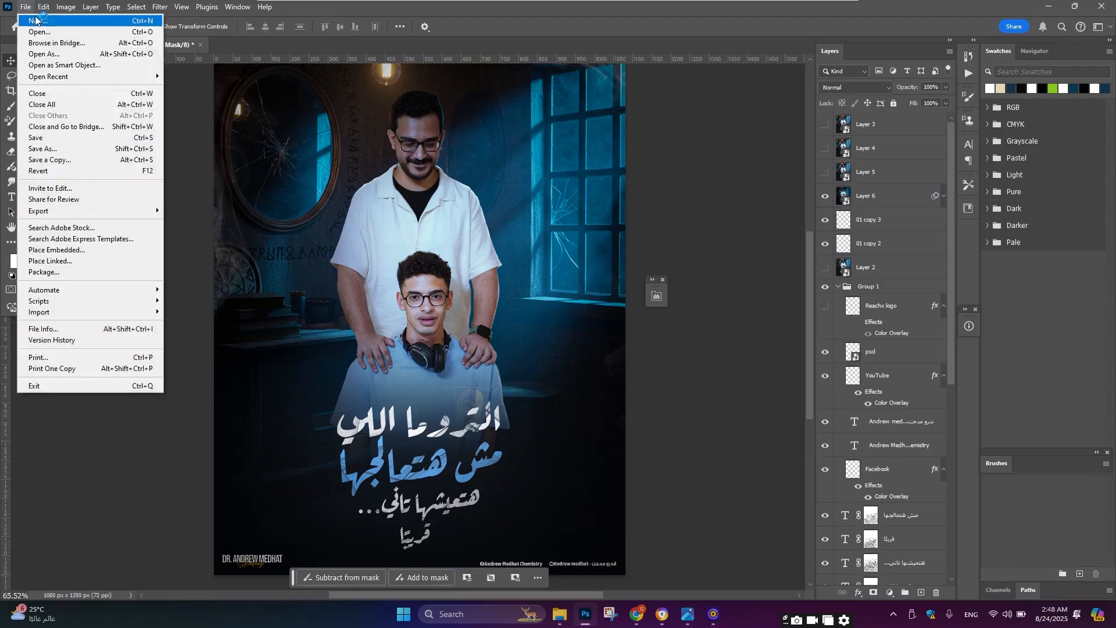
# Step: Create a new document from the 1080 x 1350 px @ 72 ppcm recent preset
pyautogui.click(40, 19)
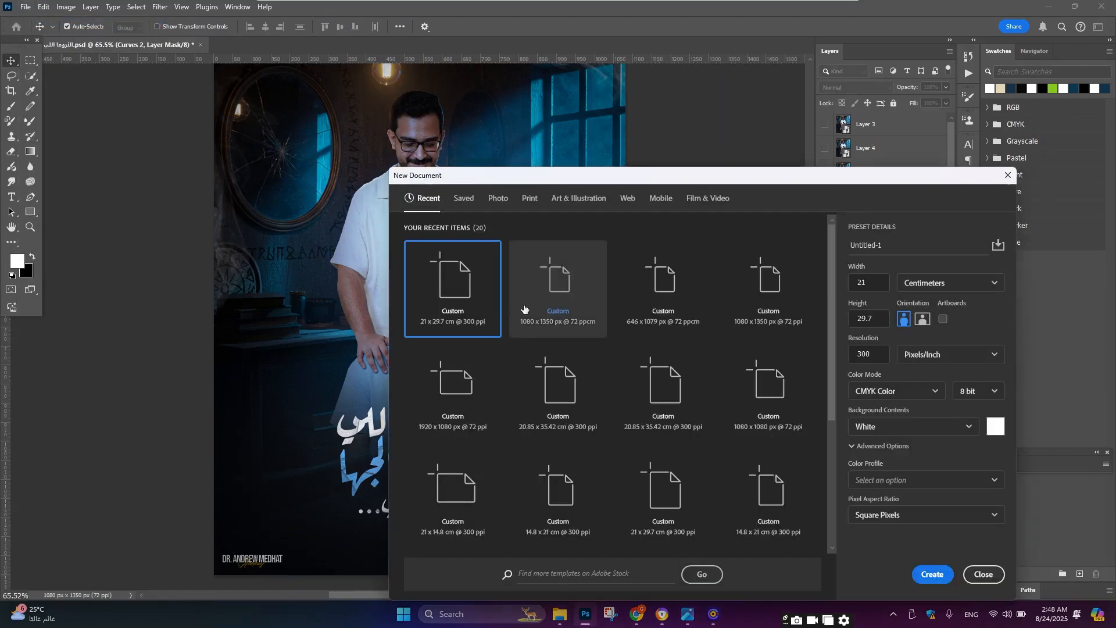
pyautogui.click(567, 305)
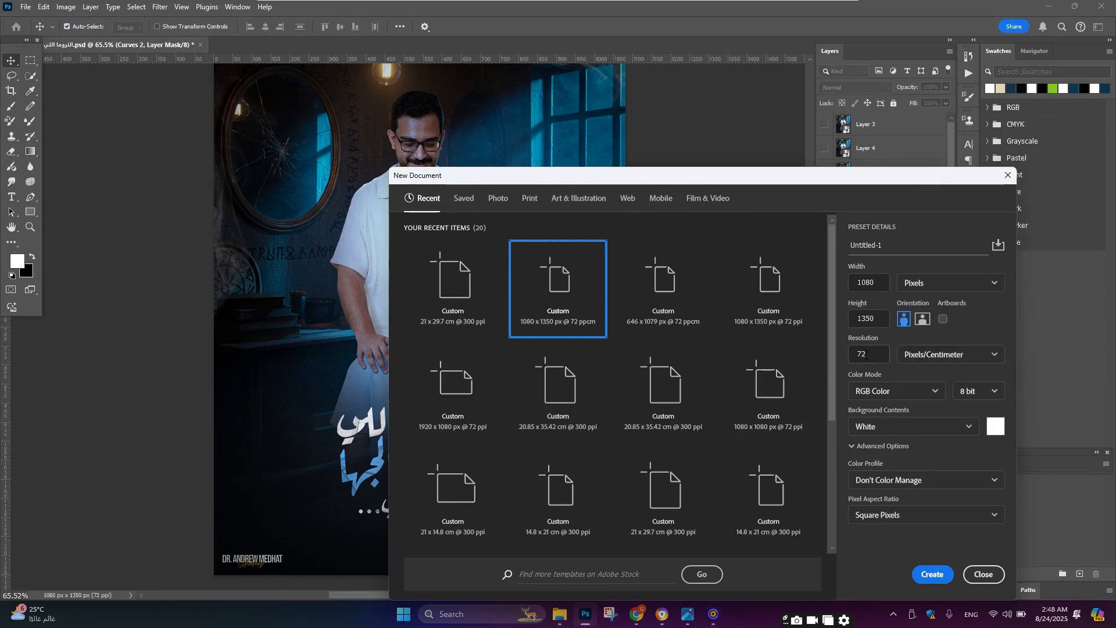
pyautogui.press('Left')
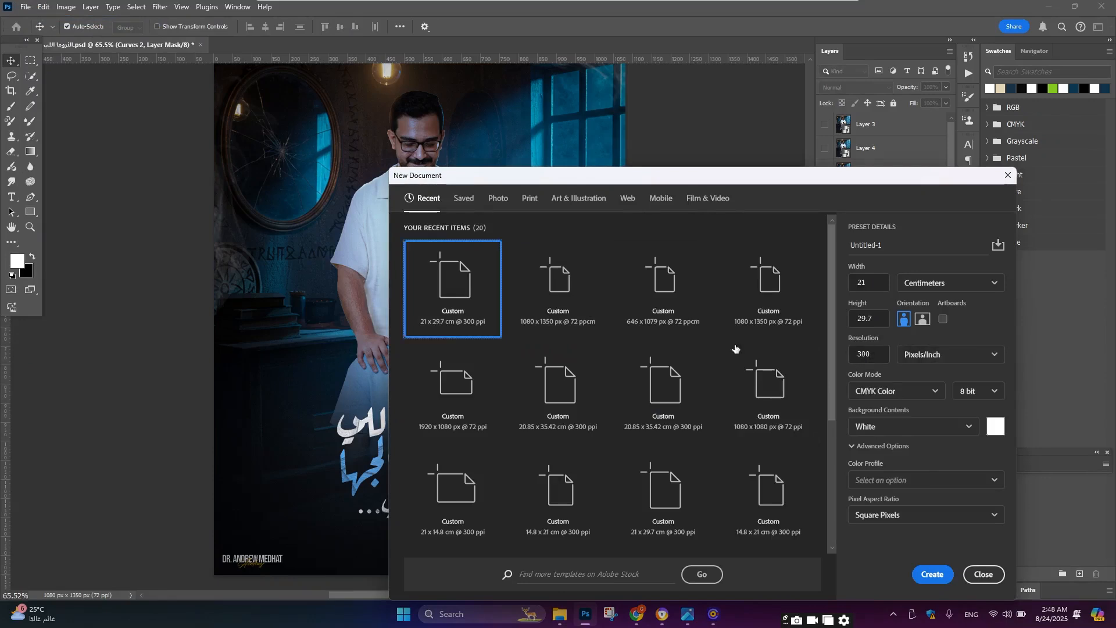
pyautogui.click(555, 301)
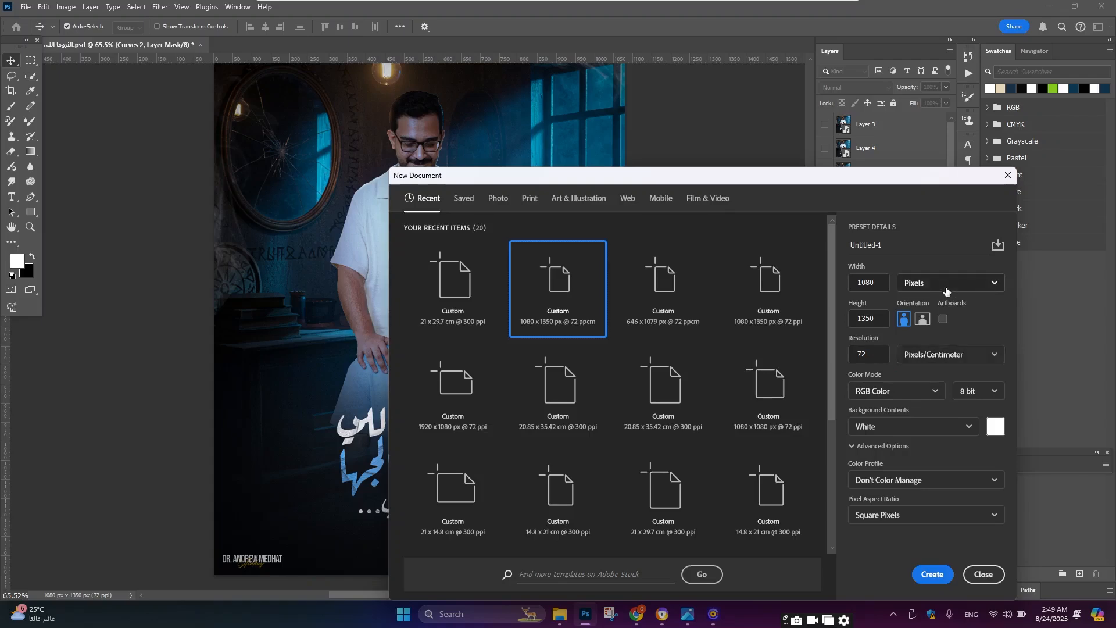
pyautogui.click(935, 576)
# Step: Copy the dark room background image from the existing poster into the new document
pyautogui.scroll(1, 478, 257)
pyautogui.scroll(-1, 441, 236)
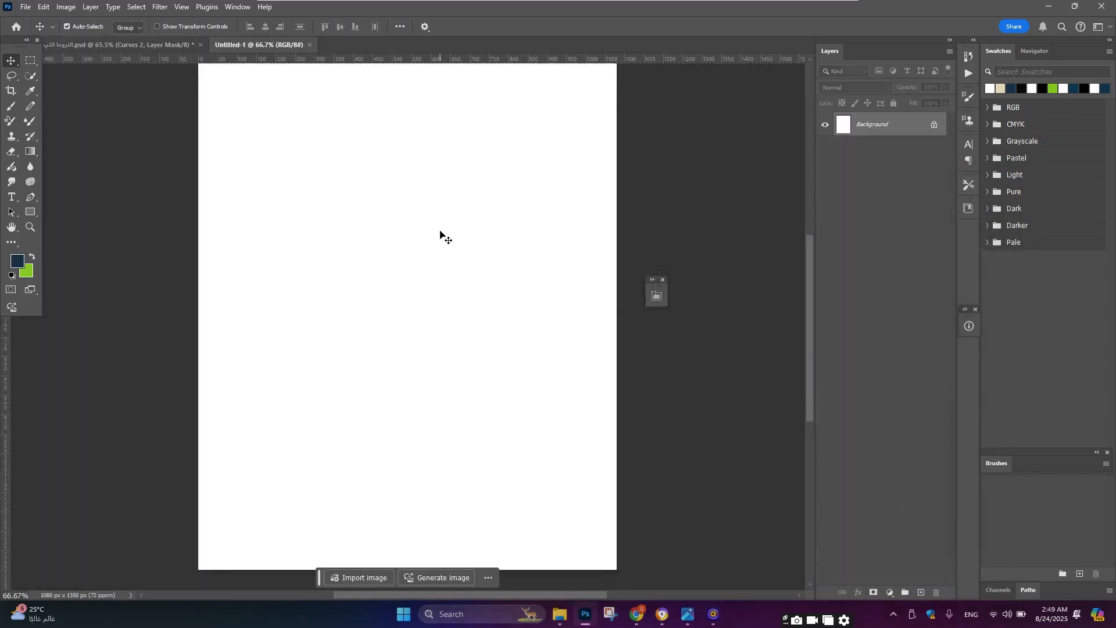
pyautogui.scroll(-2, 441, 236)
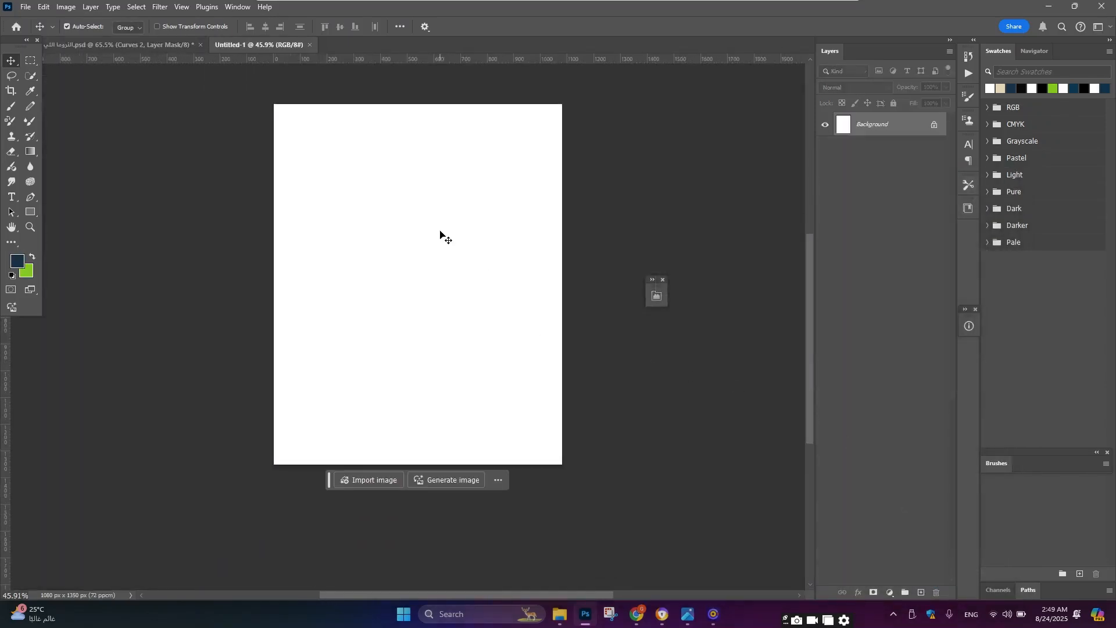
pyautogui.scroll(1, 433, 203)
pyautogui.click(87, 42)
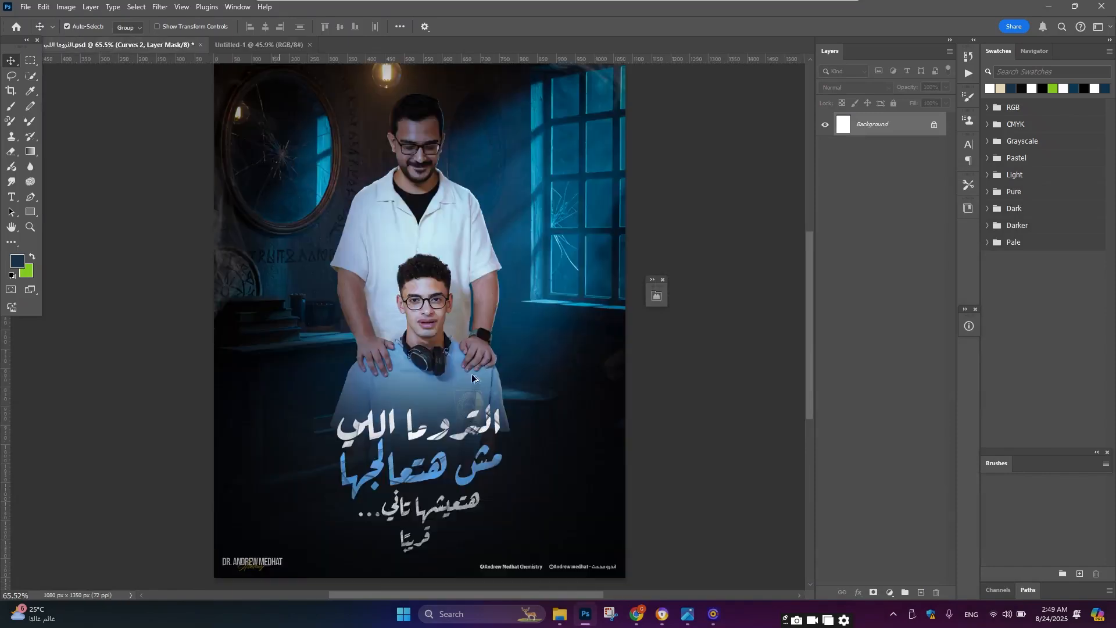
pyautogui.scroll(-3, 918, 423)
pyautogui.moveTo(889, 548); pyautogui.dragTo(469, 310)
# Step: Scale the room image with Free Transform so it fills the whole canvas, then commit
pyautogui.hotkey('ctrl', 't')
pyautogui.moveTo(585, 327); pyautogui.dragTo(561, 327)
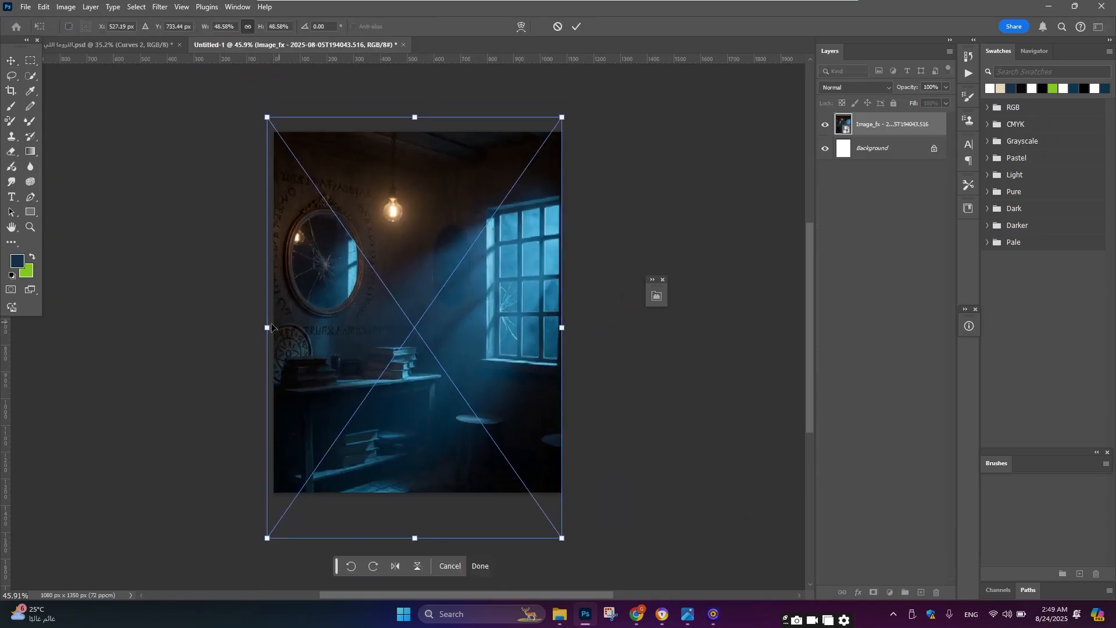
pyautogui.moveTo(267, 327)
pyautogui.mouseDown()
pyautogui.moveTo(283, 327)
pyautogui.moveTo(274, 327)
pyautogui.mouseUp()
pyautogui.moveTo(461, 437); pyautogui.dragTo(461, 416)
pyautogui.click(12, 60)
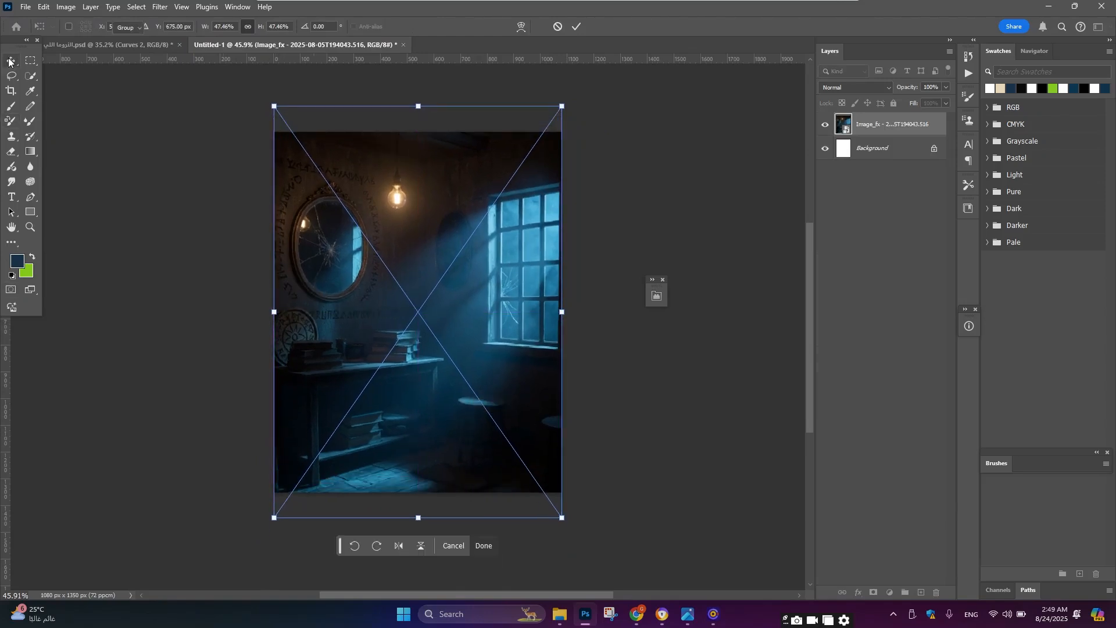
pyautogui.scroll(-3, 430, 314)
pyautogui.scroll(5, 432, 312)
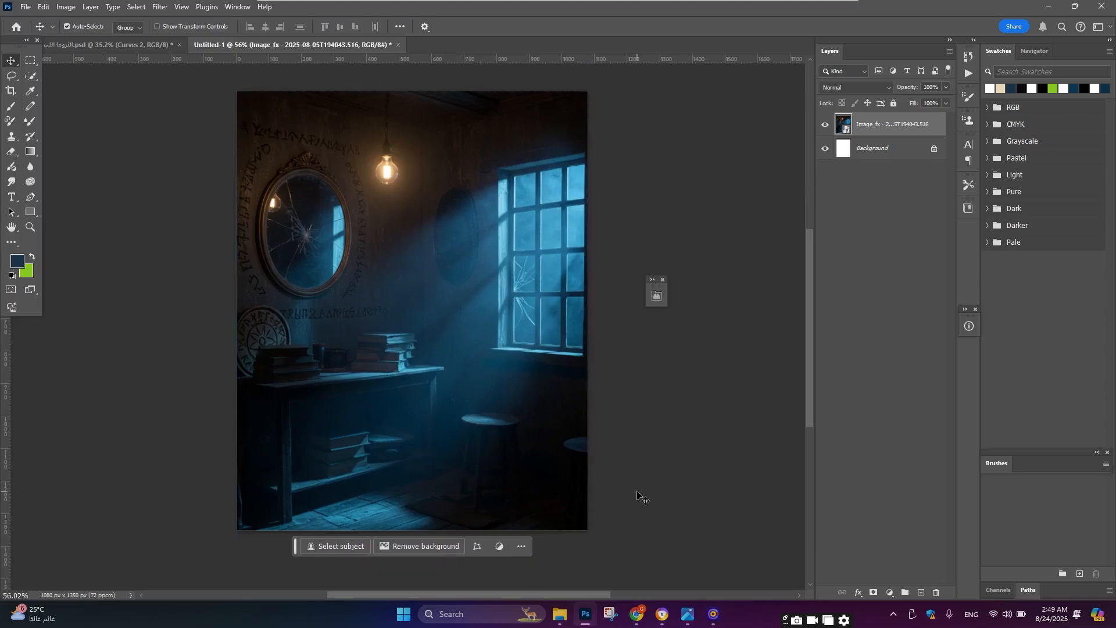
# Step: Switch to the ChatGPT tab in the browser and clear the message box
pyautogui.click(641, 620)
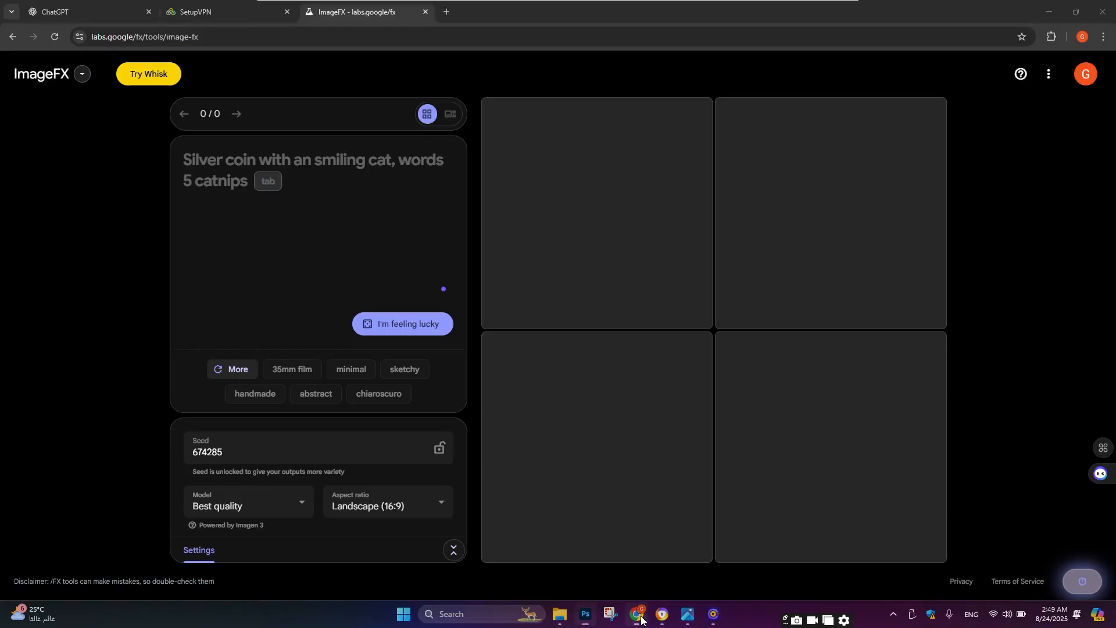
pyautogui.click(78, 8)
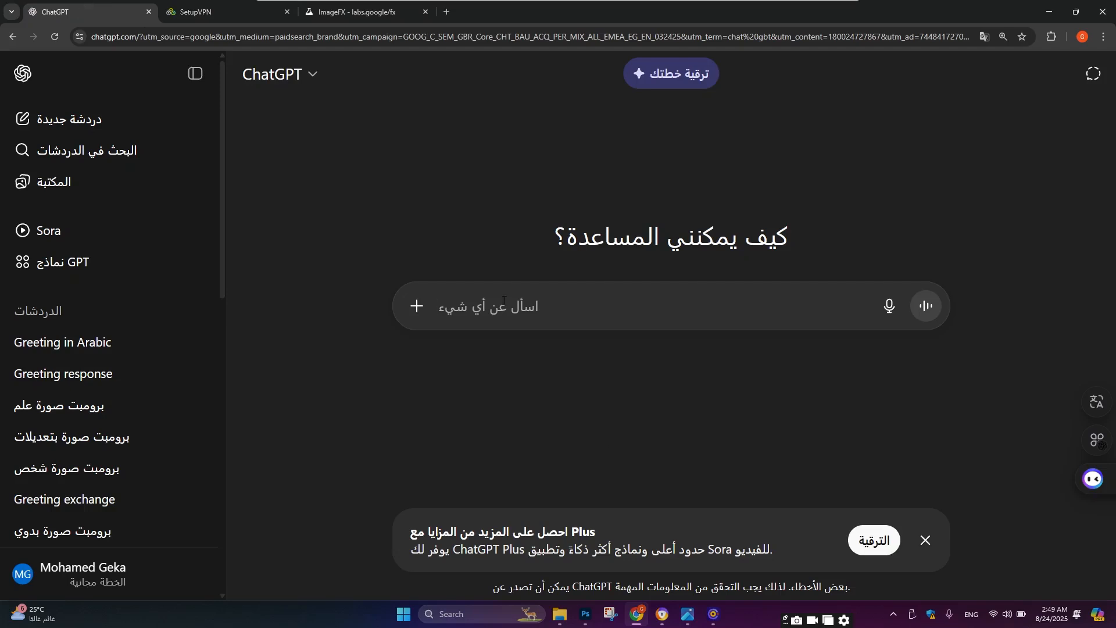
pyautogui.write('fv,lfj')
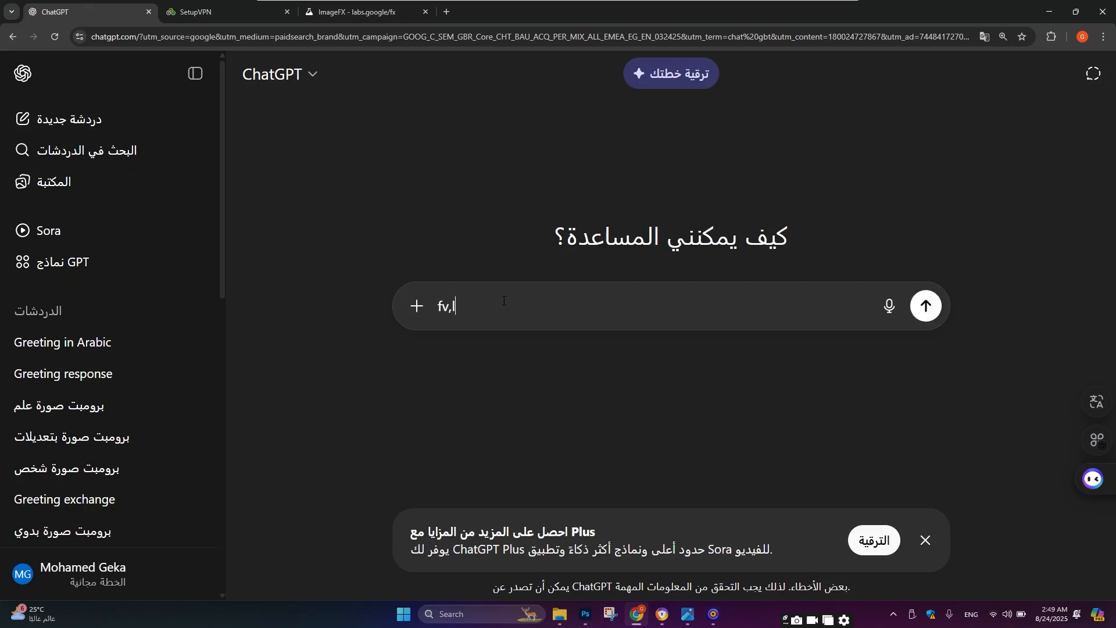
pyautogui.press('BackSpace')
pyautogui.press('BackSpace')
pyautogui.press('BackSpace')
pyautogui.press('BackSpace')
pyautogui.press('BackSpace')
pyautogui.press('BackSpace')
pyautogui.press('BackSpace')
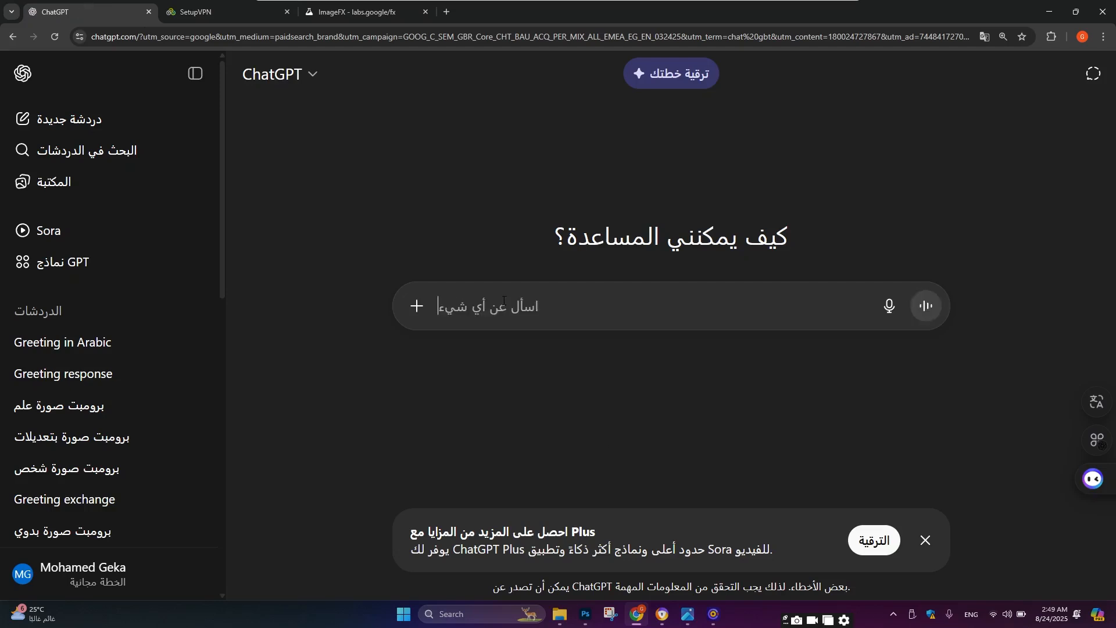
# Step: Write a prompt request: 'برومبت صورة لغرفة غامضة يكون فيها شباك جايب ضوء أزرق فاتح ويكون فيها مراية صغيرة'
pyautogui.hotkey('alt', 'shift')
pyautogui.write('[رومبت')
pyautogui.press('BackSpace')
pyautogui.press('BackSpace')
pyautogui.press('BackSpace')
pyautogui.press('BackSpace')
pyautogui.press('BackSpace')
pyautogui.press('BackSpace')
pyautogui.write('بروم')
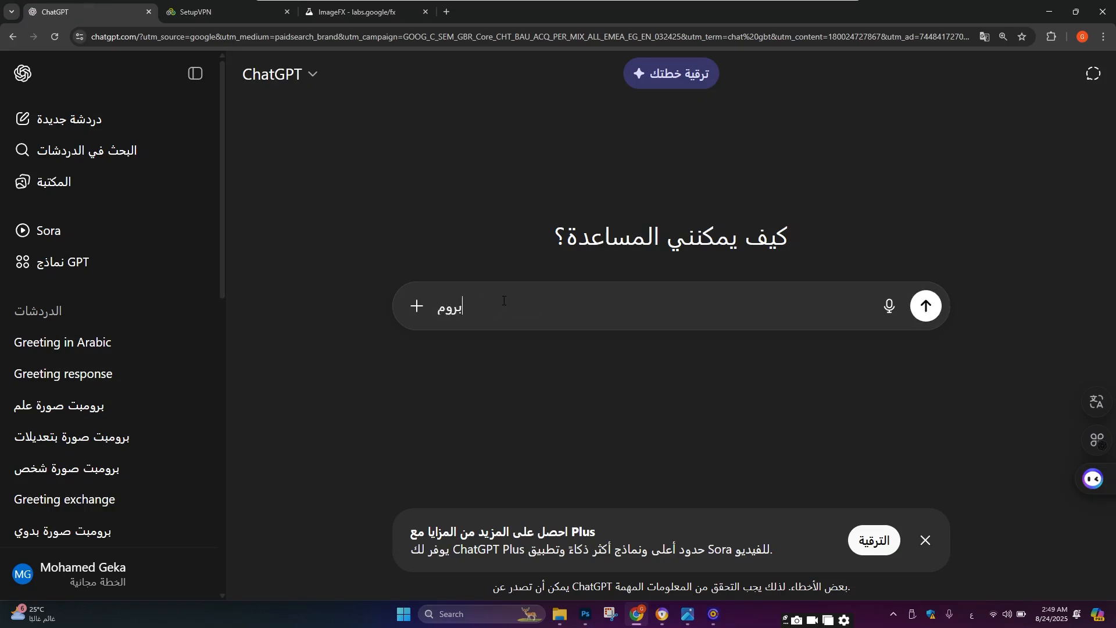
pyautogui.write('بت صورة لغرفة غا')
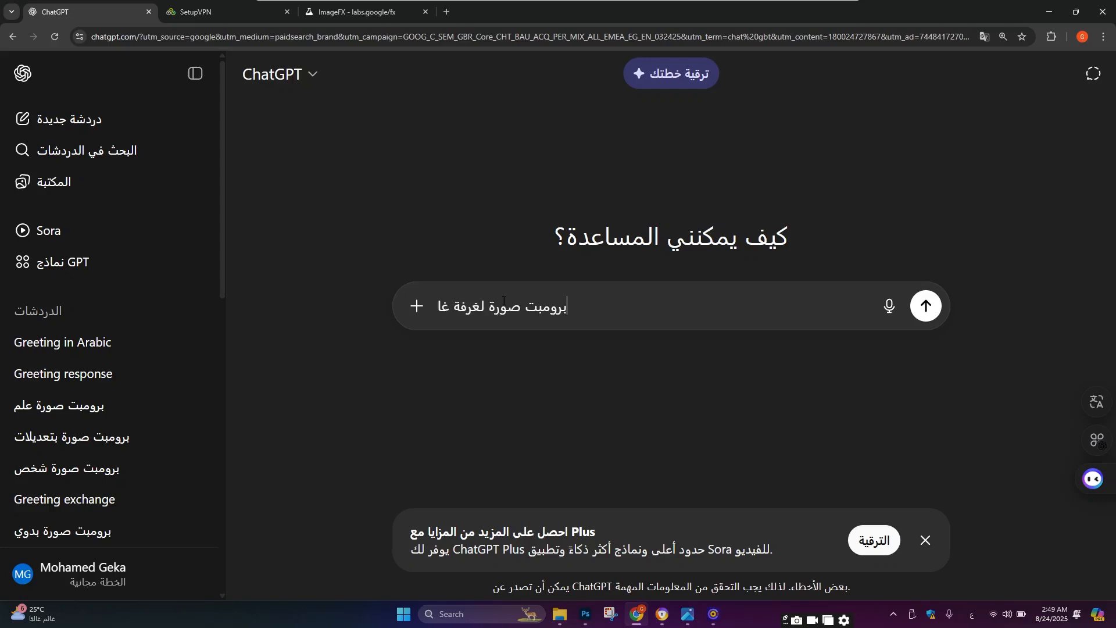
pyautogui.write('مض')
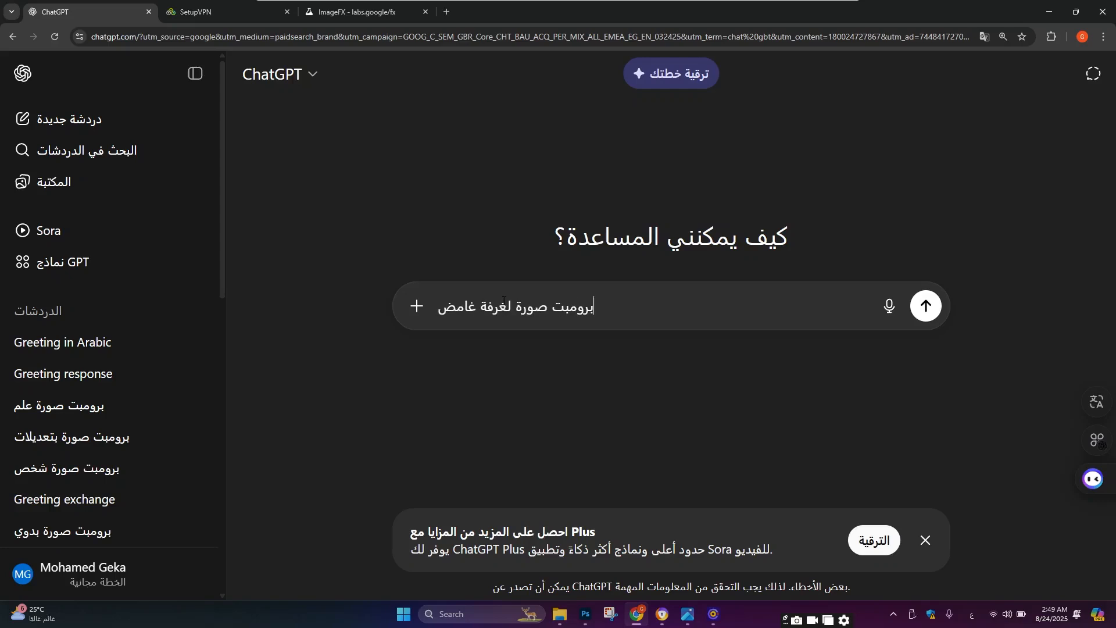
pyautogui.write('ة يكون في')
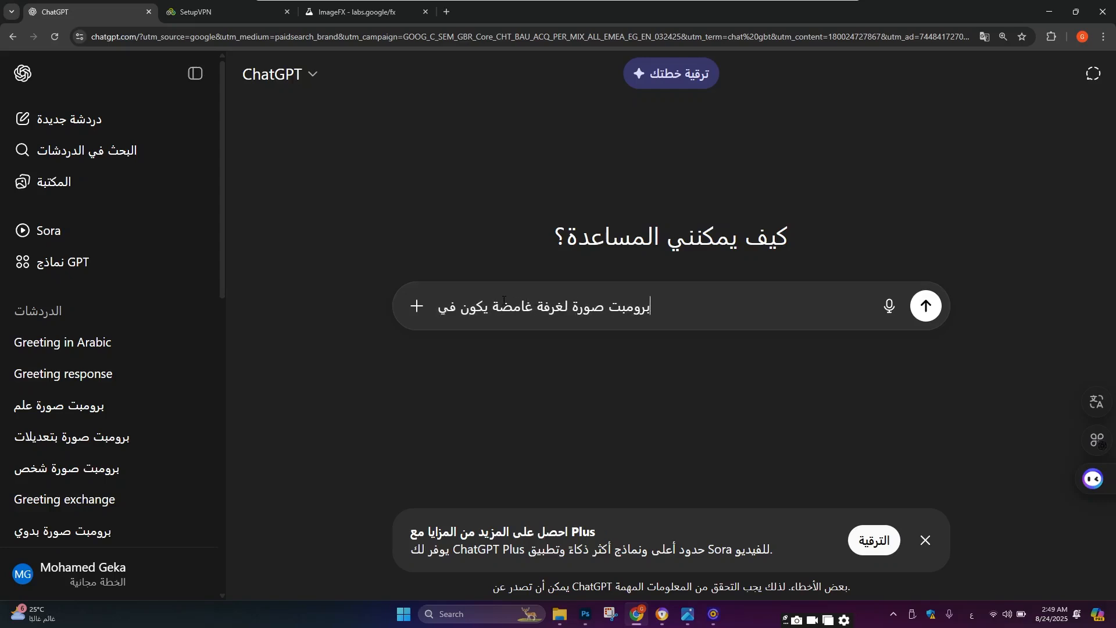
pyautogui.write('ها شباك ')
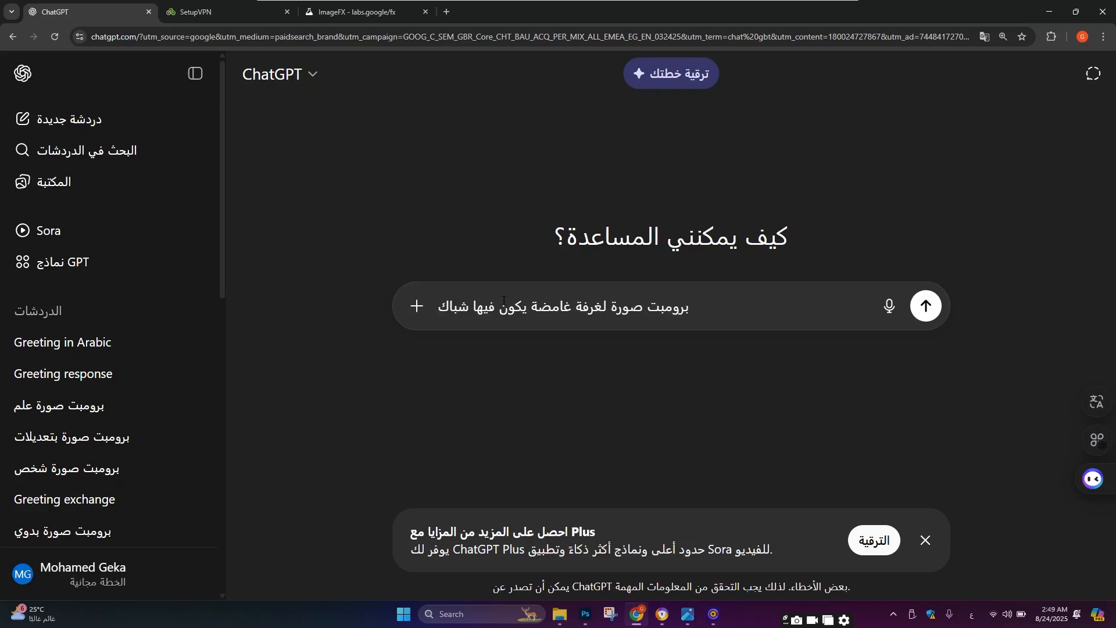
pyautogui.write('جايب ضو')
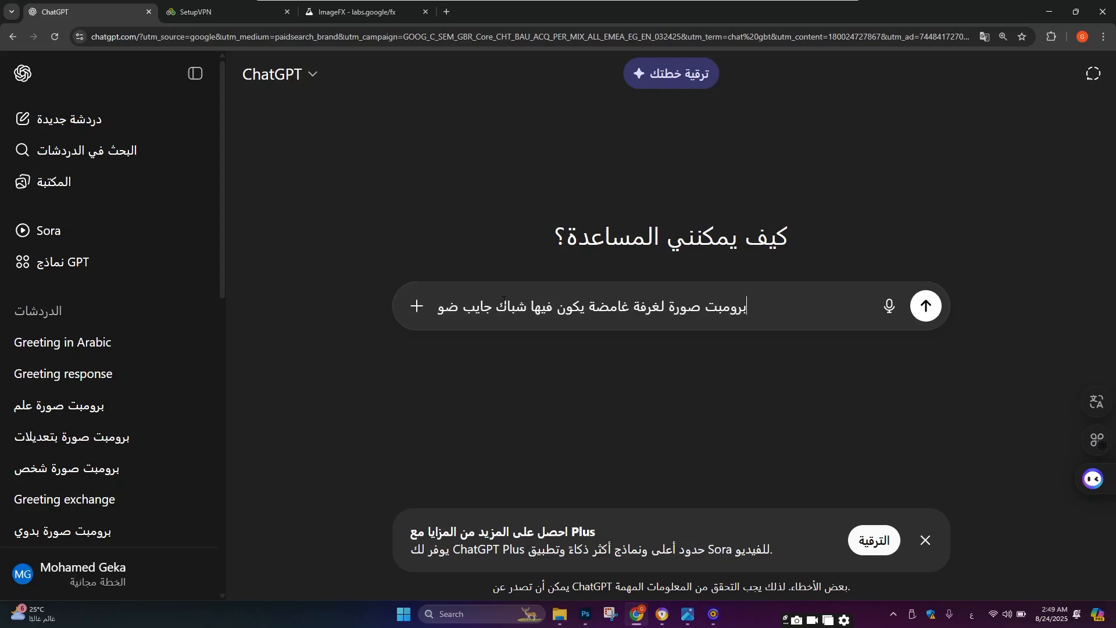
pyautogui.write('ء أزرق فا')
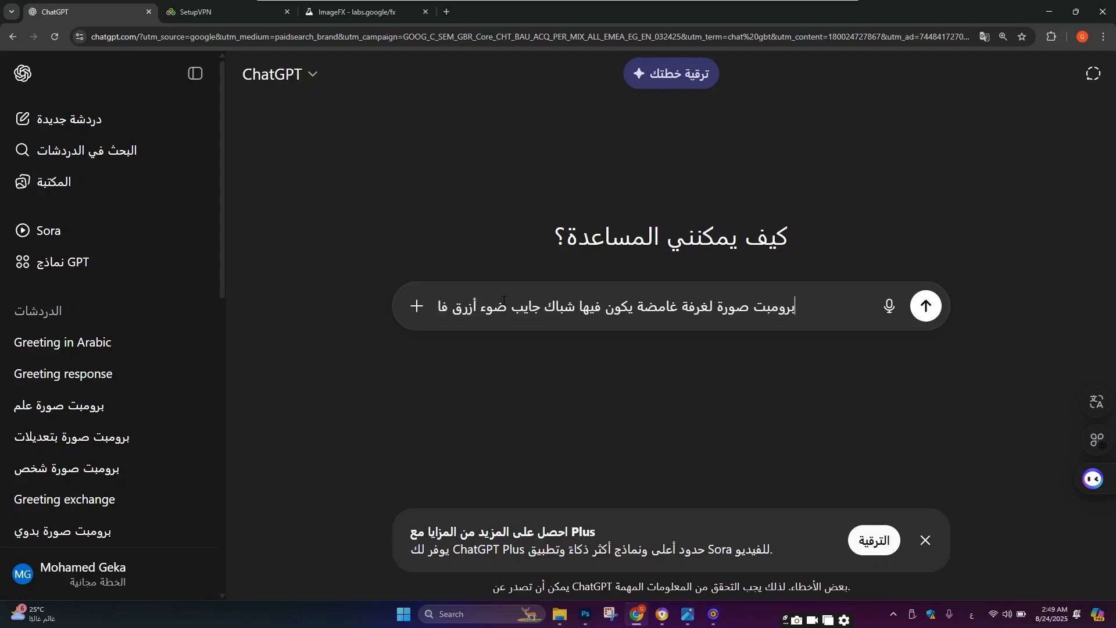
pyautogui.write('تح ويكون')
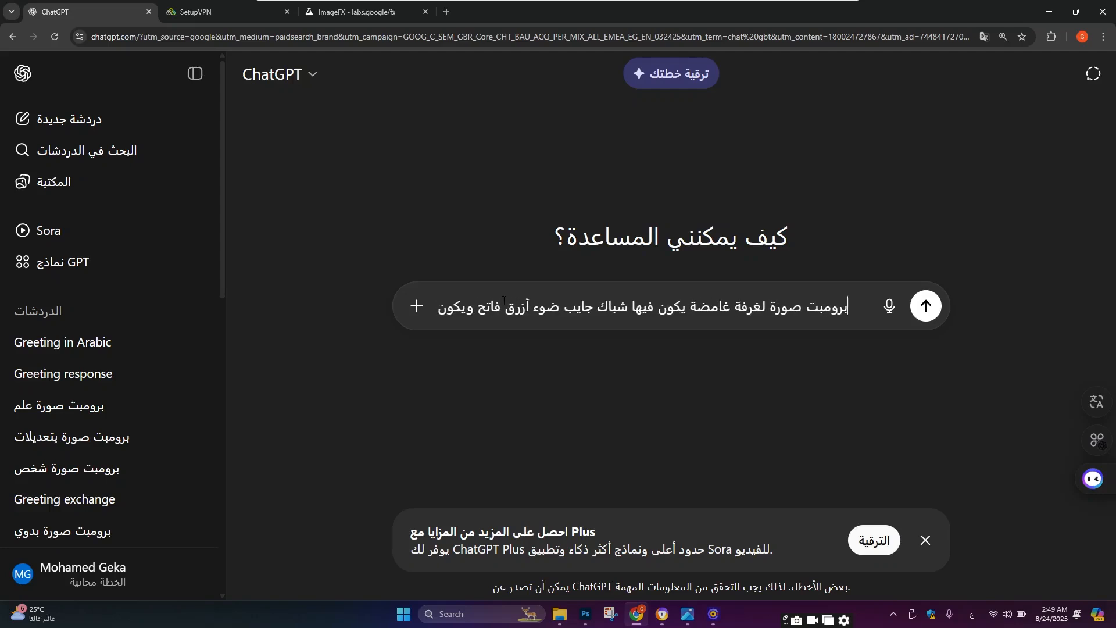
pyautogui.write(' فيها مرا')
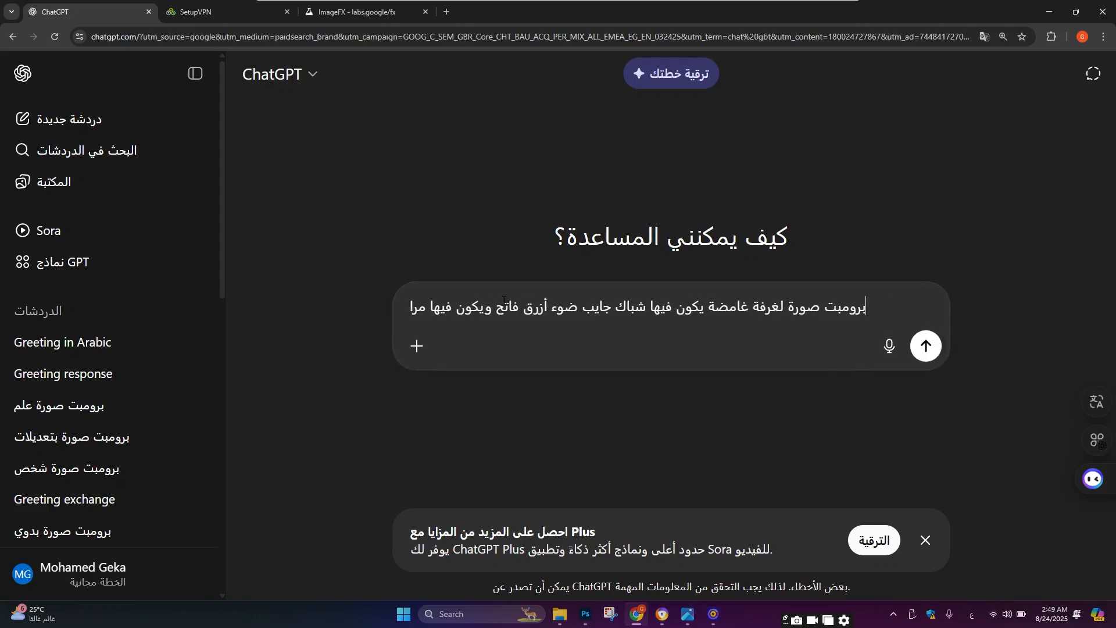
pyautogui.write('ية صغيرة')
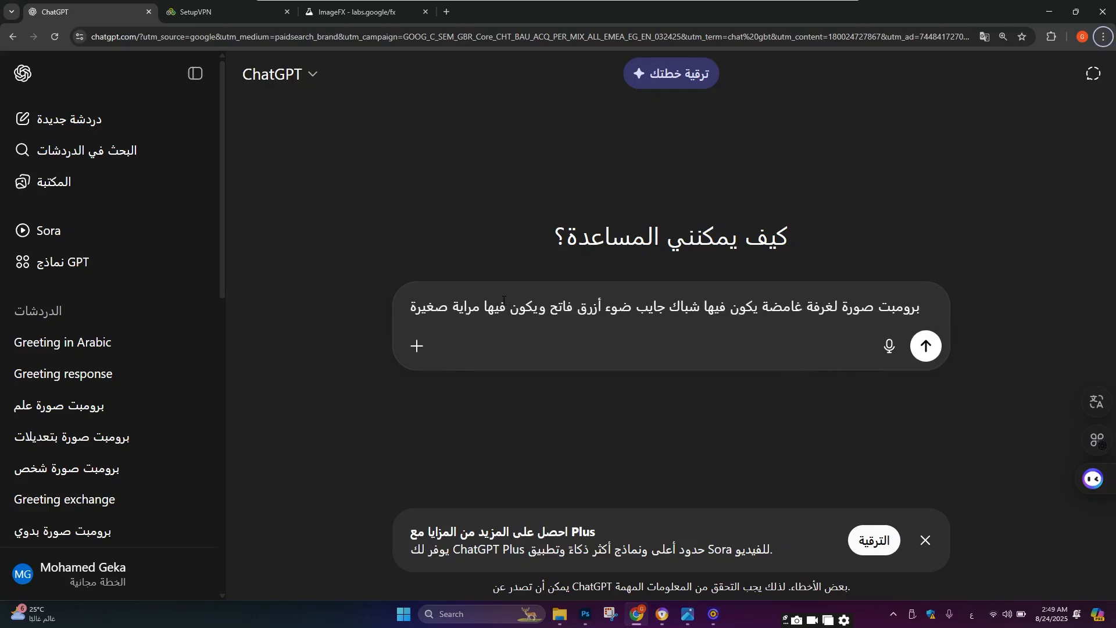
pyautogui.press('space')
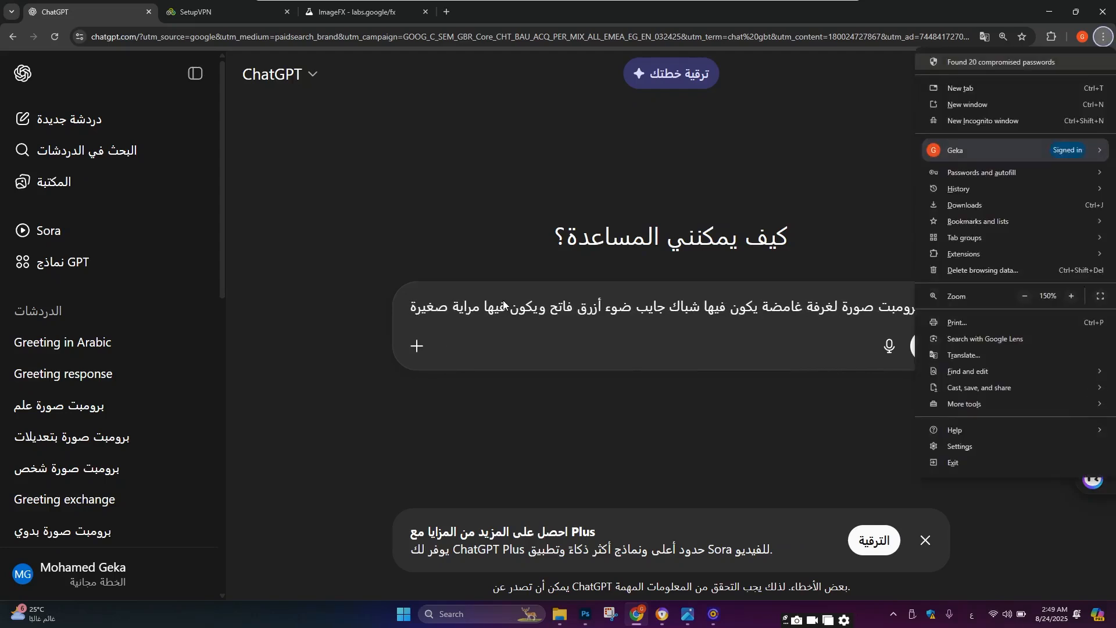
# Step: Add 'وتكون الالوان رايحة للازرق الداكن' on a new line and send the message
pyautogui.click(403, 324)
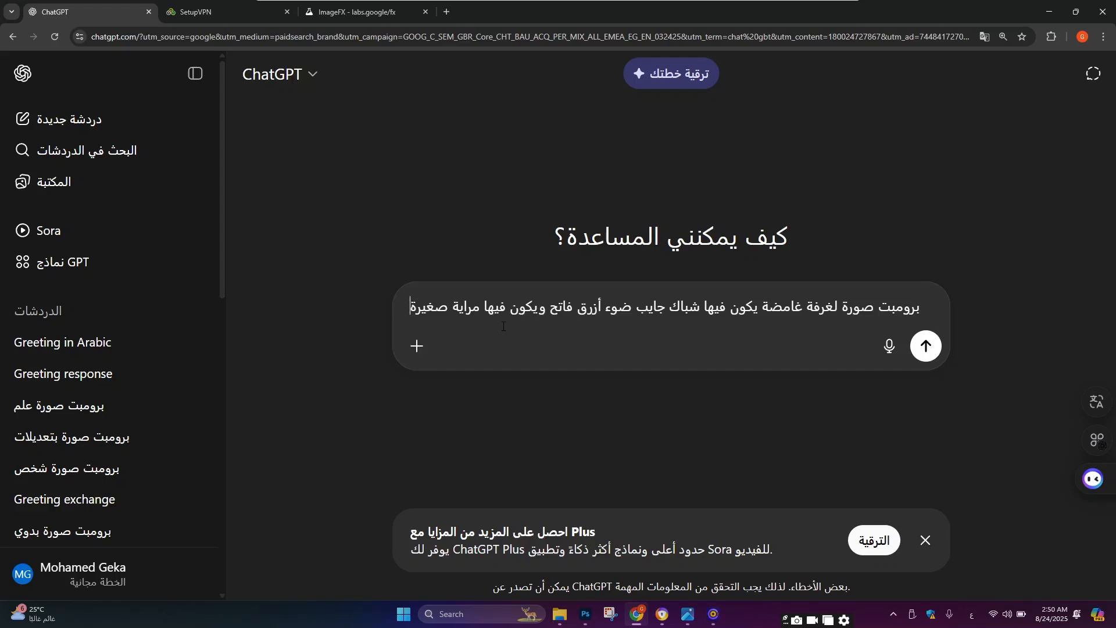
pyautogui.press('Home')
pyautogui.write('وو')
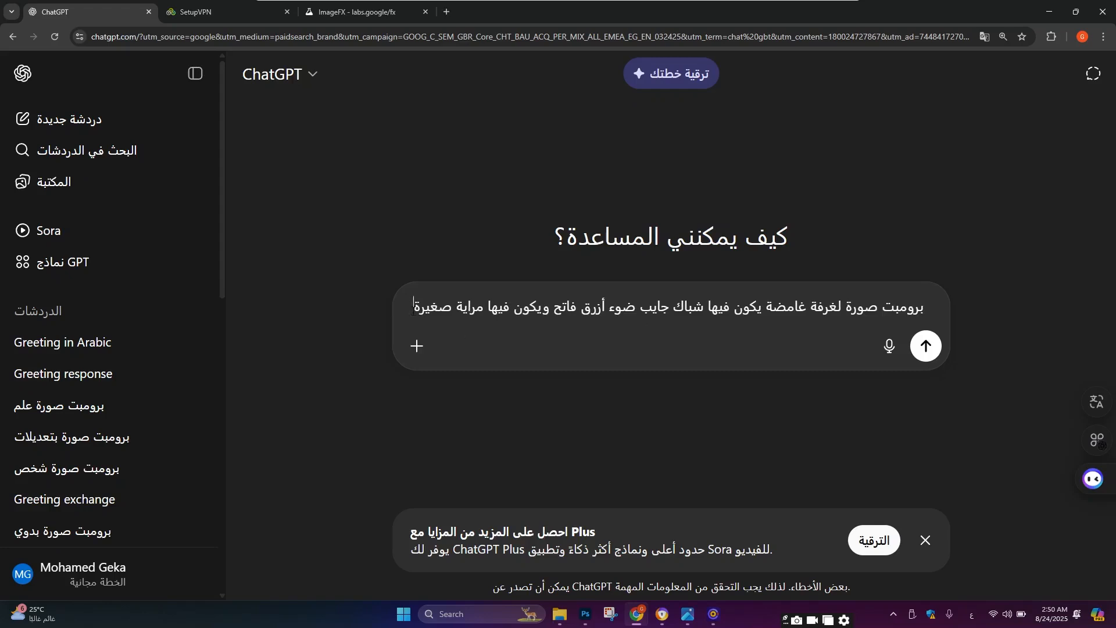
pyautogui.press('BackSpace')
pyautogui.press('BackSpace')
pyautogui.press('End')
pyautogui.write('وتكون')
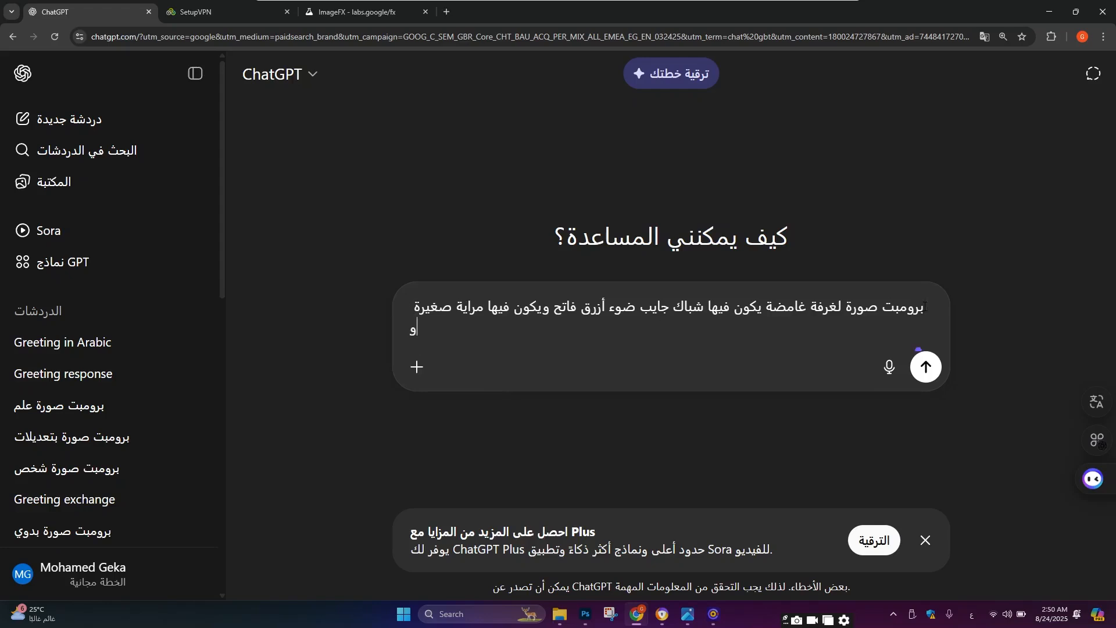
pyautogui.write(' الالوان راي')
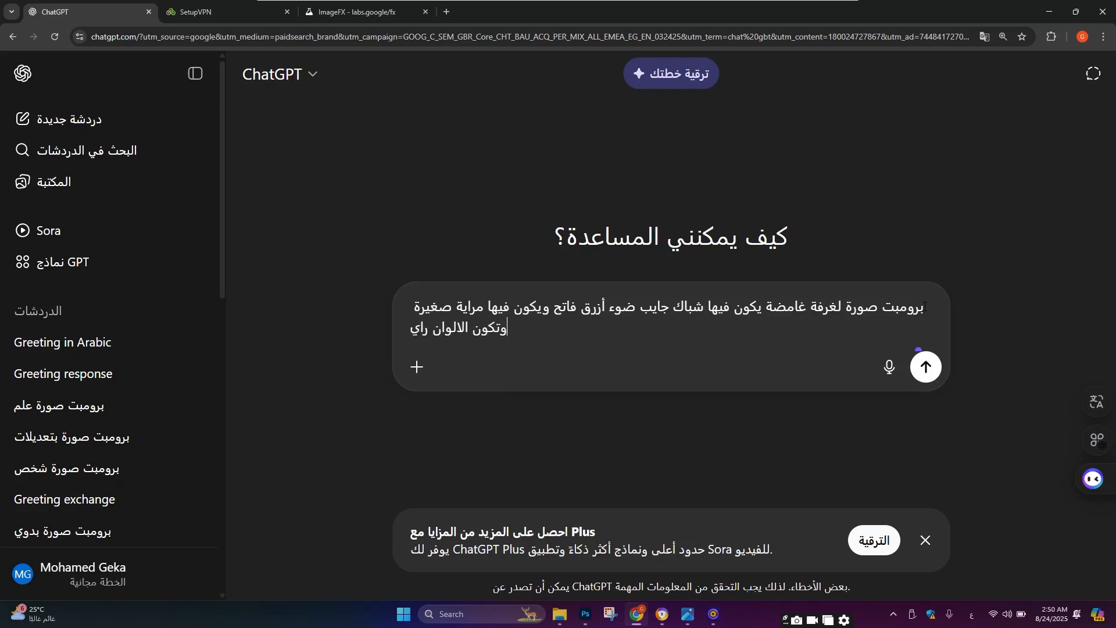
pyautogui.write('حة للازرق ال')
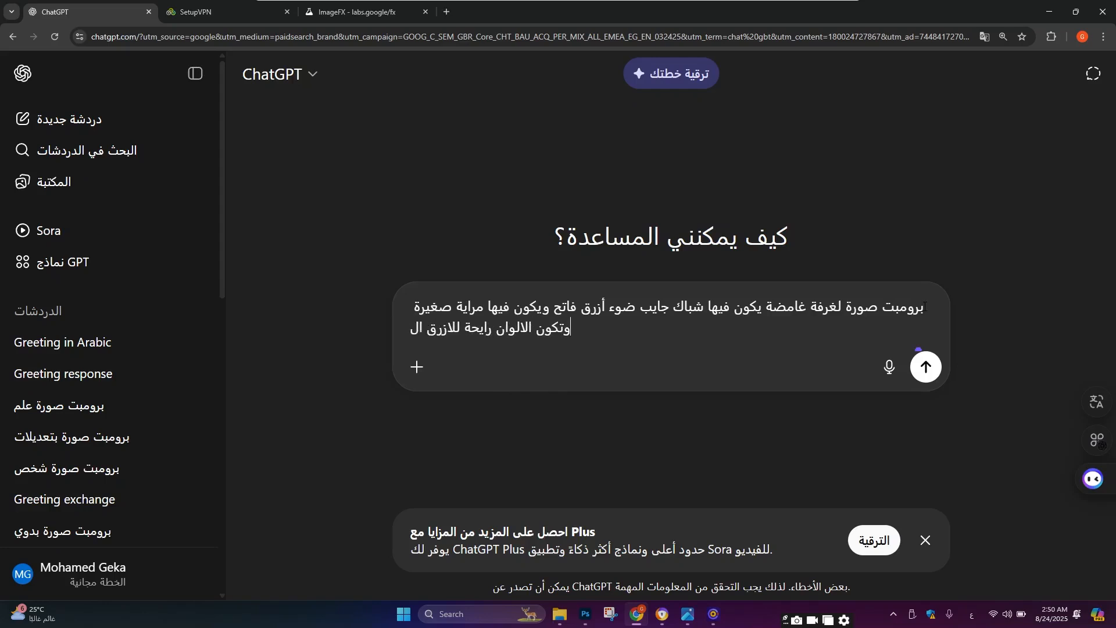
pyautogui.write('داكن')
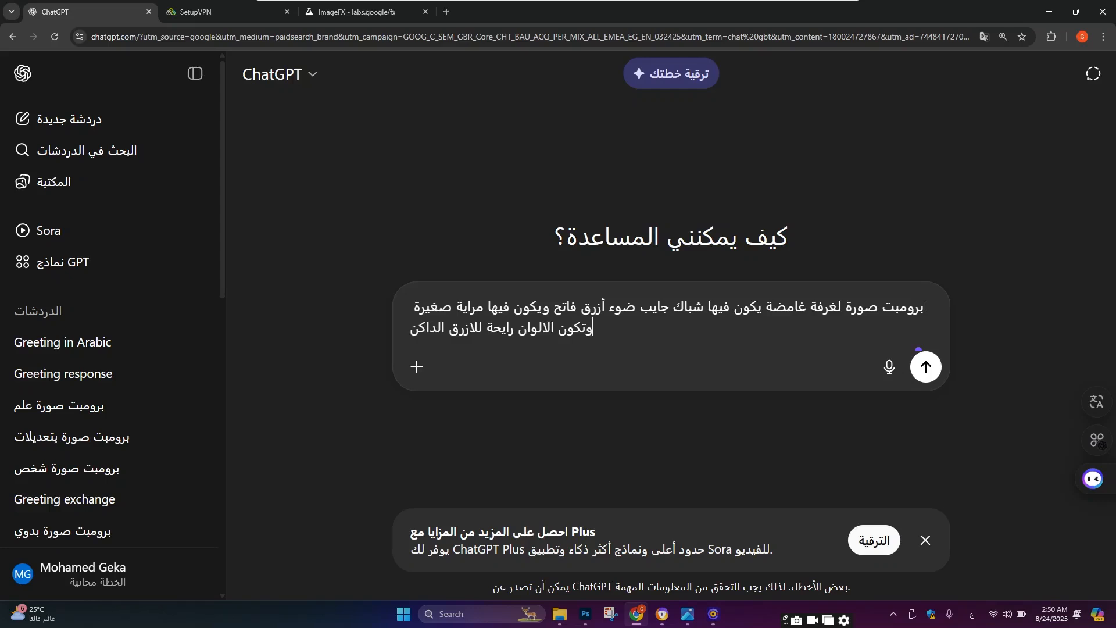
pyautogui.press('Return')
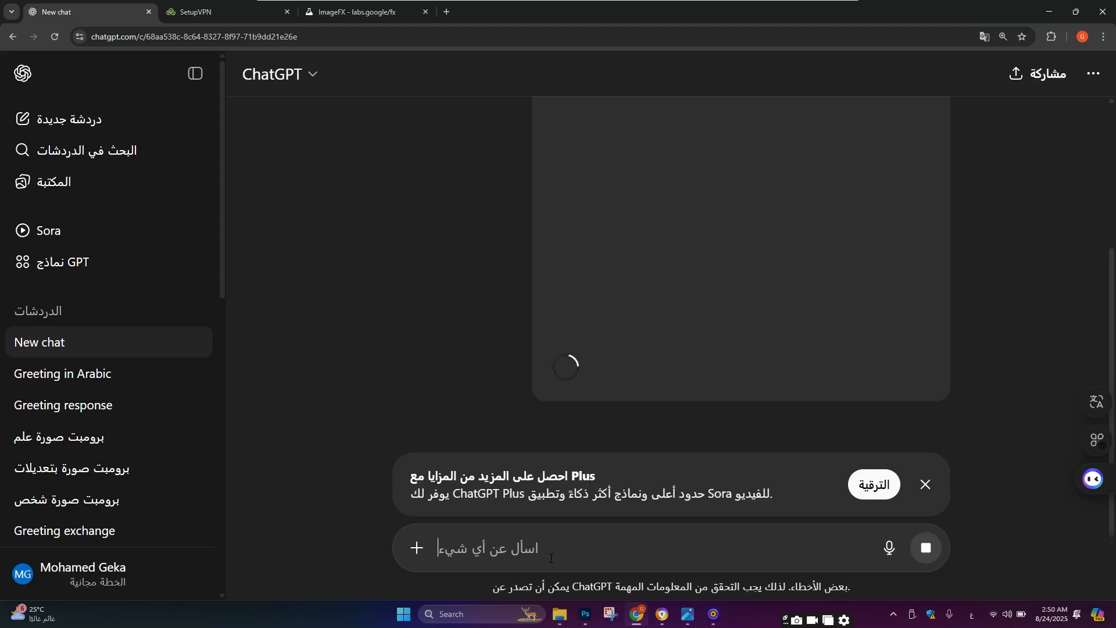
# Step: Type a follow-up asking ChatGPT for a prompt of the description already sent, and dismiss the upgrade banner
pyautogui.write('انا عايز برومبت')
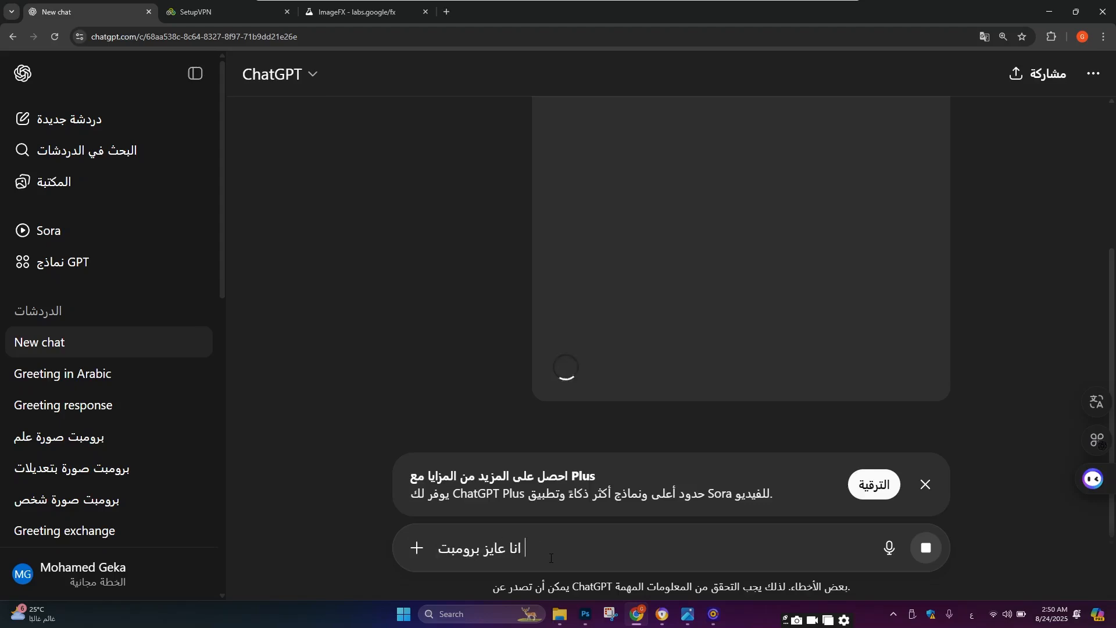
pyautogui.write(' للوصف')
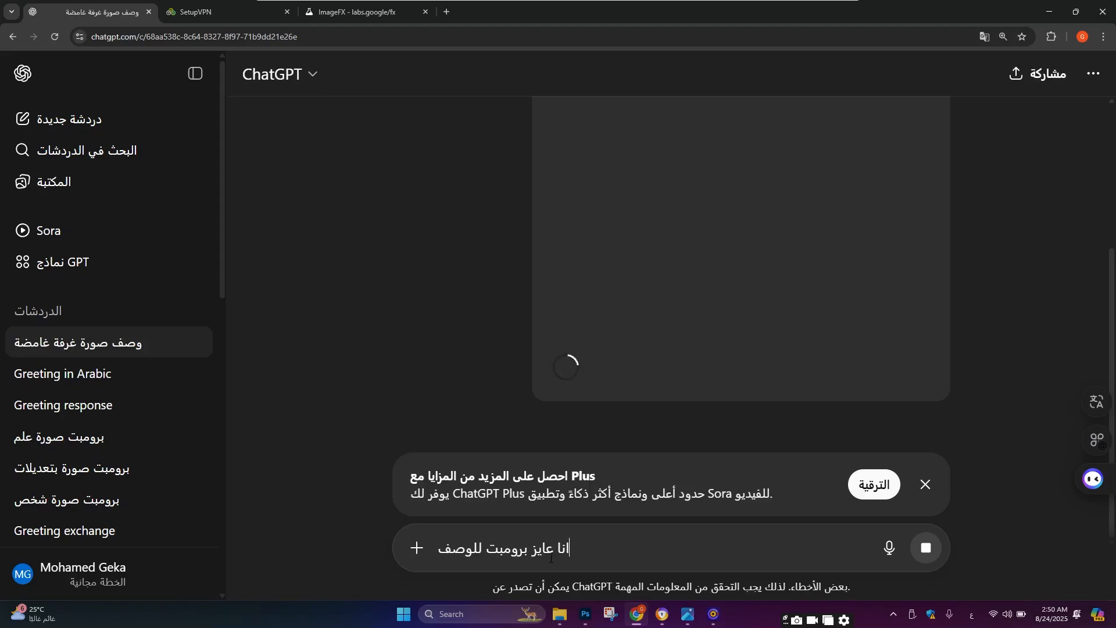
pyautogui.write(' اللي انا بعت')
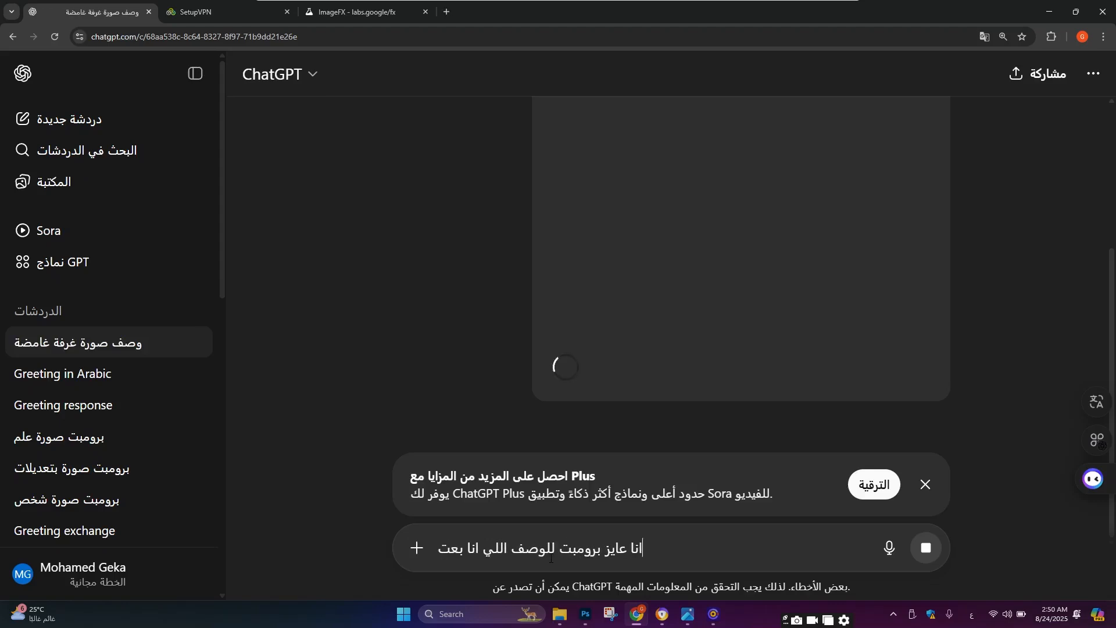
pyautogui.write('هولك')
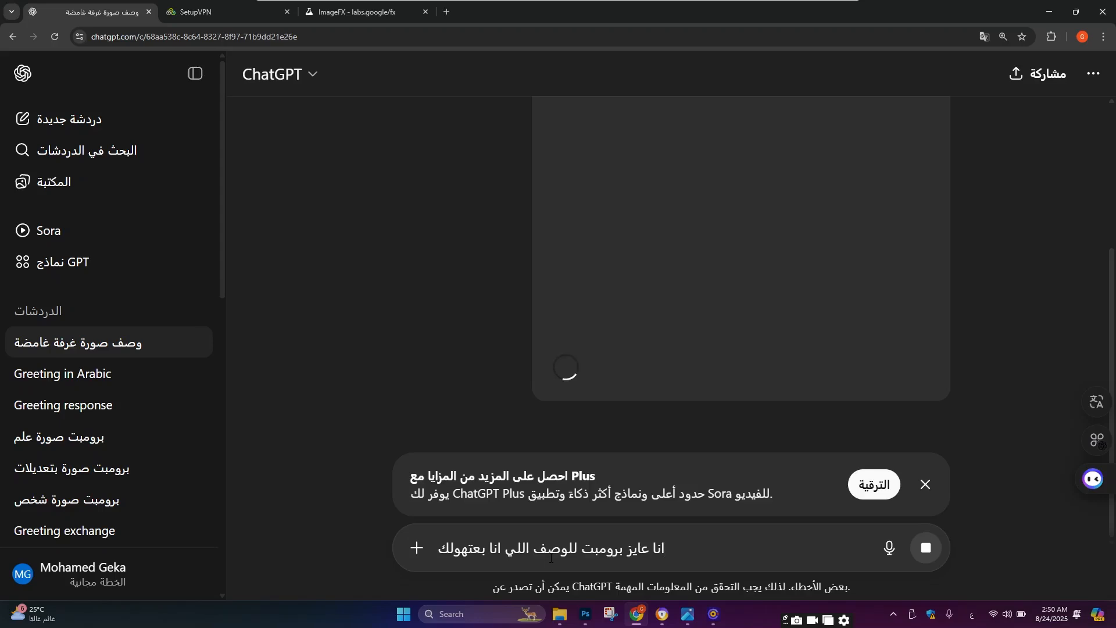
pyautogui.click(924, 484)
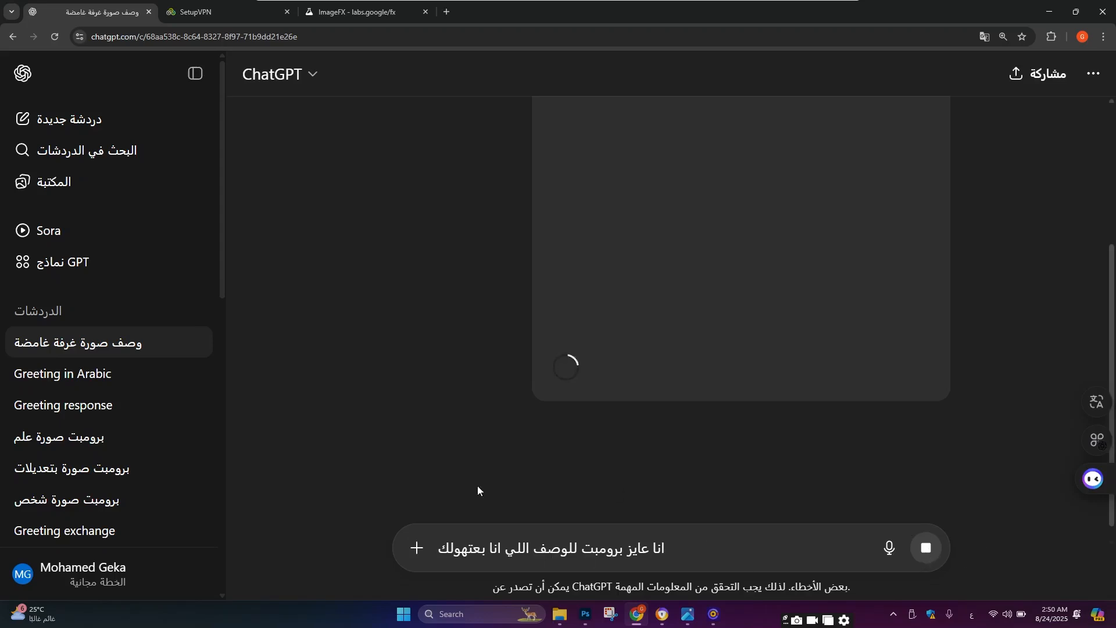
# Step: Scroll through the conversation to examine the image ChatGPT is generating
pyautogui.scroll(3, 478, 490)
pyautogui.click(55, 37)
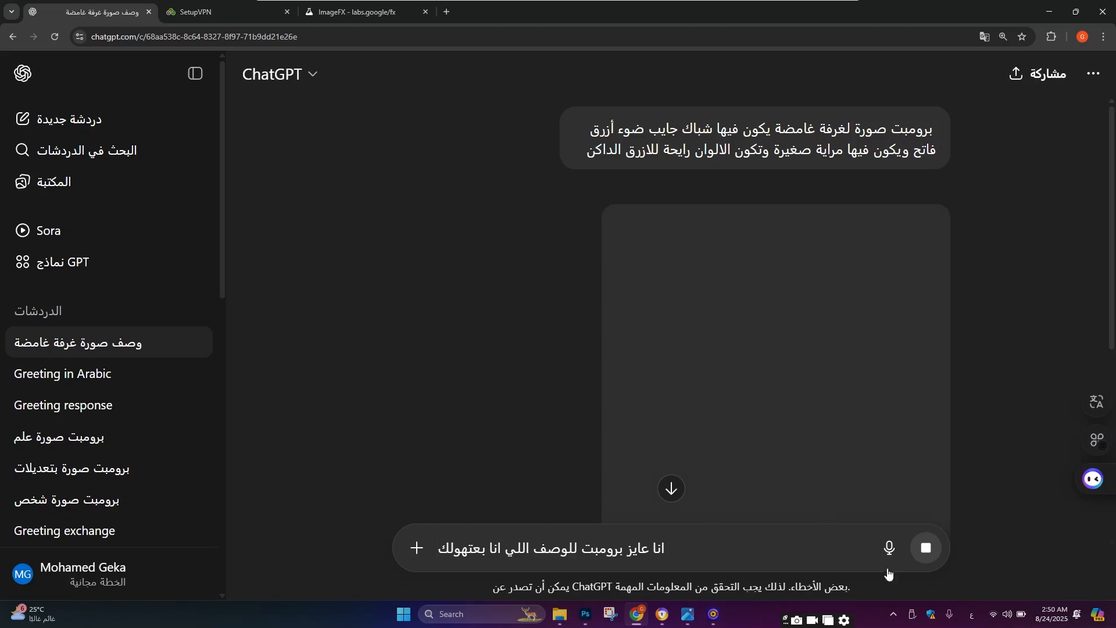
pyautogui.scroll(-3, 691, 424)
pyautogui.scroll(-3, 680, 461)
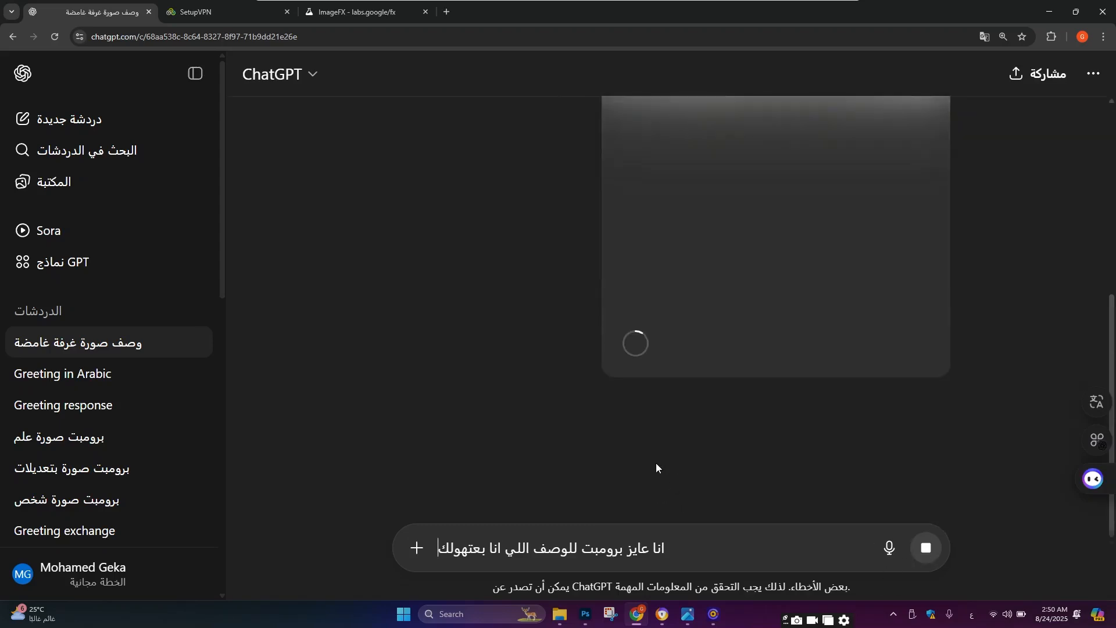
pyautogui.scroll(6, 668, 453)
pyautogui.scroll(-6, 672, 450)
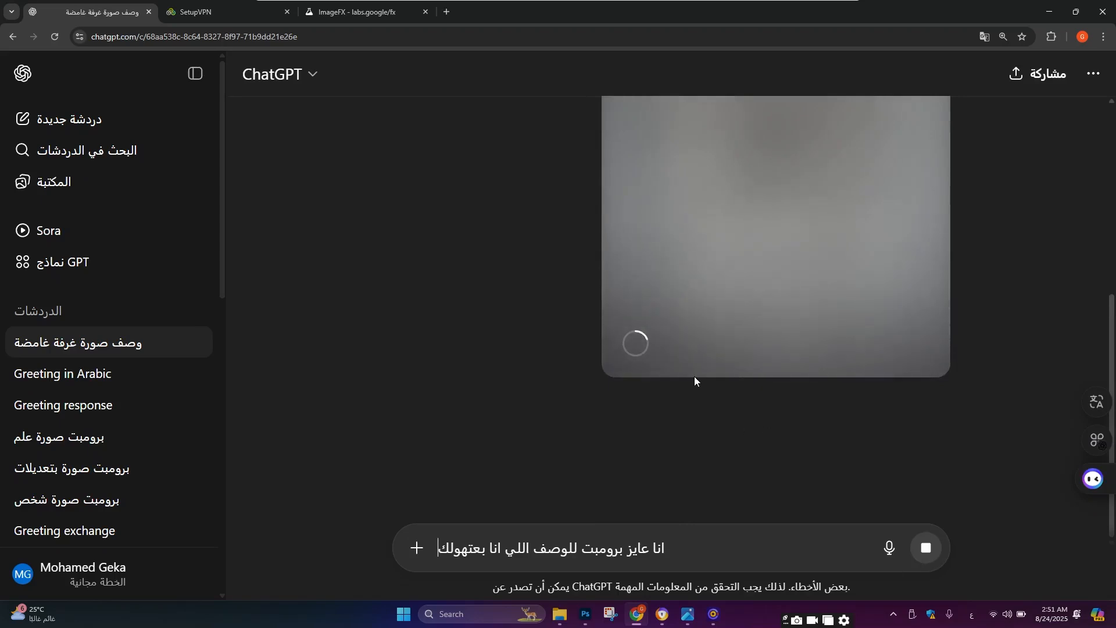
pyautogui.scroll(6, 697, 383)
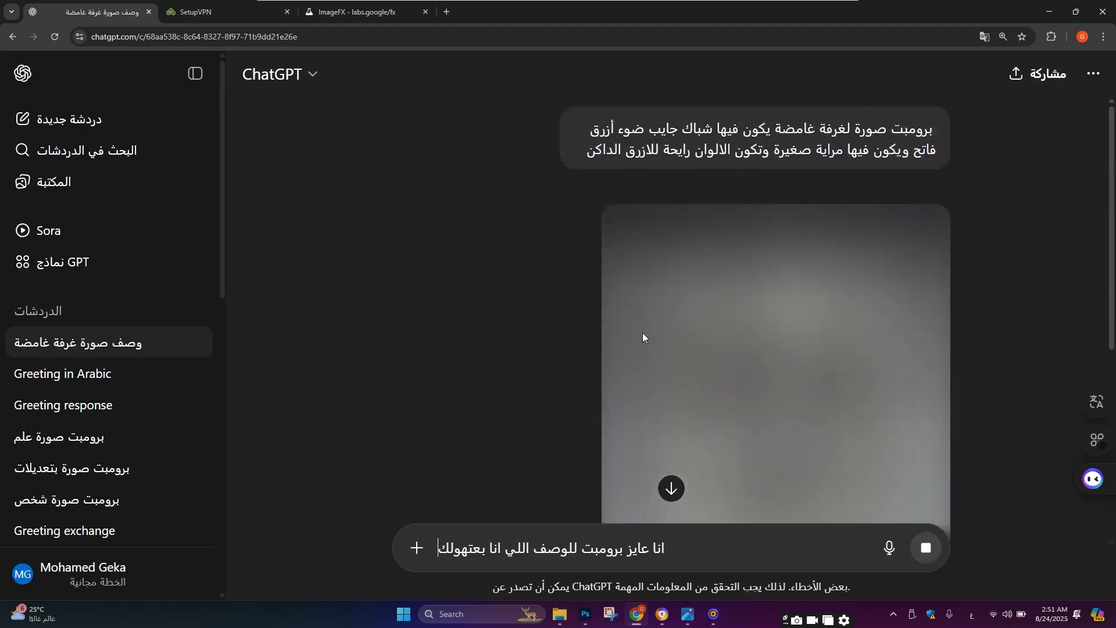
# Step: Close the ChatGPT tab and reopen ChatGPT in a new tab through the 'chat gbt' search suggestion
pyautogui.click(149, 12)
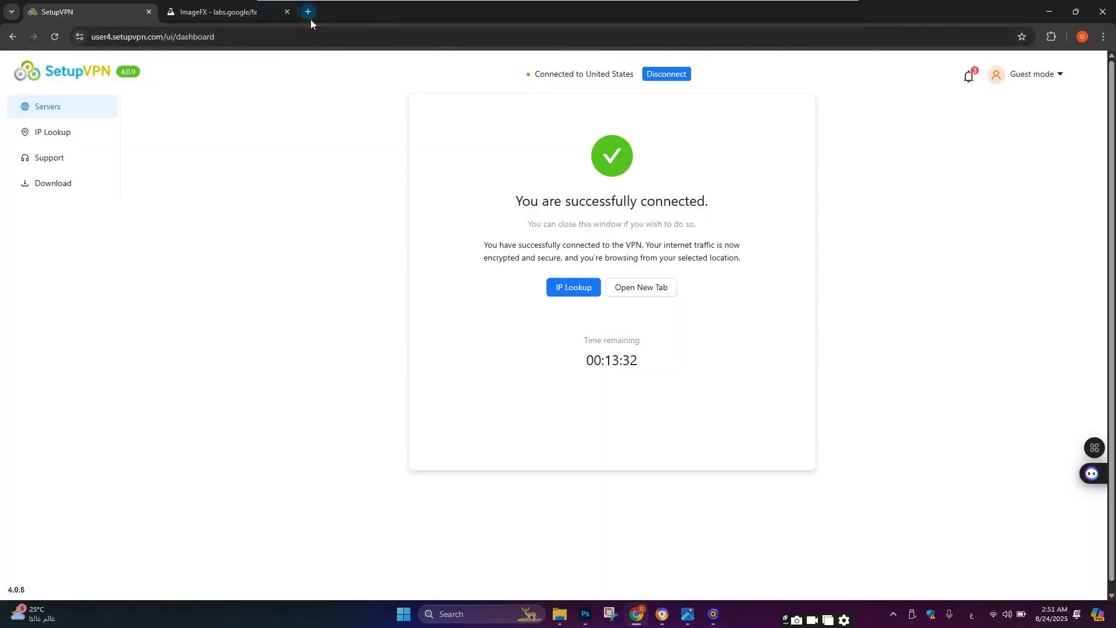
pyautogui.click(308, 12)
pyautogui.click(450, 241)
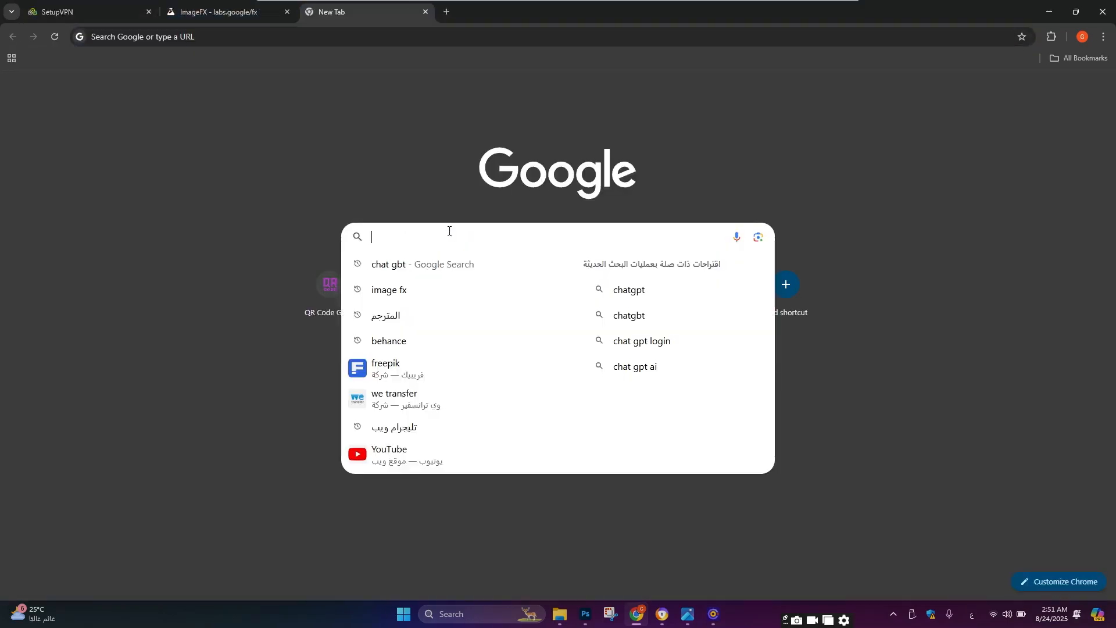
pyautogui.click(459, 262)
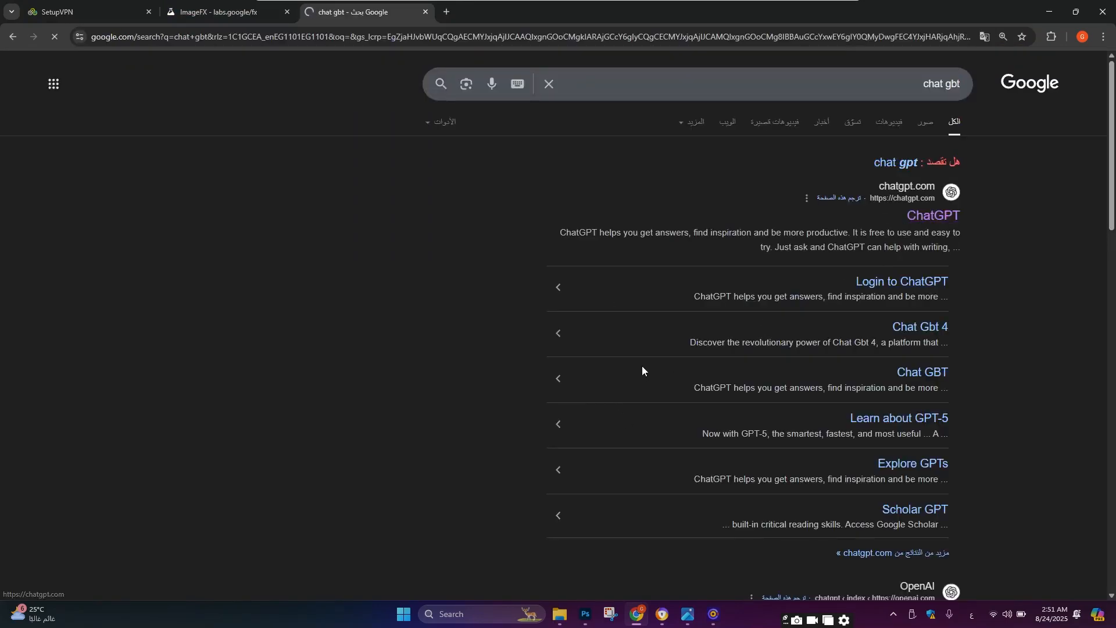
# Step: Start a new request: 'عايز برومبت صورة لغرفة غامضة فيها شباك جايب لون ازرق فاتح كإضاءة'
pyautogui.write('ع')
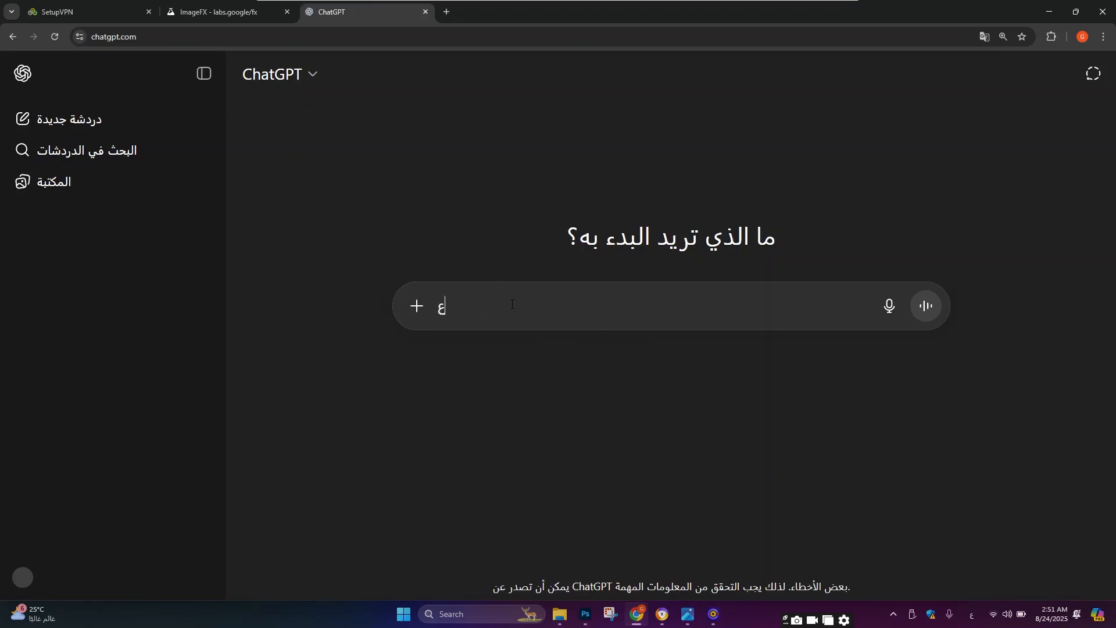
pyautogui.write('ايز برومبت صو')
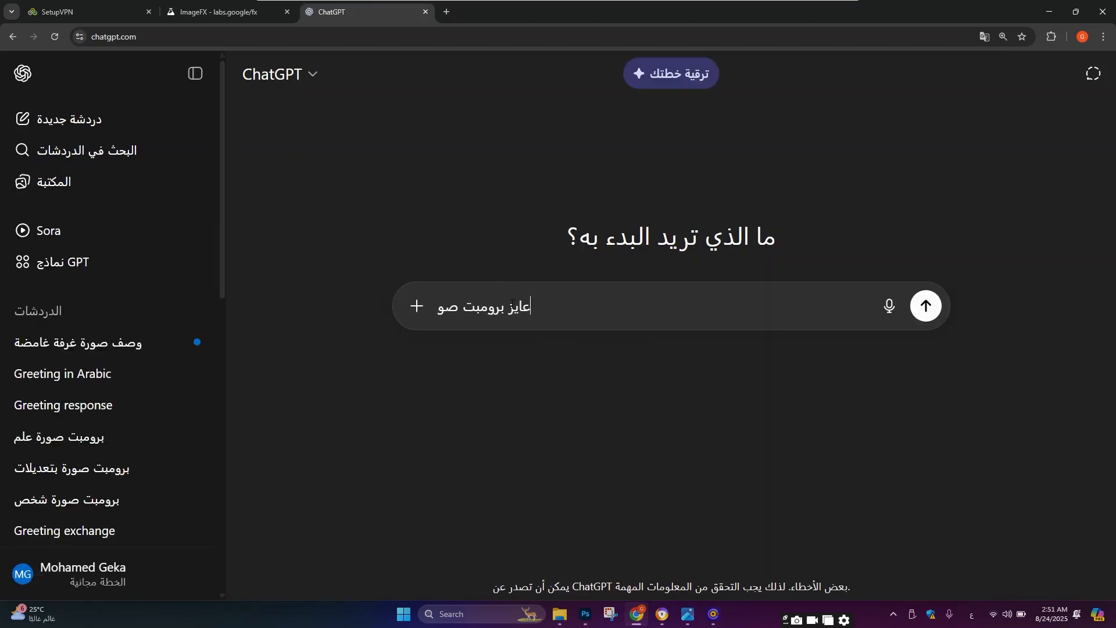
pyautogui.write('رة لغرفة غامضة')
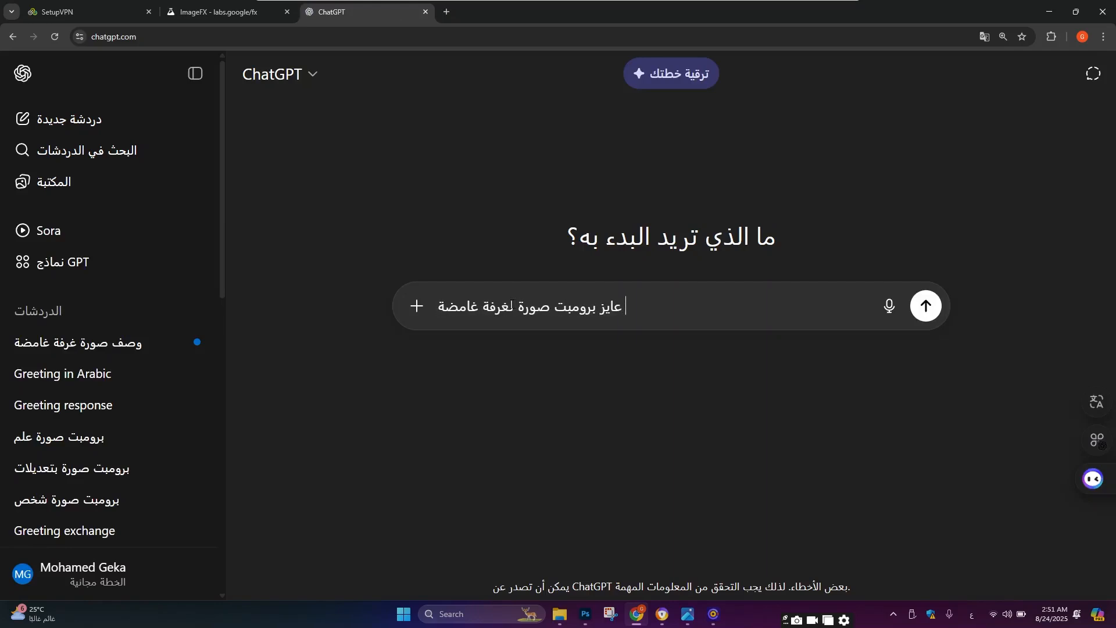
pyautogui.write(' فيها شباك جايب')
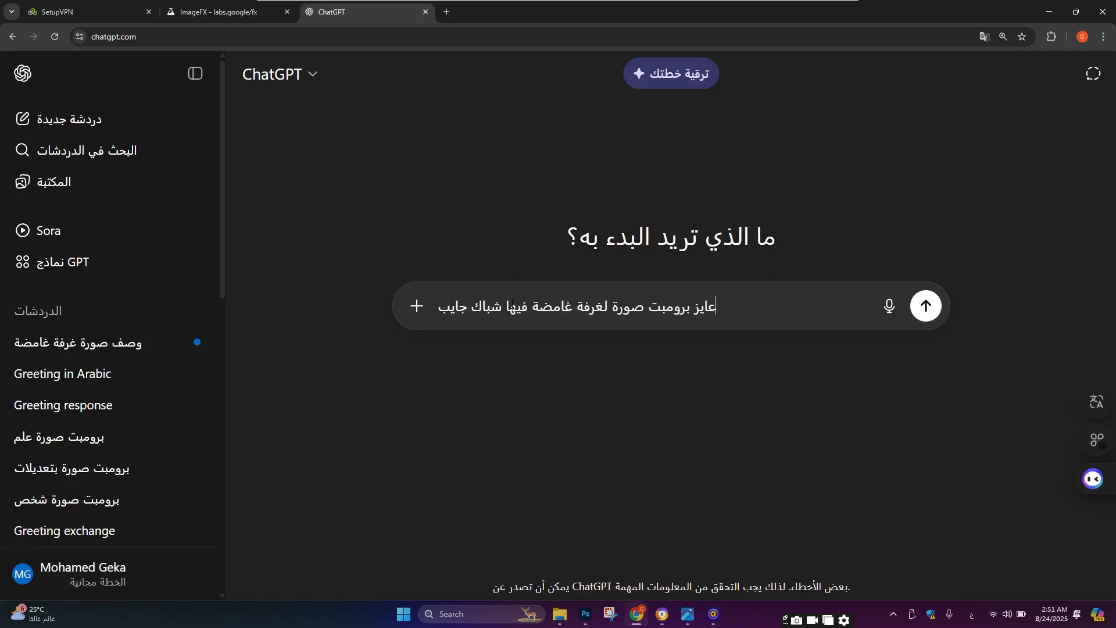
pyautogui.write(' لون ازرق')
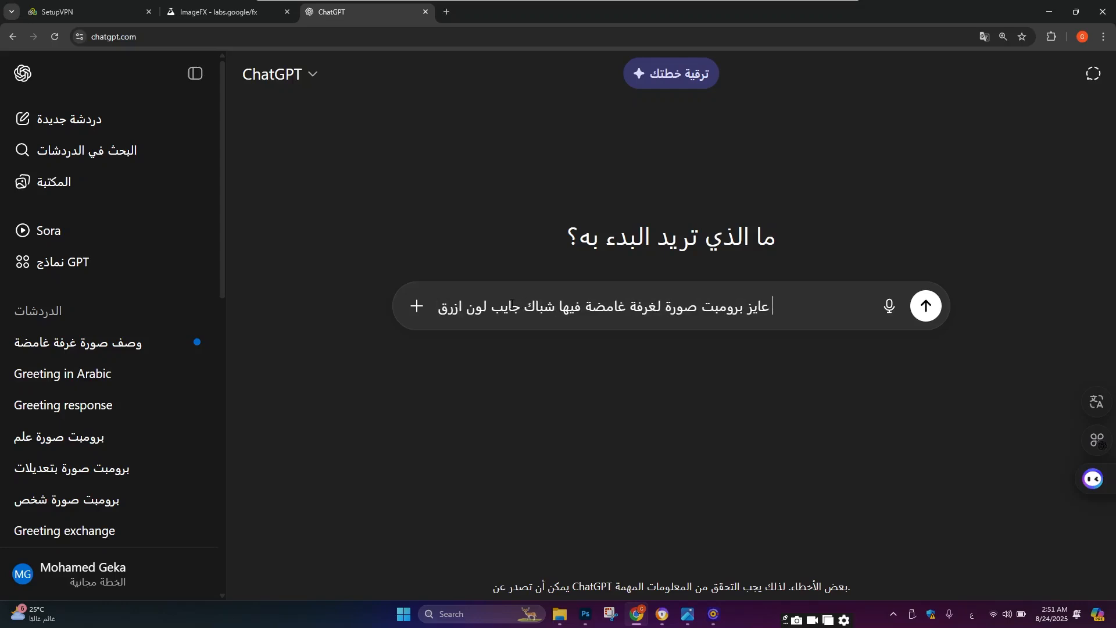
pyautogui.write(' فاتح ك')
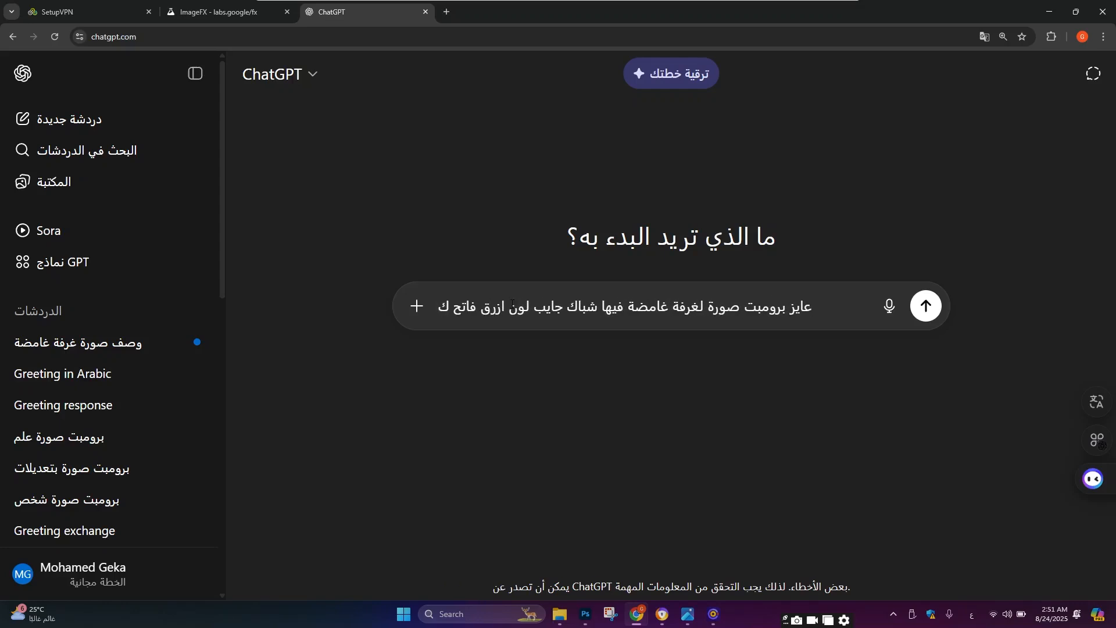
pyautogui.write('إضاءة')
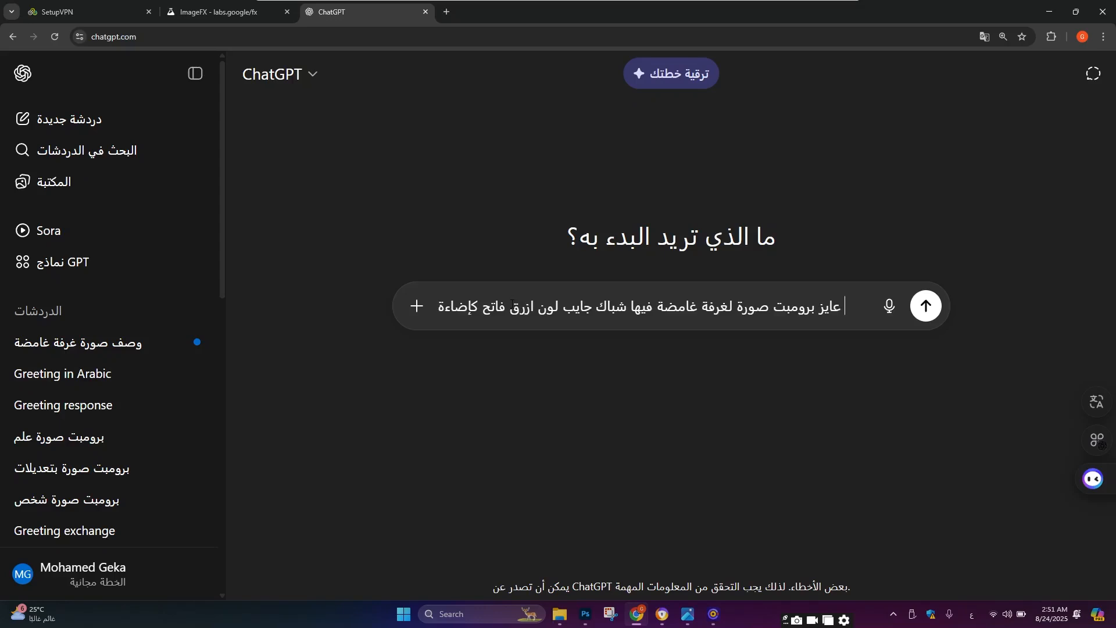
pyautogui.write(' ويكون فيها مراي')
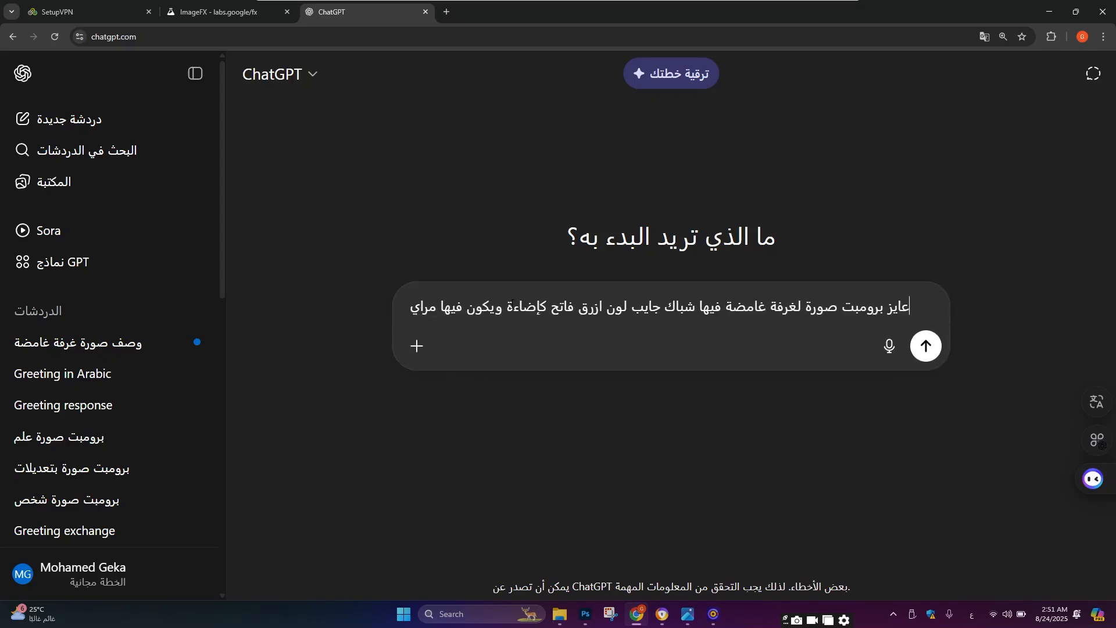
pyautogui.write('ا صغ')
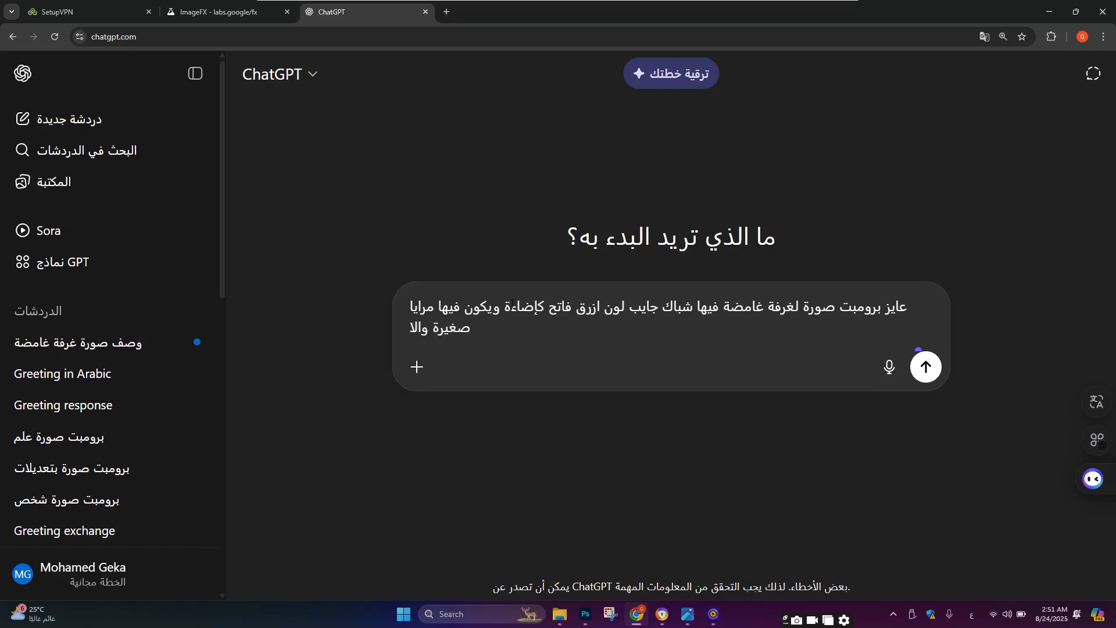
pyautogui.write('يرة والاجواء والالوان')
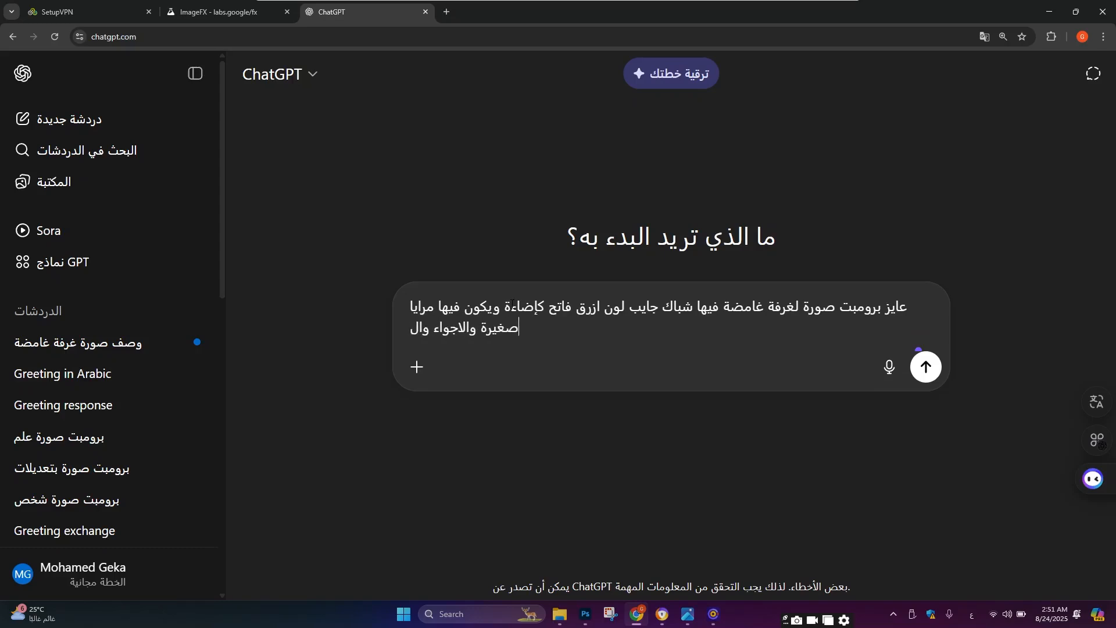
pyautogui.write(' تميل ا')
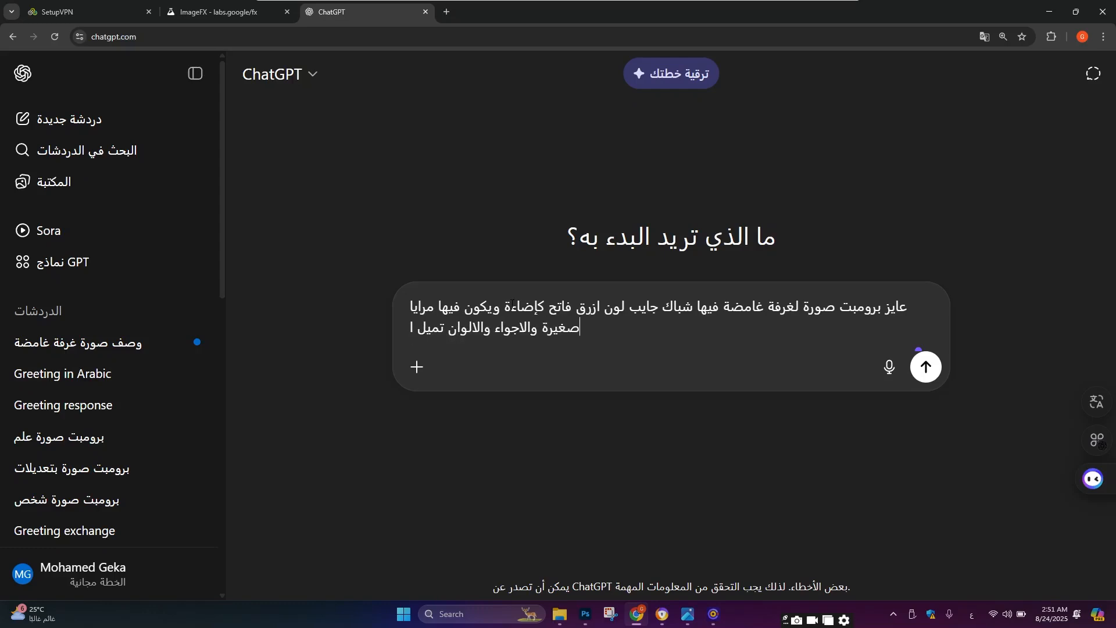
pyautogui.write('لى الاورق ال')
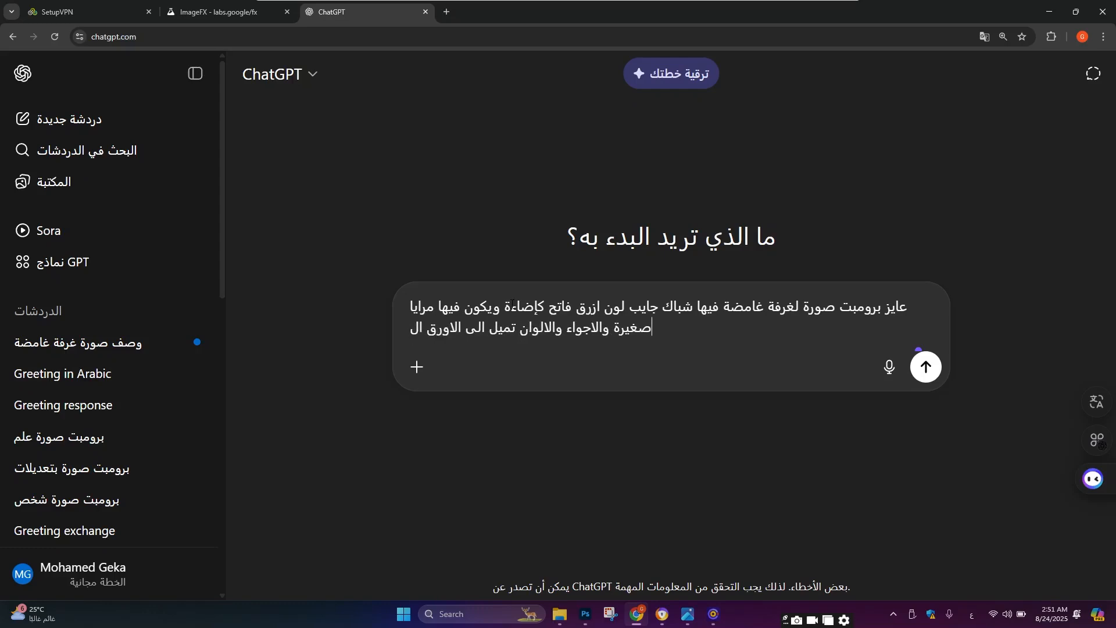
# Step: Finish the request with ' ويكون فيها مرايا صغيرة والاجواء والالوان تميل الى الازرق الداكن' and send it
pyautogui.press('BackSpace')
pyautogui.press('BackSpace')
pyautogui.press('BackSpace')
pyautogui.press('BackSpace')
pyautogui.press('BackSpace')
pyautogui.press('BackSpace')
pyautogui.write('ز')
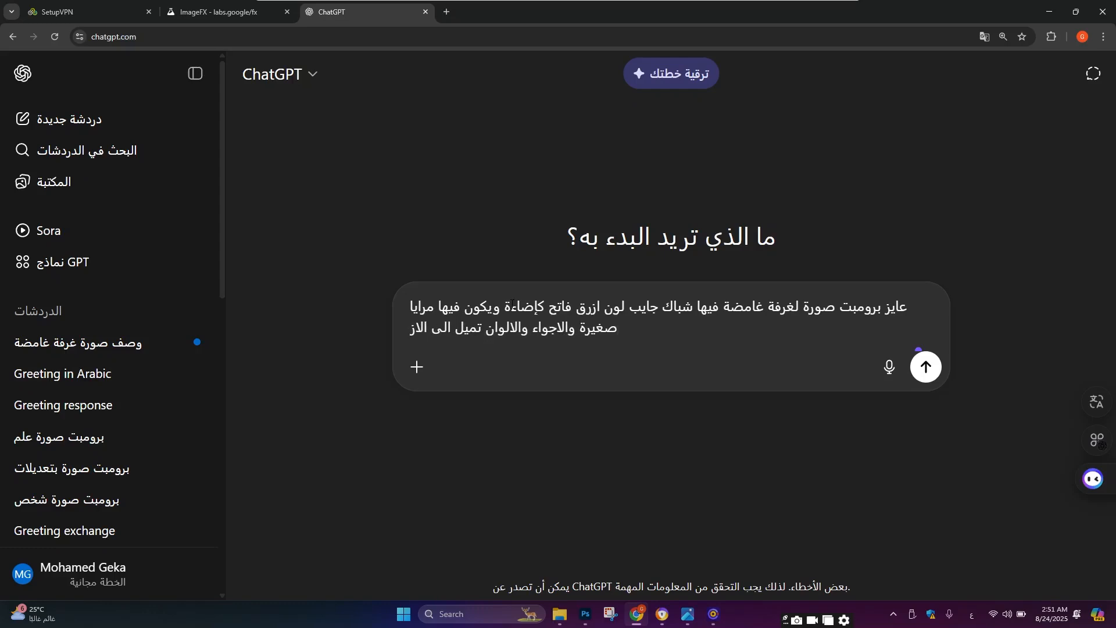
pyautogui.write('رق الداكن')
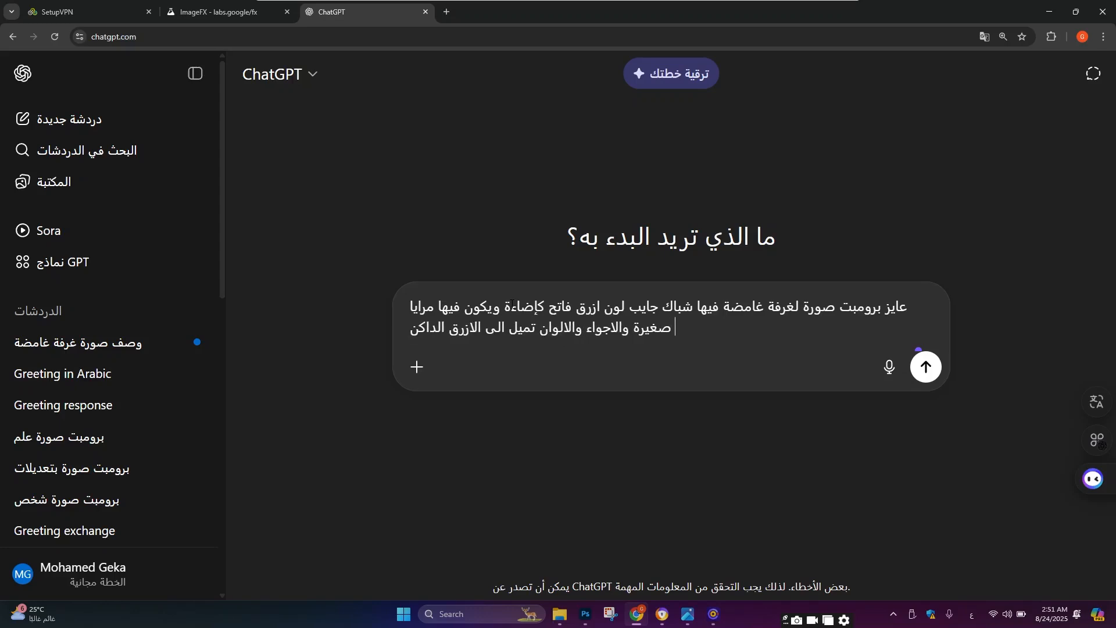
pyautogui.press('Return')
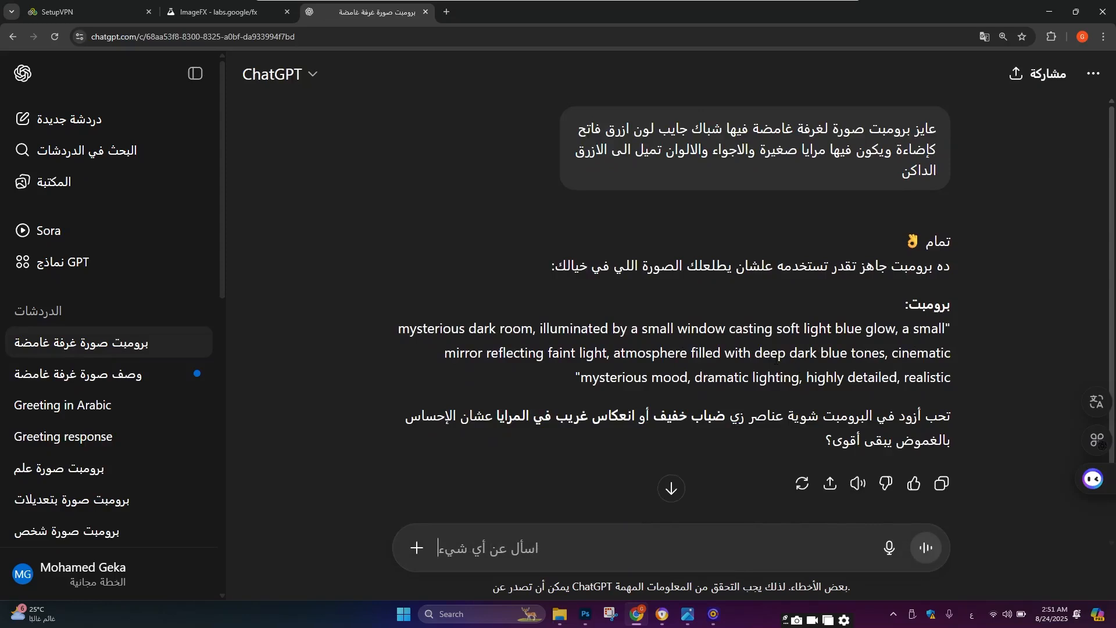
# Step: Paste ChatGPT's English prompt into ImageFX and set the aspect ratio to Mobile portrait (3:4)
pyautogui.tripleClick(756, 328)
pyautogui.hotkey('ctrl', 'c')
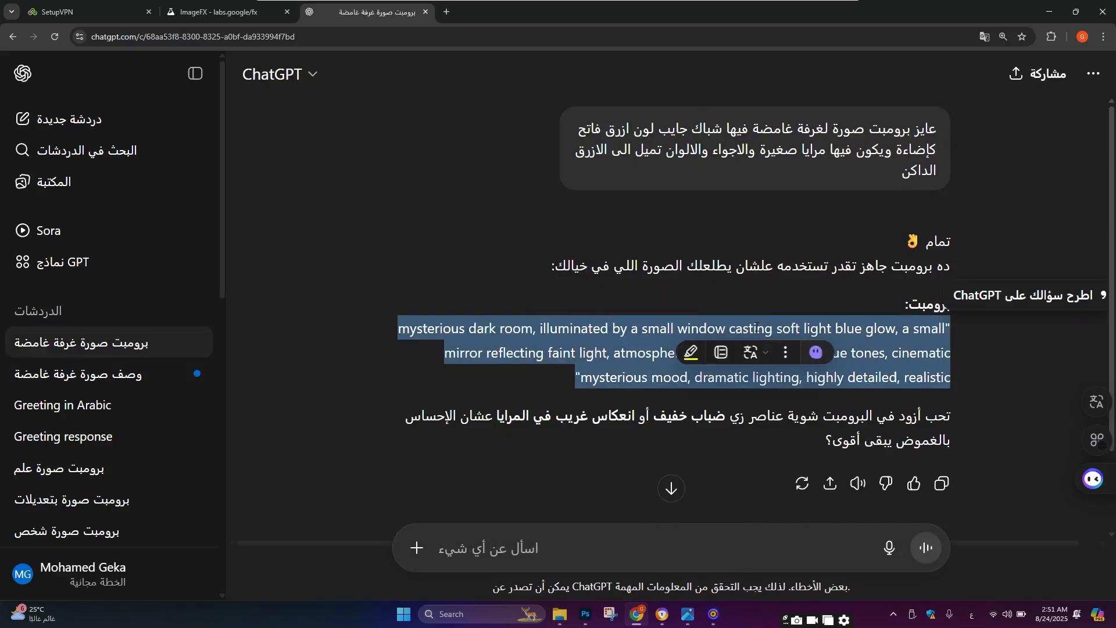
pyautogui.click(224, 11)
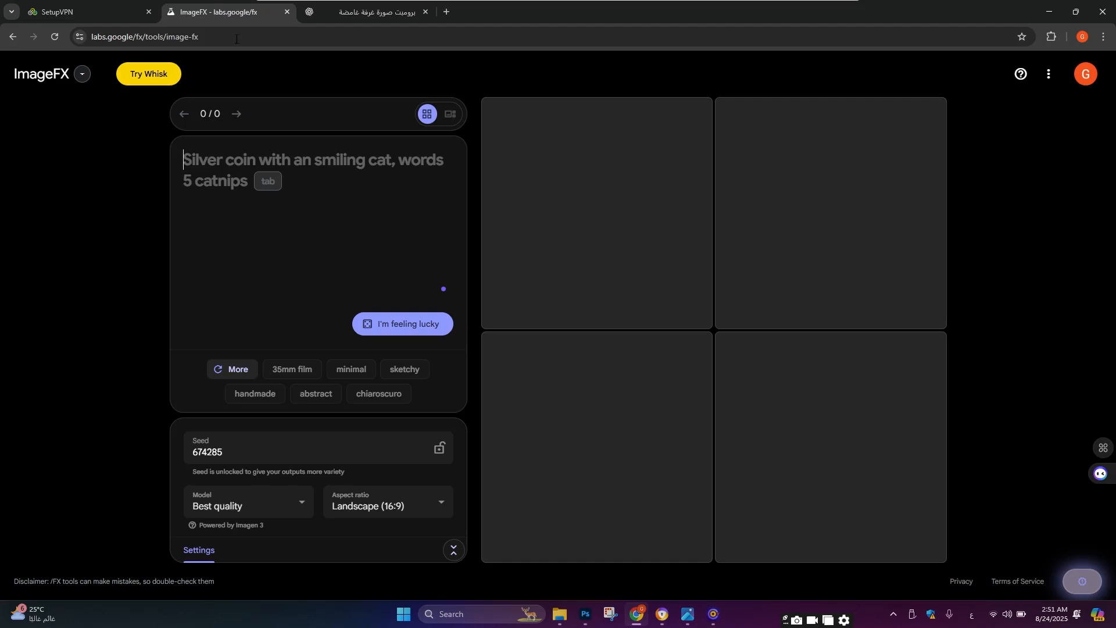
pyautogui.hotkey('ctrl', 'v')
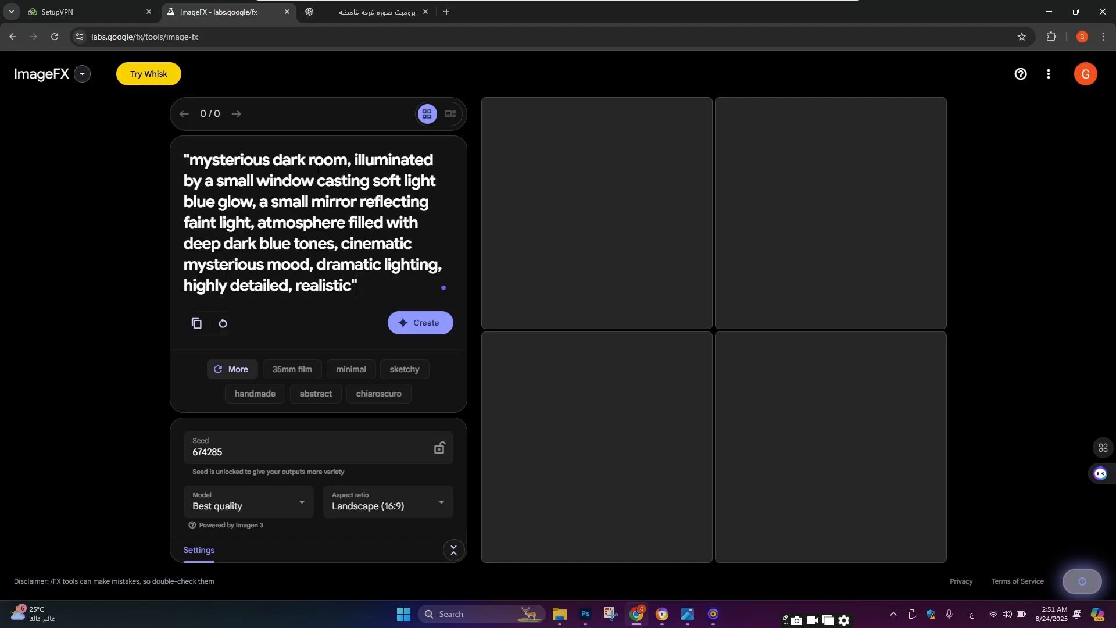
pyautogui.click(386, 503)
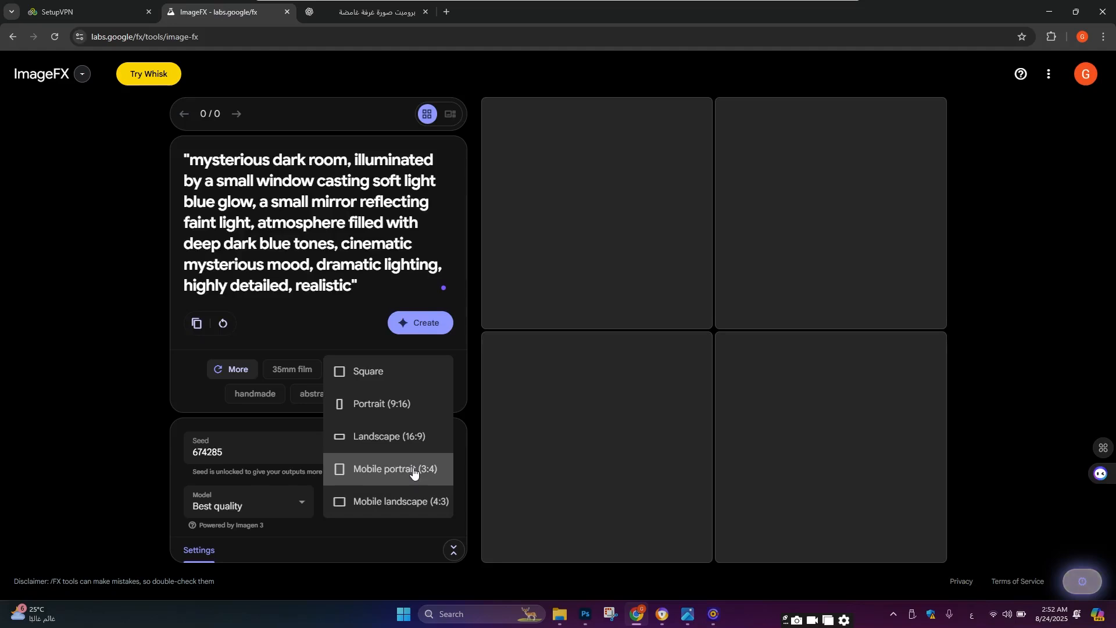
pyautogui.click(414, 473)
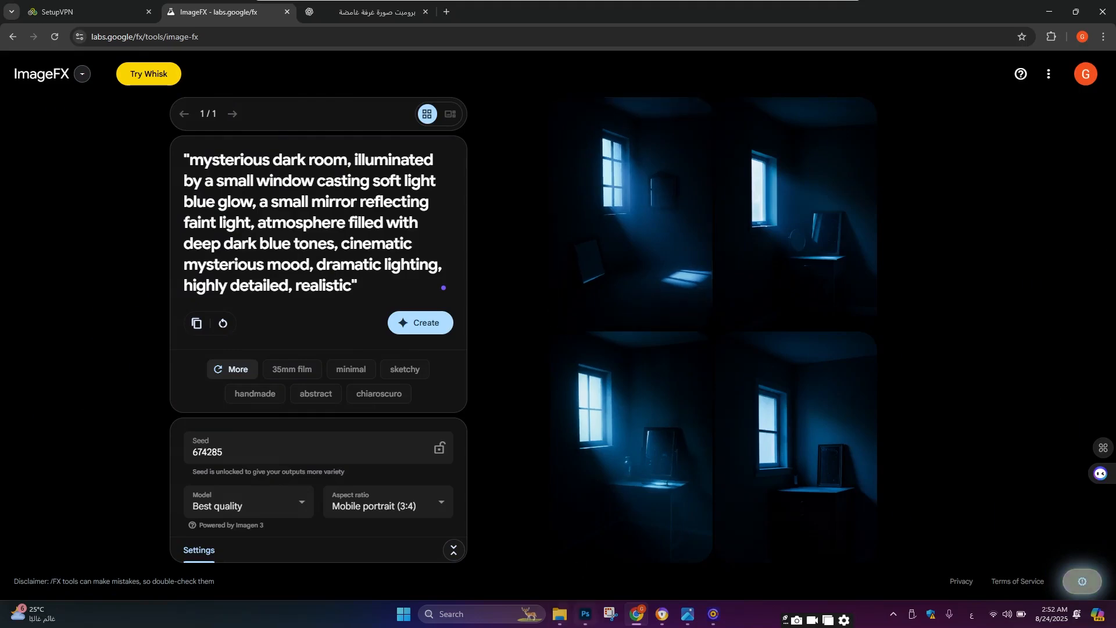
# Step: Switch through Photoshop to the 'تحميل صور' folder in File Explorer
pyautogui.hotkey('alt', 'Tab')
pyautogui.scroll(-3, 465, 290)
pyautogui.scroll(5, 452, 303)
pyautogui.scroll(-2, 443, 309)
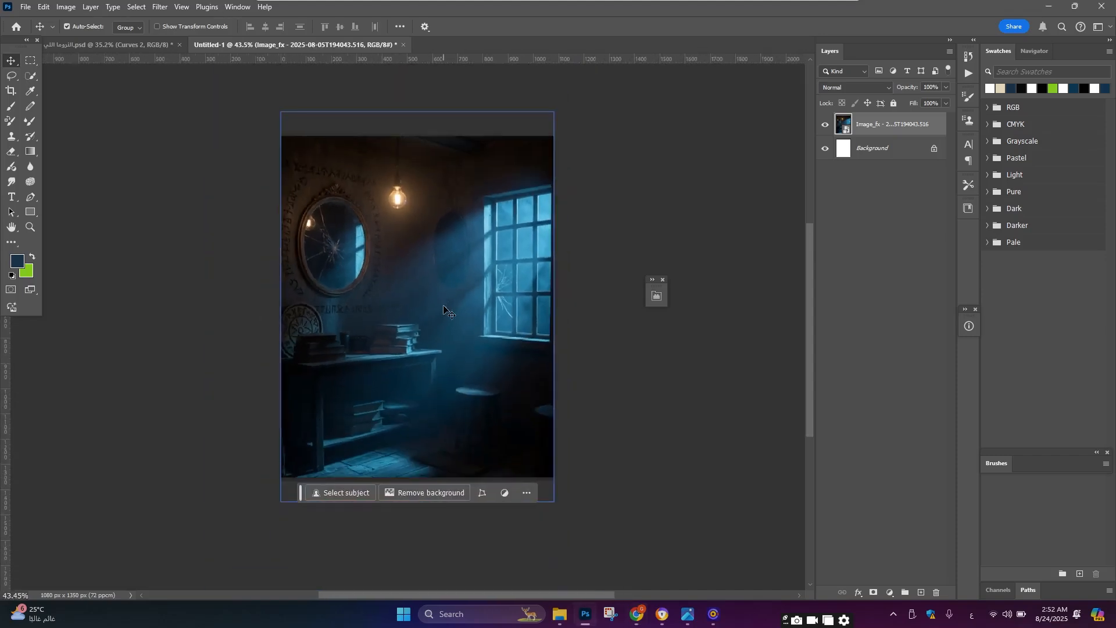
pyautogui.scroll(1, 444, 309)
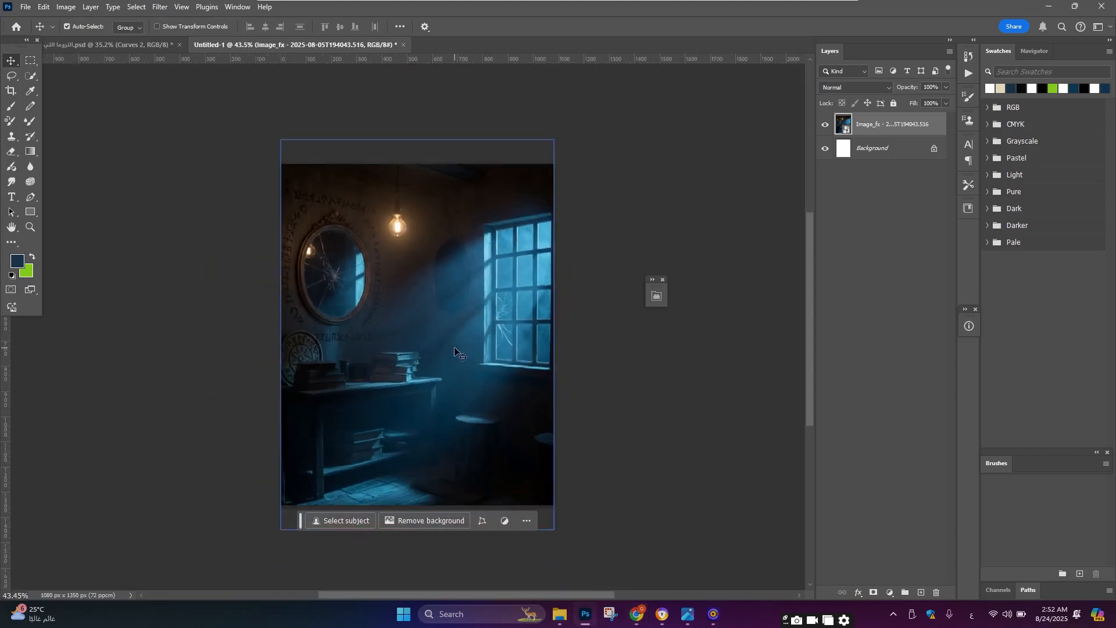
pyautogui.hotkey('alt', 'Tab')
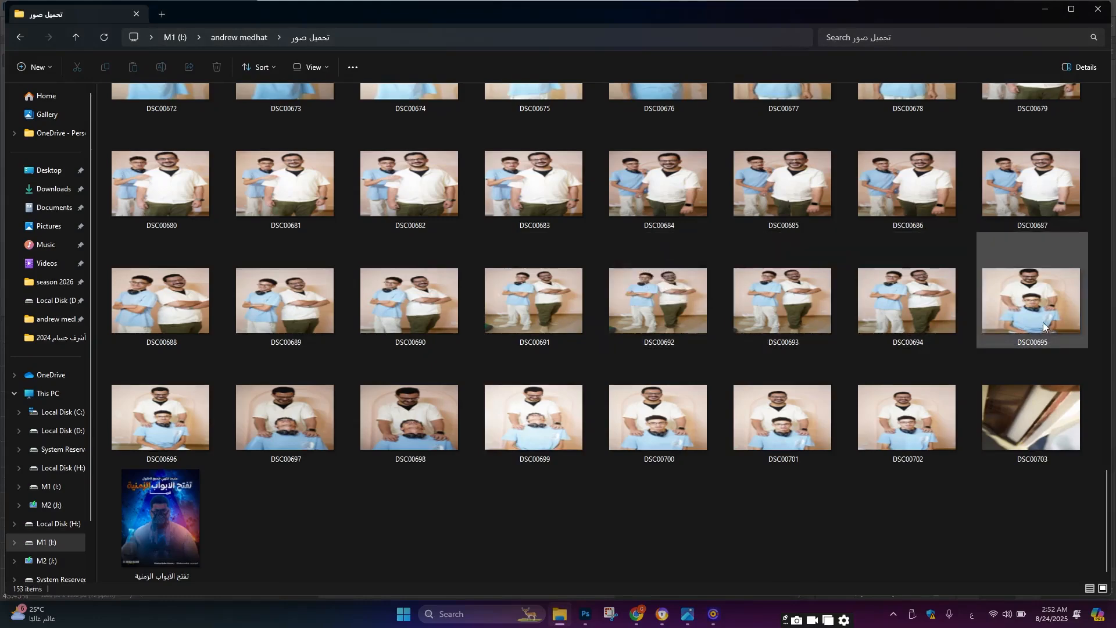
# Step: Open the photo DSC00695 from the folder in Photoshop
pyautogui.moveTo(1043, 323); pyautogui.dragTo(582, 40)
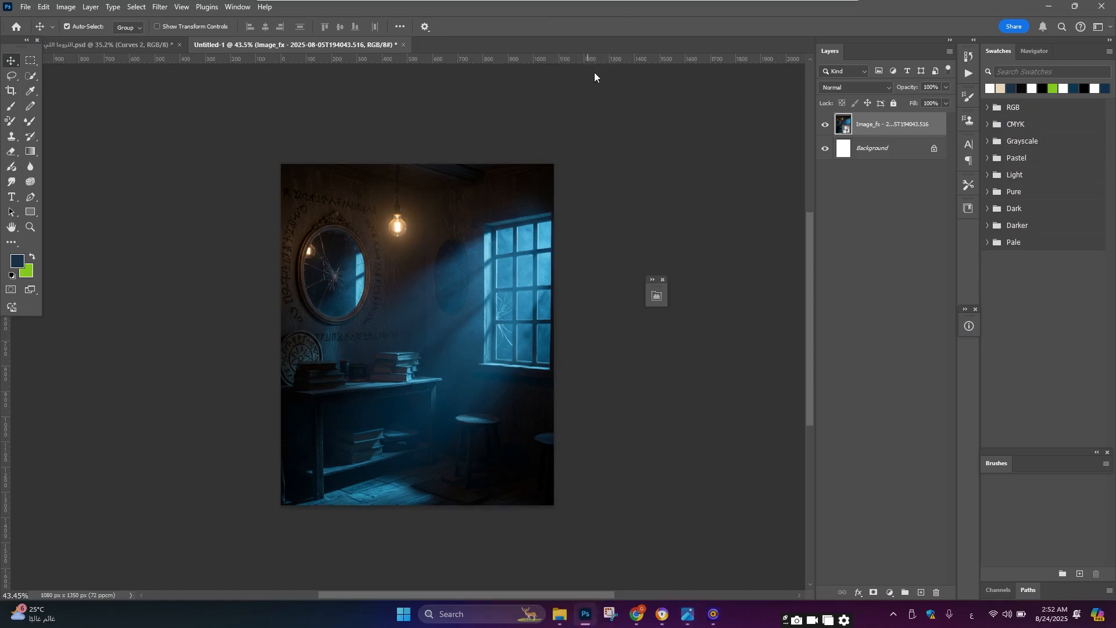
pyautogui.moveTo(545, 103); pyautogui.dragTo(545, 109)
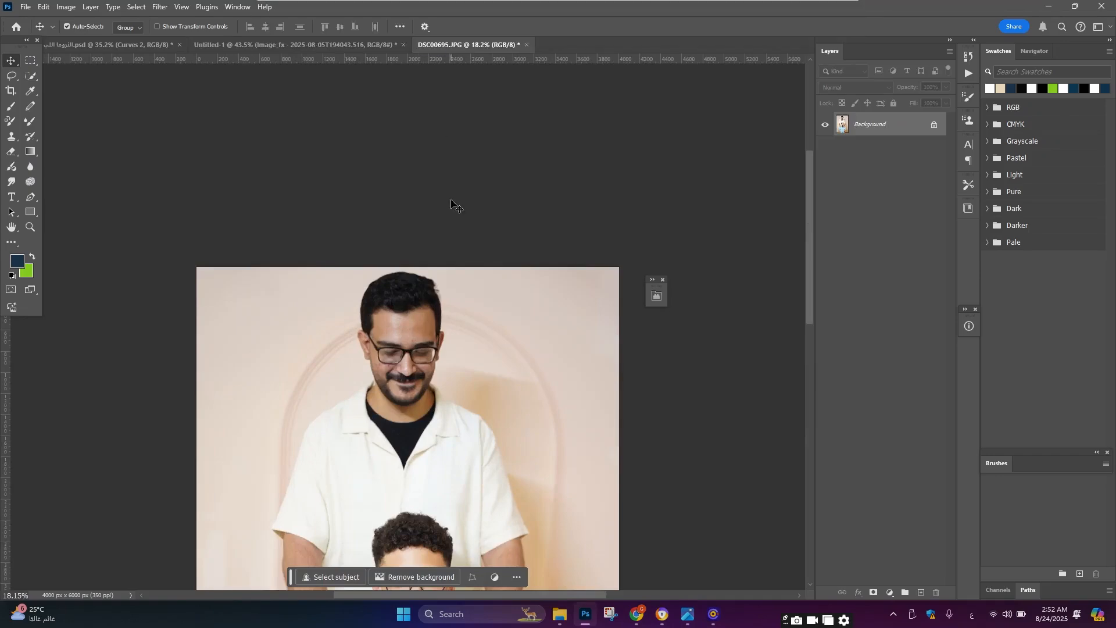
# Step: Select both people in the photo with the Object Selection tool
pyautogui.scroll(-3, 452, 204)
pyautogui.scroll(4, 420, 116)
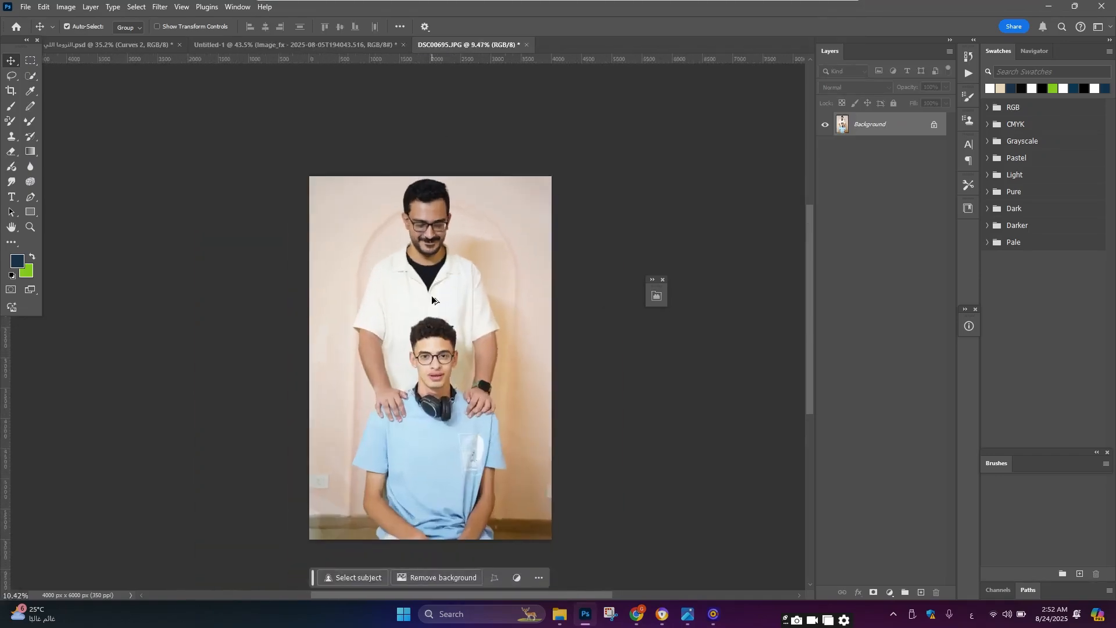
pyautogui.scroll(-5, 461, 294)
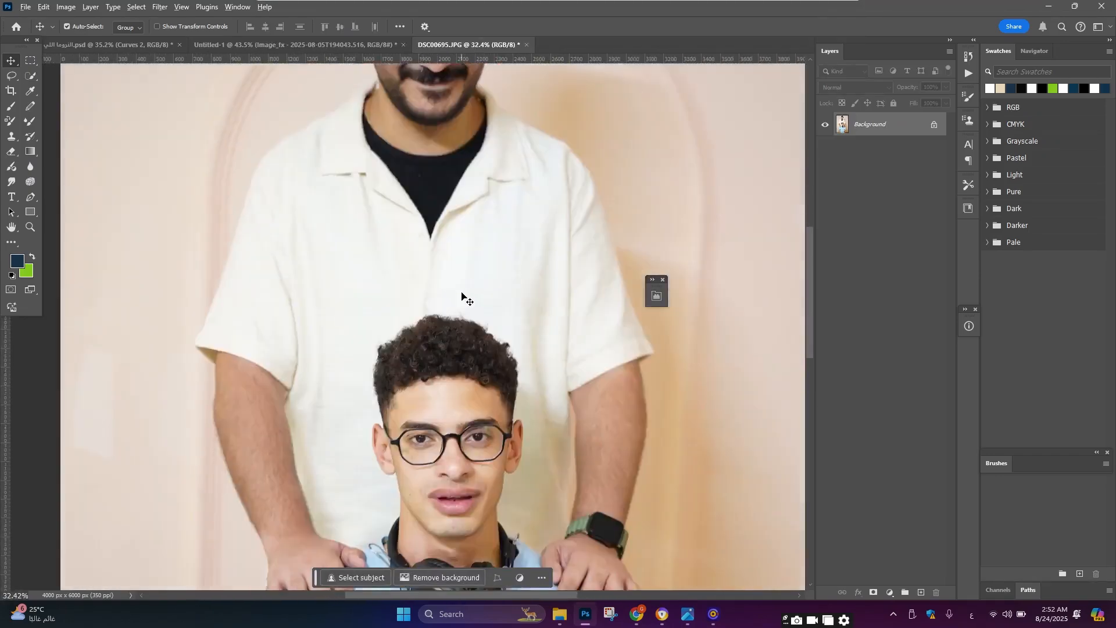
pyautogui.scroll(-3, 464, 300)
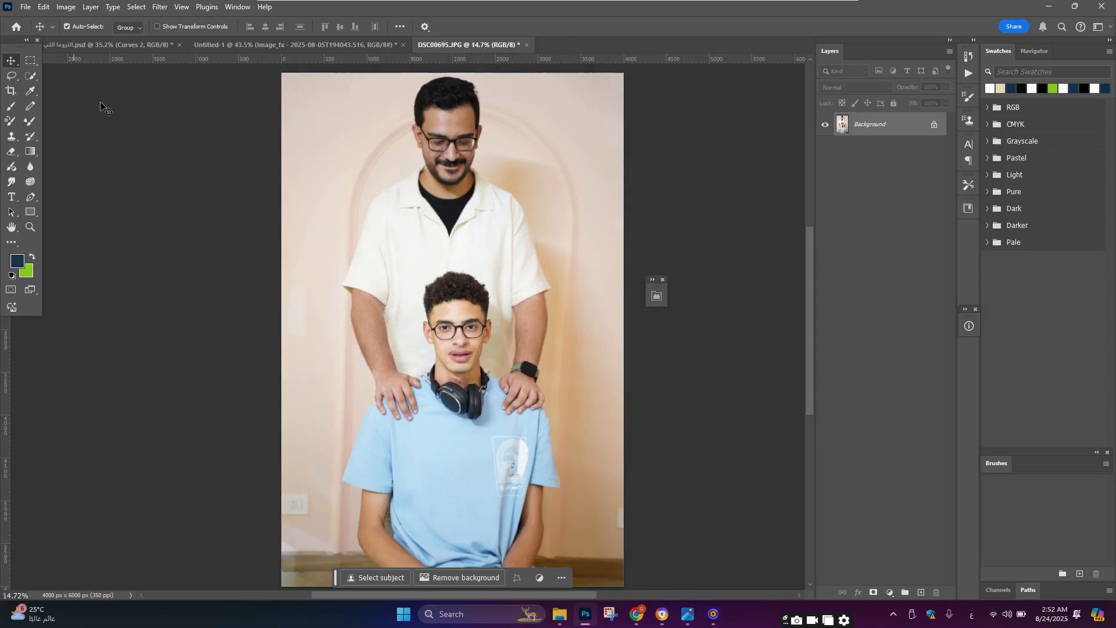
pyautogui.scroll(-1, 273, 118)
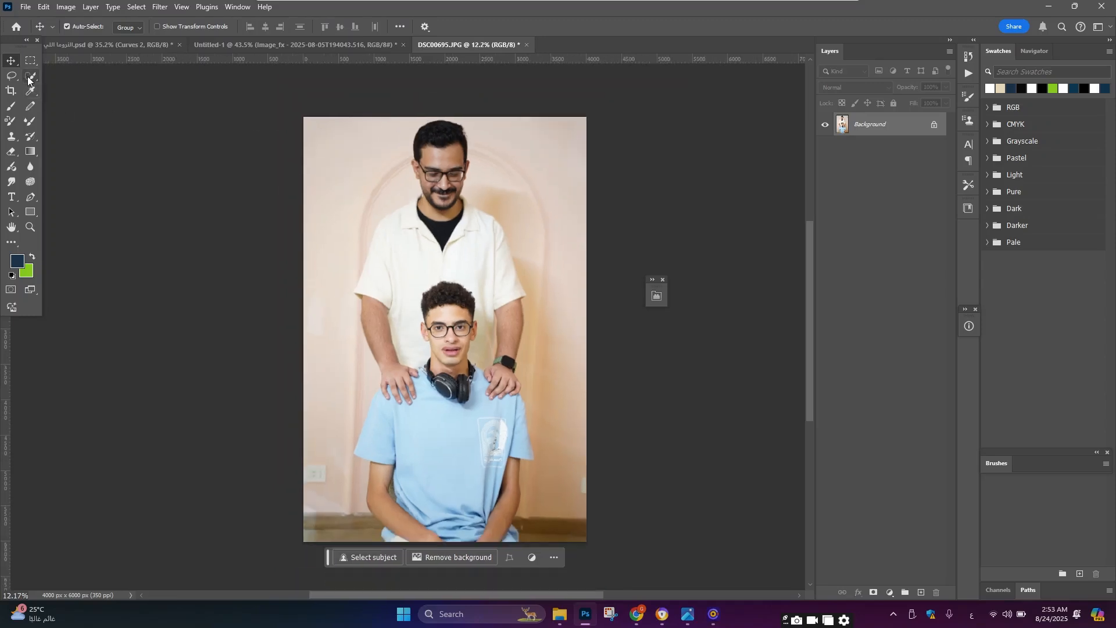
pyautogui.click(27, 79)
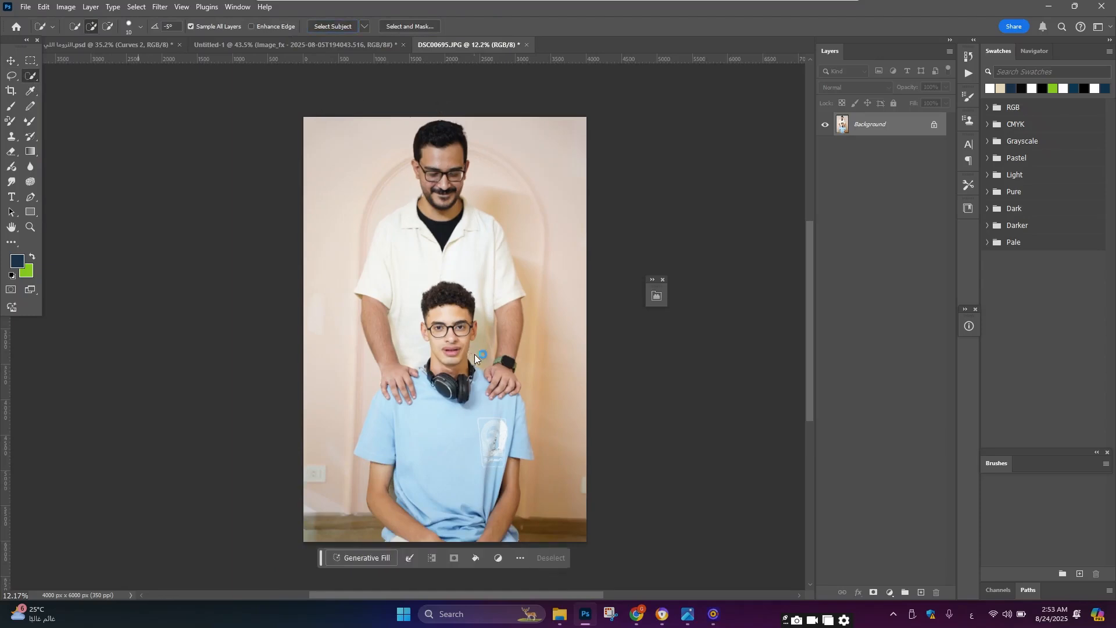
pyautogui.scroll(1, 401, 421)
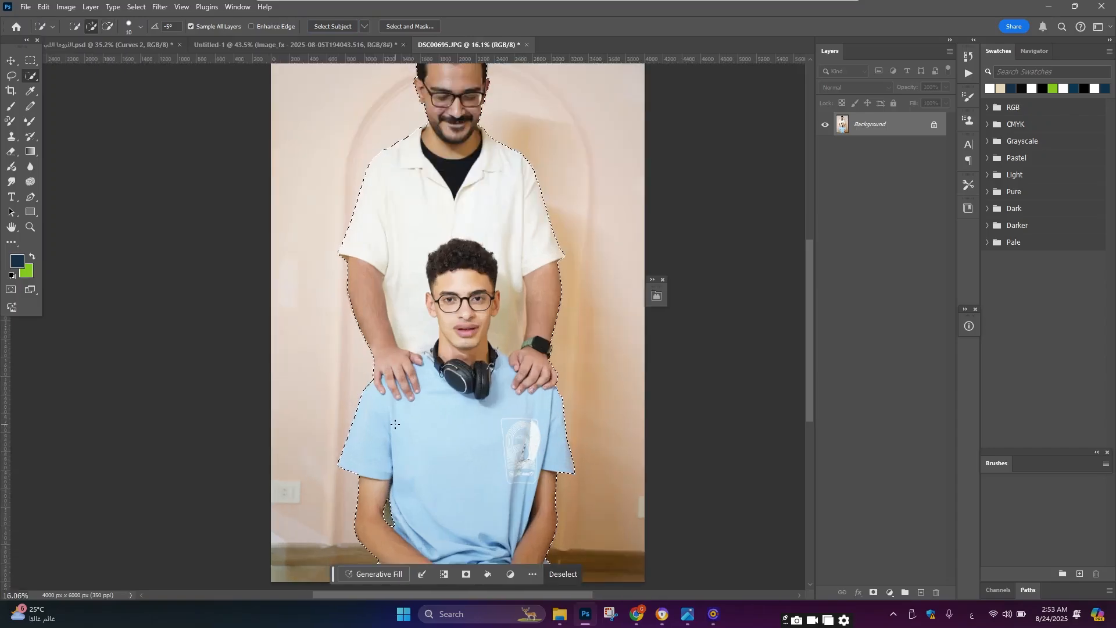
# Step: Zoom around the photo to inspect the selection edges along both people
pyautogui.scroll(-2, 226, 393)
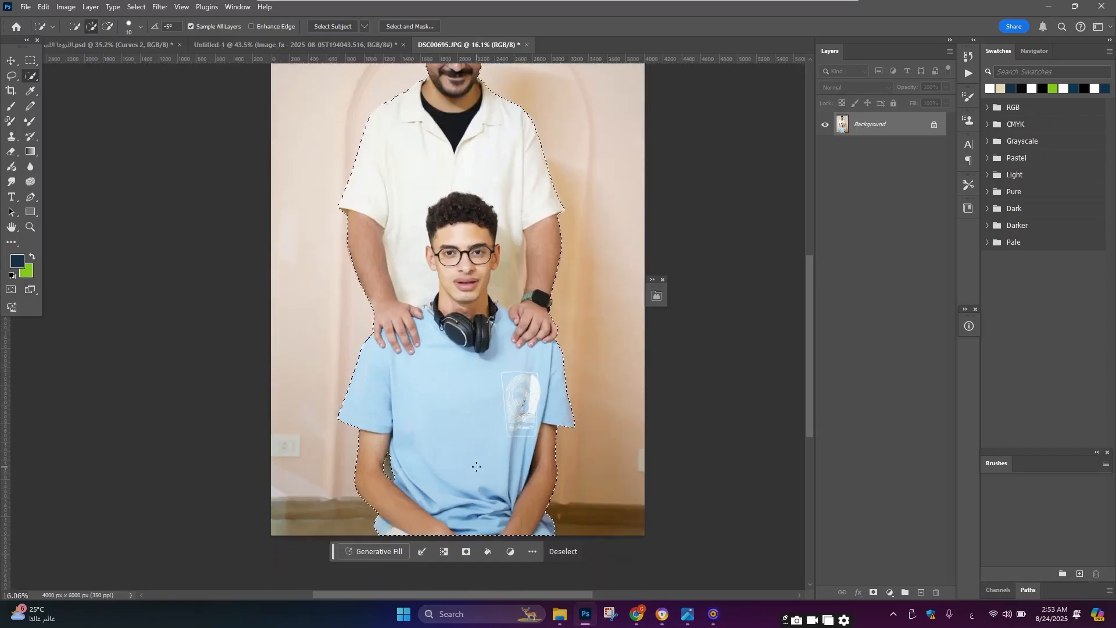
pyautogui.scroll(5, 579, 365)
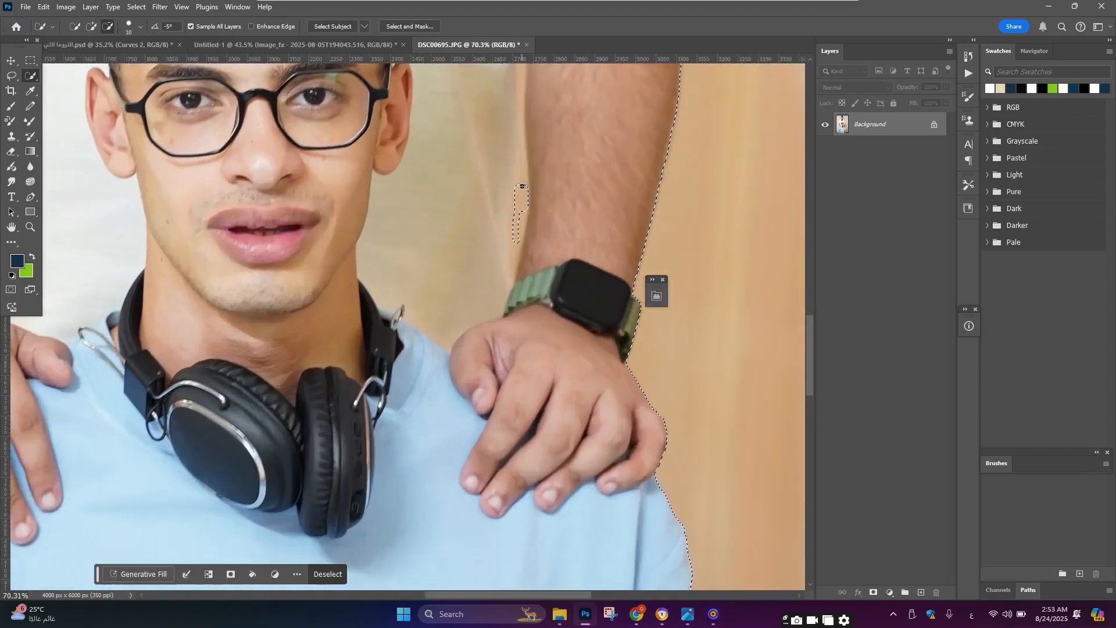
pyautogui.moveTo(516, 252); pyautogui.dragTo(516, 262)
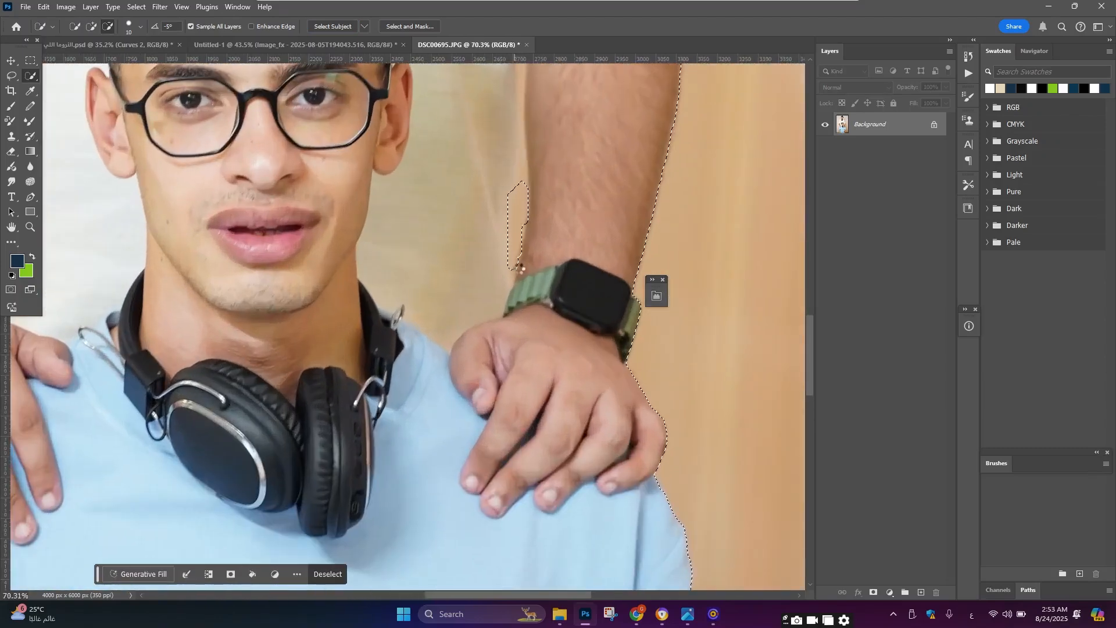
pyautogui.scroll(-2, 519, 203)
pyautogui.scroll(2, 522, 232)
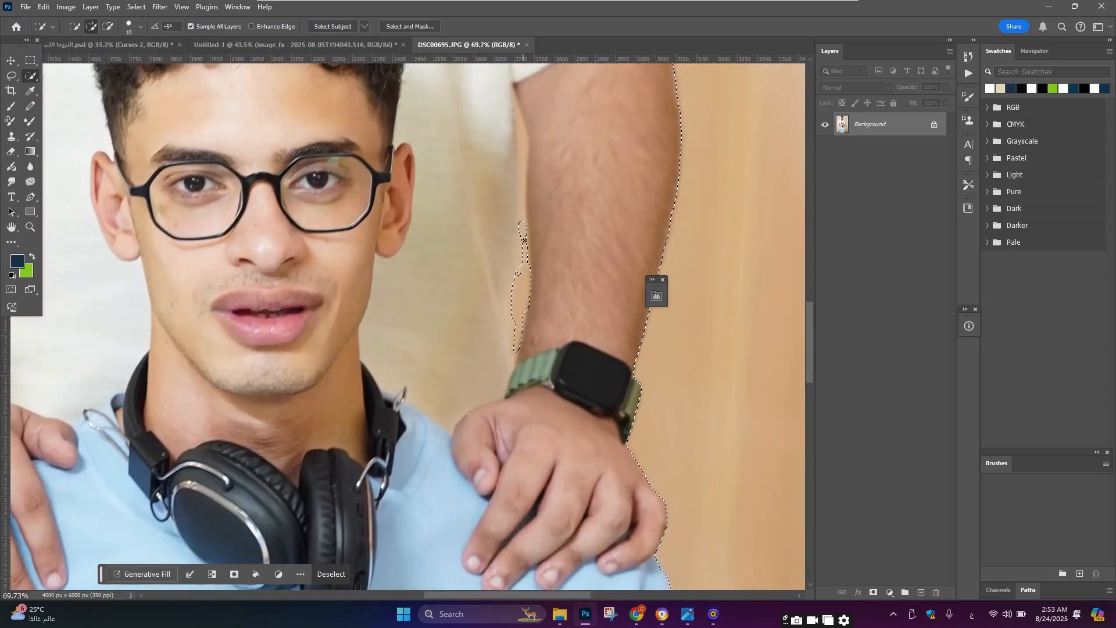
pyautogui.scroll(-6, 523, 263)
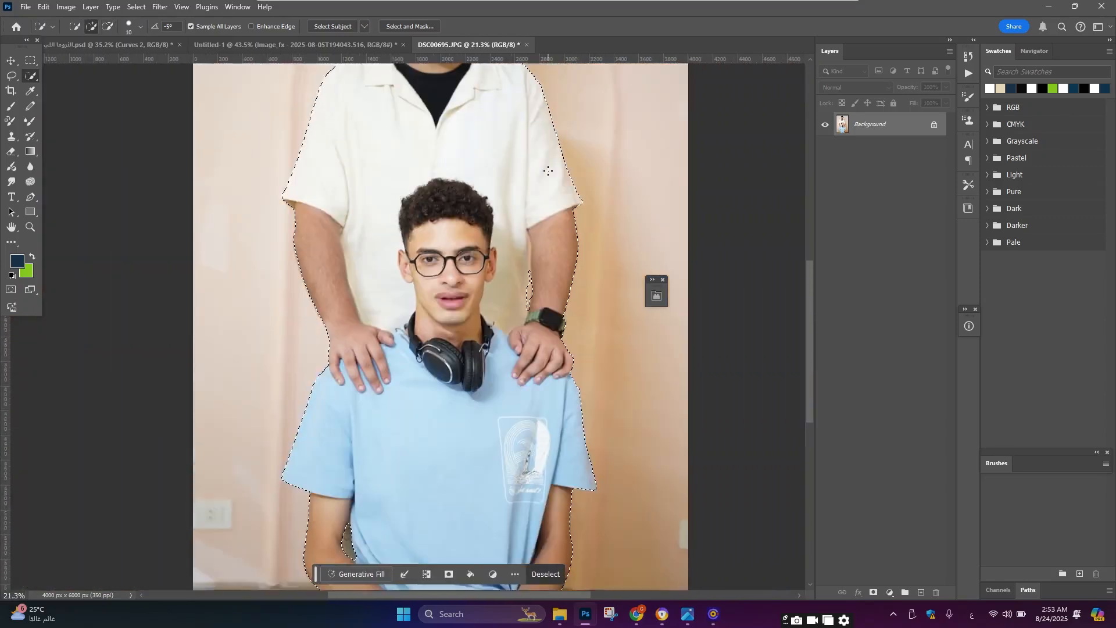
pyautogui.scroll(5, 294, 432)
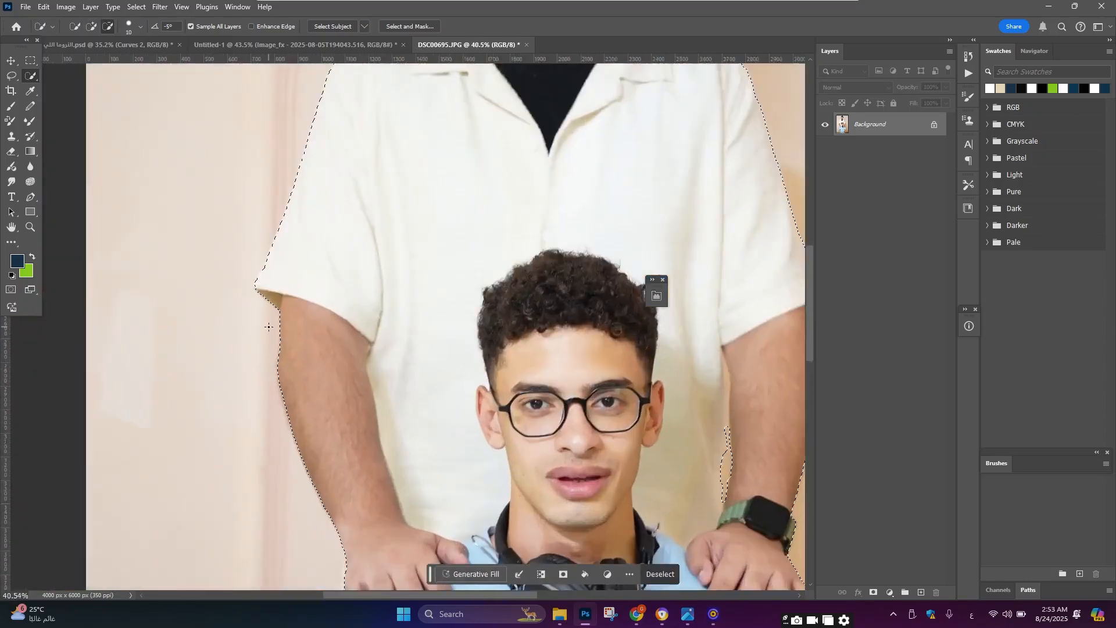
pyautogui.scroll(5, 342, 248)
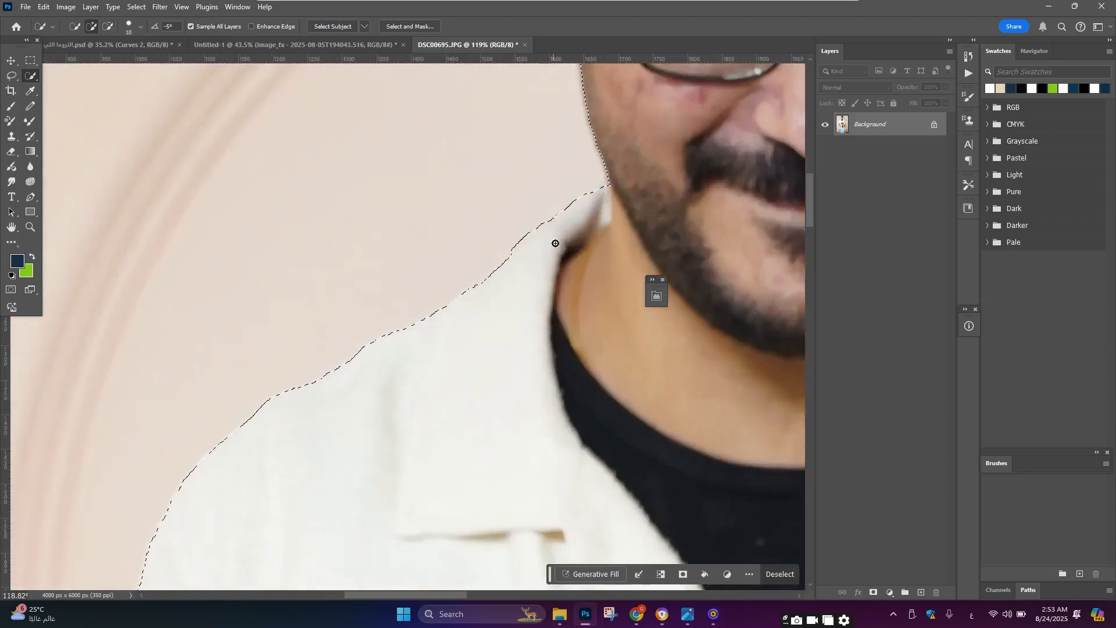
pyautogui.scroll(2, 534, 238)
pyautogui.scroll(-3, 465, 221)
pyautogui.scroll(2, 407, 209)
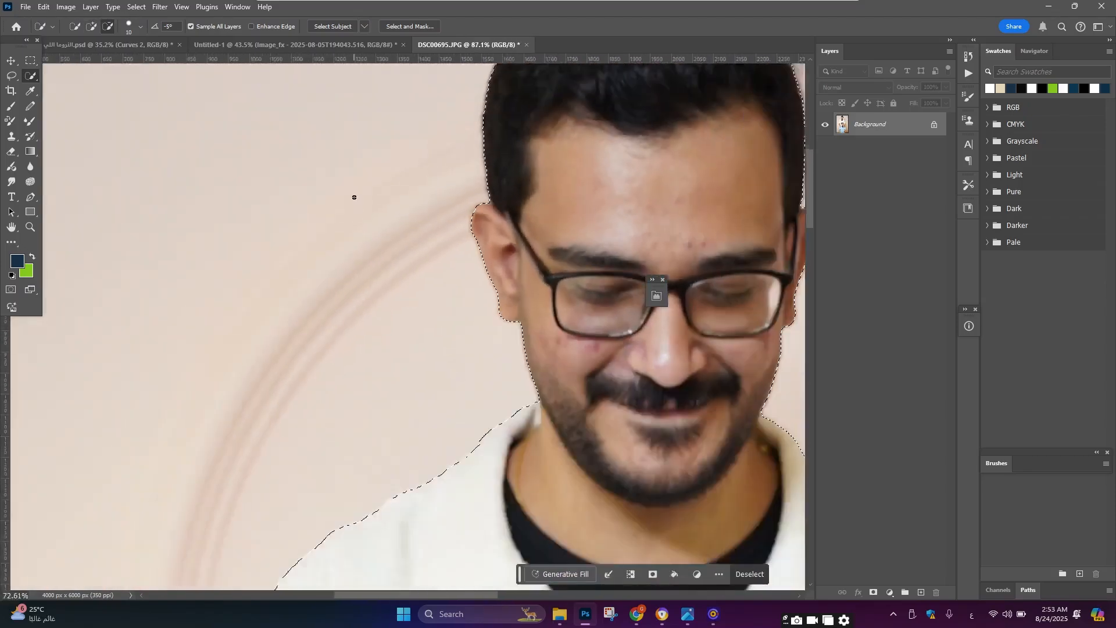
pyautogui.scroll(-4, 354, 197)
pyautogui.scroll(5, 384, 232)
pyautogui.scroll(-2, 416, 264)
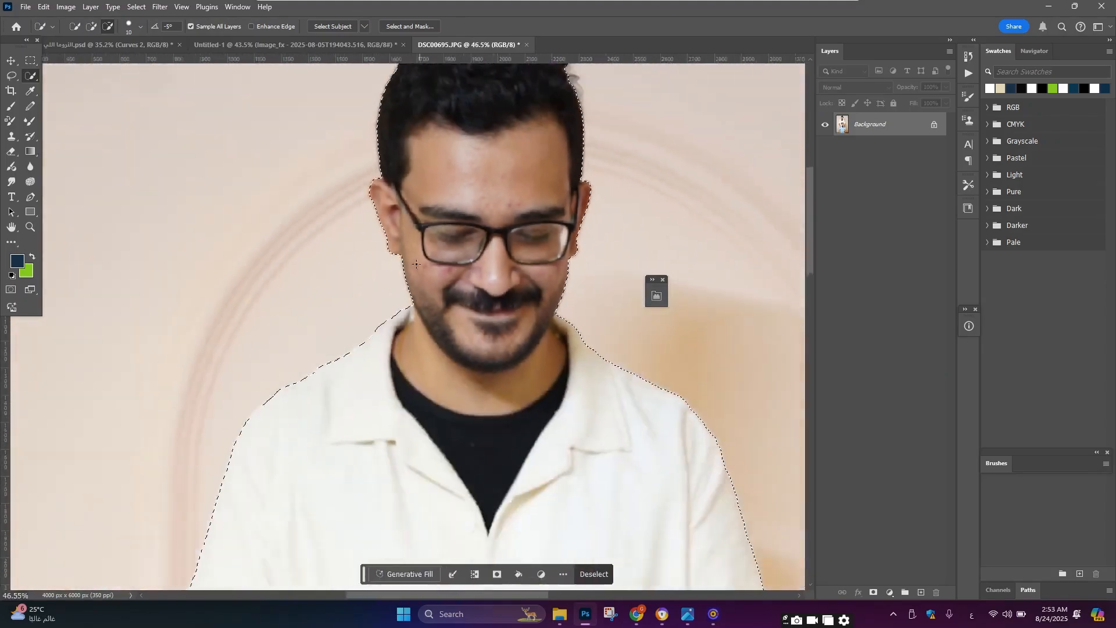
pyautogui.scroll(-2, 416, 264)
pyautogui.scroll(4, 523, 325)
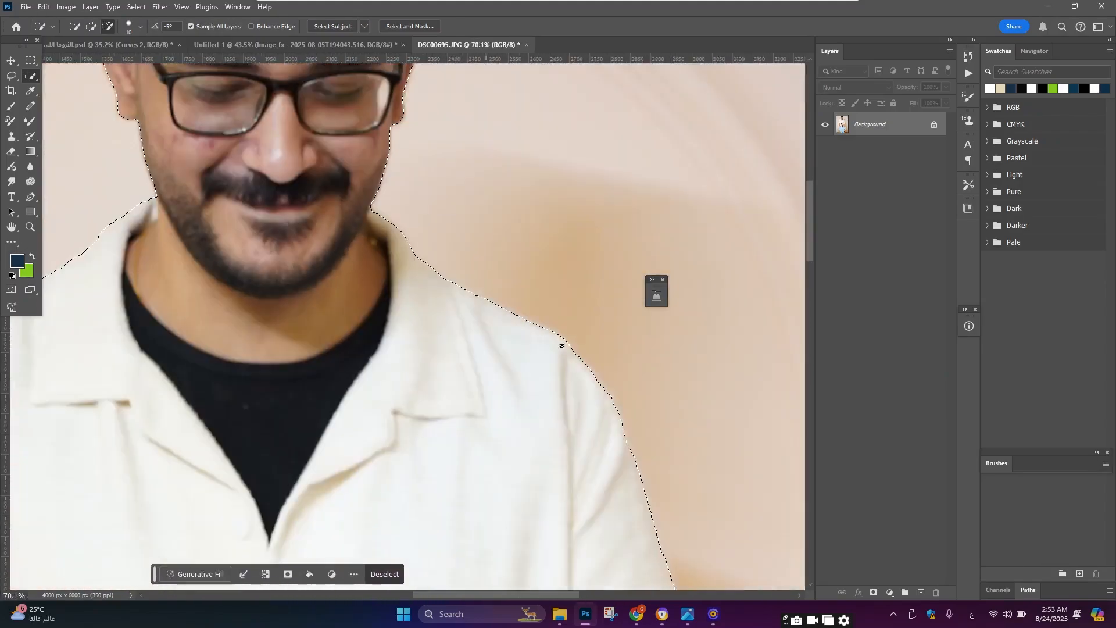
pyautogui.scroll(-9, 590, 373)
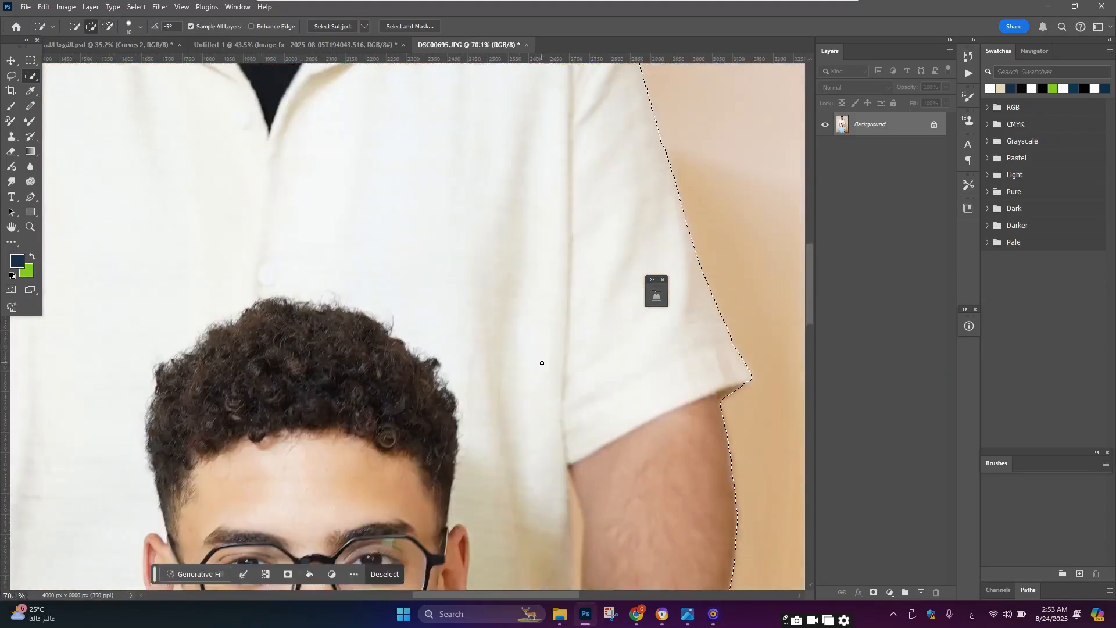
pyautogui.scroll(-2, 541, 356)
pyautogui.scroll(-3, 581, 366)
pyautogui.scroll(1, 656, 384)
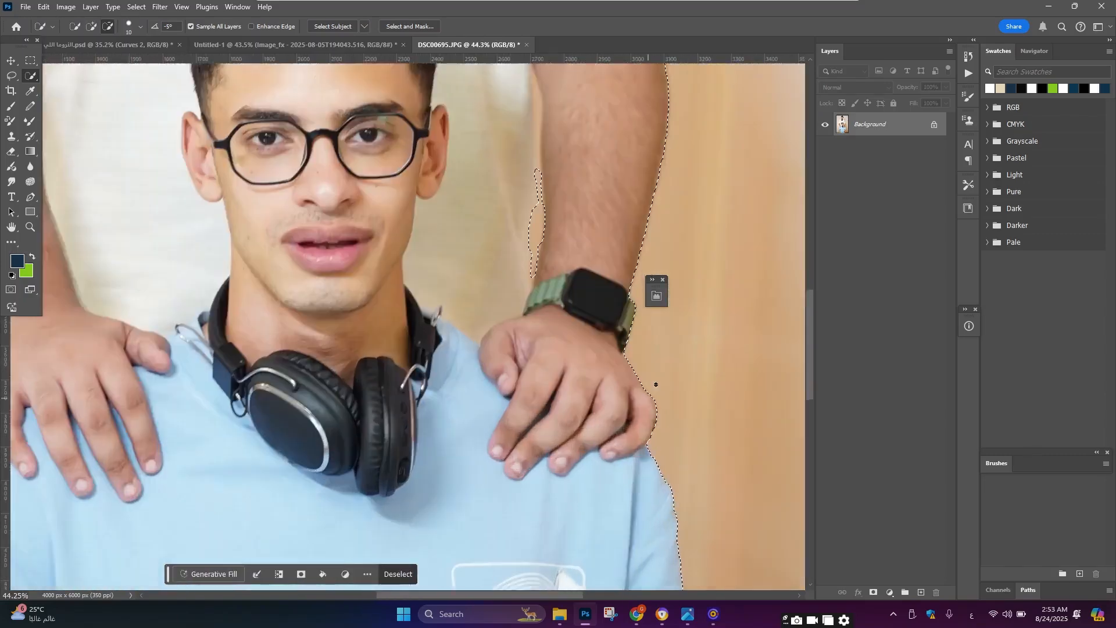
pyautogui.scroll(1, 655, 385)
pyautogui.scroll(-2, 643, 399)
pyautogui.scroll(-4, 643, 433)
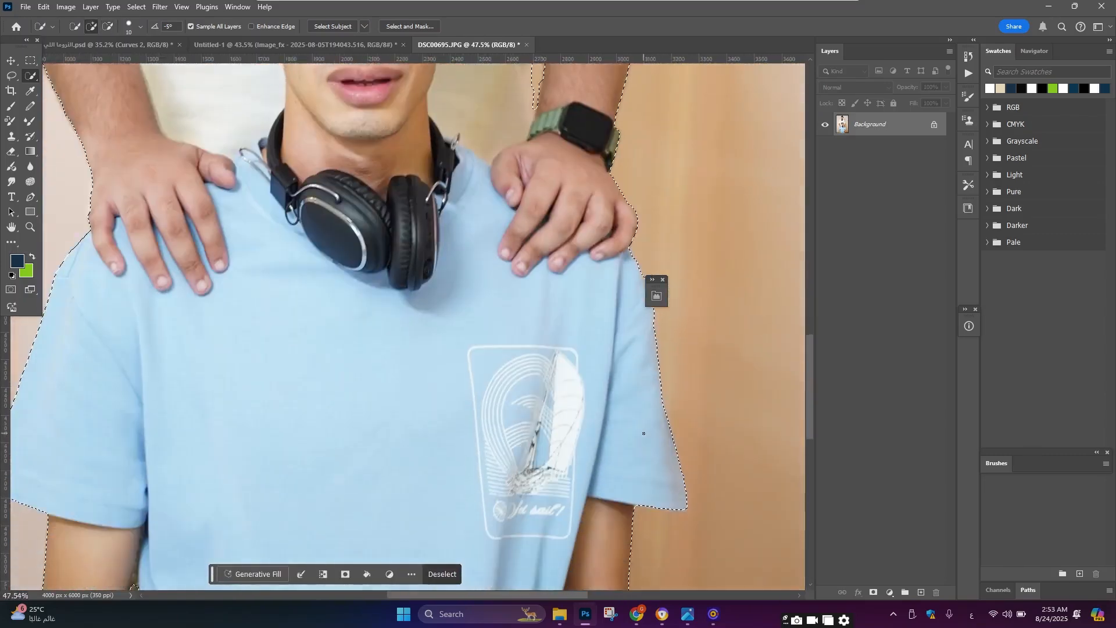
pyautogui.scroll(-3, 644, 433)
pyautogui.scroll(-5, 639, 433)
pyautogui.scroll(4, 354, 429)
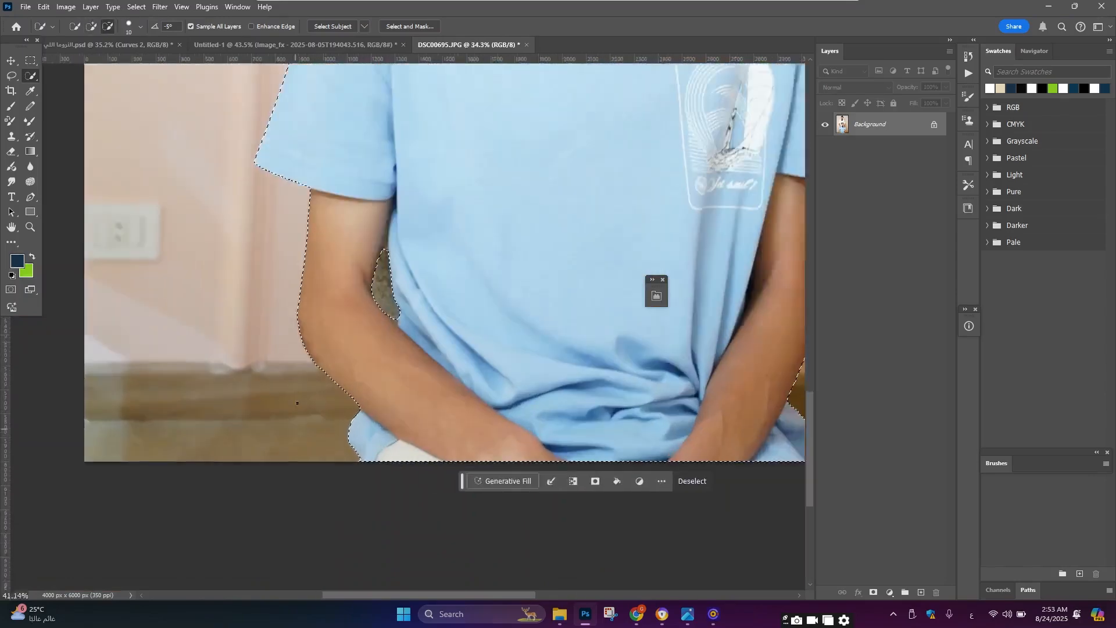
pyautogui.scroll(5, 297, 402)
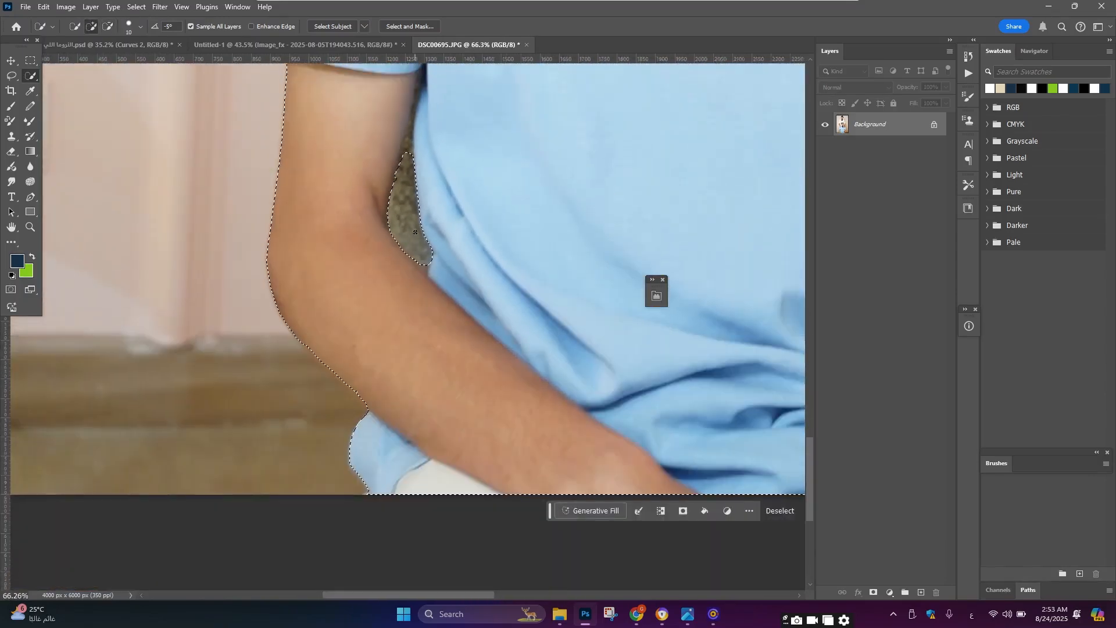
# Step: Refine the selection in the gap between the seated man's arm and his body
pyautogui.click(422, 256)
pyautogui.keyDown('alt'); pyautogui.click(424, 268); pyautogui.keyUp('alt')
pyautogui.scroll(-10, 434, 237)
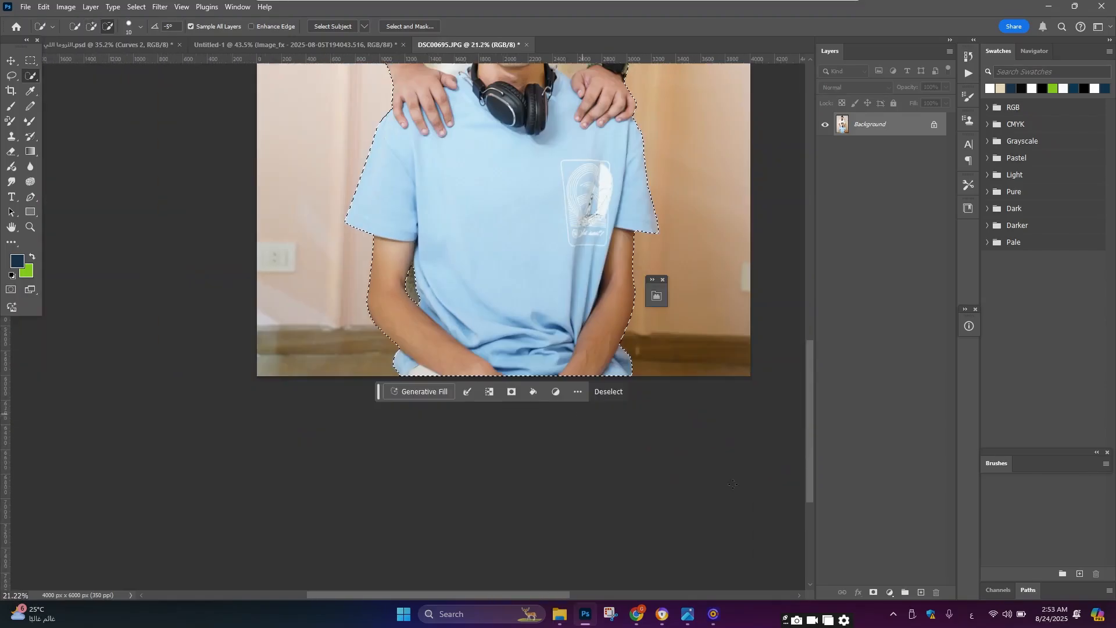
# Step: Add a layer mask from the selection to hide the photo's background
pyautogui.click(871, 591)
pyautogui.scroll(10, 564, 280)
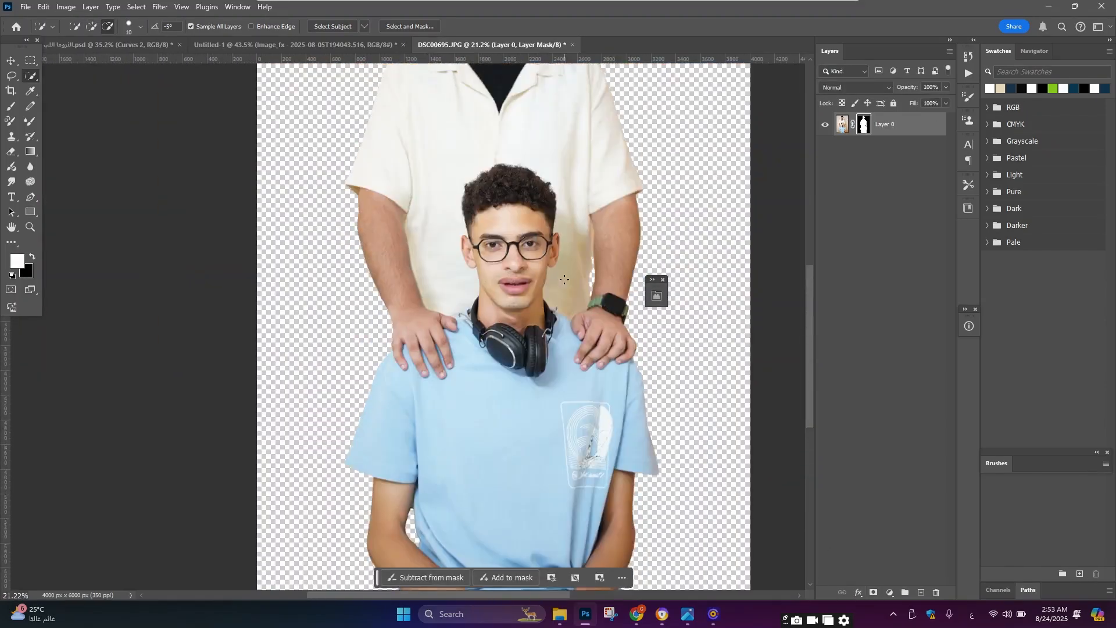
pyautogui.scroll(-5, 564, 279)
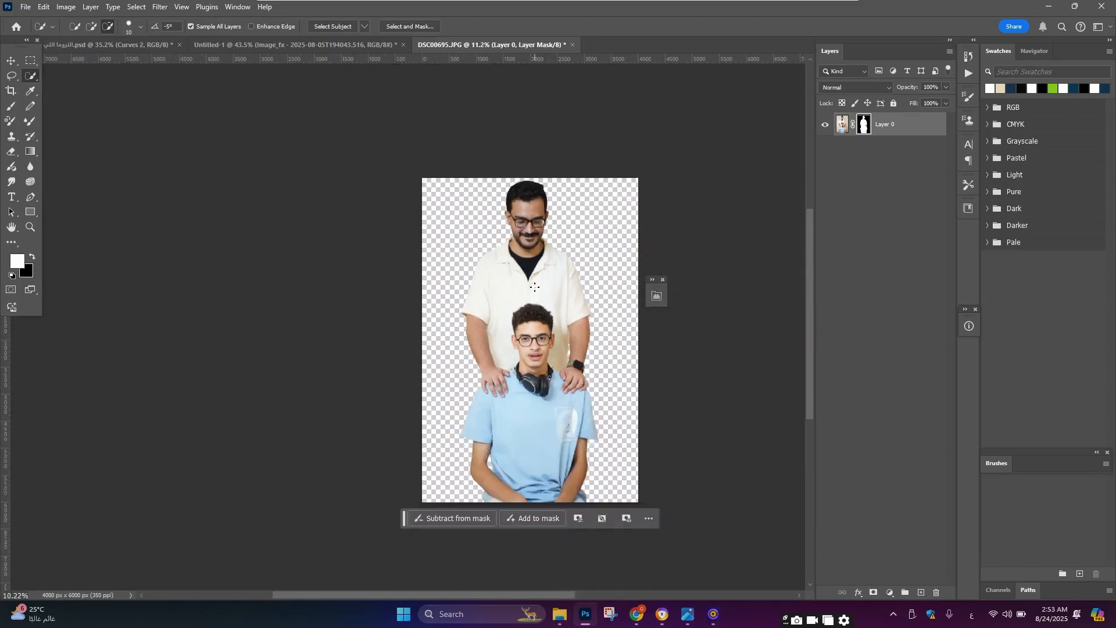
# Step: Convert the masked people layer to a smart object
pyautogui.rightClick(892, 129)
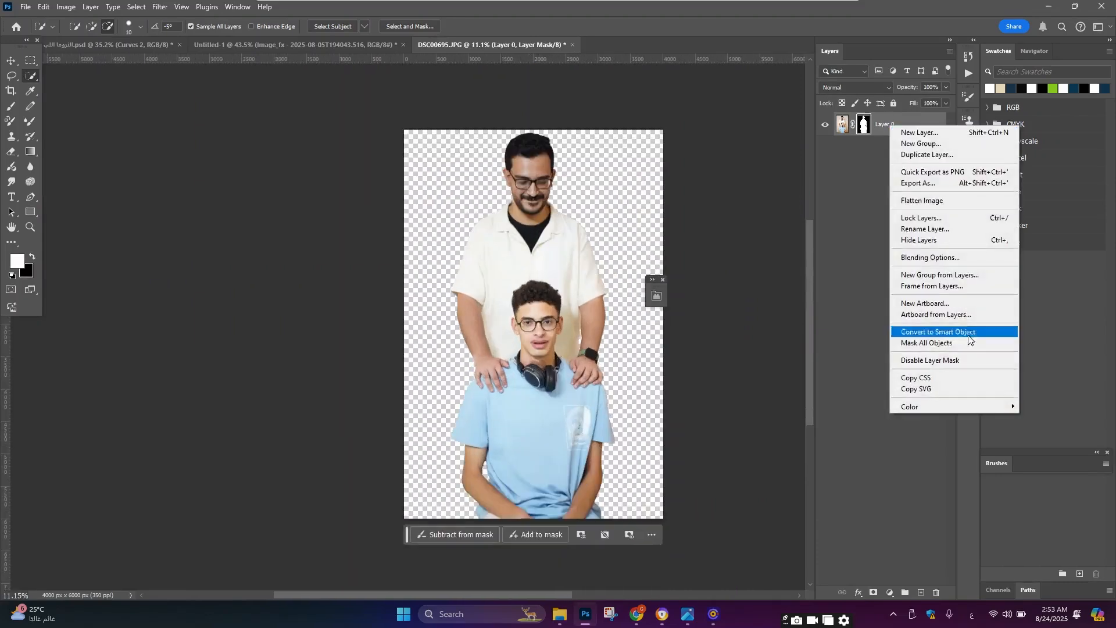
pyautogui.click(965, 334)
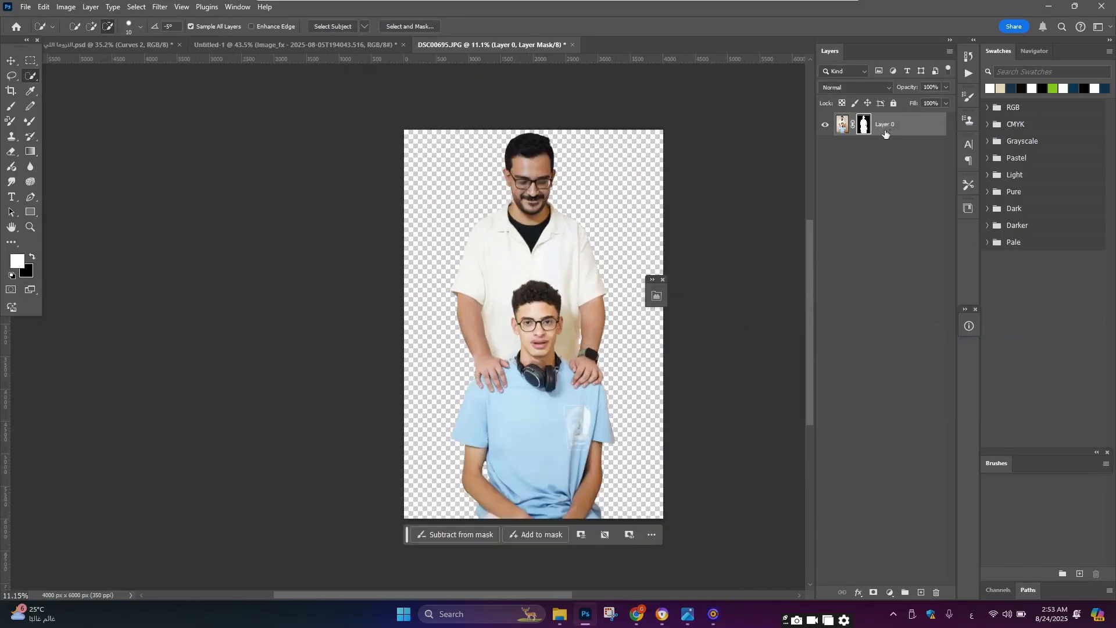
# Step: Move the people layer into the Untitled-1 poster document above the room background
pyautogui.moveTo(880, 132); pyautogui.dragTo(446, 280)
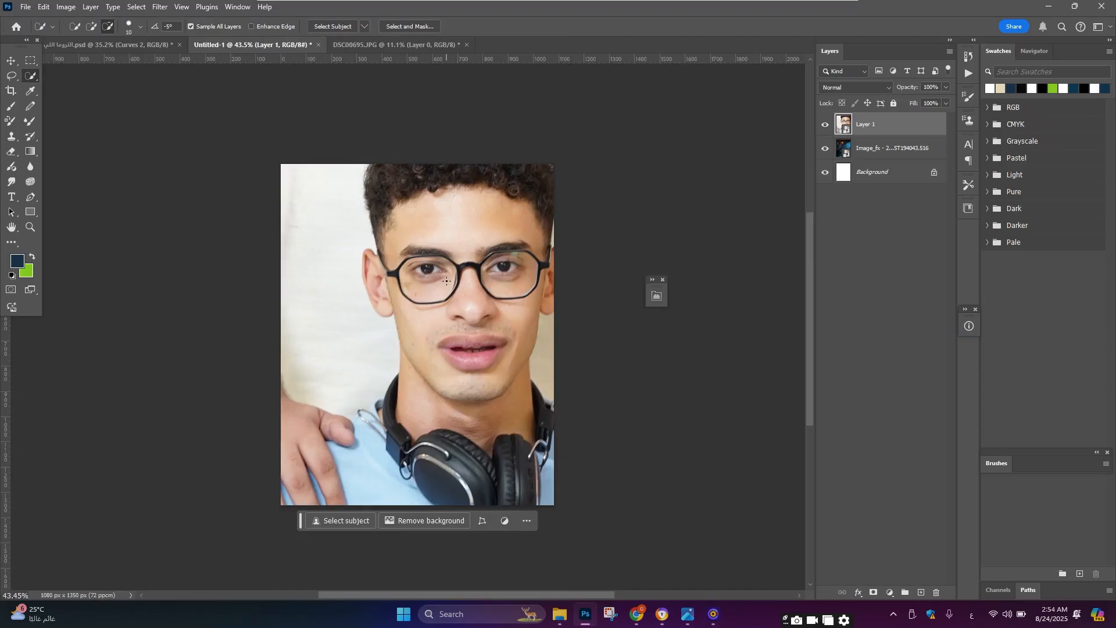
# Step: Scale the people layer down to about 36% with Free Transform and place it over the room background
pyautogui.click(11, 60)
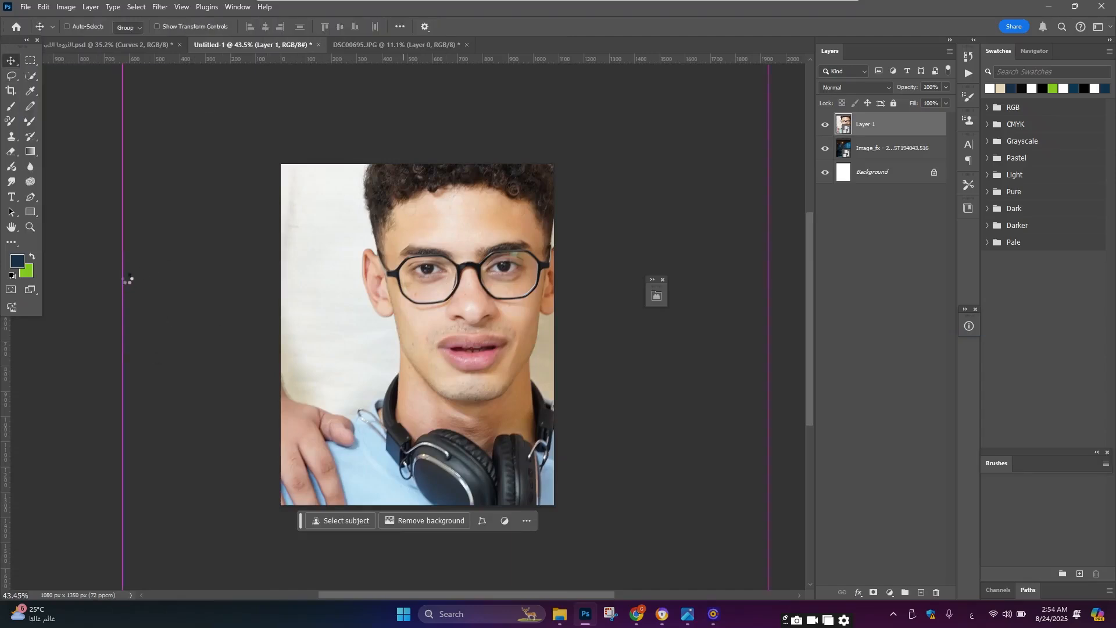
pyautogui.hotkey('ctrl', 't')
pyautogui.moveTo(125, 280); pyautogui.dragTo(389, 280)
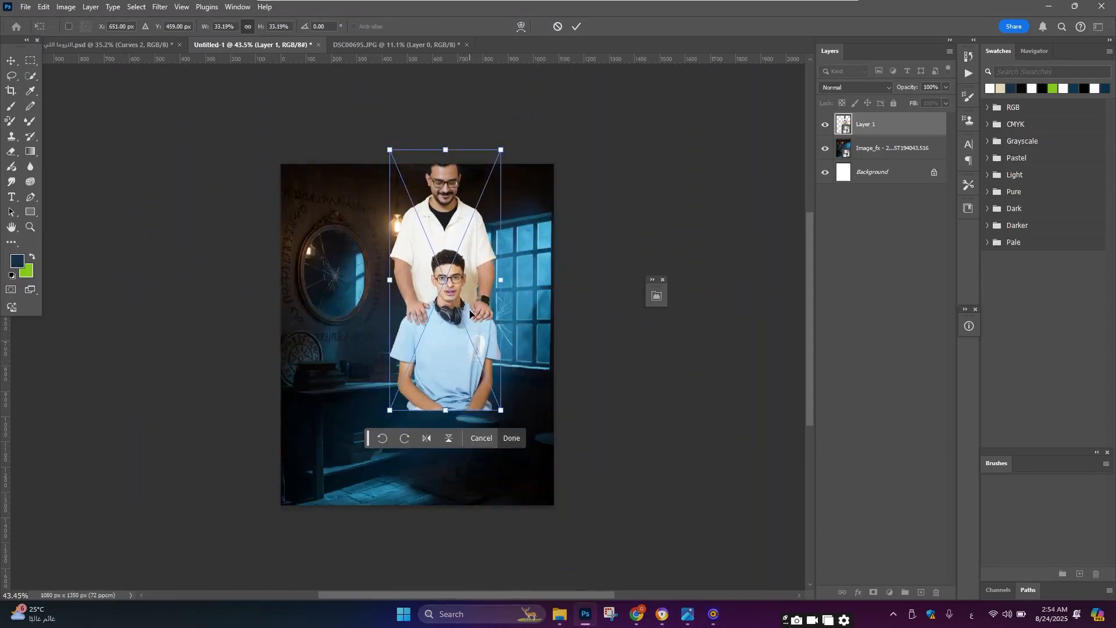
pyautogui.moveTo(469, 314); pyautogui.dragTo(442, 383)
pyautogui.scroll(1, 419, 268)
pyautogui.moveTo(417, 214); pyautogui.dragTo(417, 193)
pyautogui.scroll(-1, 416, 194)
pyautogui.press('Return')
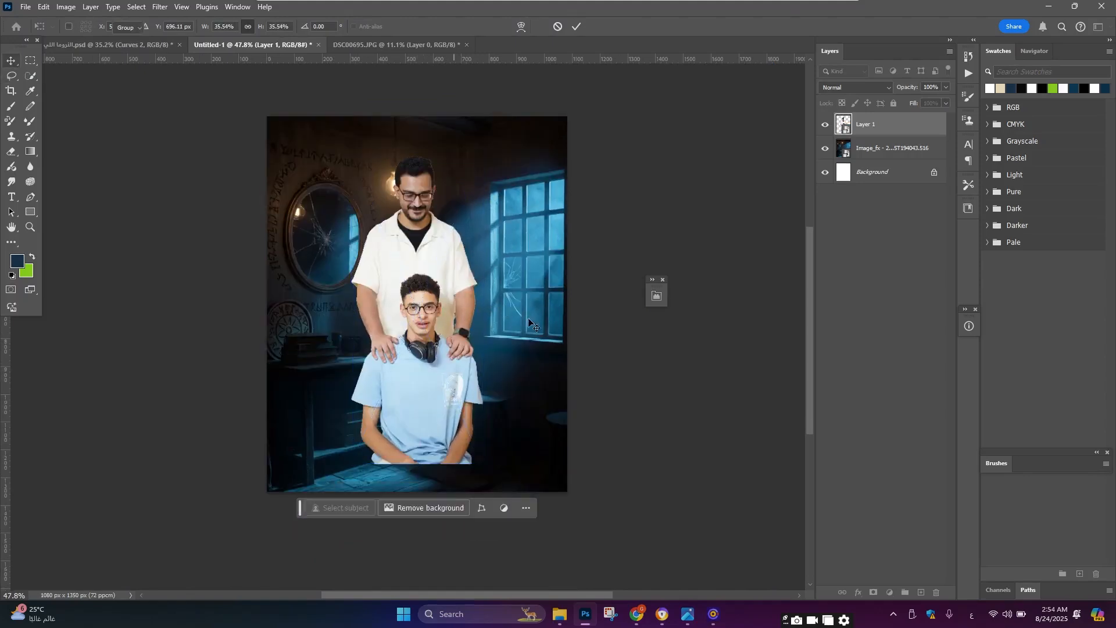
# Step: Reposition the people layer slightly higher in the poster, centred beneath the hanging lamp
pyautogui.moveTo(527, 317); pyautogui.dragTo(532, 306)
pyautogui.scroll(3, 428, 367)
pyautogui.click(435, 335)
pyautogui.hotkey('ctrl', 't')
pyautogui.scroll(1, 441, 279)
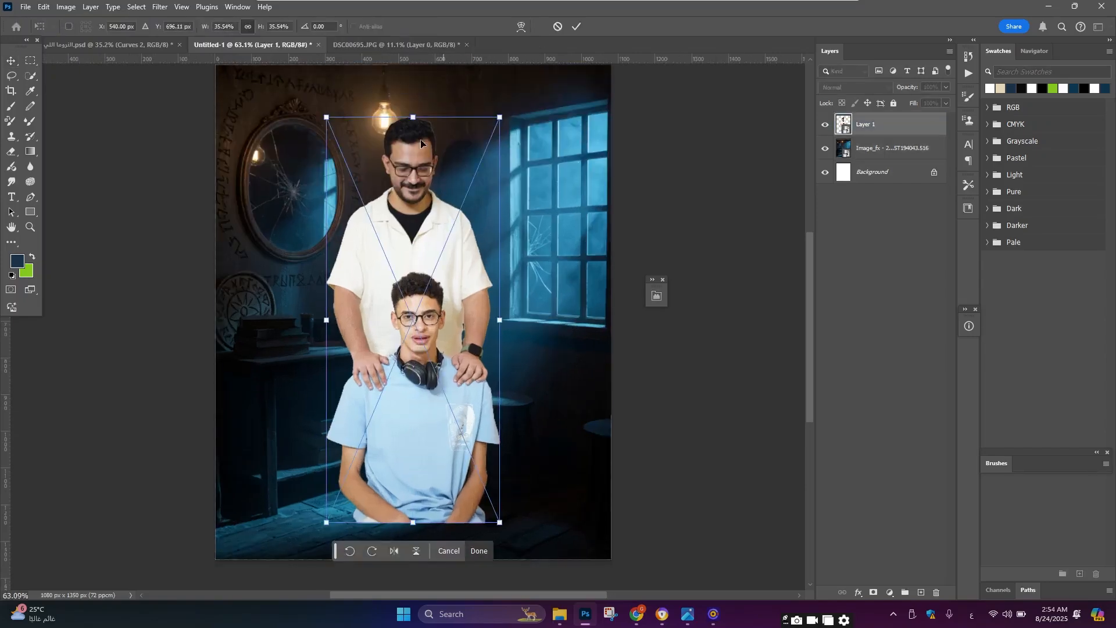
pyautogui.scroll(2, 416, 119)
pyautogui.moveTo(412, 175); pyautogui.dragTo(413, 169)
pyautogui.press('Return')
pyautogui.scroll(-3, 422, 269)
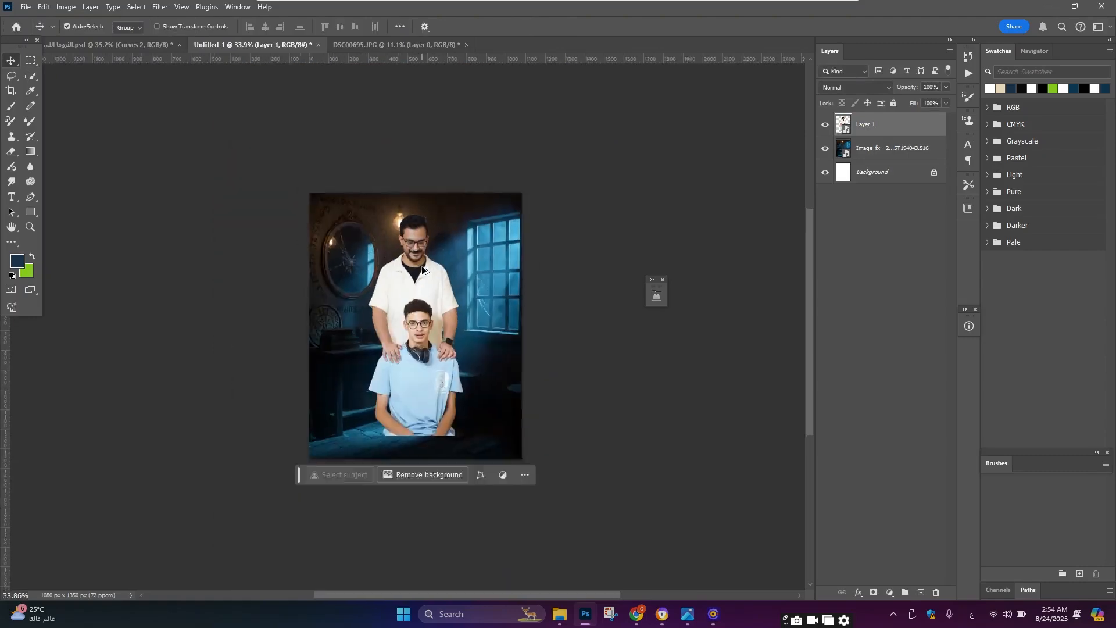
pyautogui.scroll(3, 422, 269)
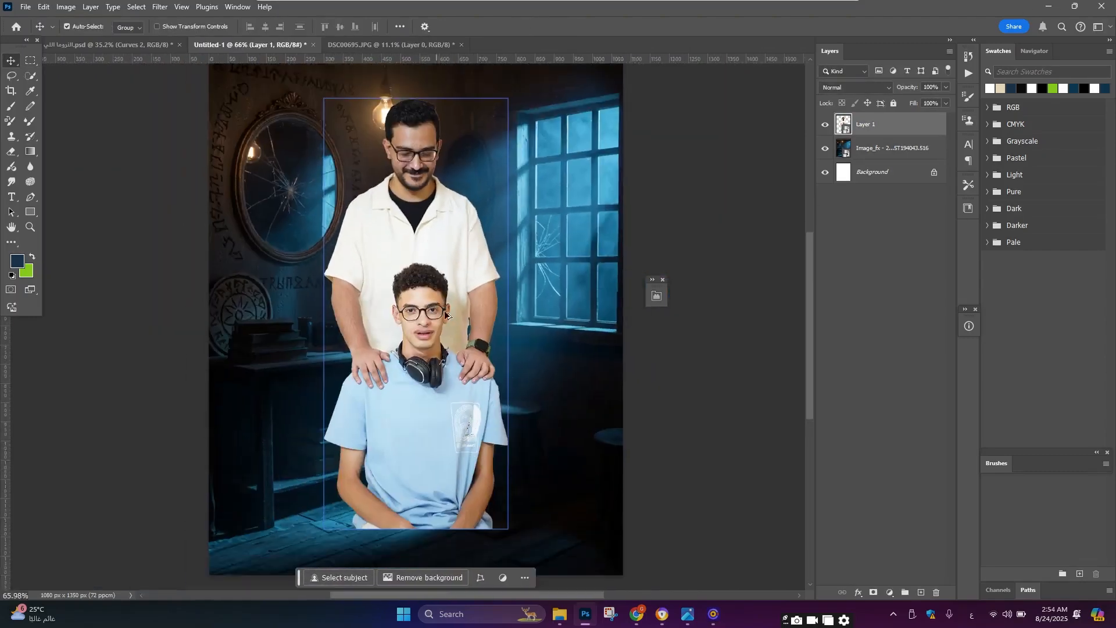
# Step: Add a layer mask to the people layer with the Brush tool active
pyautogui.scroll(3, 445, 315)
pyautogui.scroll(2, 483, 271)
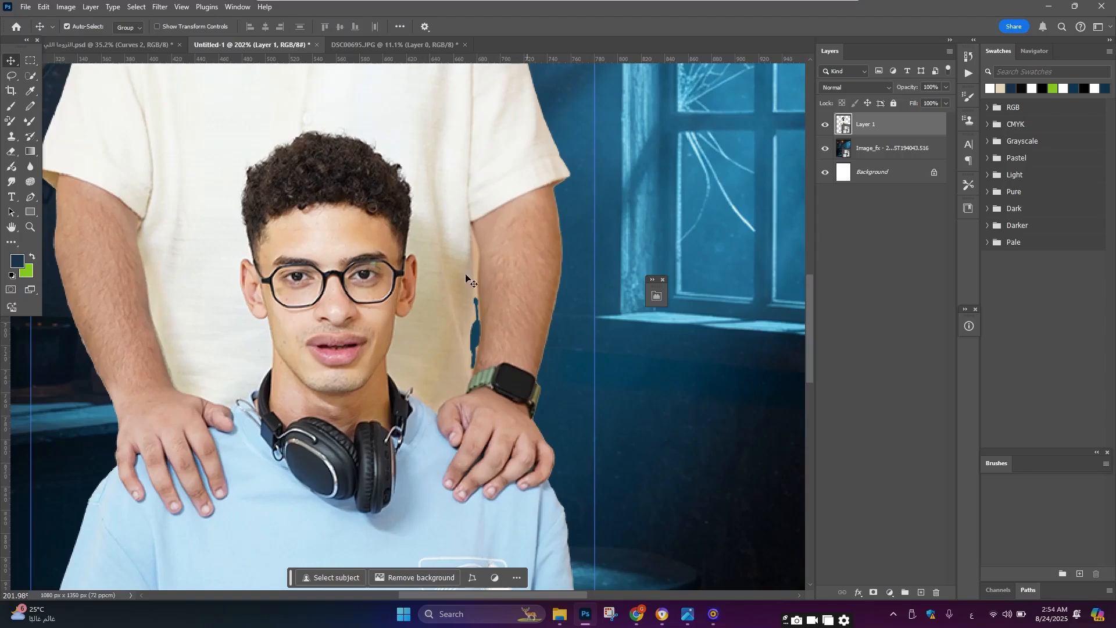
pyautogui.scroll(-2, 365, 343)
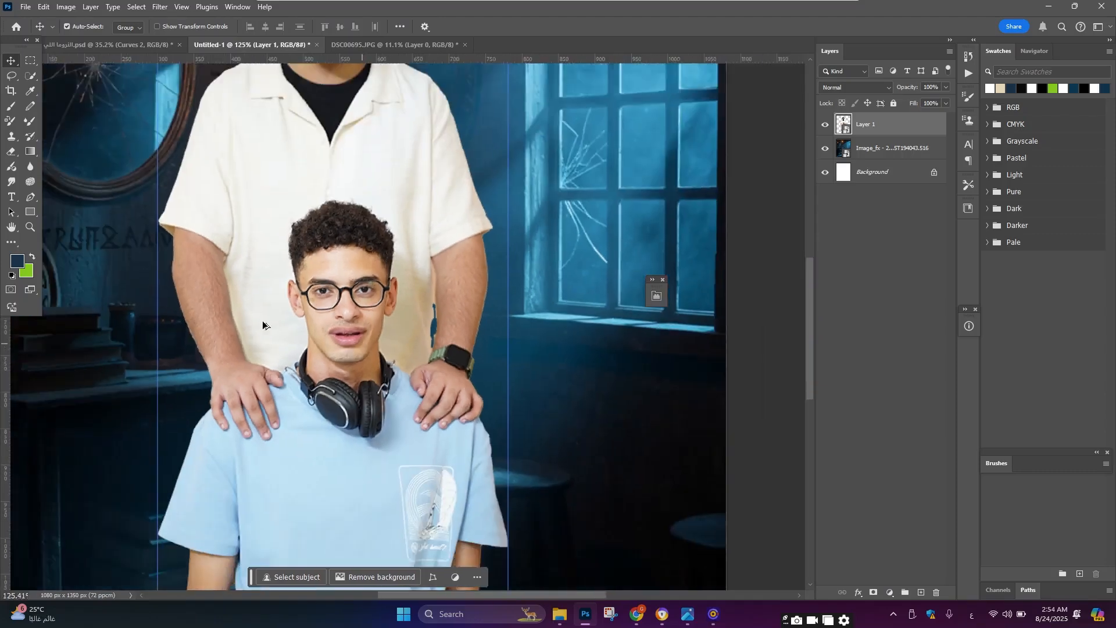
pyautogui.click(15, 108)
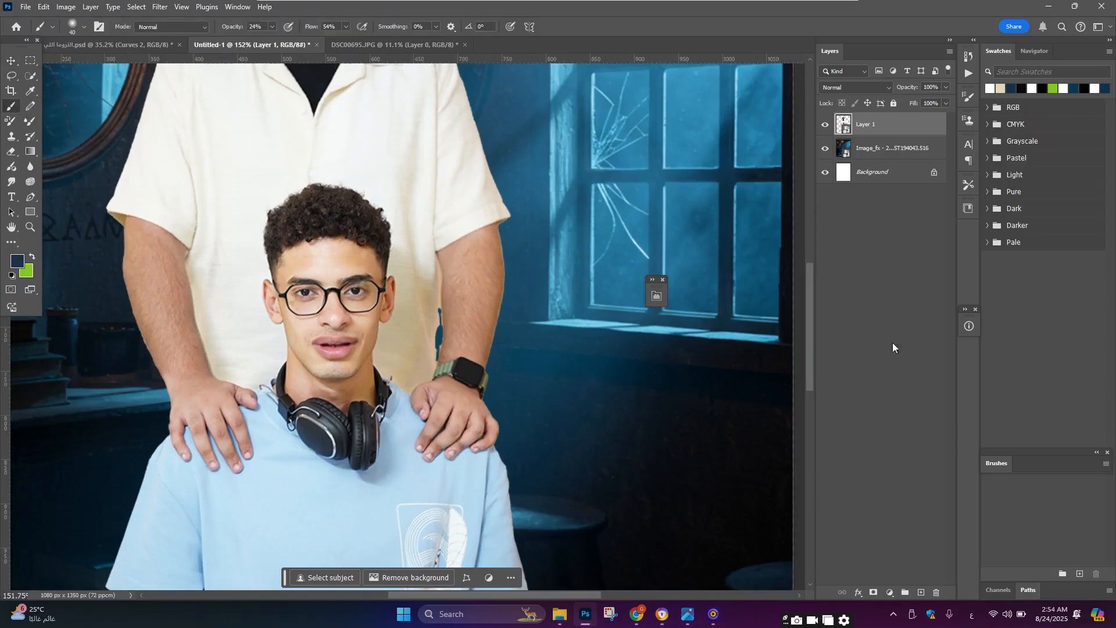
pyautogui.click(873, 591)
pyautogui.scroll(1, 95, 369)
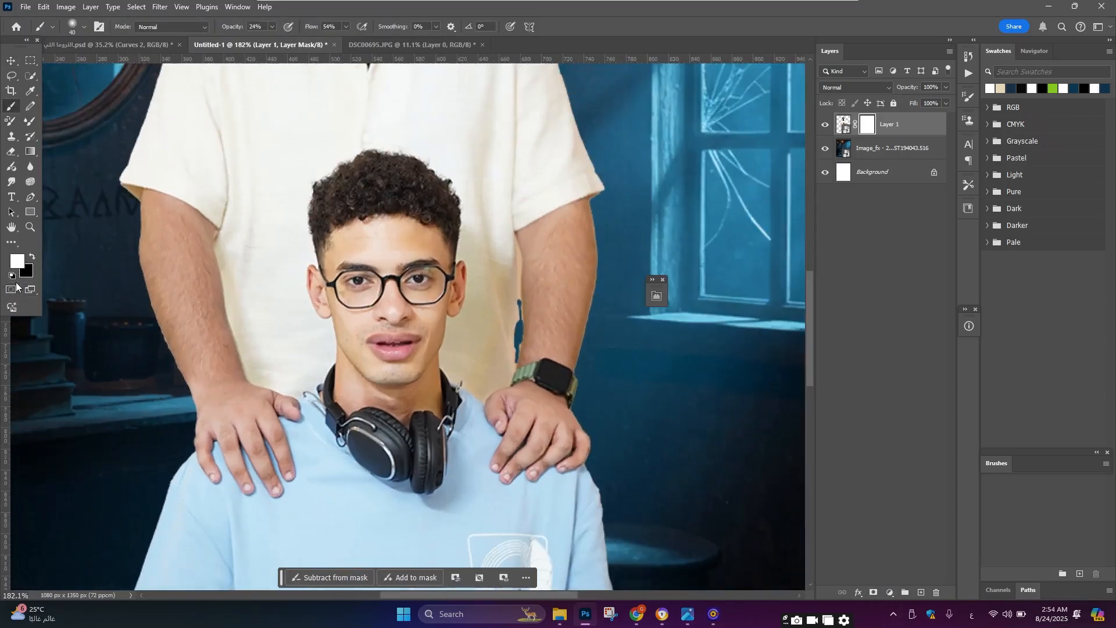
# Step: Paint black on the mask with a small brush to hide the leftover gap between the man's arm and torso
pyautogui.press('x')
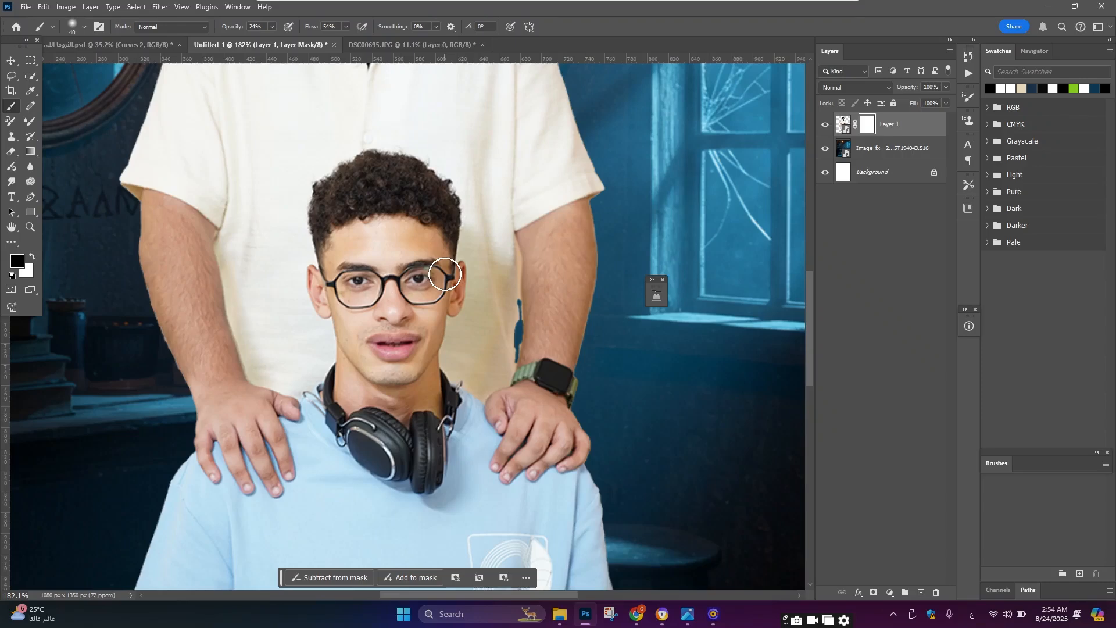
pyautogui.scroll(3, 535, 323)
pyautogui.press('[')
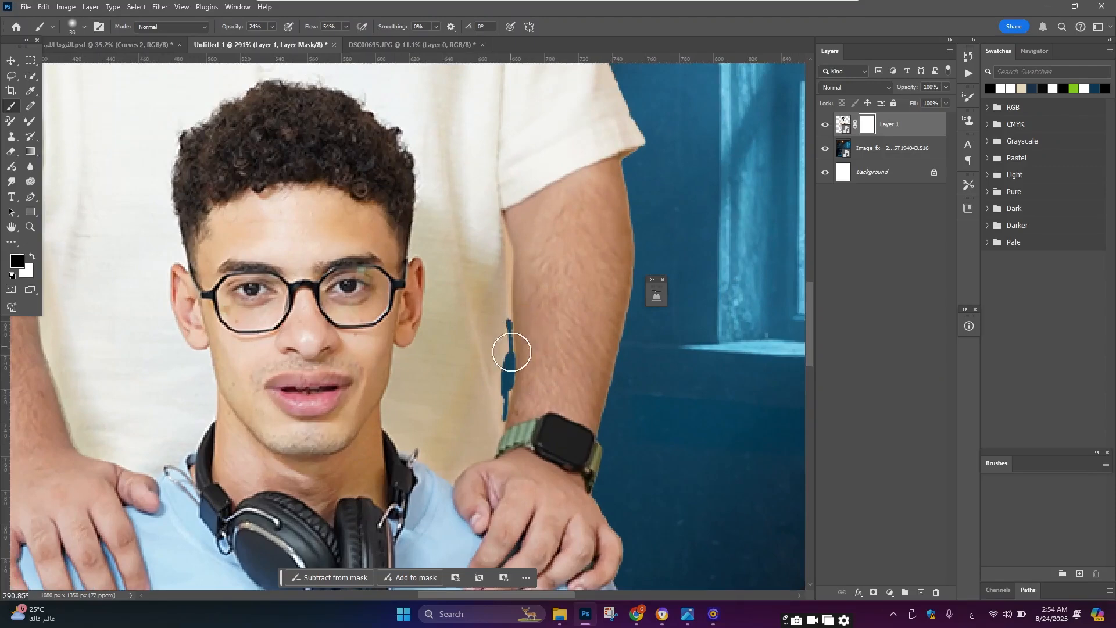
pyautogui.press('[')
pyautogui.press('[')
pyautogui.press('[')
pyautogui.press('[')
pyautogui.moveTo(510, 351); pyautogui.dragTo(508, 359)
pyautogui.hotkey('ctrl', 'z')
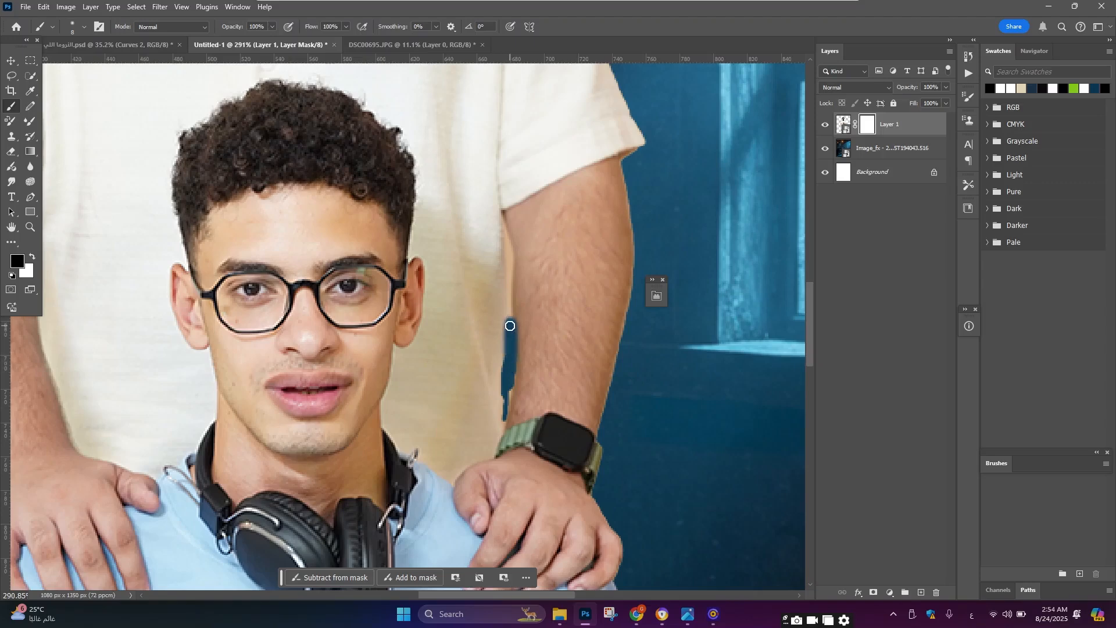
pyautogui.scroll(1, 514, 333)
pyautogui.scroll(2, 514, 333)
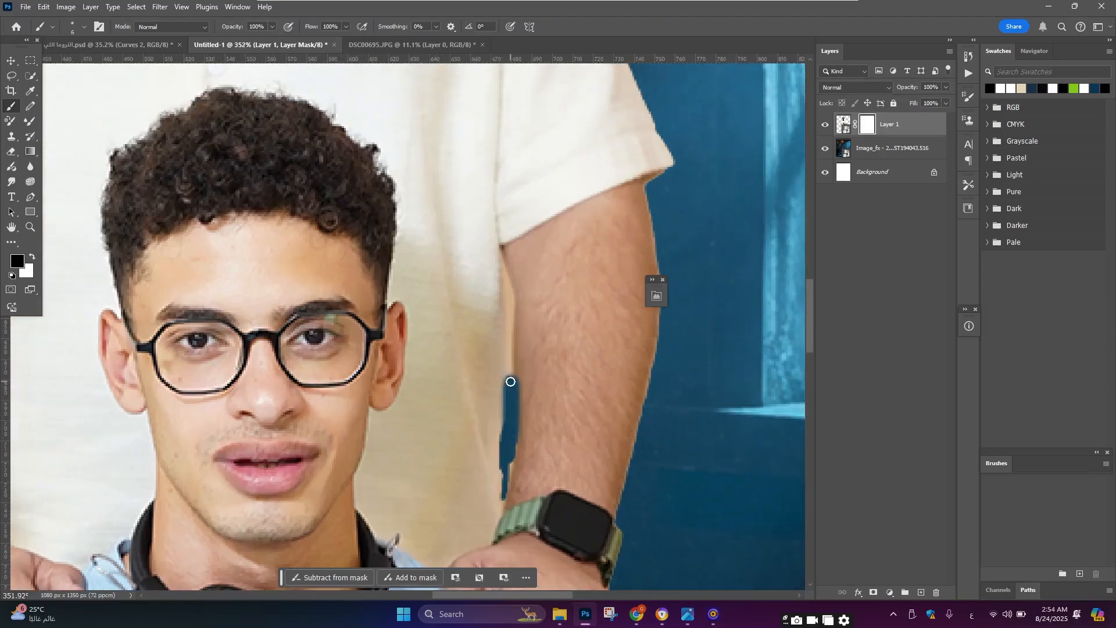
pyautogui.moveTo(510, 382)
pyautogui.mouseDown()
pyautogui.moveTo(499, 256)
pyautogui.moveTo(508, 305)
pyautogui.mouseUp()
pyautogui.scroll(-3, 500, 362)
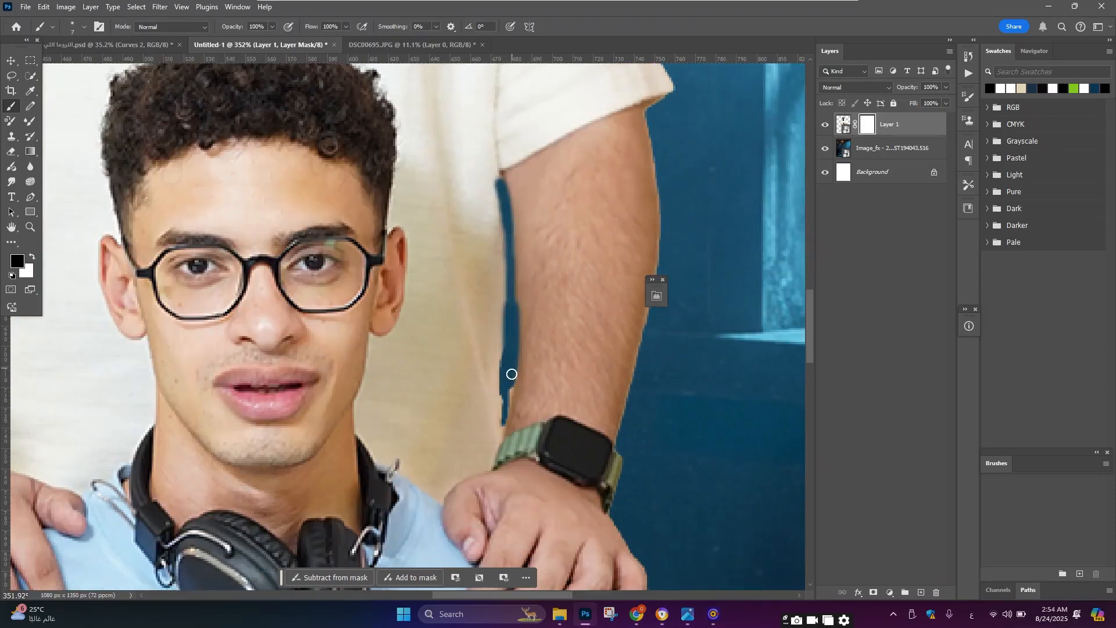
pyautogui.moveTo(511, 374)
pyautogui.mouseDown()
pyautogui.moveTo(506, 413)
pyautogui.moveTo(500, 210)
pyautogui.mouseUp()
pyautogui.scroll(-2, 514, 292)
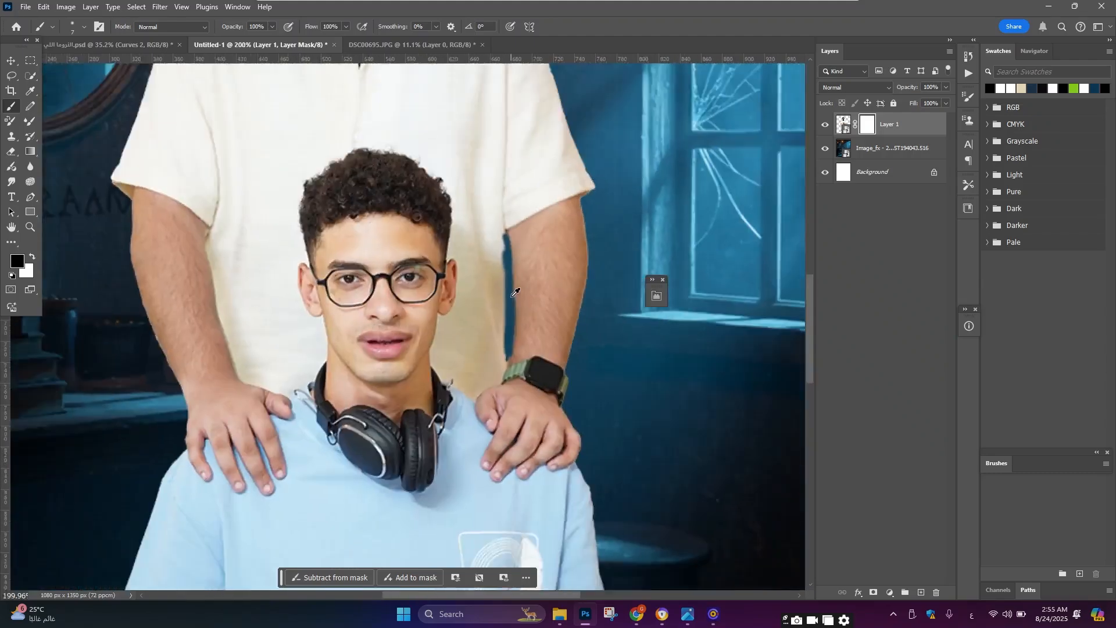
# Step: Inspect the cut-out edges around both people's heads, shoulders and arms across the poster
pyautogui.scroll(2, 514, 292)
pyautogui.press('x')
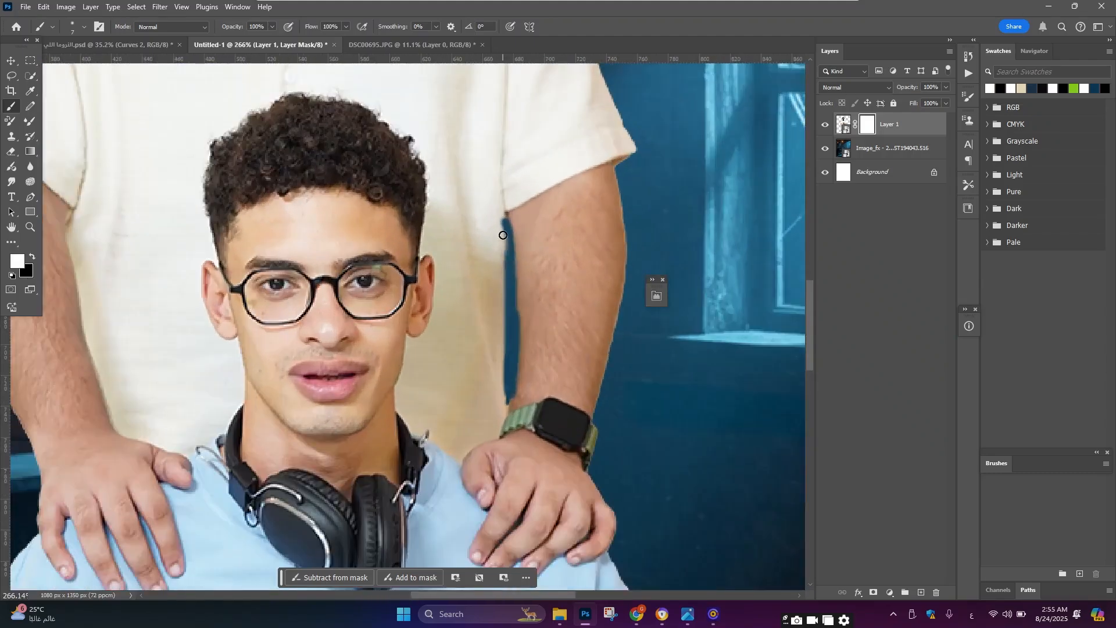
pyautogui.press('x')
pyautogui.scroll(-2, 515, 300)
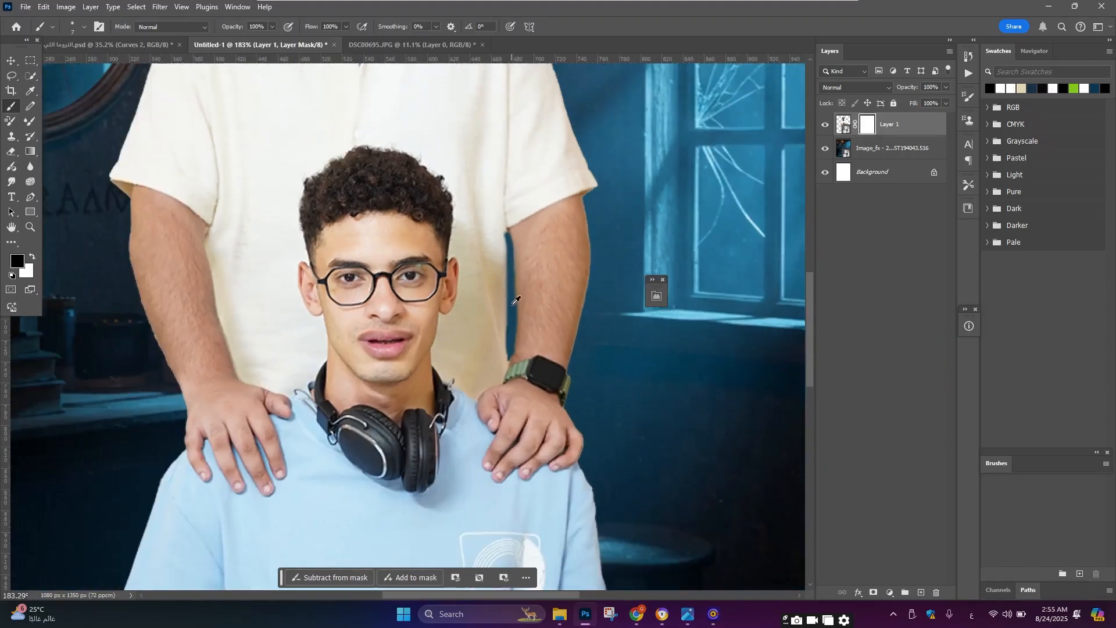
pyautogui.scroll(-2, 606, 250)
pyautogui.scroll(5, 458, 190)
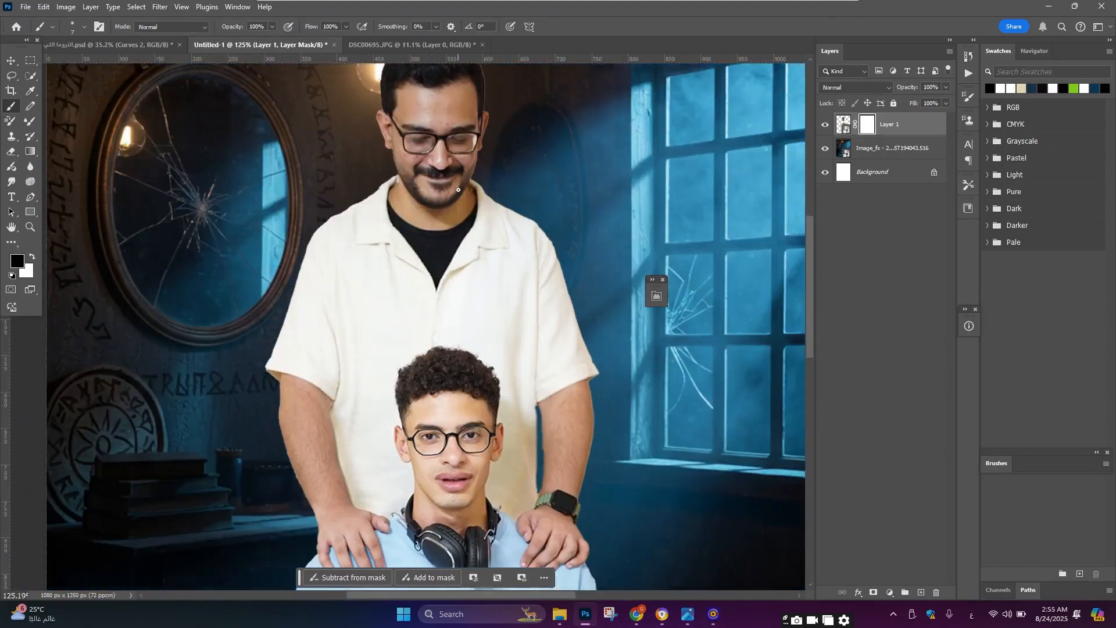
pyautogui.scroll(3, 458, 190)
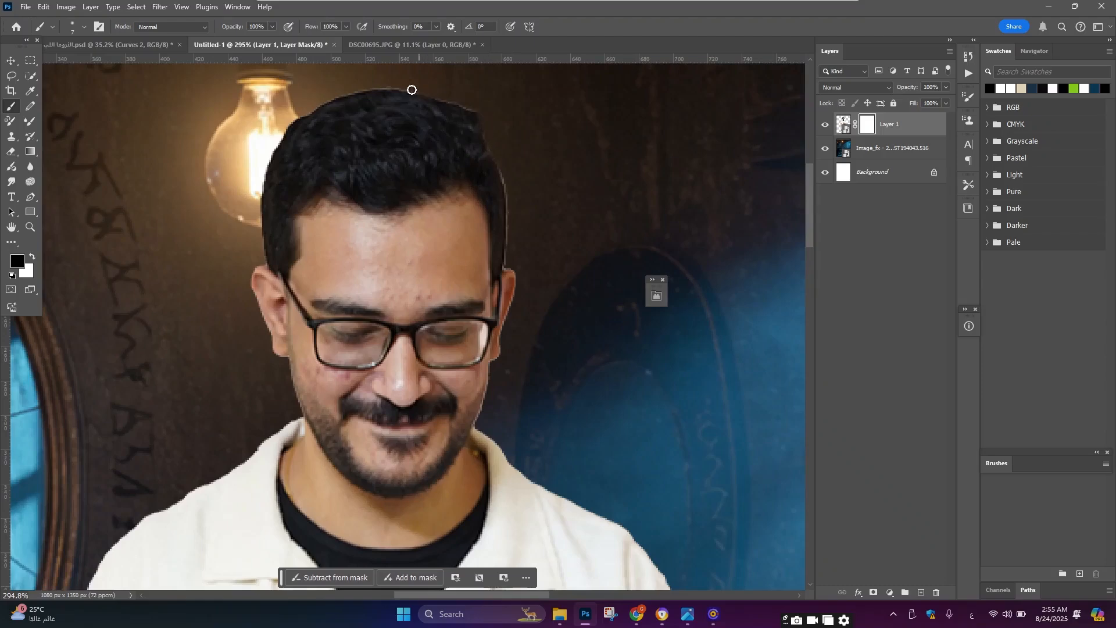
pyautogui.scroll(-4, 411, 91)
pyautogui.scroll(3, 450, 102)
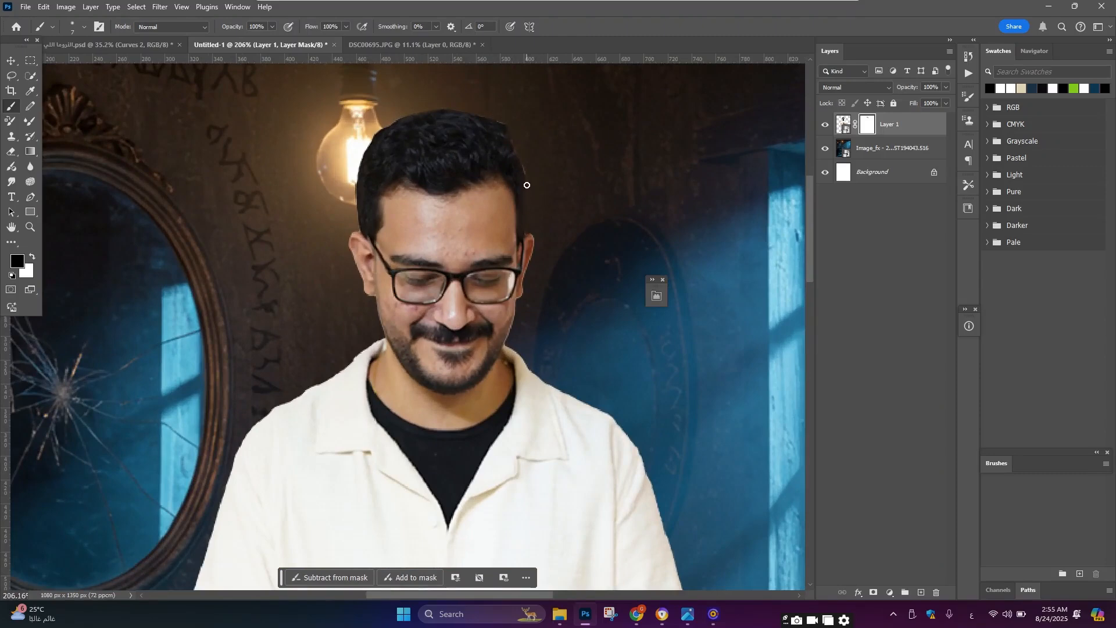
pyautogui.scroll(-4, 583, 163)
pyautogui.scroll(5, 543, 175)
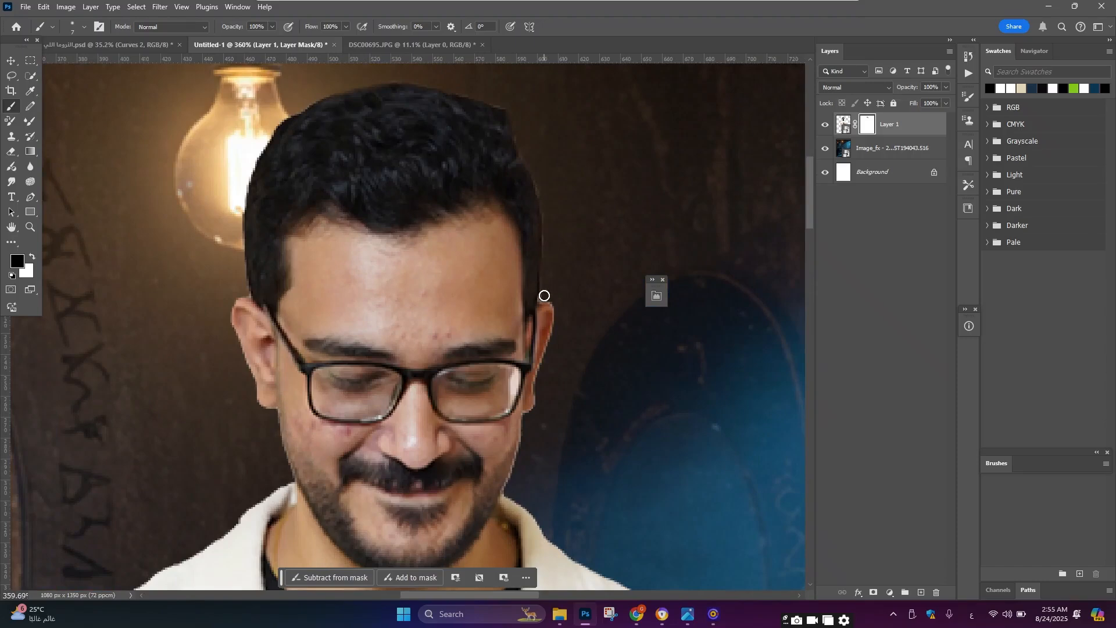
pyautogui.scroll(-5, 325, 330)
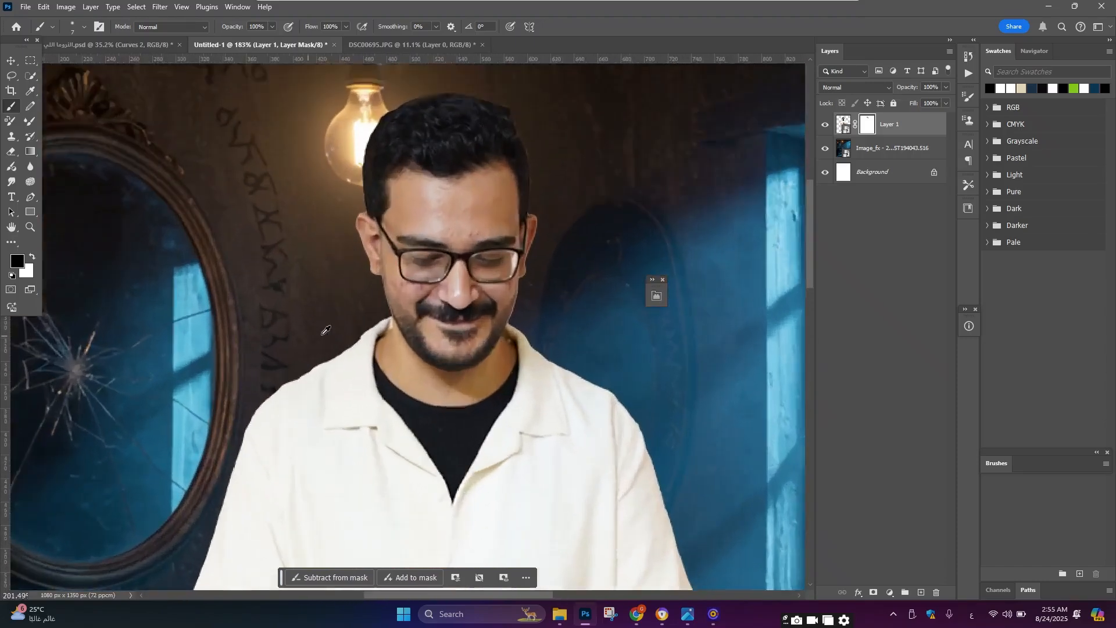
pyautogui.scroll(2, 362, 330)
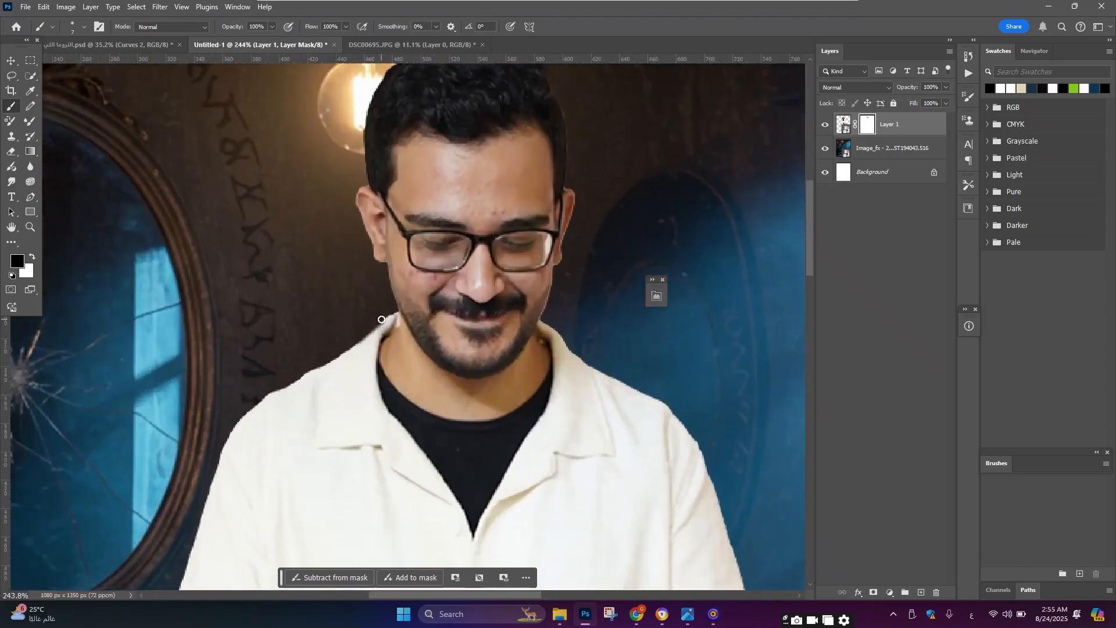
pyautogui.scroll(-4, 354, 341)
pyautogui.scroll(5, 356, 379)
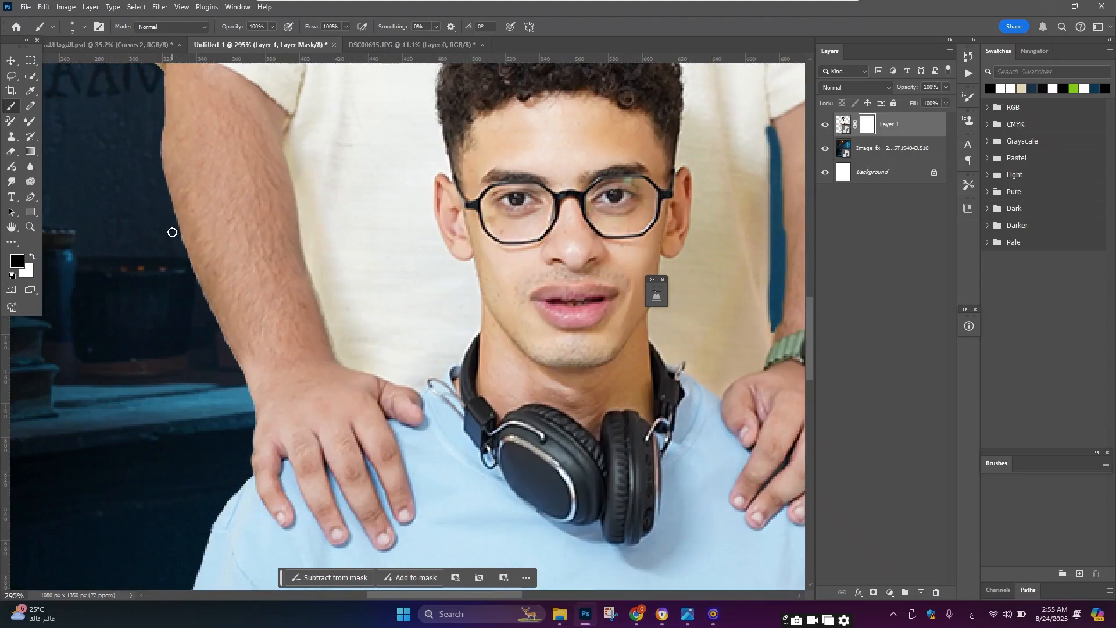
pyautogui.scroll(-6, 274, 392)
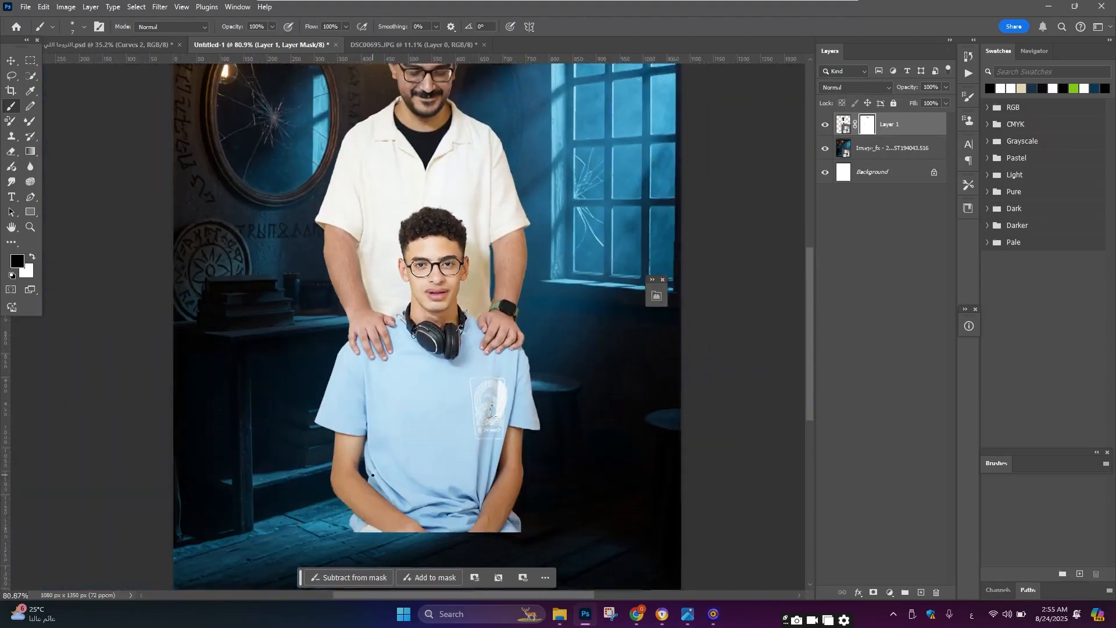
pyautogui.scroll(-4, 455, 519)
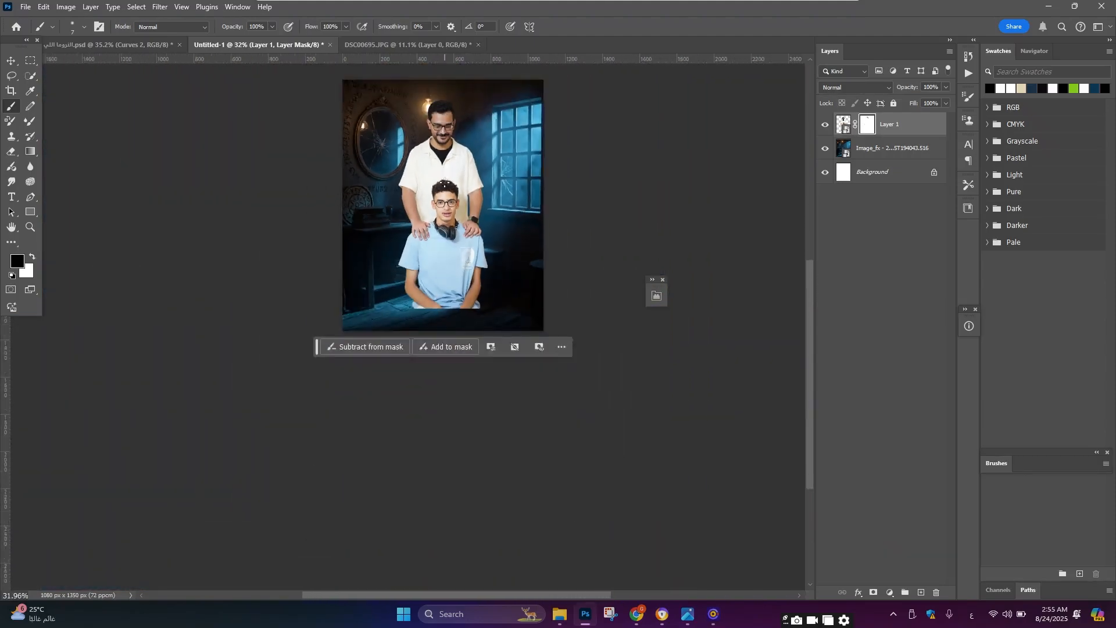
# Step: Create a new layer and draw a dark gradient rising from the bottom edge of the poster
pyautogui.press('v')
pyautogui.scroll(1, 469, 221)
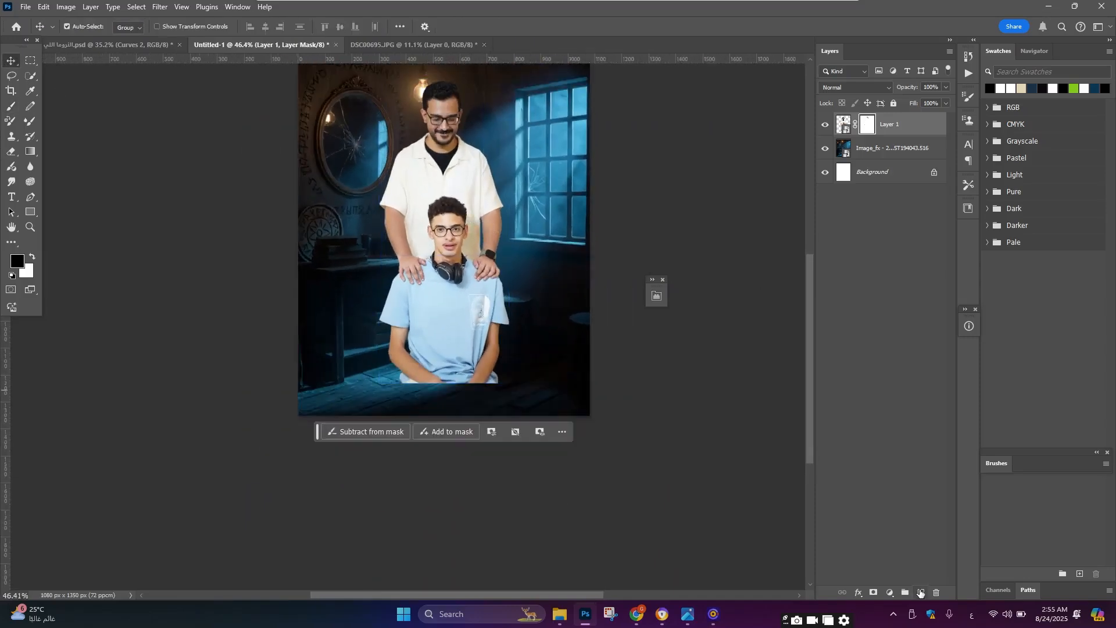
pyautogui.click(920, 592)
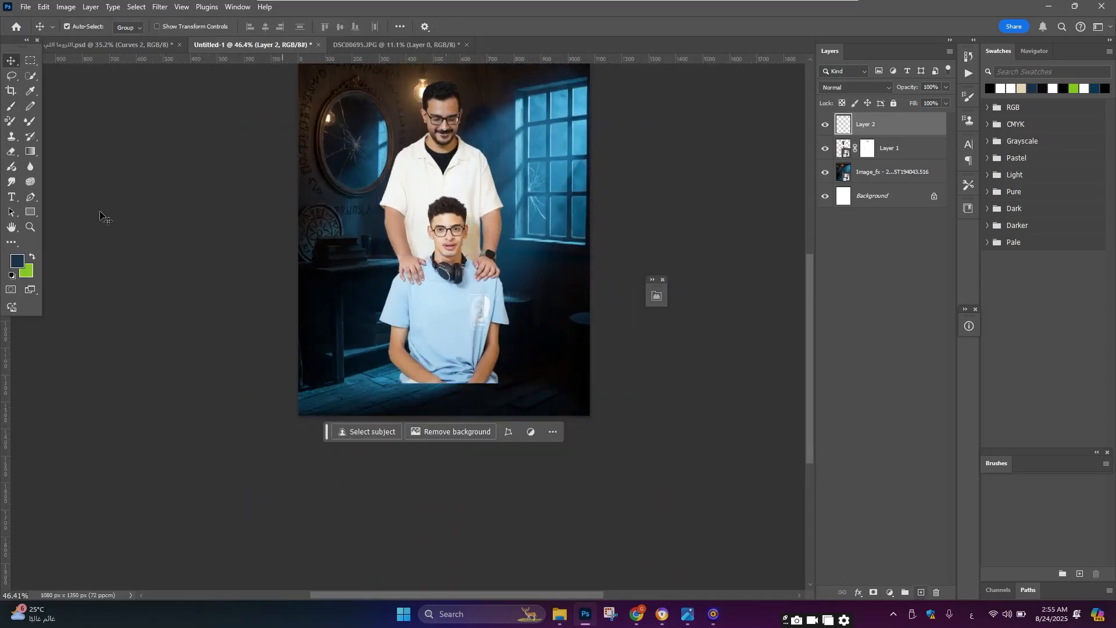
pyautogui.click(26, 152)
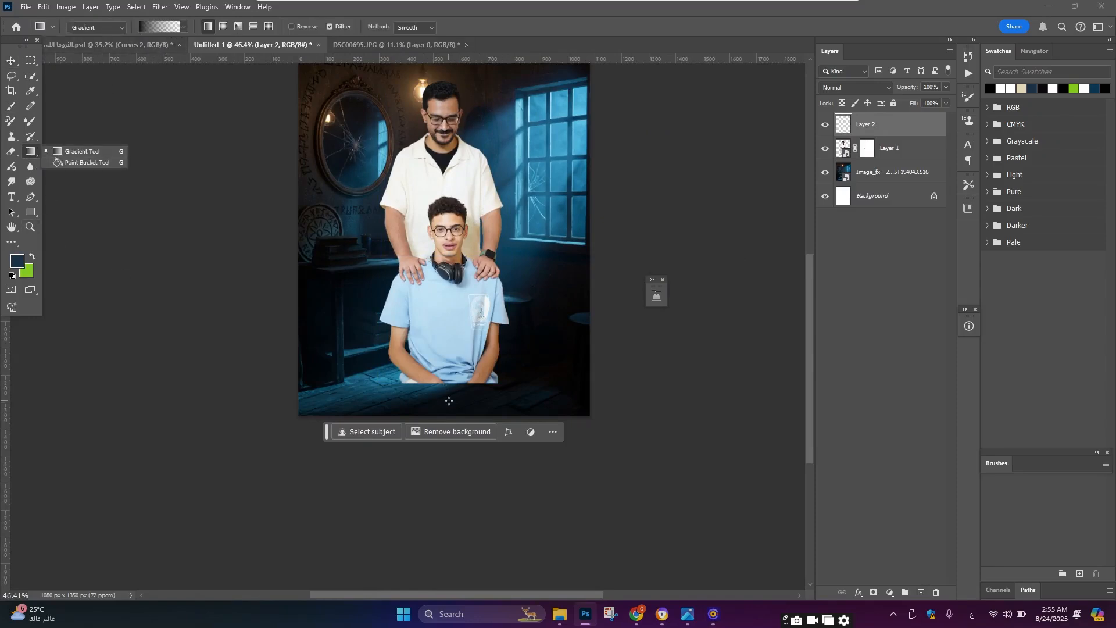
pyautogui.moveTo(443, 419); pyautogui.dragTo(446, 180)
# Step: Convert the gradient fill layer to a smart object
pyautogui.rightClick(906, 123)
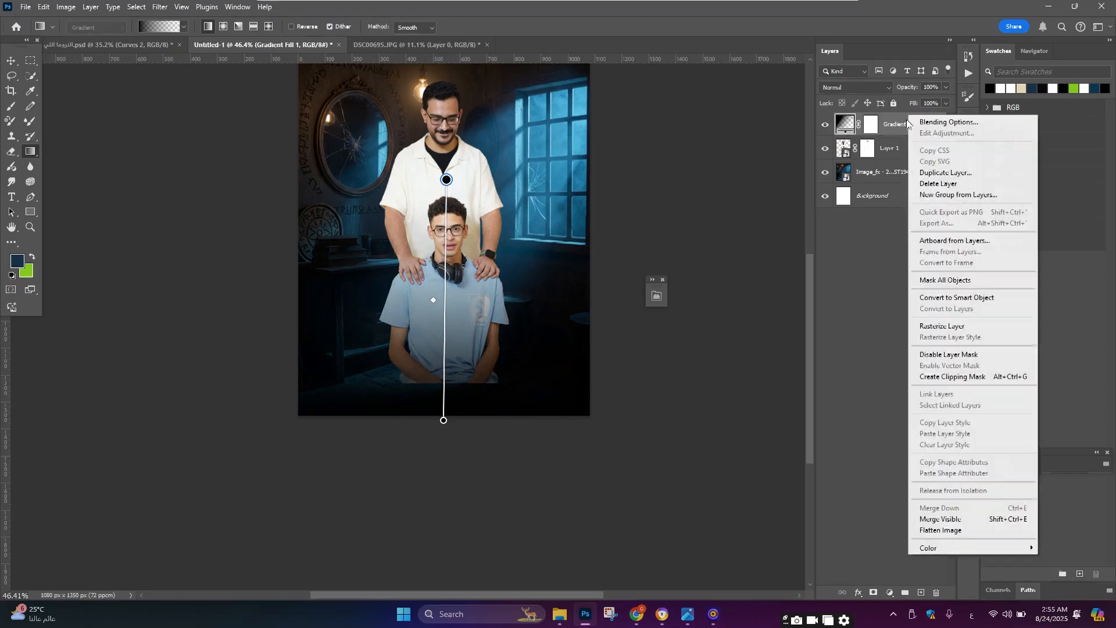
pyautogui.click(957, 298)
pyautogui.hotkey('ctrl', 't')
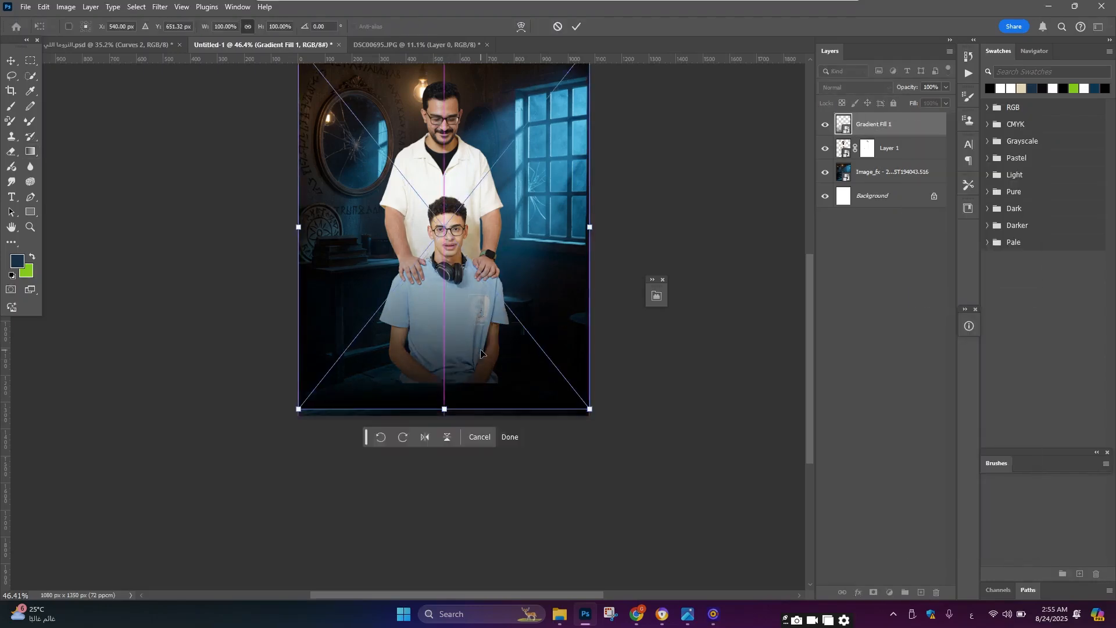
pyautogui.scroll(1, 78, 137)
pyautogui.press('Return')
# Step: Move the gradient layer slightly lower with Free Transform
pyautogui.rightClick(891, 122)
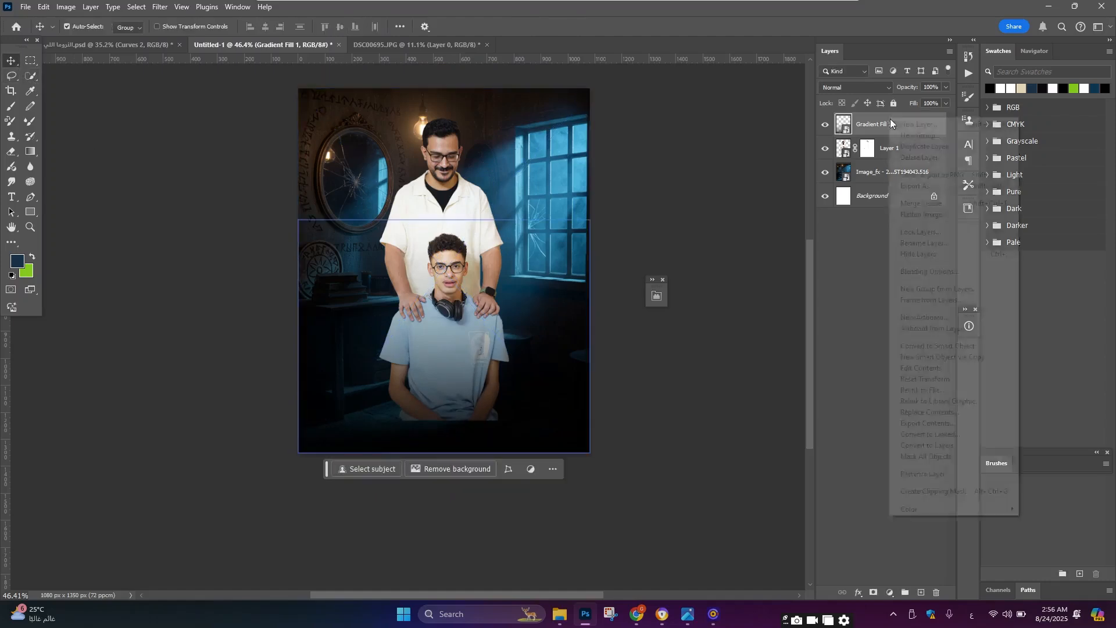
pyautogui.click(933, 349)
pyautogui.hotkey('ctrl', 't')
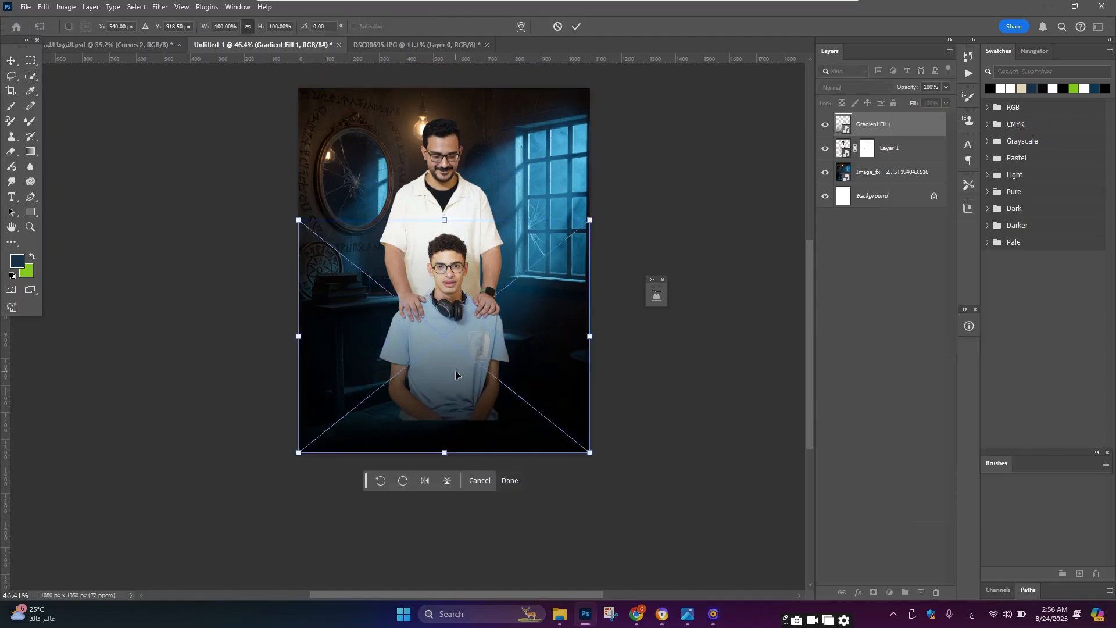
pyautogui.moveTo(455, 373); pyautogui.dragTo(458, 383)
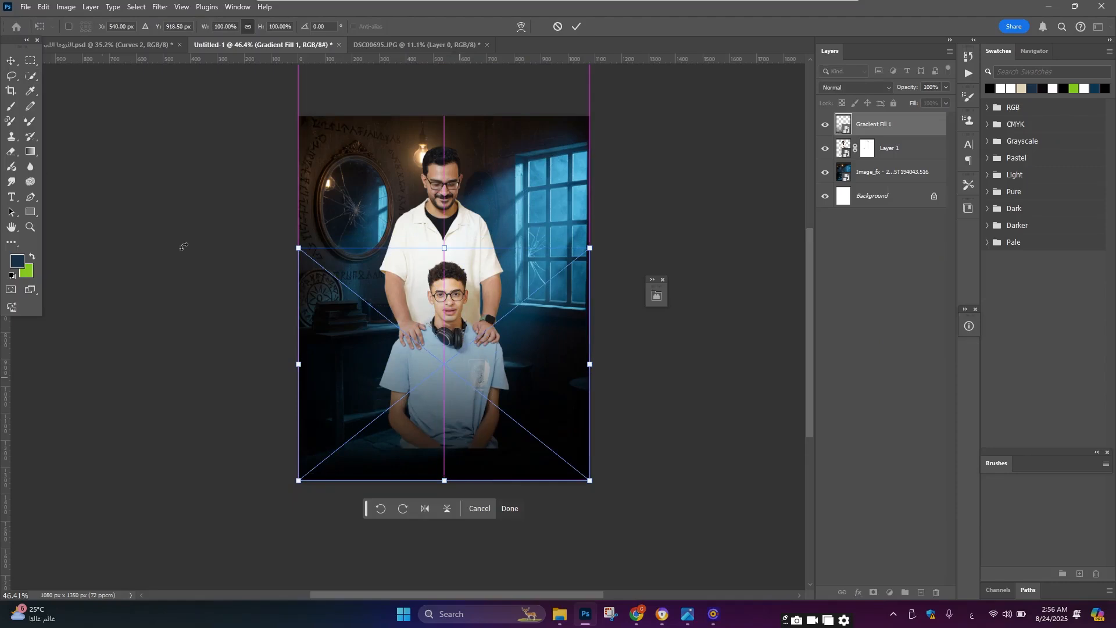
pyautogui.click(13, 62)
# Step: Duplicate the gradient layer, then scale both gradient layers vertically from the top to about 82% height
pyautogui.hotkey('ctrl', 'j')
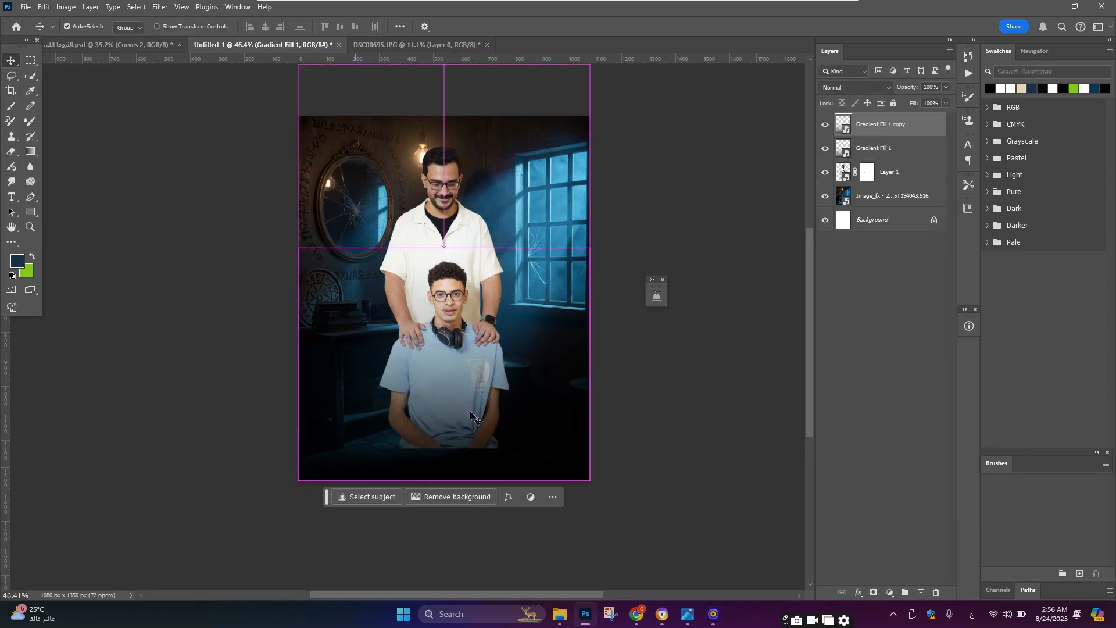
pyautogui.scroll(5, 447, 311)
pyautogui.scroll(-3, 449, 313)
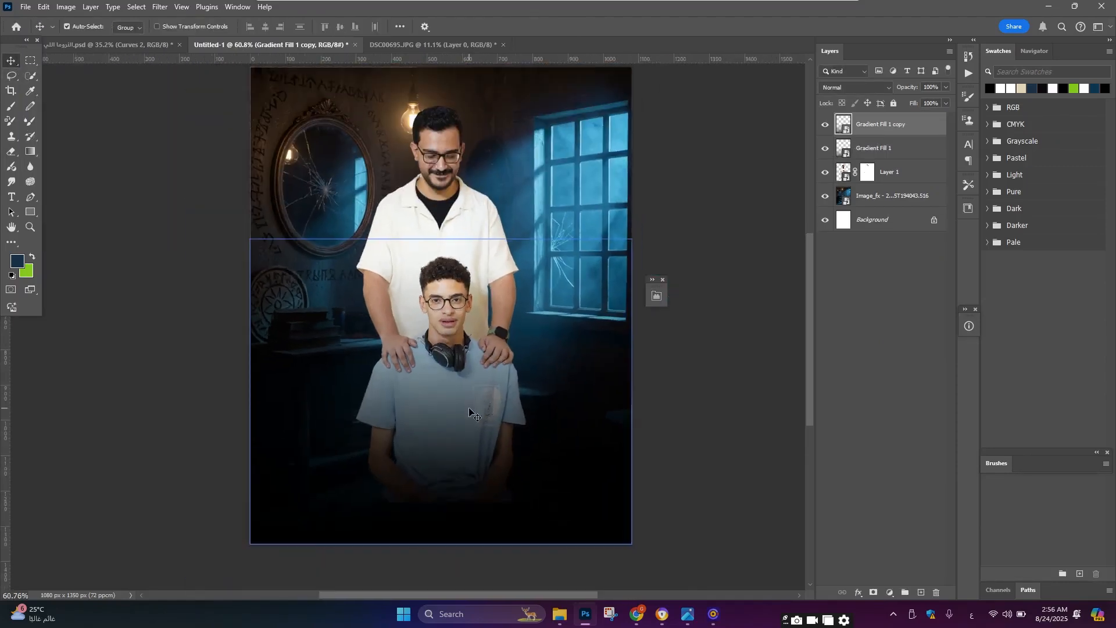
pyautogui.keyDown('ctrl'); pyautogui.click(879, 154); pyautogui.keyUp('ctrl')
pyautogui.hotkey('ctrl', 't')
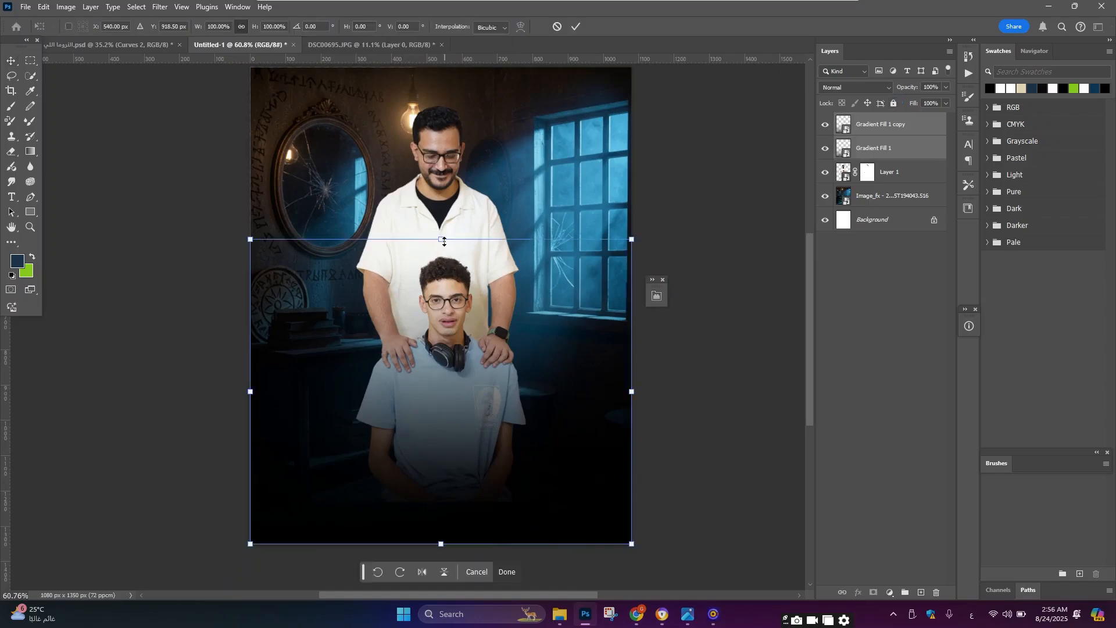
pyautogui.moveTo(440, 236); pyautogui.dragTo(440, 294)
pyautogui.click(11, 61)
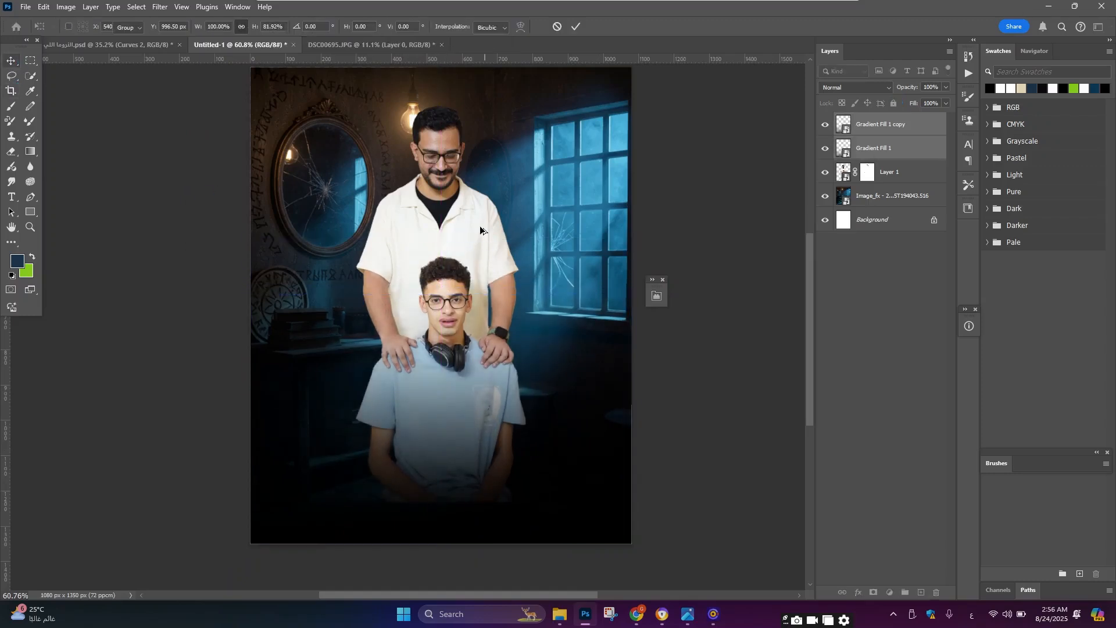
# Step: Draw a gradient on the people layer's mask fading their lower body into the dark bottom of the poster
pyautogui.scroll(2, 473, 221)
pyautogui.click(474, 221)
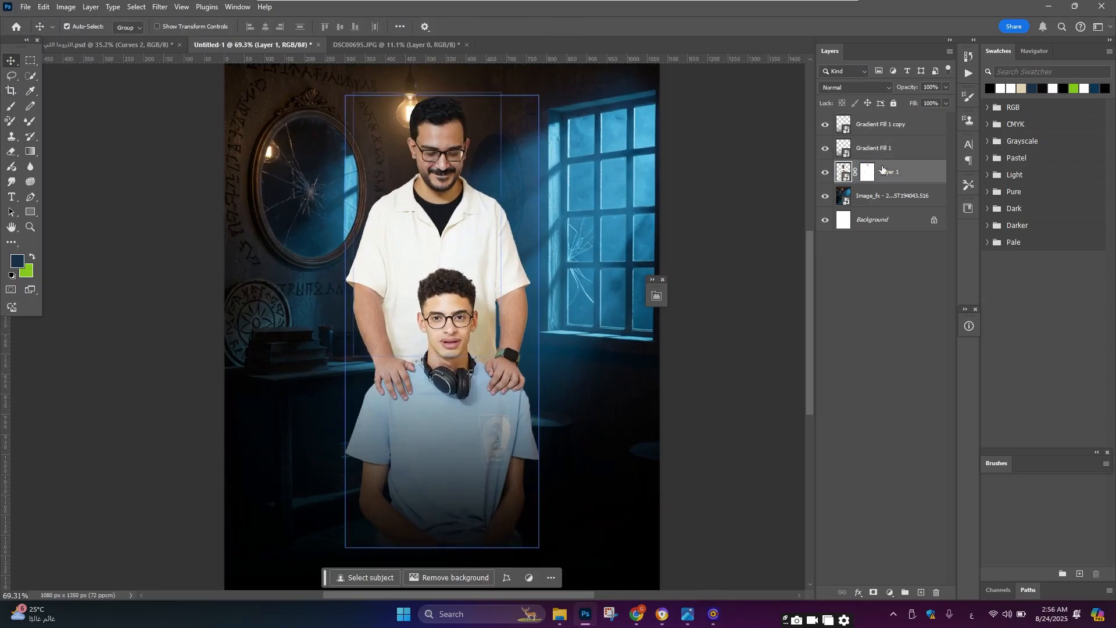
pyautogui.click(867, 173)
pyautogui.click(31, 151)
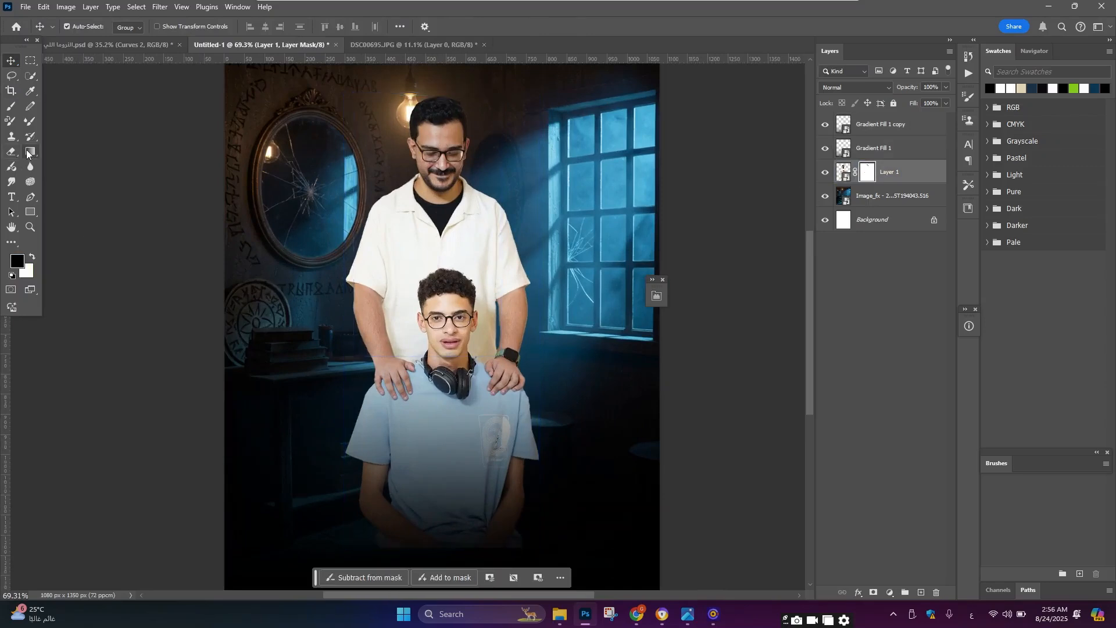
pyautogui.scroll(-2, 426, 463)
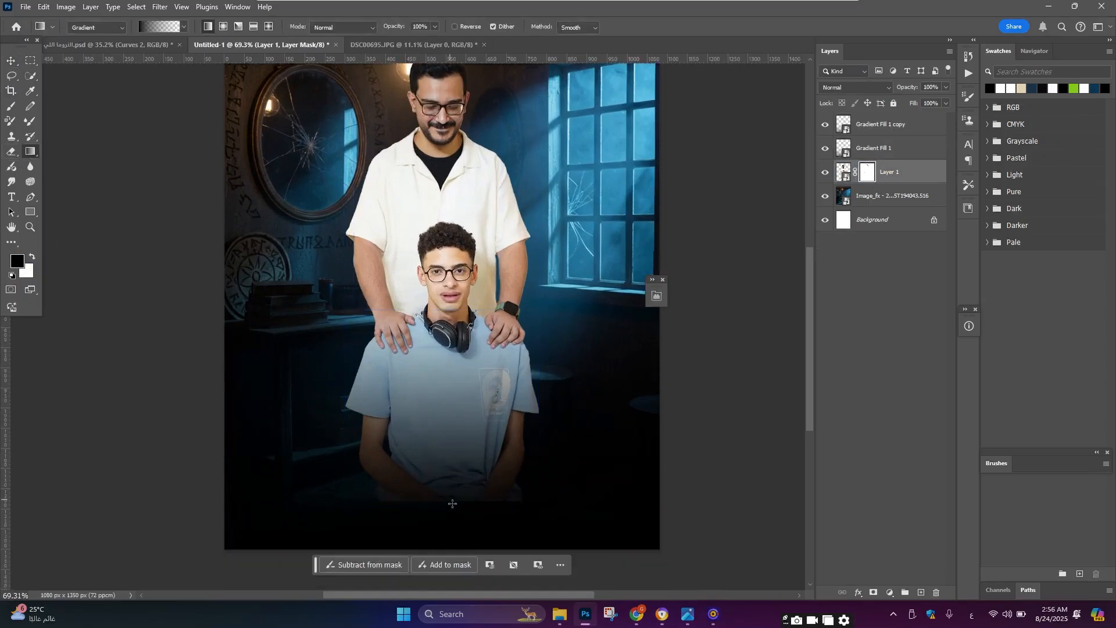
pyautogui.moveTo(453, 500); pyautogui.dragTo(455, 368)
pyautogui.scroll(-3, 455, 368)
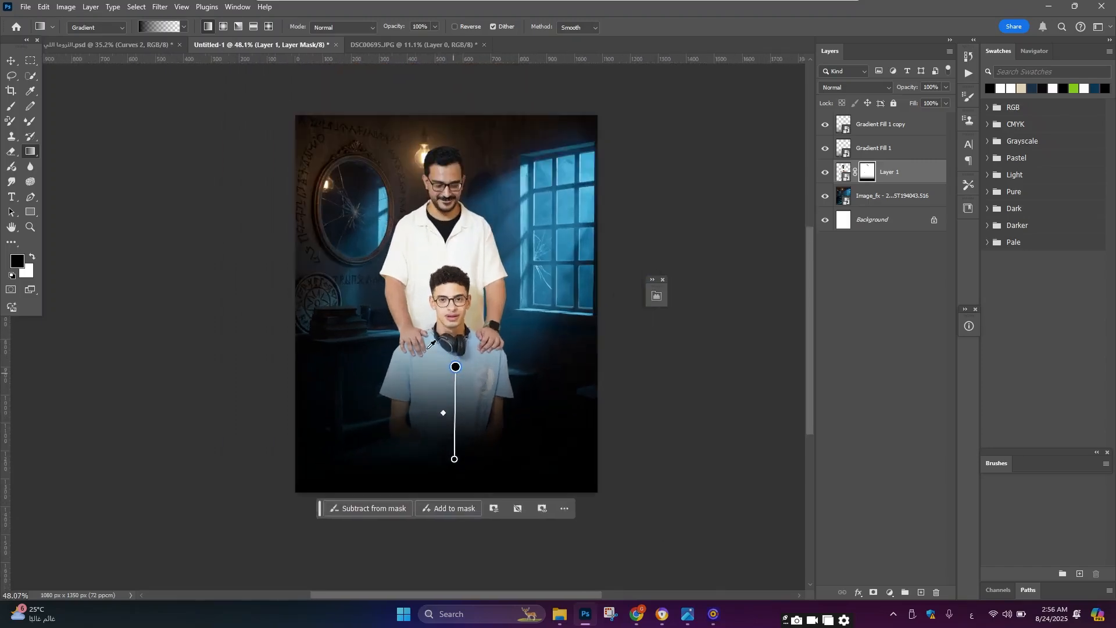
pyautogui.click(11, 61)
pyautogui.scroll(-2, 455, 271)
pyautogui.scroll(4, 455, 271)
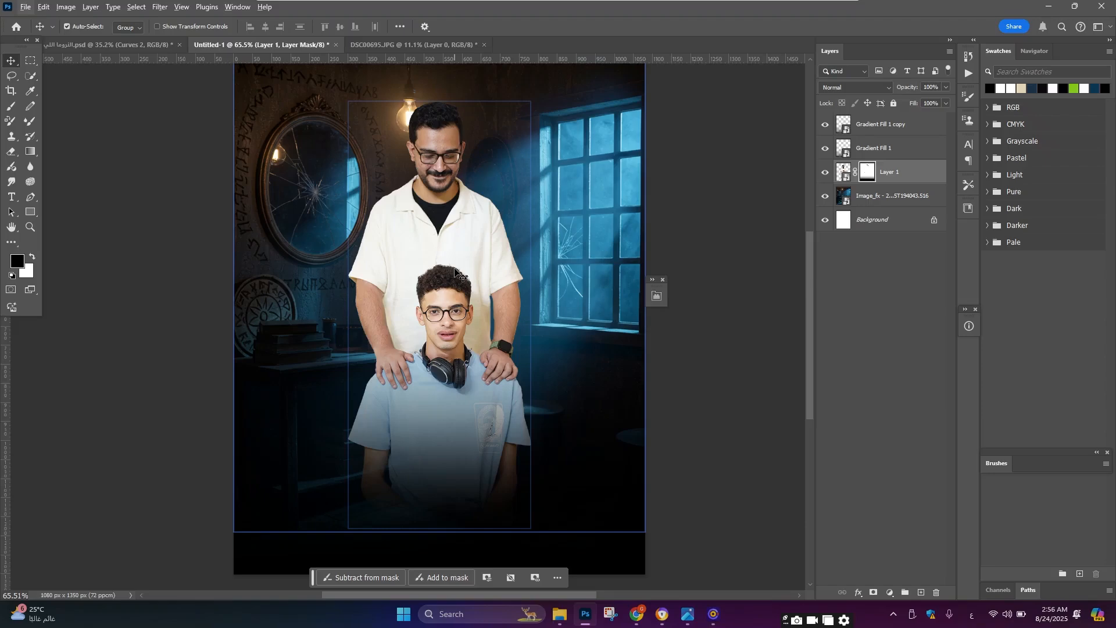
pyautogui.scroll(-1, 455, 272)
pyautogui.scroll(1, 455, 227)
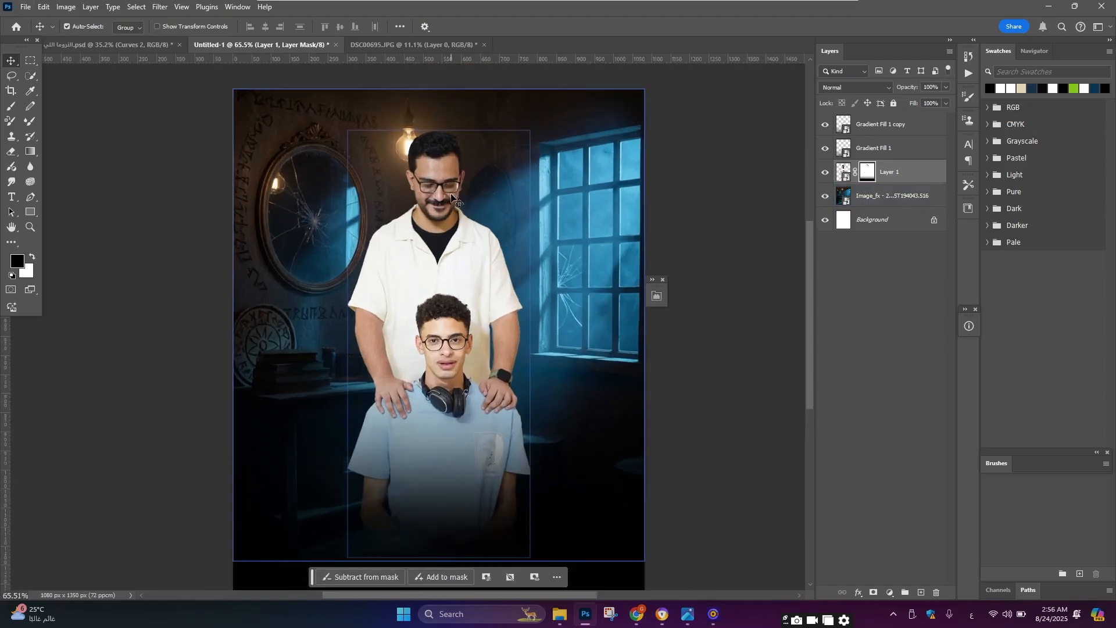
pyautogui.scroll(1, 455, 227)
pyautogui.press('b')
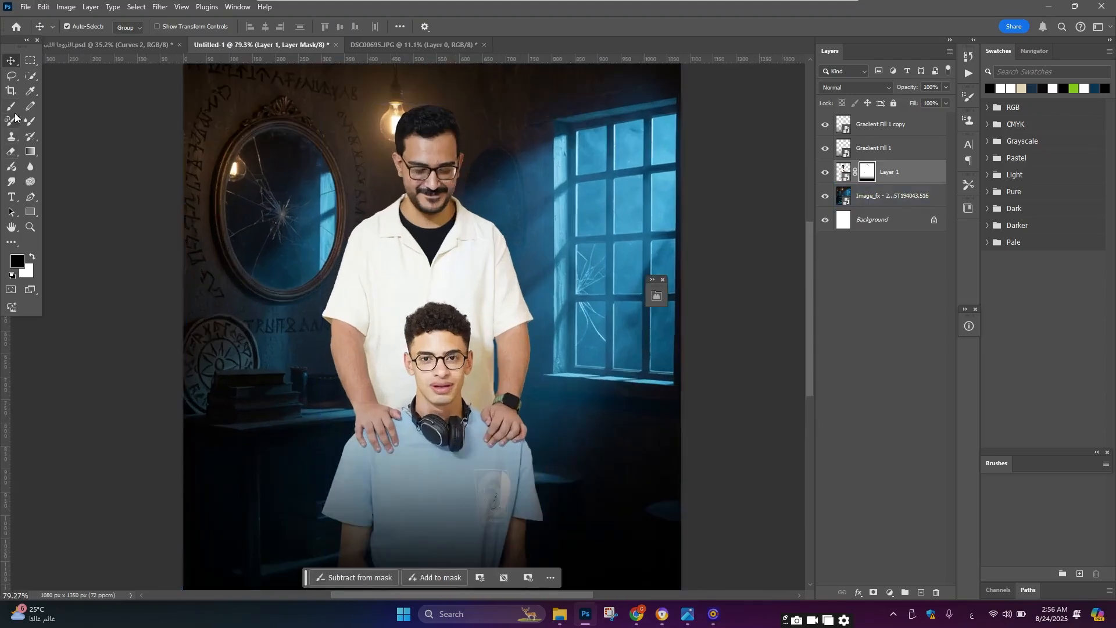
pyautogui.click(192, 28)
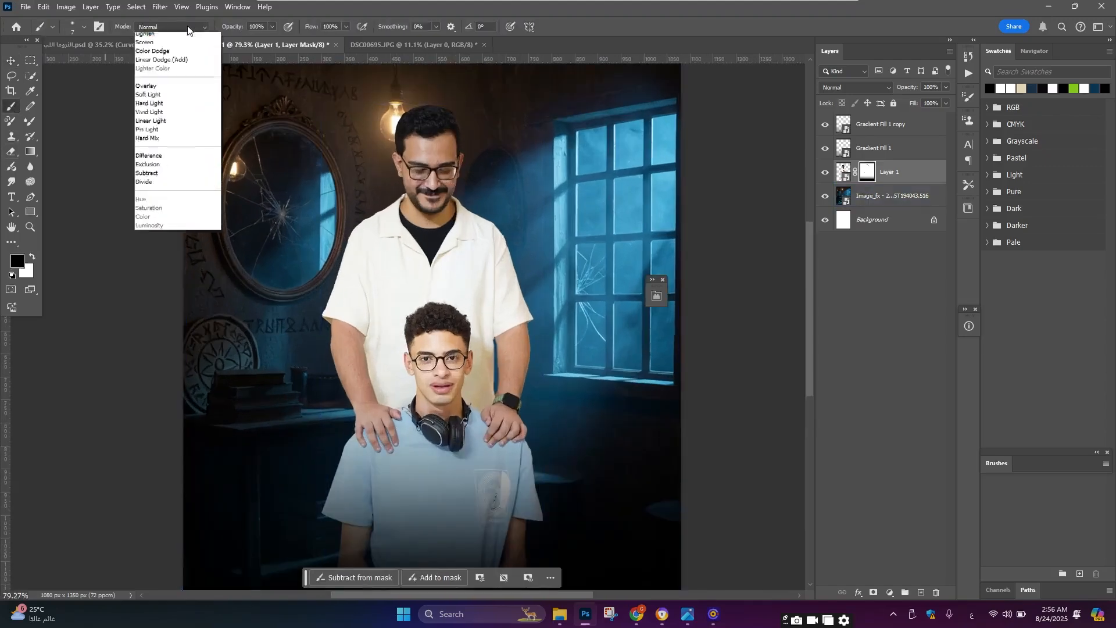
pyautogui.click(83, 32)
pyautogui.click(83, 32)
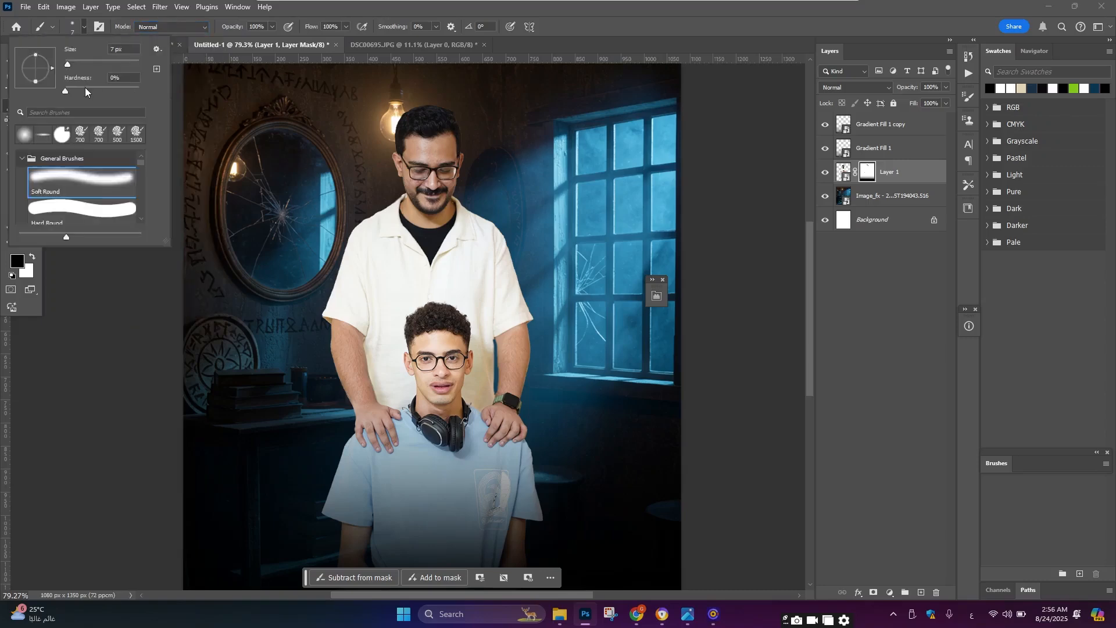
pyautogui.click(610, 36)
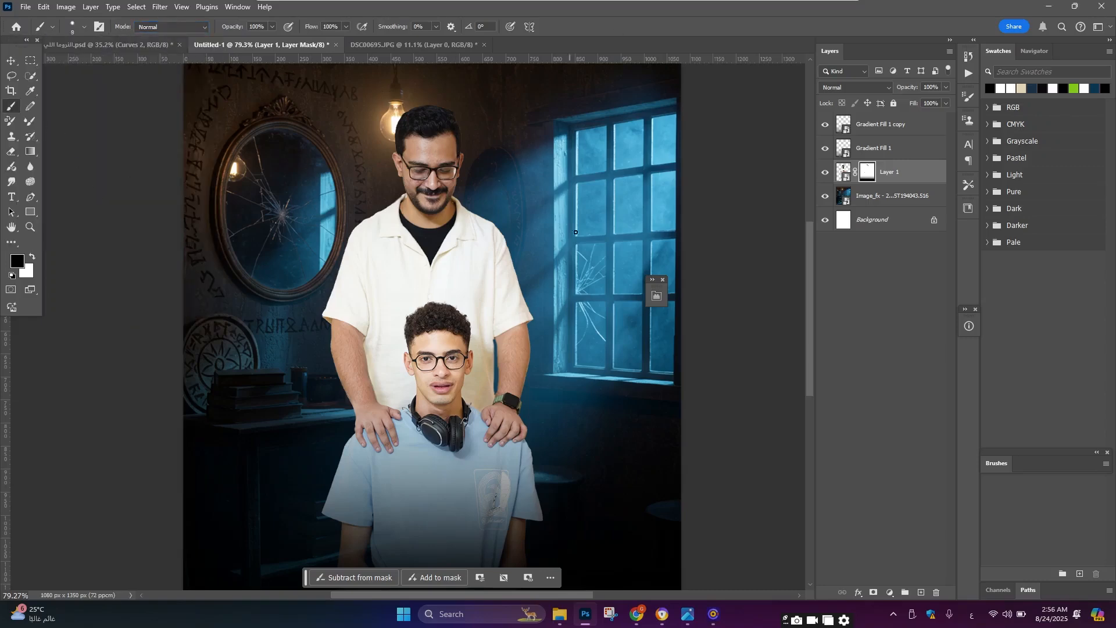
pyautogui.press(']')
pyautogui.press(']')
pyautogui.press(']')
pyautogui.press(']')
pyautogui.press(']')
pyautogui.press(']')
pyautogui.press(']')
pyautogui.press(']')
pyautogui.press(']')
pyautogui.press(']')
pyautogui.moveTo(481, 241); pyautogui.dragTo(530, 244)
pyautogui.hotkey('ctrl', 'z')
# Step: Create a new empty layer at the top of the layer stack
pyautogui.click(895, 133)
pyautogui.click(921, 592)
# Step: Paint broad dark blue brush strokes over the right side of the poster on the new layer
pyautogui.moveTo(596, 171); pyautogui.dragTo(499, 228)
pyautogui.moveTo(639, 234); pyautogui.dragTo(482, 298)
pyautogui.moveTo(651, 357); pyautogui.dragTo(507, 358)
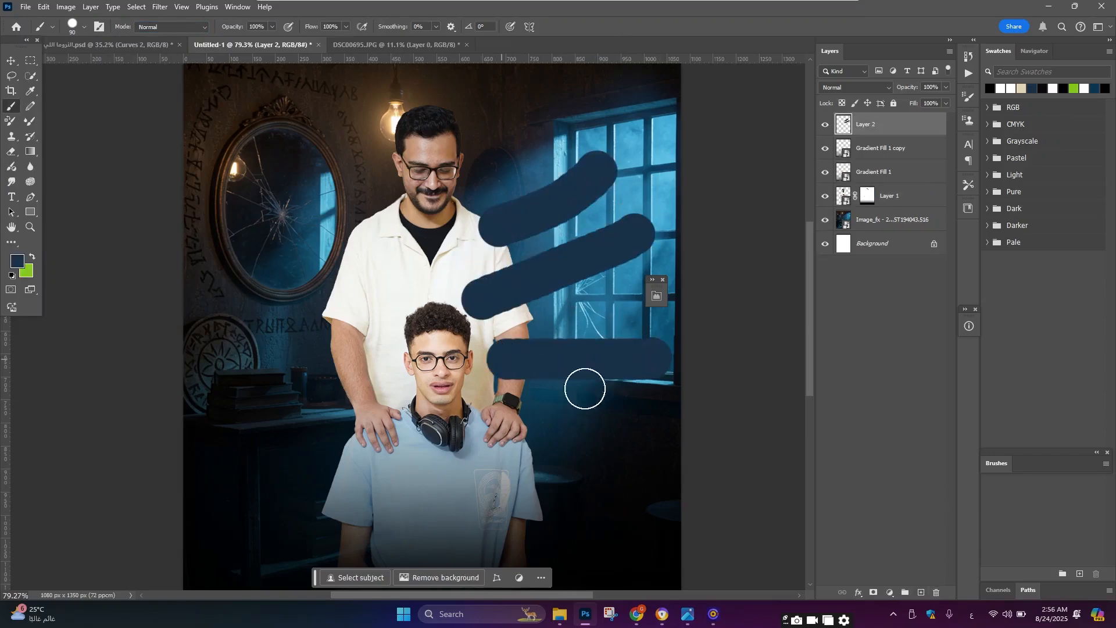
pyautogui.scroll(-2, 584, 388)
pyautogui.moveTo(633, 412); pyautogui.dragTo(567, 402)
pyautogui.moveTo(637, 461); pyautogui.dragTo(559, 456)
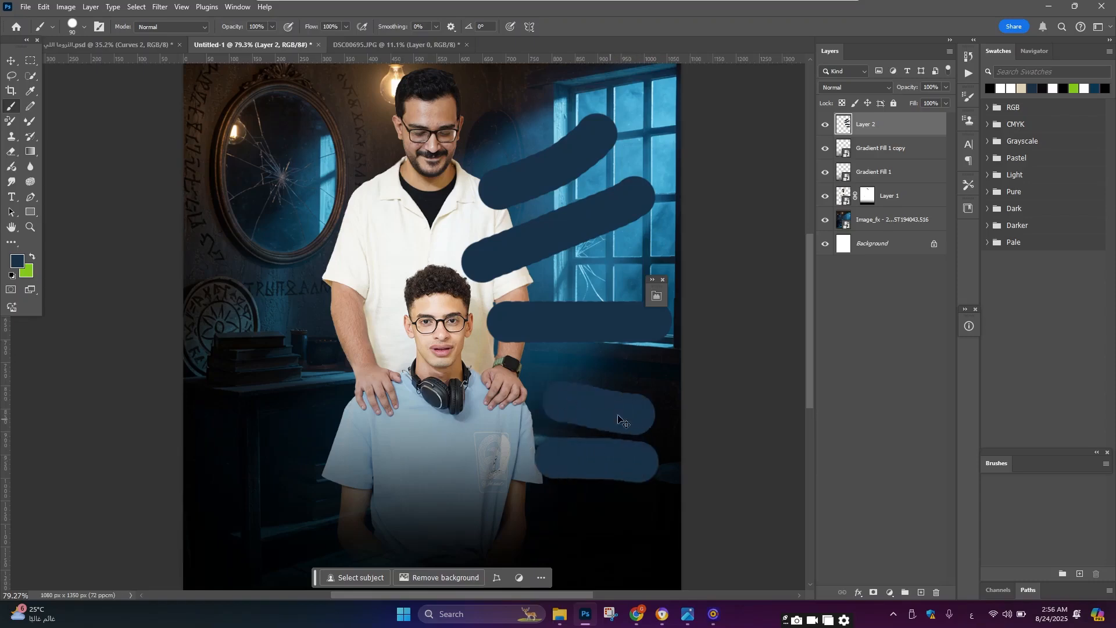
pyautogui.hotkey('ctrl', 'z')
pyautogui.hotkey('ctrl', 'z')
pyautogui.moveTo(648, 342); pyautogui.dragTo(543, 418)
pyautogui.moveTo(635, 418); pyautogui.dragTo(572, 457)
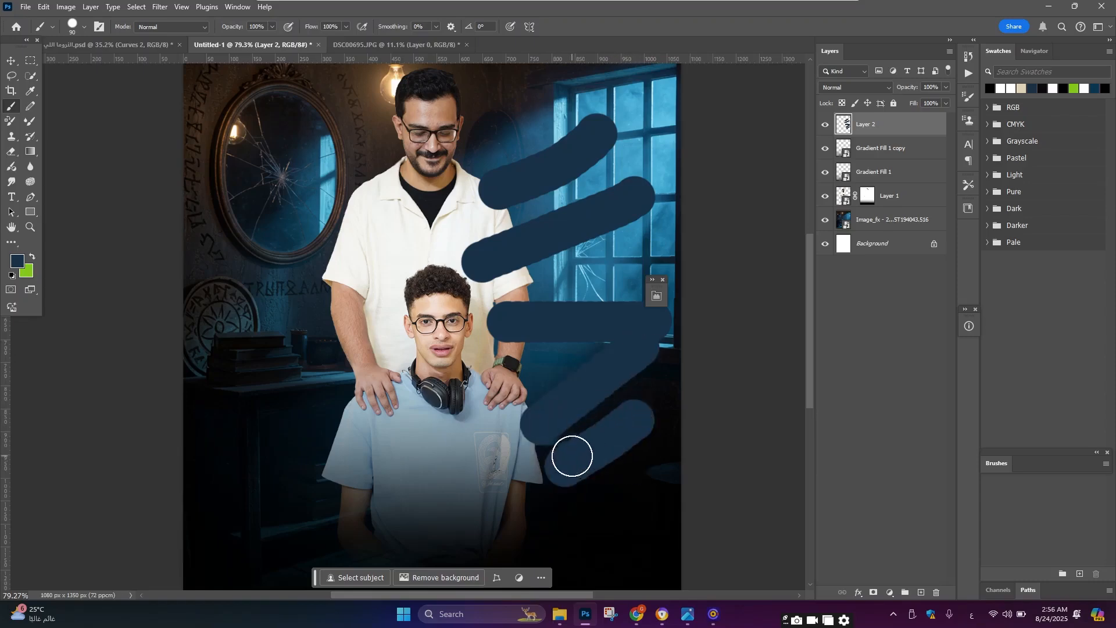
pyautogui.scroll(-3, 572, 456)
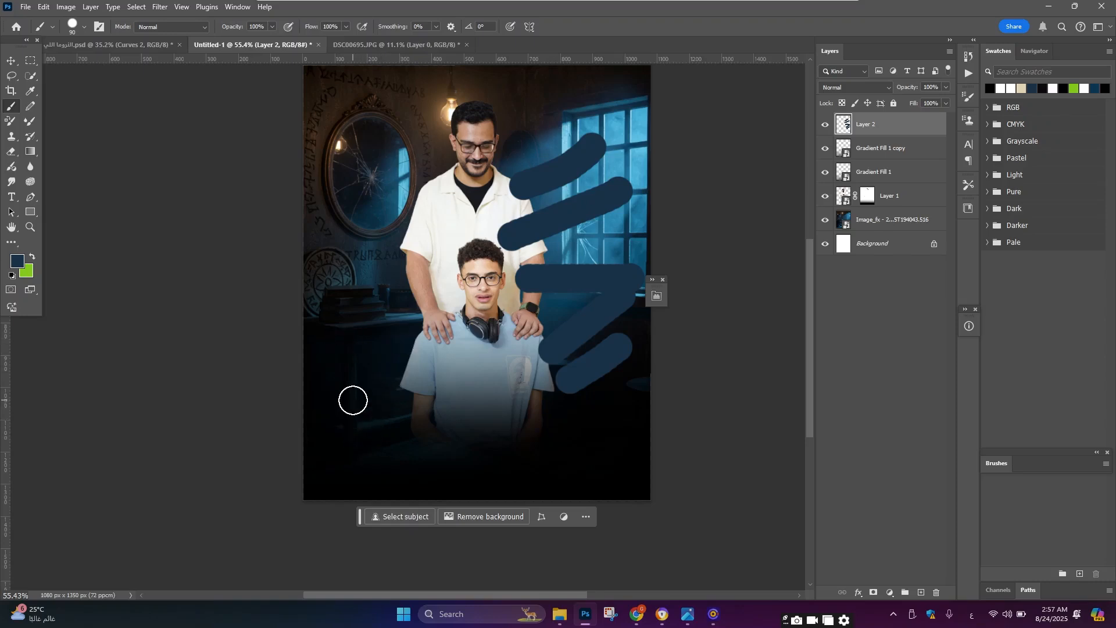
# Step: Paint smaller dark blue strokes along the man's shoulder, then undo all strokes on the new layer
pyautogui.scroll(2, 310, 233)
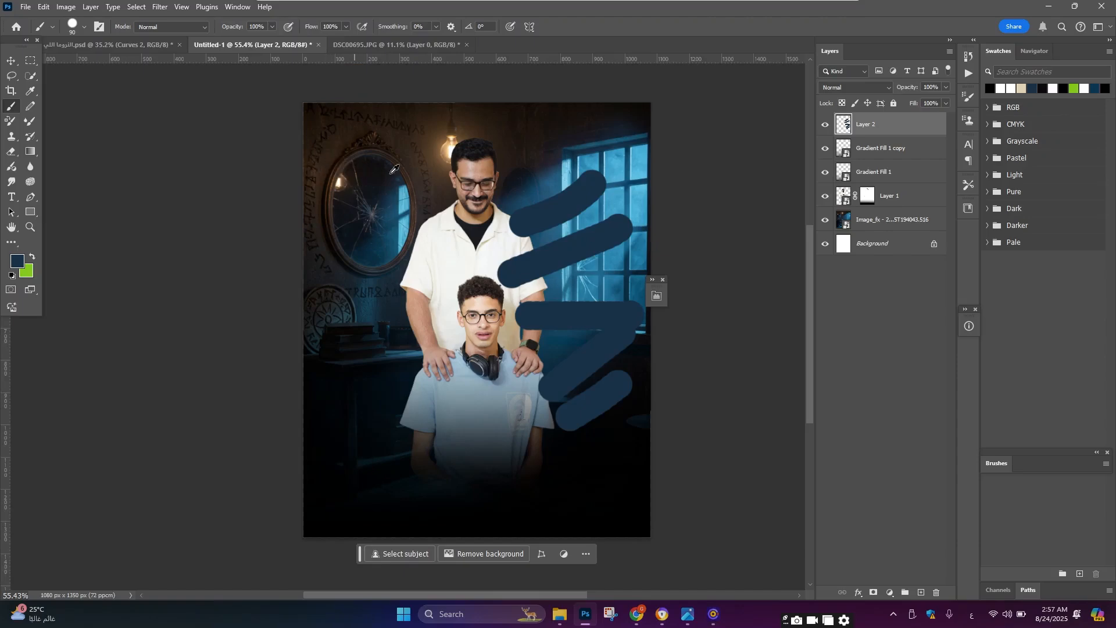
pyautogui.scroll(3, 412, 176)
pyautogui.scroll(3, 461, 141)
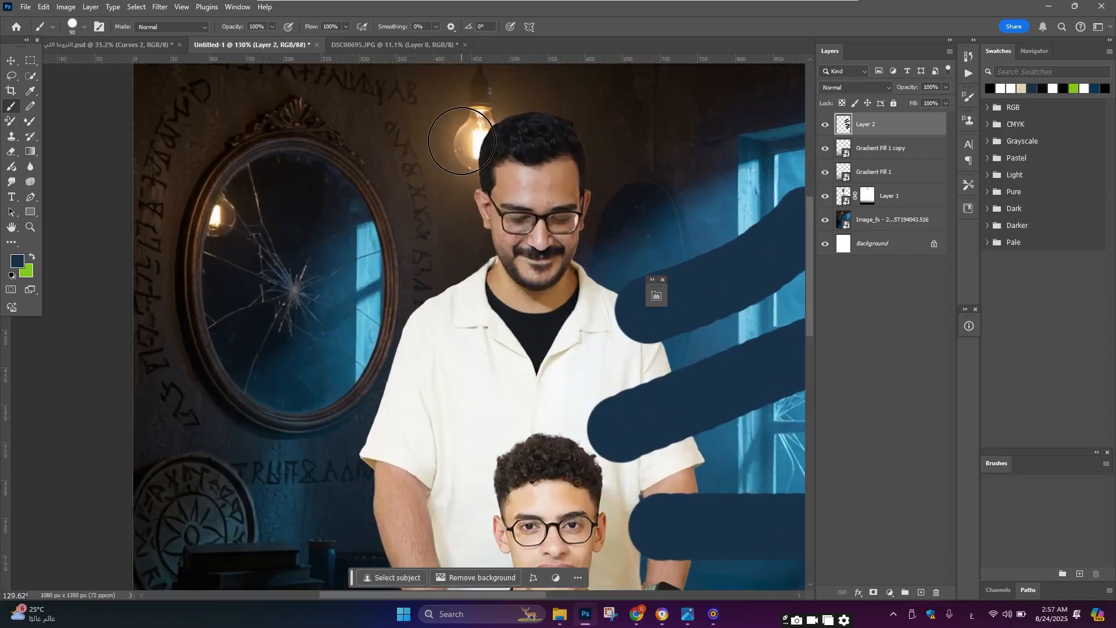
pyautogui.press('[')
pyautogui.press('[')
pyautogui.press('[')
pyautogui.press('[')
pyautogui.press('[')
pyautogui.moveTo(467, 138)
pyautogui.mouseDown()
pyautogui.moveTo(465, 171)
pyautogui.moveTo(454, 174)
pyautogui.moveTo(463, 205)
pyautogui.mouseUp()
pyautogui.moveTo(468, 247)
pyautogui.mouseDown()
pyautogui.moveTo(418, 282)
pyautogui.moveTo(391, 317)
pyautogui.moveTo(355, 465)
pyautogui.mouseUp()
pyautogui.scroll(-2, 354, 465)
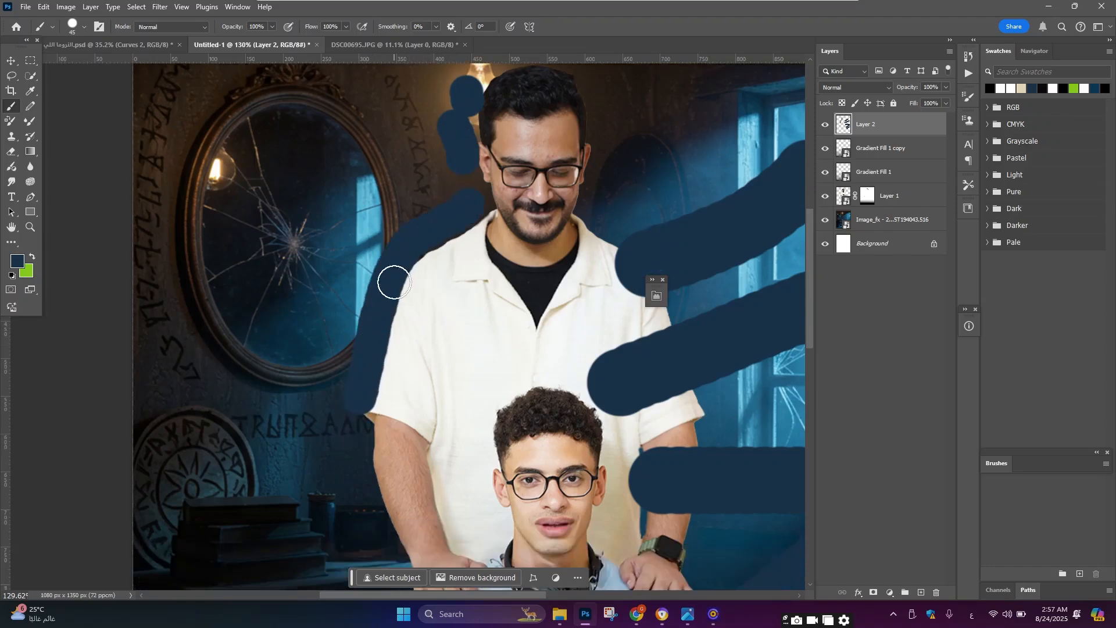
pyautogui.hotkey('ctrl', 'z')
pyautogui.moveTo(473, 204)
pyautogui.mouseDown()
pyautogui.moveTo(426, 236)
pyautogui.moveTo(379, 331)
pyautogui.mouseUp()
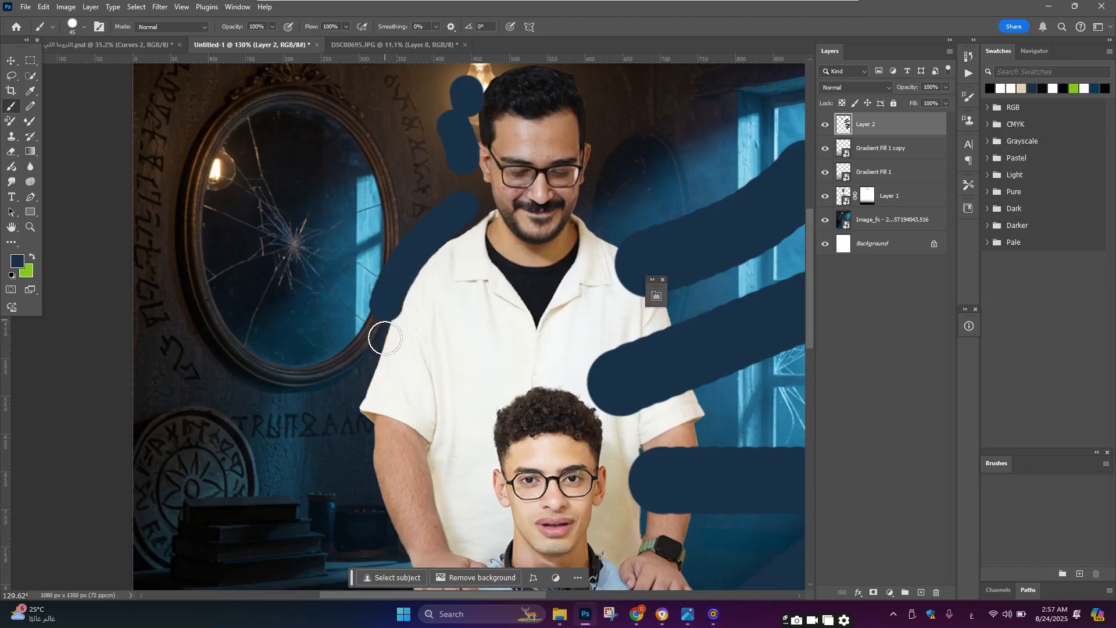
pyautogui.scroll(-3, 519, 137)
pyautogui.scroll(3, 520, 204)
pyautogui.scroll(-5, 511, 232)
pyautogui.scroll(2, 507, 254)
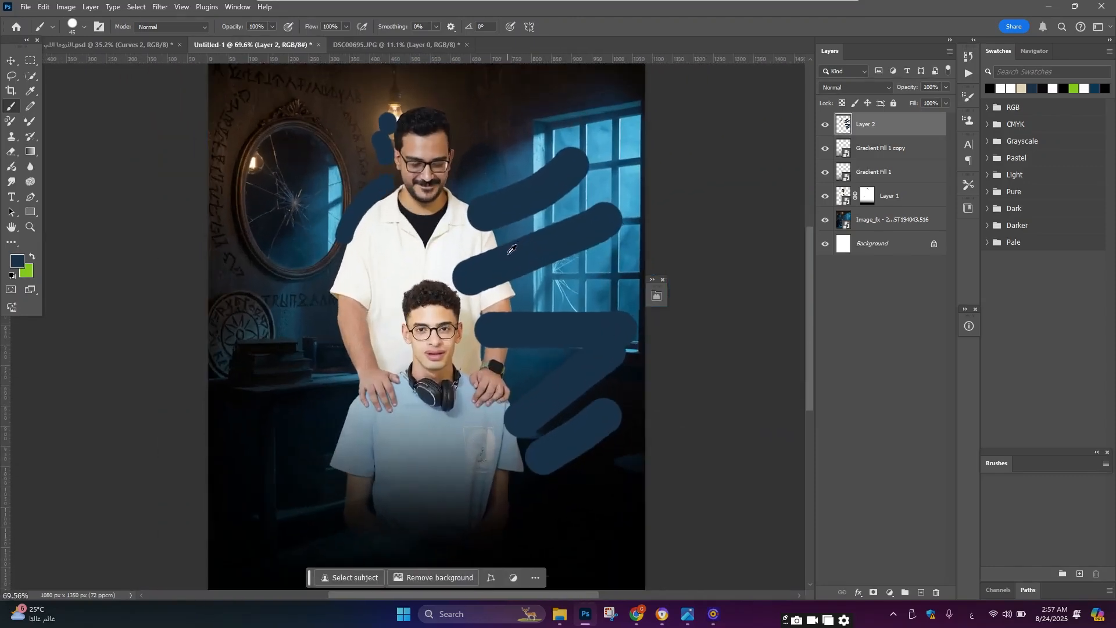
pyautogui.scroll(-2, 519, 246)
pyautogui.hotkey('ctrl', 'z')
pyautogui.hotkey('ctrl', 'z')
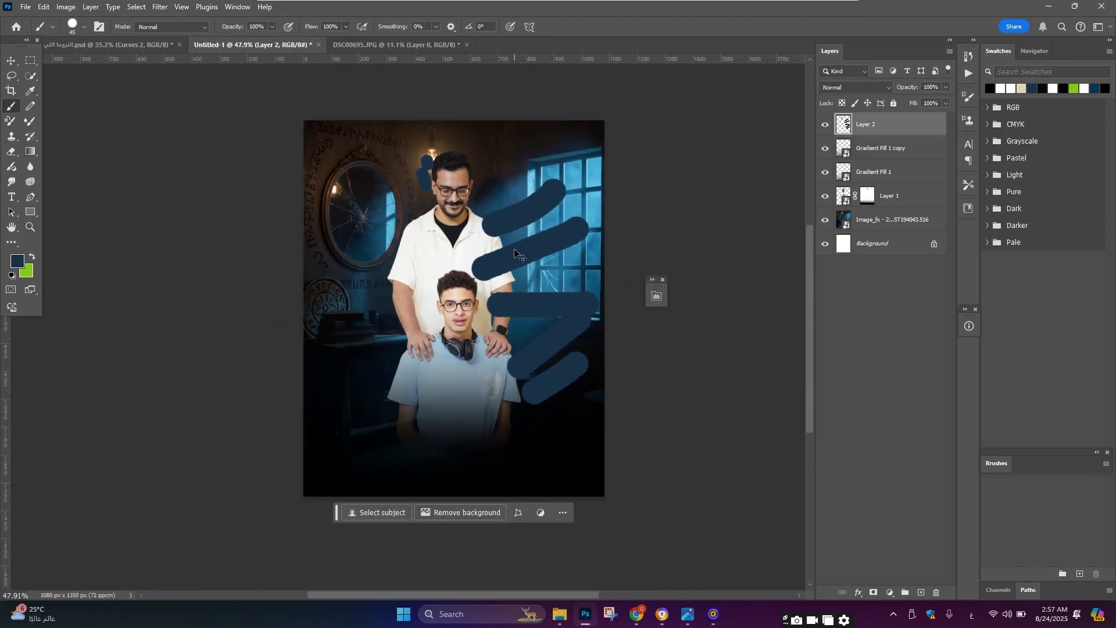
pyautogui.hotkey('ctrl', 'z')
pyautogui.hotkey('ctrl', 'z')
pyautogui.hotkey('ctrl', 'z')
pyautogui.hotkey('ctrl', 'z')
pyautogui.hotkey('ctrl', 'z')
pyautogui.hotkey('ctrl', 'z')
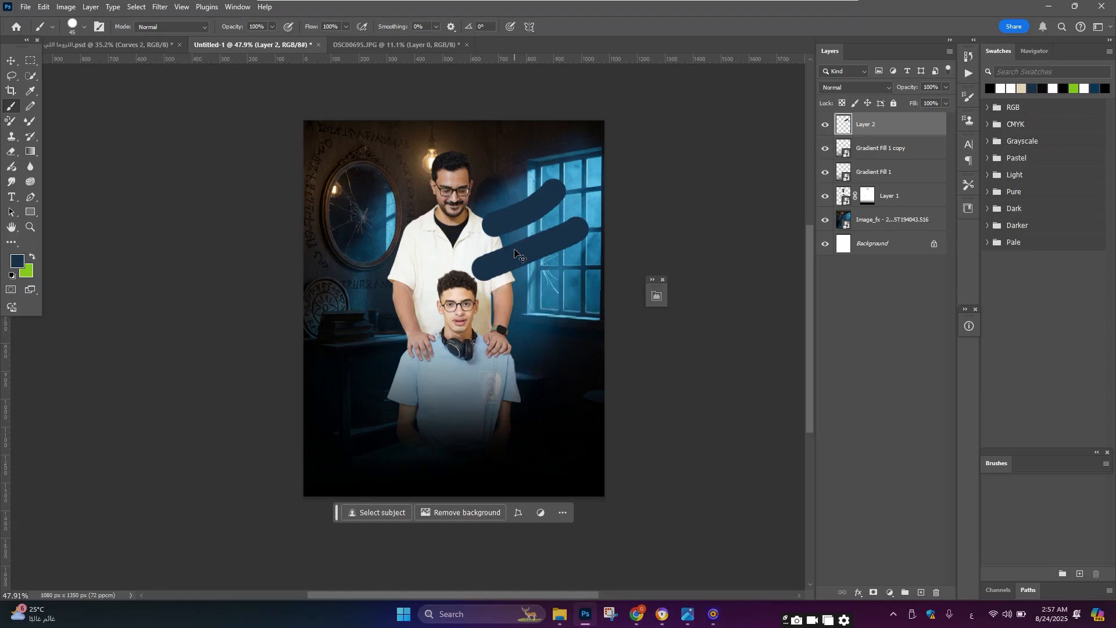
# Step: Open the Camera Raw Filter on the people layer and switch to a before/after comparison view
pyautogui.scroll(2, 514, 249)
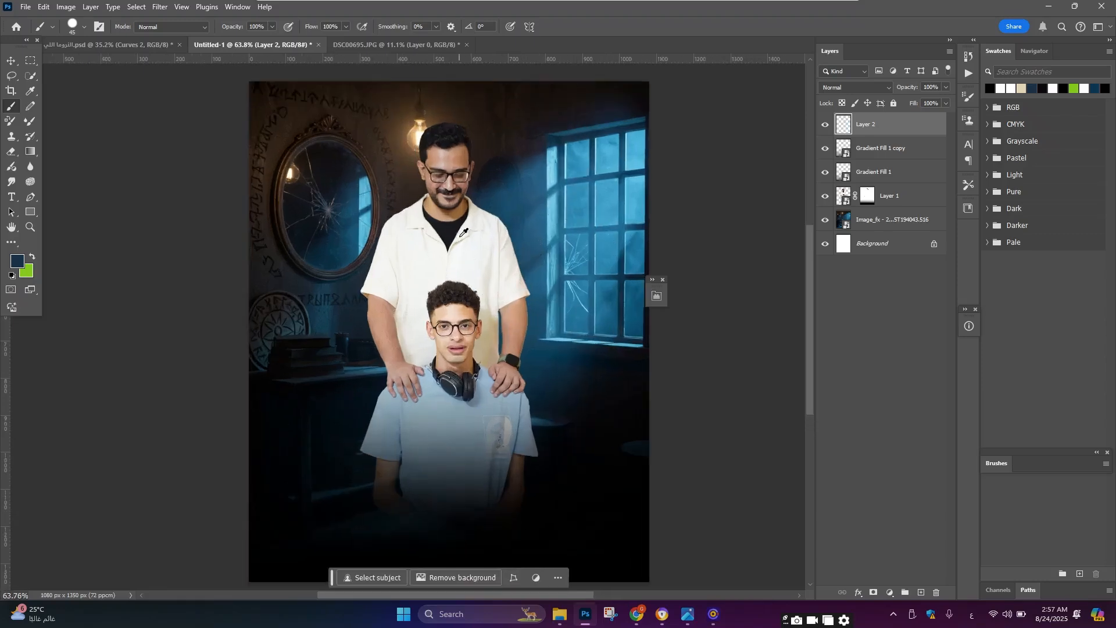
pyautogui.click(12, 60)
pyautogui.scroll(-2, 475, 272)
pyautogui.click(474, 273)
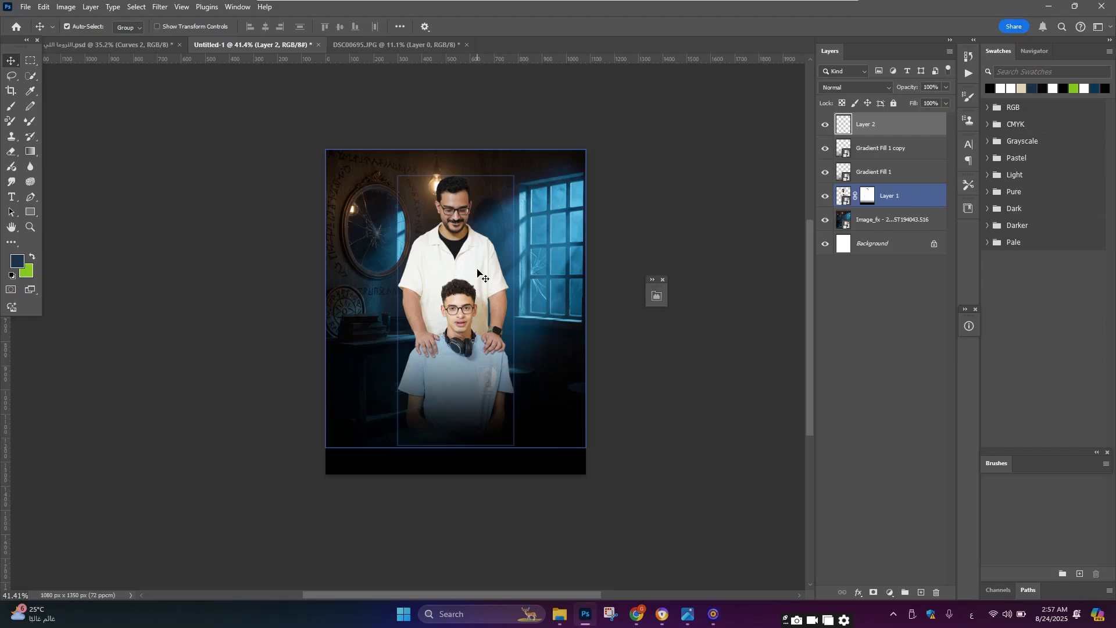
pyautogui.click(159, 7)
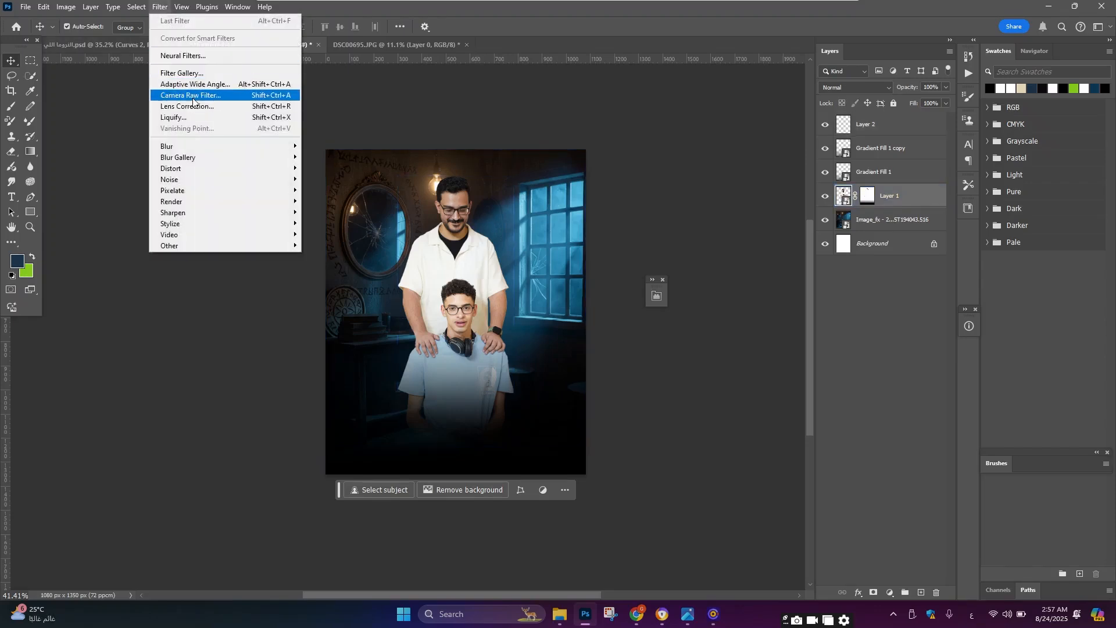
pyautogui.click(190, 96)
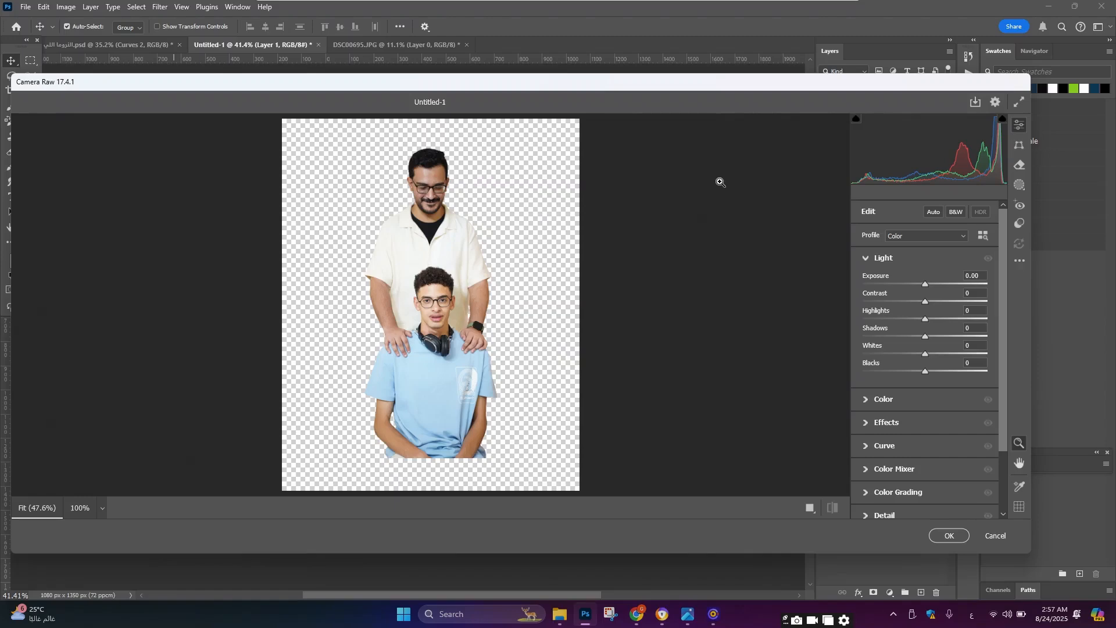
pyautogui.scroll(5, 529, 183)
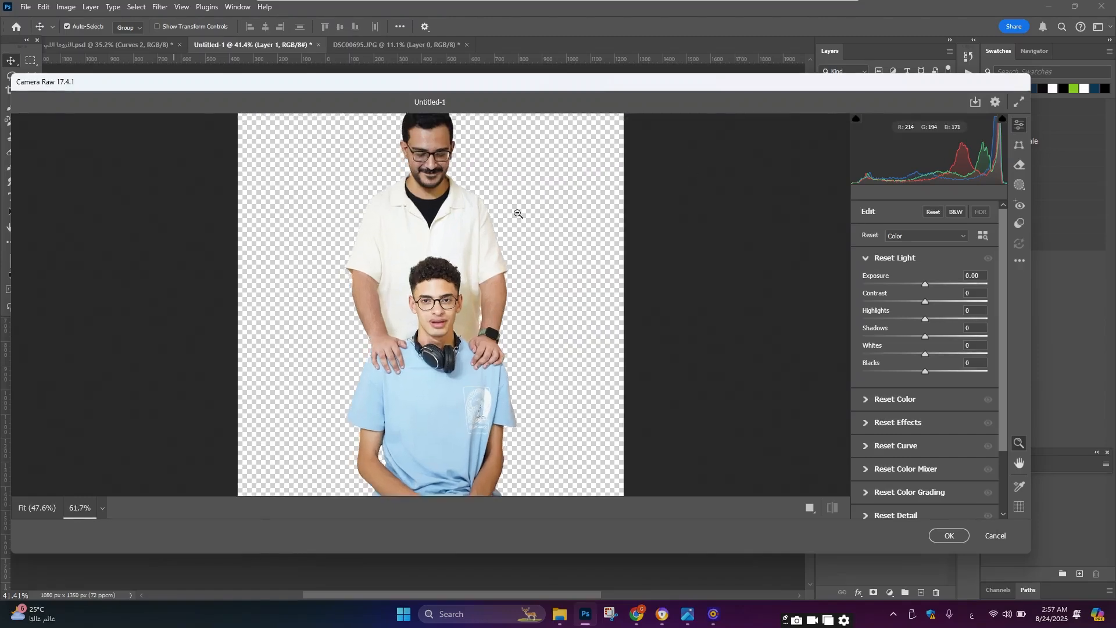
pyautogui.click(831, 508)
pyautogui.scroll(-3, 514, 285)
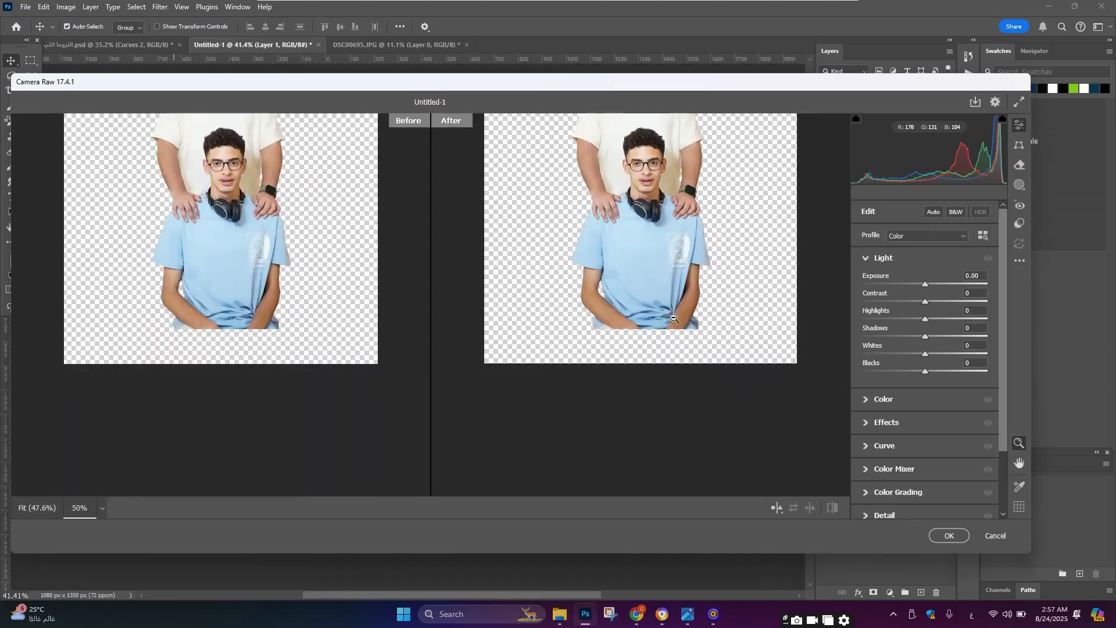
pyautogui.scroll(-3, 675, 301)
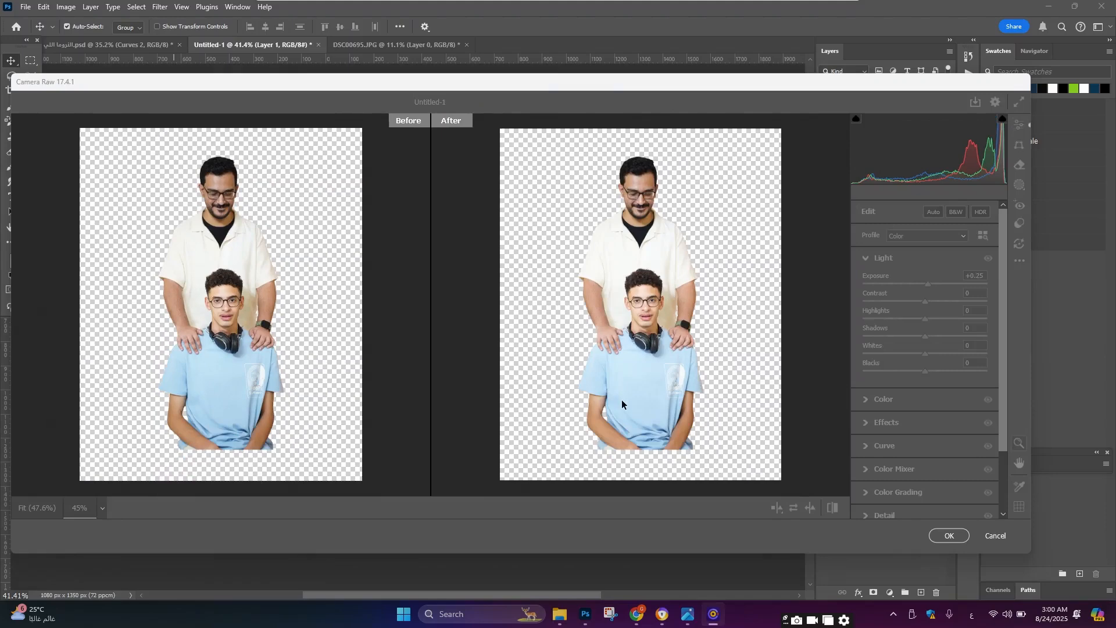
pyautogui.click(692, 326)
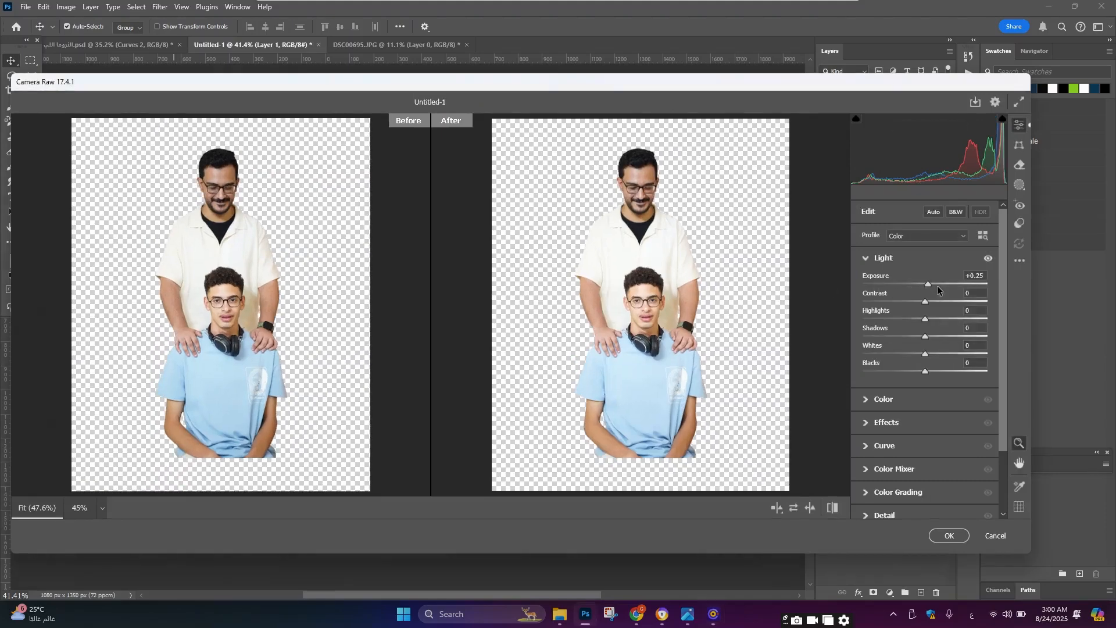
# Step: Set Light to Exposure +0.35, Contrast +11, Highlights -52, Shadows +29 and Whites -34
pyautogui.moveTo(930, 284); pyautogui.dragTo(932, 285)
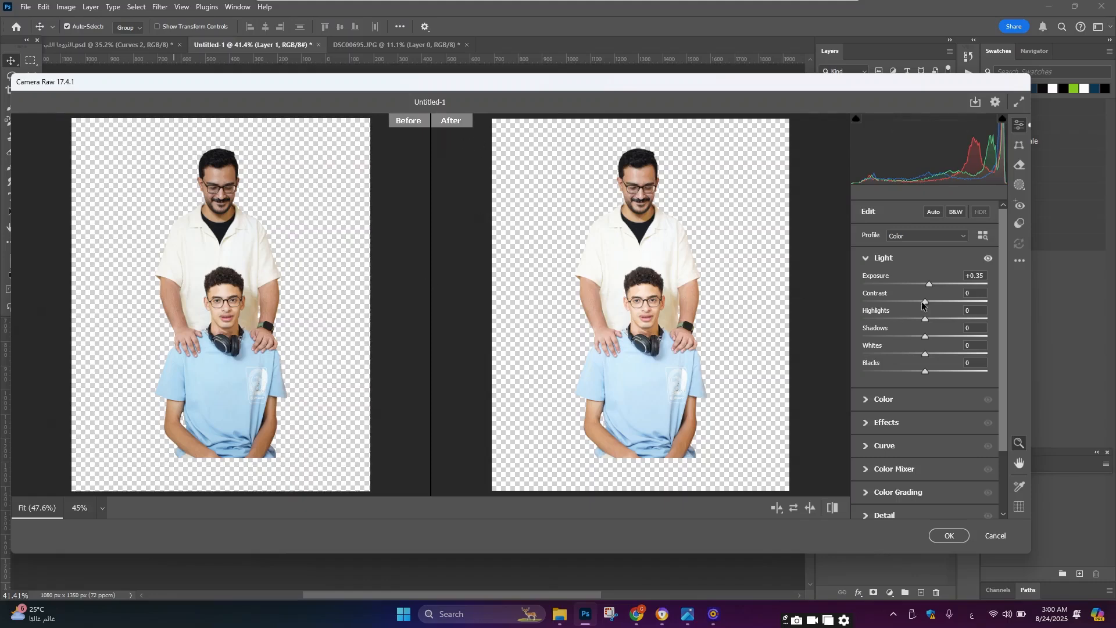
pyautogui.moveTo(923, 301); pyautogui.dragTo(932, 301)
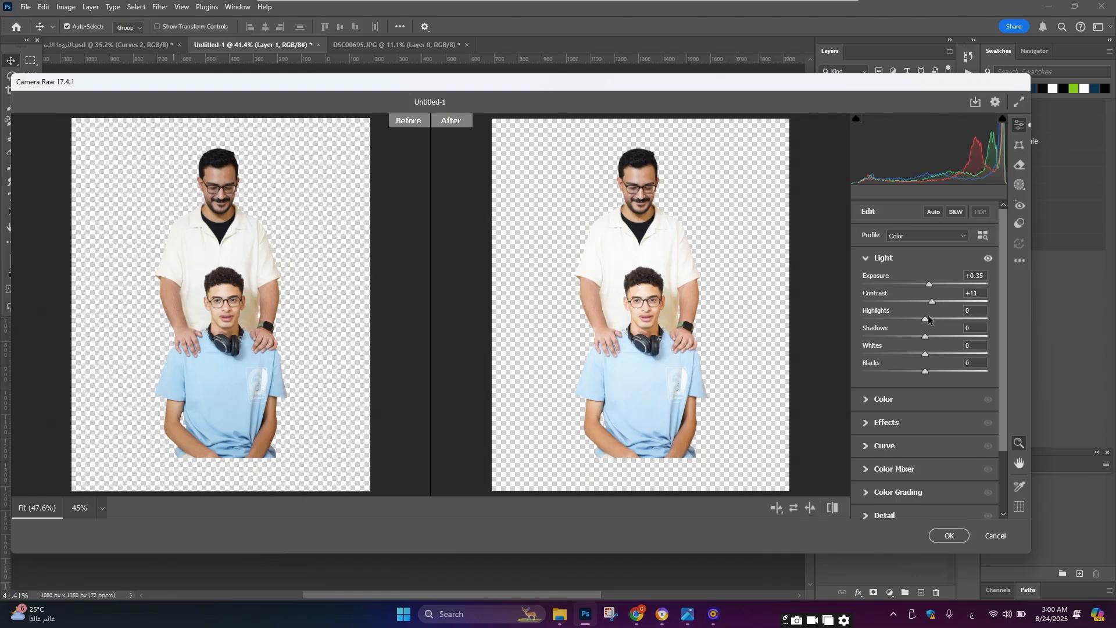
pyautogui.moveTo(928, 319); pyautogui.dragTo(894, 323)
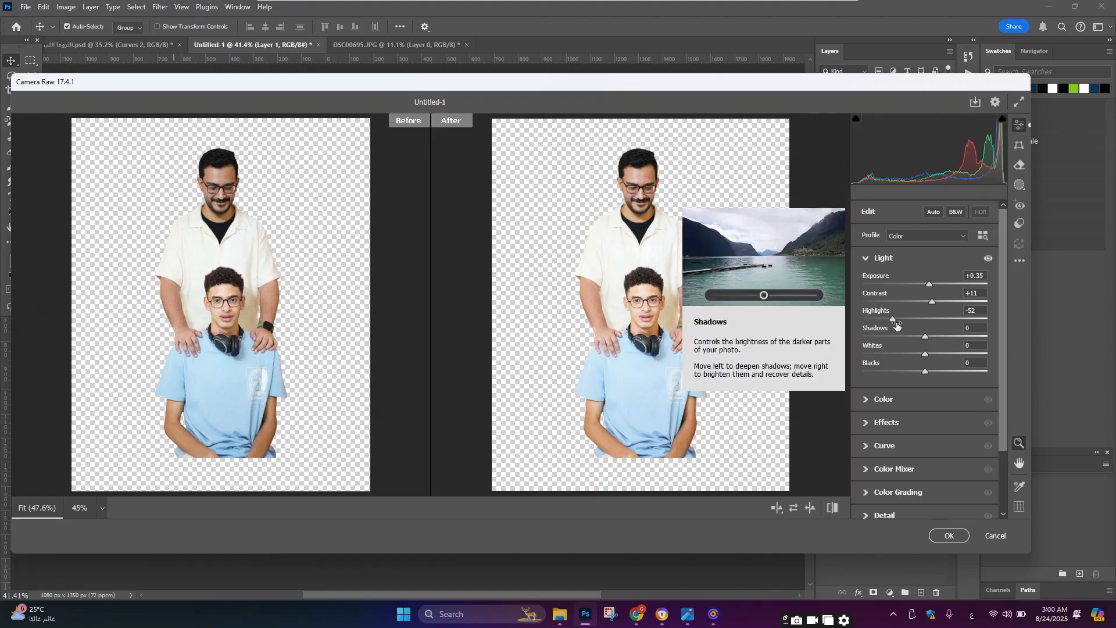
pyautogui.moveTo(923, 336); pyautogui.dragTo(919, 370)
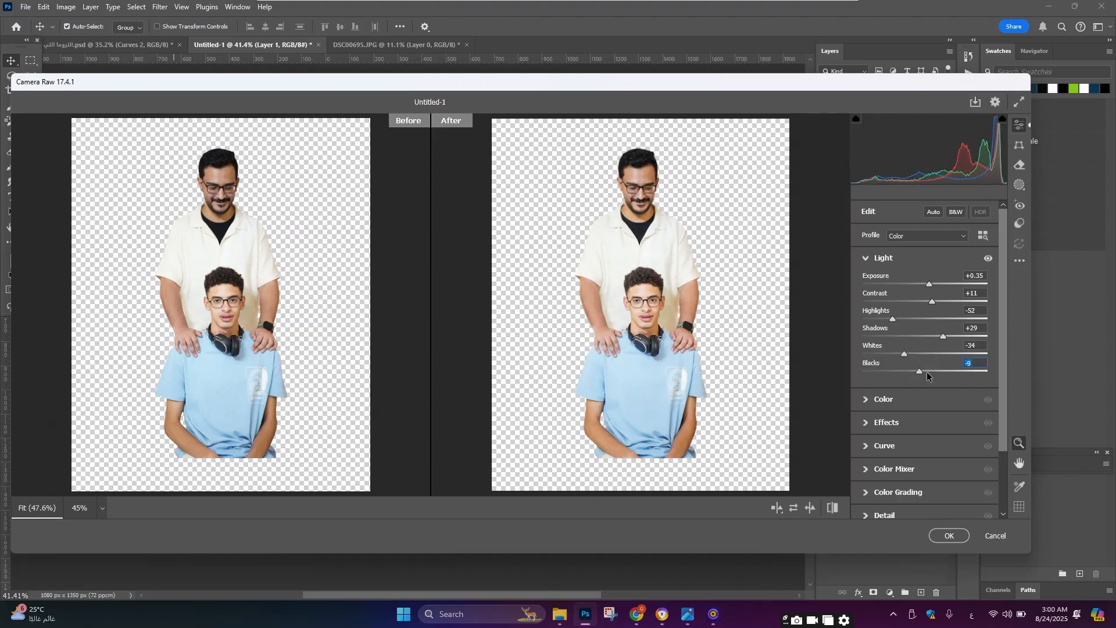
# Step: In Camera Raw Effects, set Texture +16, Clarity +21, Dehaze +21 and Grain 4
pyautogui.click(916, 421)
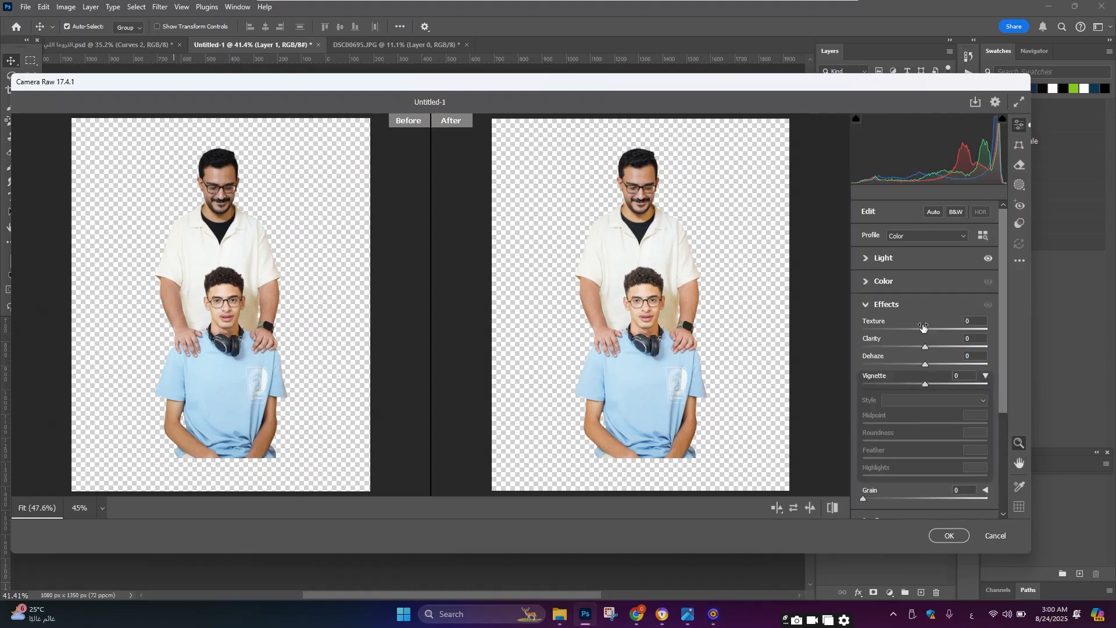
pyautogui.moveTo(918, 328)
pyautogui.mouseDown()
pyautogui.moveTo(934, 326)
pyautogui.moveTo(934, 340)
pyautogui.mouseUp()
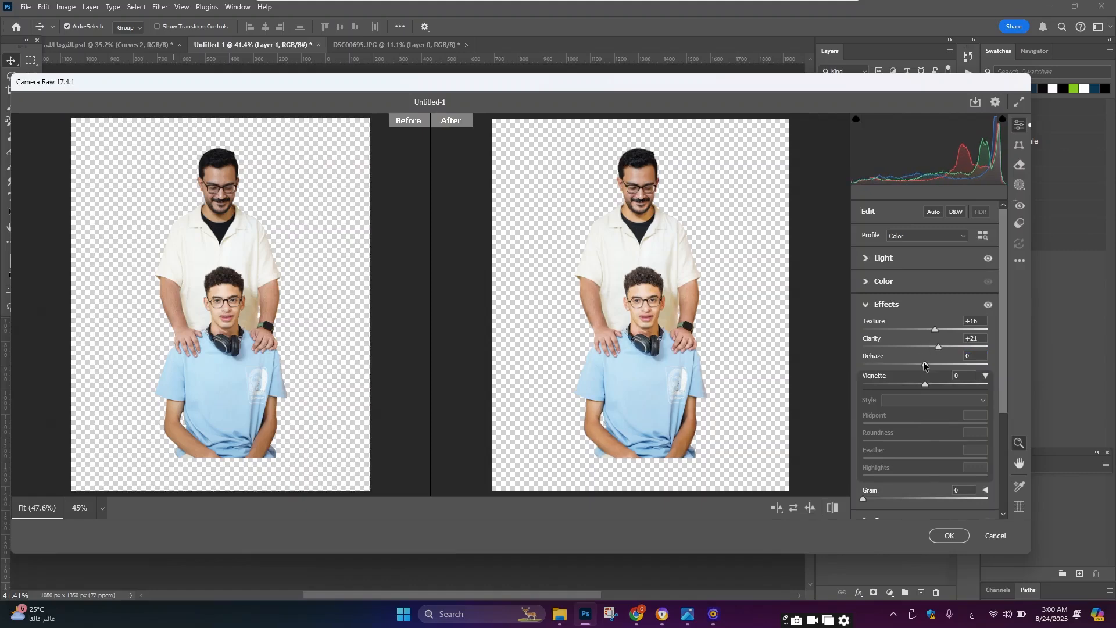
pyautogui.click(937, 364)
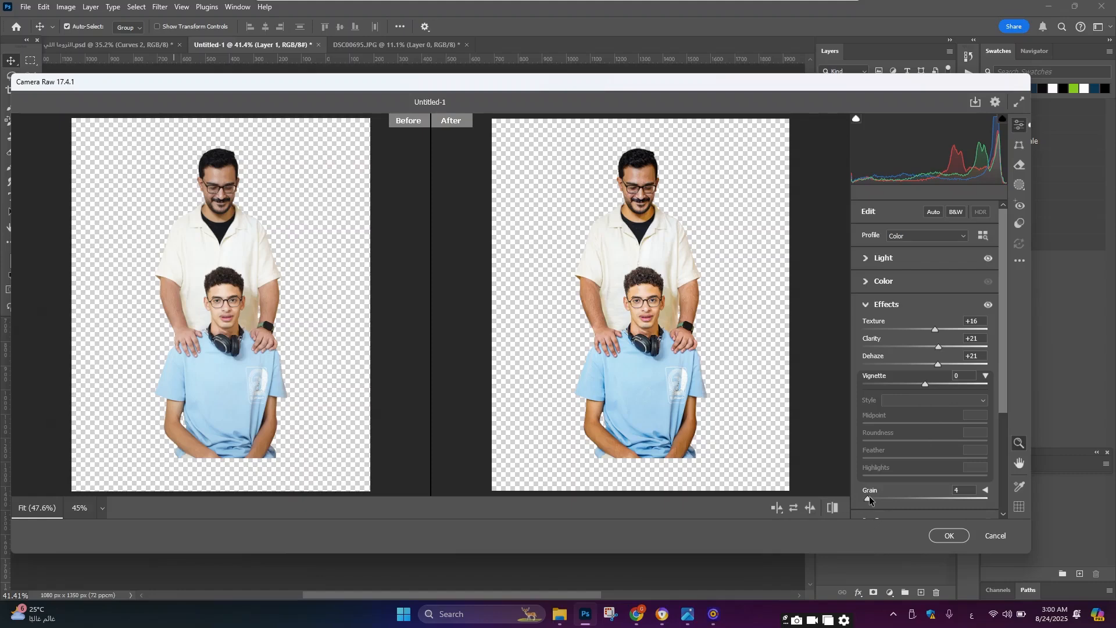
# Step: Open the Detail section and set Noise Reduction to 12
pyautogui.scroll(-3, 870, 496)
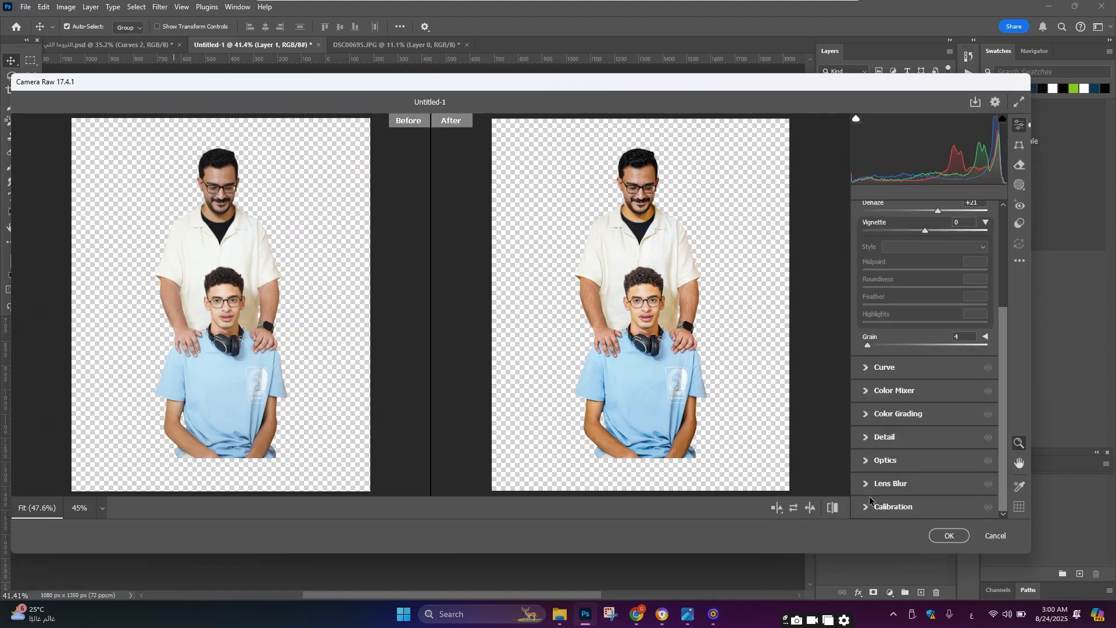
pyautogui.scroll(3, 887, 435)
pyautogui.scroll(-3, 890, 459)
pyautogui.click(890, 443)
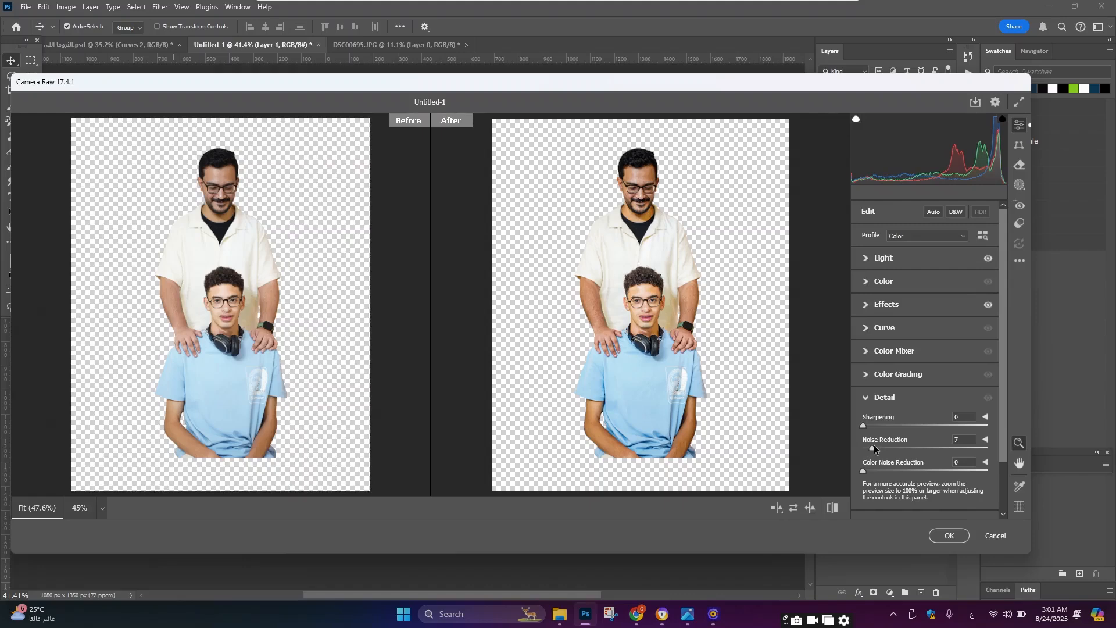
pyautogui.moveTo(875, 448); pyautogui.dragTo(880, 447)
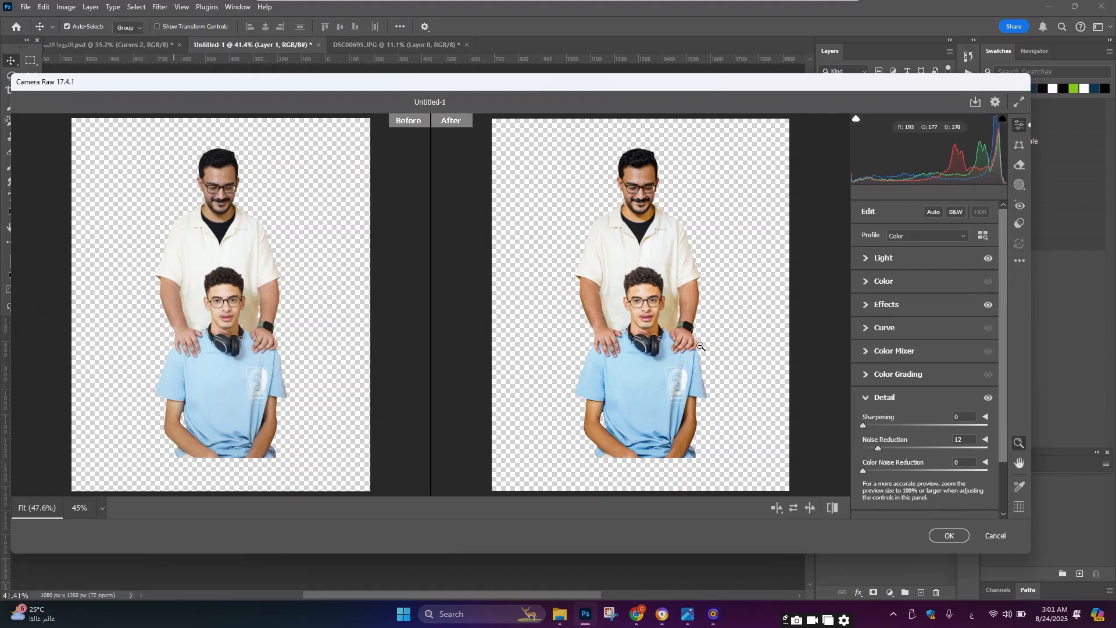
# Step: Open the Color section and set white balance Temperature to -7
pyautogui.click(902, 283)
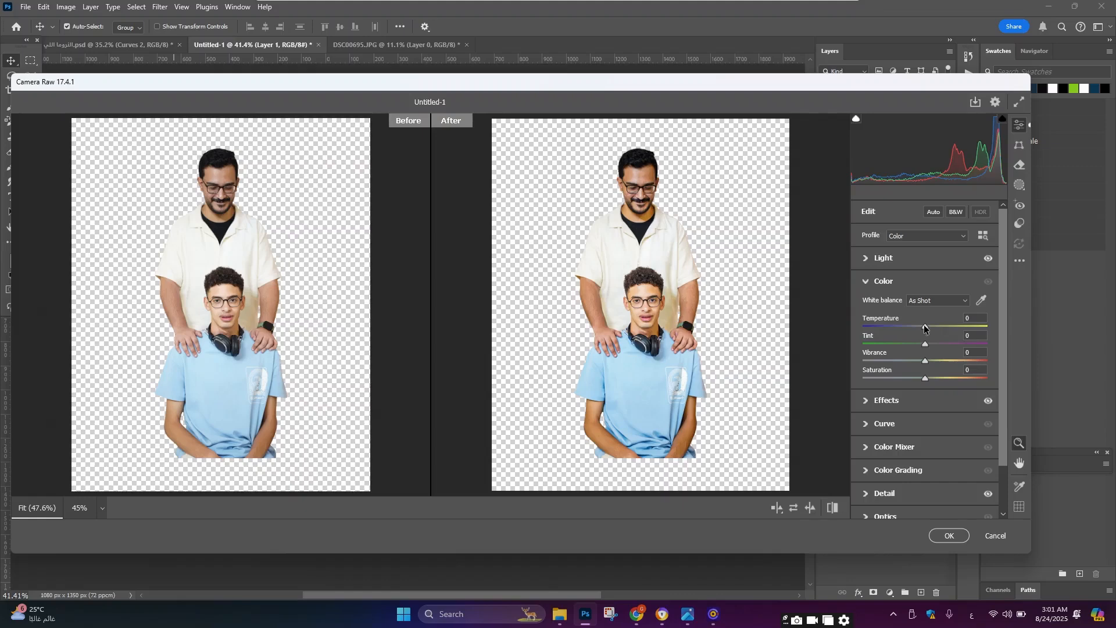
pyautogui.moveTo(924, 327); pyautogui.dragTo(920, 329)
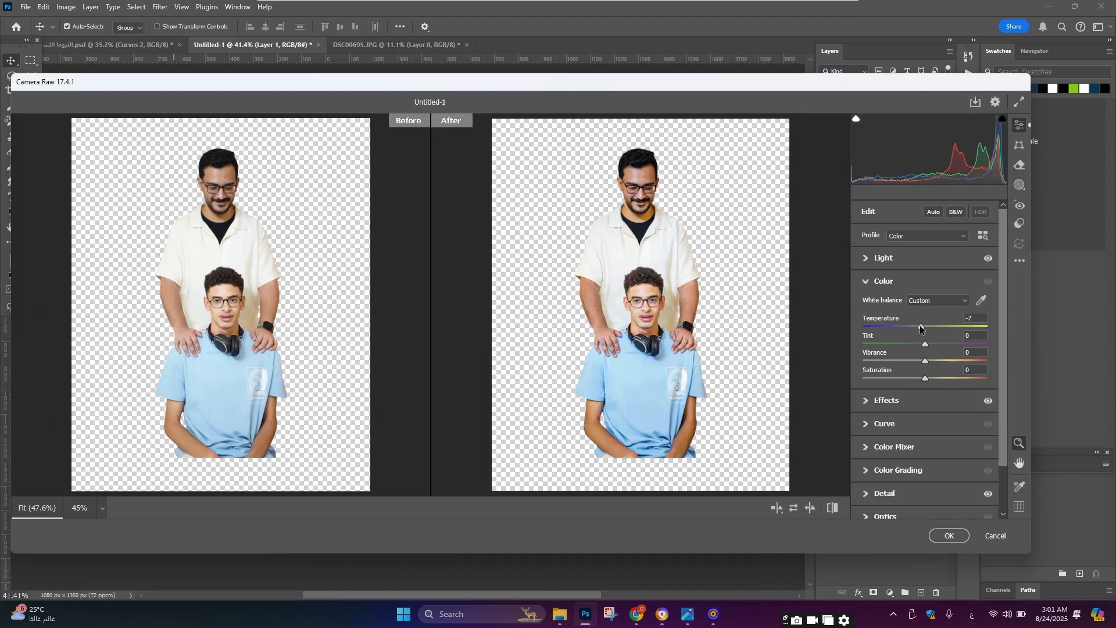
pyautogui.moveTo(927, 344); pyautogui.dragTo(927, 375)
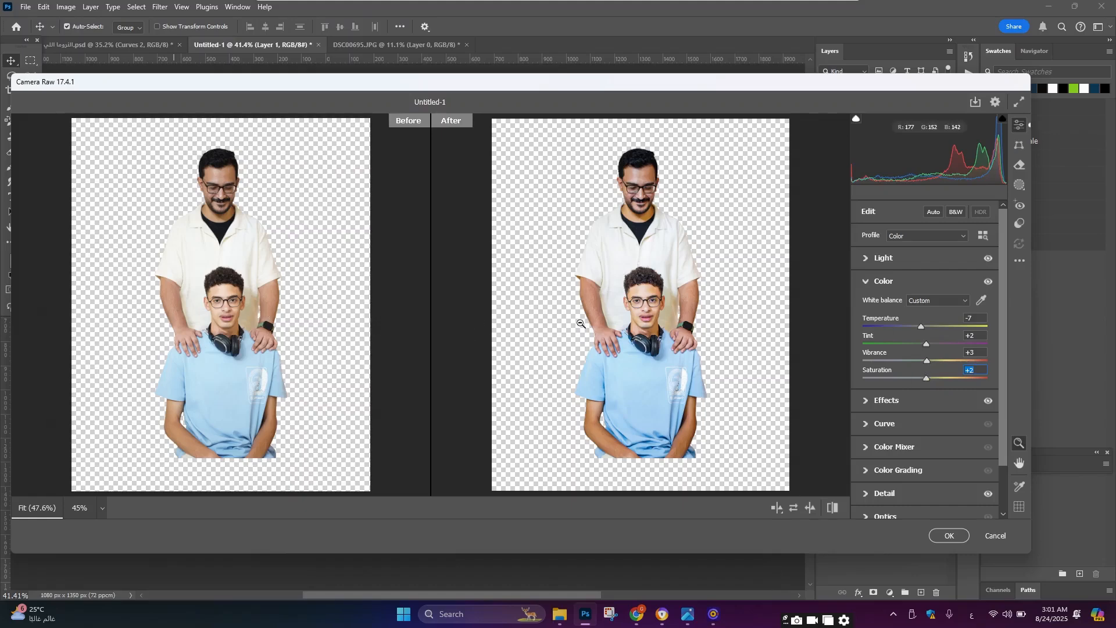
# Step: In Color Mixer, set the blue Hue to -8 and Saturation to +7, then apply the Camera Raw Filter
pyautogui.click(943, 453)
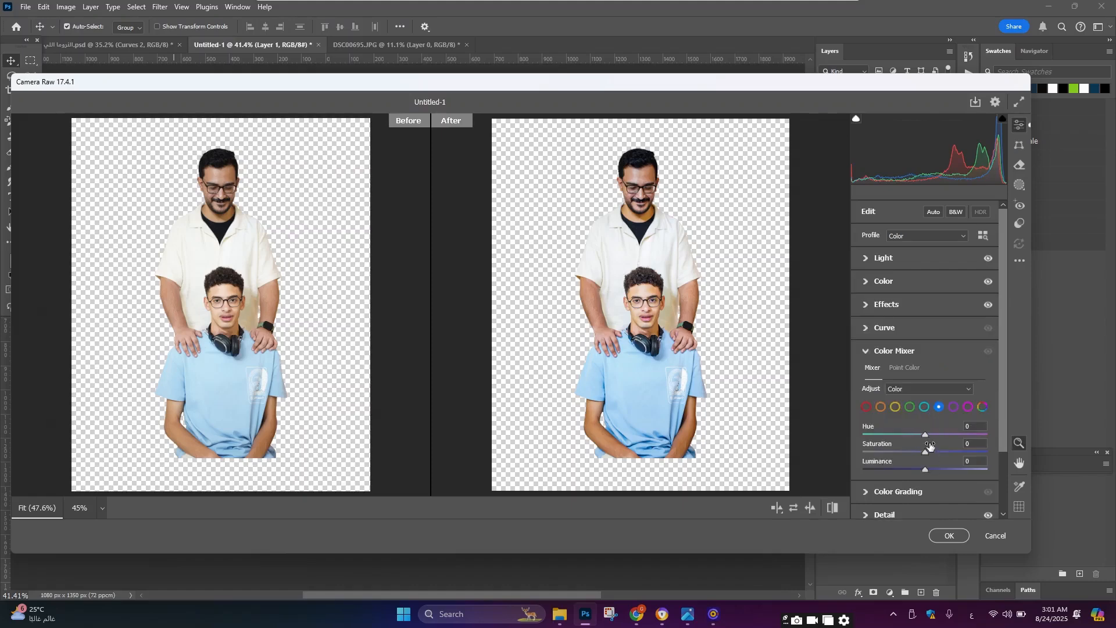
pyautogui.moveTo(925, 434); pyautogui.dragTo(930, 454)
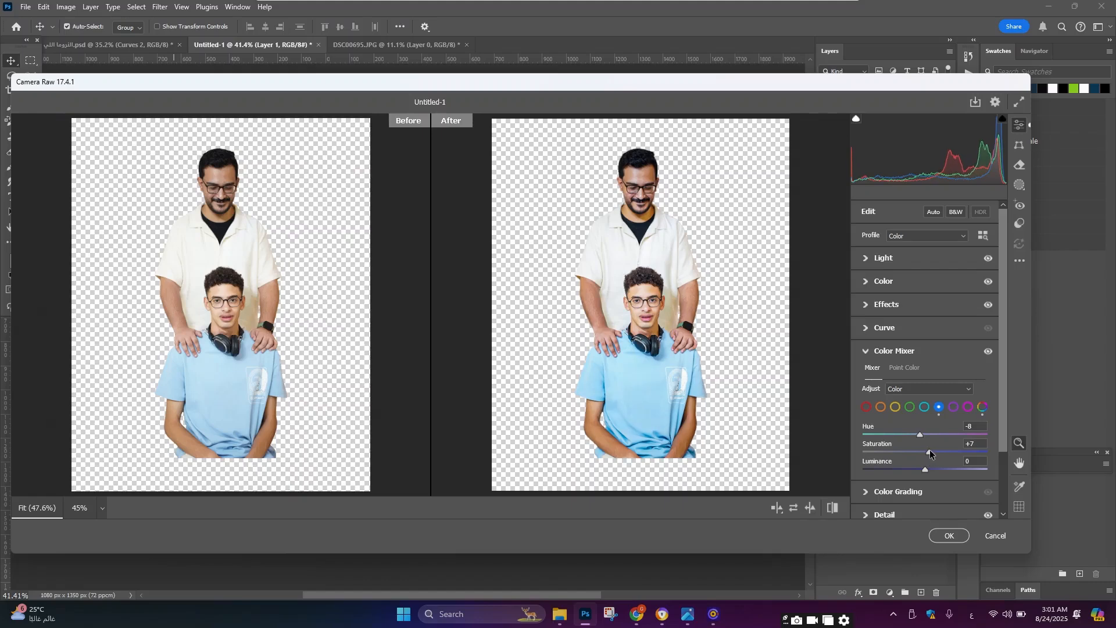
pyautogui.click(956, 534)
# Step: Toggle the Camera Raw smart filter on and off to compare the people layer before and after
pyautogui.scroll(3, 461, 251)
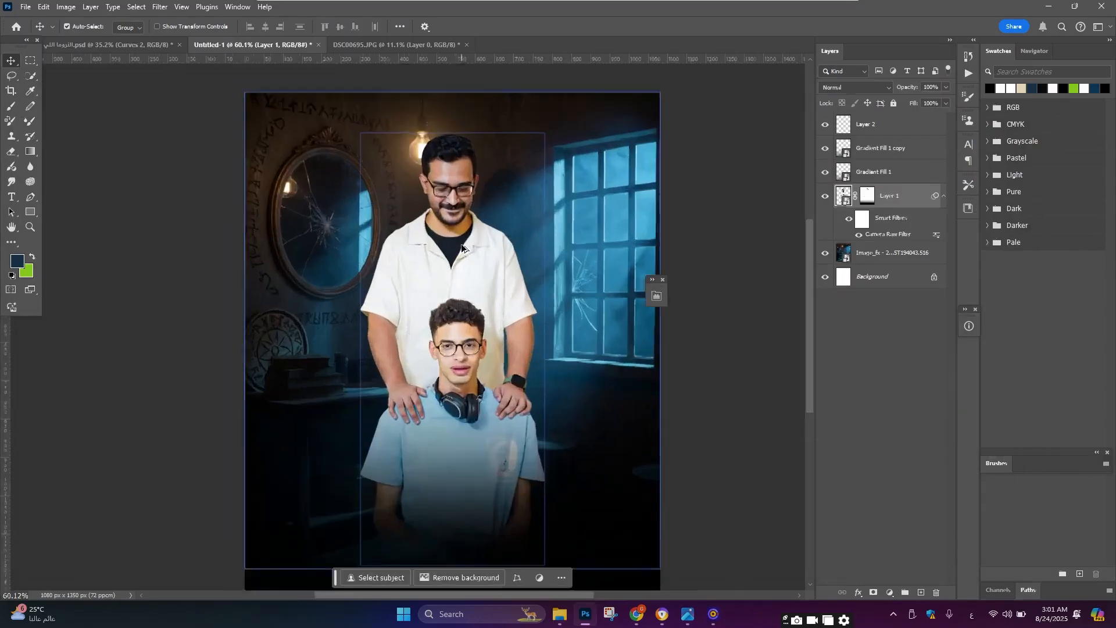
pyautogui.click(849, 219)
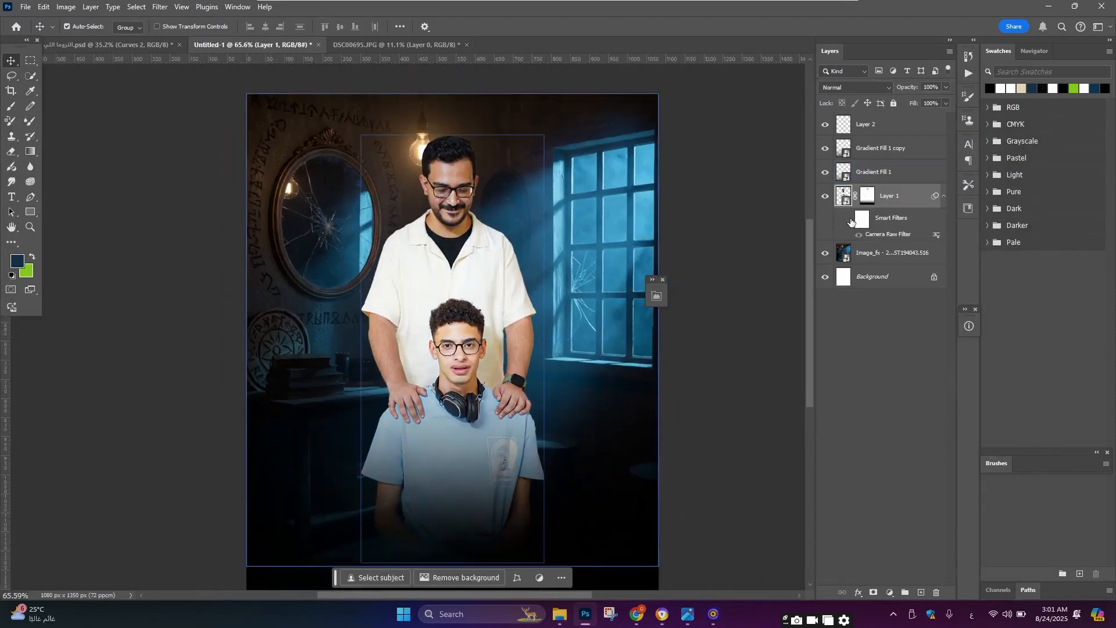
pyautogui.click(849, 219)
pyautogui.scroll(-2, 486, 308)
pyautogui.scroll(3, 481, 344)
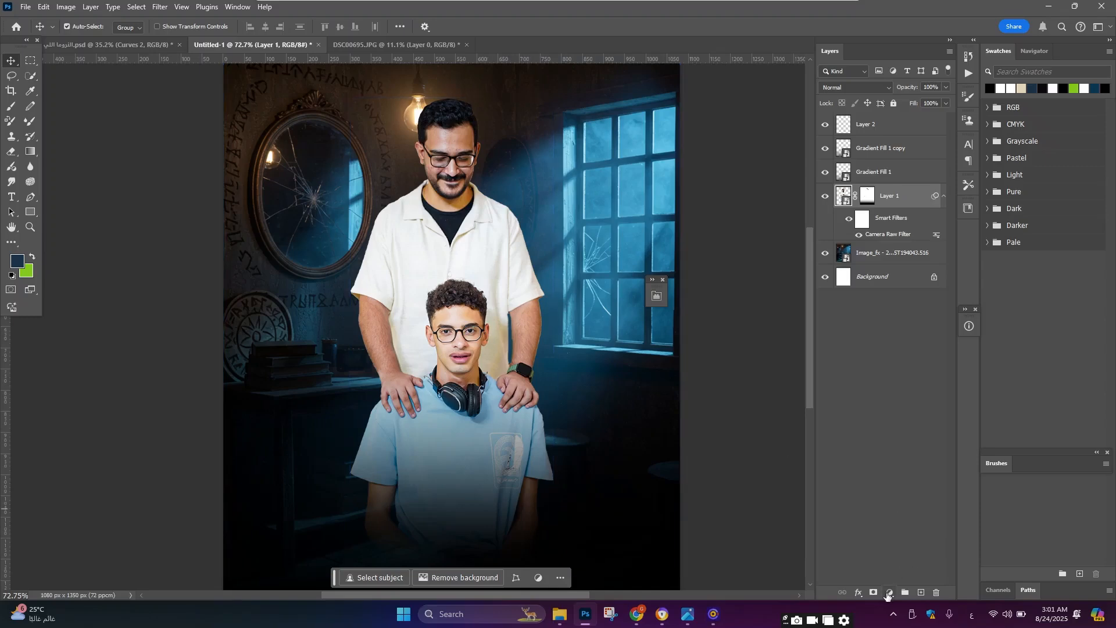
# Step: Add a Color Balance adjustment clipped to the people layer with midtones Cyan-Red -11, Magenta-Green -4, Yellow-Blue +8
pyautogui.click(888, 592)
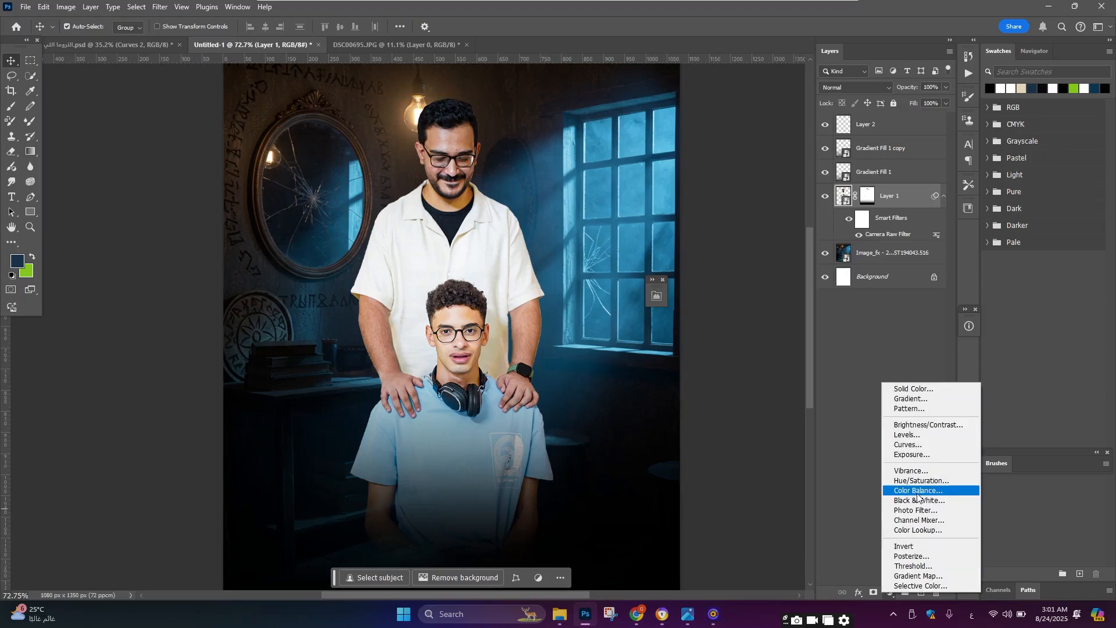
pyautogui.click(917, 491)
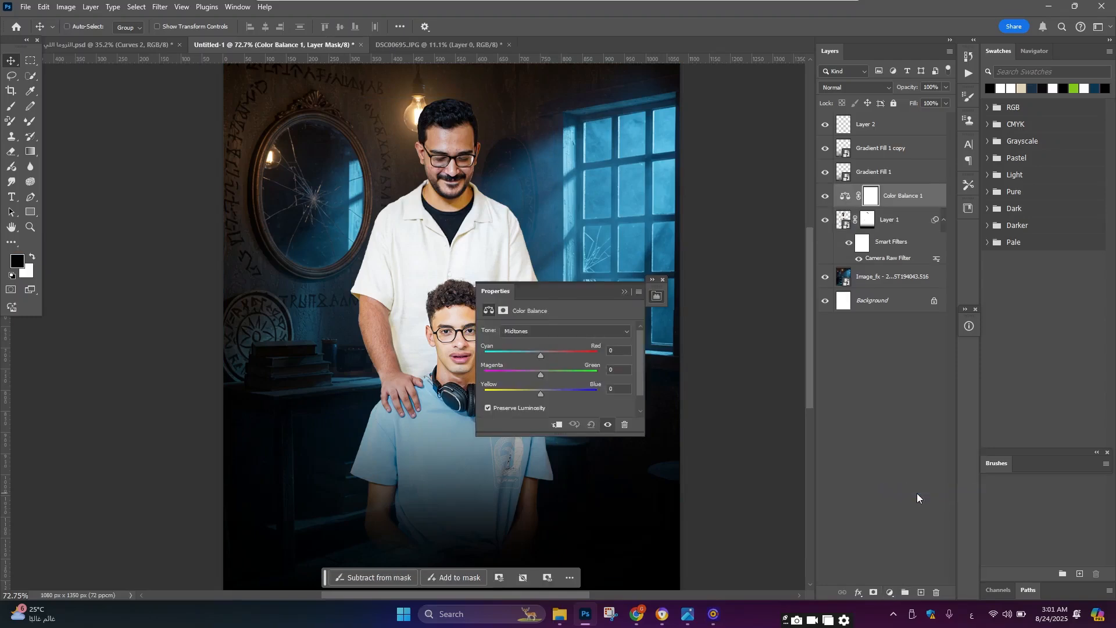
pyautogui.hotkey('ctrl', 'alt', 'g')
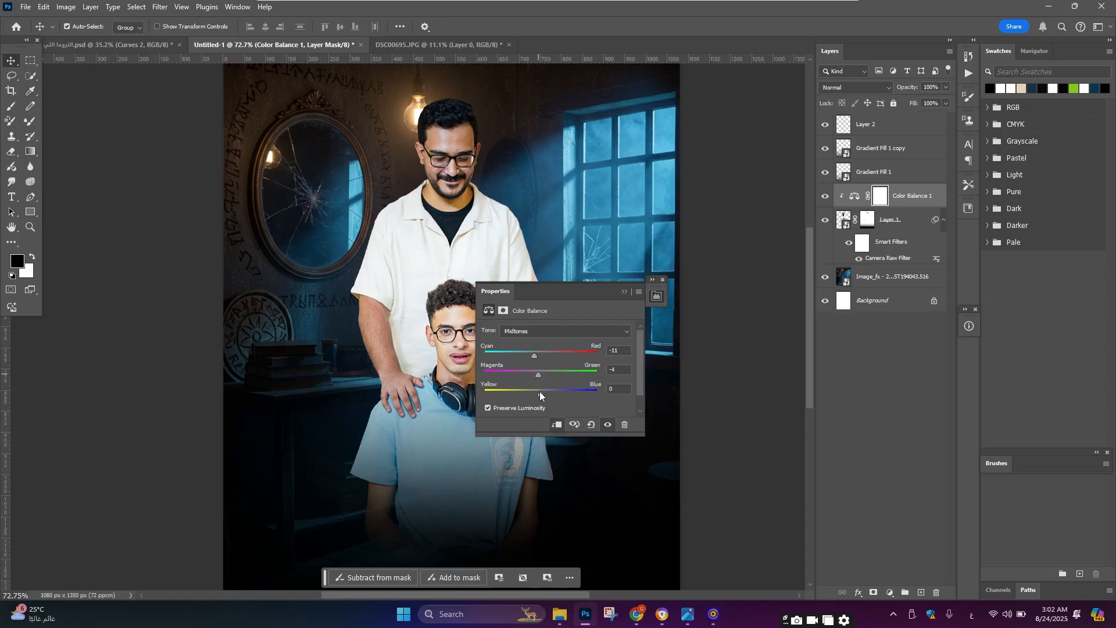
pyautogui.moveTo(540, 395); pyautogui.dragTo(544, 395)
# Step: Set the Color Balance highlights to Cyan-Red -7 and Yellow-Blue +10, then close the properties
pyautogui.click(550, 333)
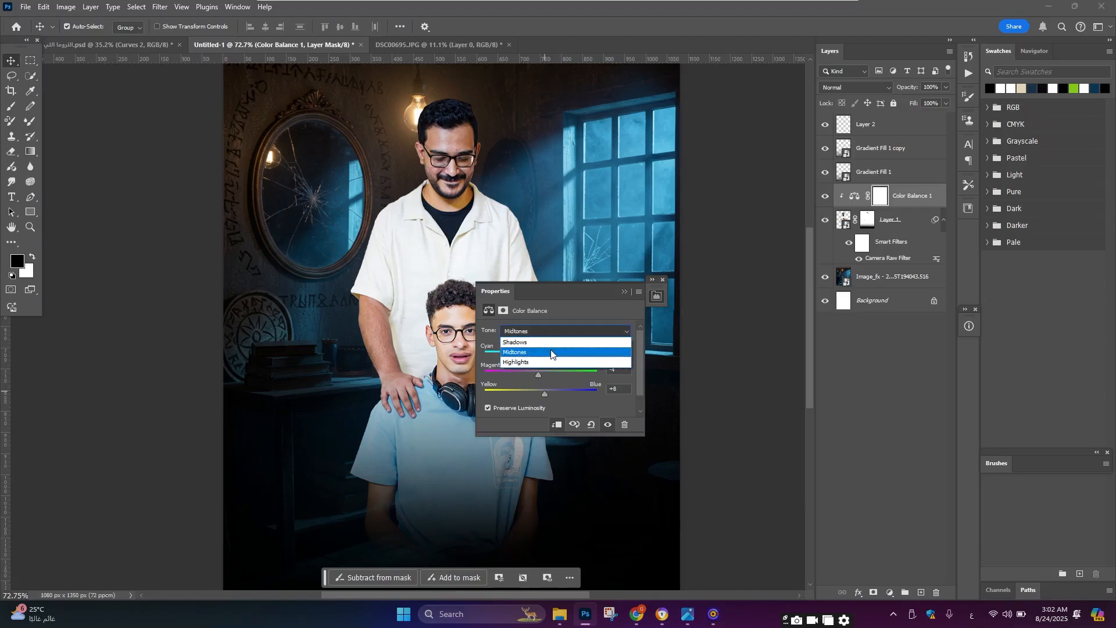
pyautogui.click(541, 357)
pyautogui.moveTo(540, 357); pyautogui.dragTo(537, 358)
pyautogui.moveTo(540, 394); pyautogui.dragTo(546, 396)
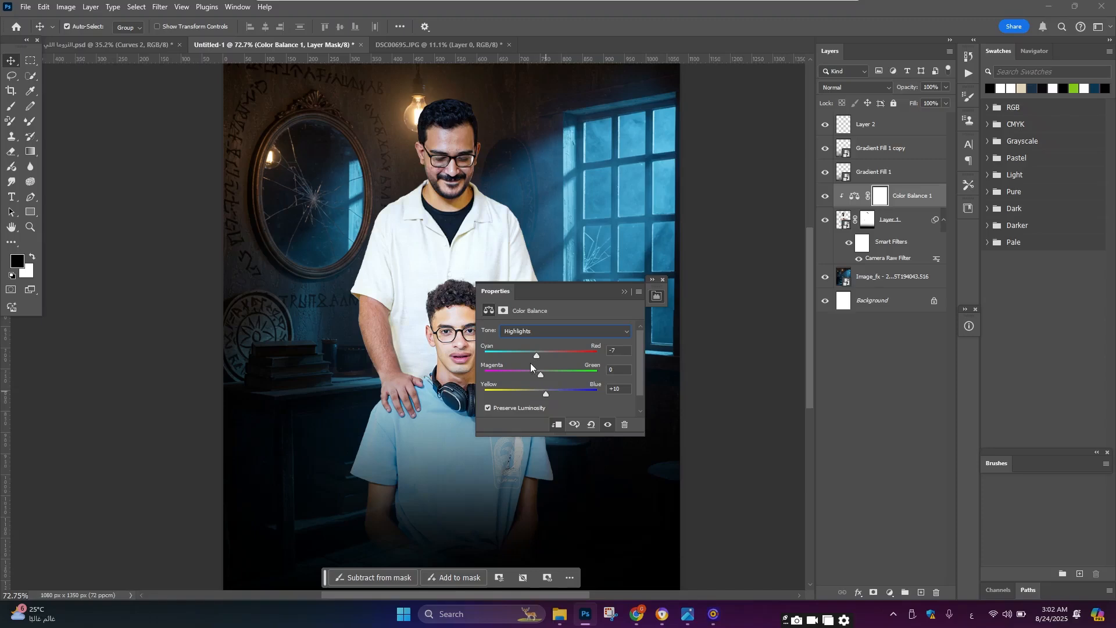
pyautogui.click(625, 292)
# Step: Toggle the Color Balance layer's visibility to compare the effect on the people
pyautogui.click(825, 198)
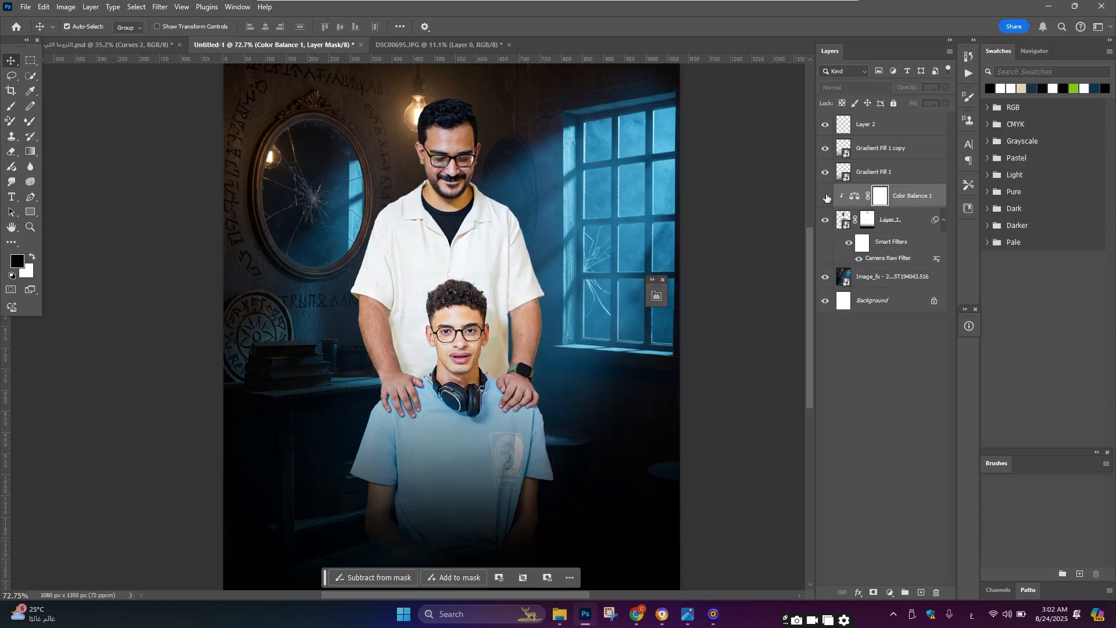
pyautogui.click(826, 197)
pyautogui.click(462, 338)
pyautogui.scroll(-1, 462, 337)
pyautogui.scroll(2, 462, 334)
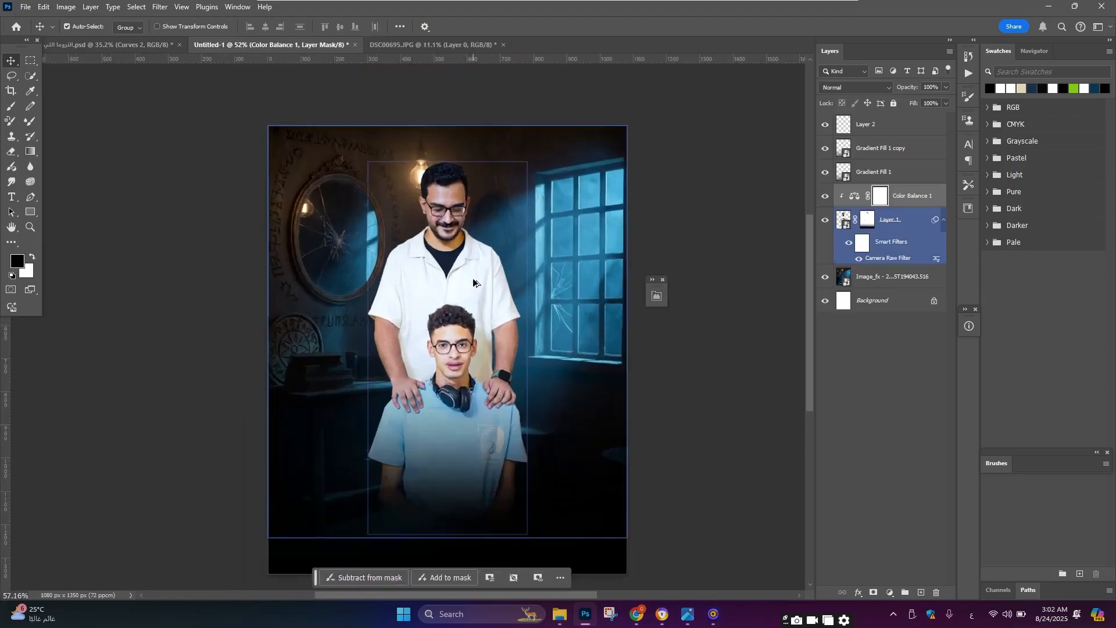
pyautogui.scroll(-3, 471, 314)
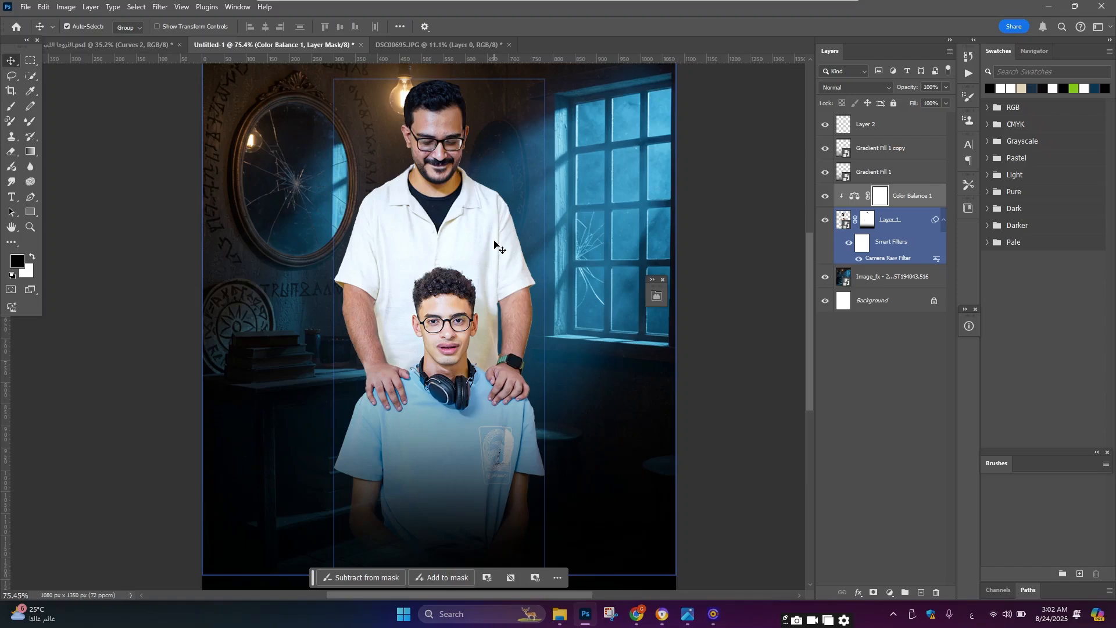
# Step: Add a Curves adjustment above the people layer, duplicate it and clip the copy to the people layer
pyautogui.keyDown('ctrl'); pyautogui.click(864, 233); pyautogui.keyUp('ctrl')
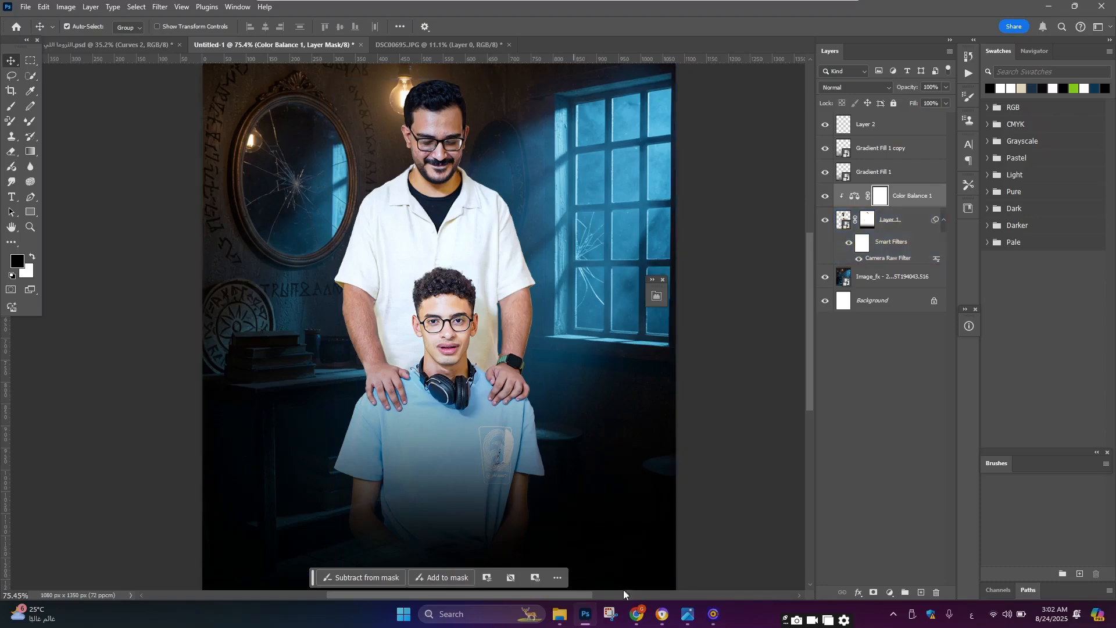
pyautogui.keyDown('ctrl'); pyautogui.click(864, 234); pyautogui.keyUp('ctrl')
pyautogui.keyDown('ctrl'); pyautogui.click(887, 226); pyautogui.keyUp('ctrl')
pyautogui.click(888, 226)
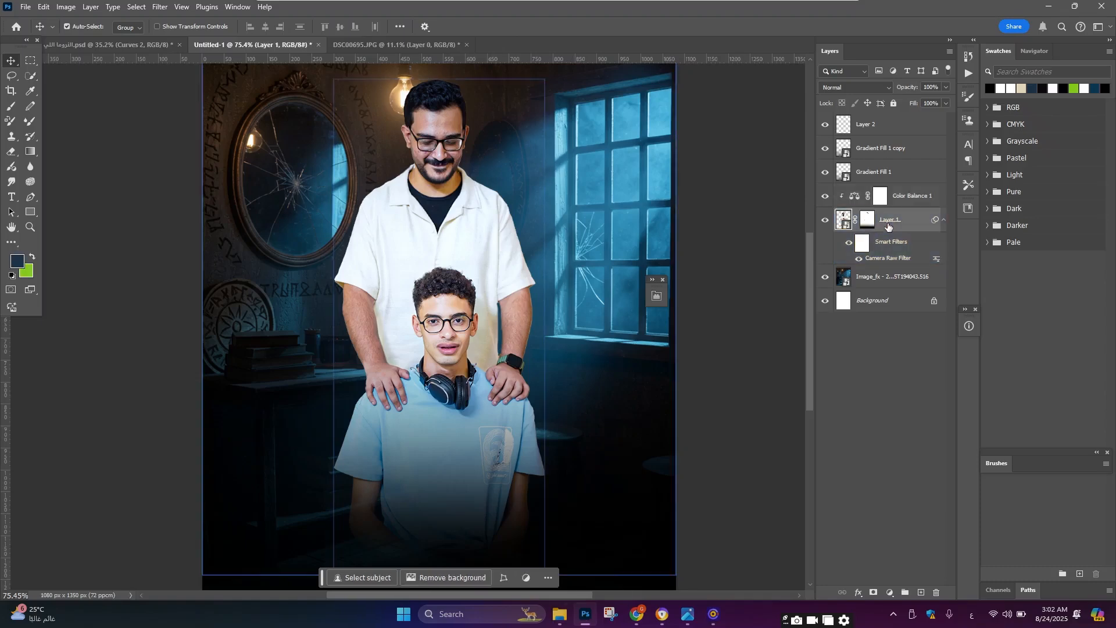
pyautogui.click(893, 592)
pyautogui.click(909, 442)
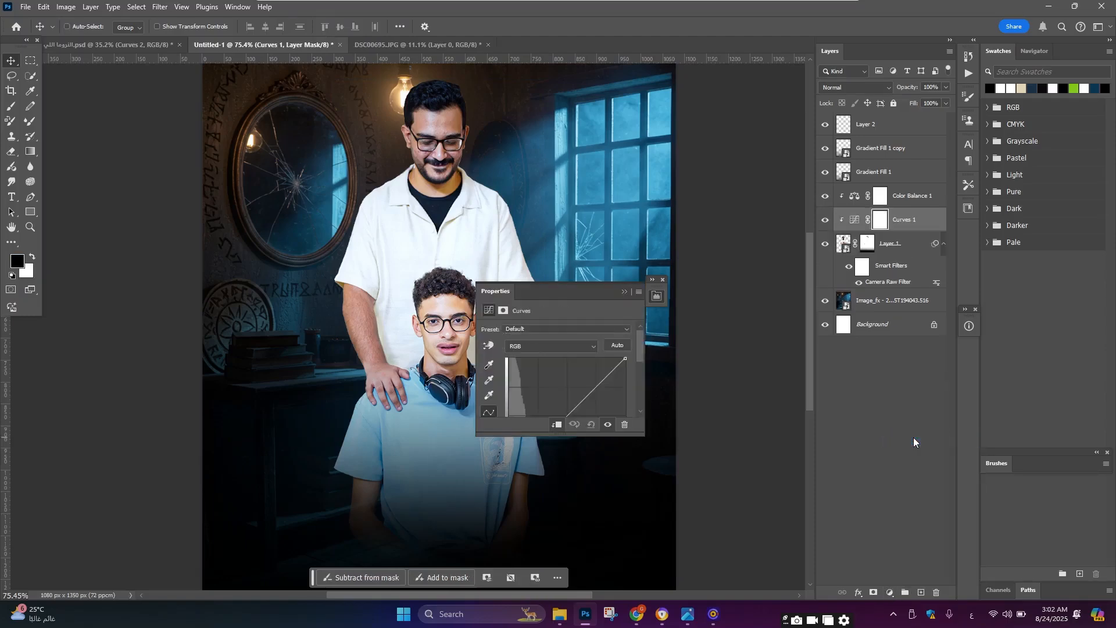
pyautogui.hotkey('ctrl', 'j')
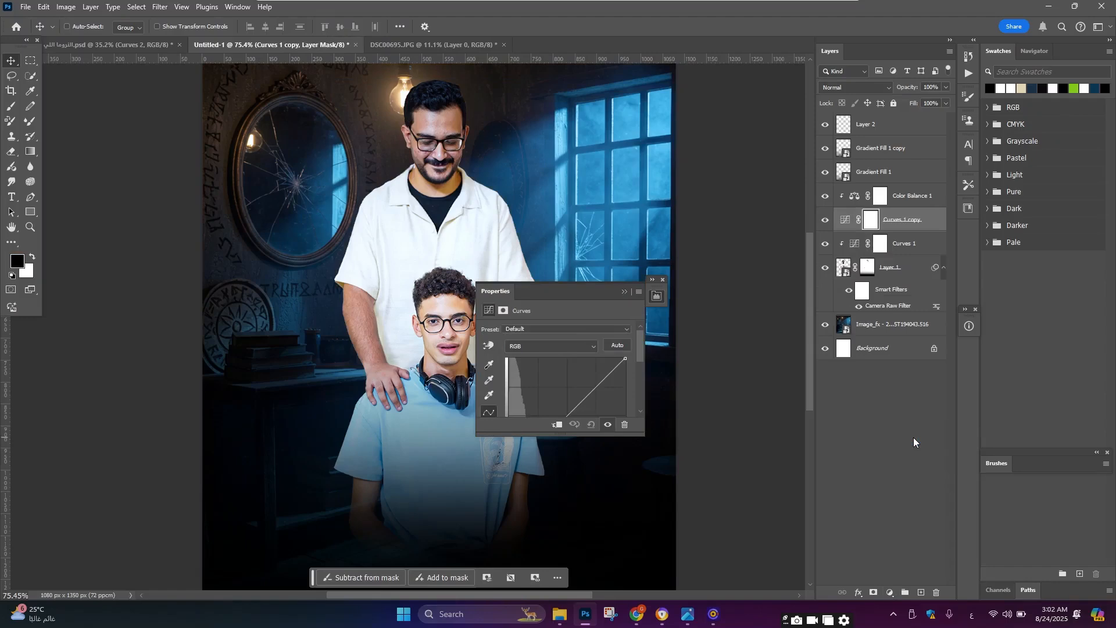
pyautogui.hotkey('ctrl', 'alt', 'g')
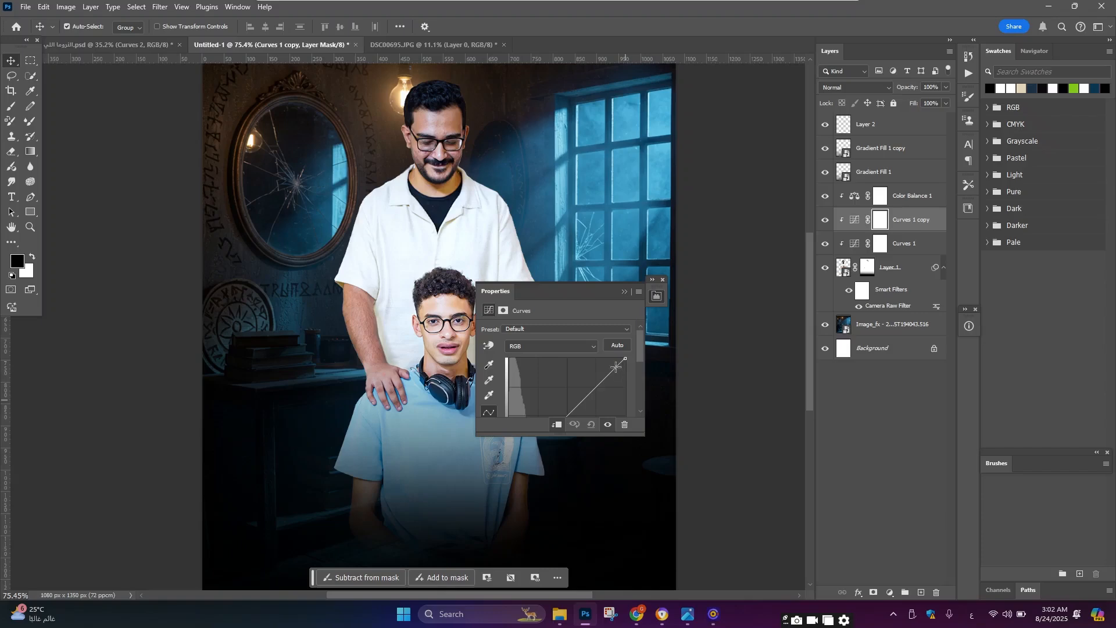
# Step: Rename the lower Curves layer تعميق and the duplicate تفتيح copy
pyautogui.scroll(-2, 727, 326)
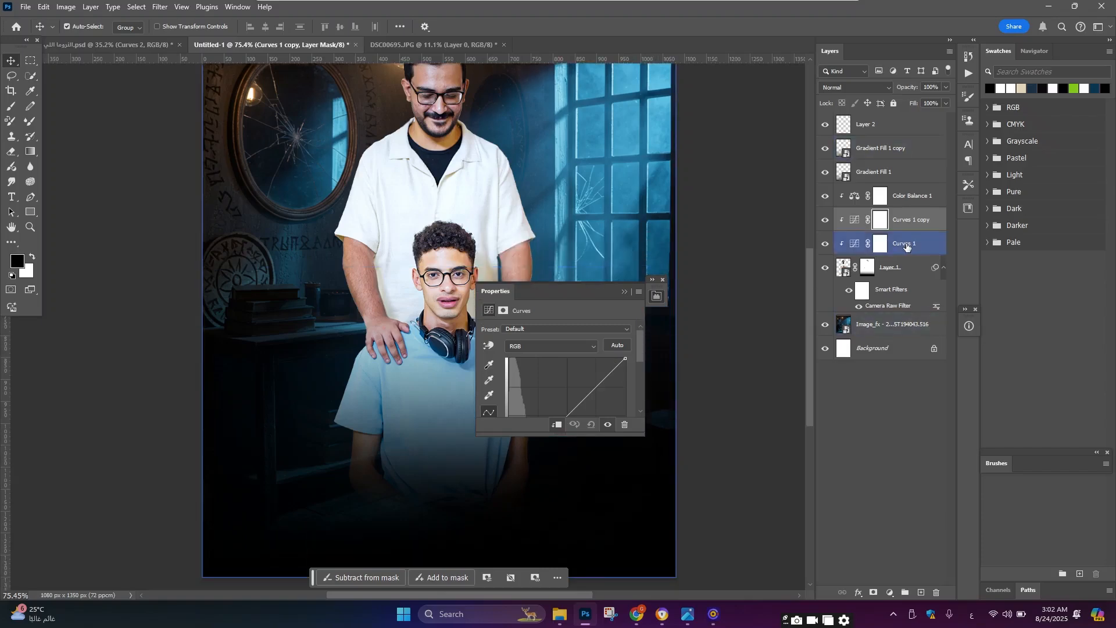
pyautogui.click(921, 244)
pyautogui.doubleClick(913, 244)
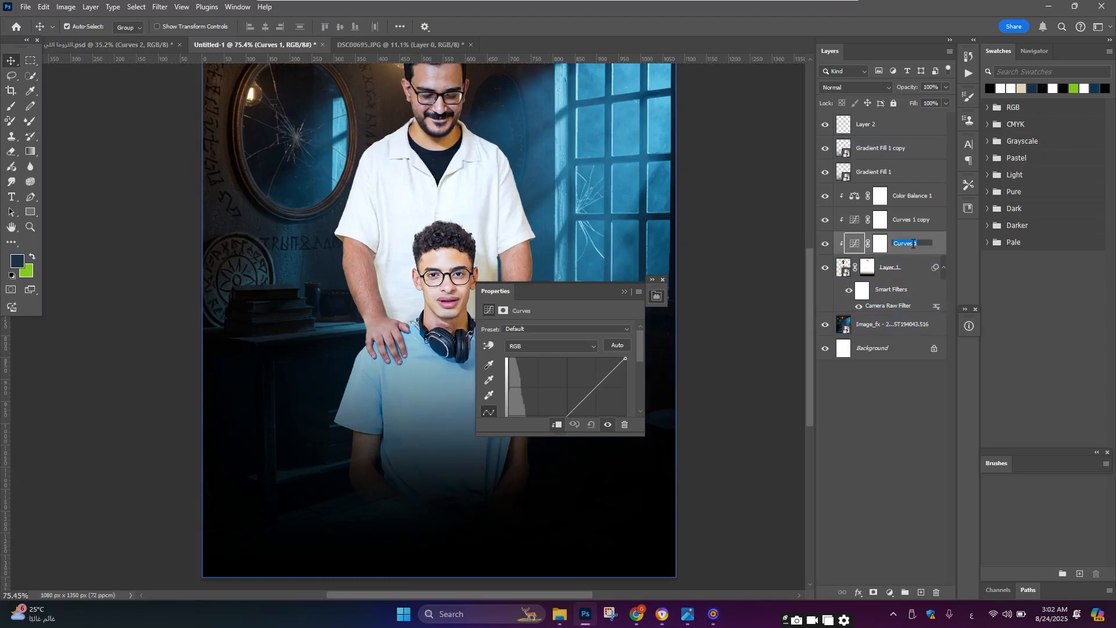
pyautogui.press('BackSpace')
pyautogui.write('تعميق')
pyautogui.press('Return')
pyautogui.click(914, 219)
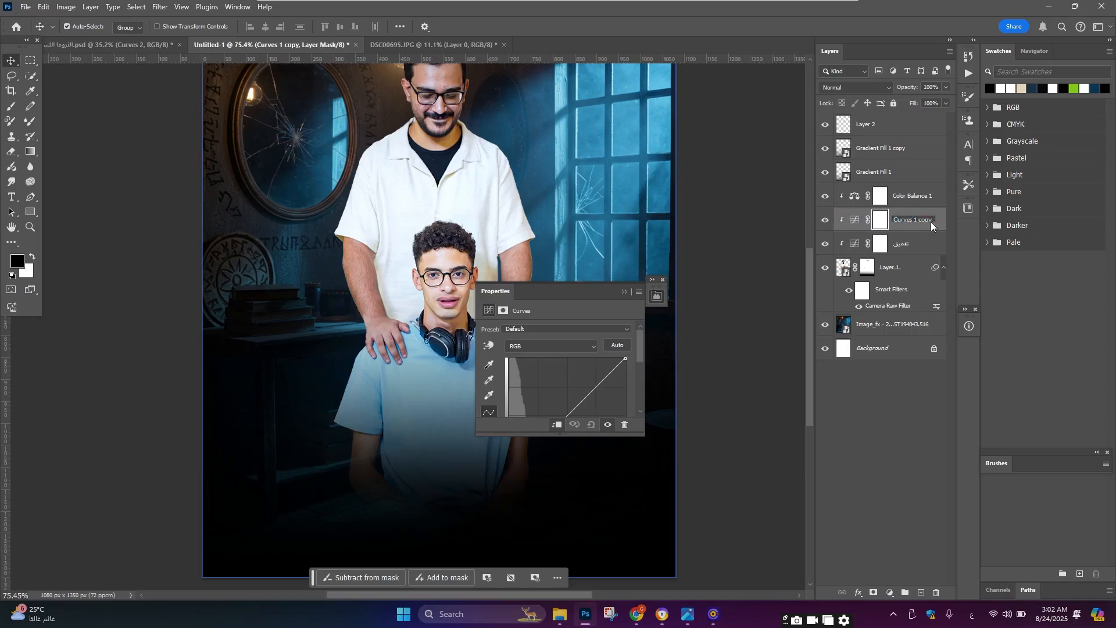
pyautogui.doubleClick(904, 218)
pyautogui.write('تفتيح1')
pyautogui.press('Return')
# Step: On the تفتيح copy curve, move the white point to input 191, raise input 99 to output 146, and invert its mask
pyautogui.scroll(-2, 587, 357)
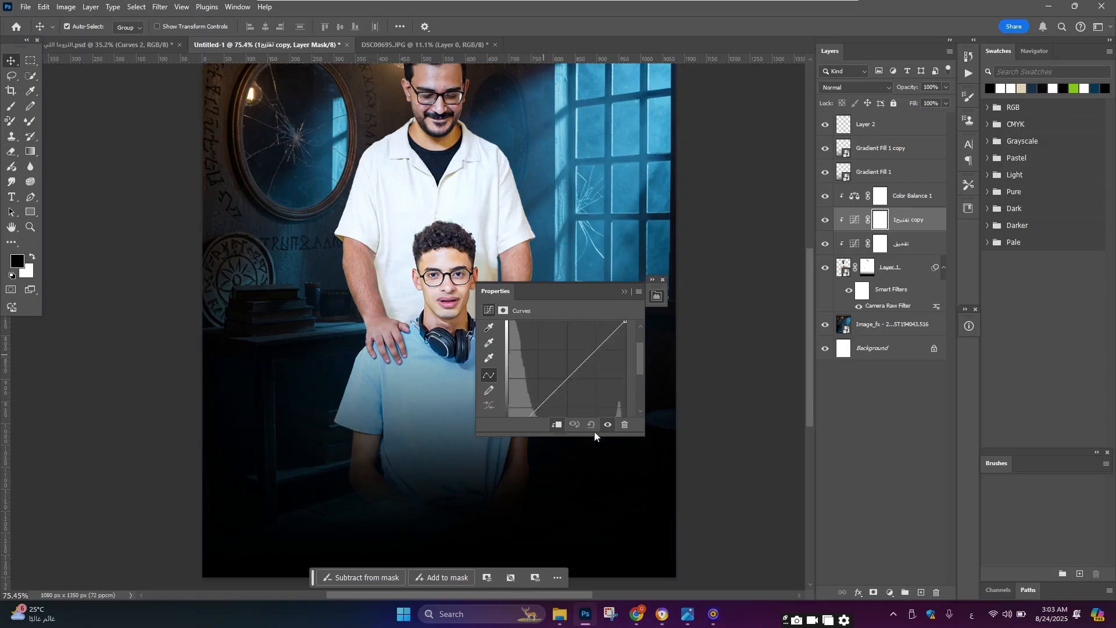
pyautogui.moveTo(594, 435); pyautogui.dragTo(594, 501)
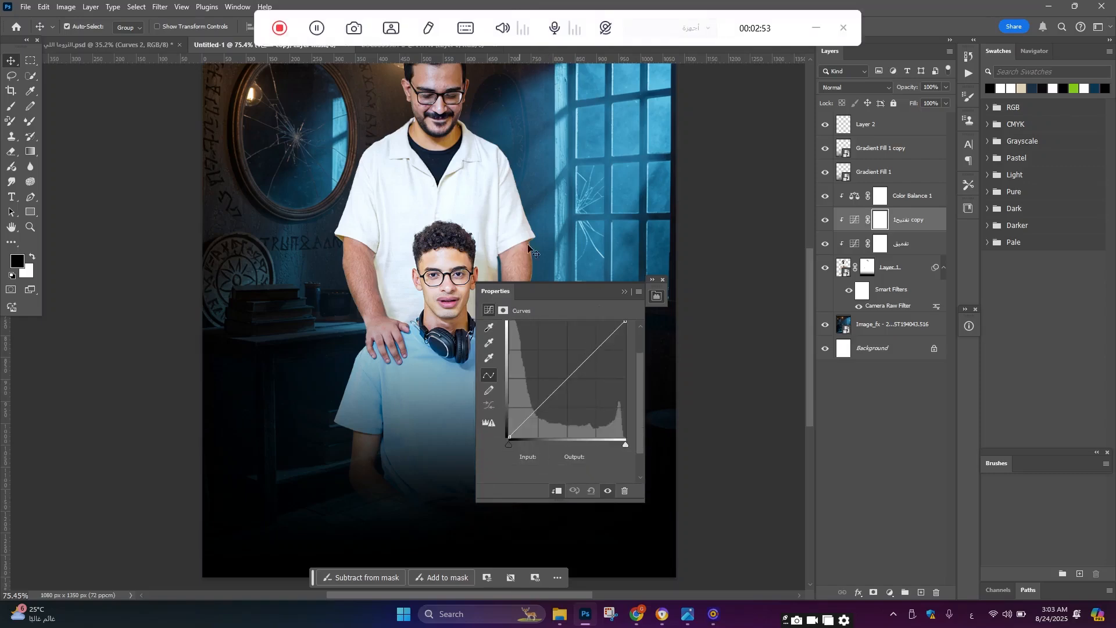
pyautogui.scroll(1, 624, 335)
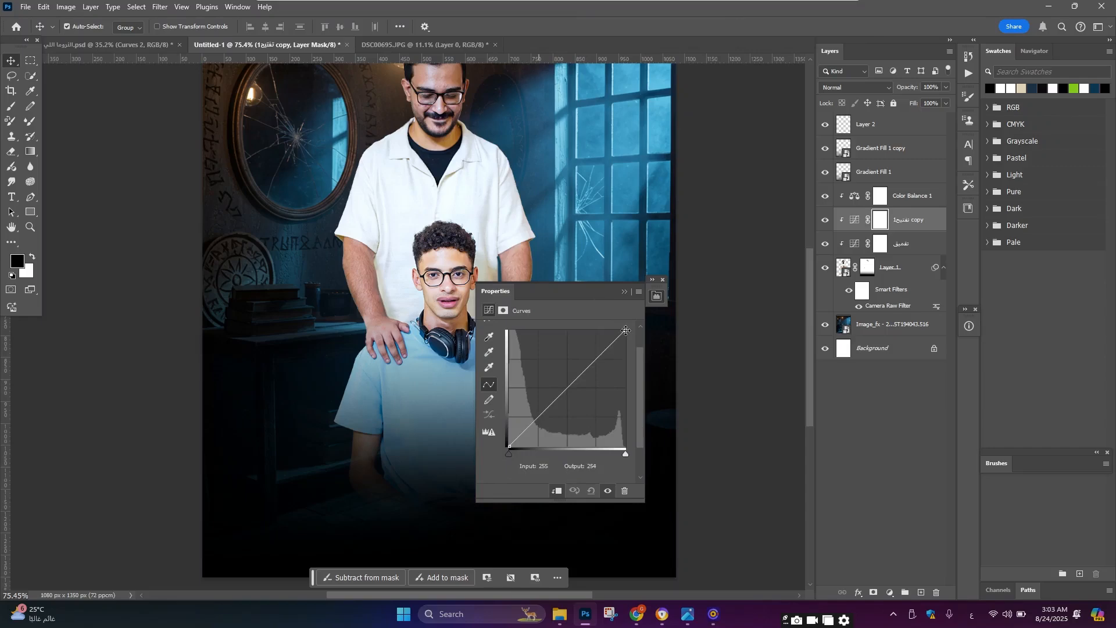
pyautogui.moveTo(625, 330); pyautogui.dragTo(596, 327)
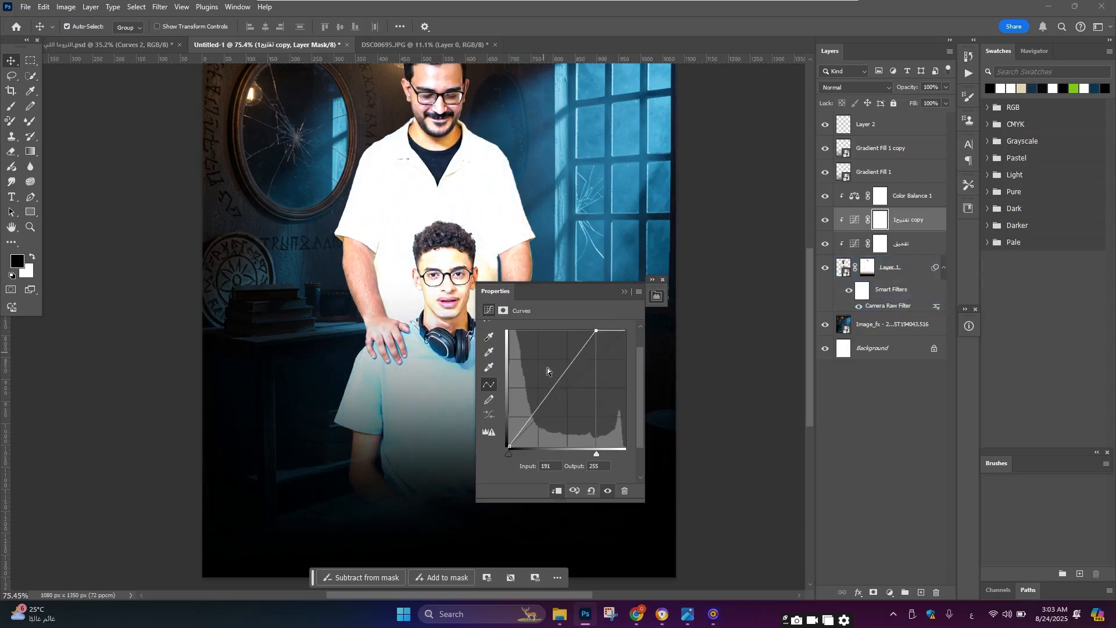
pyautogui.moveTo(552, 387); pyautogui.dragTo(550, 379)
pyautogui.hotkey('ctrl', 'i')
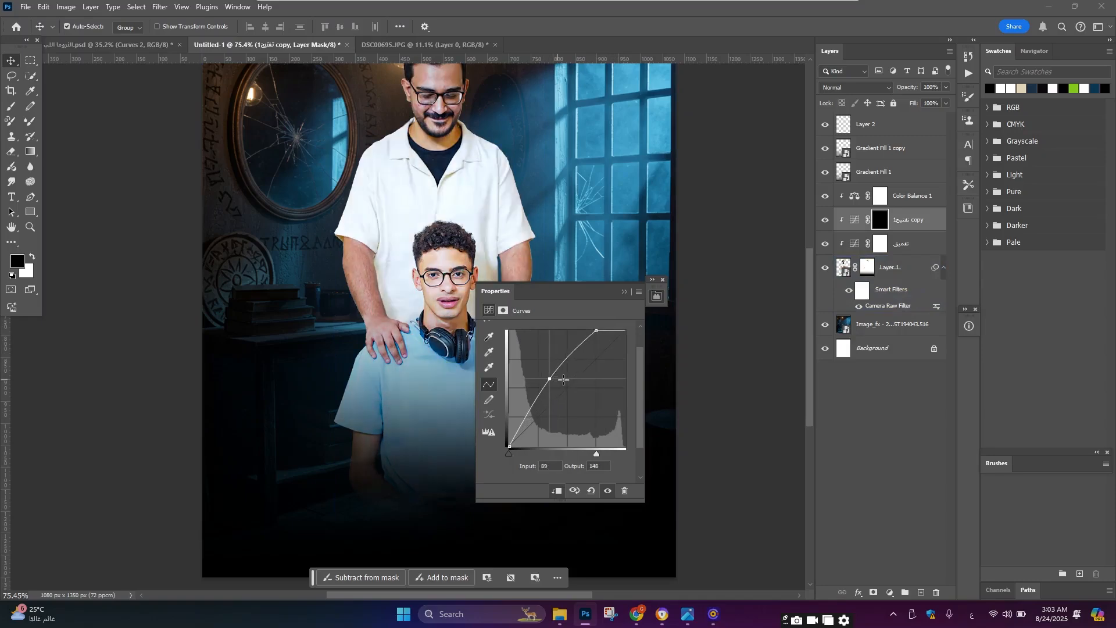
# Step: On the تعميق curve, lower the white point to output 137, pull input 141 down to output 50, and invert its mask
pyautogui.click(873, 244)
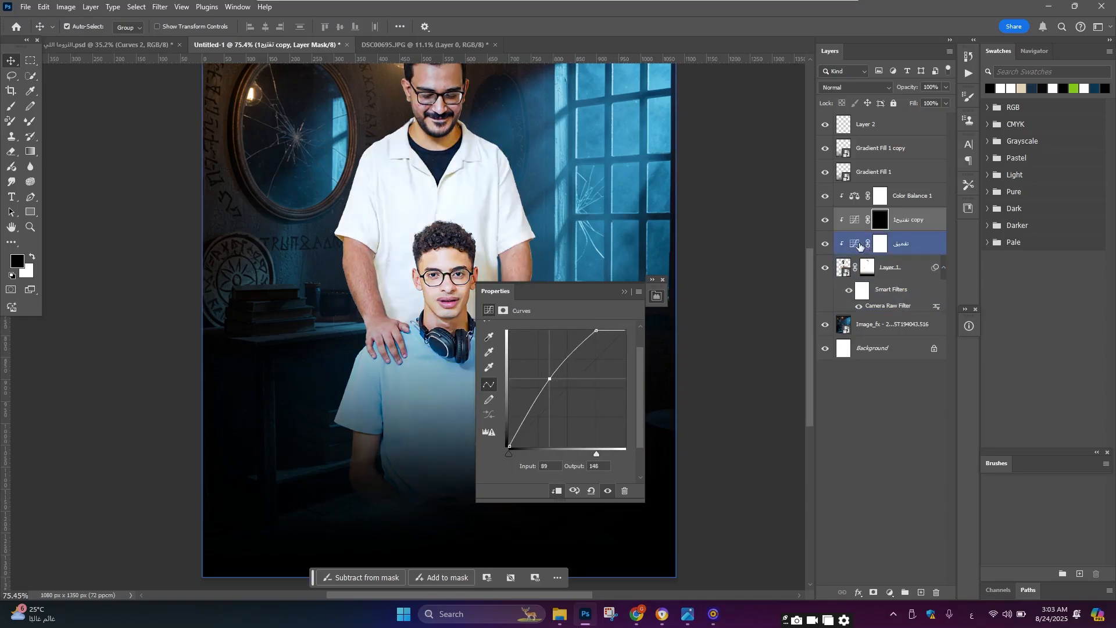
pyautogui.click(860, 245)
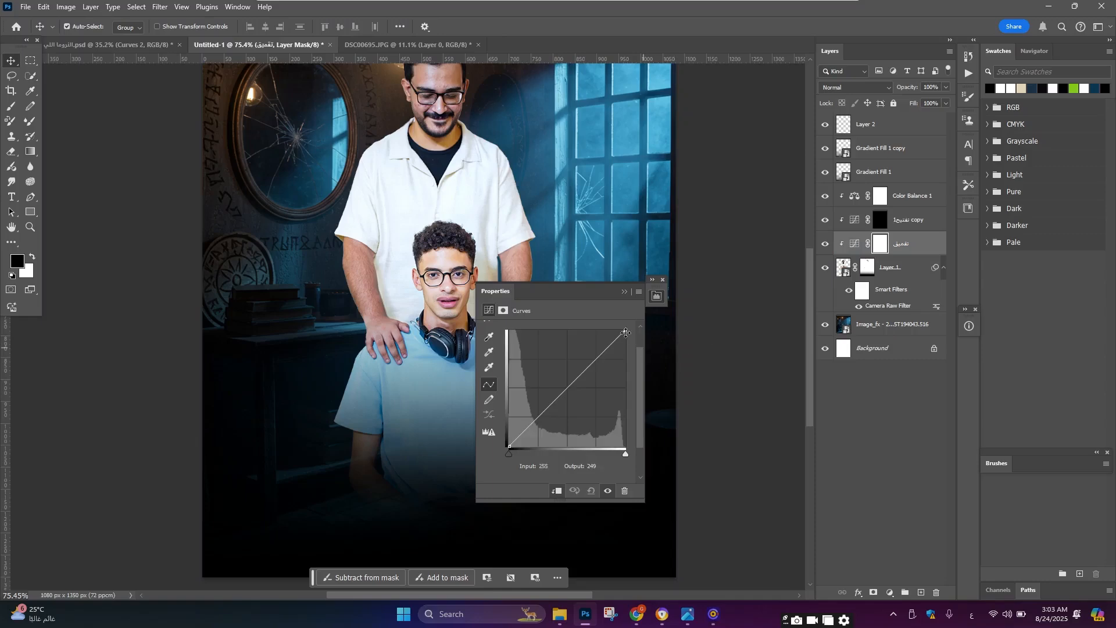
pyautogui.moveTo(625, 332); pyautogui.dragTo(628, 388)
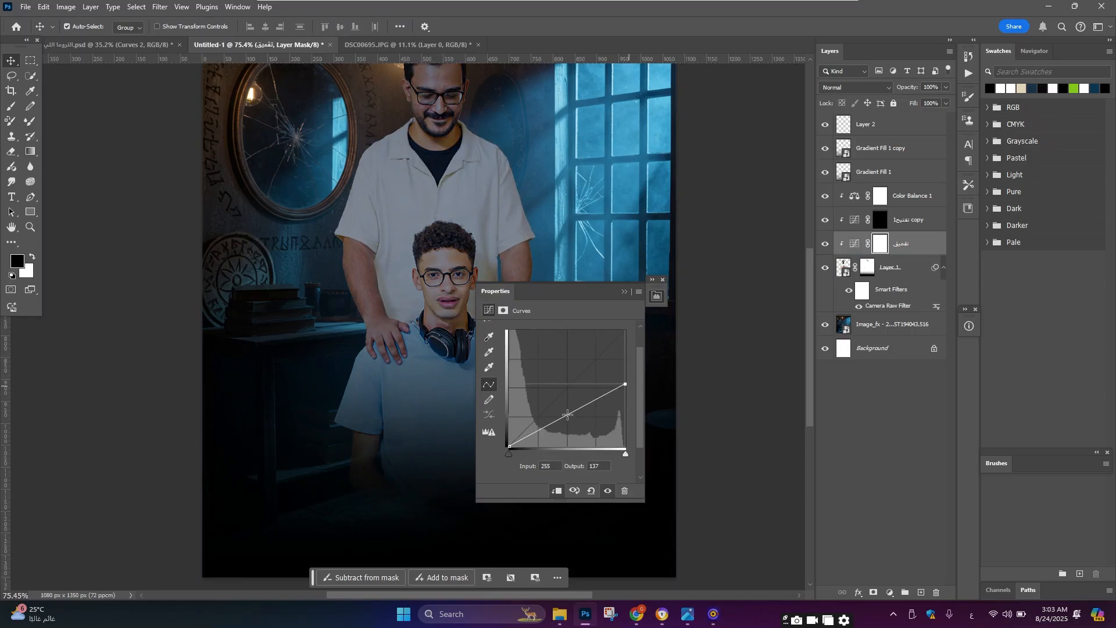
pyautogui.moveTo(567, 414); pyautogui.dragTo(573, 423)
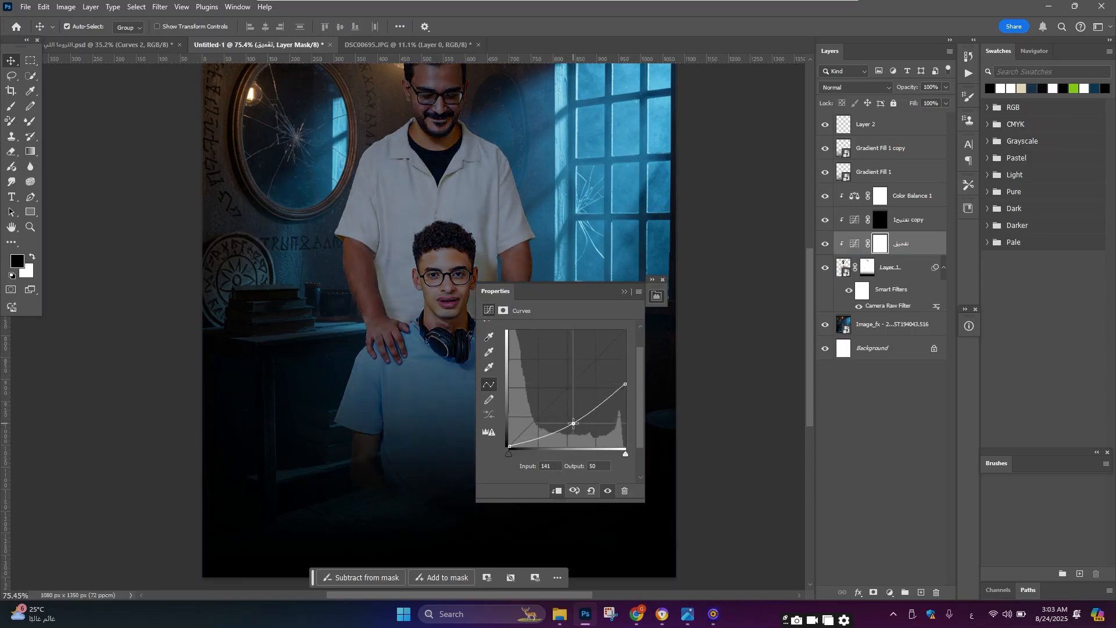
pyautogui.hotkey('ctrl', 'i')
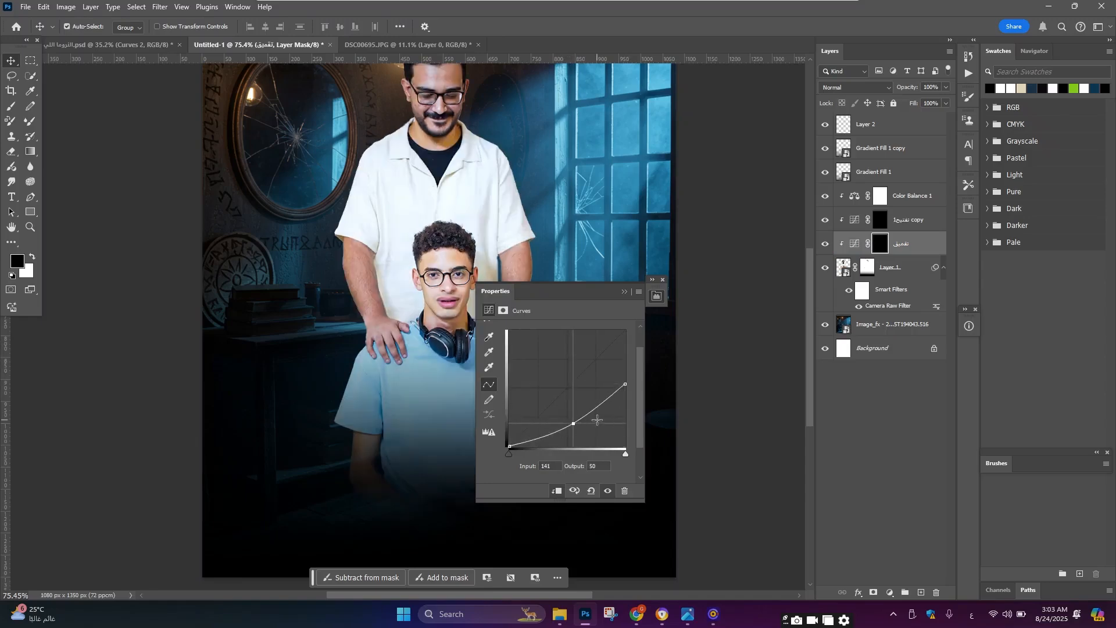
# Step: Set up a soft round brush at 32% opacity with white foreground and paint the تعميق mask along the boy's face contours
pyautogui.click(11, 105)
pyautogui.click(83, 33)
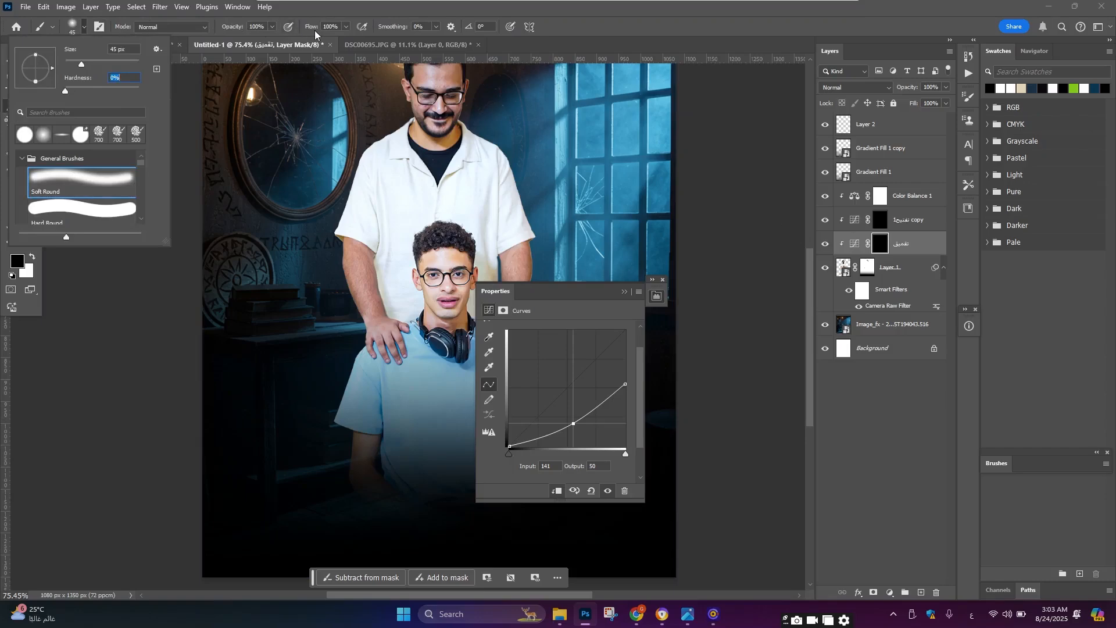
pyautogui.moveTo(317, 33); pyautogui.dragTo(200, 44)
pyautogui.scroll(-3, 309, 215)
pyautogui.scroll(6, 139, 234)
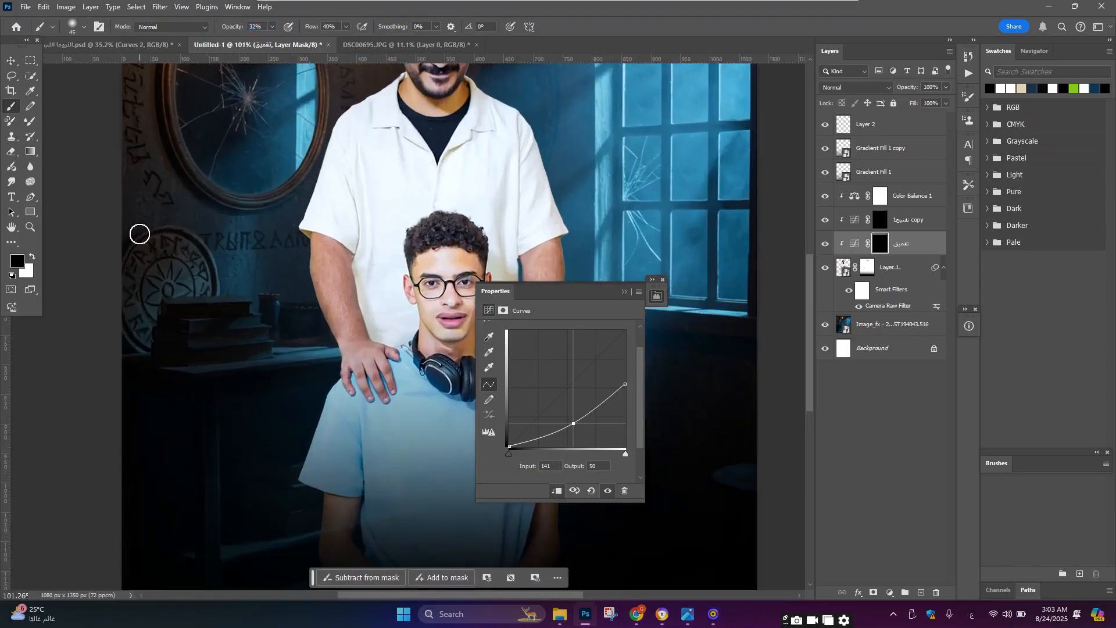
pyautogui.press('x')
pyautogui.click(624, 291)
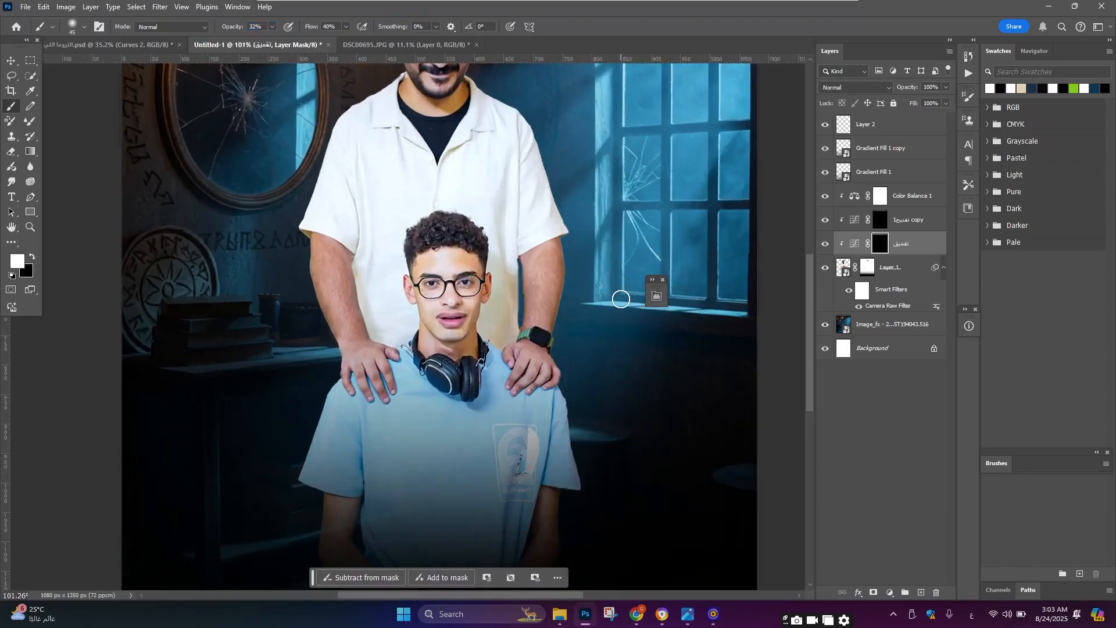
pyautogui.press('[')
pyautogui.press('[')
pyautogui.press('[')
pyautogui.press('[')
pyautogui.press('[')
pyautogui.scroll(6, 476, 316)
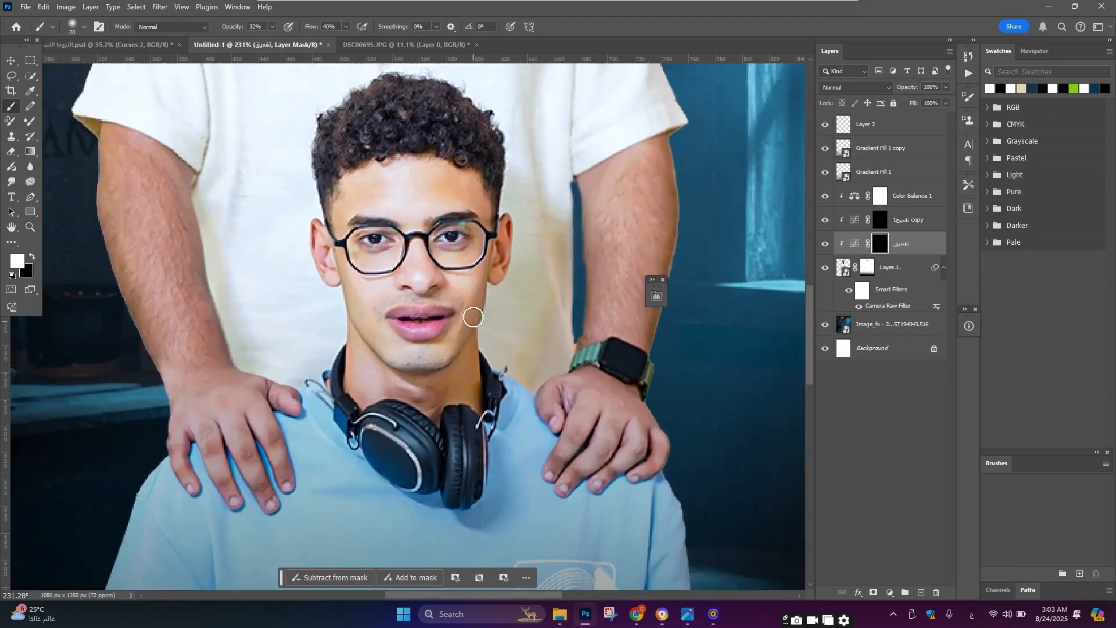
pyautogui.scroll(1, 474, 319)
pyautogui.press(']')
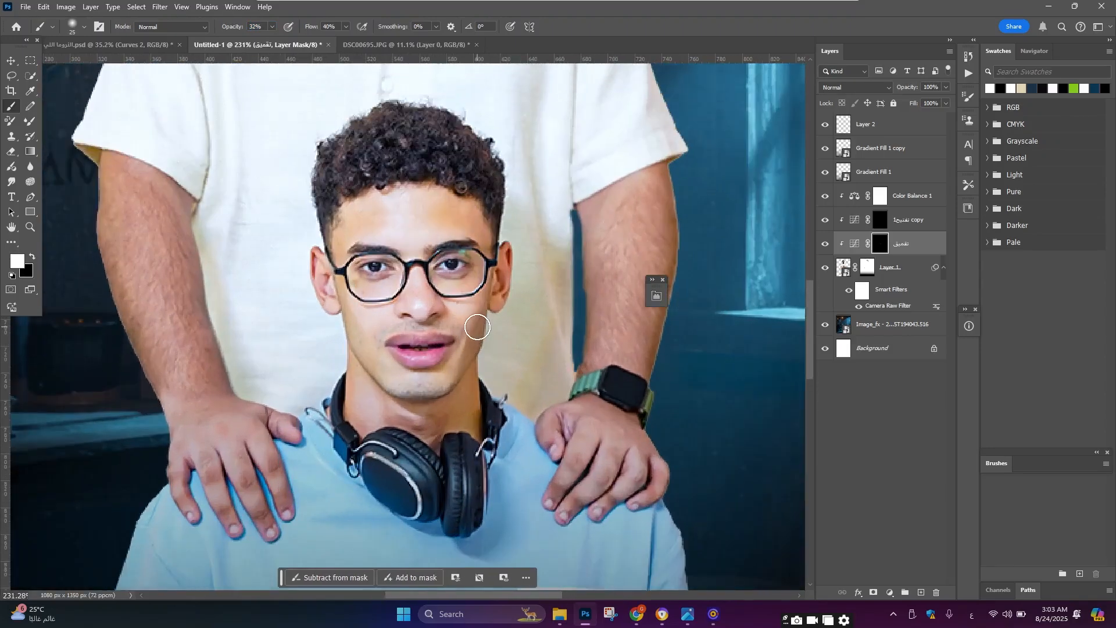
pyautogui.press(']')
pyautogui.press(']')
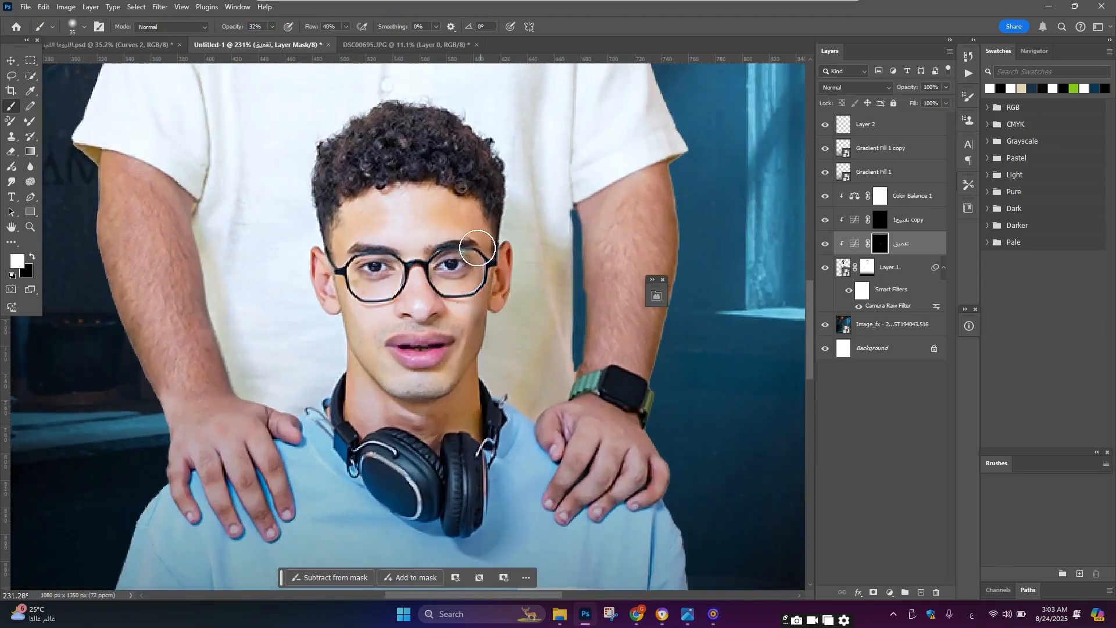
# Step: Continue painting the تعميق mask around the boy's hair, forehead, nose and cheeks, adjusting the brush size as needed
pyautogui.scroll(-1, 477, 219)
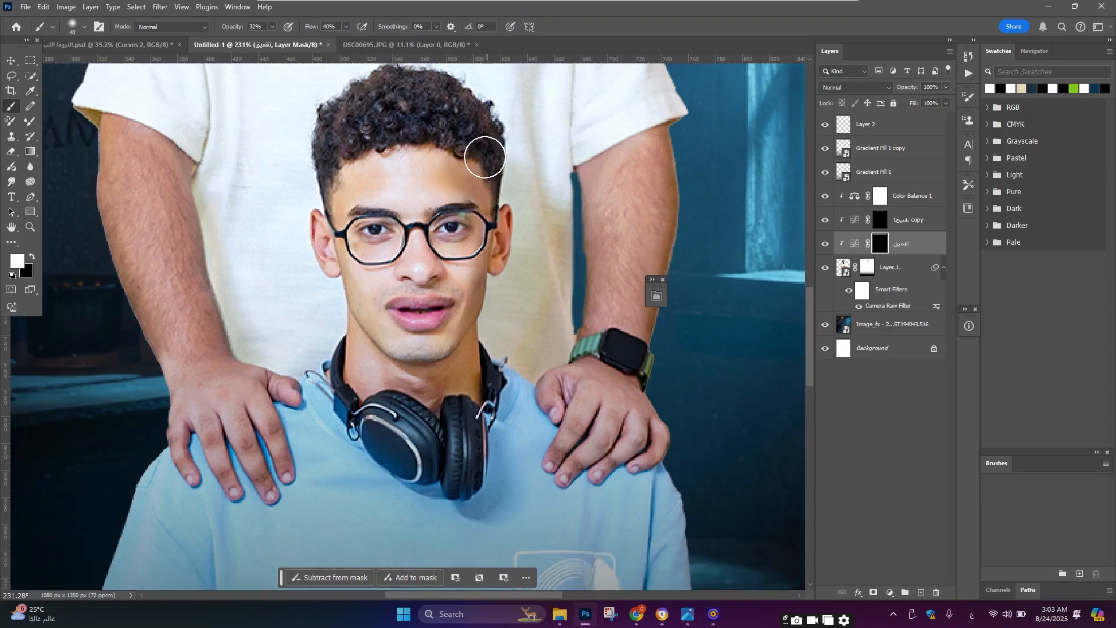
pyautogui.press(']')
pyautogui.press(']')
pyautogui.press(']')
pyautogui.scroll(1, 380, 130)
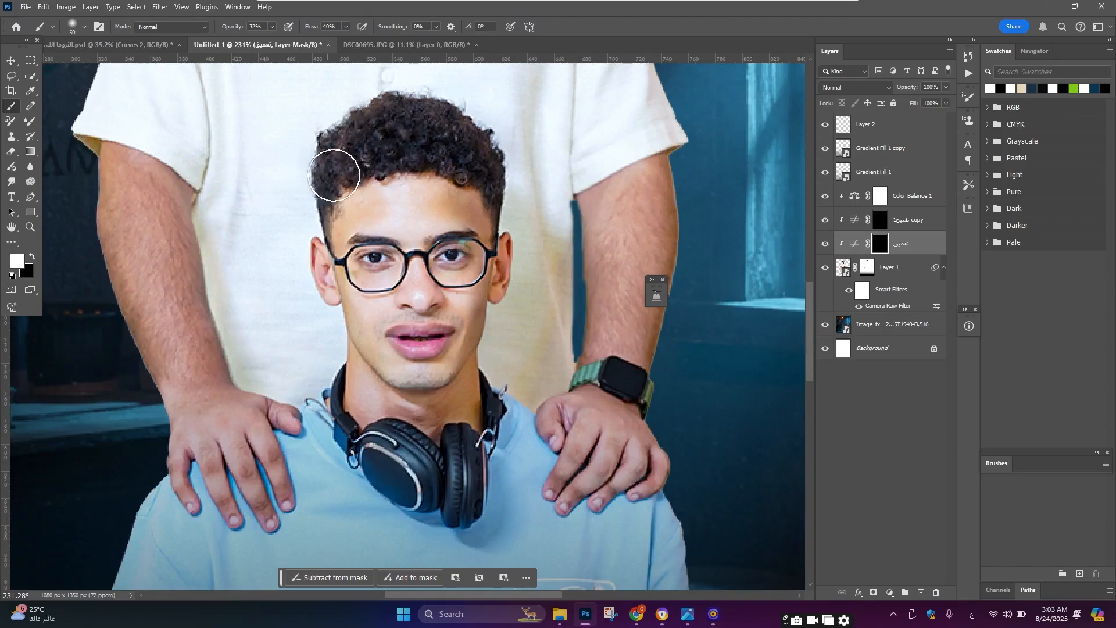
pyautogui.scroll(-1, 377, 175)
pyautogui.press('[')
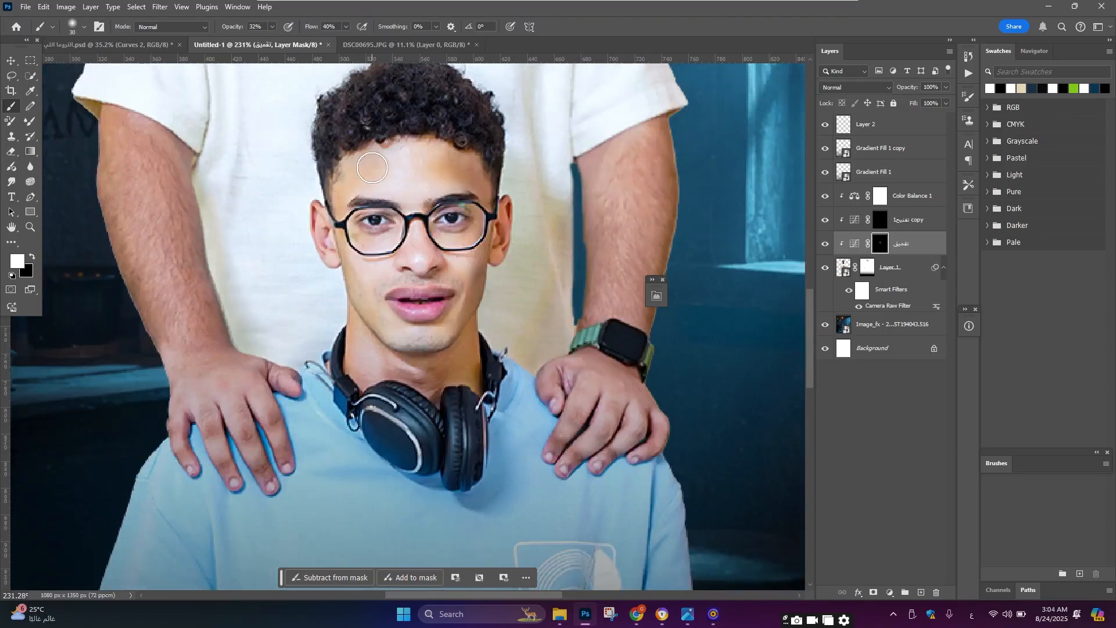
pyautogui.press('[')
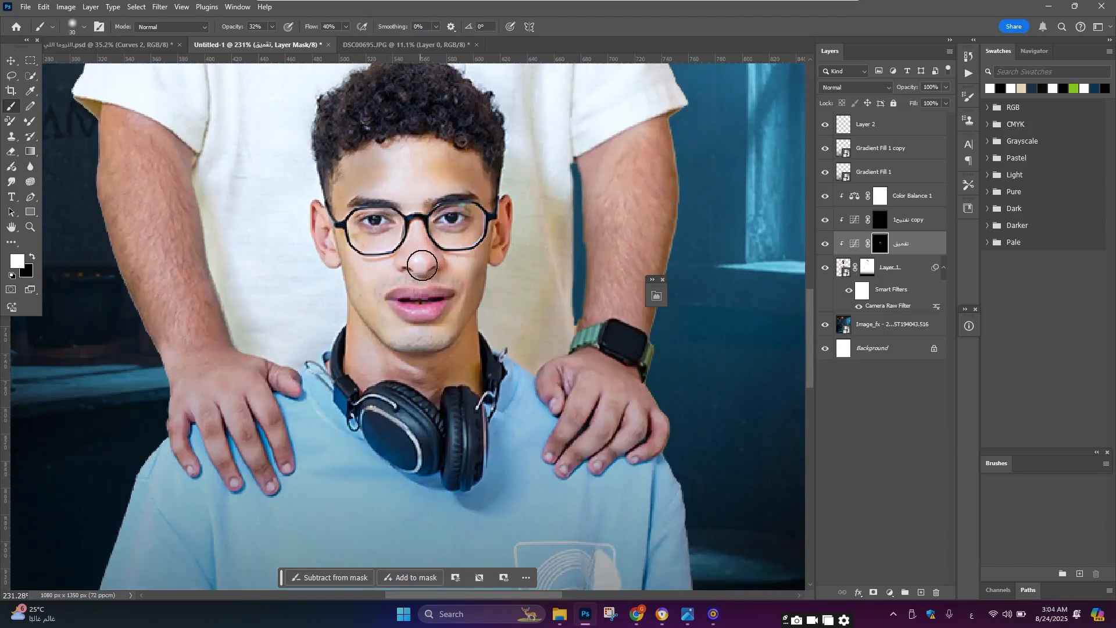
pyautogui.press('[')
pyautogui.press('[')
pyautogui.press('[')
pyautogui.press('[')
pyautogui.press('[')
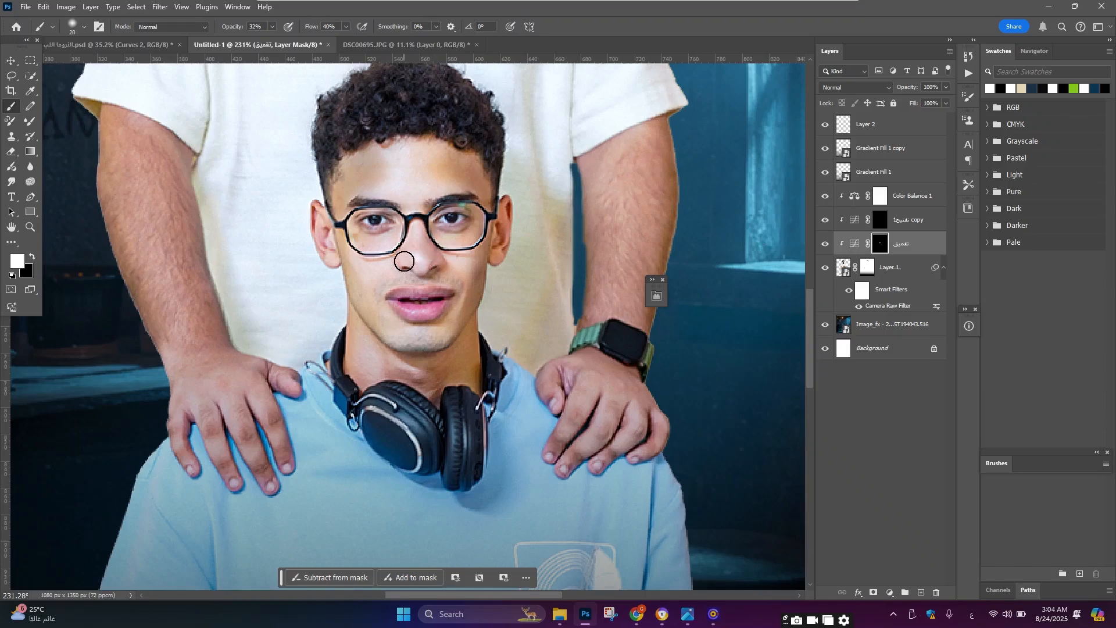
pyautogui.press(']')
pyautogui.press(']')
pyautogui.scroll(1, 390, 273)
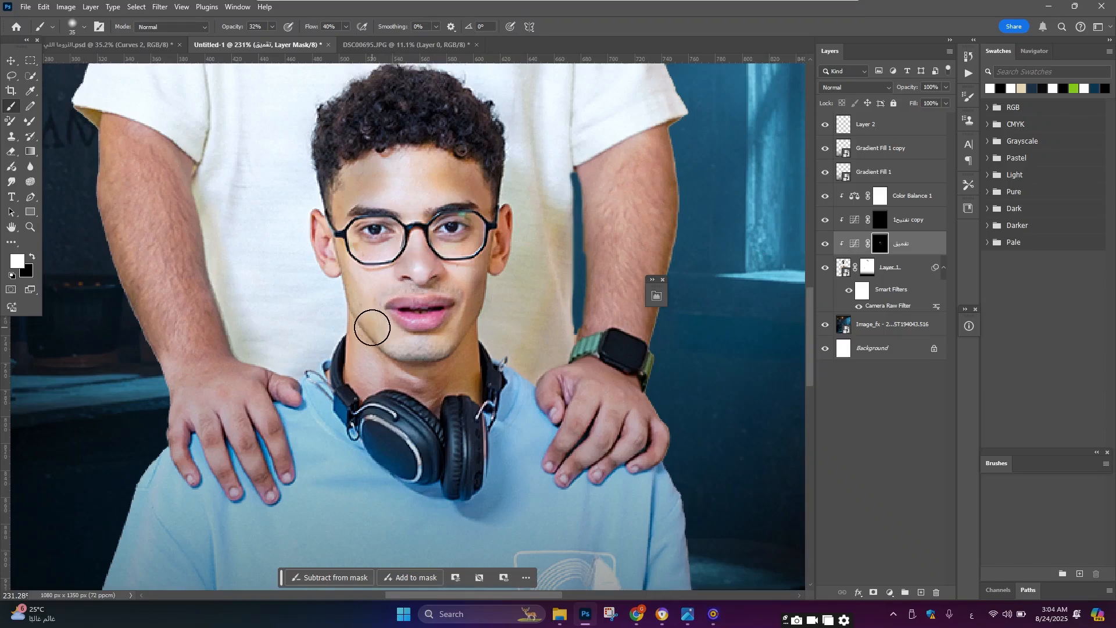
pyautogui.press(']')
pyautogui.press('[')
pyautogui.press('[')
pyautogui.press('[')
pyautogui.press('[')
pyautogui.press('[')
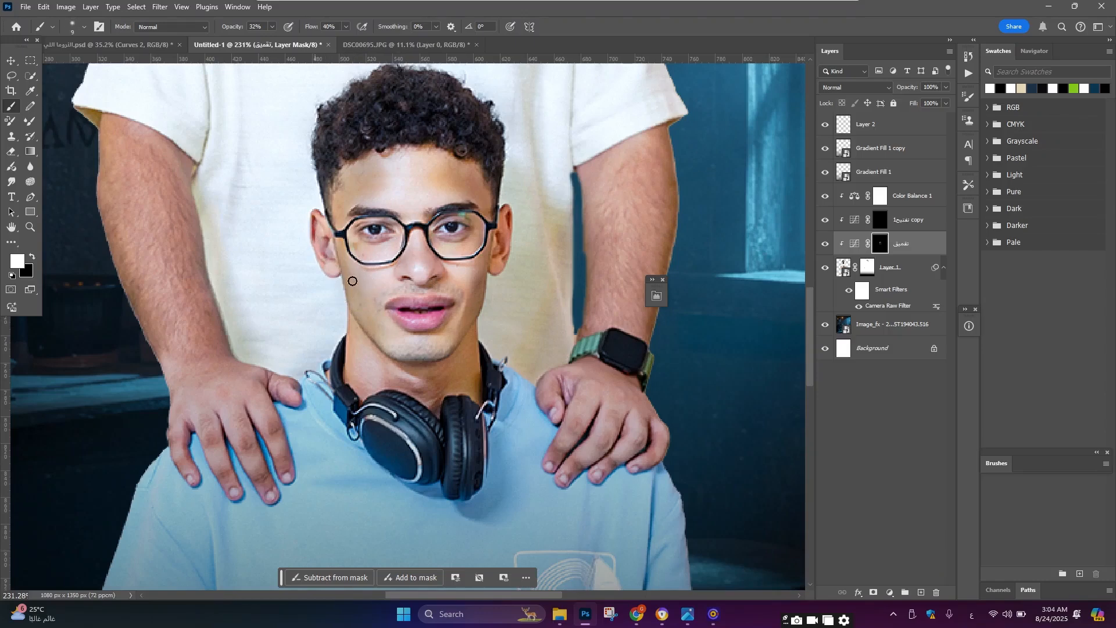
# Step: Paint the تعميق mask around the boy's neck, headphones, glasses and lips with smaller and larger brush sizes
pyautogui.scroll(-3, 352, 280)
pyautogui.press(']')
pyautogui.press(']')
pyautogui.press(']')
pyautogui.press(']')
pyautogui.press(']')
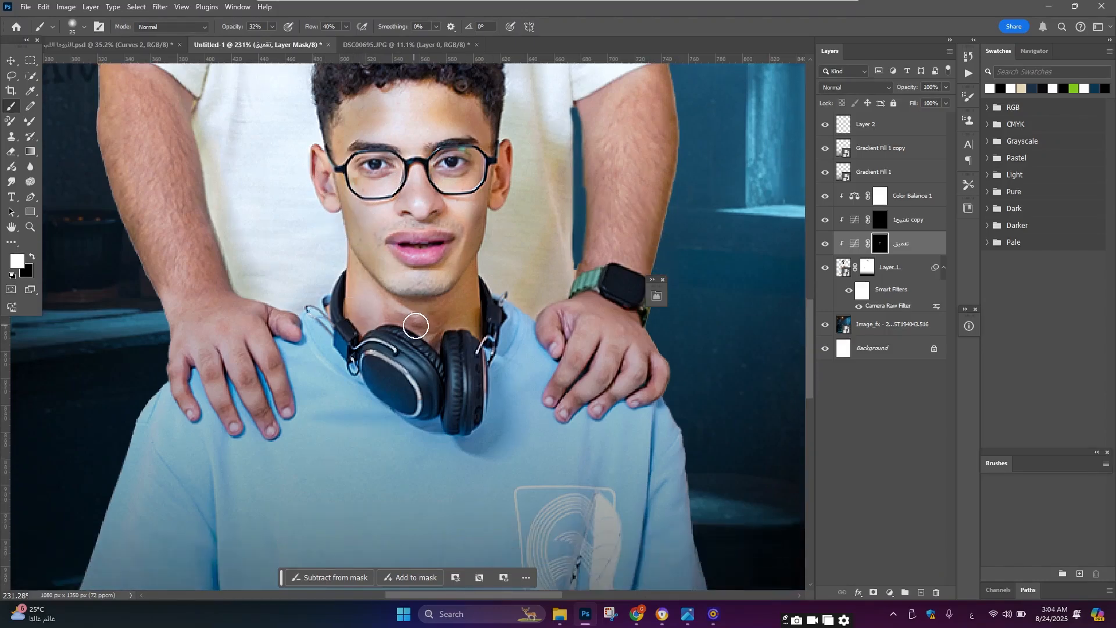
pyautogui.press('[')
pyautogui.press('[')
pyautogui.press('[')
pyautogui.press('[')
pyautogui.press('[')
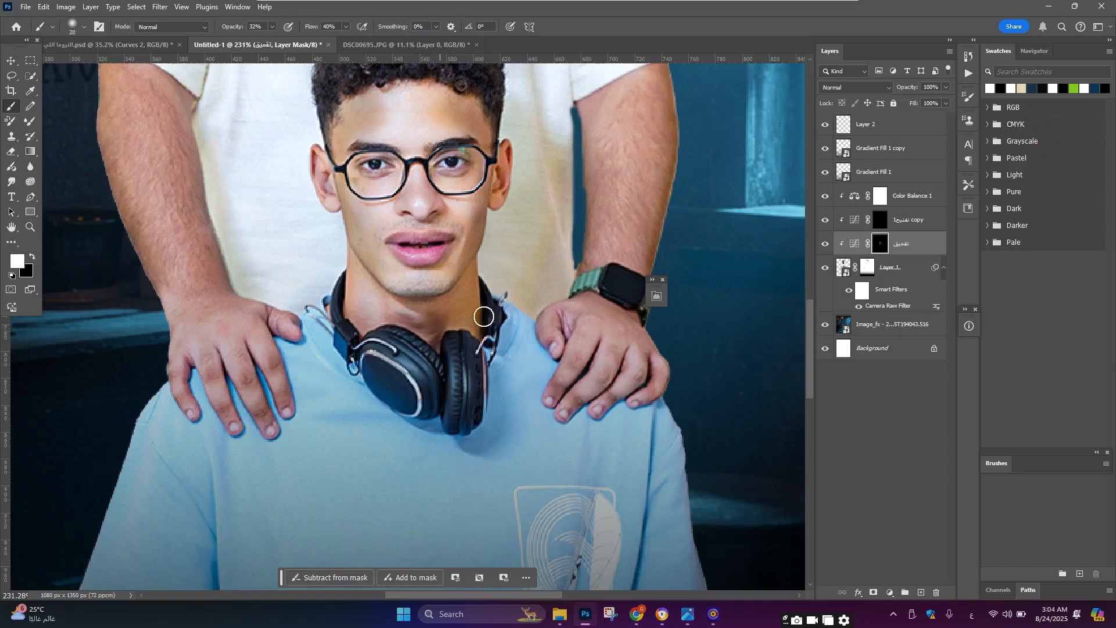
pyautogui.scroll(2, 473, 305)
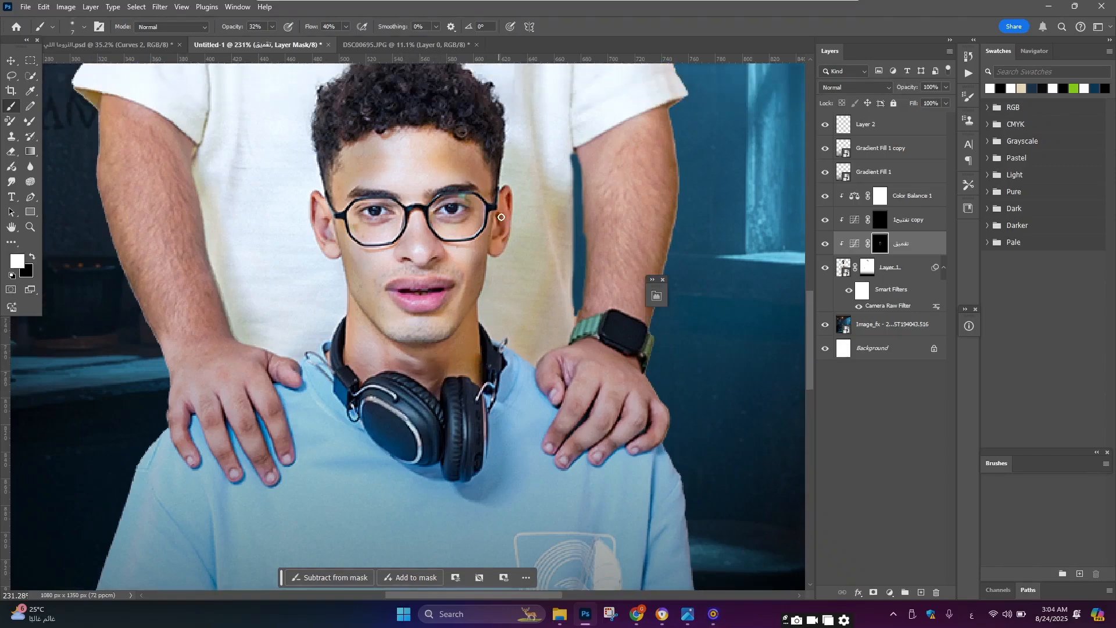
pyautogui.scroll(2, 497, 216)
pyautogui.scroll(2, 496, 216)
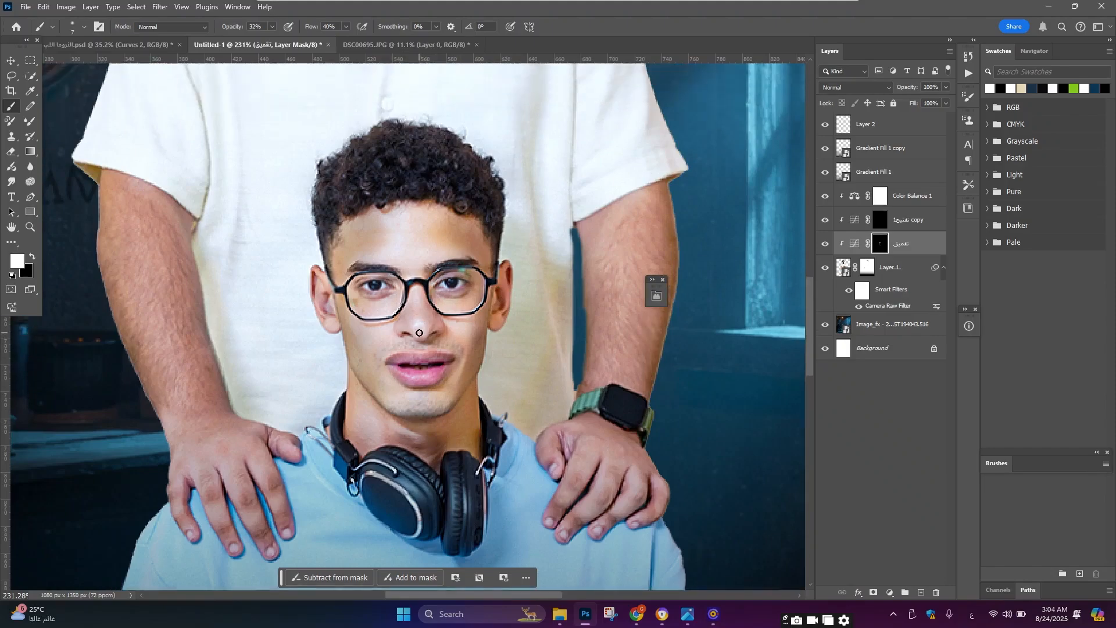
pyautogui.press(']')
pyautogui.press(']')
pyautogui.press(']')
pyautogui.press(']')
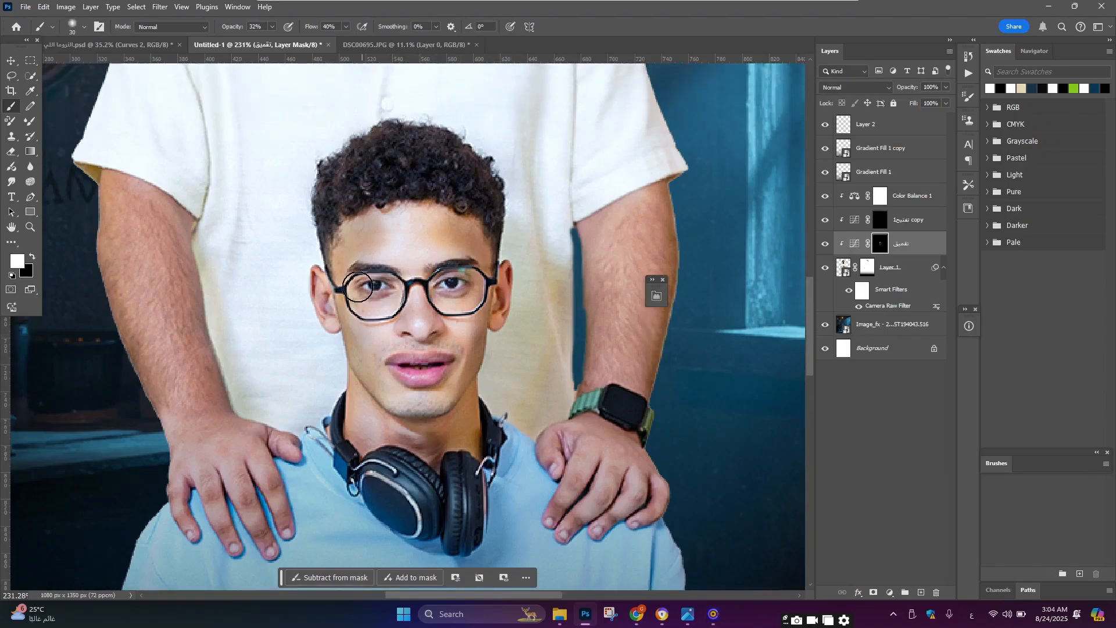
pyautogui.scroll(-5, 500, 287)
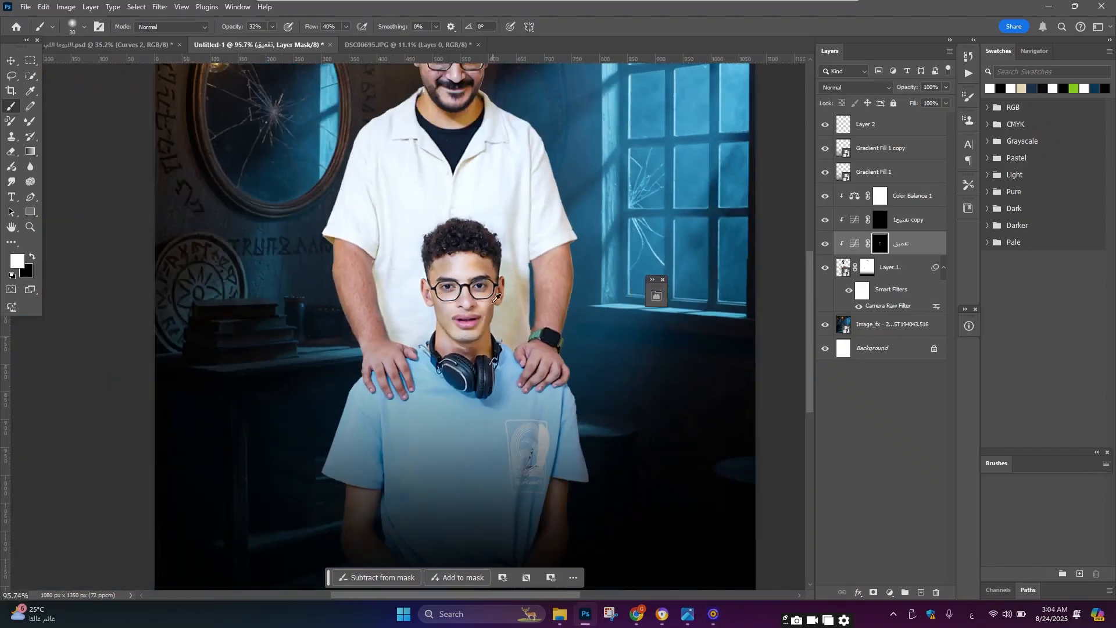
pyautogui.scroll(4, 467, 315)
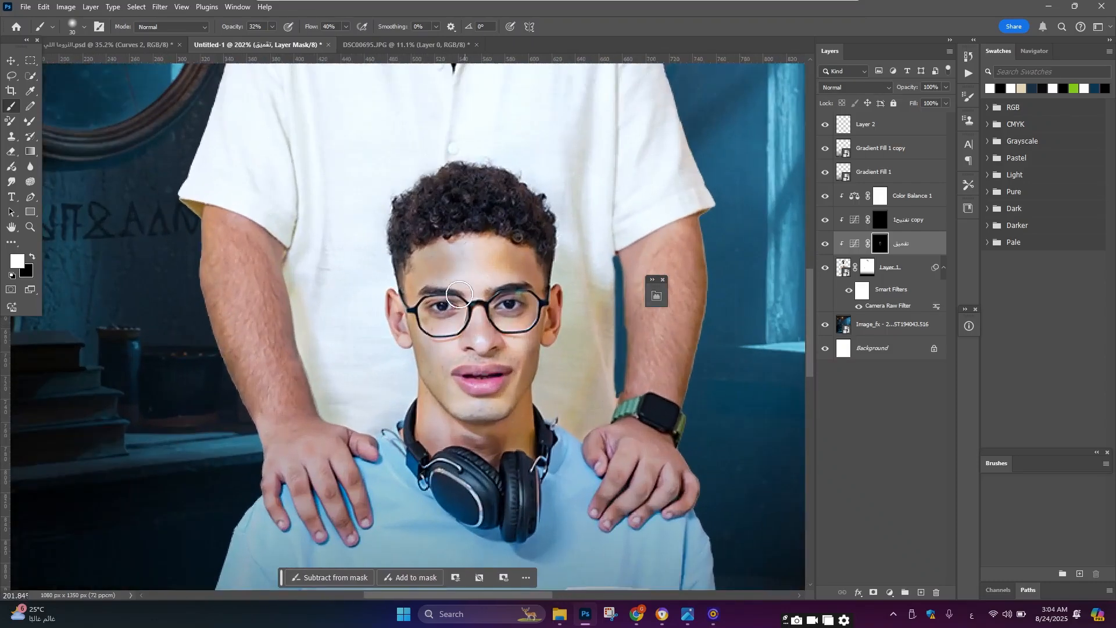
pyautogui.scroll(-2, 470, 266)
pyautogui.scroll(1, 444, 362)
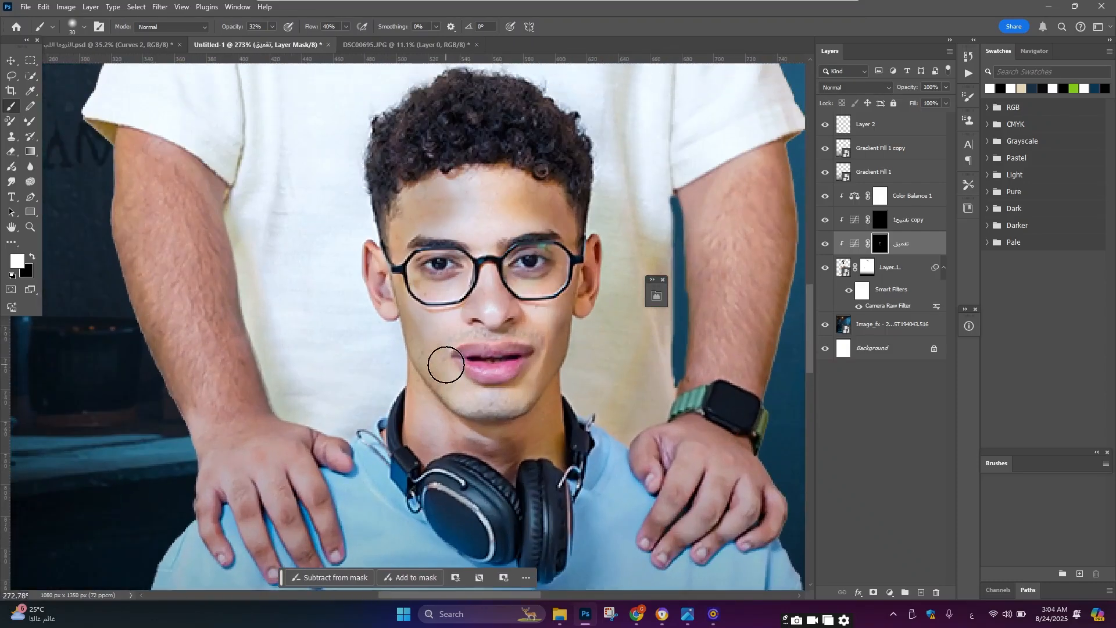
pyautogui.press('[')
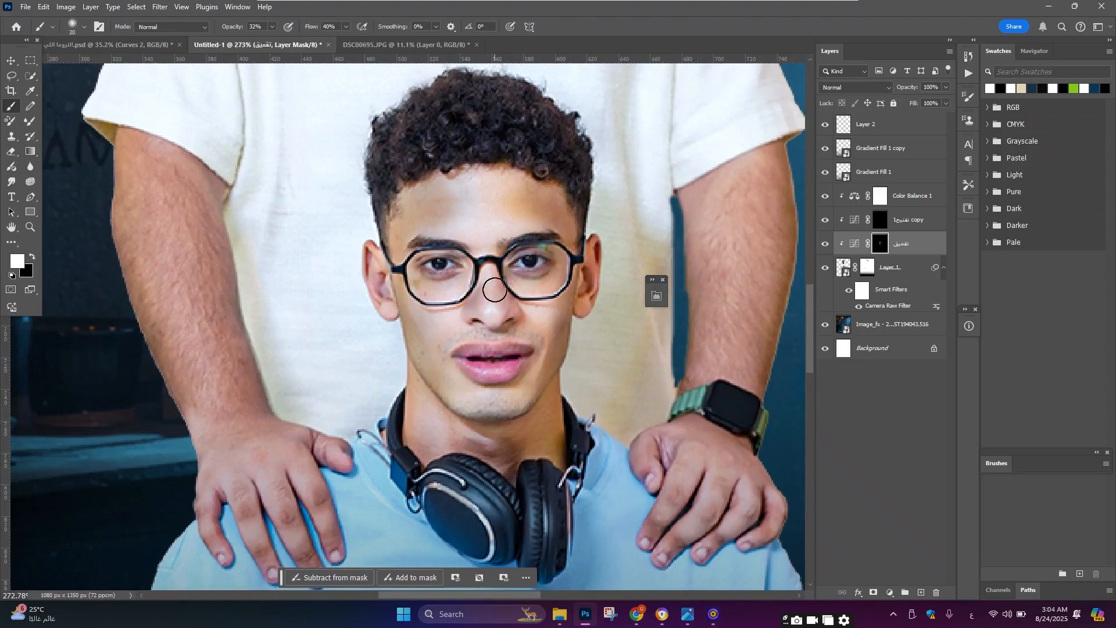
pyautogui.scroll(-5, 432, 283)
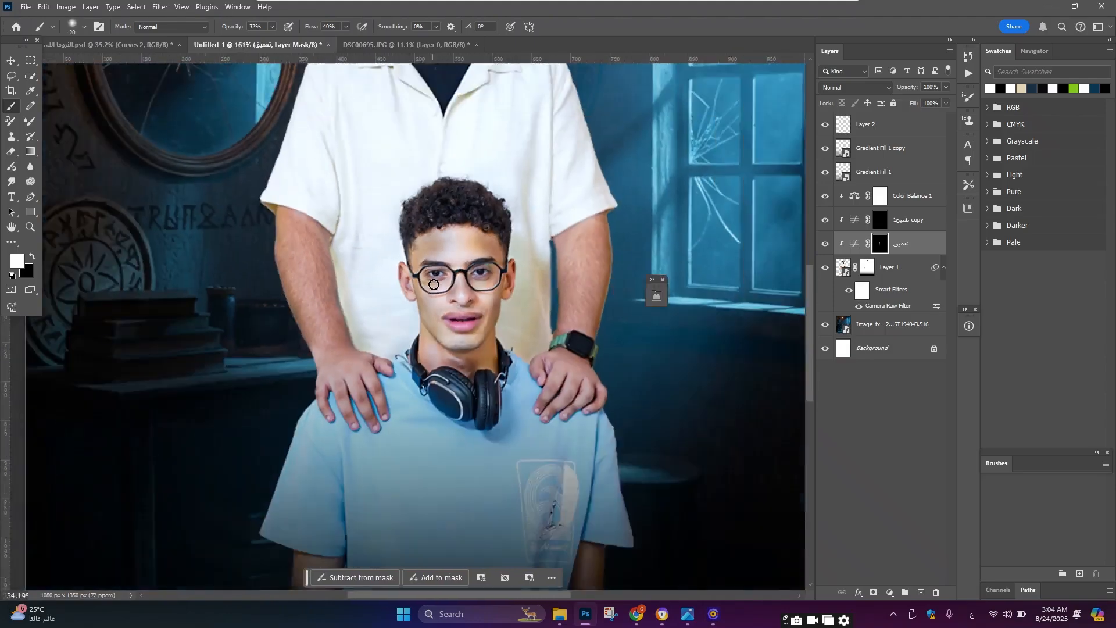
pyautogui.scroll(5, 437, 284)
pyautogui.scroll(-1, 596, 177)
# Step: Set the تعميق layer's blend mode to Hard Light and its opacity to 49%
pyautogui.click(860, 87)
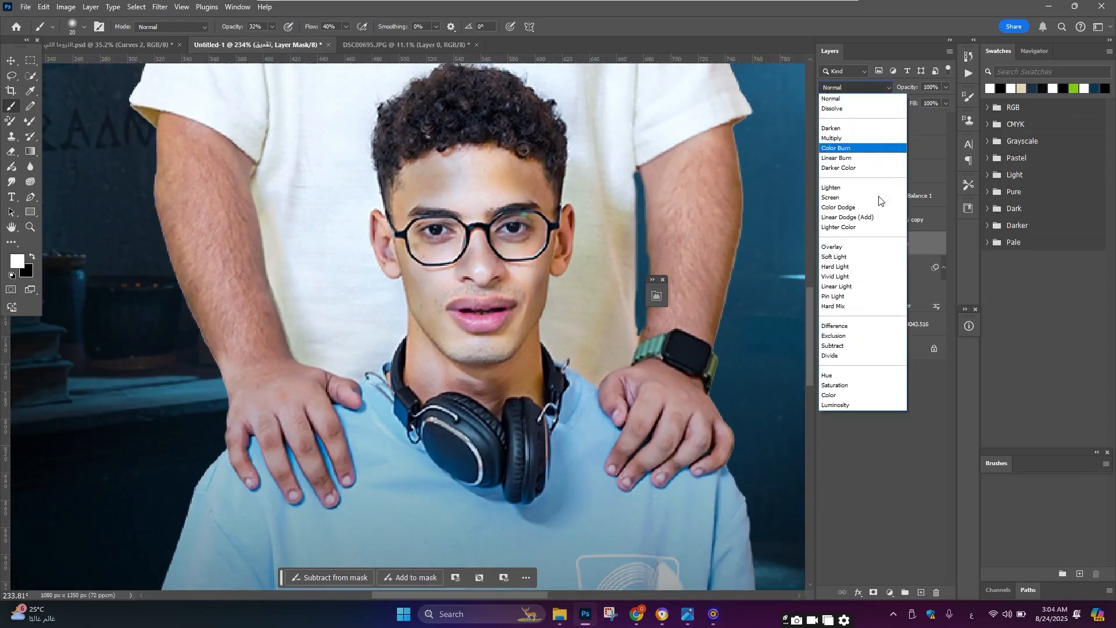
pyautogui.click(876, 269)
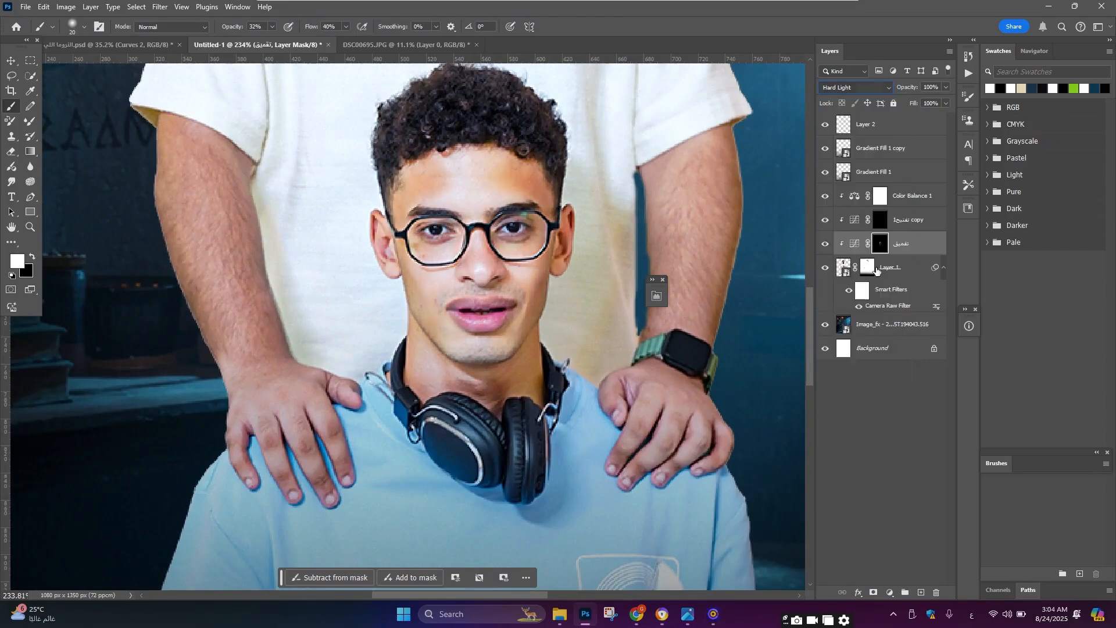
pyautogui.moveTo(882, 91); pyautogui.dragTo(880, 91)
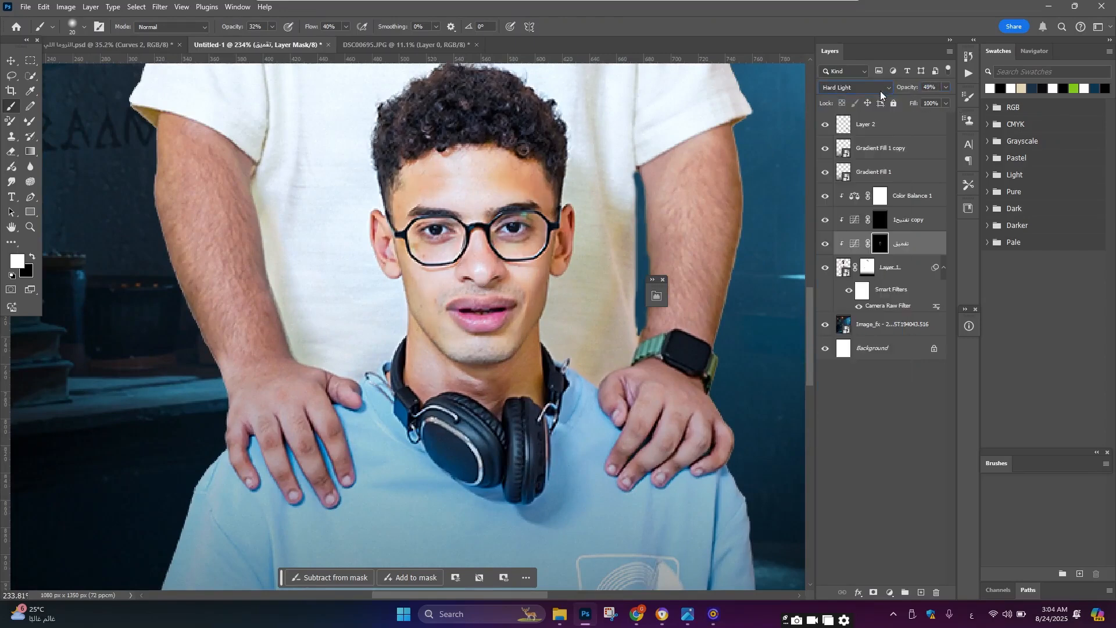
# Step: Toggle the تعميق layer's visibility off and on to compare its effect on the people
pyautogui.scroll(-5, 487, 275)
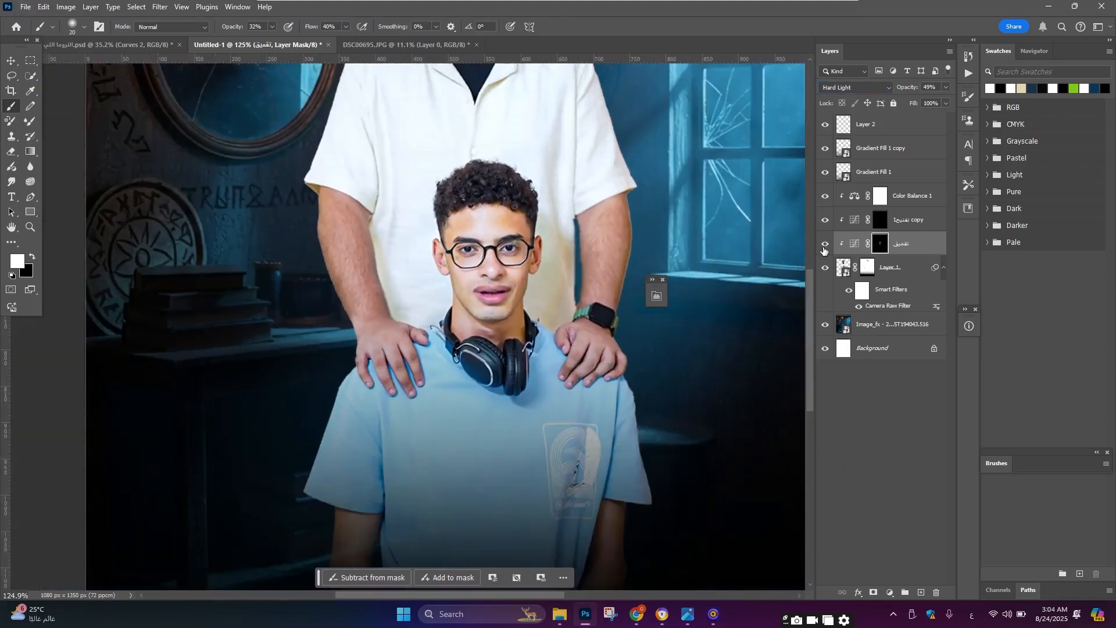
pyautogui.click(825, 244)
pyautogui.click(824, 244)
# Step: Paint the تعميق mask over the boy's neck, cheeks and forehead and along the man's hand near the watch, resizing the brush
pyautogui.scroll(-3, 515, 282)
pyautogui.scroll(3, 514, 281)
pyautogui.scroll(4, 515, 282)
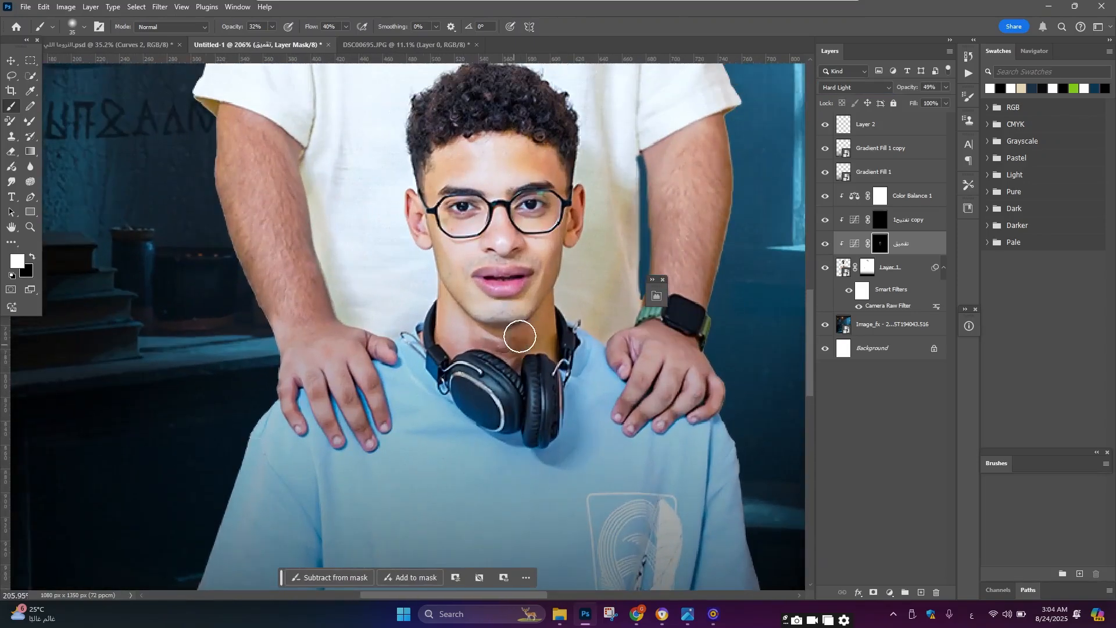
pyautogui.press('[')
pyautogui.scroll(1, 555, 331)
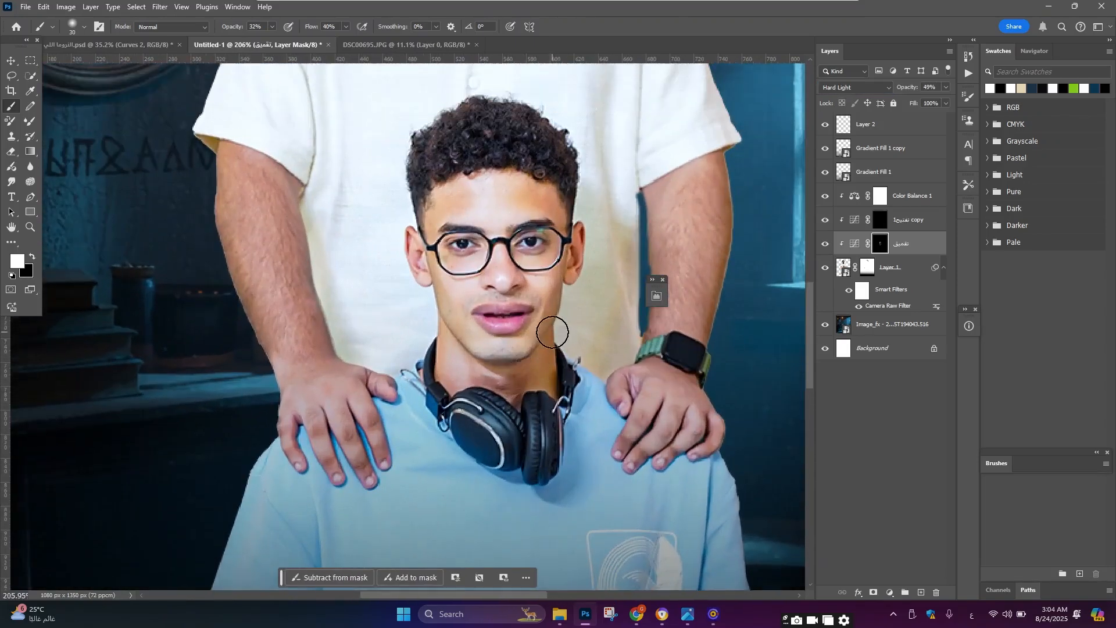
pyautogui.scroll(1, 552, 279)
pyautogui.press(']')
pyautogui.press(']')
pyautogui.press(']')
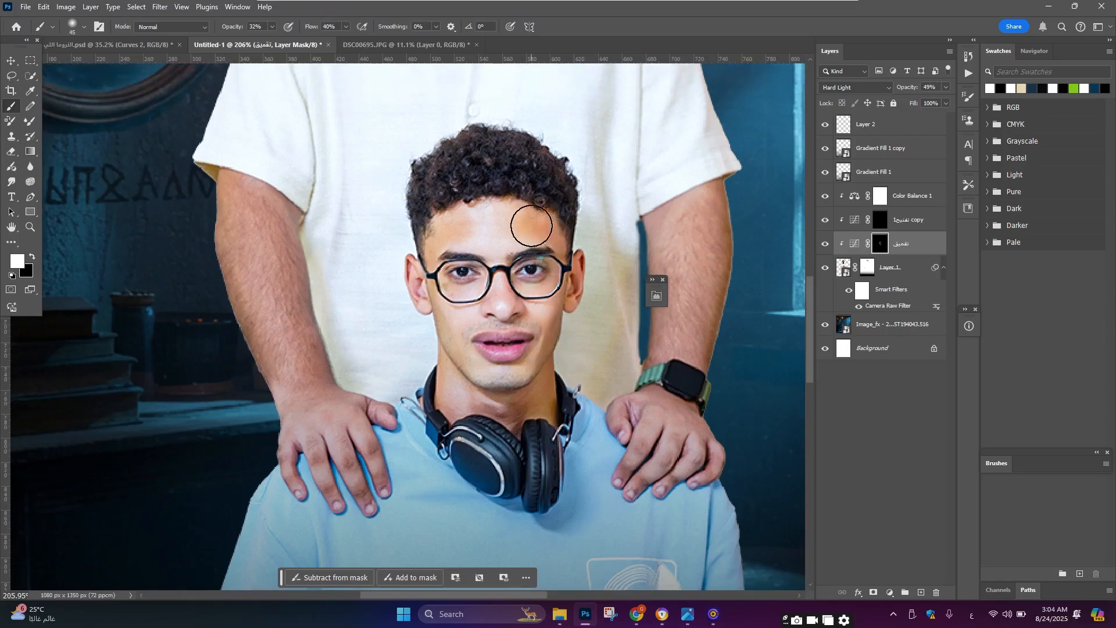
pyautogui.press(']')
pyautogui.scroll(-1, 481, 257)
pyautogui.press('[')
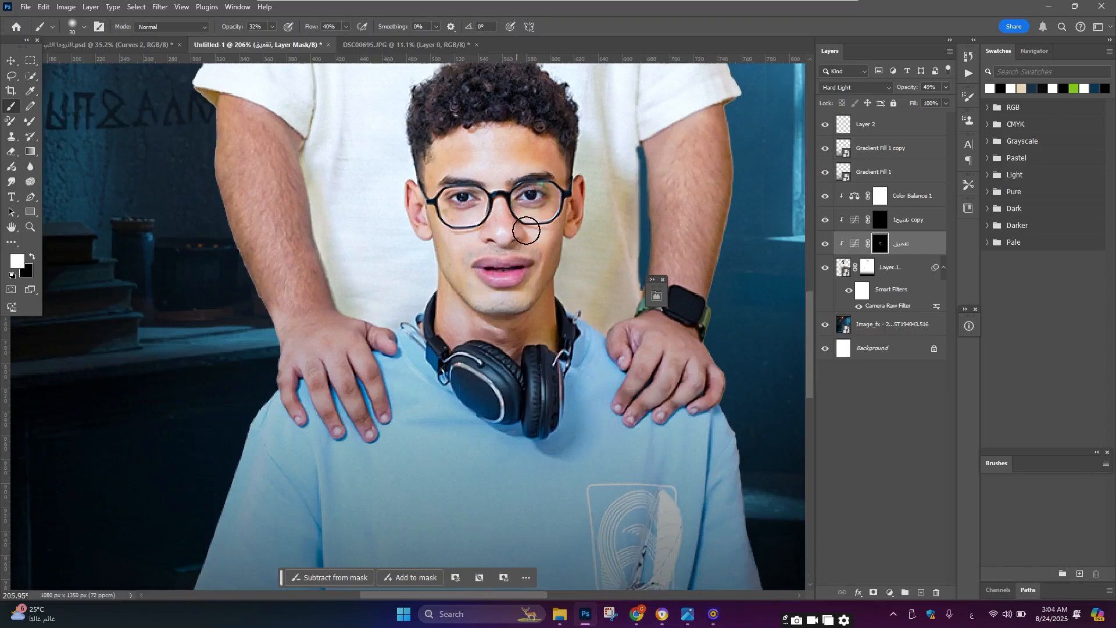
pyautogui.scroll(-3, 526, 228)
pyautogui.scroll(2, 668, 349)
pyautogui.moveTo(647, 335); pyautogui.dragTo(563, 334)
pyautogui.scroll(-1, 534, 331)
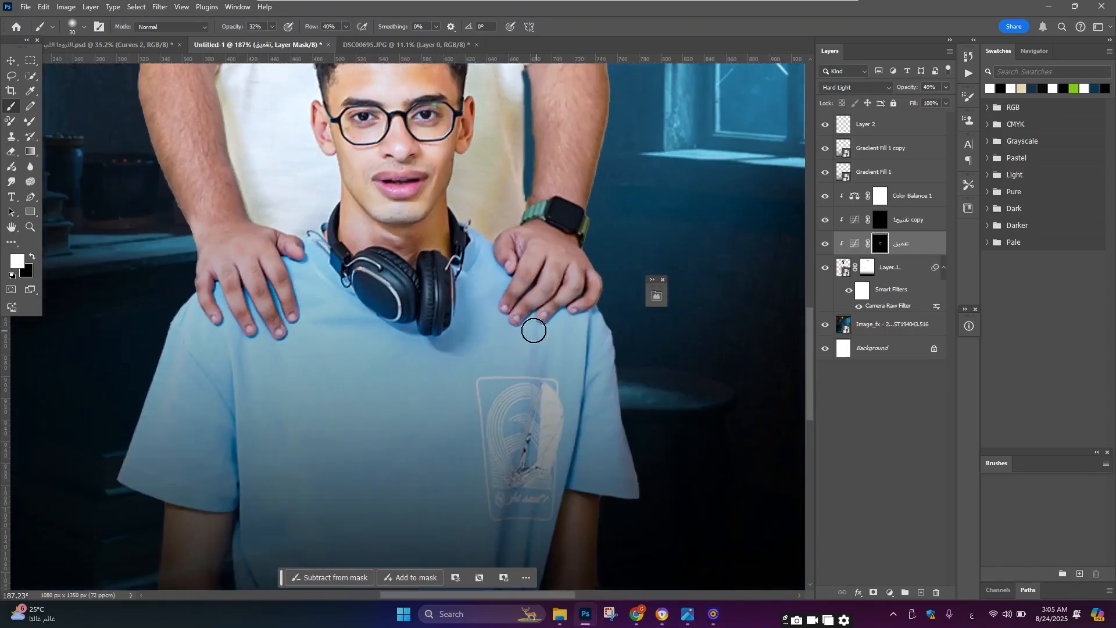
# Step: Paint the تعميق mask over the man's forearms and the hands resting on the boy's shoulders
pyautogui.scroll(1, 533, 330)
pyautogui.press('[')
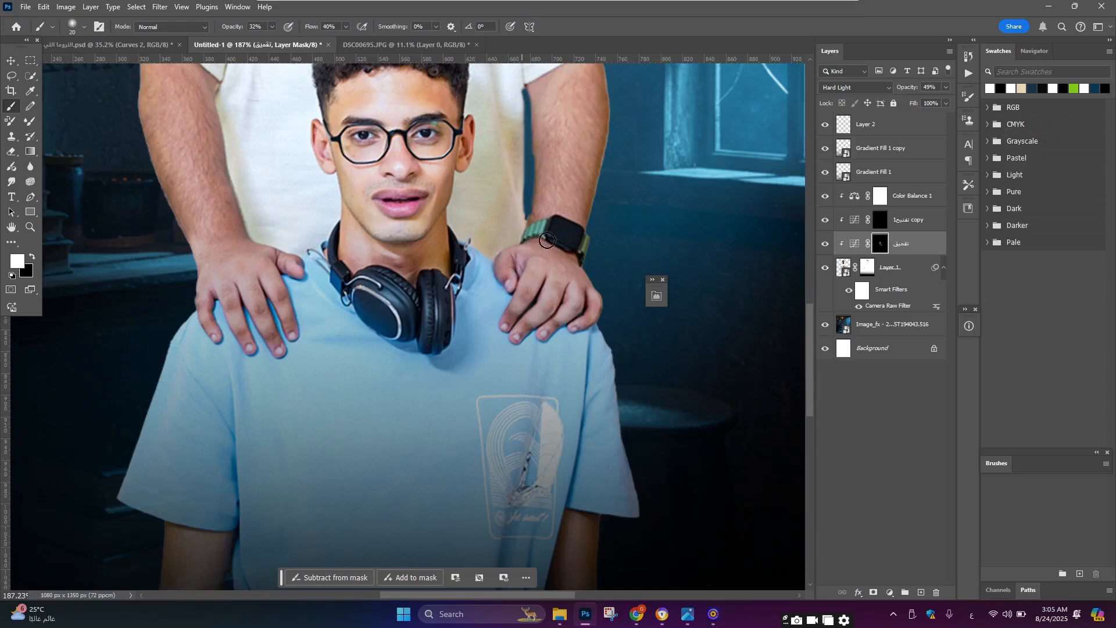
pyautogui.scroll(2, 547, 240)
pyautogui.press(']')
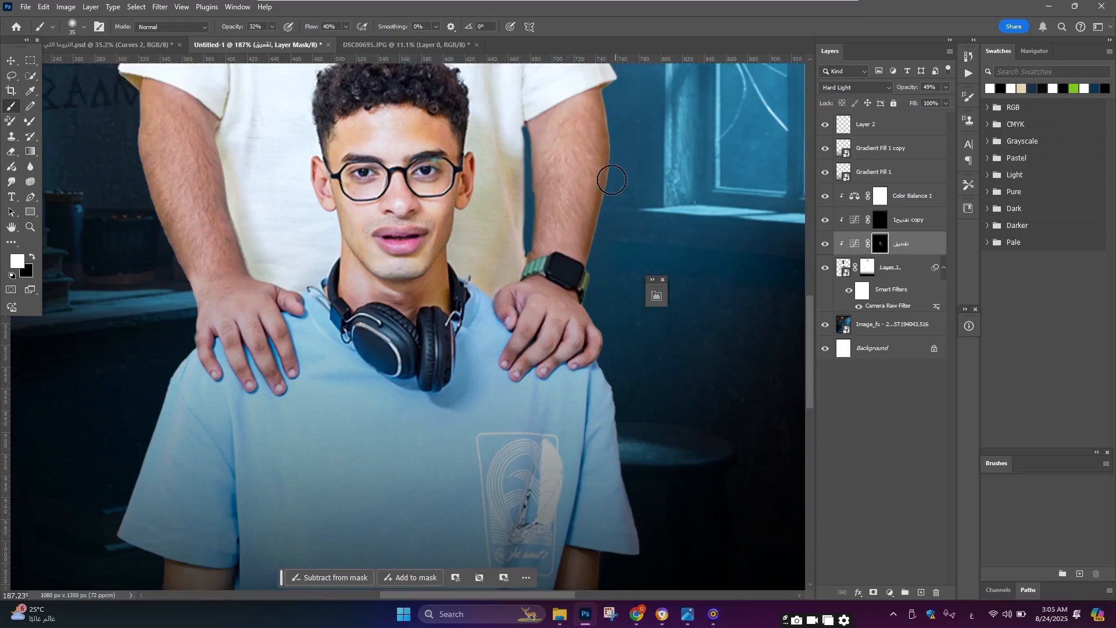
pyautogui.press('[')
pyautogui.scroll(-2, 378, 238)
pyautogui.scroll(2, 236, 250)
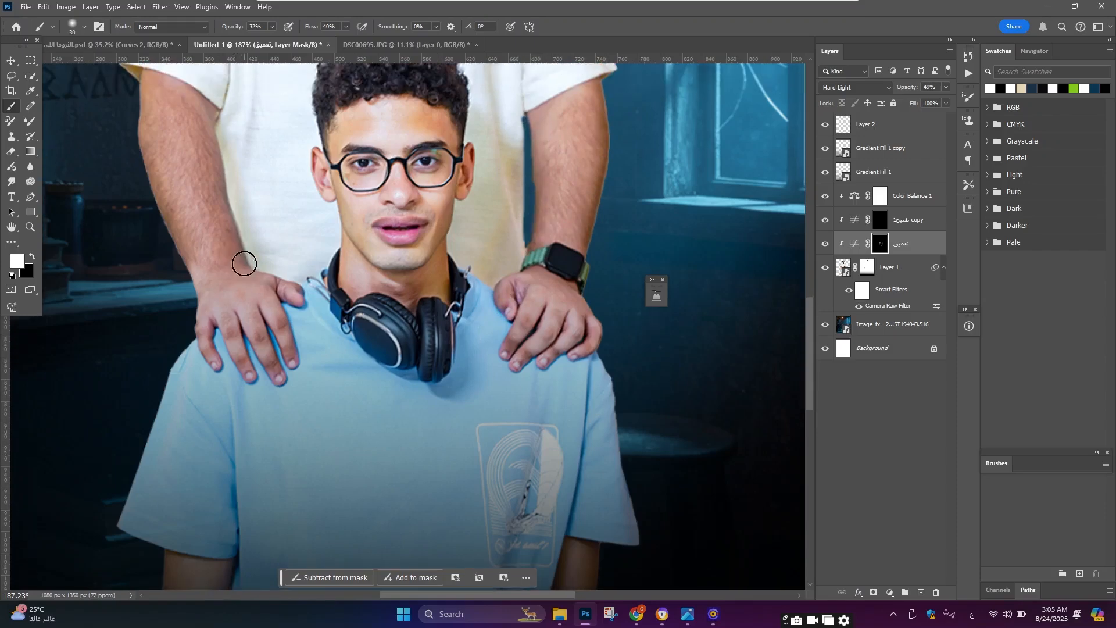
pyautogui.press(']')
pyautogui.press(']')
pyautogui.press(']')
pyautogui.press('[')
pyautogui.scroll(-2, 174, 233)
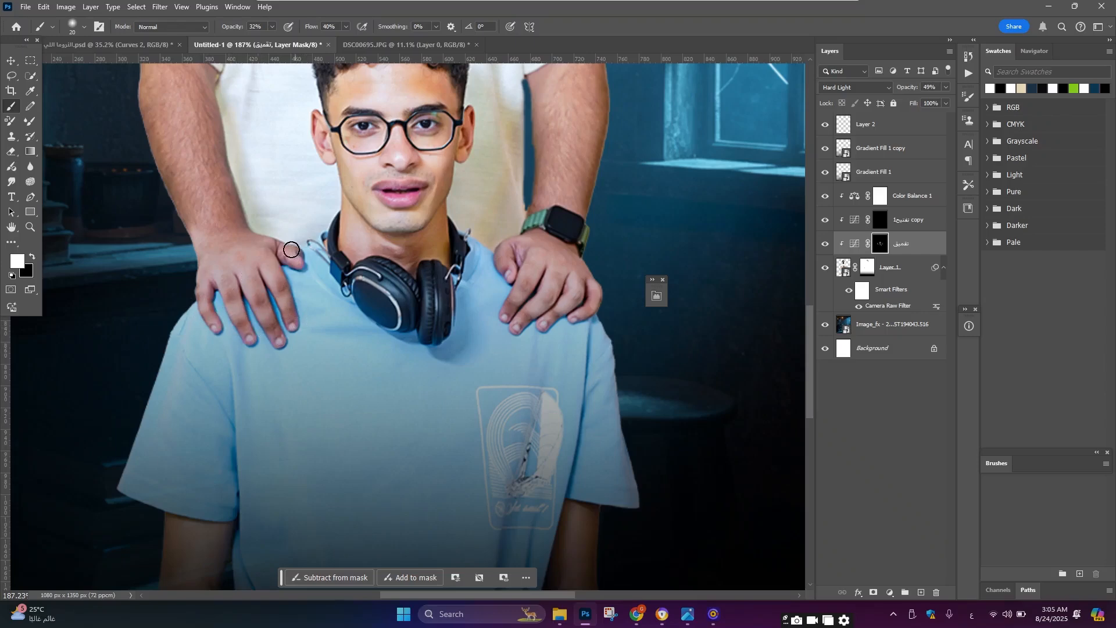
# Step: Paint the تعميق mask over the boy's T-shirt, sleeves and arms with a larger brush
pyautogui.press(']')
pyautogui.scroll(-2, 198, 318)
pyautogui.press(']')
pyautogui.scroll(-5, 399, 419)
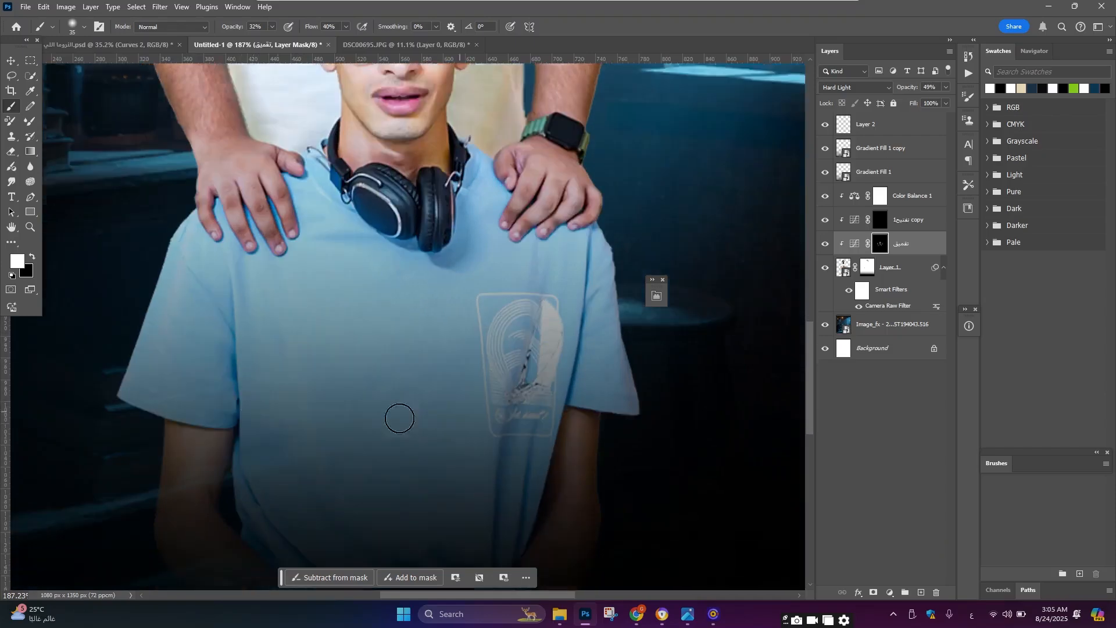
pyautogui.press(']')
pyautogui.scroll(1, 576, 437)
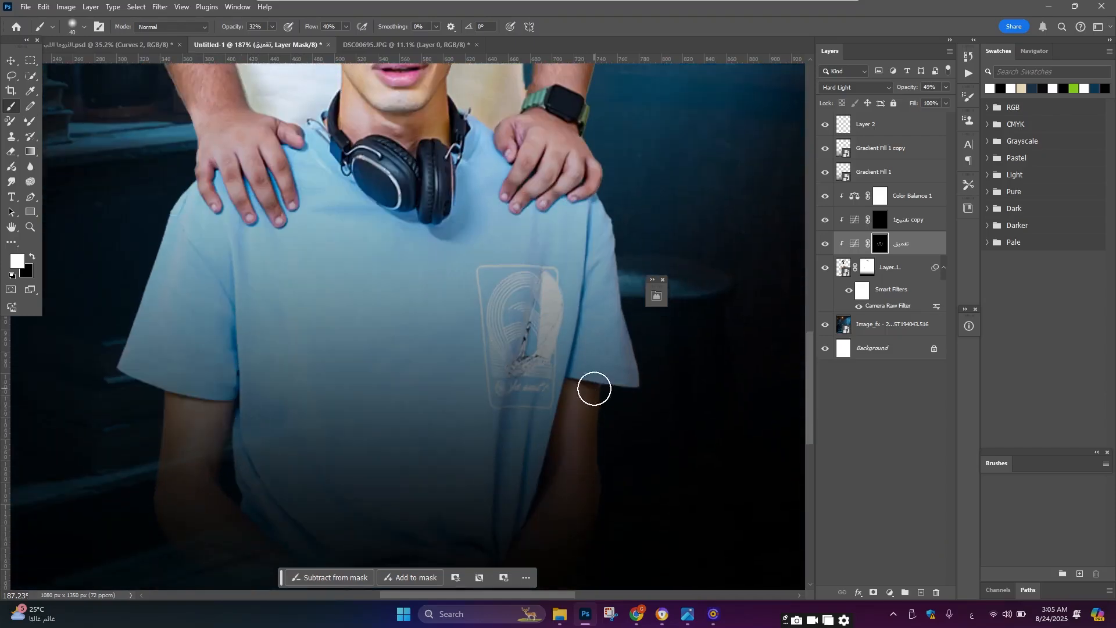
pyautogui.scroll(4, 581, 386)
pyautogui.scroll(-5, 468, 230)
pyautogui.scroll(5, 468, 230)
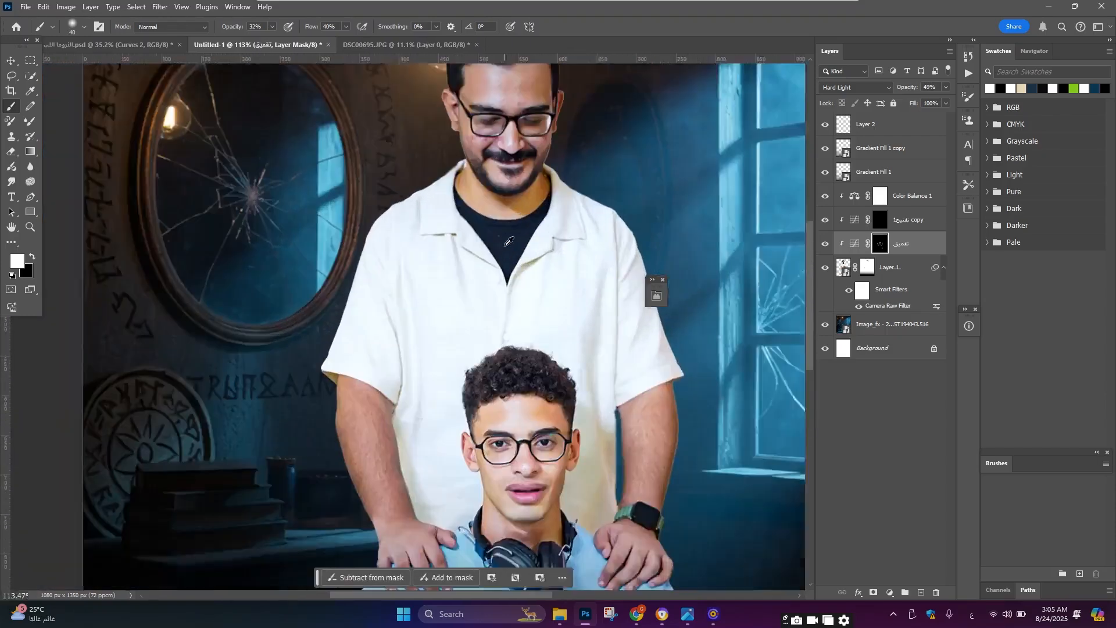
# Step: Paint the تعميق mask over the man's neck, forehead and face, adjusting the brush size
pyautogui.scroll(2, 505, 243)
pyautogui.press('[')
pyautogui.press('[')
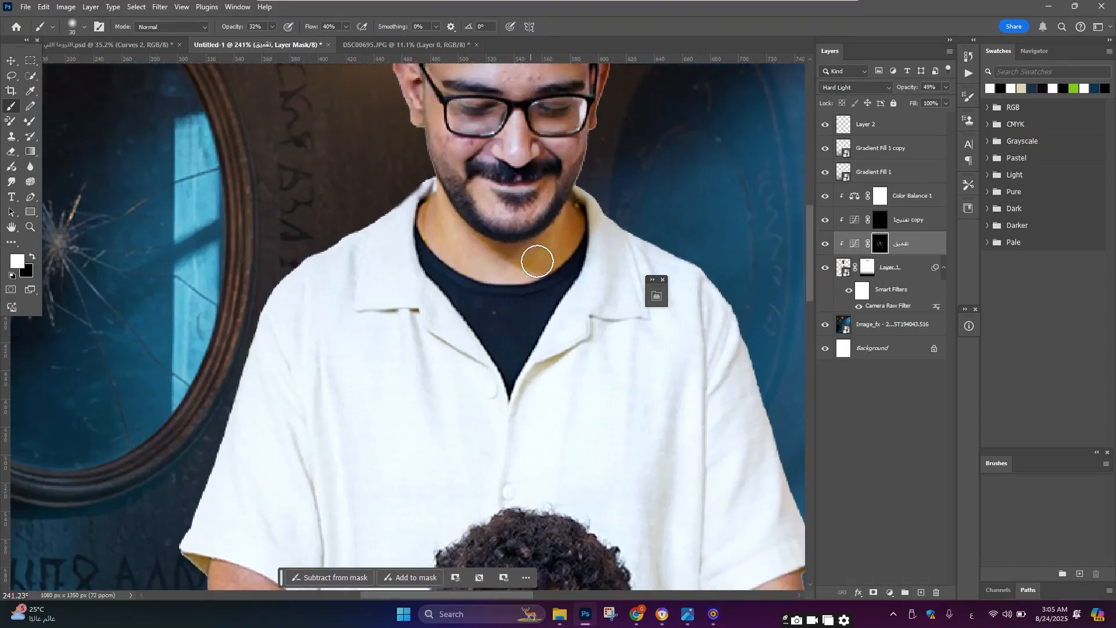
pyautogui.press(']')
pyautogui.press(']')
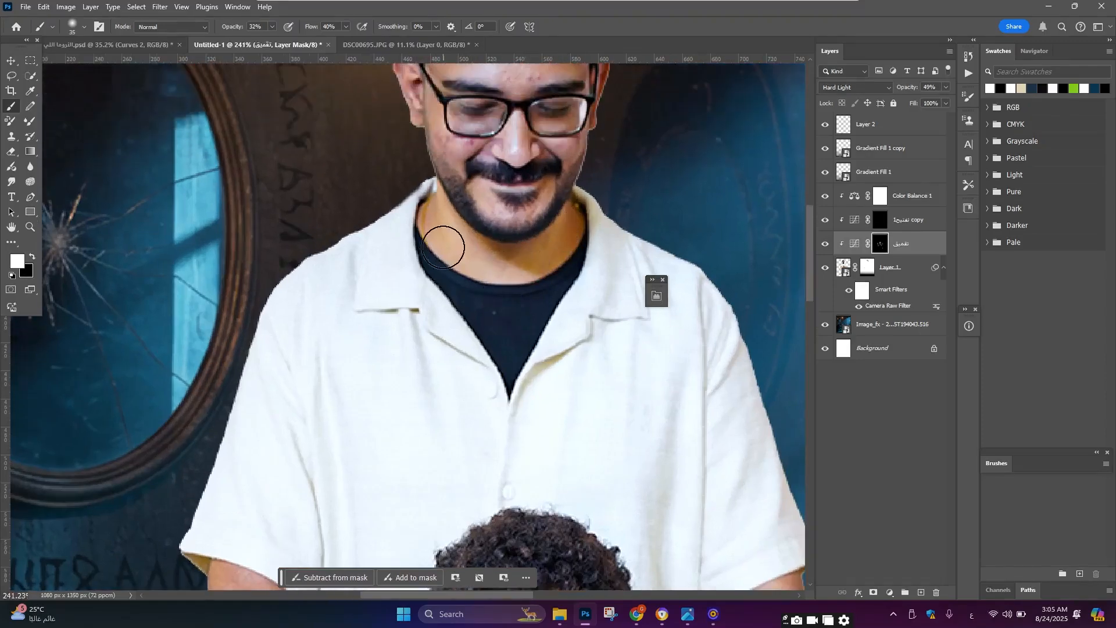
pyautogui.scroll(3, 459, 226)
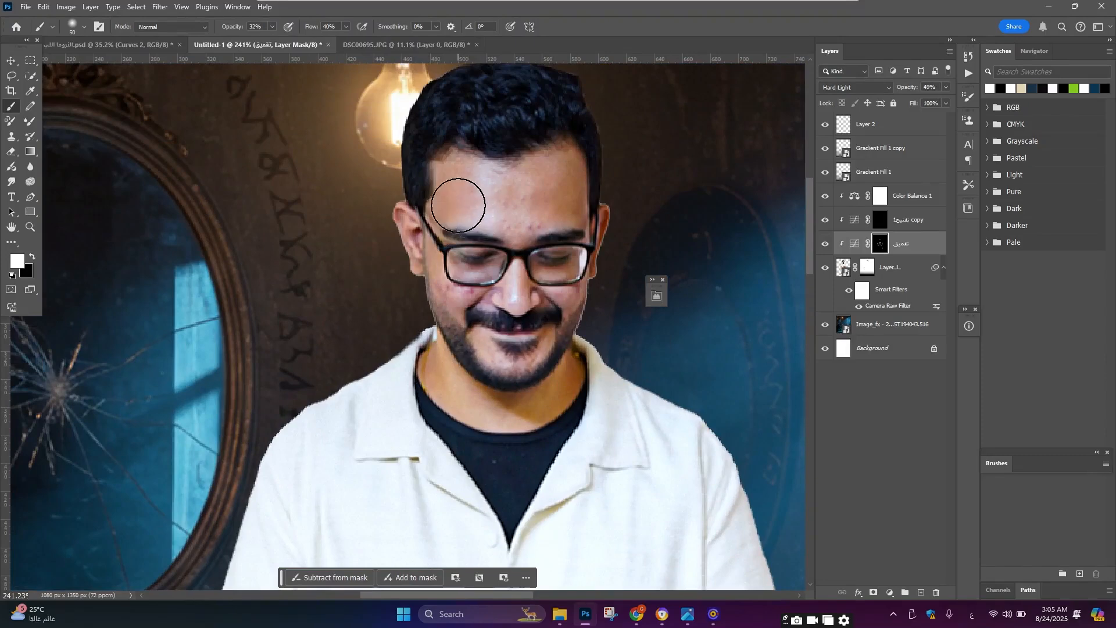
pyautogui.press(']')
pyautogui.press(']')
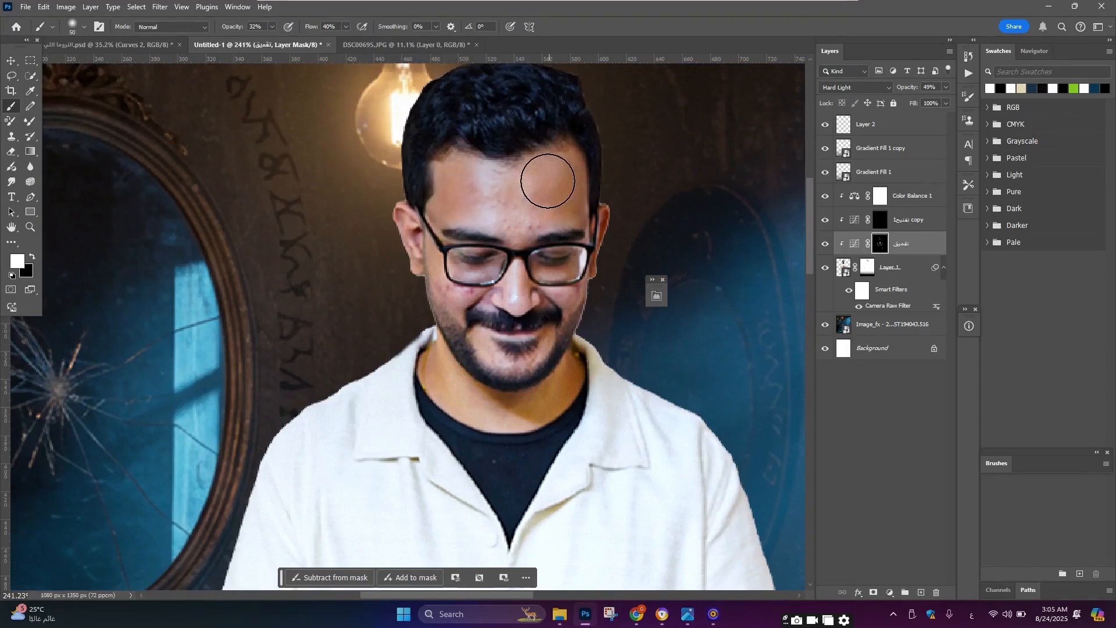
pyautogui.press('[')
pyautogui.press('[')
pyautogui.press('[')
pyautogui.press('[')
pyautogui.press('[')
pyautogui.scroll(-1, 522, 244)
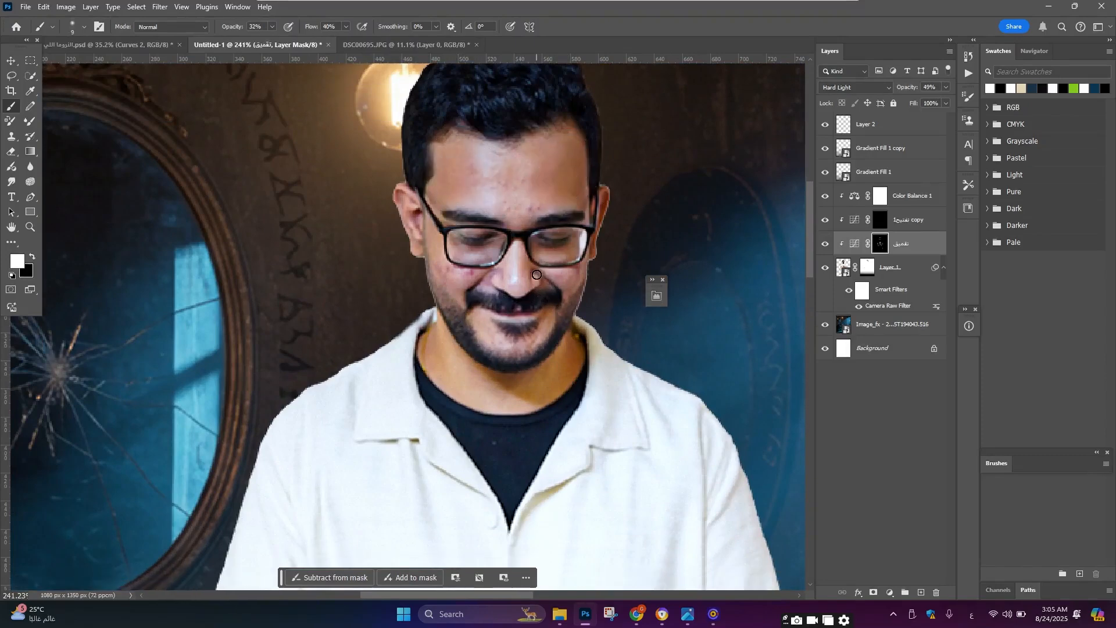
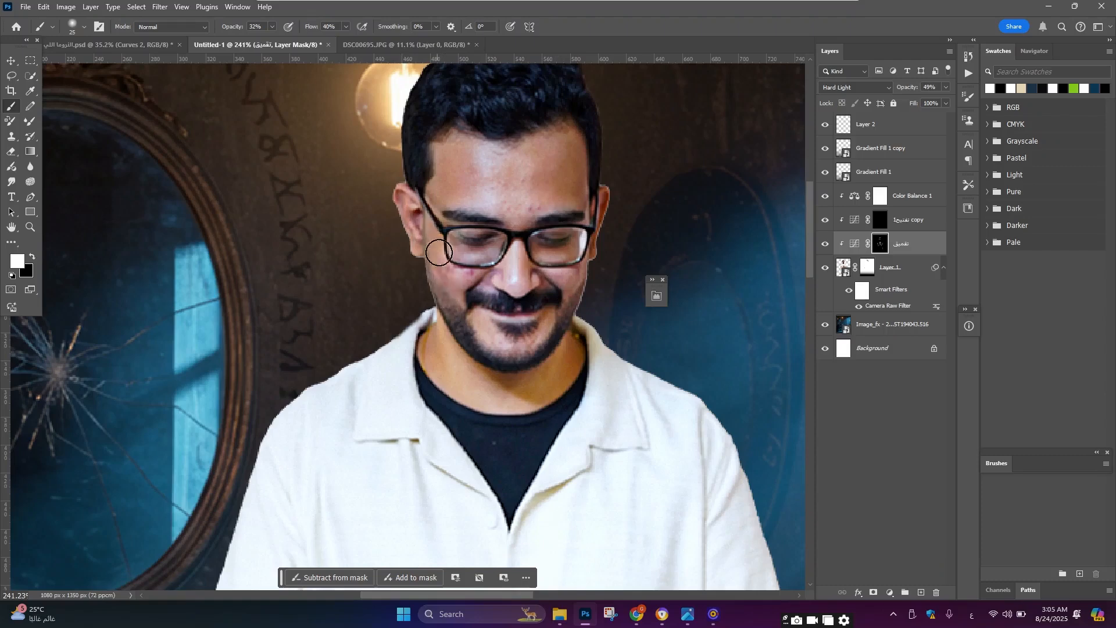
# Step: Paint the تعميق mask across the top of the man's hair with a larger brush
pyautogui.scroll(1, 453, 262)
pyautogui.press(']')
pyautogui.scroll(3, 562, 185)
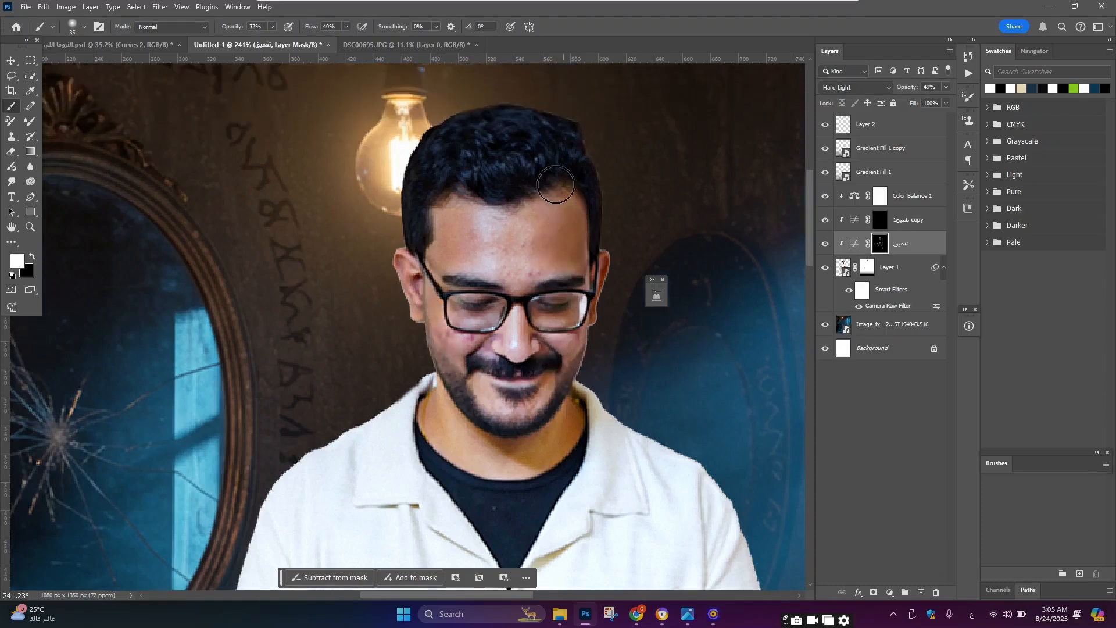
pyautogui.press(']')
pyautogui.moveTo(447, 152)
pyautogui.mouseDown()
pyautogui.moveTo(478, 142)
pyautogui.moveTo(597, 149)
pyautogui.mouseUp()
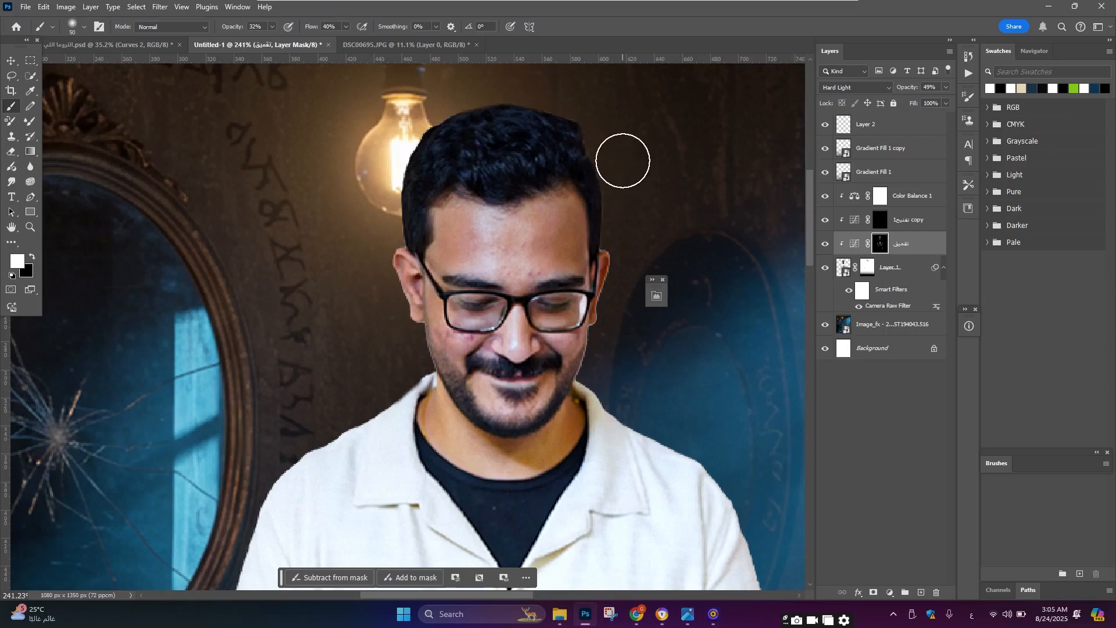
# Step: Toggle the تعميق layer's visibility to compare the composite with and without the burning
pyautogui.scroll(-3, 620, 192)
pyautogui.press('[')
pyautogui.press('[')
pyautogui.press('[')
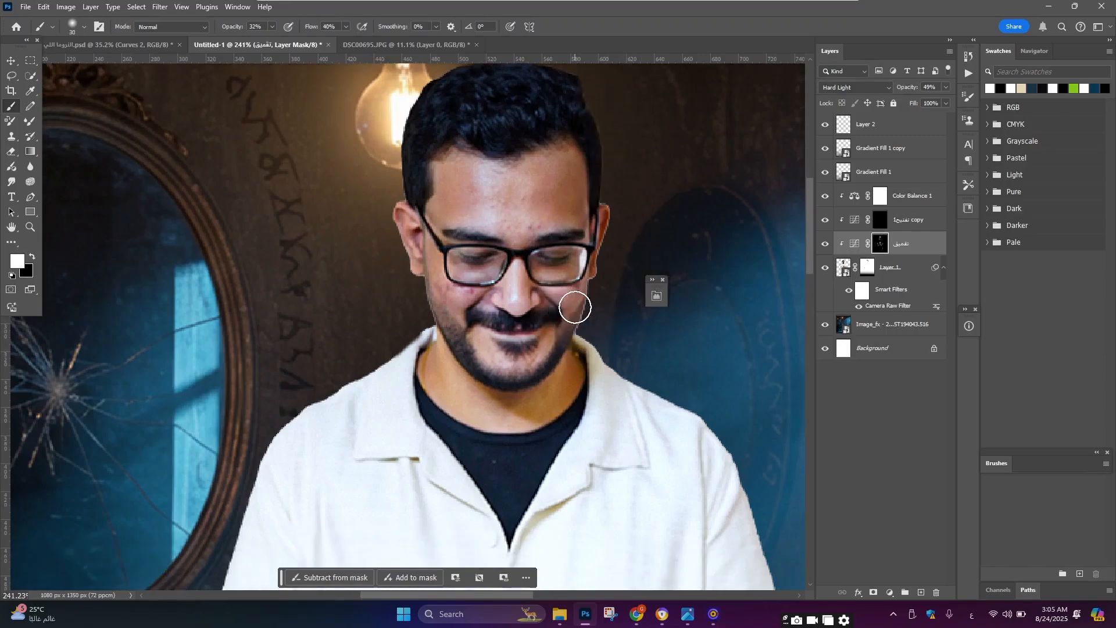
pyautogui.scroll(-3, 573, 306)
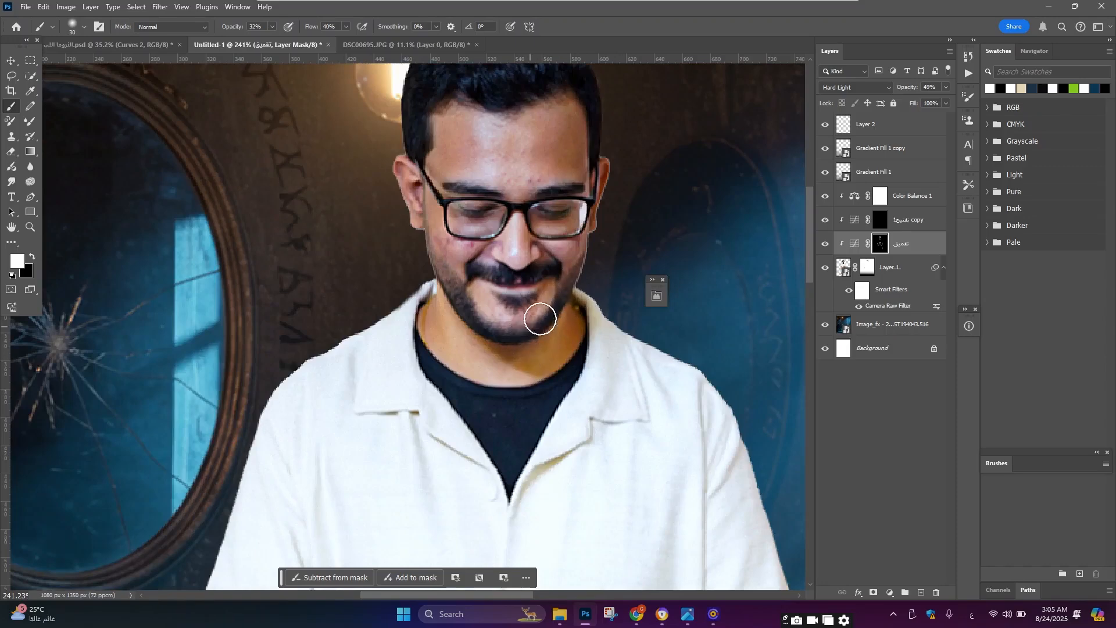
pyautogui.scroll(1, 445, 325)
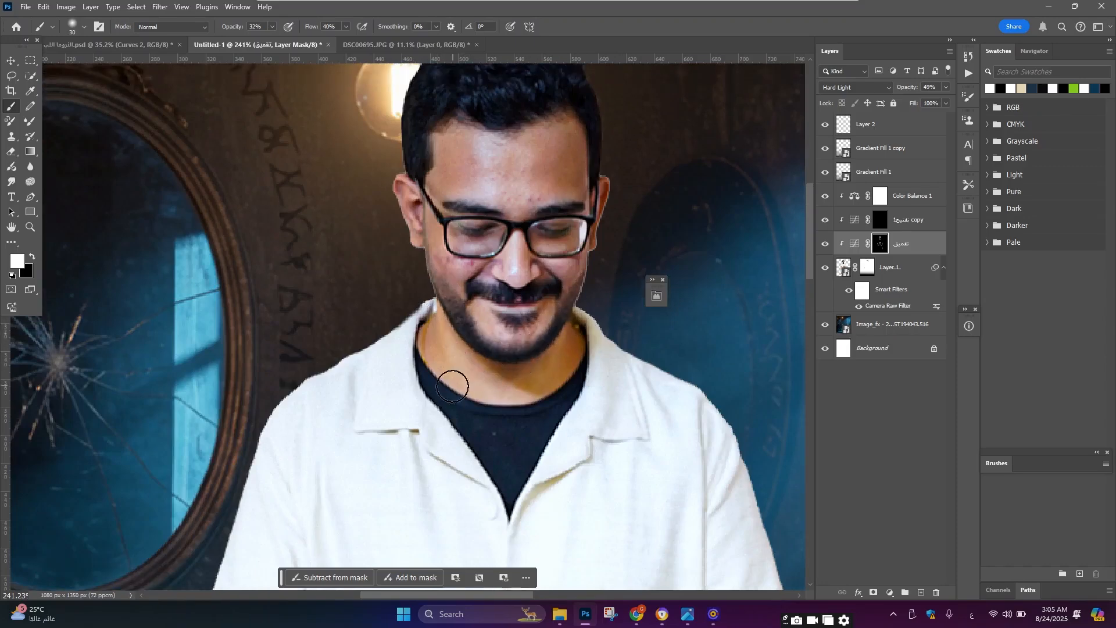
pyautogui.scroll(-5, 531, 130)
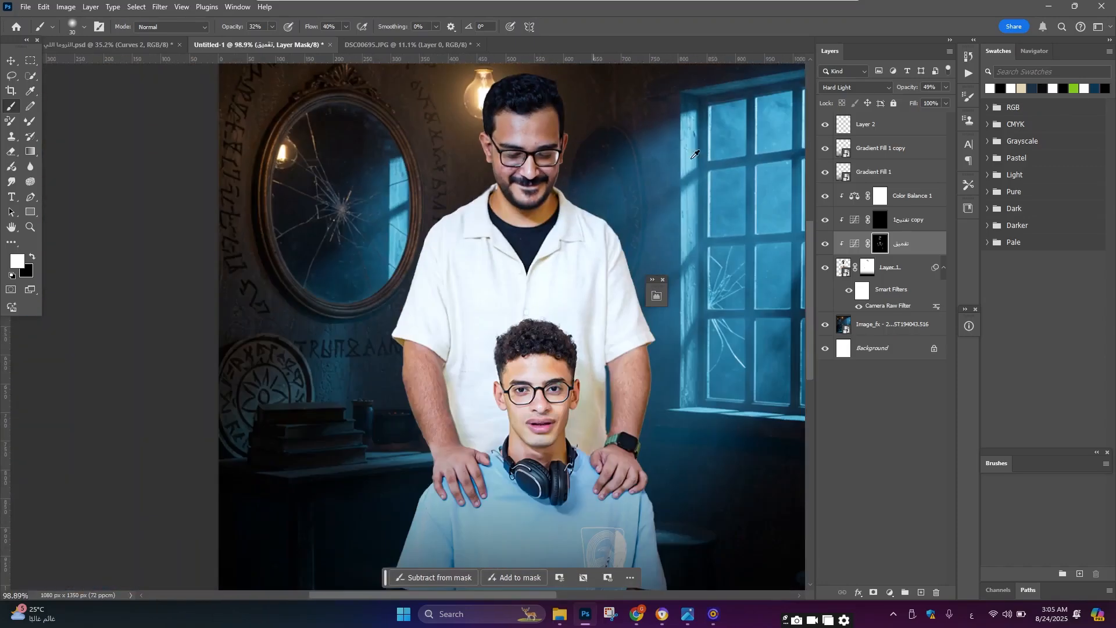
pyautogui.click(824, 244)
pyautogui.click(824, 244)
pyautogui.scroll(-1, 535, 309)
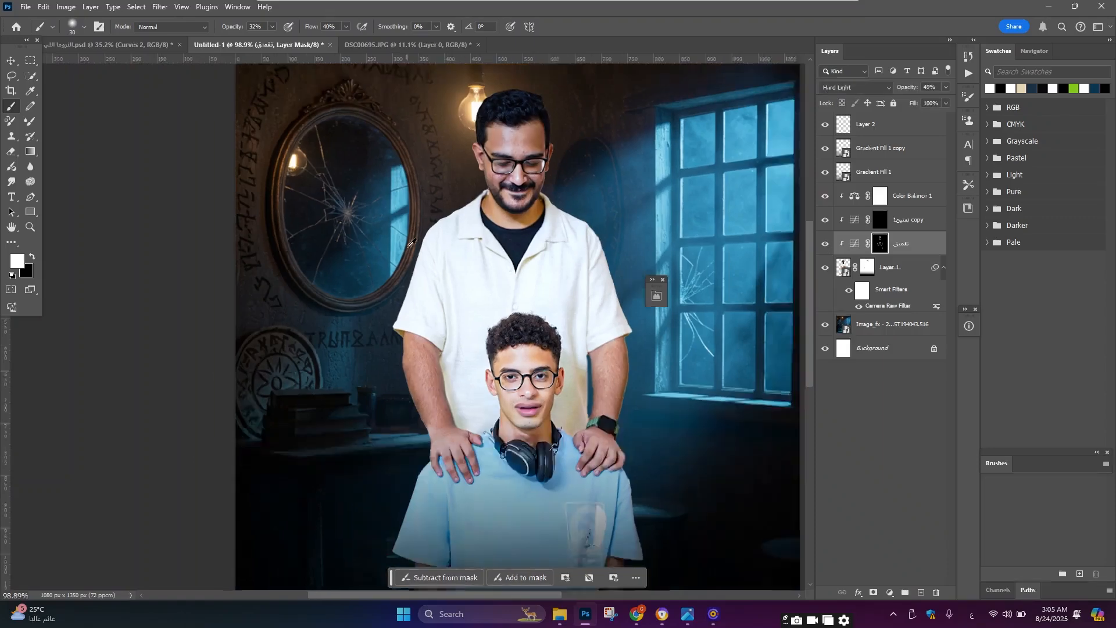
pyautogui.scroll(3, 445, 347)
pyautogui.scroll(2, 595, 274)
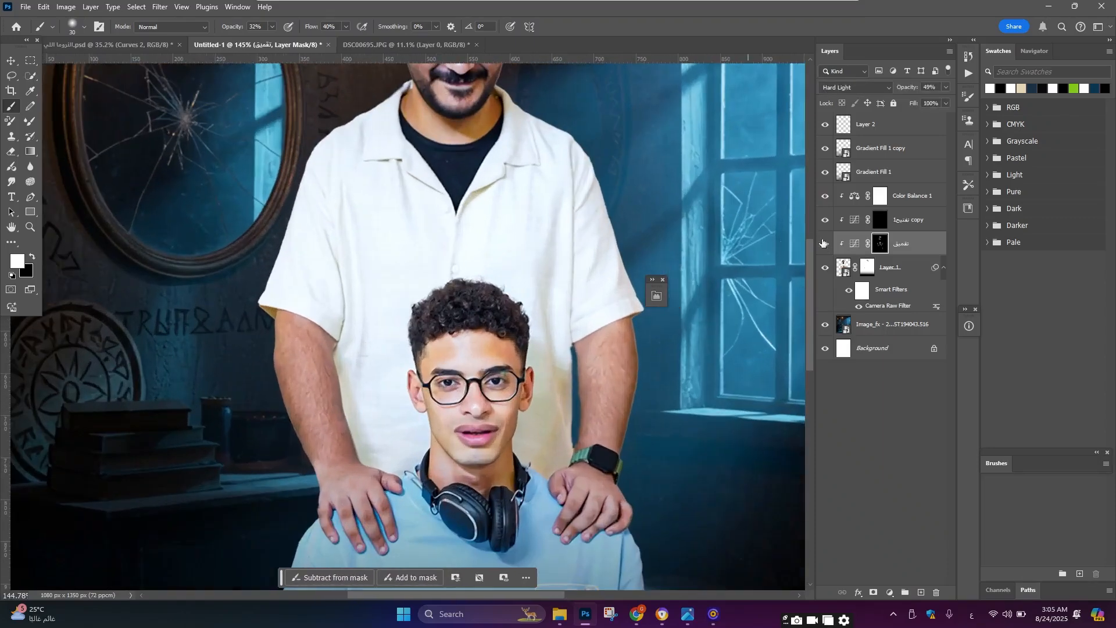
# Step: Select the تفتيح copy layer and set its blend mode to Hard Light
pyautogui.click(880, 224)
pyautogui.scroll(3, 465, 355)
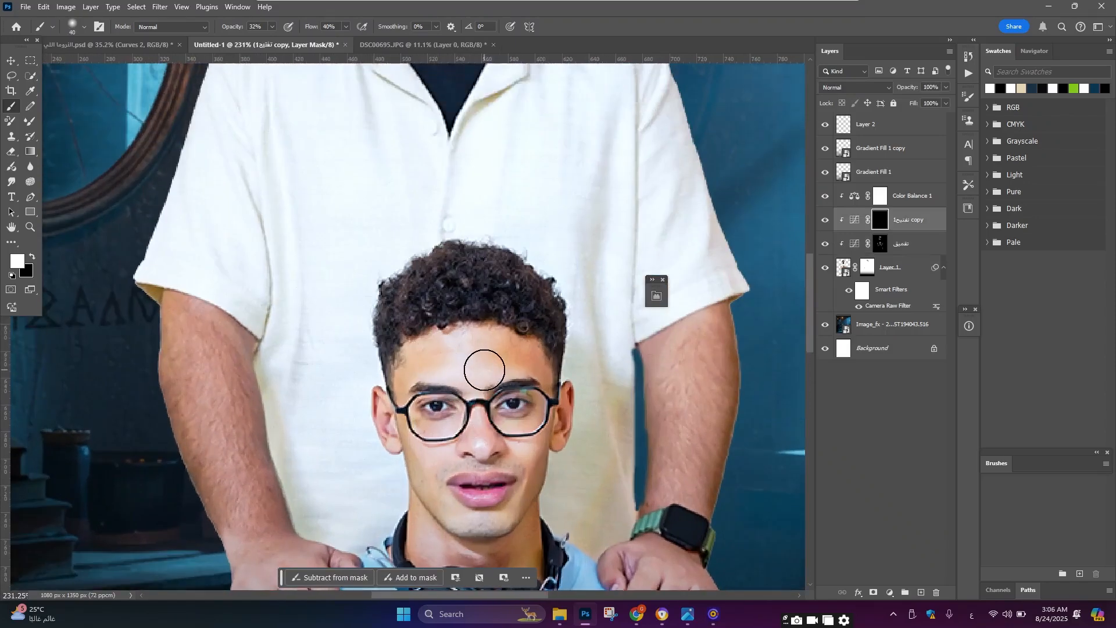
pyautogui.scroll(-1, 510, 429)
pyautogui.press('[')
pyautogui.press('[')
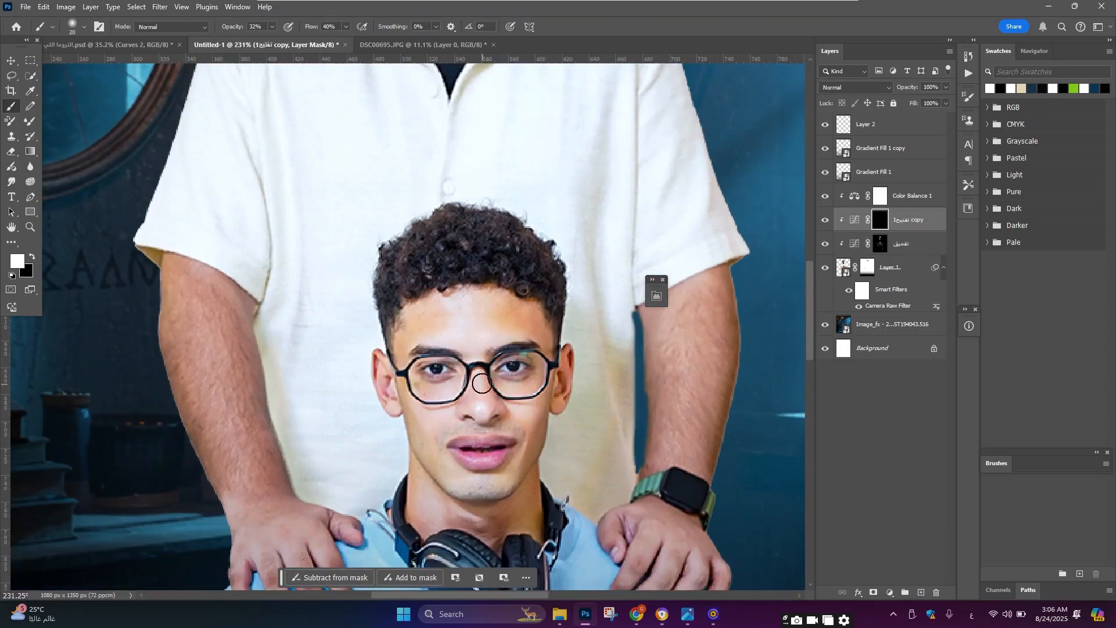
pyautogui.click(848, 87)
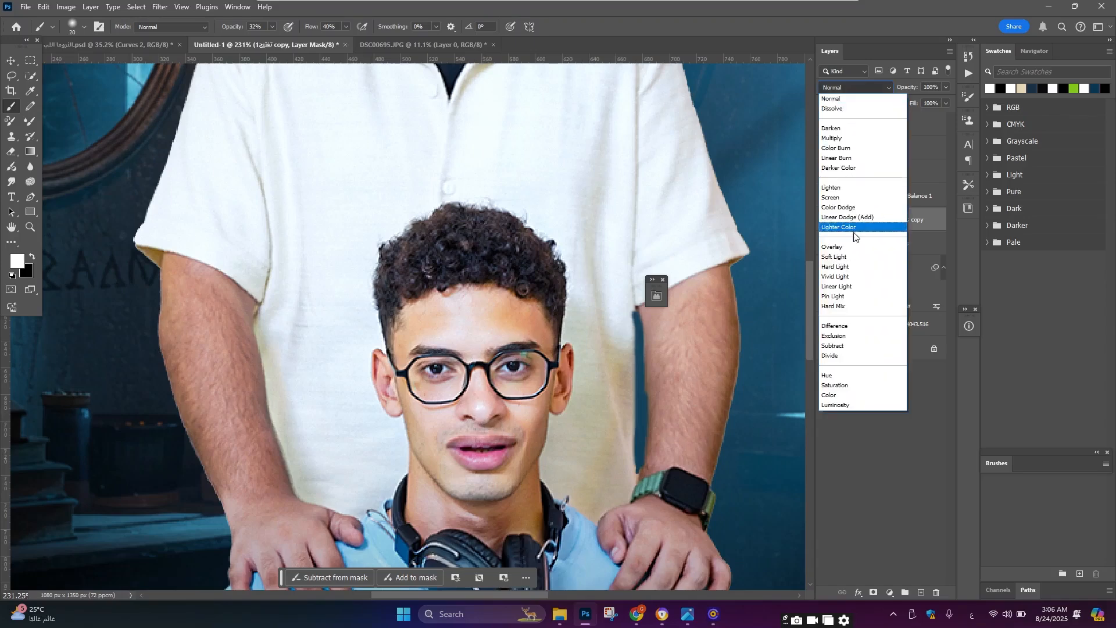
pyautogui.click(855, 267)
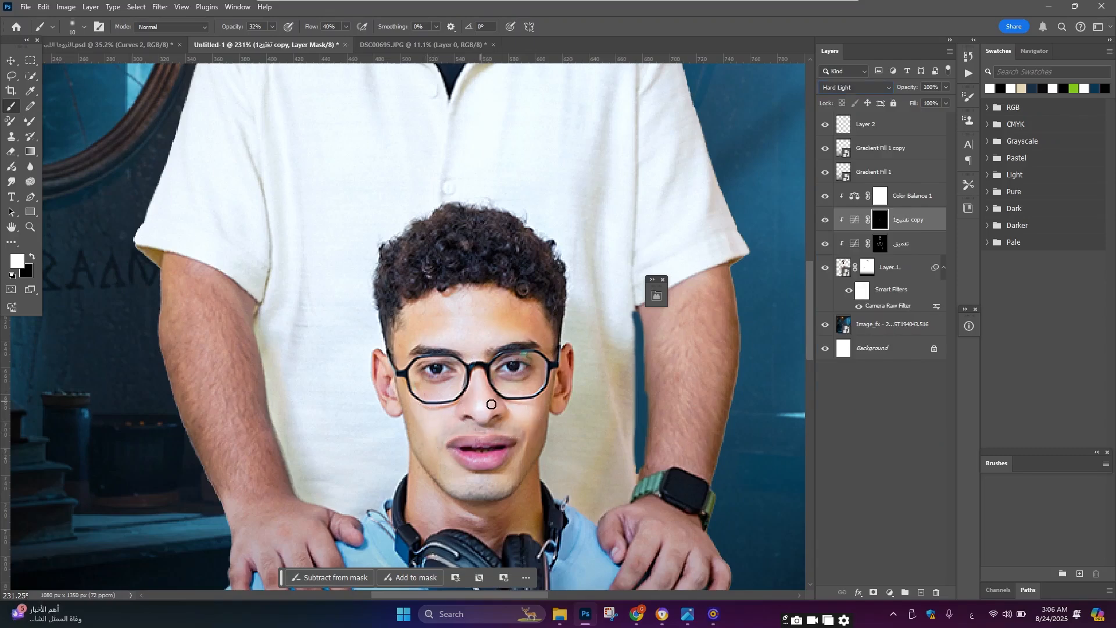
# Step: Inspect both people's faces, hair and arms at several zoom levels while resizing the brush
pyautogui.scroll(-2, 480, 430)
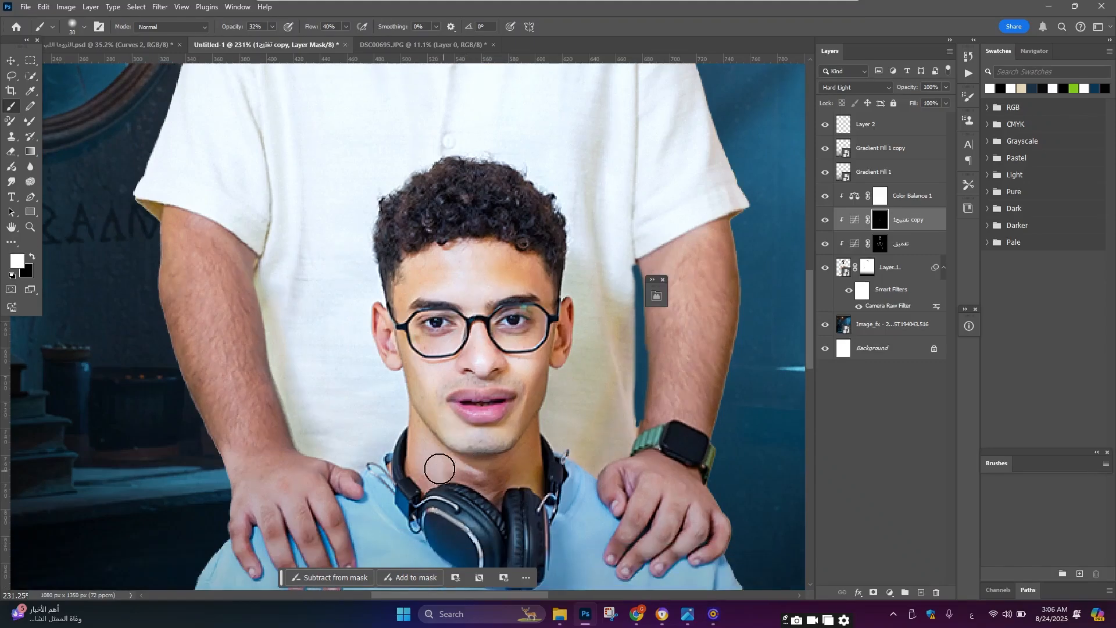
pyautogui.scroll(2, 499, 474)
pyautogui.scroll(-5, 500, 375)
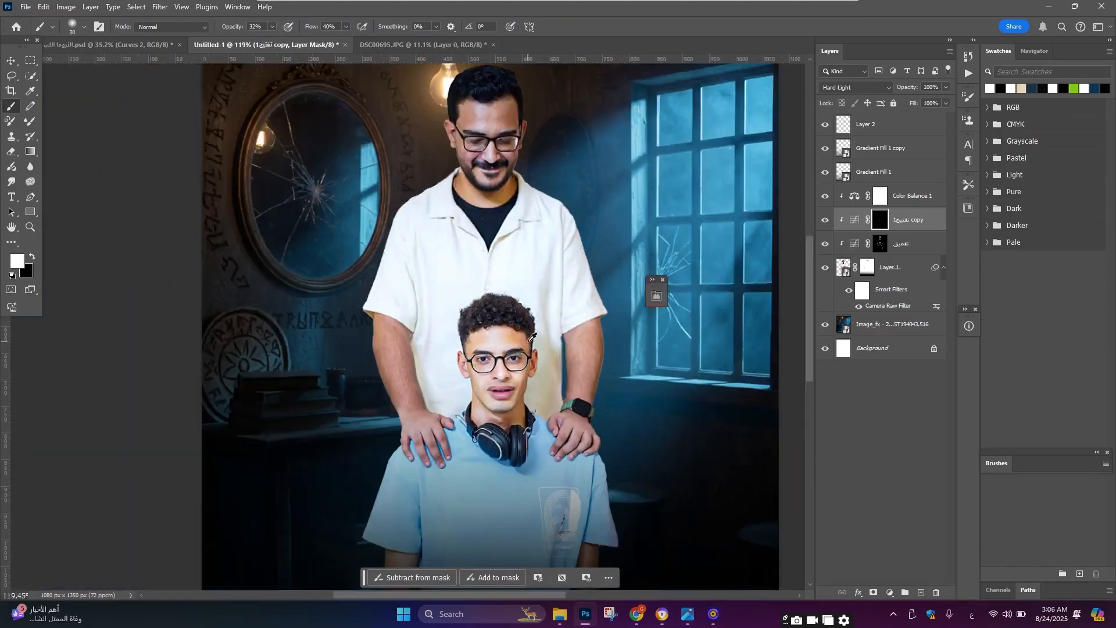
pyautogui.scroll(2, 502, 370)
pyautogui.scroll(3, 504, 368)
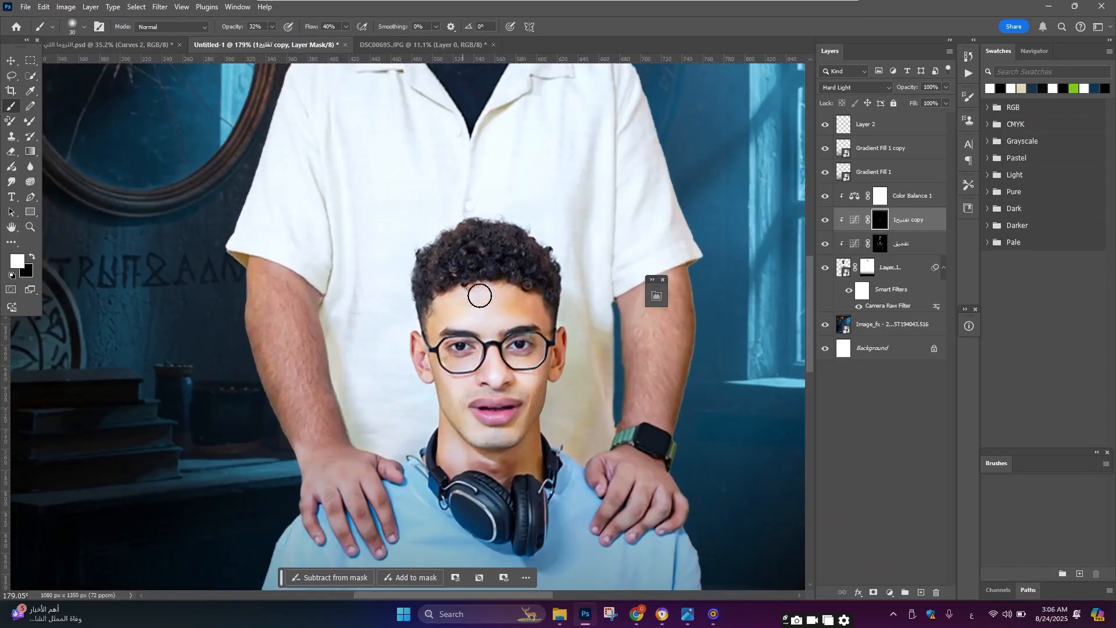
pyautogui.scroll(-4, 515, 299)
pyautogui.scroll(3, 521, 159)
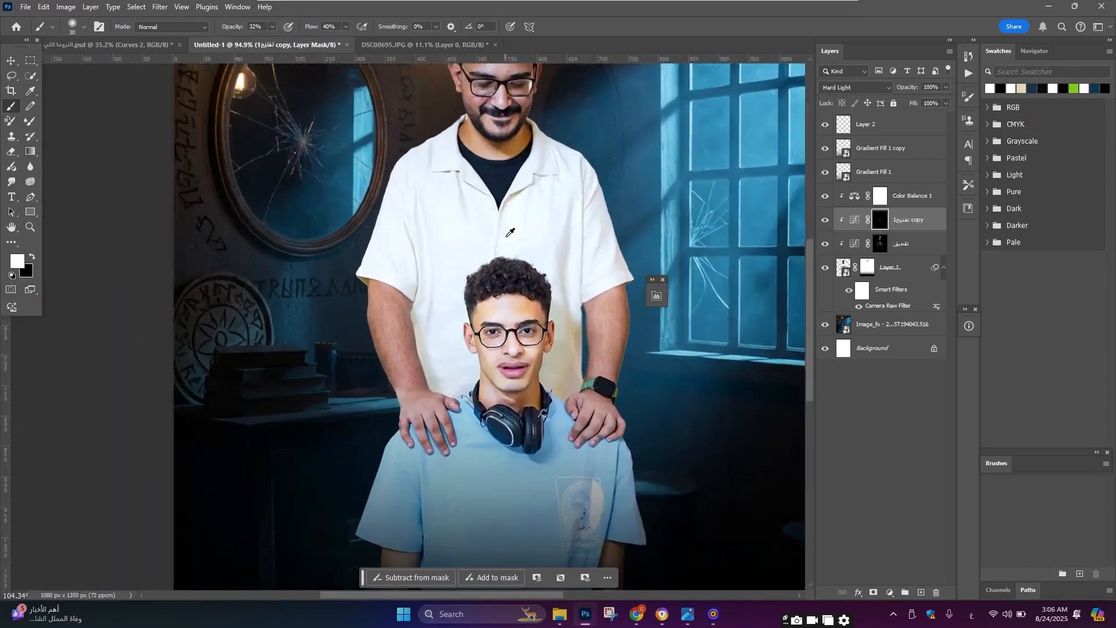
pyautogui.scroll(5, 521, 159)
pyautogui.press(']')
pyautogui.press(']')
pyautogui.press(']')
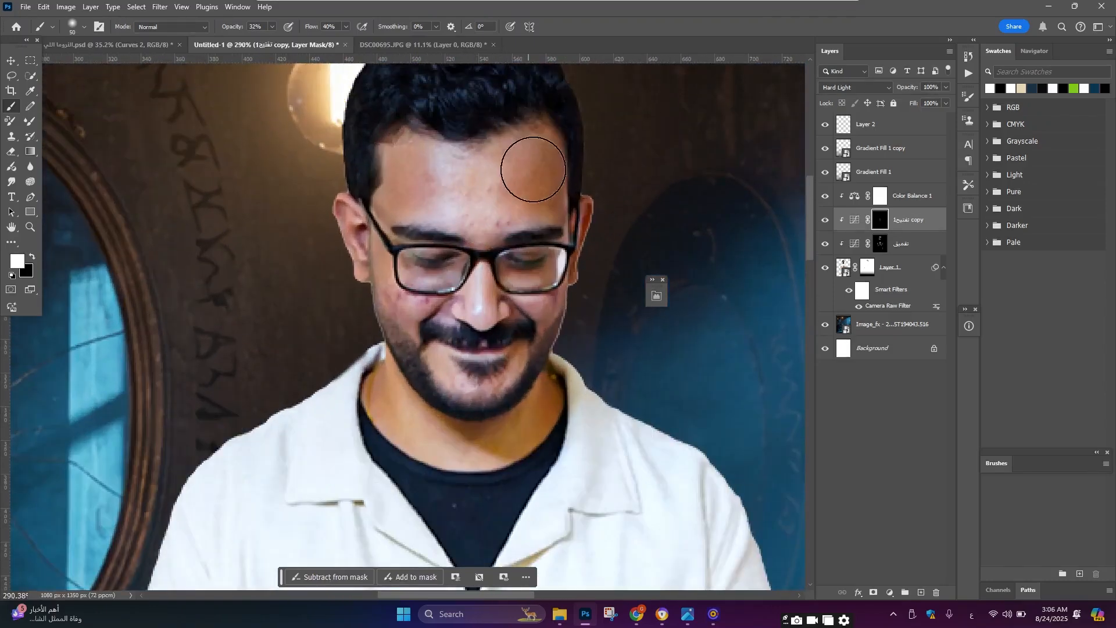
pyautogui.press('[')
pyautogui.scroll(1, 465, 232)
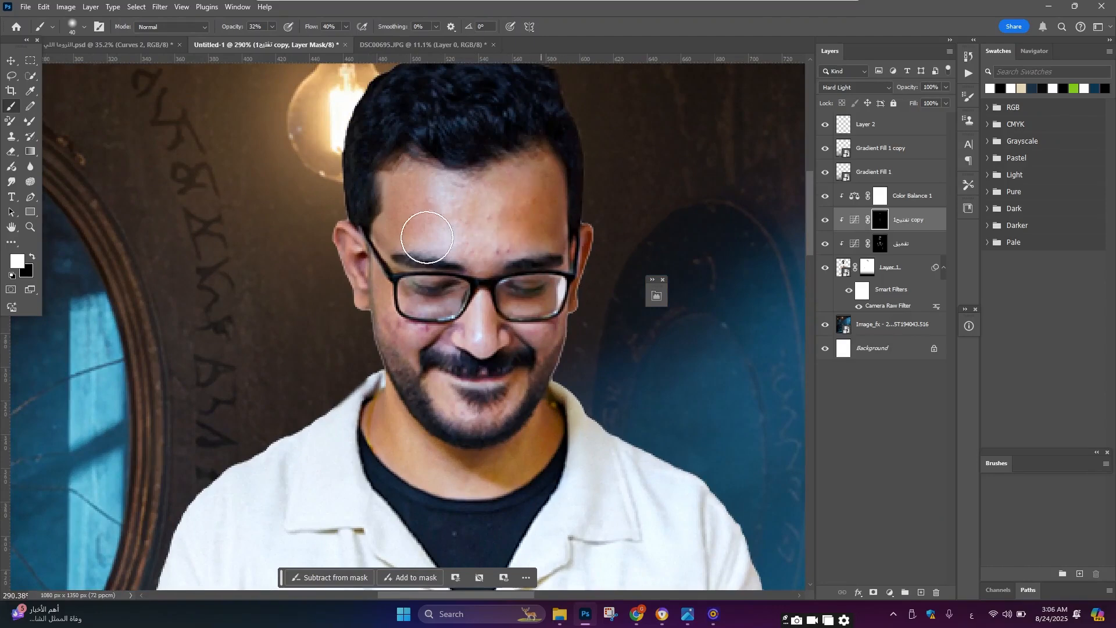
pyautogui.scroll(-2, 407, 244)
pyautogui.press('[')
pyautogui.press('[')
pyautogui.press('[')
pyautogui.press('[')
pyautogui.press('[')
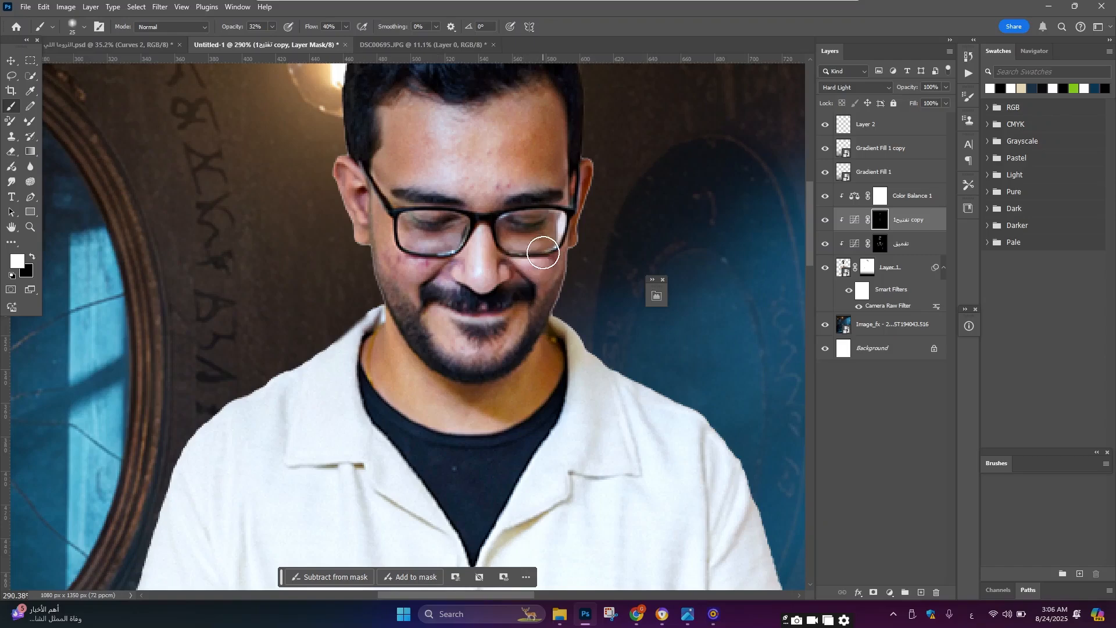
pyautogui.scroll(1, 550, 244)
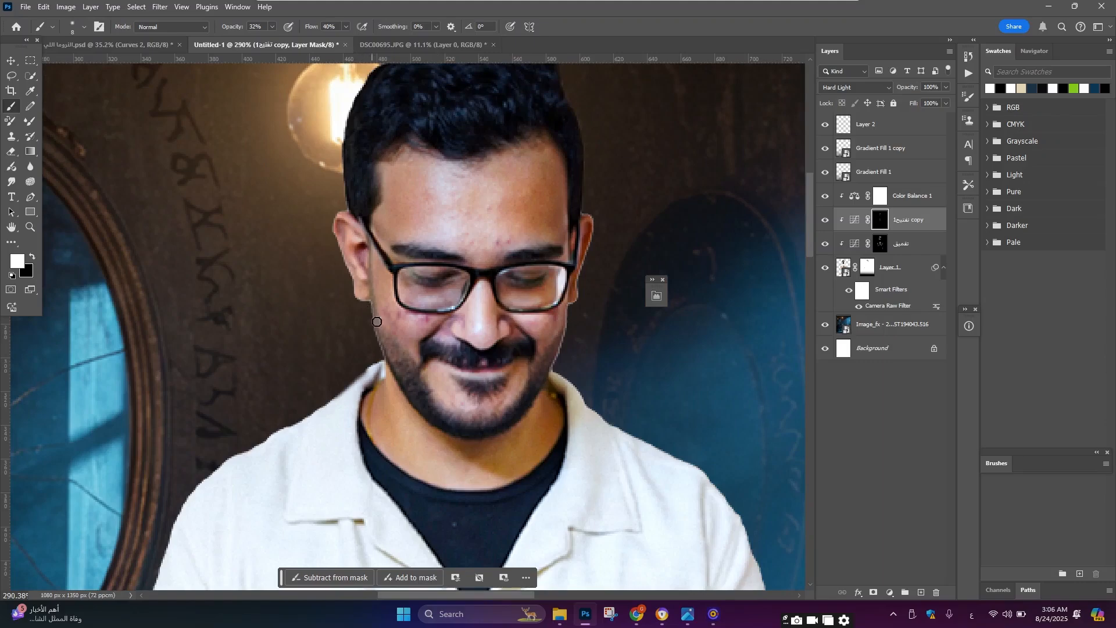
pyautogui.scroll(1, 386, 319)
pyautogui.press(']')
pyautogui.press(']')
pyautogui.press(']')
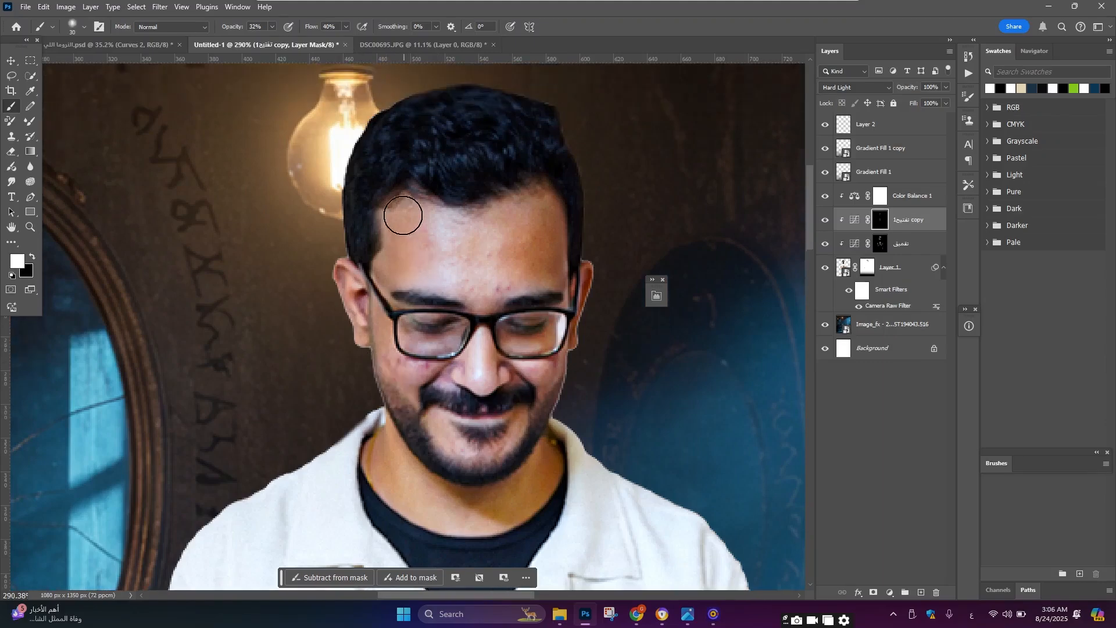
pyautogui.scroll(-10, 500, 226)
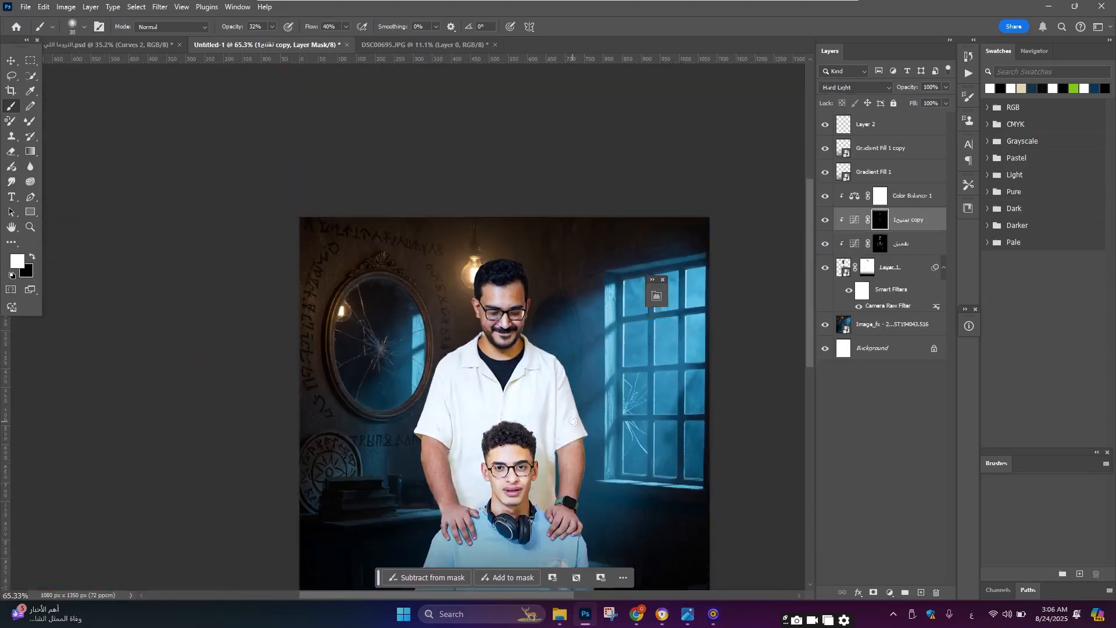
# Step: Paint the تفتيح copy mask over the man's hand resting on the boy's shoulder
pyautogui.scroll(4, 567, 505)
pyautogui.scroll(5, 570, 501)
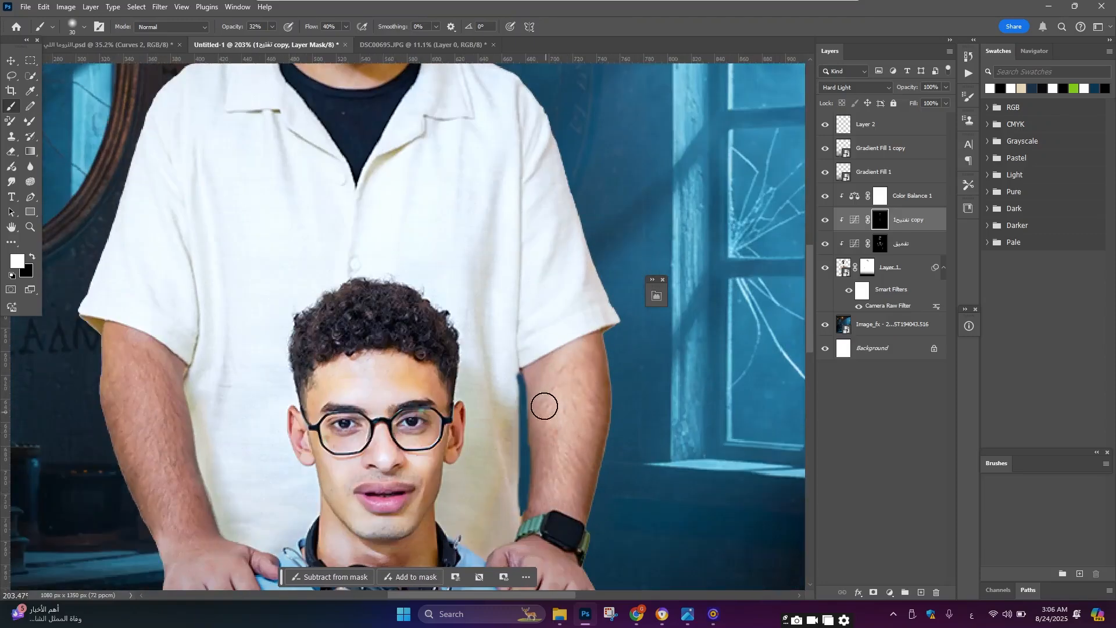
pyautogui.scroll(-8, 369, 449)
pyautogui.scroll(8, 326, 486)
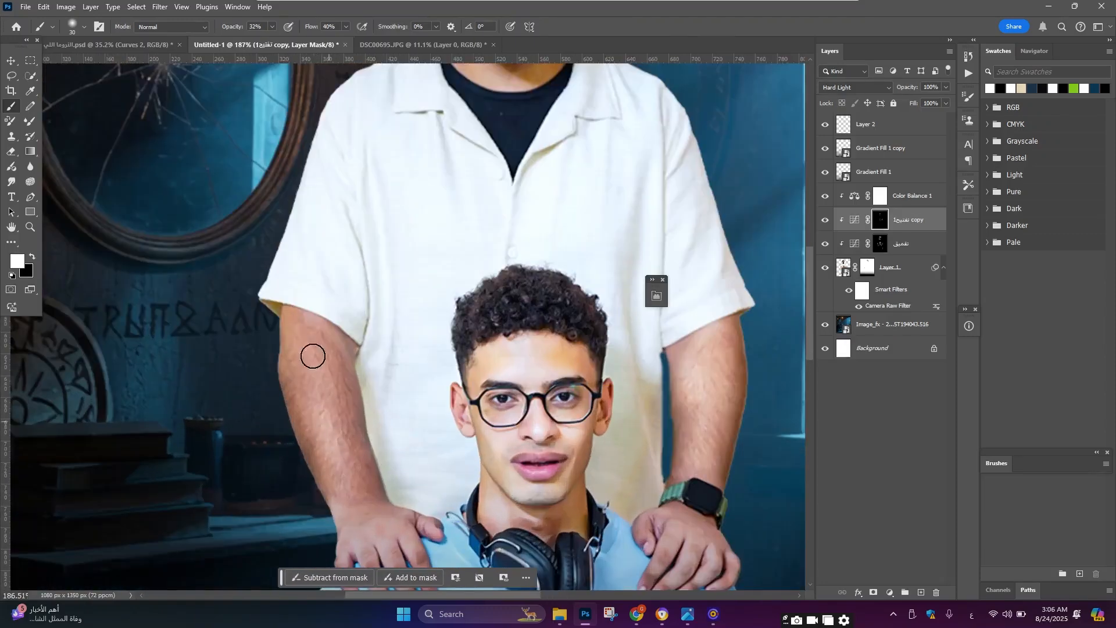
pyautogui.scroll(-2, 348, 349)
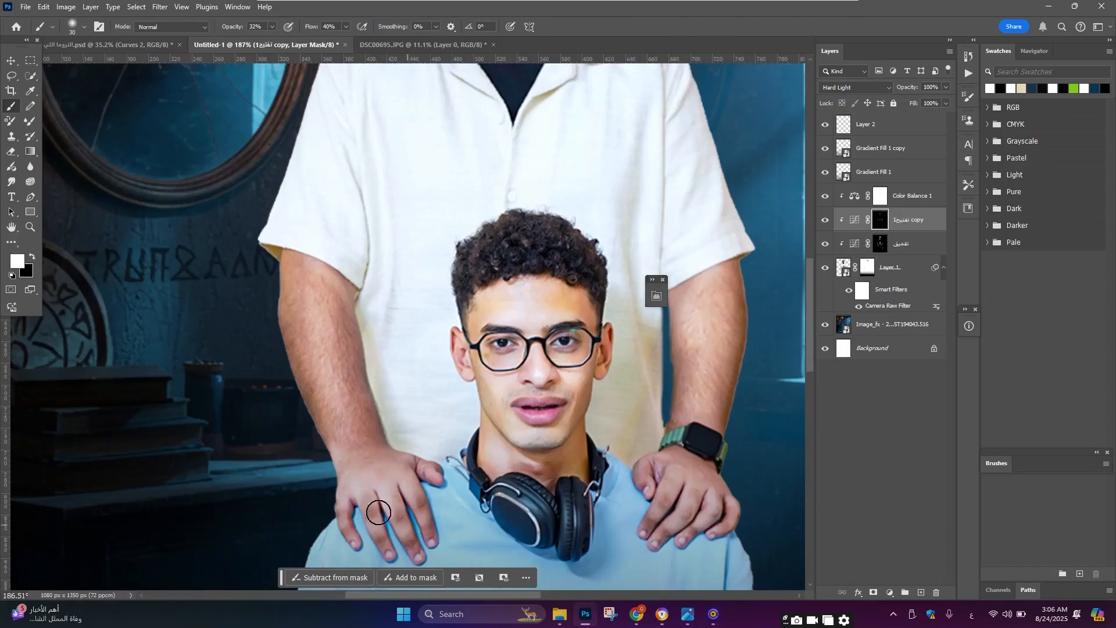
pyautogui.moveTo(679, 471)
pyautogui.mouseDown()
pyautogui.moveTo(662, 512)
pyautogui.moveTo(687, 519)
pyautogui.mouseUp()
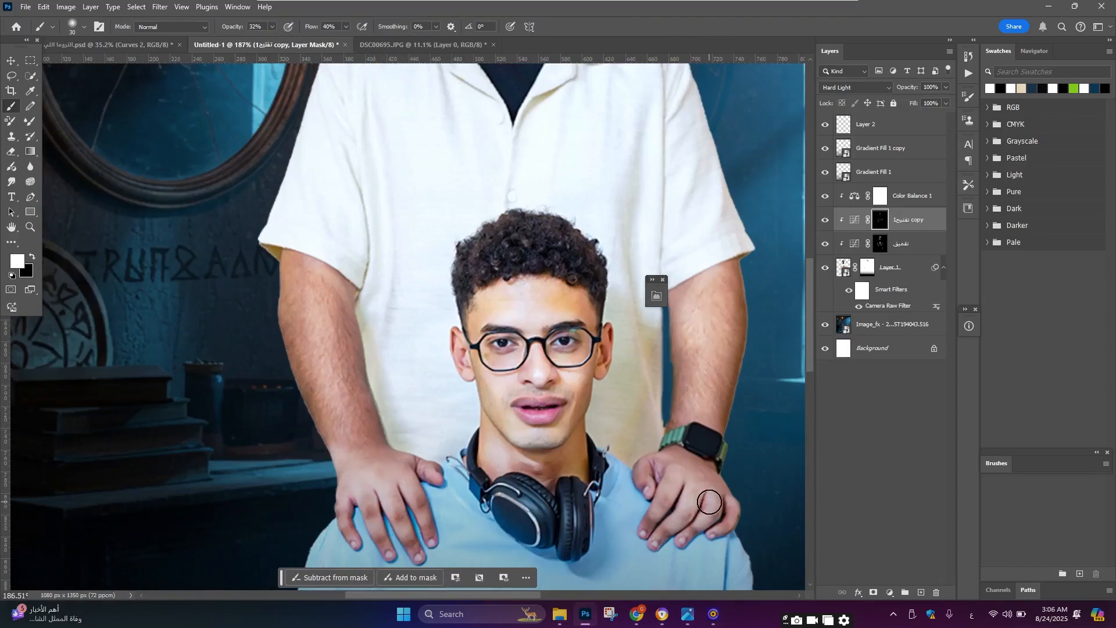
pyautogui.scroll(-9, 561, 363)
pyautogui.scroll(2, 692, 314)
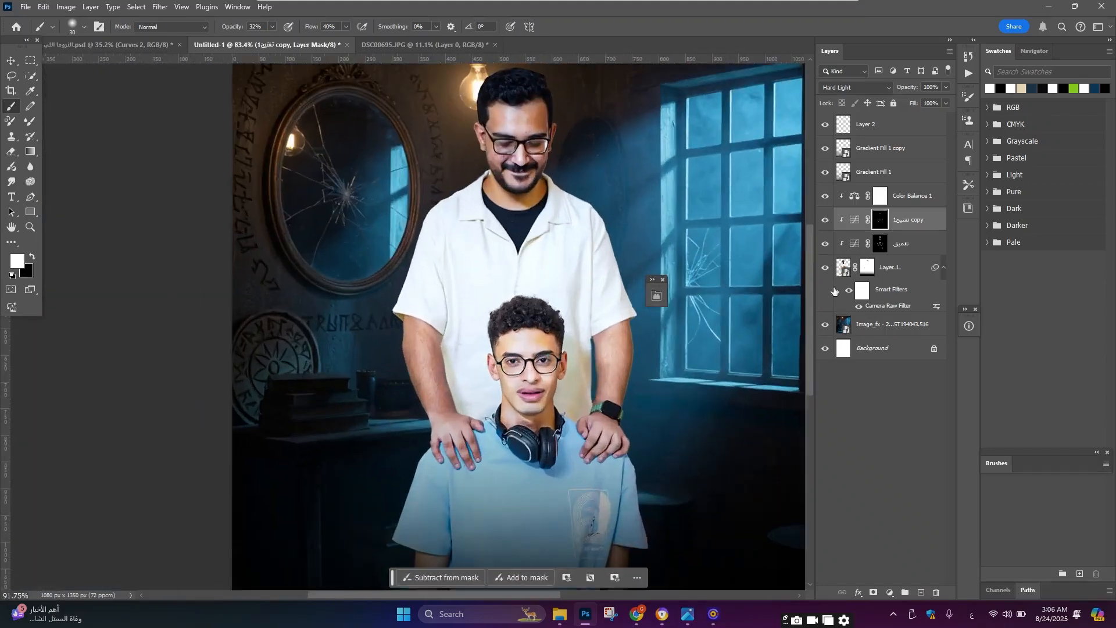
# Step: Select both dodge and burn layers and toggle their visibility to compare the result
pyautogui.keyDown('shift'); pyautogui.click(910, 249); pyautogui.keyUp('shift')
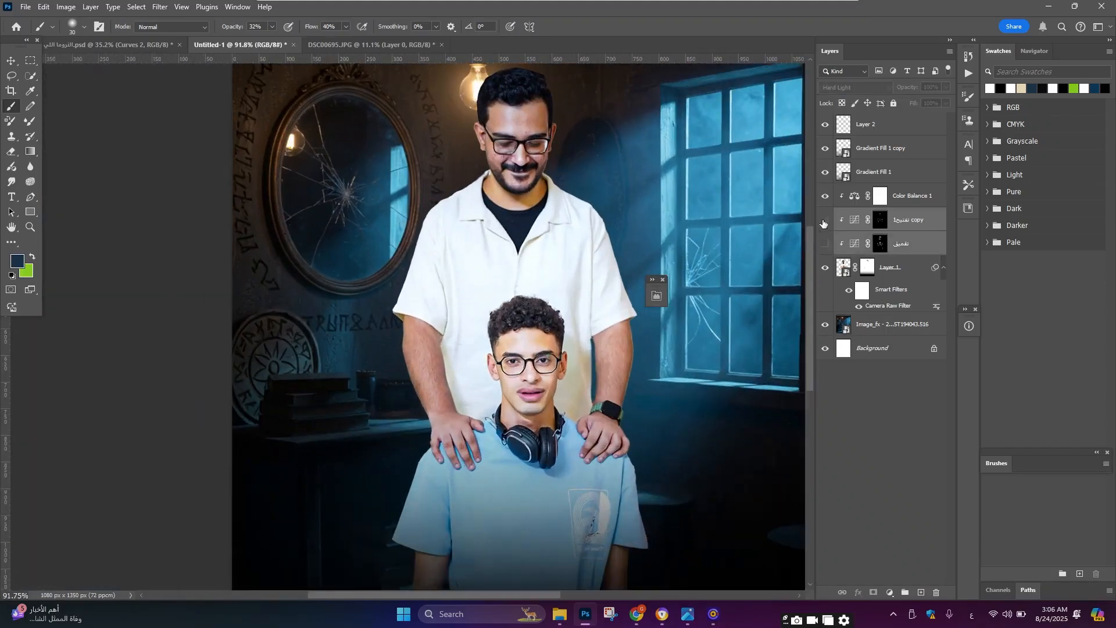
pyautogui.click(824, 244)
pyautogui.scroll(-3, 517, 170)
pyautogui.scroll(3, 517, 171)
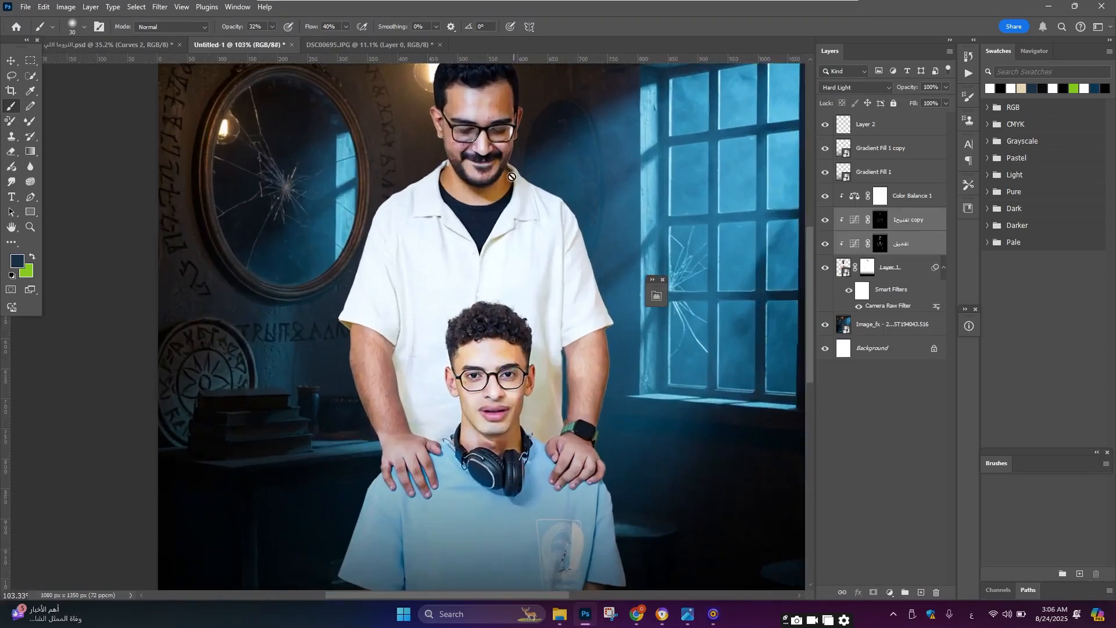
# Step: Reopen the Camera Raw Filter on the people layer and set Saturation to -15
pyautogui.click(14, 62)
pyautogui.scroll(-3, 535, 254)
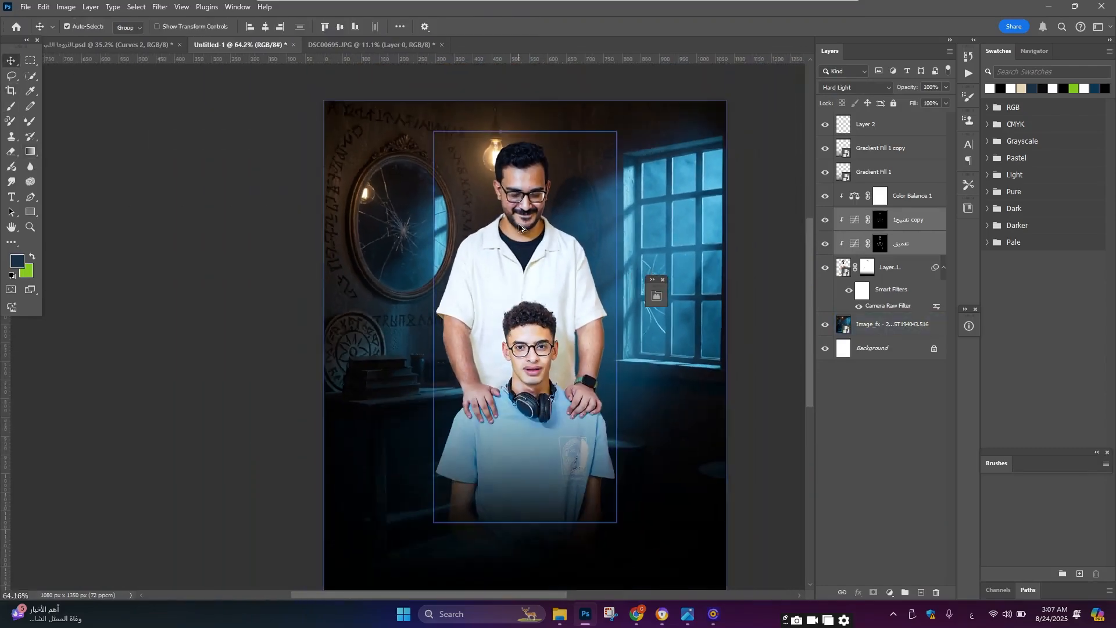
pyautogui.scroll(3, 518, 223)
pyautogui.scroll(-1, 519, 194)
pyautogui.click(894, 268)
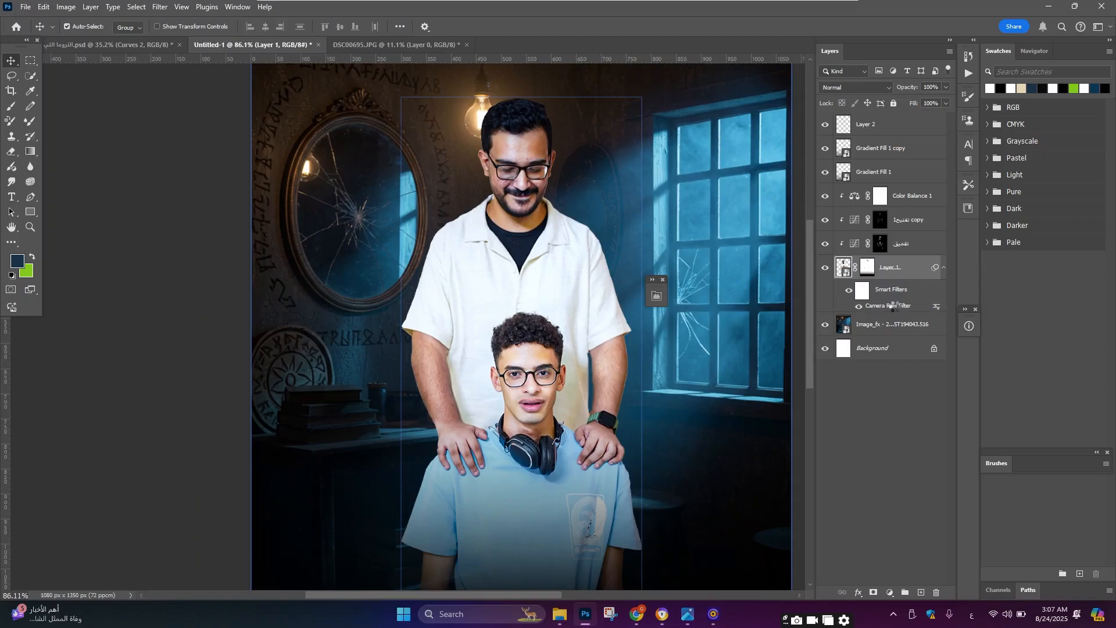
pyautogui.doubleClick(893, 306)
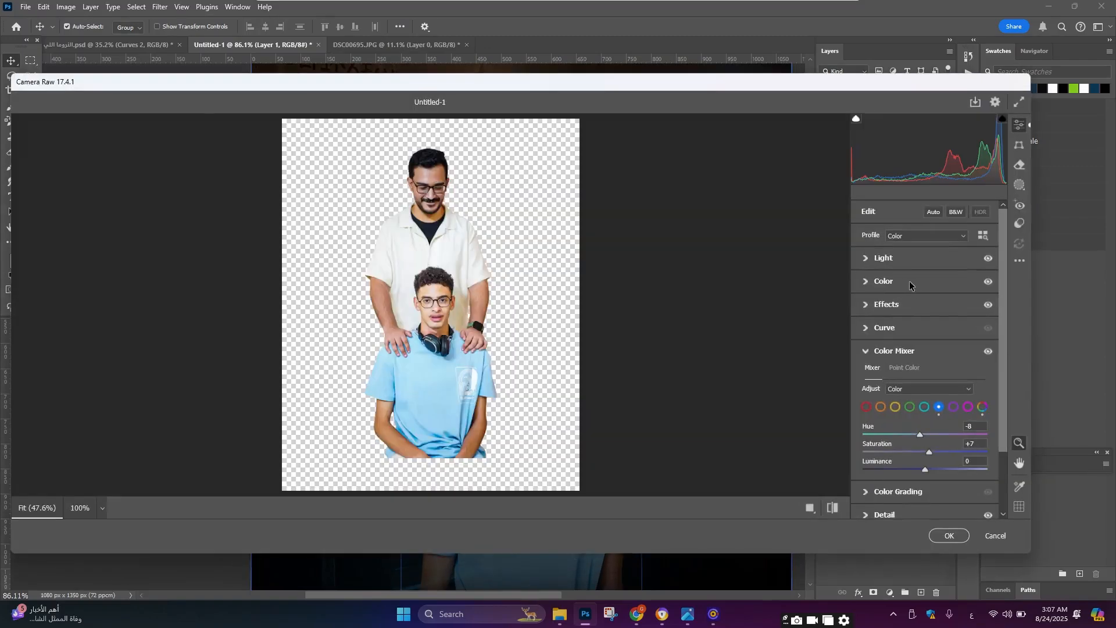
pyautogui.click(909, 285)
pyautogui.moveTo(927, 376); pyautogui.dragTo(915, 377)
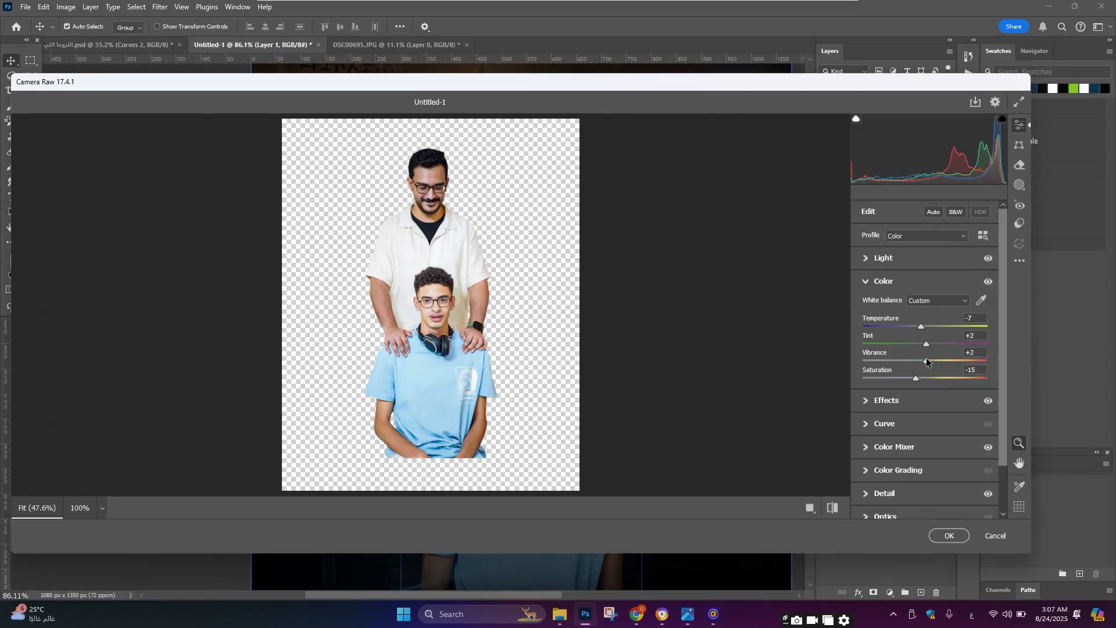
pyautogui.click(947, 535)
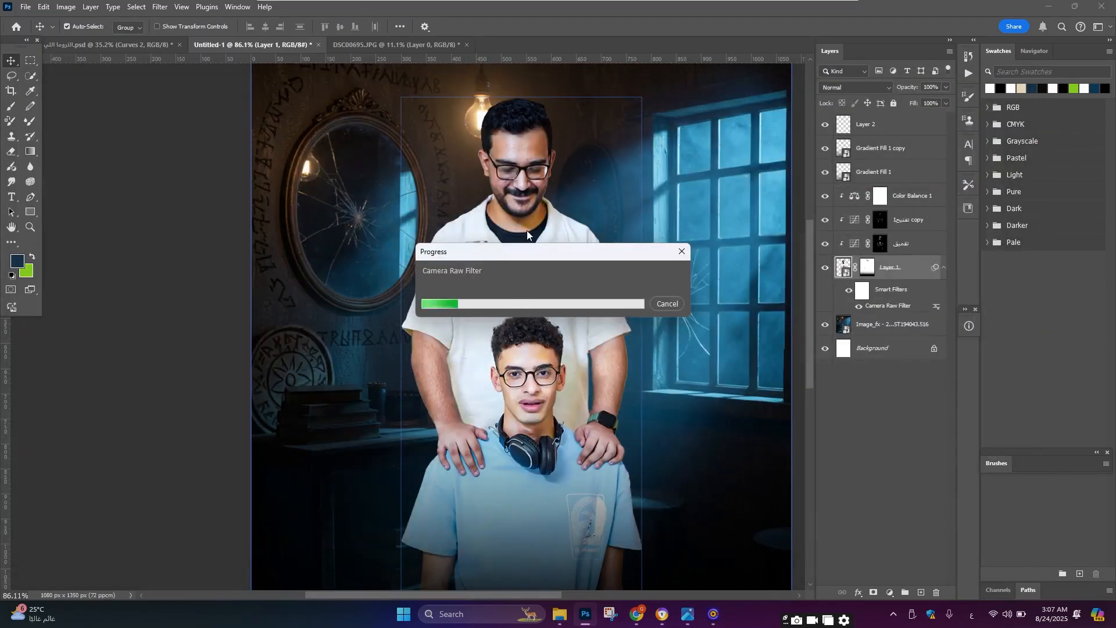
pyautogui.scroll(-3, 528, 238)
pyautogui.scroll(5, 535, 349)
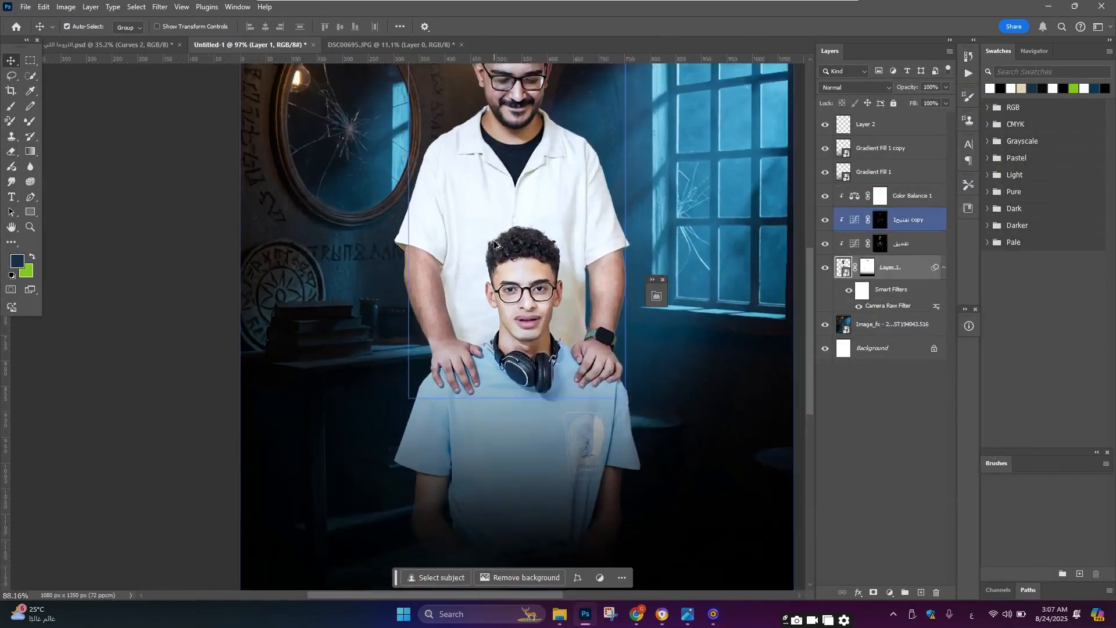
# Step: Select the people layer and add a Curves adjustment above it, pulling the white point down to output 53, then invert its mask
pyautogui.scroll(-3, 494, 244)
pyautogui.scroll(2, 512, 279)
pyautogui.scroll(-1, 543, 307)
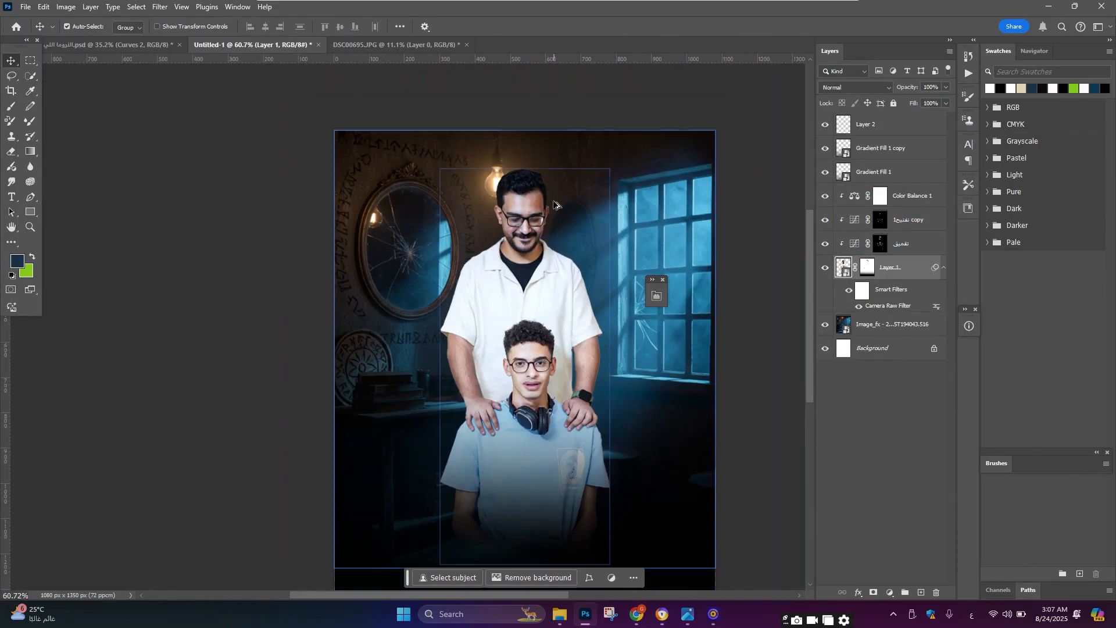
pyautogui.click(563, 244)
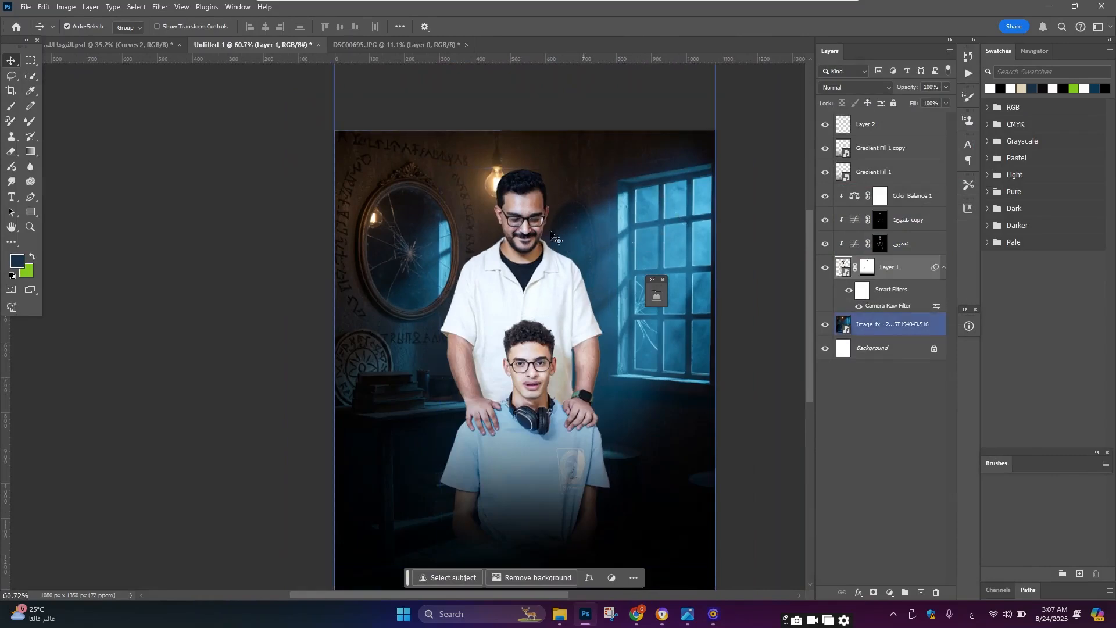
pyautogui.click(478, 284)
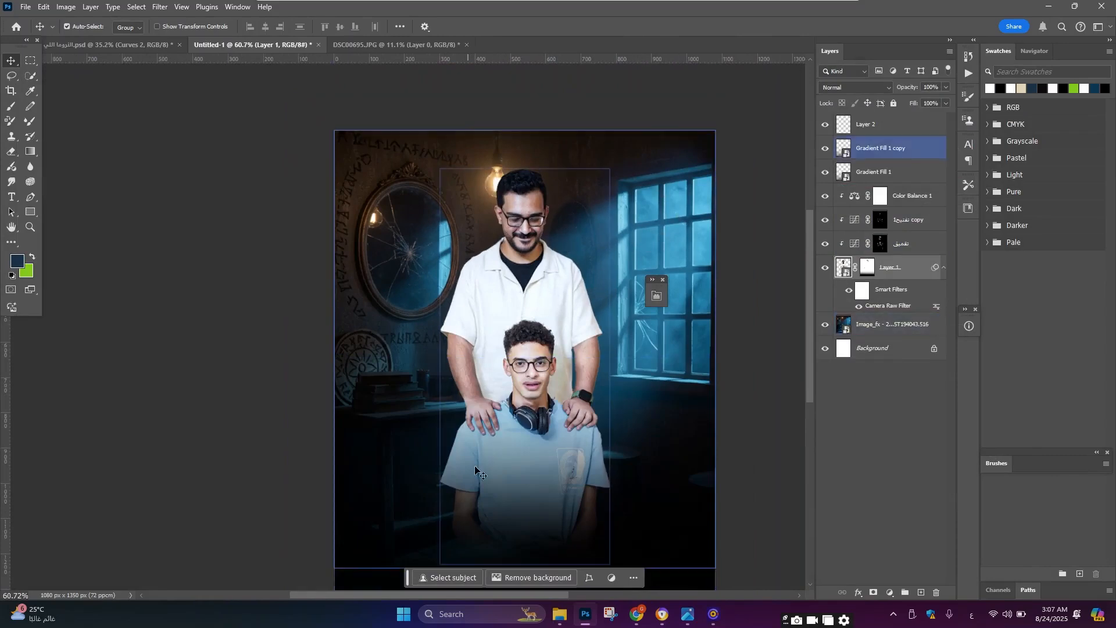
pyautogui.click(526, 377)
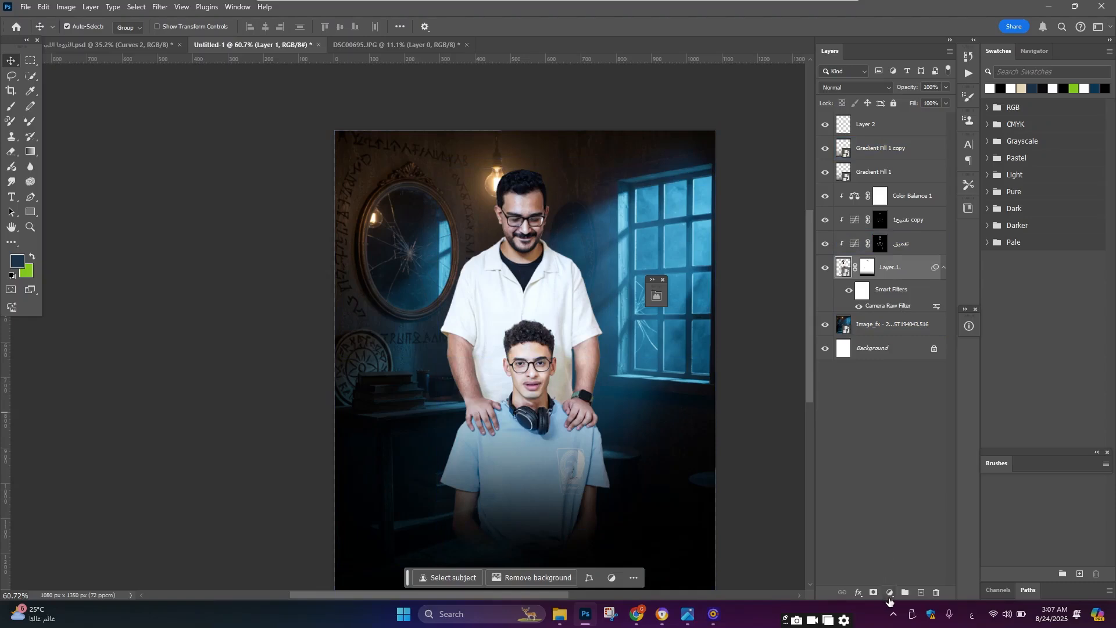
pyautogui.click(890, 593)
pyautogui.click(917, 451)
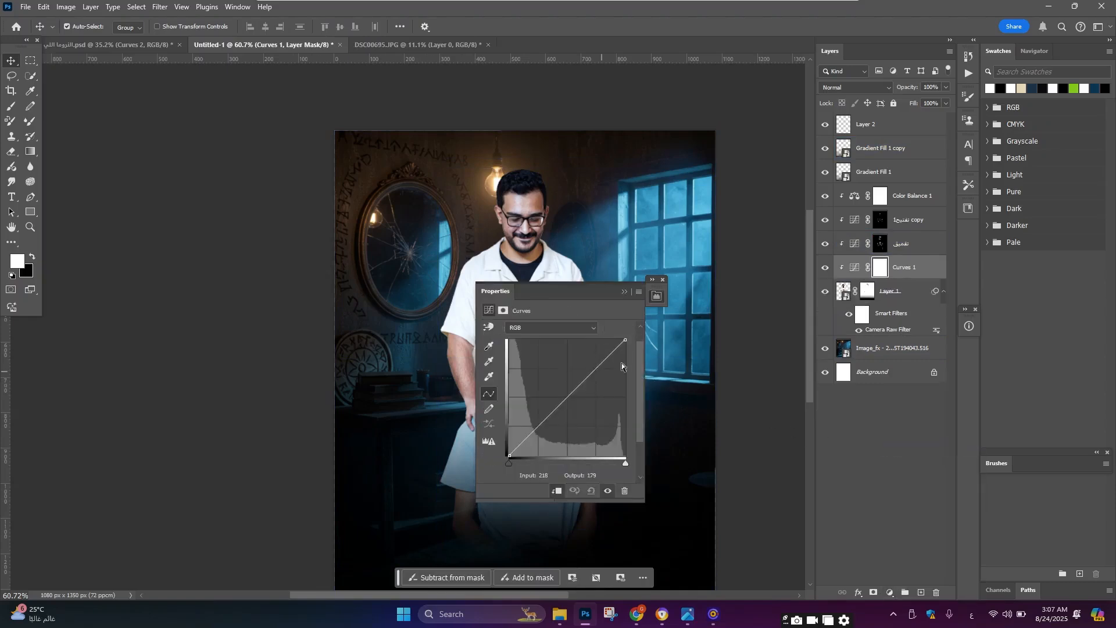
pyautogui.moveTo(625, 343); pyautogui.dragTo(633, 433)
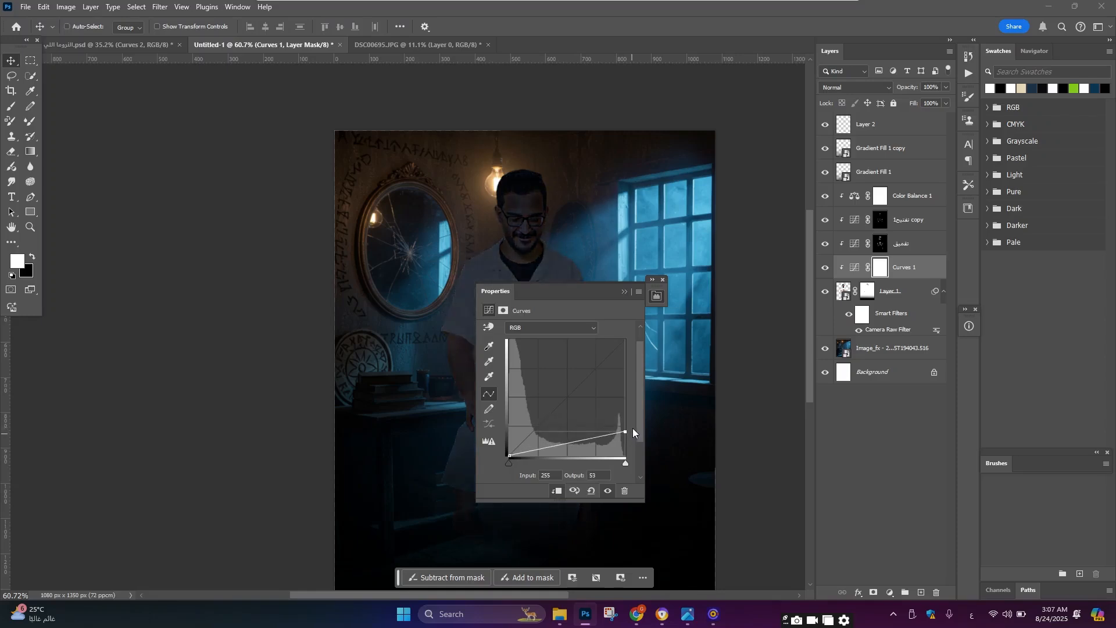
pyautogui.hotkey('ctrl', 'i')
pyautogui.click(625, 292)
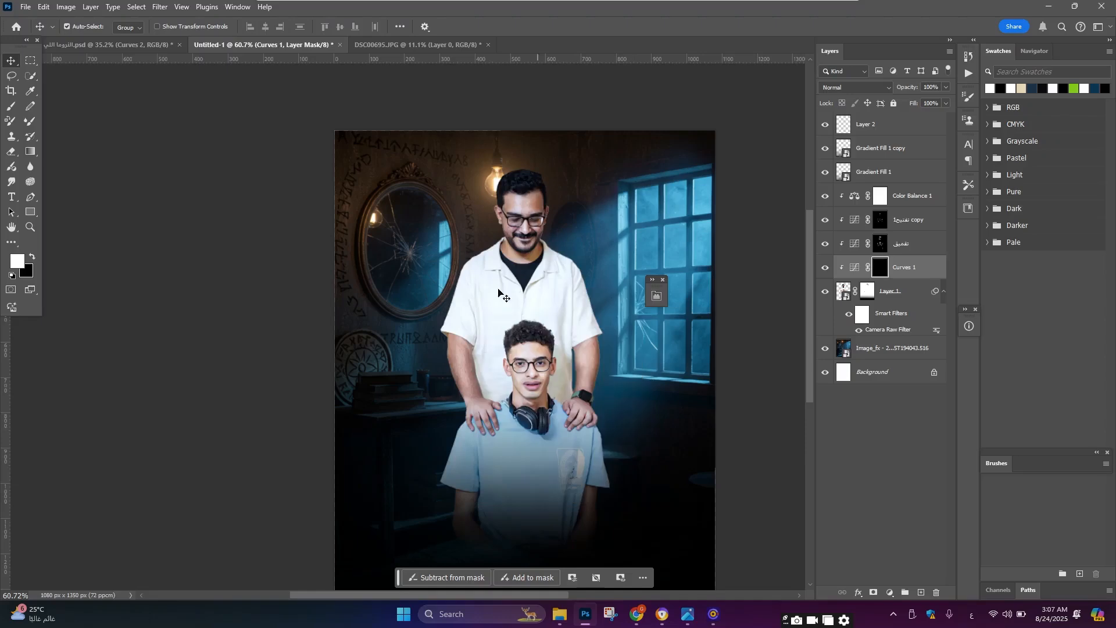
# Step: Paint white with a large soft brush at 100% opacity on the Curves 1 mask over the left side of the people
pyautogui.click(9, 110)
pyautogui.scroll(-3, 410, 405)
pyautogui.press(']')
pyautogui.press(']')
pyautogui.press(']')
pyautogui.press(']')
pyautogui.press(']')
pyautogui.press(']')
pyautogui.press(']')
pyautogui.press(']')
pyautogui.press(']')
pyautogui.press(']')
pyautogui.press(']')
pyautogui.press(']')
pyautogui.press(']')
pyautogui.press(']')
pyautogui.press(']')
pyautogui.press(']')
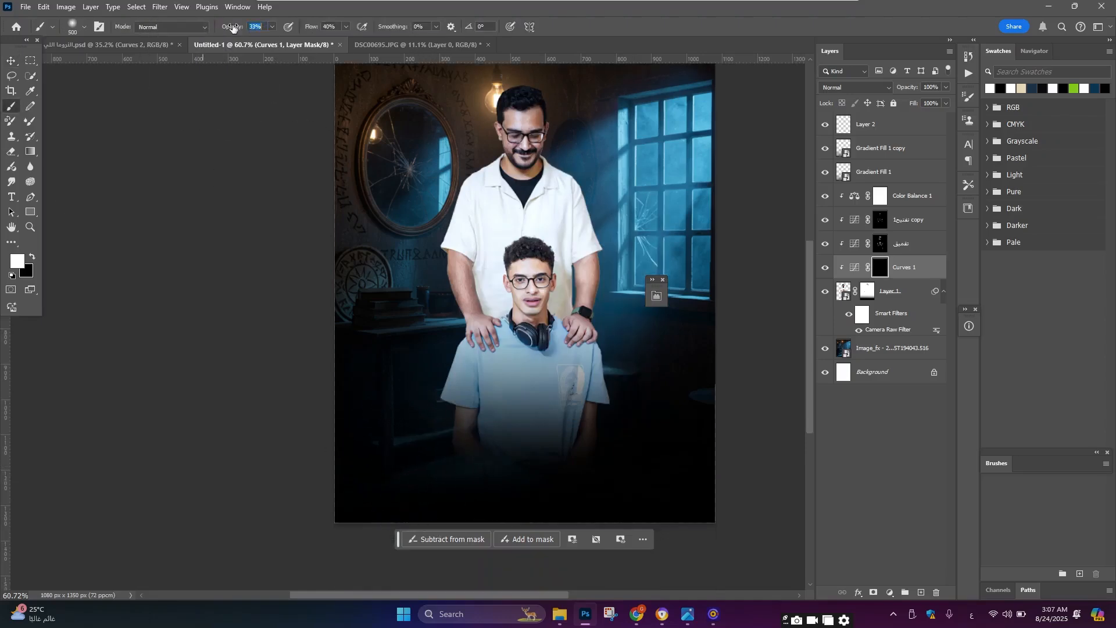
pyautogui.moveTo(309, 29); pyautogui.dragTo(407, 22)
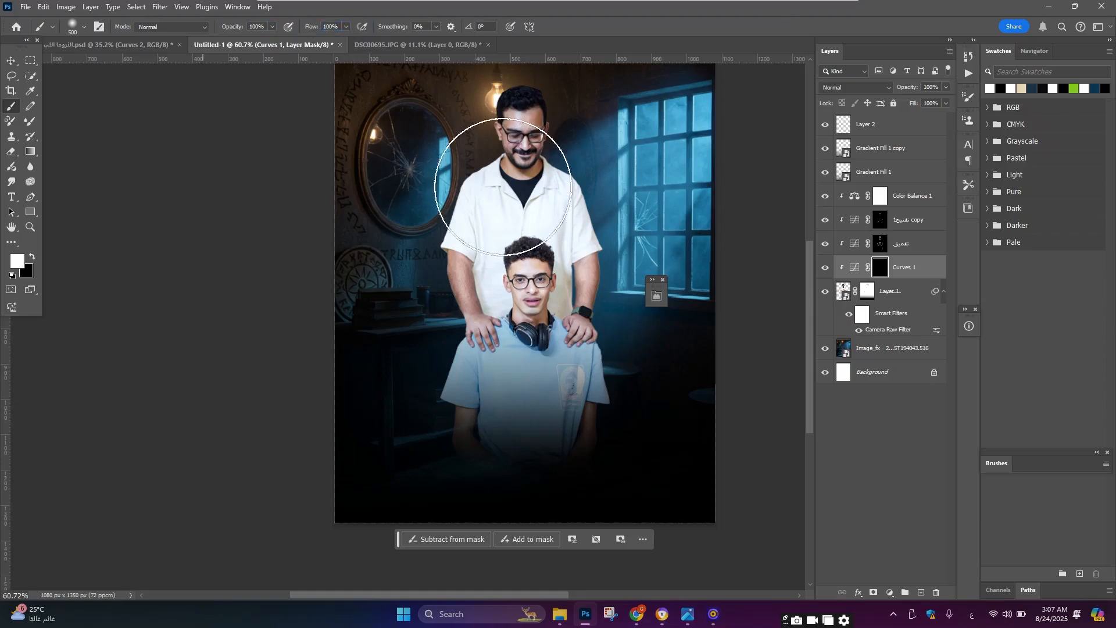
pyautogui.moveTo(401, 451)
pyautogui.mouseDown()
pyautogui.moveTo(386, 430)
pyautogui.moveTo(395, 378)
pyautogui.moveTo(366, 349)
pyautogui.mouseUp()
pyautogui.press('[')
pyautogui.press('[')
pyautogui.moveTo(394, 300)
pyautogui.mouseDown()
pyautogui.moveTo(388, 235)
pyautogui.moveTo(399, 193)
pyautogui.moveTo(391, 379)
pyautogui.mouseUp()
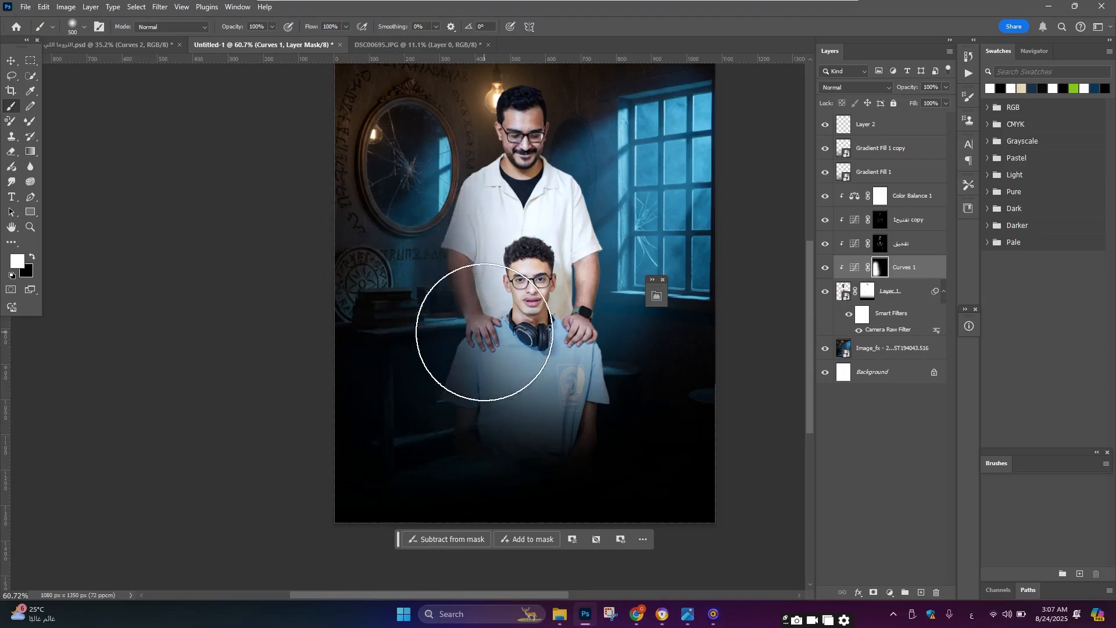
# Step: Zoom in and out across the composite to inspect the new darkening on both people
pyautogui.scroll(1, 364, 284)
pyautogui.scroll(-1, 389, 277)
pyautogui.scroll(-6, 396, 273)
pyautogui.scroll(6, 481, 250)
pyautogui.scroll(-5, 481, 251)
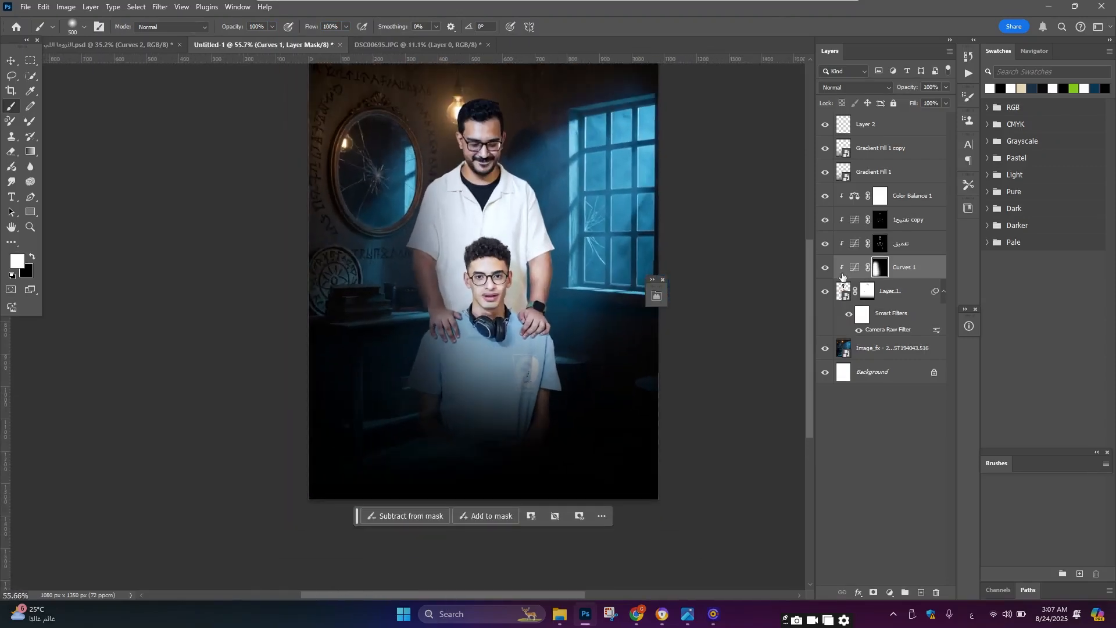
pyautogui.scroll(4, 440, 233)
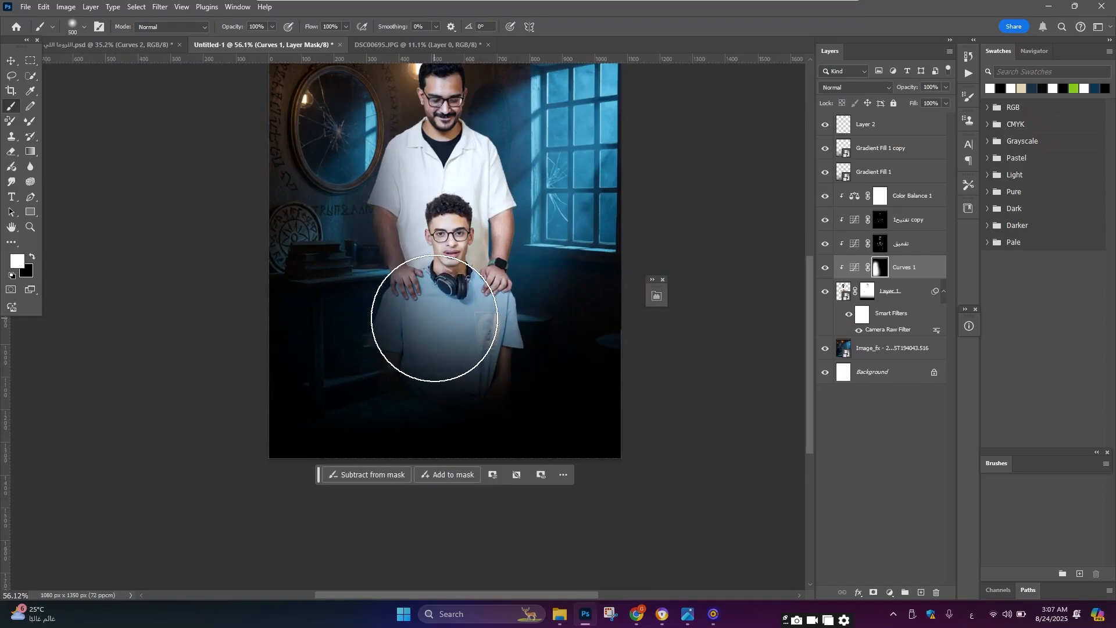
pyautogui.scroll(-4, 424, 291)
pyautogui.scroll(5, 413, 257)
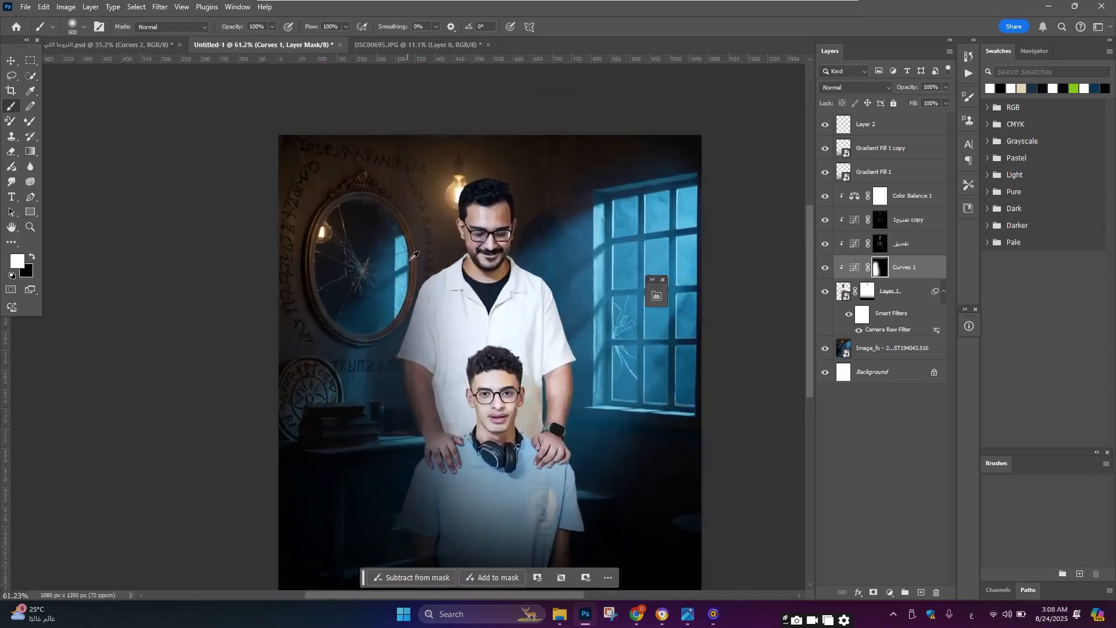
pyautogui.scroll(2, 433, 253)
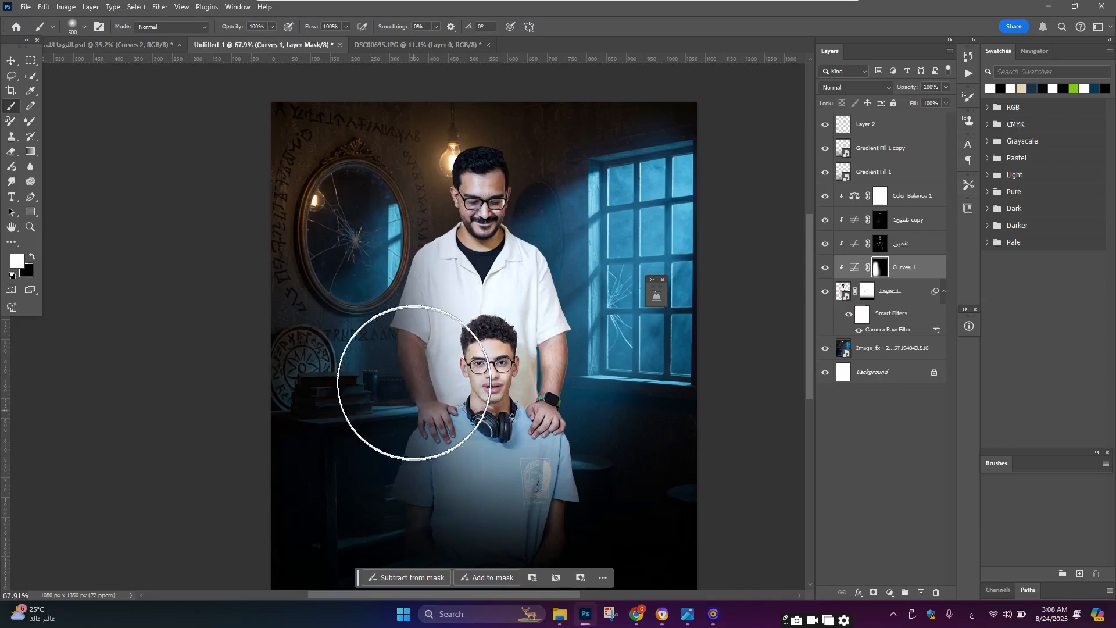
pyautogui.scroll(12, 406, 348)
pyautogui.scroll(-6, 406, 349)
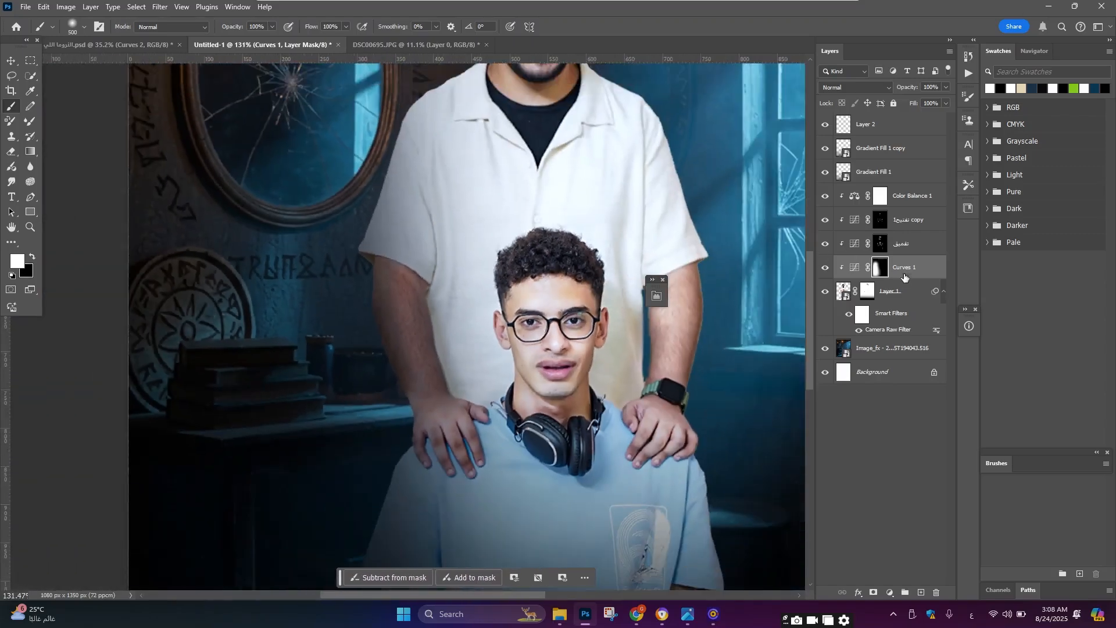
# Step: Move the Curves 1 layer up above Color Balance 1
pyautogui.moveTo(905, 275); pyautogui.dragTo(906, 185)
pyautogui.scroll(-3, 459, 325)
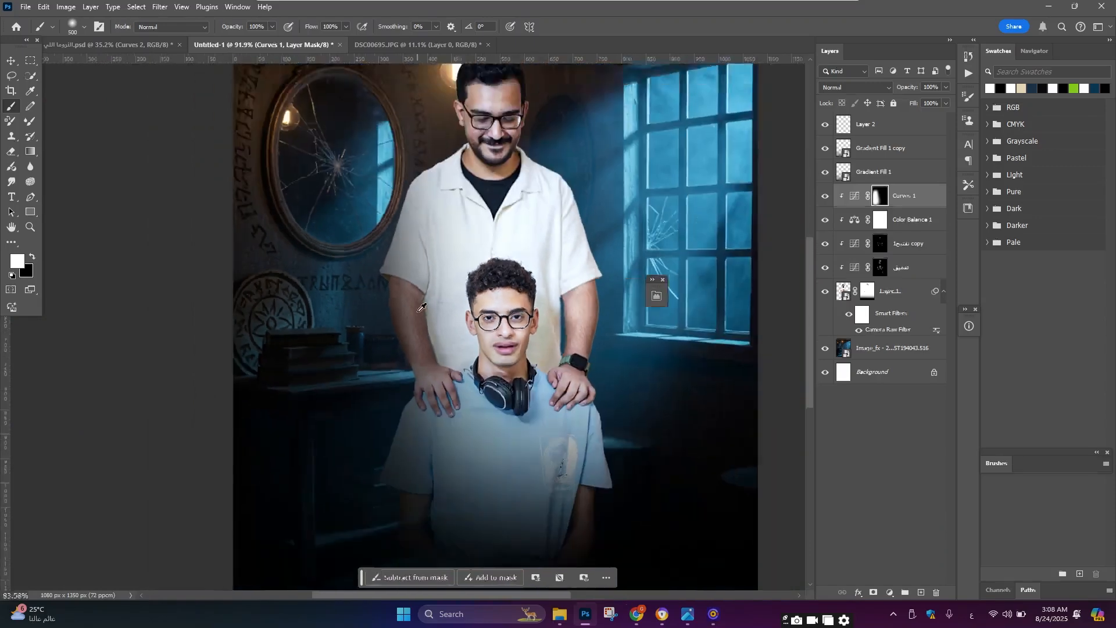
# Step: Add a new empty layer above the people layer and switch to the Spot Healing Brush
pyautogui.scroll(2, 462, 329)
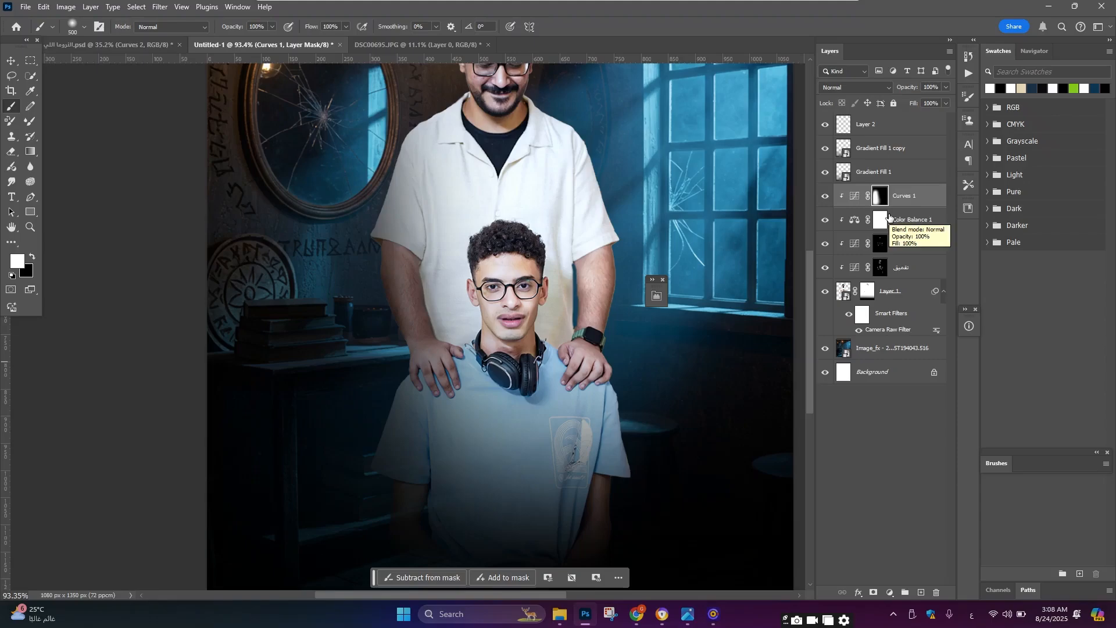
pyautogui.scroll(-2, 523, 232)
pyautogui.scroll(5, 534, 212)
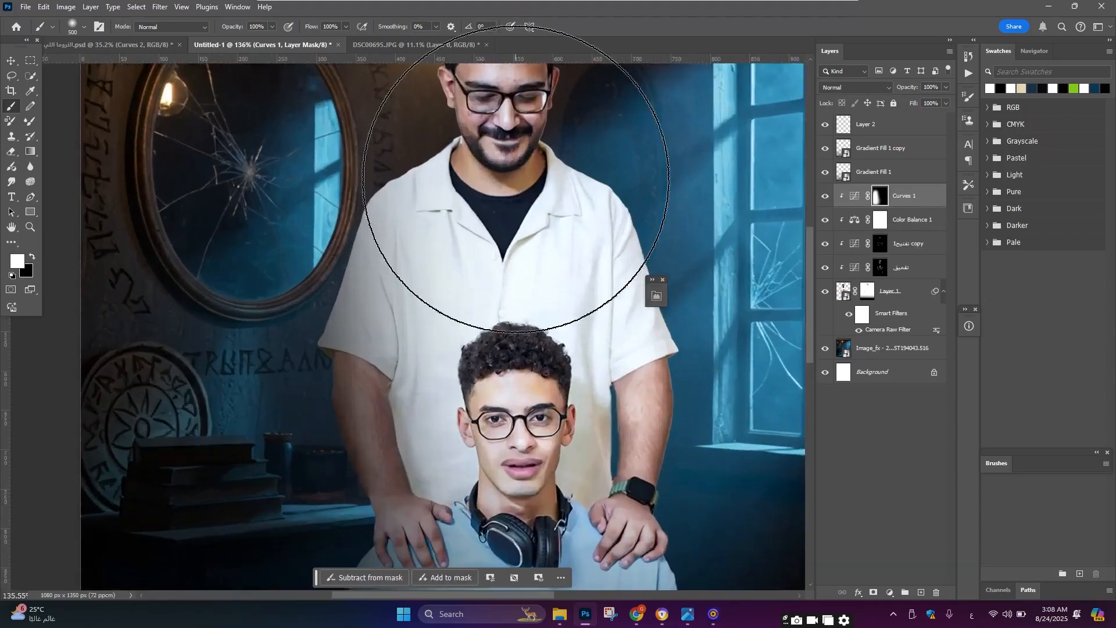
pyautogui.scroll(3, 516, 179)
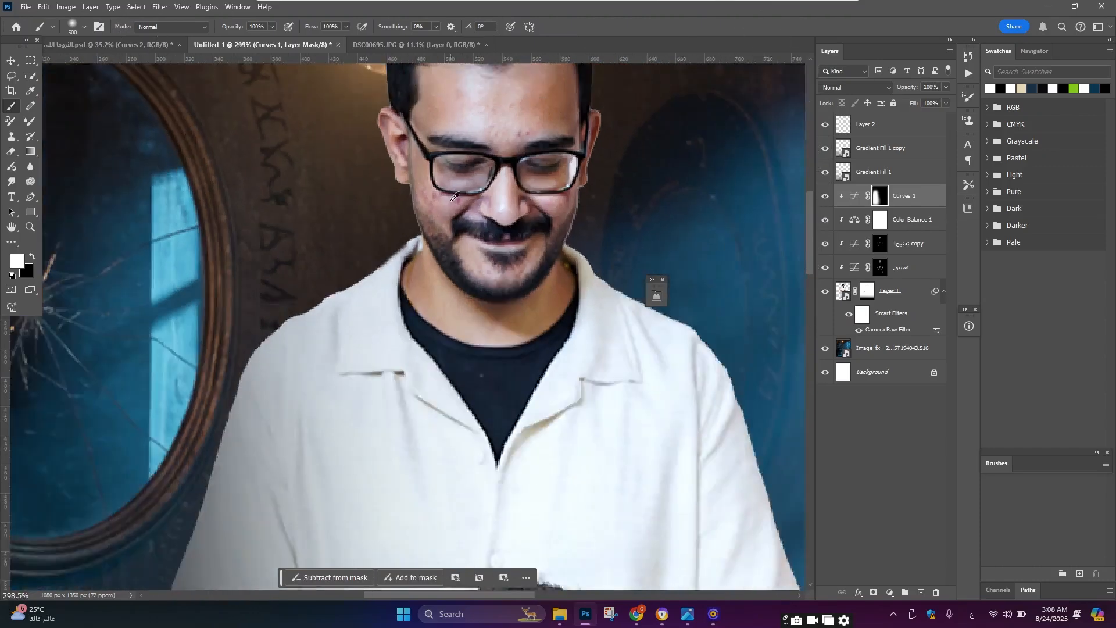
pyautogui.scroll(1, 468, 169)
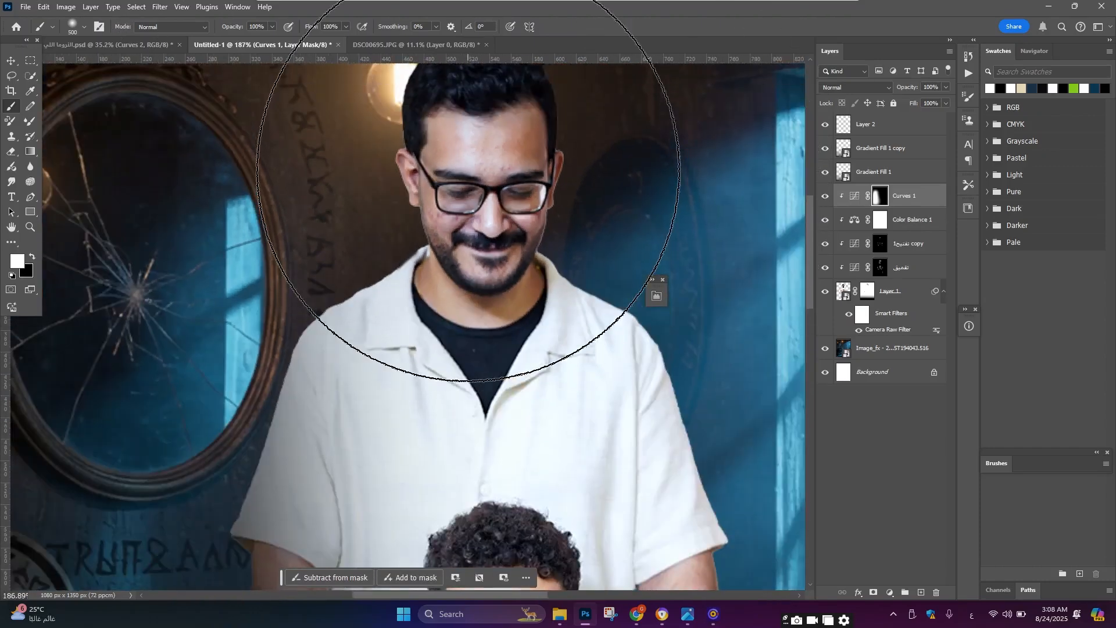
pyautogui.click(909, 298)
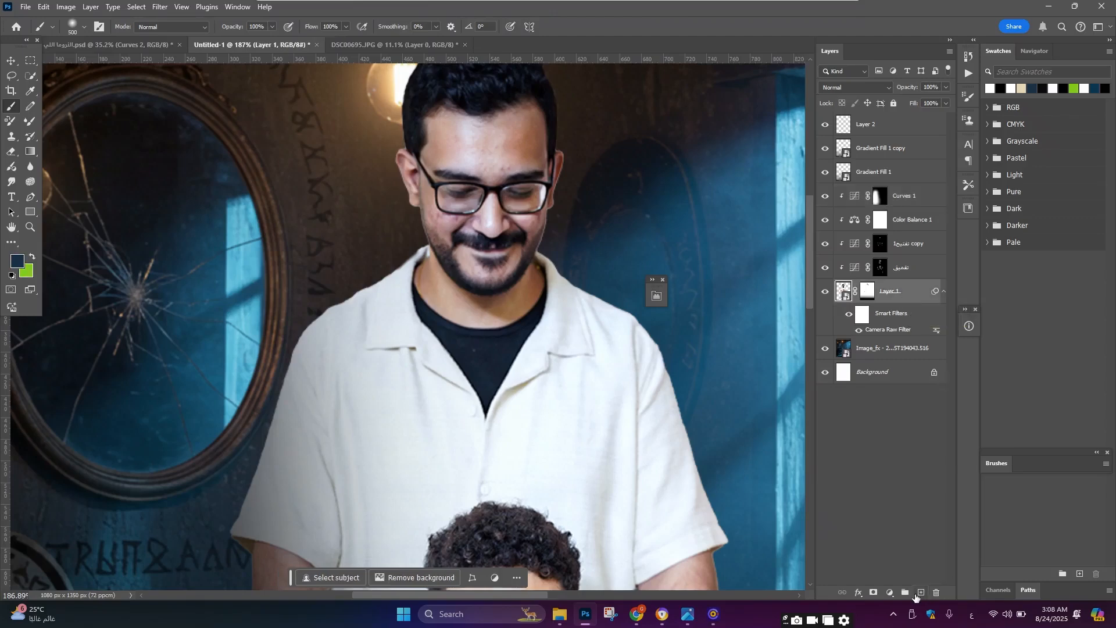
pyautogui.click(917, 594)
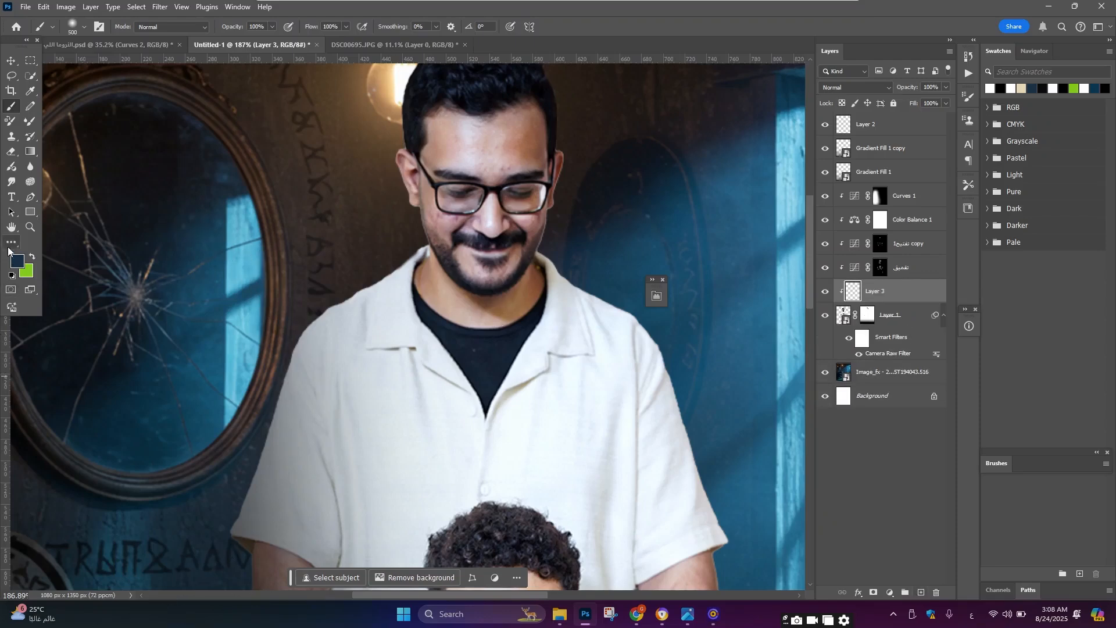
pyautogui.press('j')
# Step: Shrink the healing brush and heal small blemishes on the man's forehead and beside his glasses on the new layer
pyautogui.scroll(3, 218, 72)
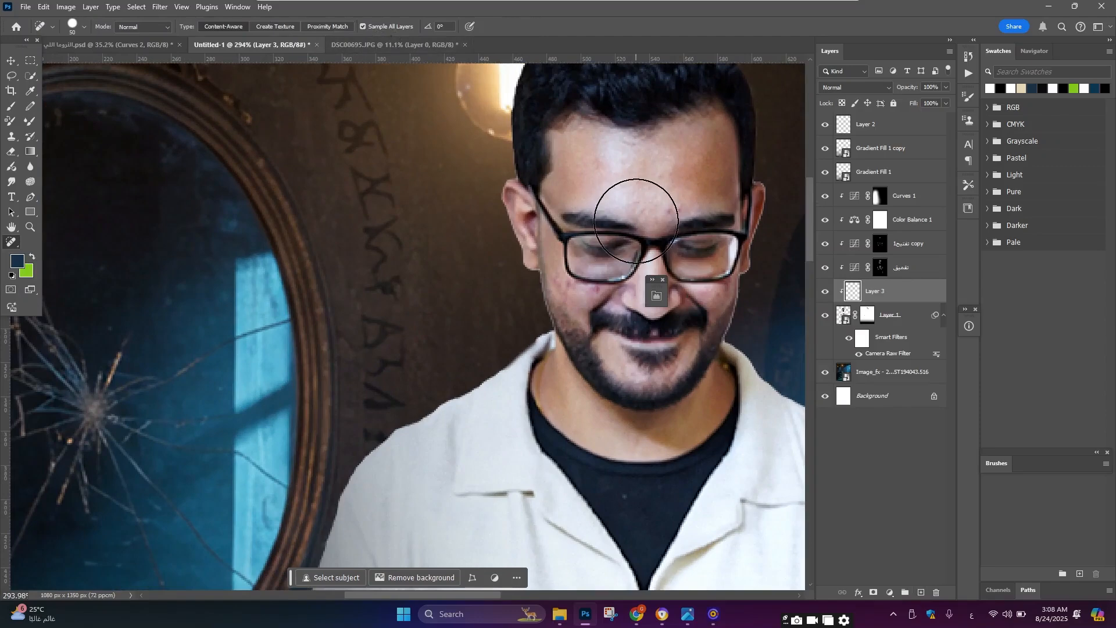
pyautogui.press('[')
pyautogui.press('[')
pyautogui.press('[')
pyautogui.press('[')
pyautogui.press('[')
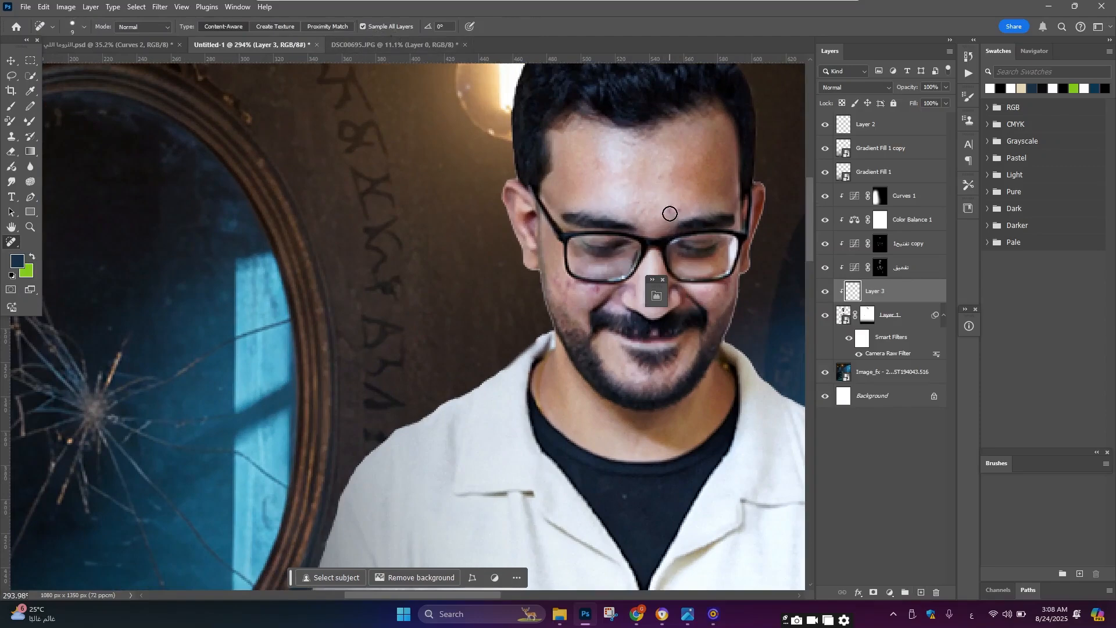
pyautogui.scroll(1, 669, 213)
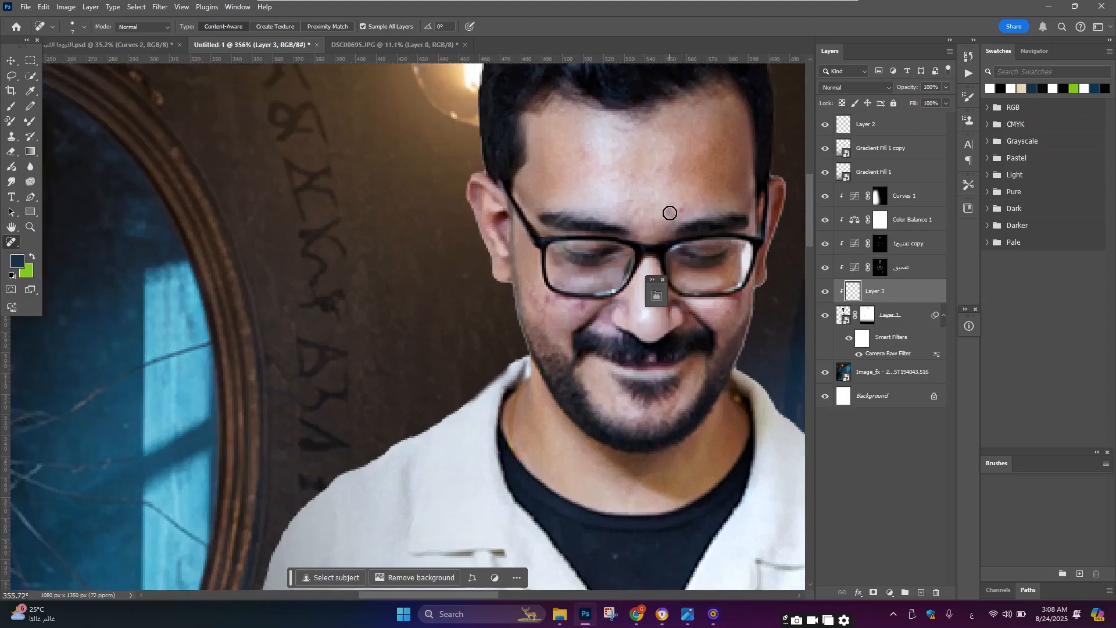
pyautogui.click(669, 213)
pyautogui.scroll(-1, 546, 276)
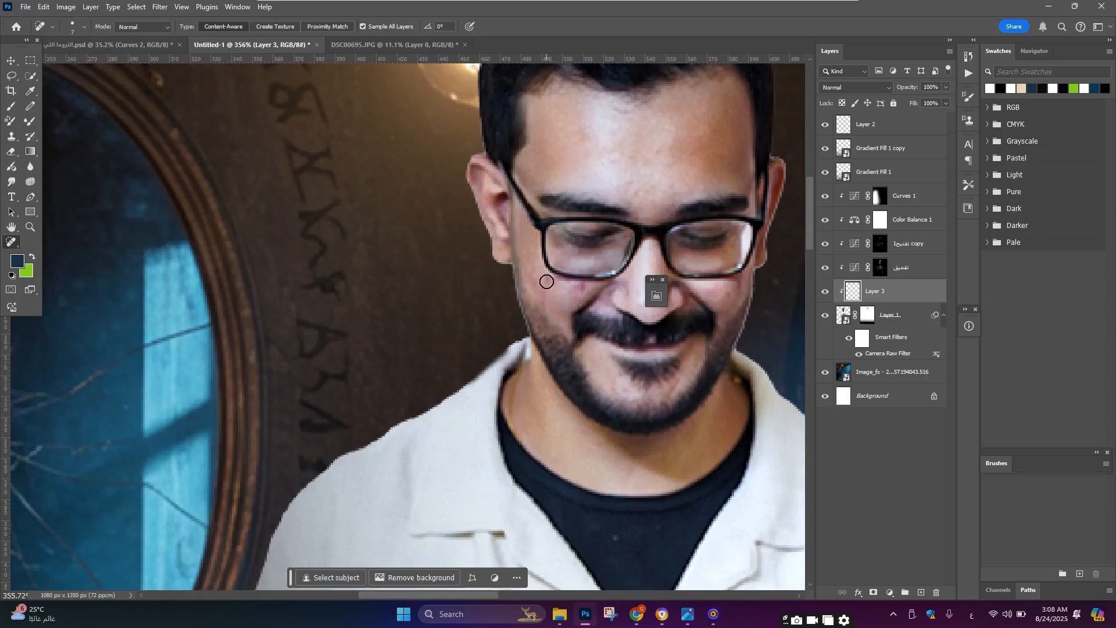
pyautogui.click(580, 288)
# Step: Heal another spot on the man's cheek near the mustache and one beside the boy's mouth
pyautogui.scroll(-4, 581, 302)
pyautogui.scroll(2, 601, 313)
pyautogui.scroll(1, 600, 314)
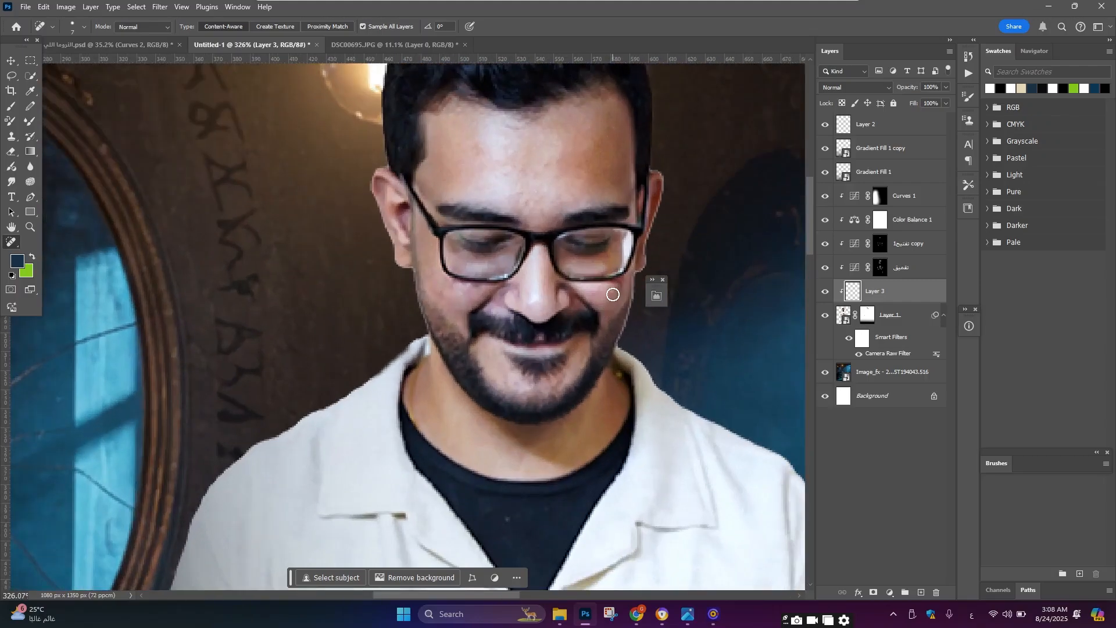
pyautogui.click(592, 298)
pyautogui.scroll(-3, 416, 269)
pyautogui.scroll(-2, 430, 216)
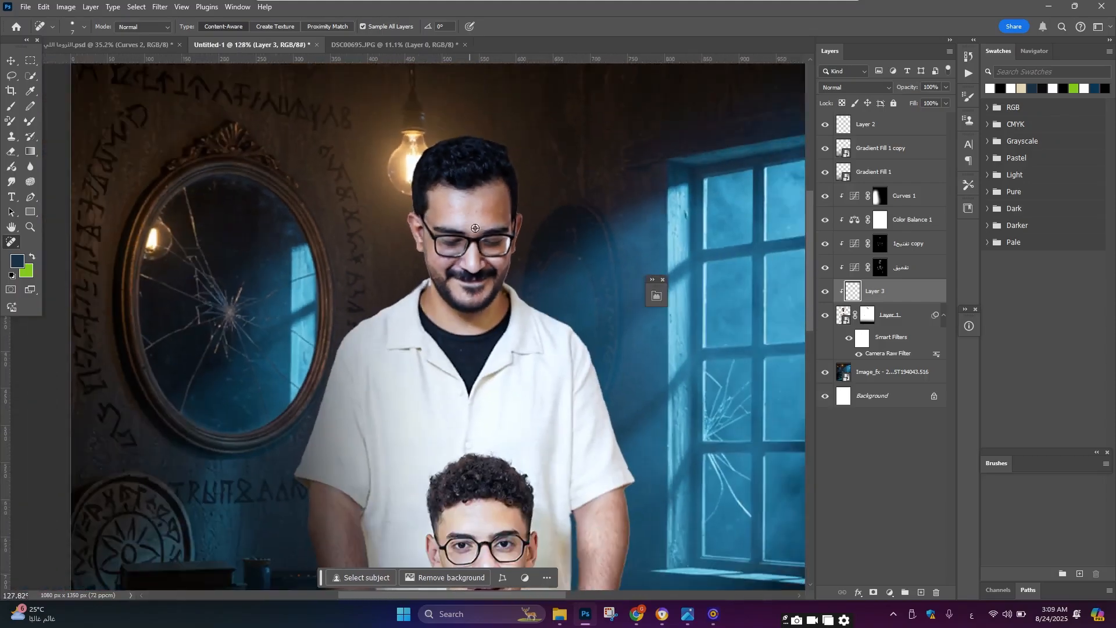
pyautogui.scroll(2, 479, 293)
pyautogui.scroll(-5, 489, 366)
pyautogui.scroll(2, 496, 487)
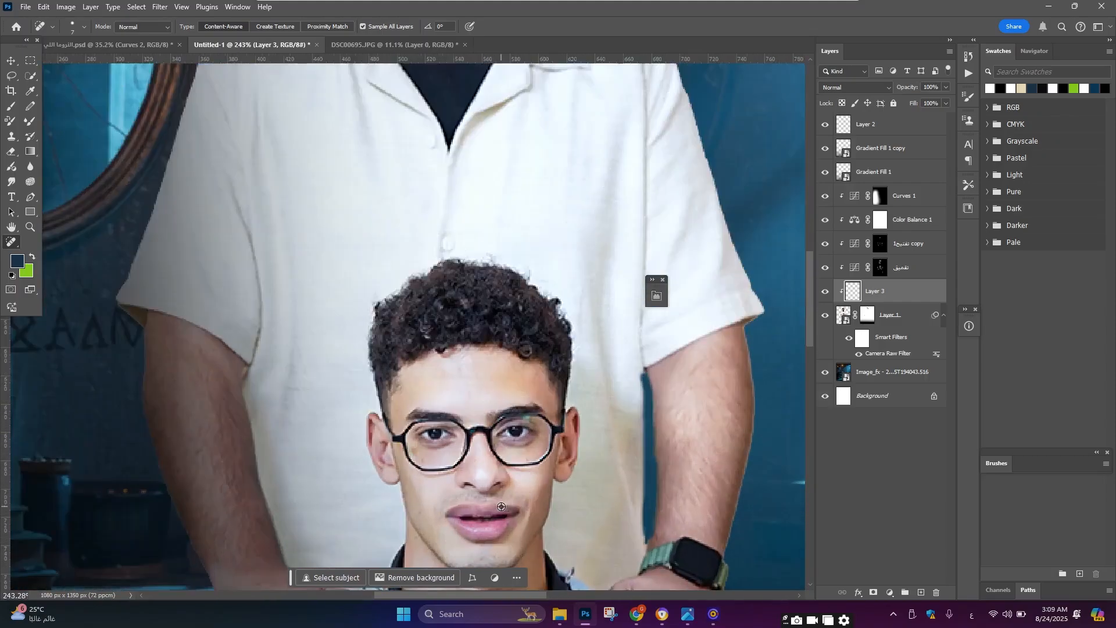
pyautogui.click(419, 513)
# Step: Zoom around both faces to inspect the healed areas
pyautogui.scroll(-2, 420, 512)
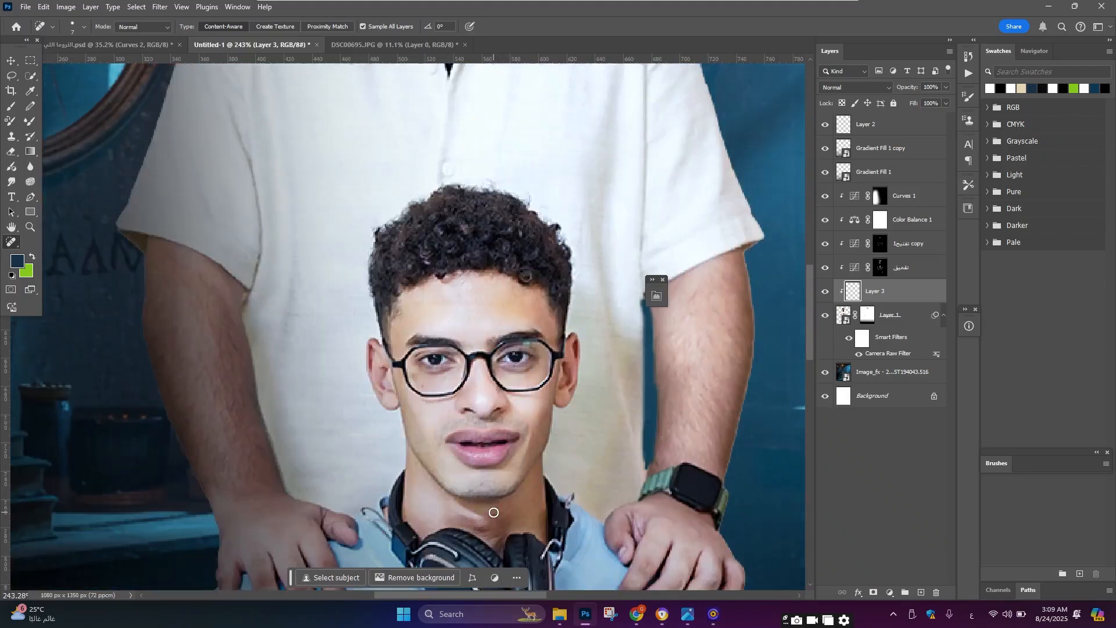
pyautogui.scroll(1, 475, 382)
pyautogui.scroll(-7, 498, 340)
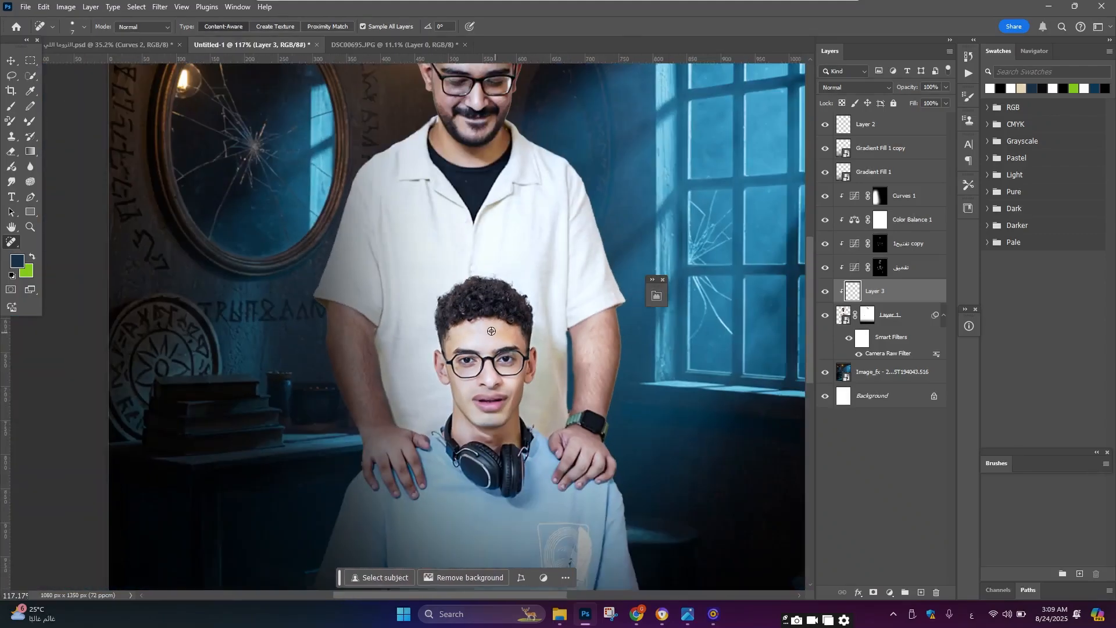
pyautogui.scroll(3, 504, 274)
pyautogui.scroll(3, 503, 275)
pyautogui.scroll(3, 504, 274)
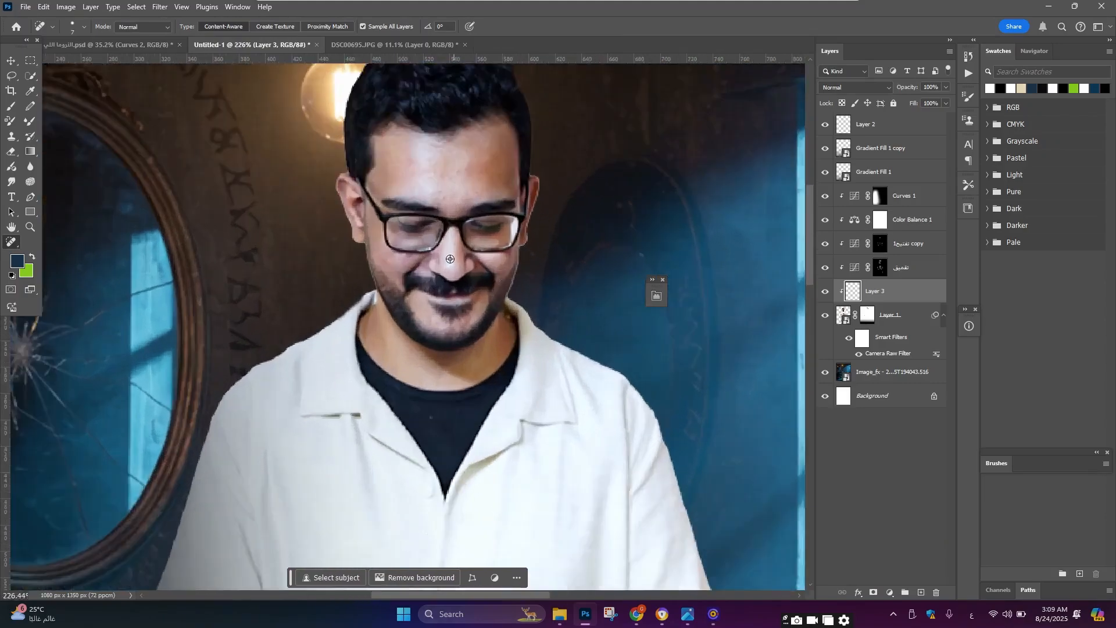
pyautogui.scroll(2, 412, 261)
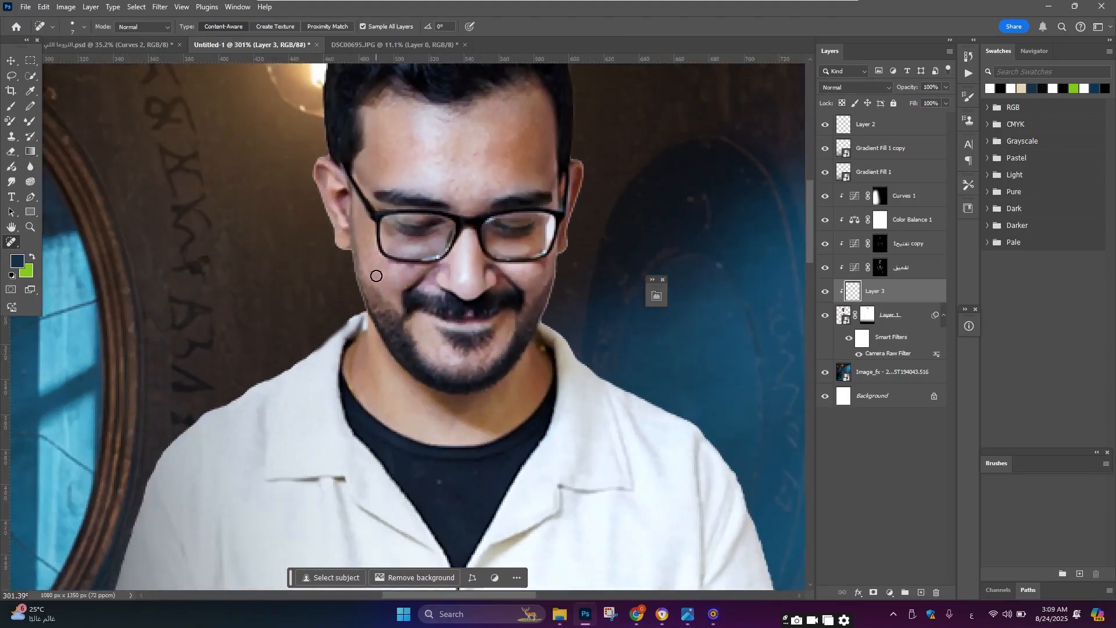
pyautogui.scroll(-5, 431, 287)
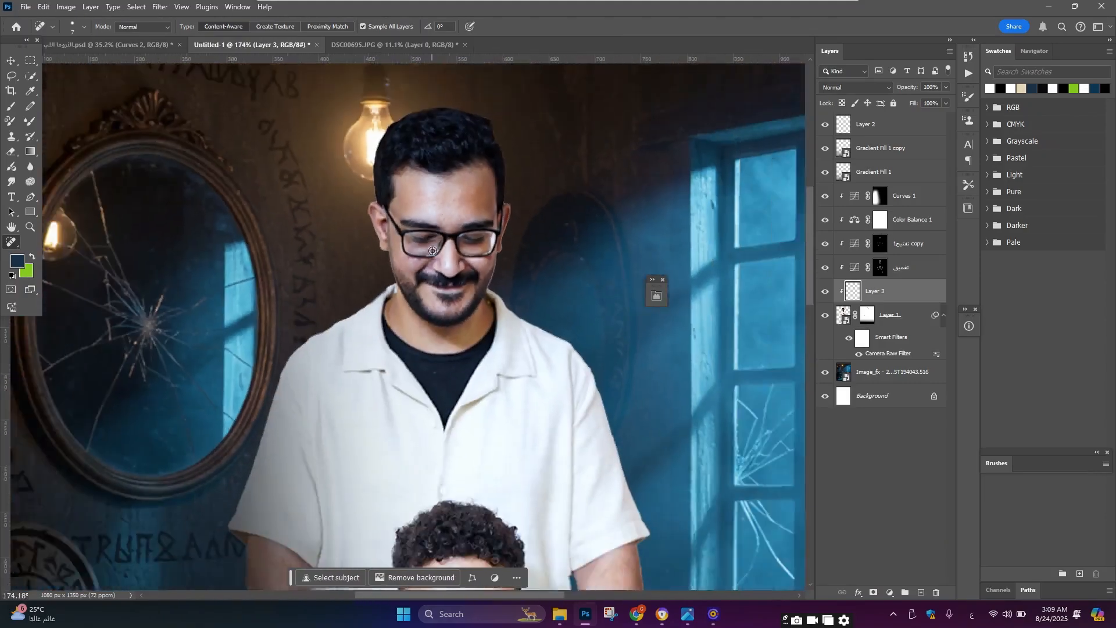
pyautogui.scroll(5, 451, 207)
pyautogui.scroll(-8, 453, 207)
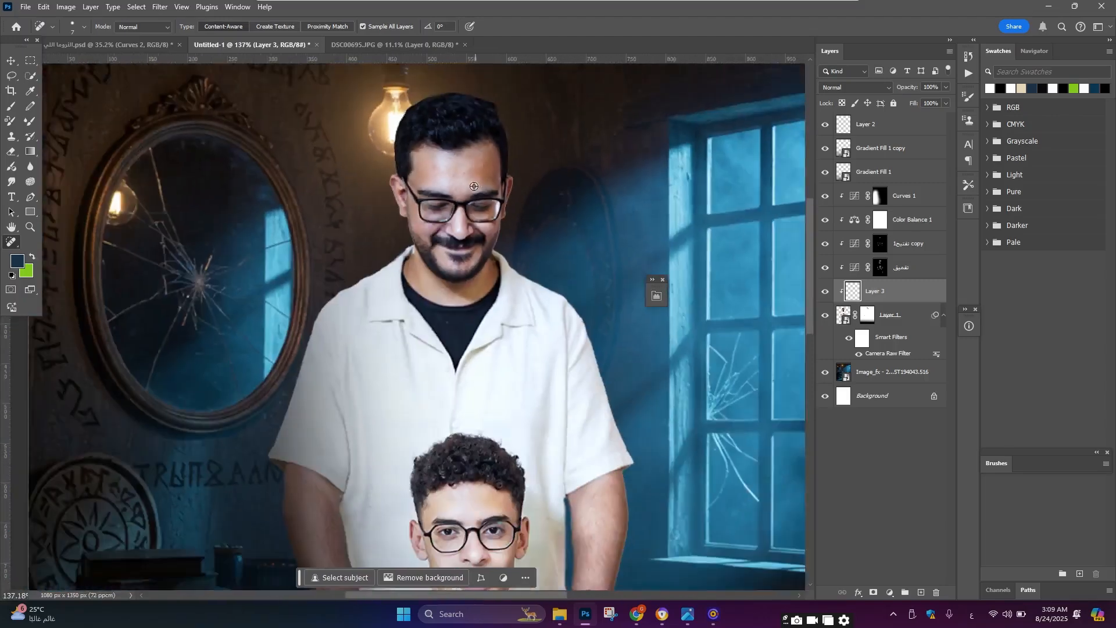
# Step: Add a Color Lookup adjustment layer directly above the people layer
pyautogui.press('v')
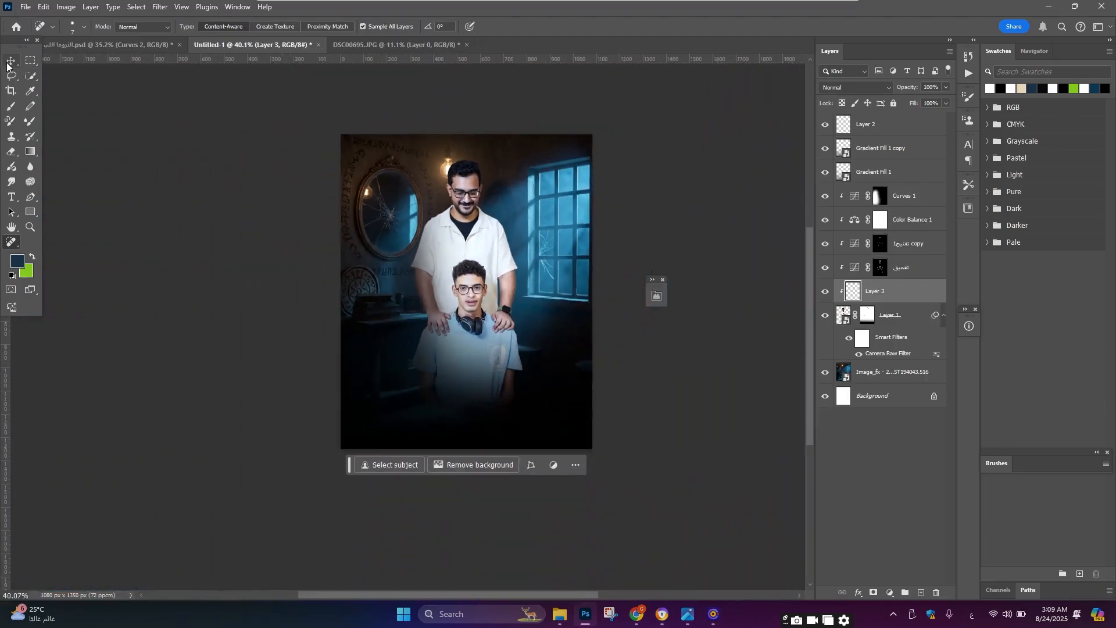
pyautogui.scroll(3, 450, 272)
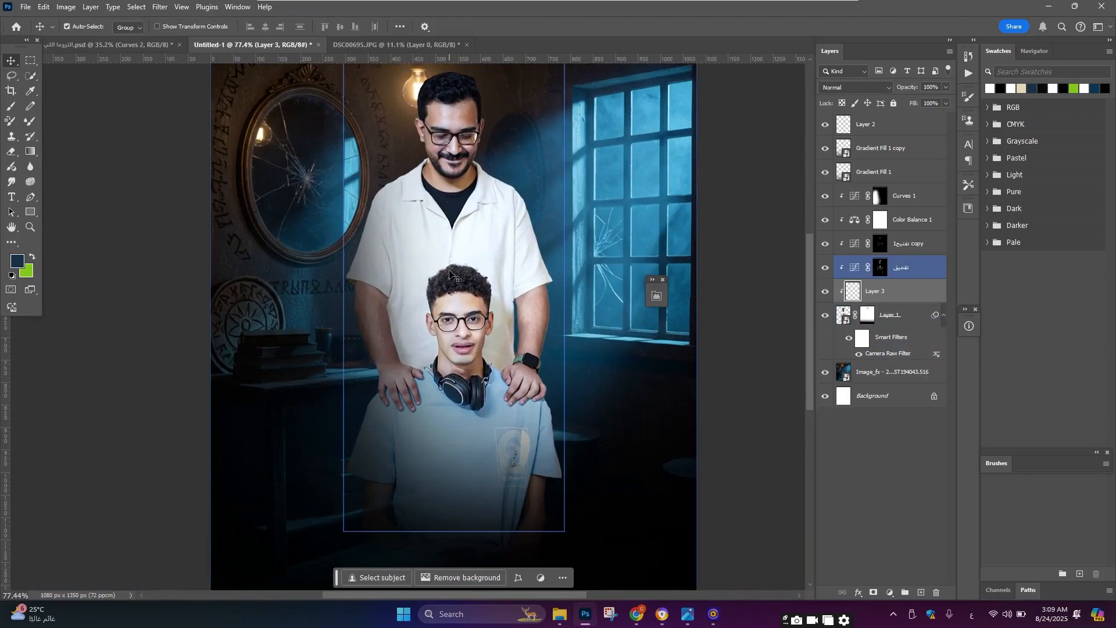
pyautogui.scroll(-2, 451, 273)
pyautogui.click(457, 289)
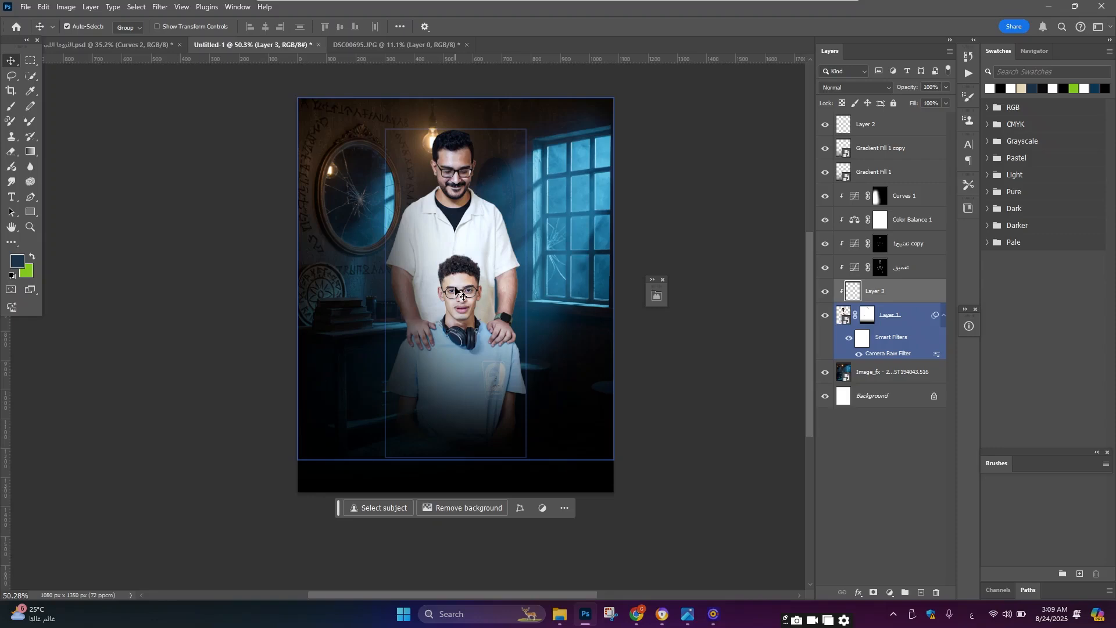
pyautogui.click(888, 321)
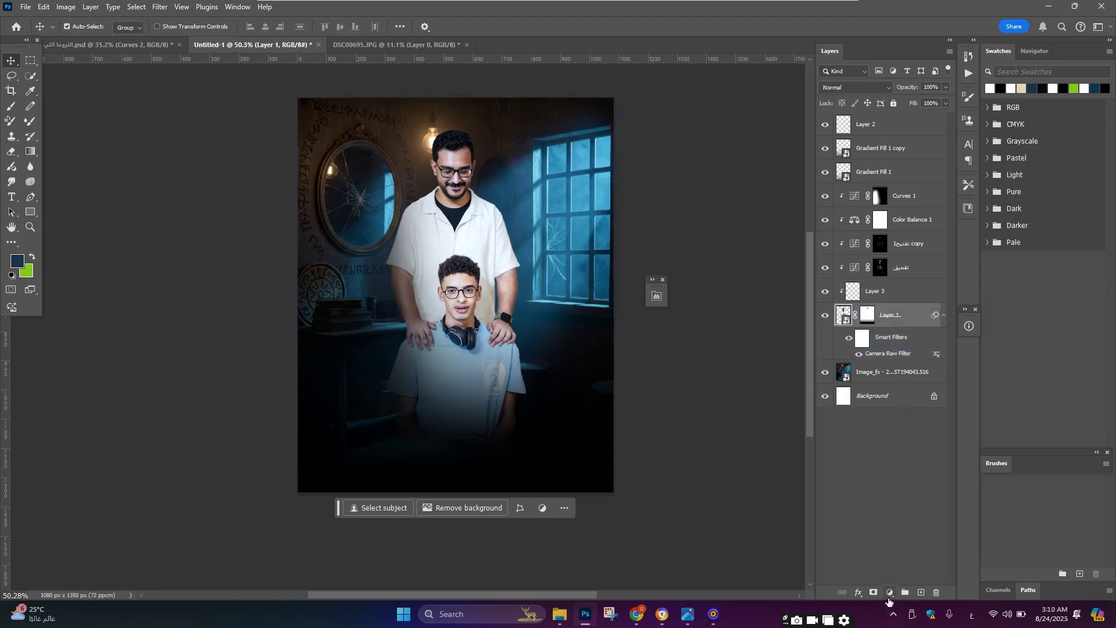
pyautogui.click(889, 593)
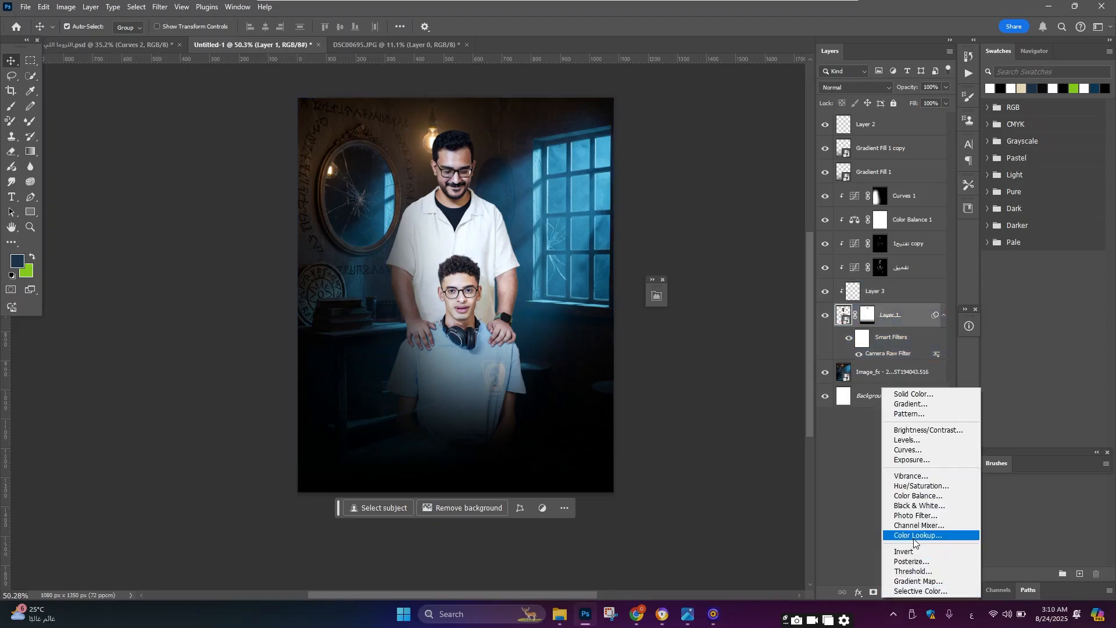
pyautogui.click(914, 536)
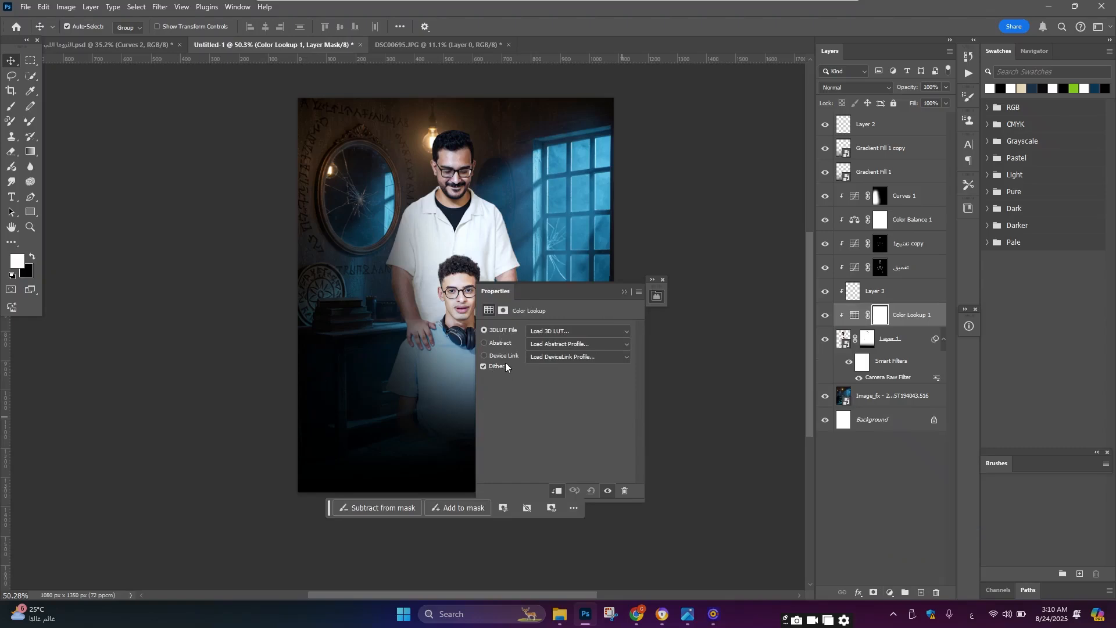
# Step: Step through the 3D LUT presets and apply DropBlues.3DL to the Color Lookup layer
pyautogui.click(548, 330)
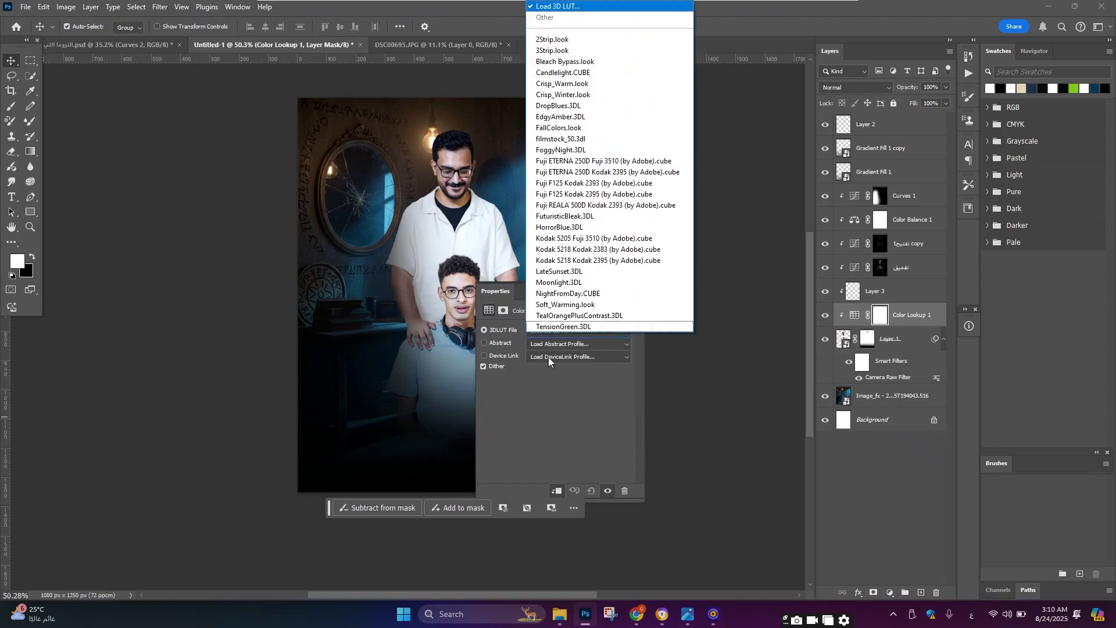
pyautogui.click(539, 431)
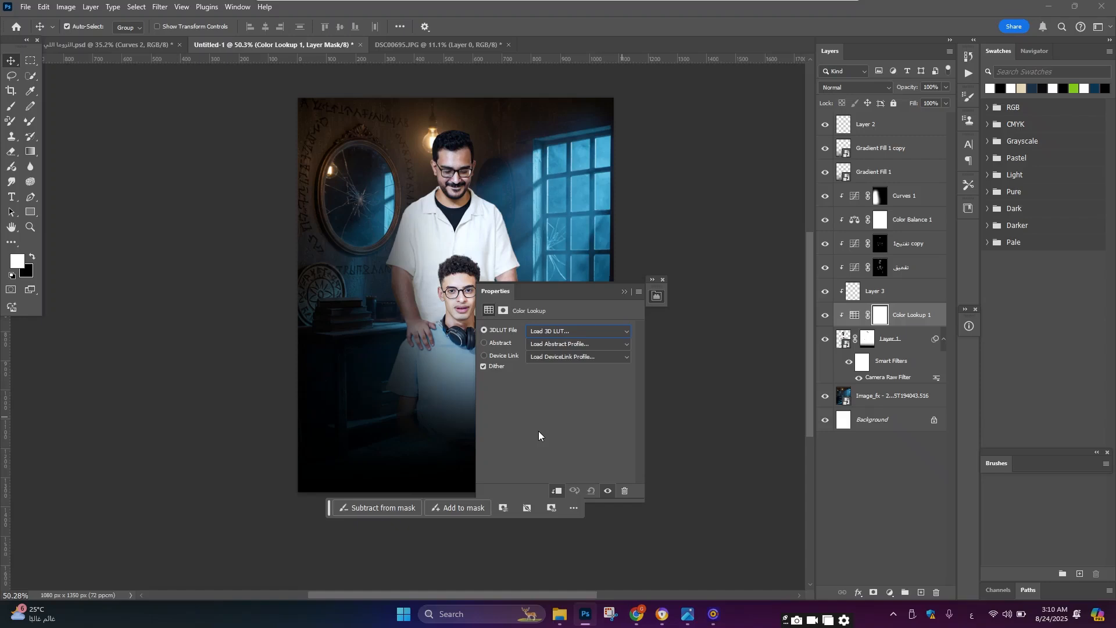
pyautogui.press('Down')
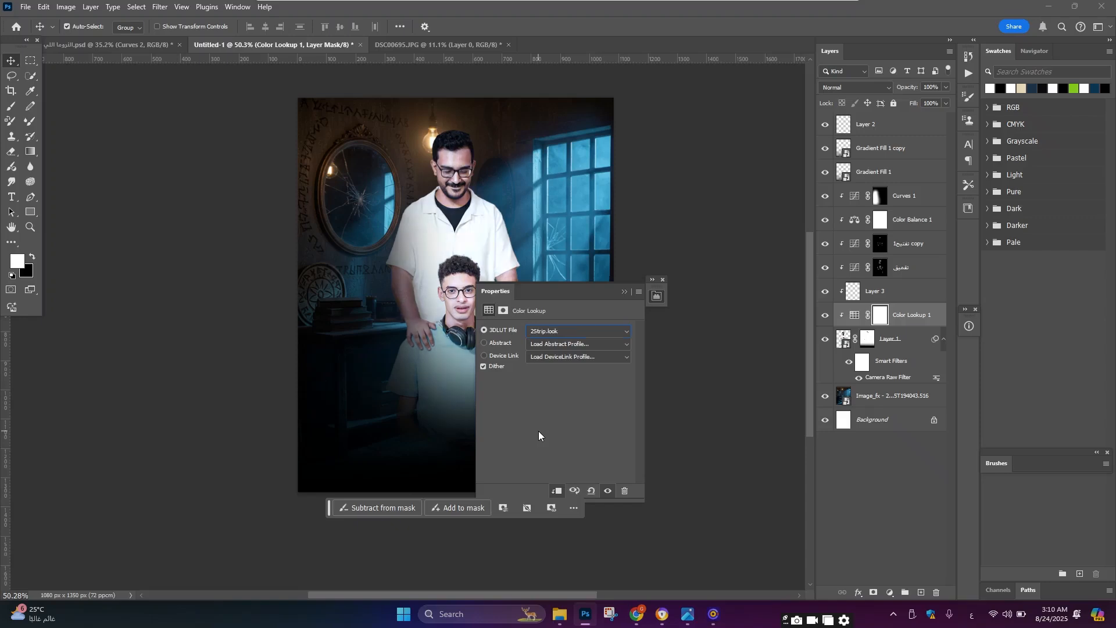
pyautogui.press('Down')
pyautogui.press('Down')
pyautogui.press('Down')
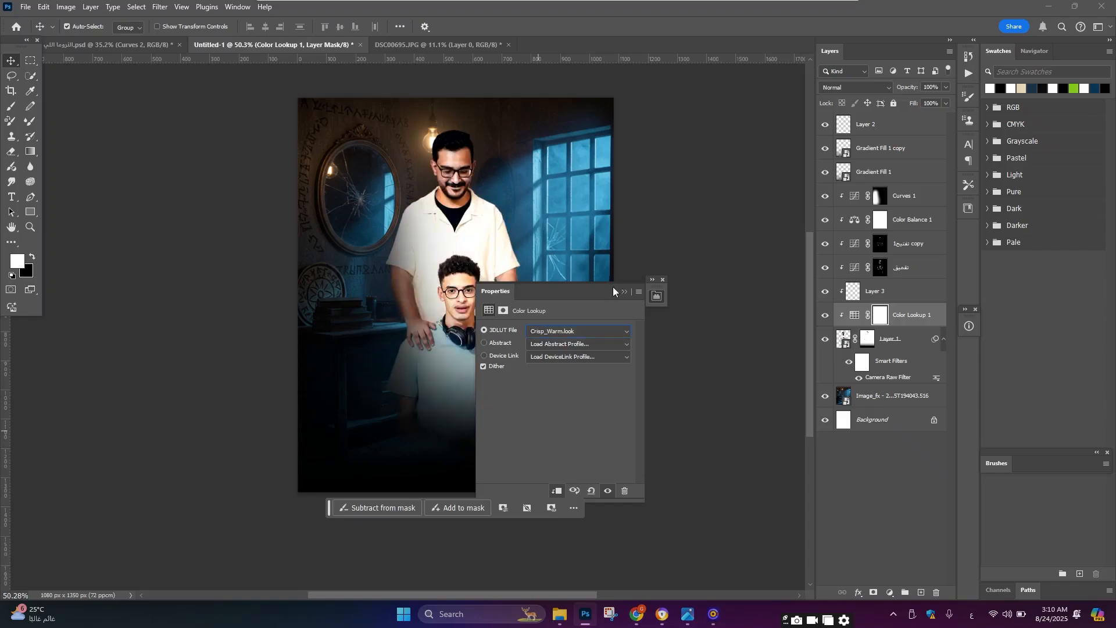
pyautogui.moveTo(613, 287); pyautogui.dragTo(734, 284)
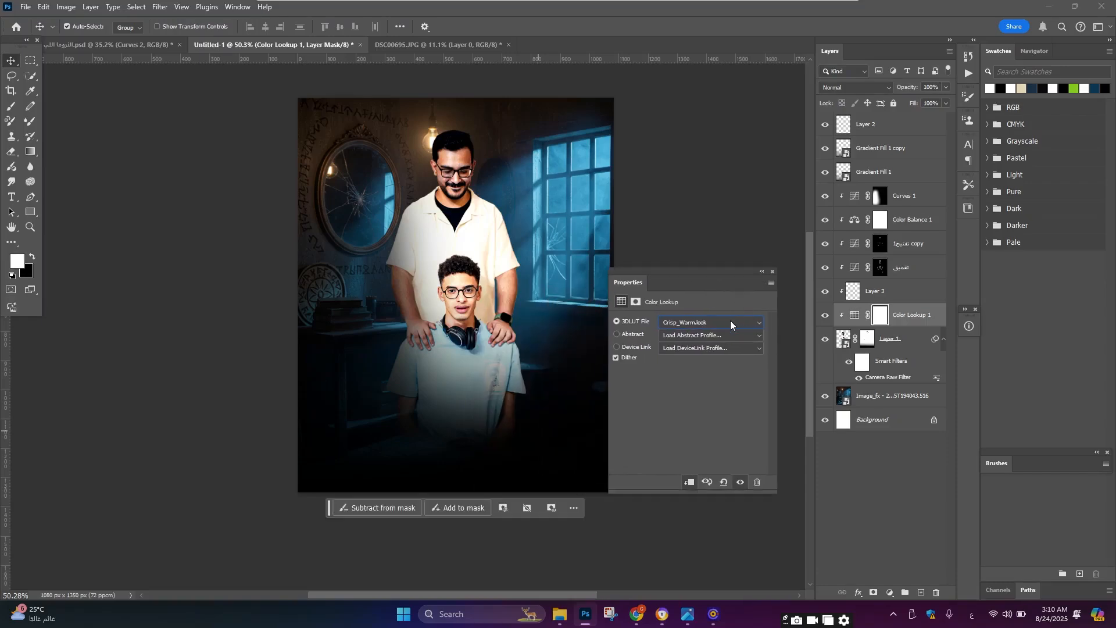
pyautogui.press('Down')
pyautogui.press('Down')
pyautogui.press('Down')
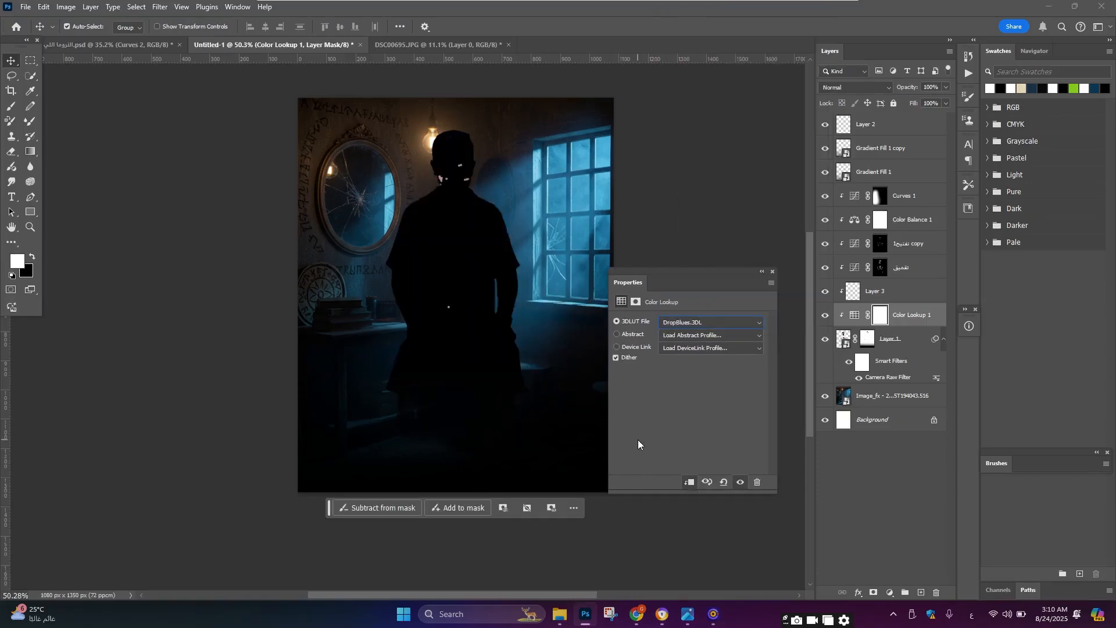
pyautogui.press('Down')
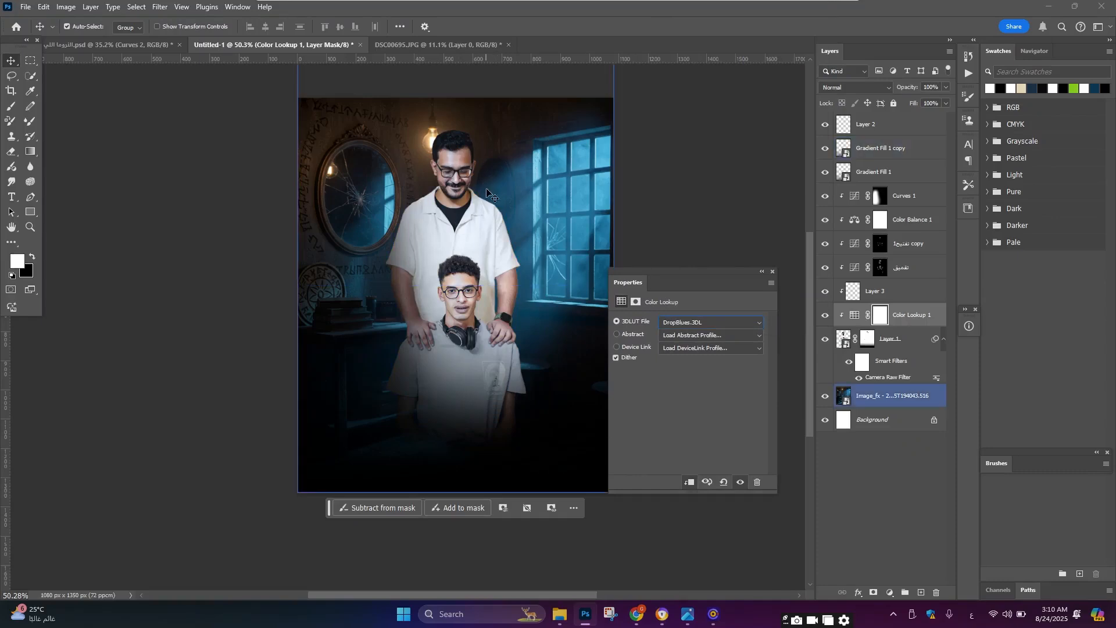
pyautogui.click(761, 271)
# Step: Set the Color Lookup layer's opacity to 46%, toggling its visibility to compare the effect
pyautogui.scroll(4, 526, 245)
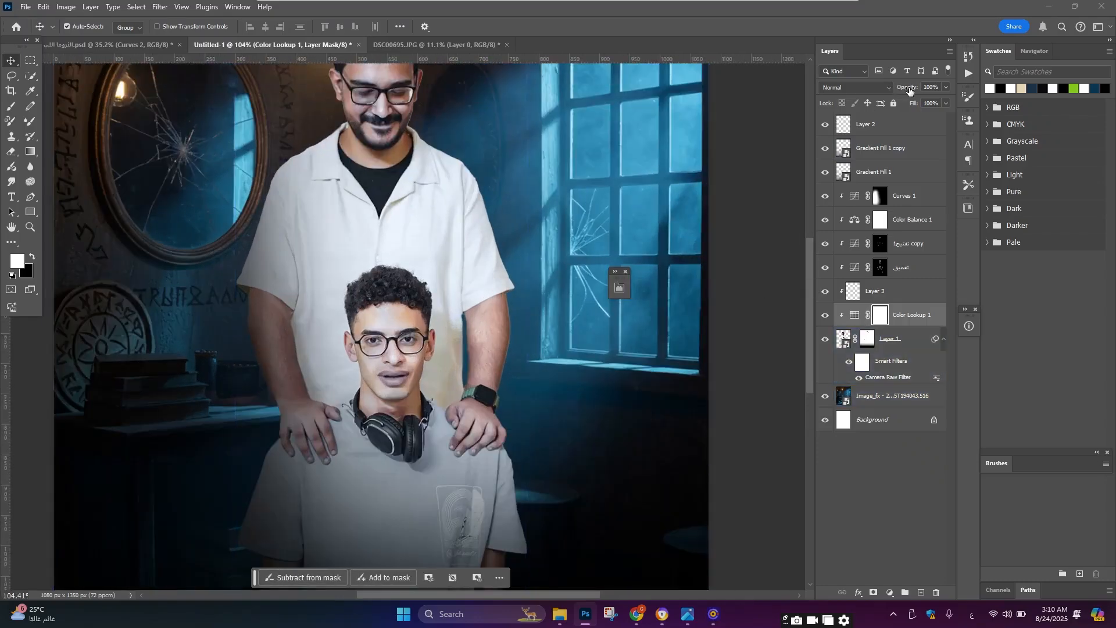
pyautogui.moveTo(910, 89); pyautogui.dragTo(858, 100)
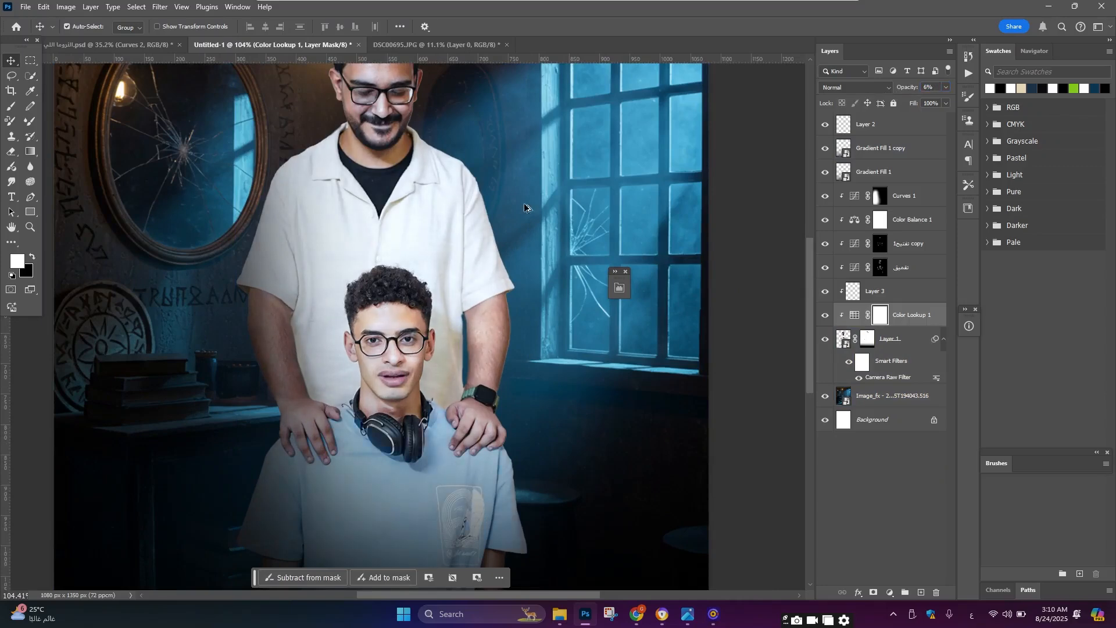
pyautogui.scroll(-3, 465, 209)
pyautogui.scroll(2, 433, 214)
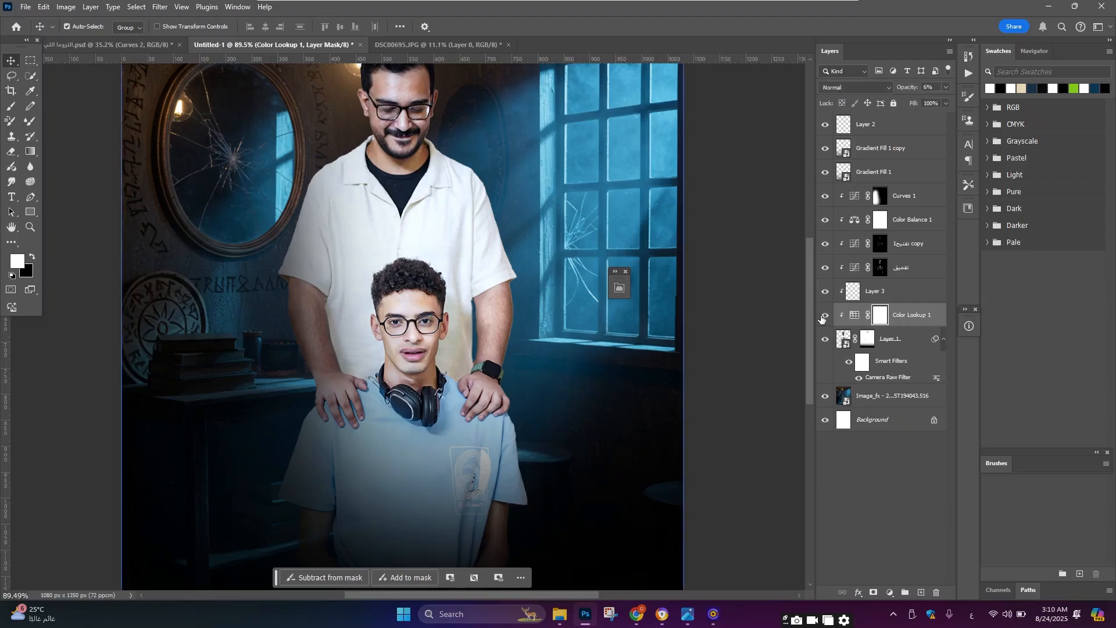
pyautogui.moveTo(918, 83); pyautogui.dragTo(1113, 112)
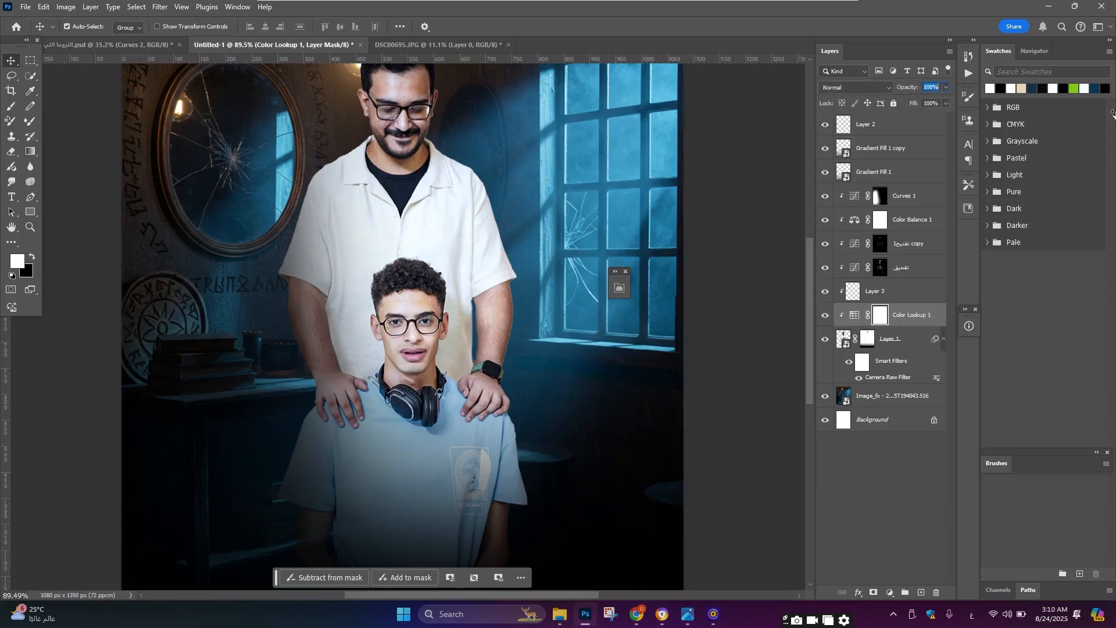
pyautogui.click(822, 318)
pyautogui.click(822, 319)
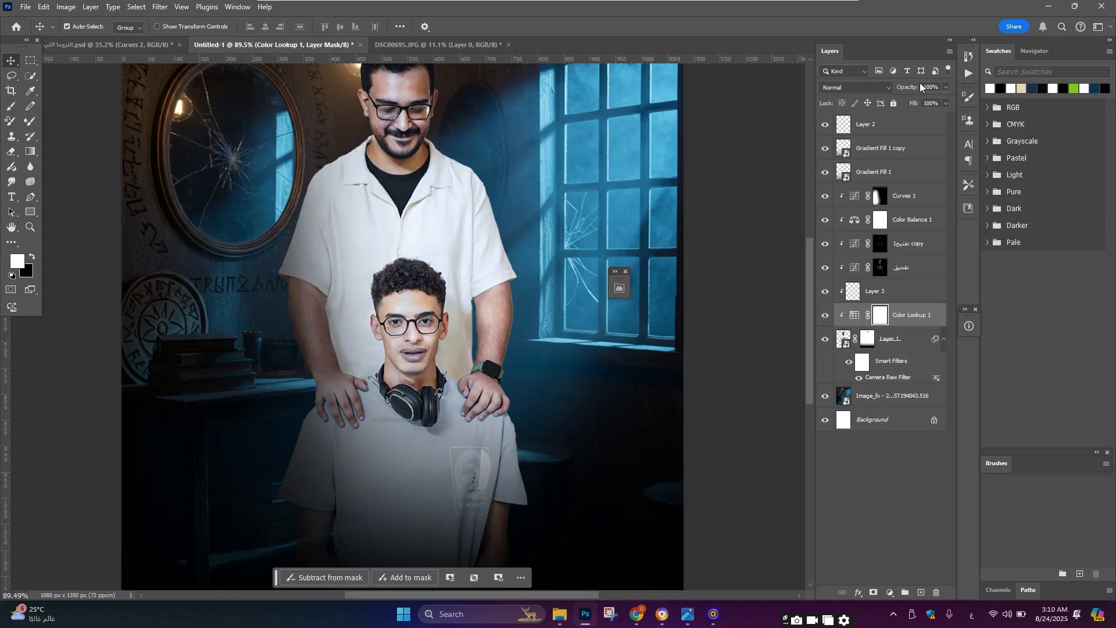
pyautogui.moveTo(920, 83); pyautogui.dragTo(881, 97)
# Step: Switch to a small black brush and paint on the Color Lookup mask over the boy's lips
pyautogui.press('b')
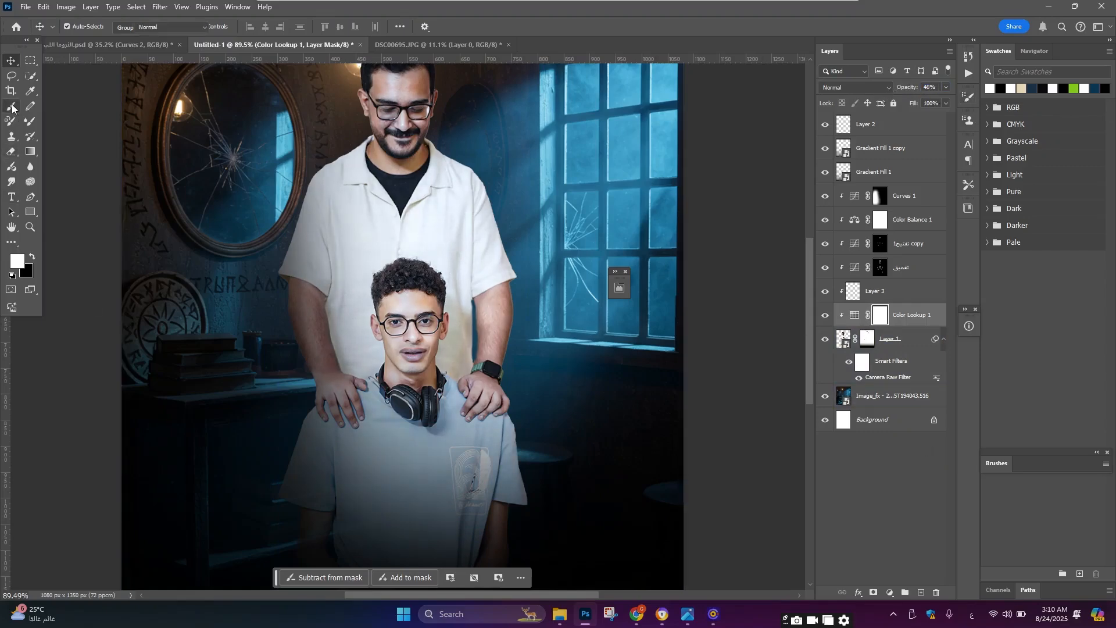
pyautogui.press('x')
pyautogui.scroll(3, 431, 370)
pyautogui.scroll(3, 428, 375)
pyautogui.press('[')
pyautogui.press('[')
pyautogui.press('[')
pyautogui.press('[')
pyautogui.press('[')
pyautogui.press('[')
pyautogui.press('[')
pyautogui.press('[')
pyautogui.press('[')
pyautogui.press('[')
pyautogui.press('[')
pyautogui.press('[')
pyautogui.press('[')
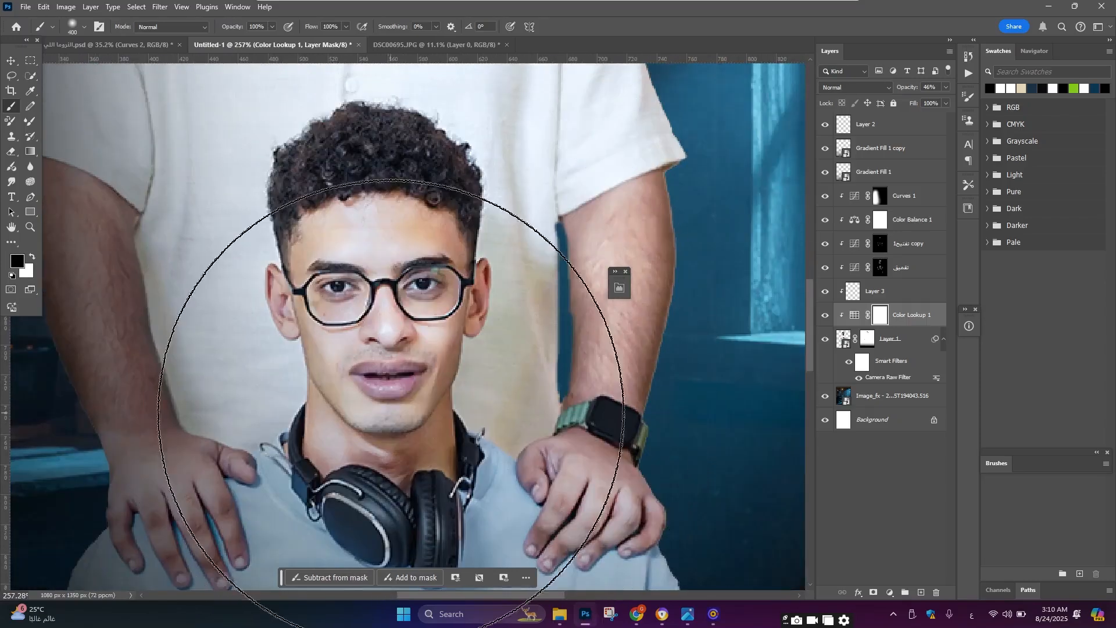
pyautogui.press(']')
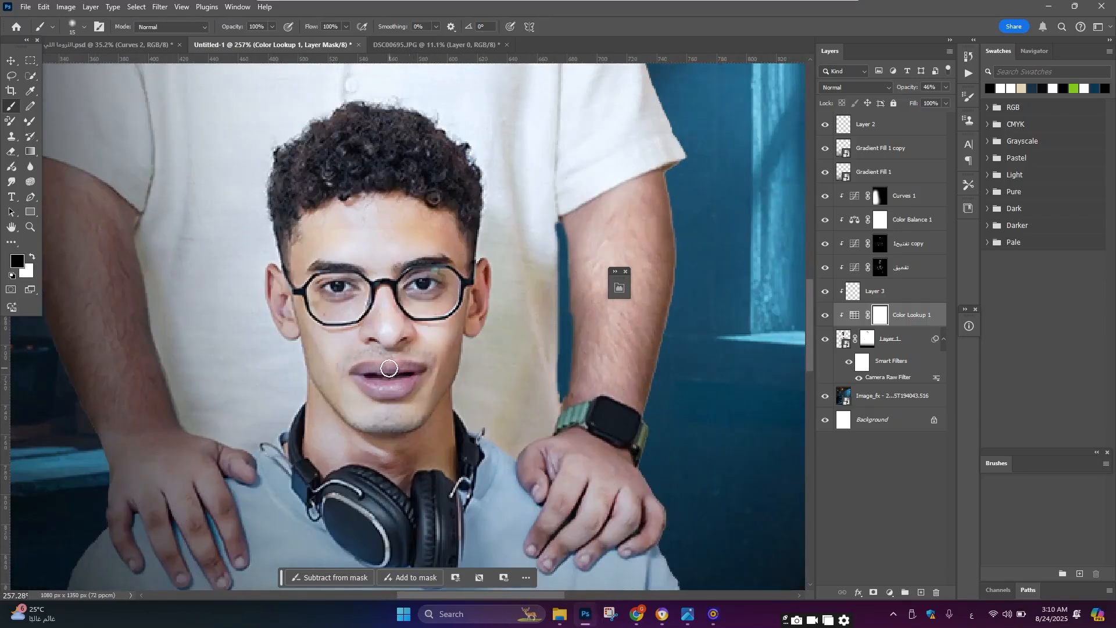
pyautogui.moveTo(368, 380)
pyautogui.mouseDown()
pyautogui.moveTo(388, 389)
pyautogui.moveTo(396, 372)
pyautogui.moveTo(359, 373)
pyautogui.mouseUp()
# Step: Zoom in and out around both faces and the whole poster to inspect the colour grading
pyautogui.scroll(-5, 471, 405)
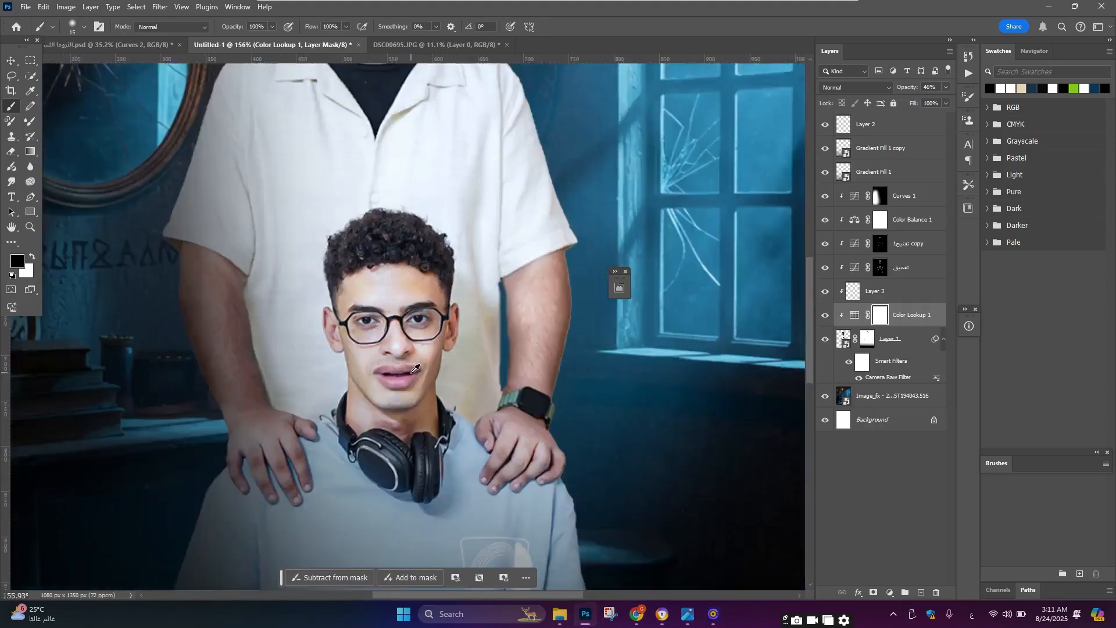
pyautogui.scroll(5, 394, 169)
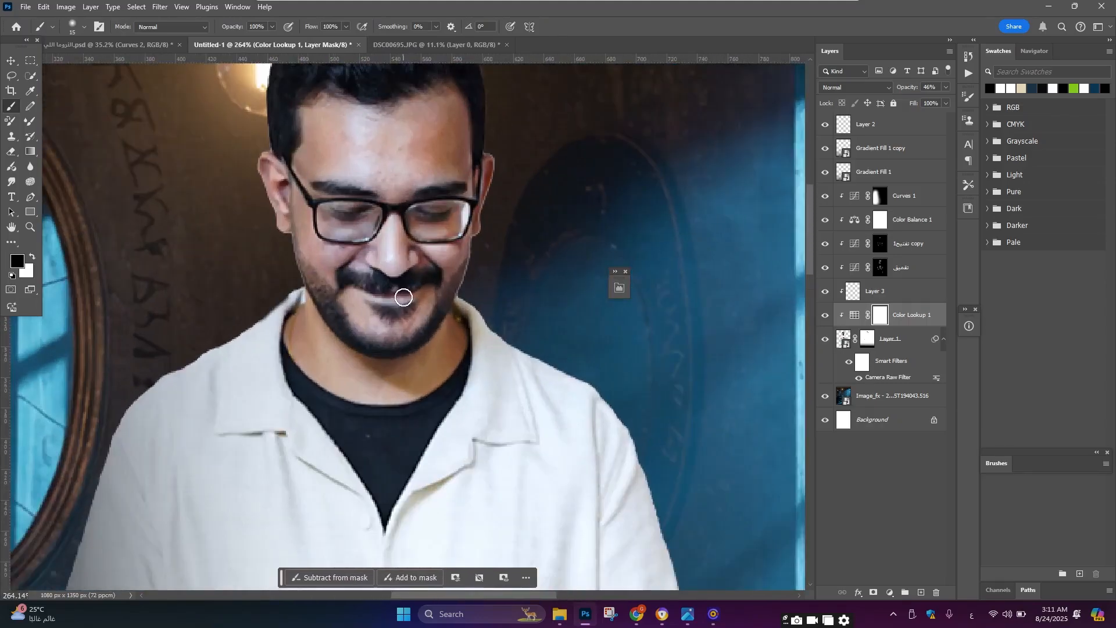
pyautogui.scroll(-4, 397, 272)
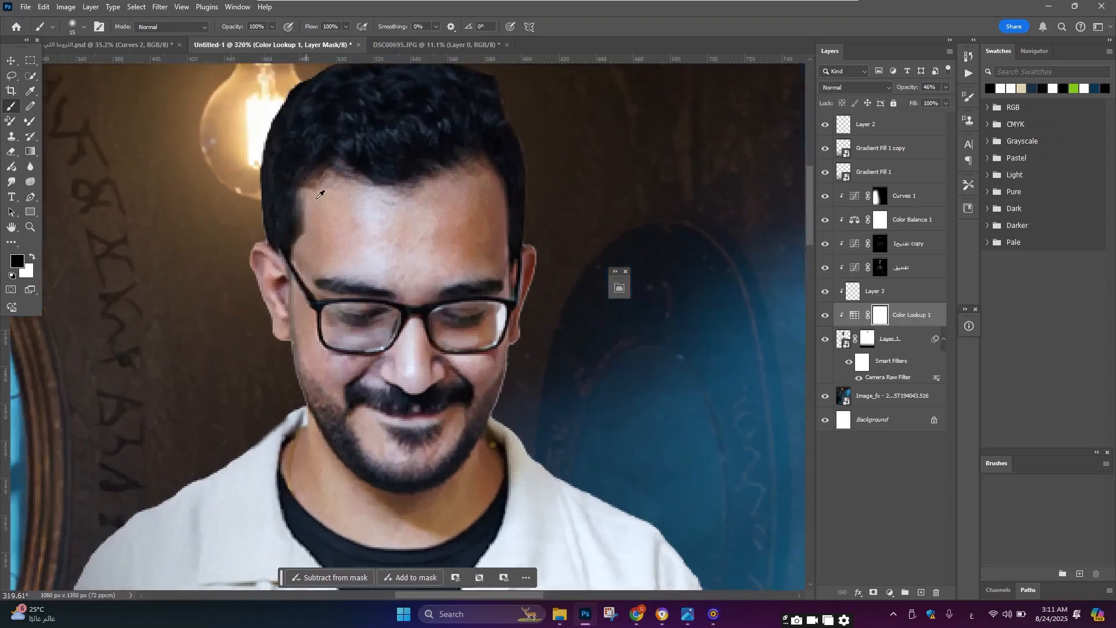
pyautogui.scroll(3, 319, 225)
pyautogui.scroll(-3, 372, 247)
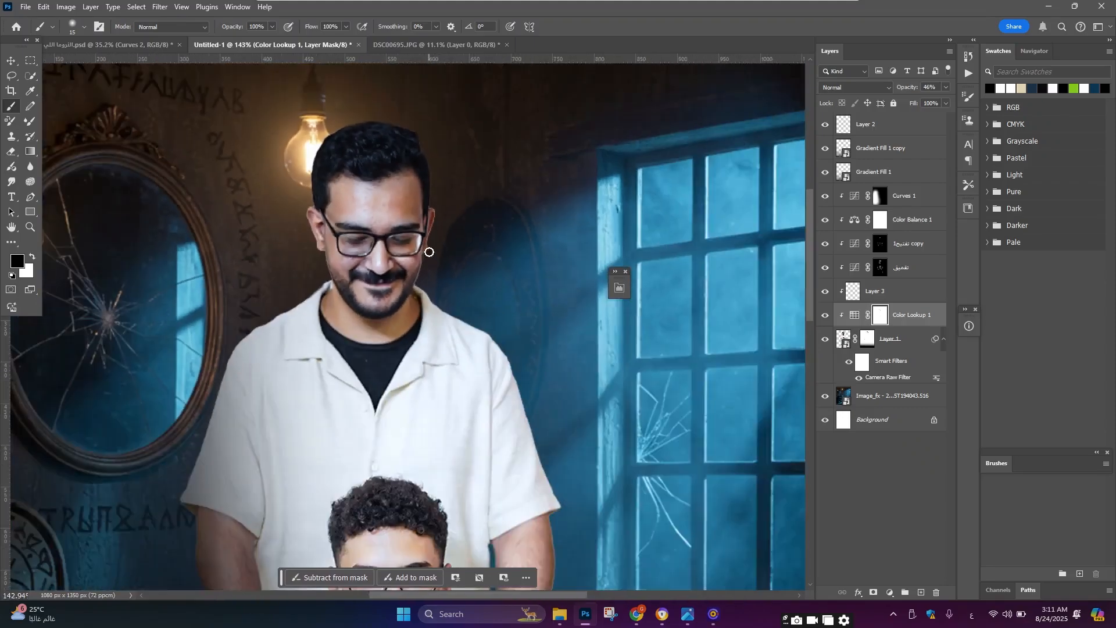
pyautogui.scroll(-3, 429, 246)
pyautogui.scroll(1, 358, 300)
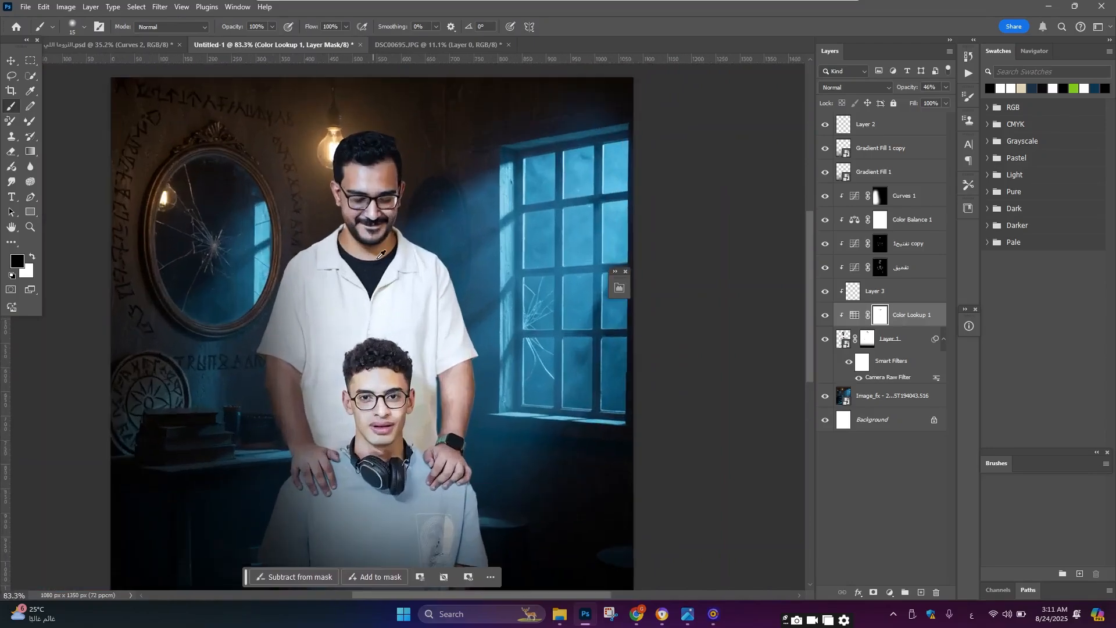
pyautogui.scroll(-2, 378, 257)
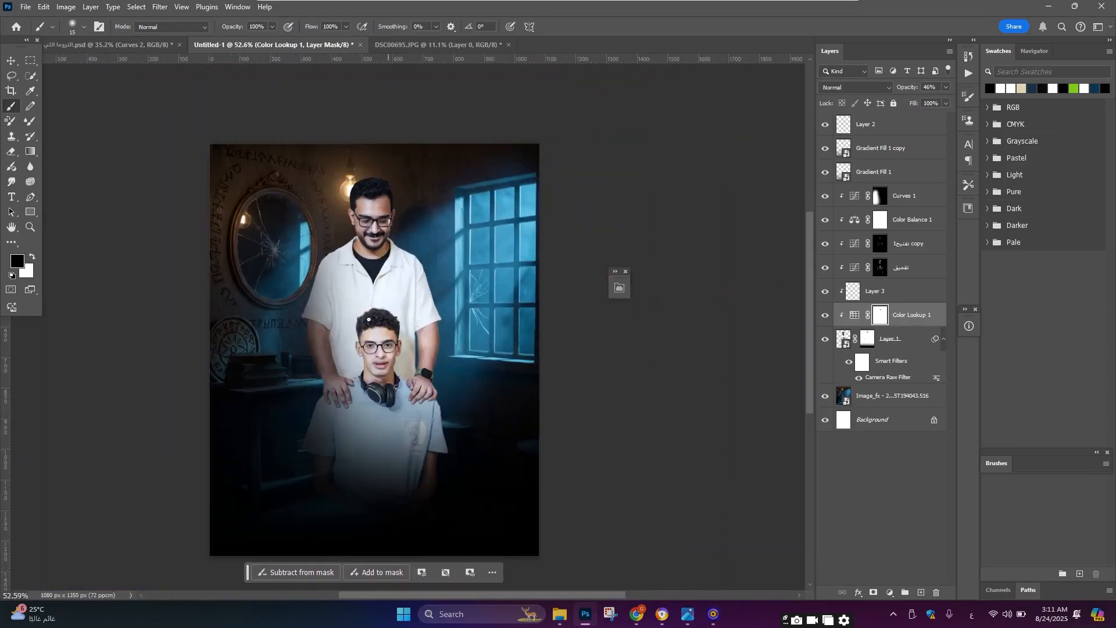
pyautogui.scroll(-2, 430, 295)
pyautogui.scroll(3, 416, 255)
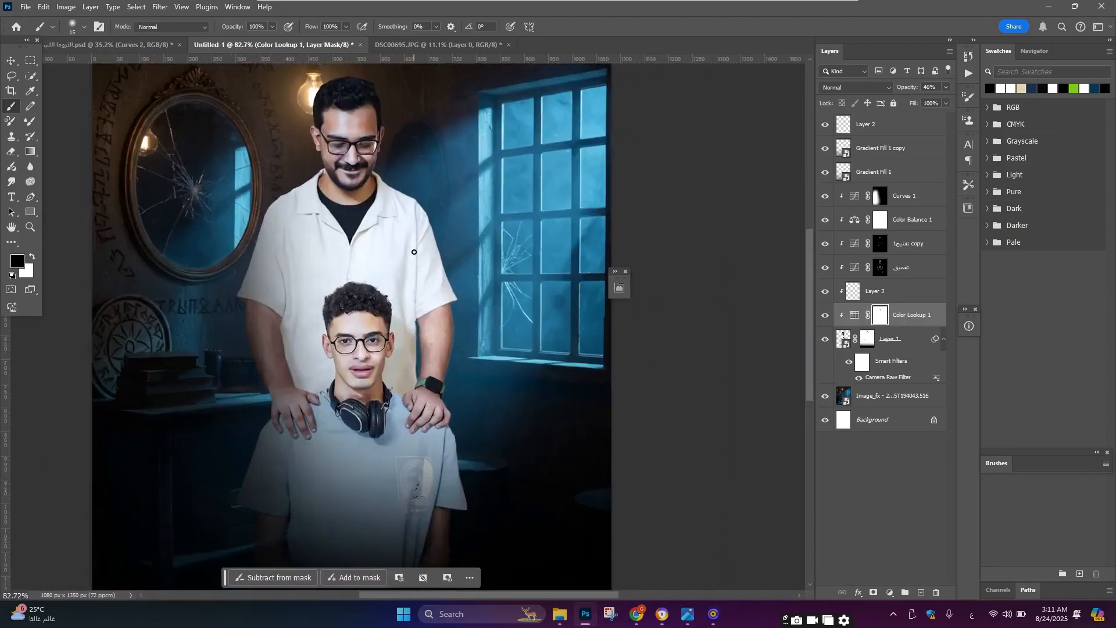
pyautogui.scroll(-2, 419, 247)
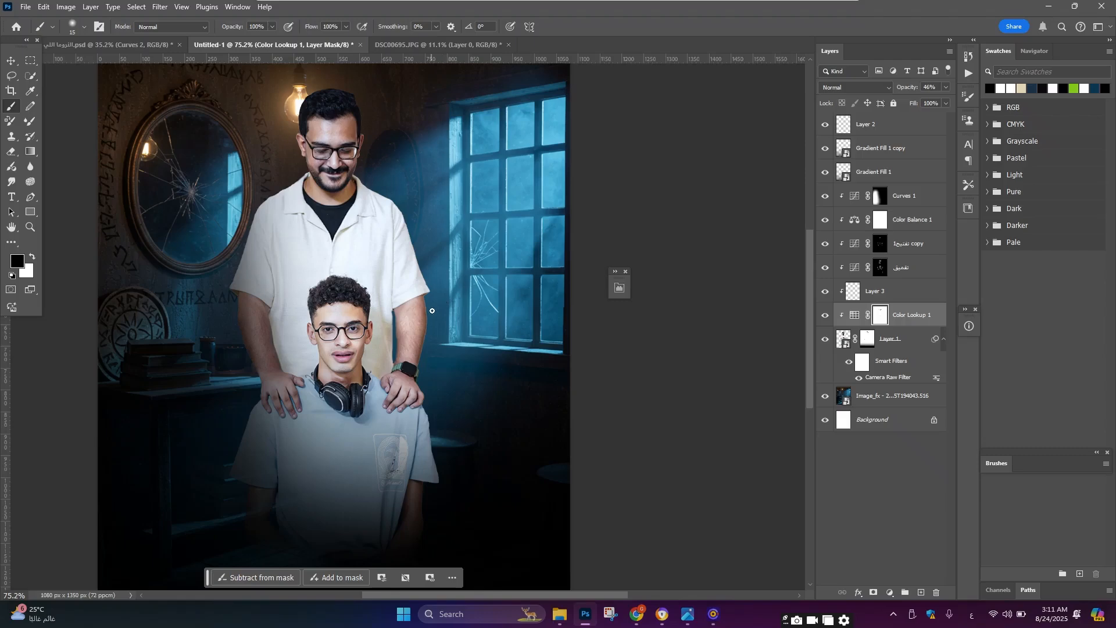
pyautogui.scroll(-3, 399, 320)
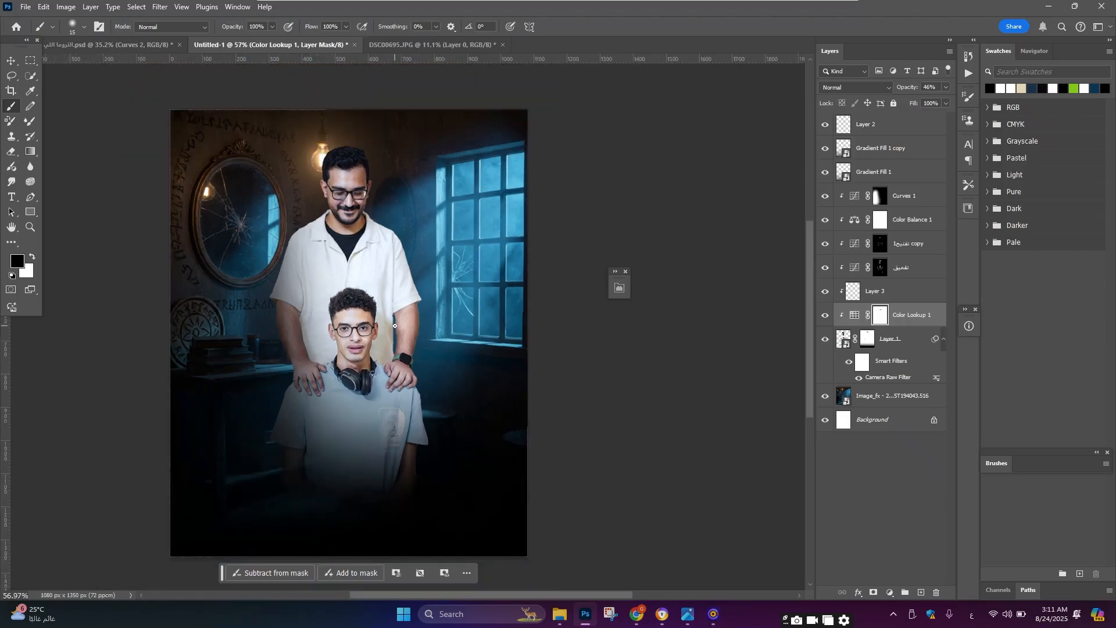
pyautogui.scroll(-1, 395, 326)
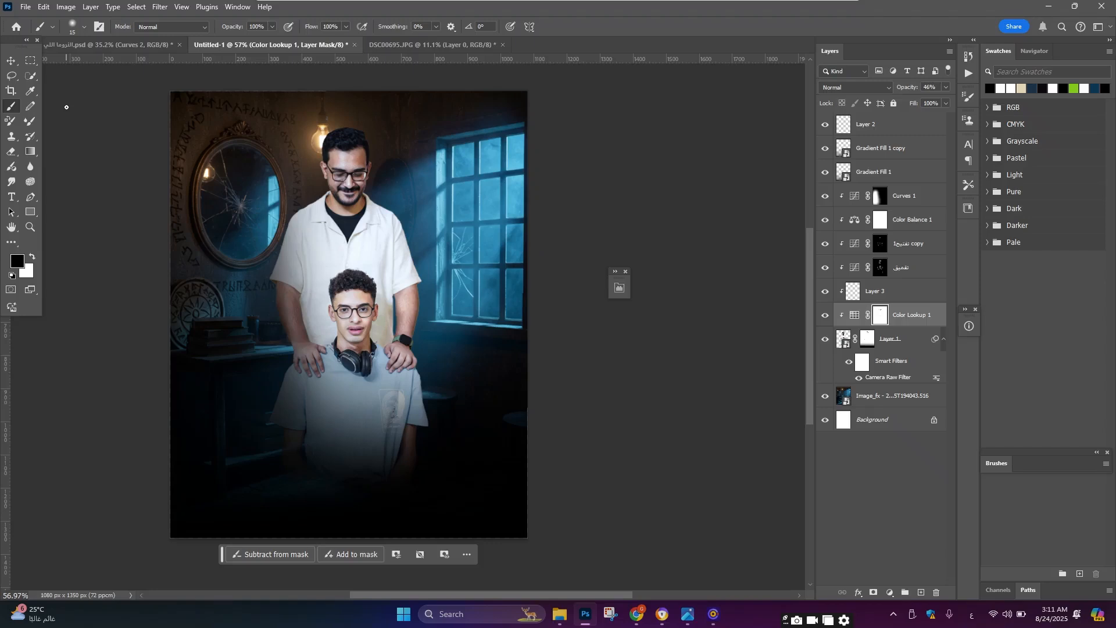
pyautogui.scroll(2, 485, 279)
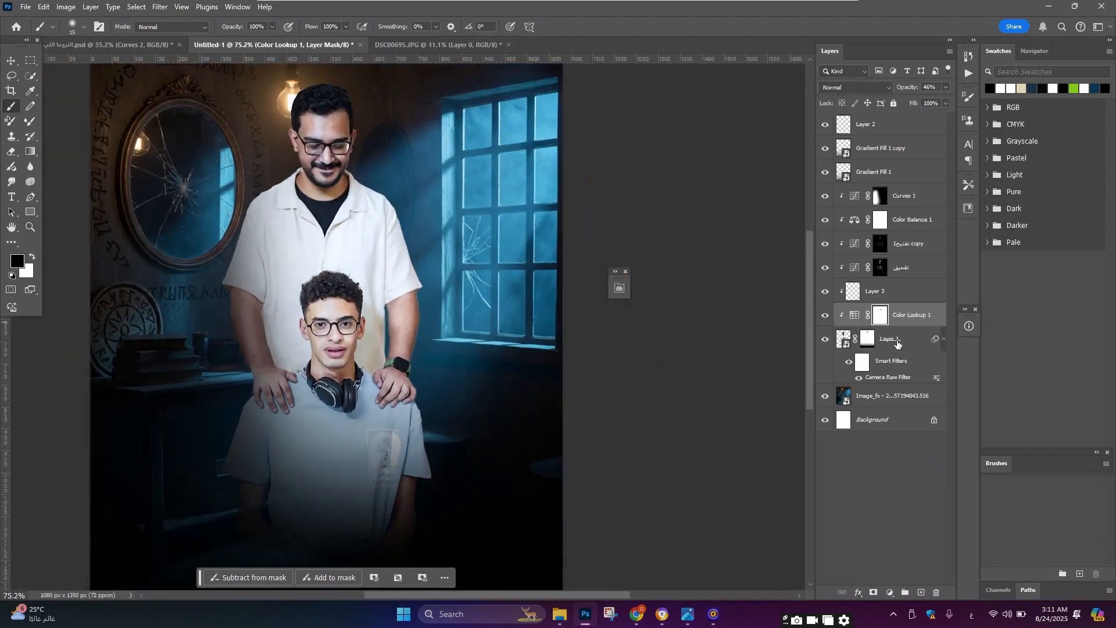
# Step: Add a Solid Color fill layer in colour 173147 above the Curves layer
pyautogui.click(893, 343)
pyautogui.click(910, 202)
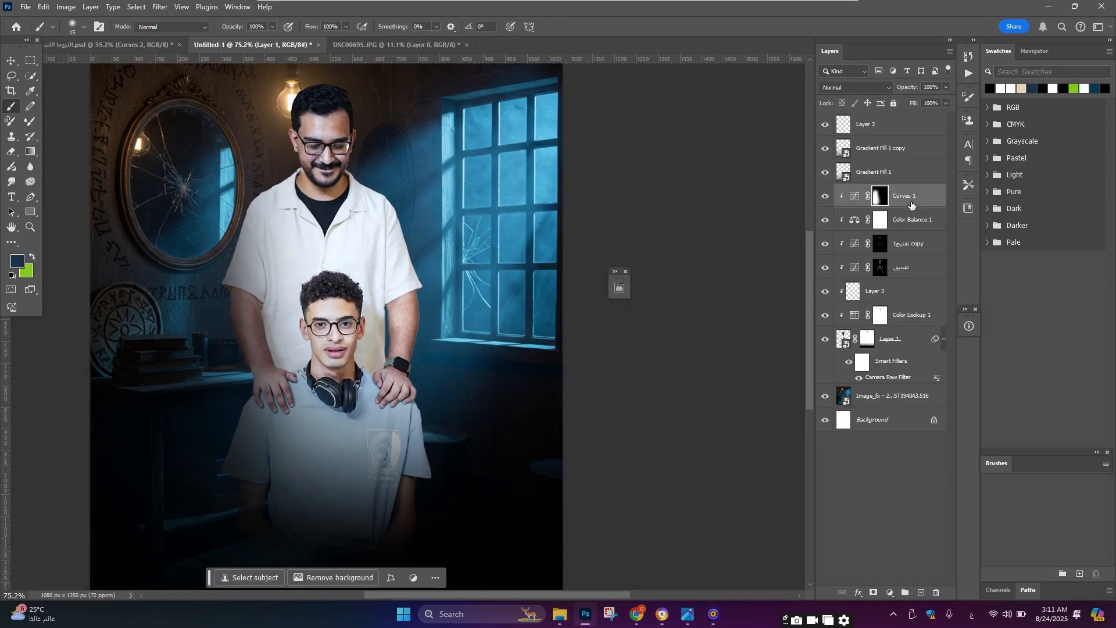
pyautogui.click(889, 591)
pyautogui.click(918, 389)
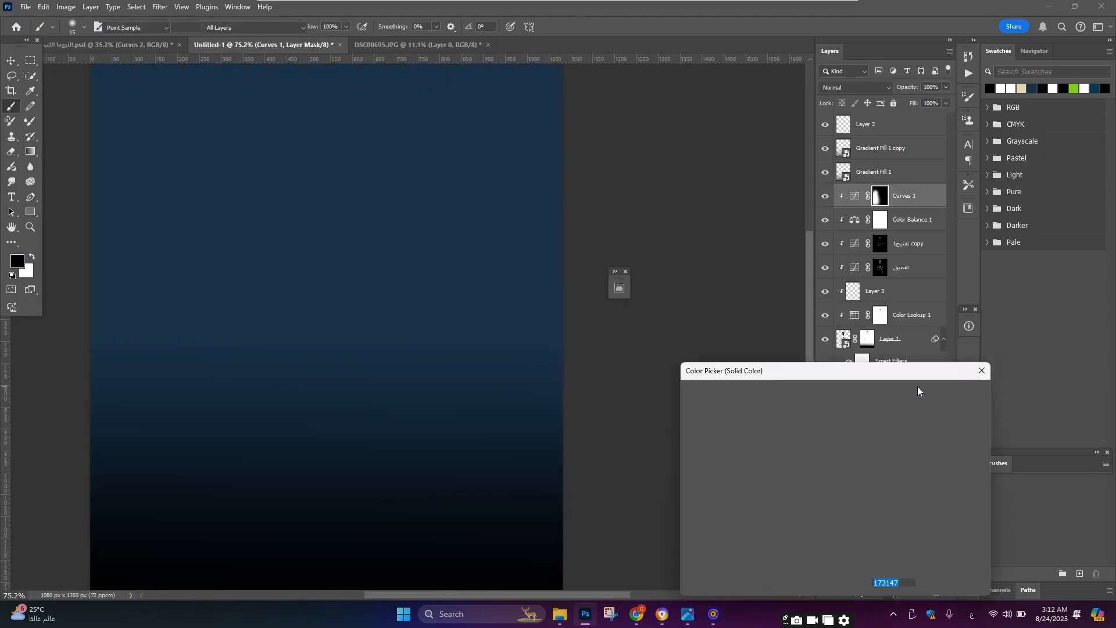
pyautogui.click(917, 389)
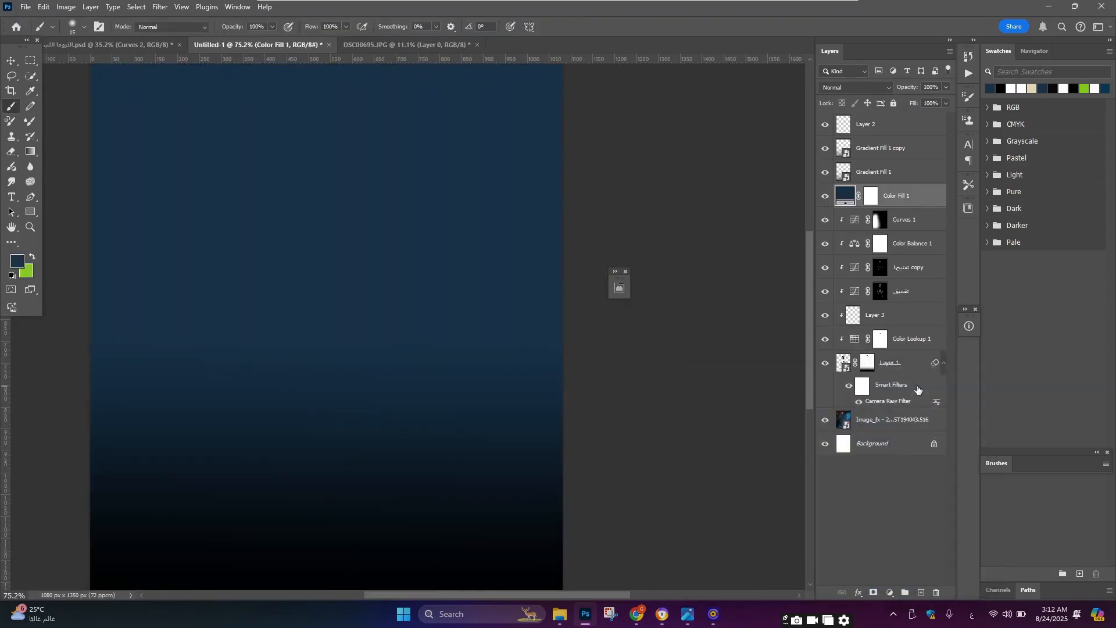
# Step: Clip the Color Fill layer to the layers below it
pyautogui.hotkey('ctrl', 'alt', 'g')
pyautogui.scroll(-3, 319, 281)
pyautogui.scroll(2, 337, 253)
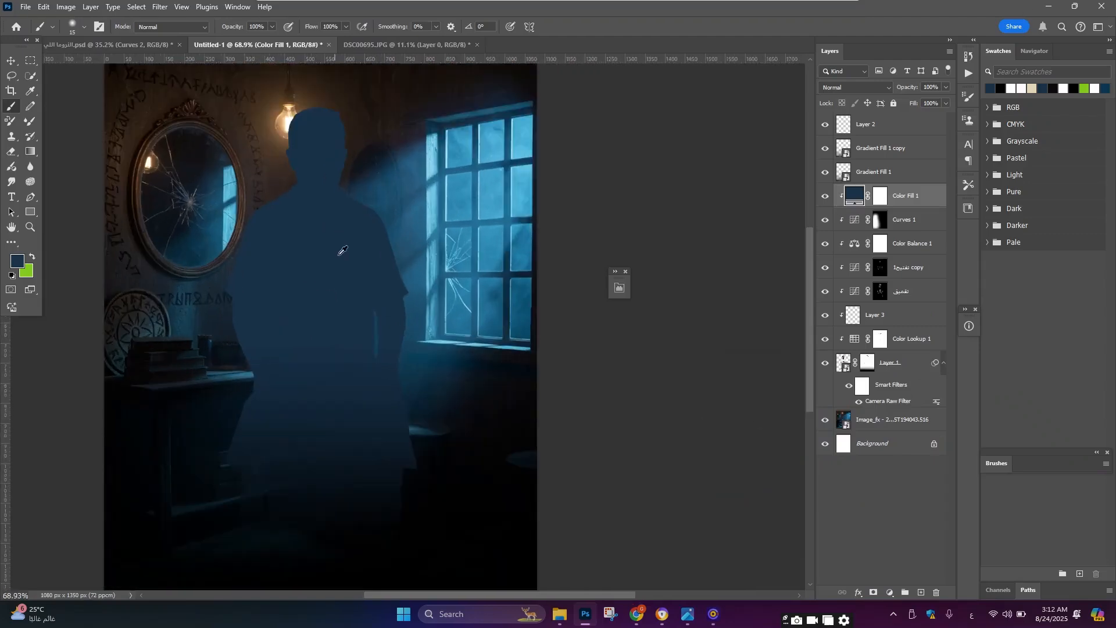
# Step: Sample a light blue from the window light as the Color Fill colour
pyautogui.doubleClick(854, 191)
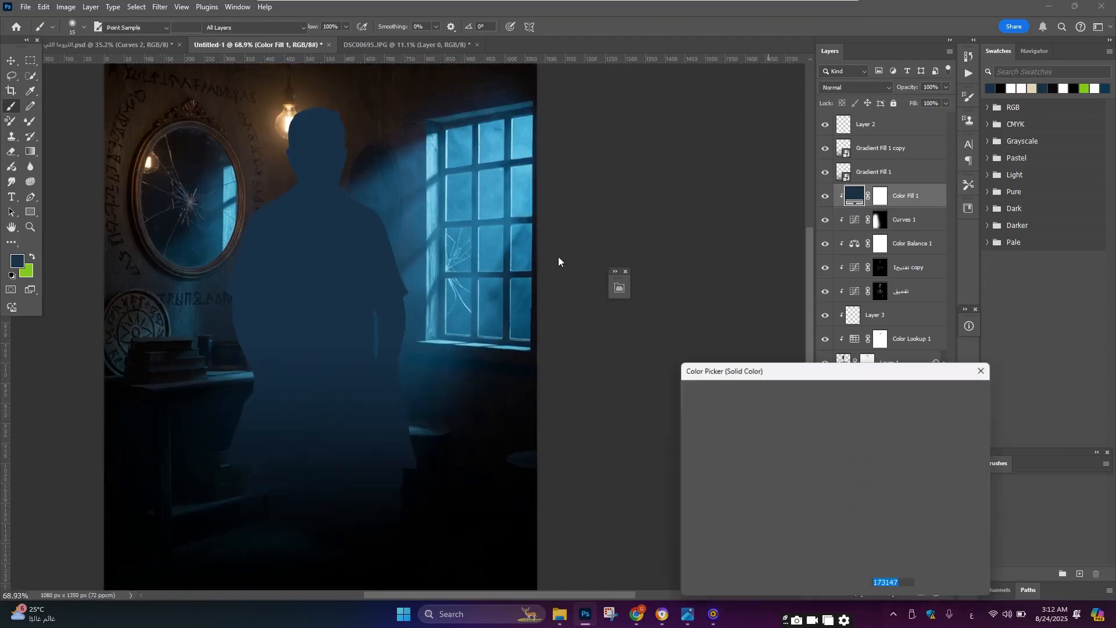
pyautogui.click(498, 191)
pyautogui.click(498, 190)
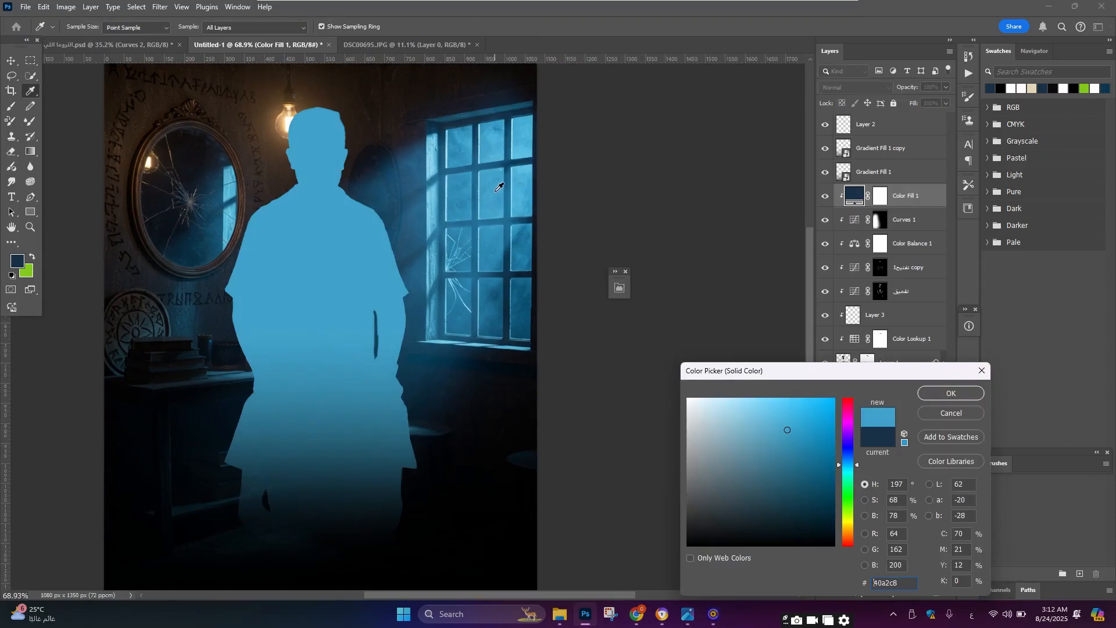
pyautogui.click(965, 395)
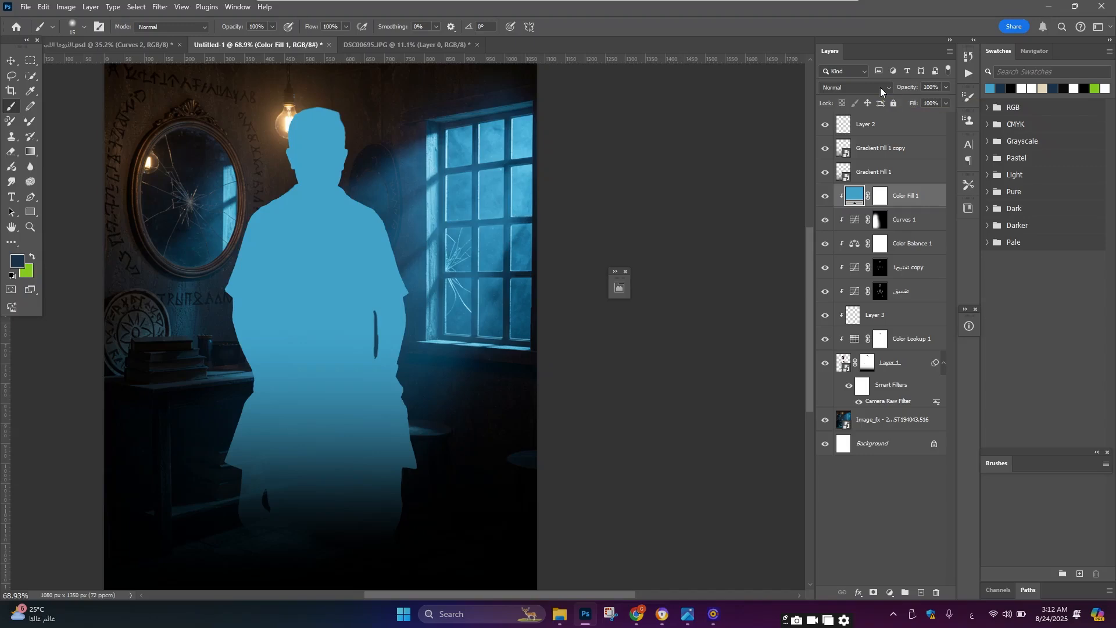
# Step: Set the Color Fill blend mode to Linear Light and invert its layer mask
pyautogui.click(880, 87)
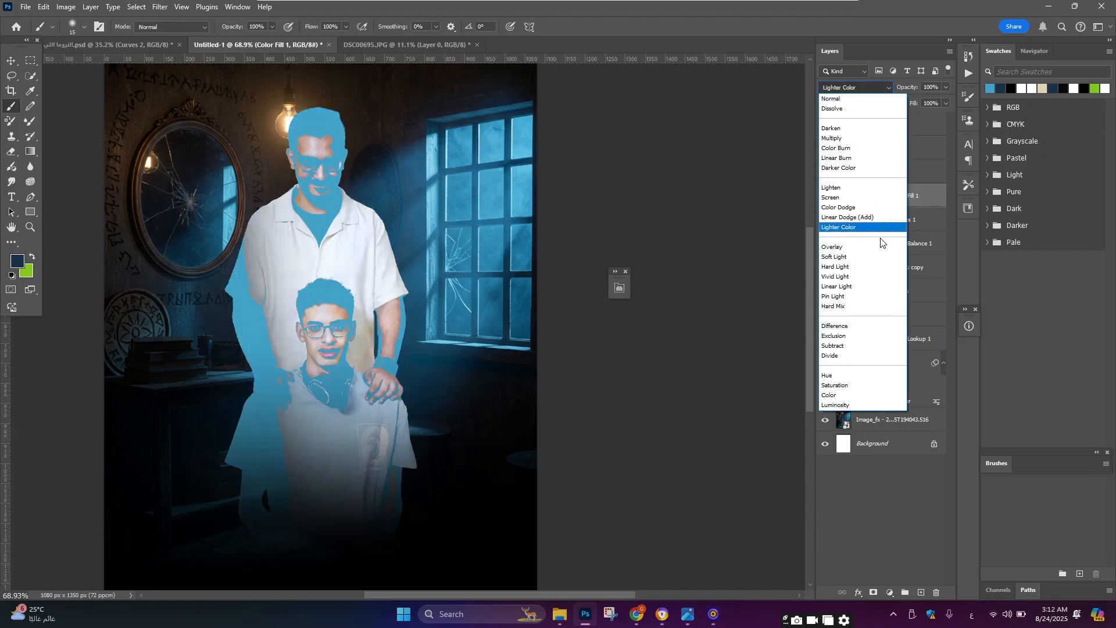
pyautogui.click(878, 287)
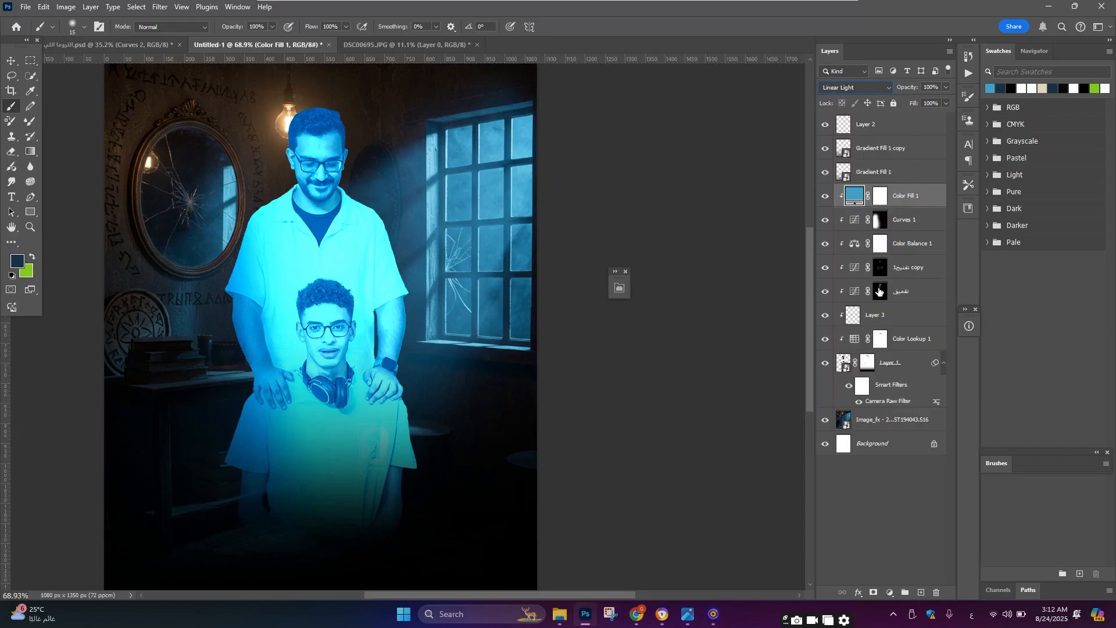
pyautogui.click(881, 198)
pyautogui.hotkey('ctrl', 'i')
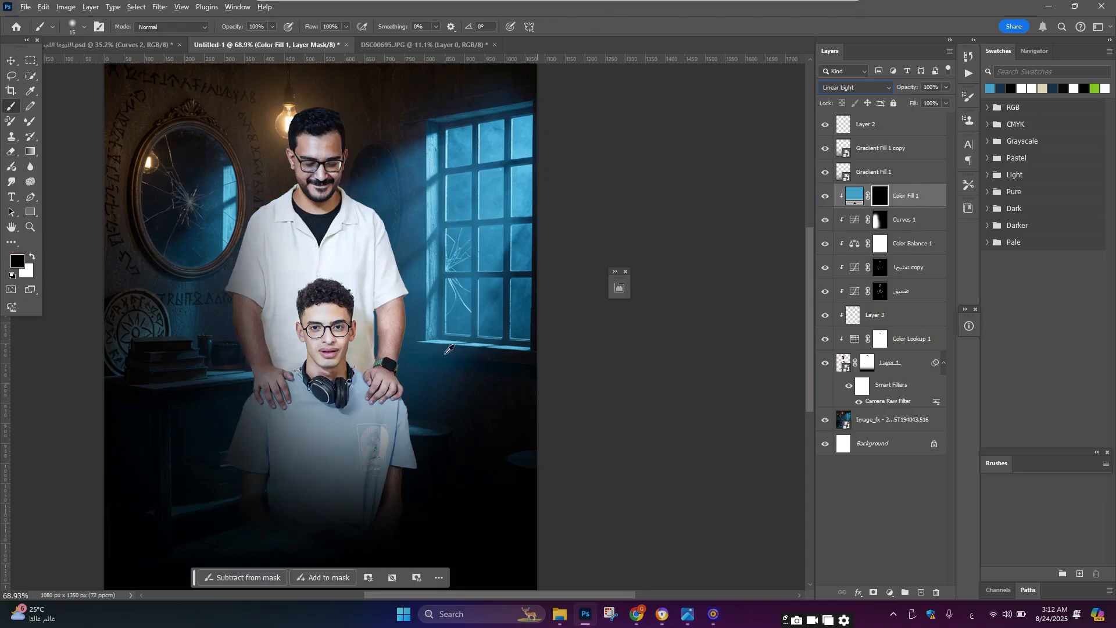
# Step: Paint white with a larger brush on the Color Fill mask along the boy's right side
pyautogui.press('x')
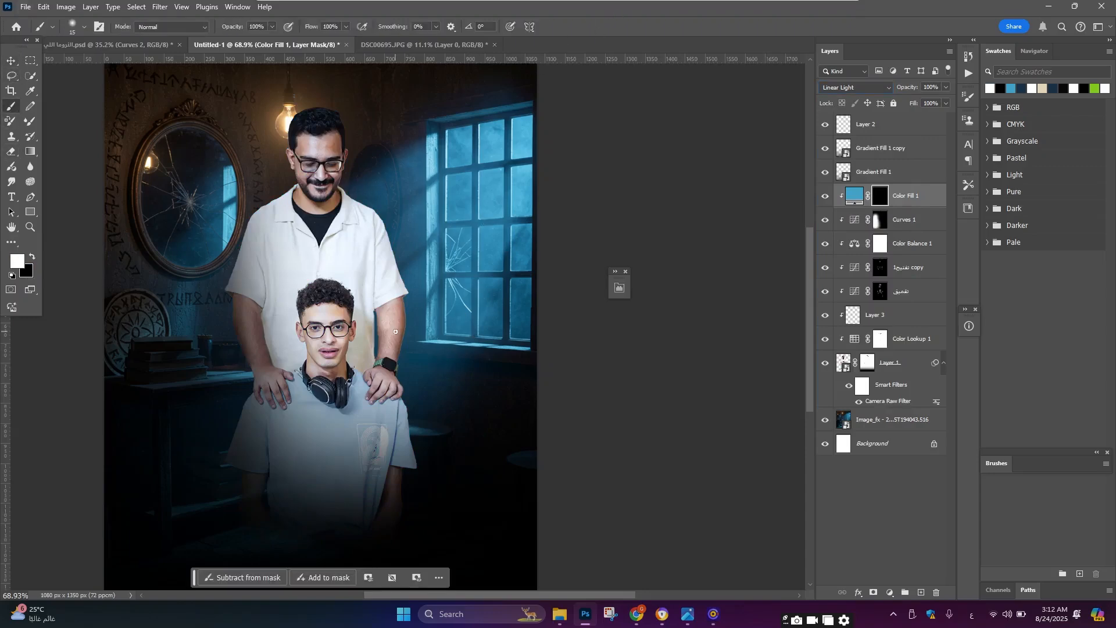
pyautogui.scroll(5, 406, 350)
pyautogui.scroll(-2, 421, 404)
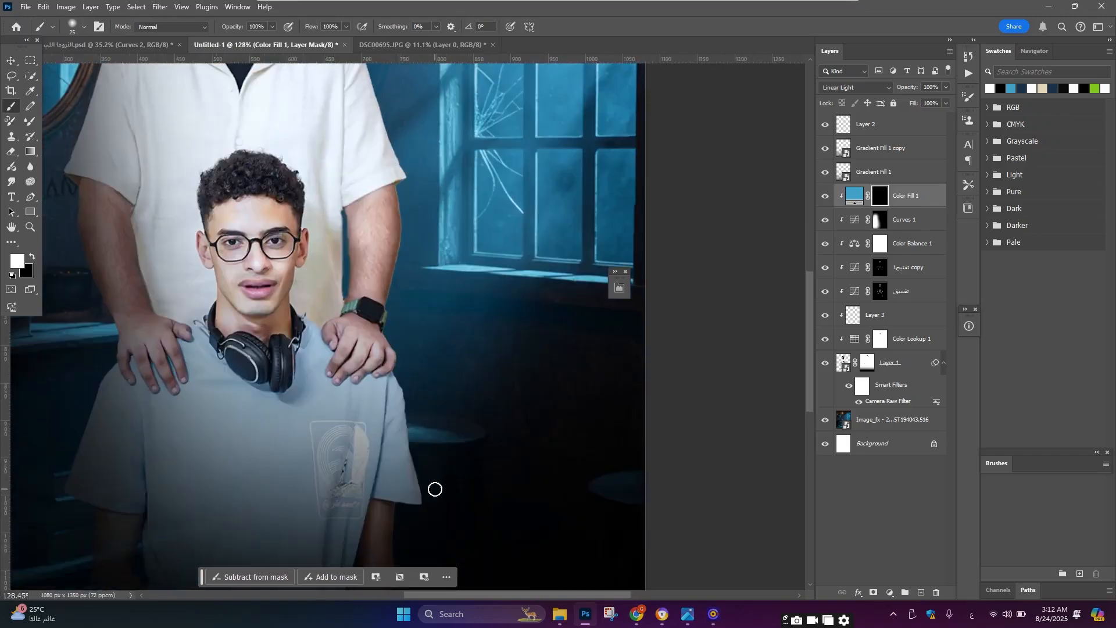
pyautogui.press(']')
pyautogui.press(']')
pyautogui.press(']')
pyautogui.press(']')
pyautogui.press(']')
pyautogui.press(']')
pyautogui.press(']')
pyautogui.moveTo(436, 501); pyautogui.dragTo(431, 436)
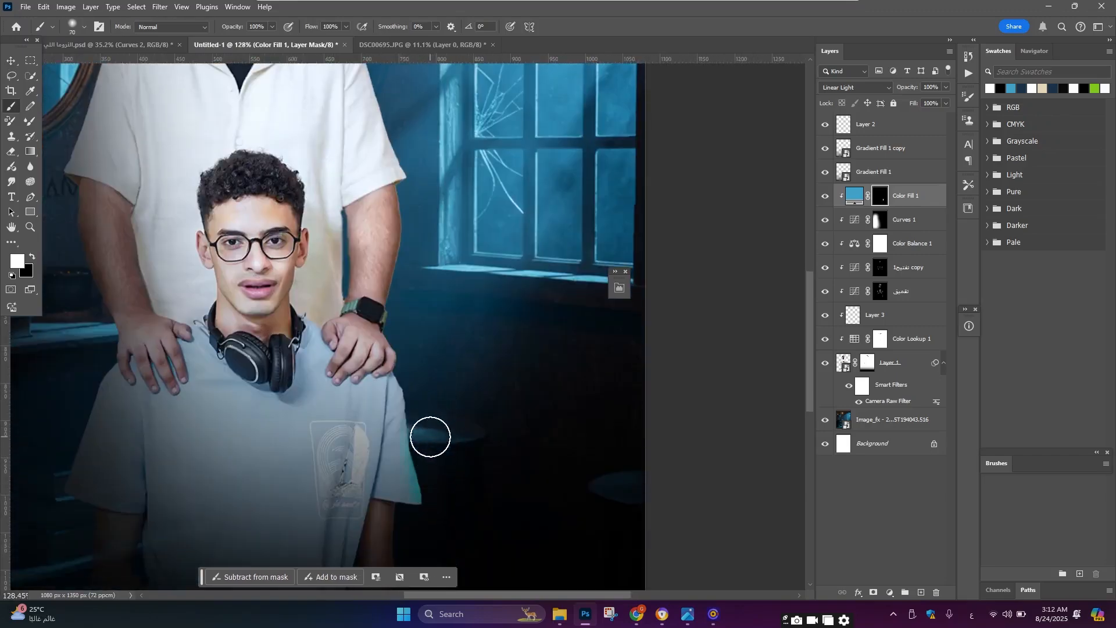
pyautogui.scroll(1, 439, 436)
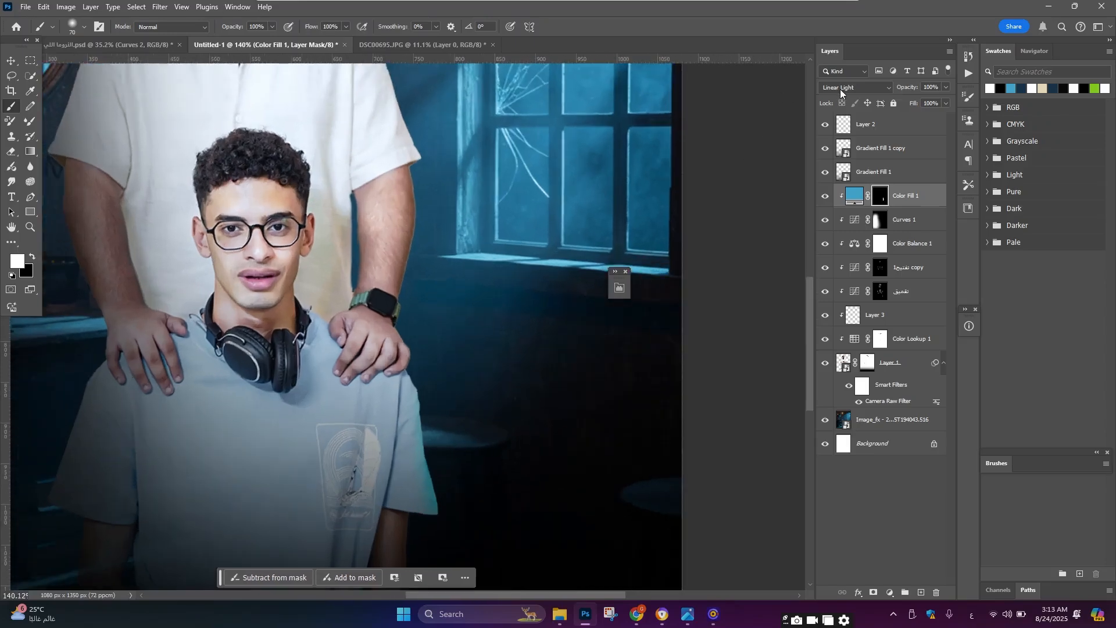
# Step: Switch the Color Fill blend mode to Screen and paint the mask along the man's right arm
pyautogui.click(839, 88)
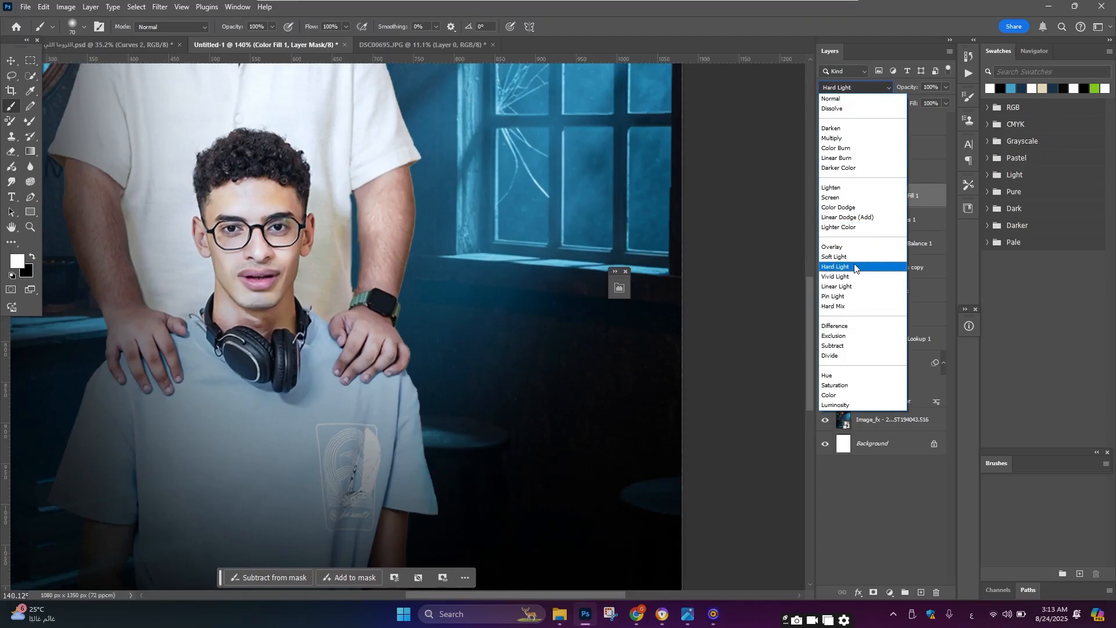
pyautogui.click(853, 198)
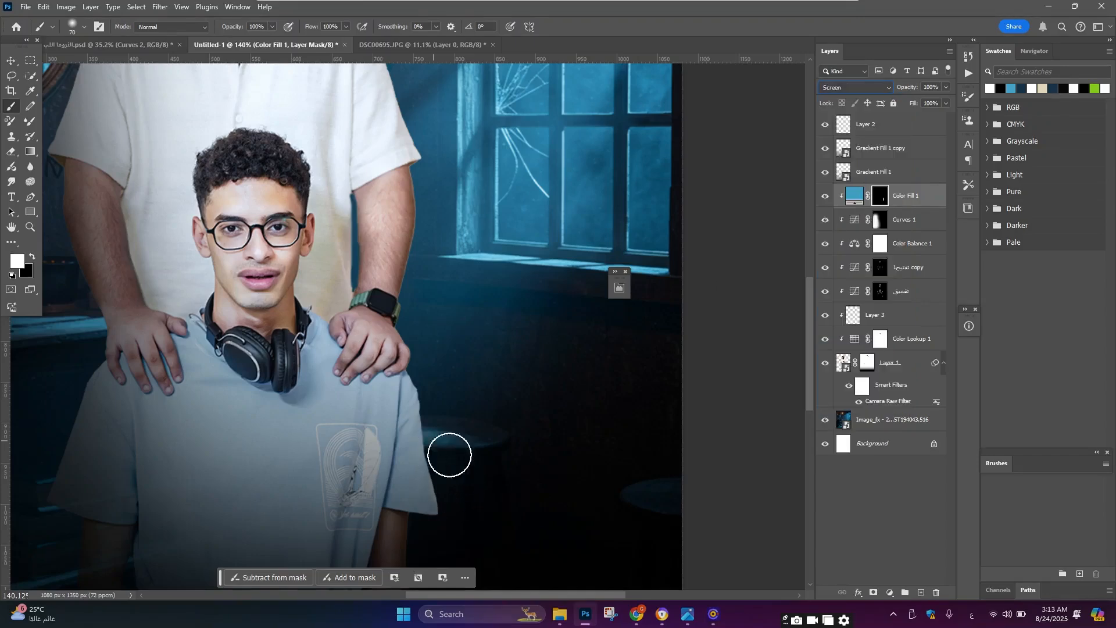
pyautogui.moveTo(426, 311)
pyautogui.mouseDown()
pyautogui.moveTo(449, 195)
pyautogui.moveTo(446, 218)
pyautogui.moveTo(439, 185)
pyautogui.mouseUp()
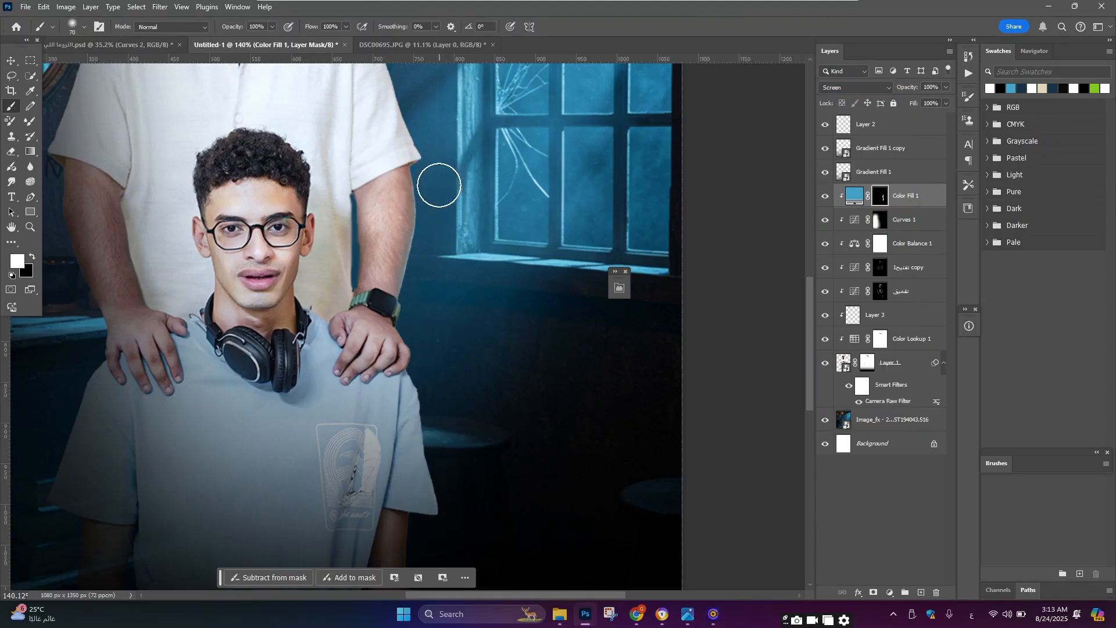
pyautogui.scroll(5, 439, 186)
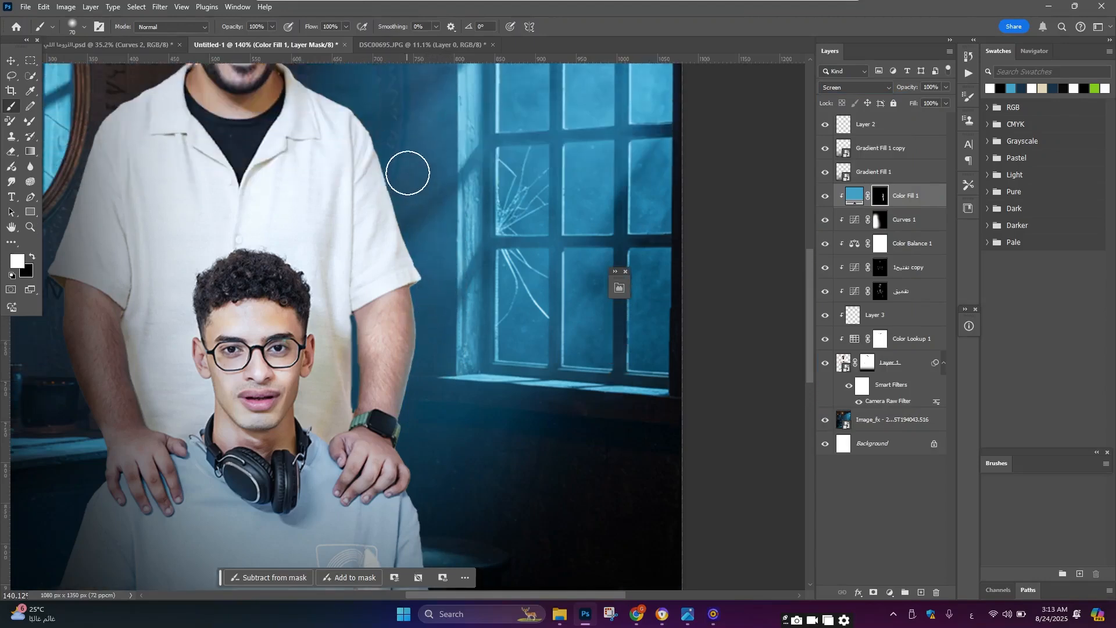
pyautogui.scroll(2, 386, 119)
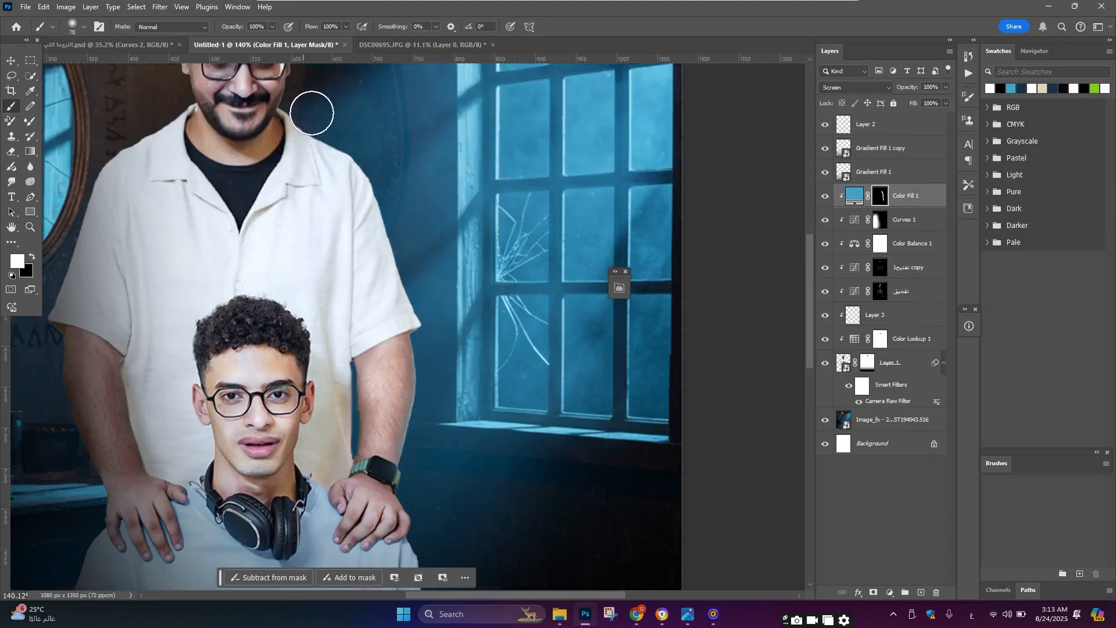
pyautogui.scroll(1, 311, 113)
pyautogui.scroll(3, 319, 107)
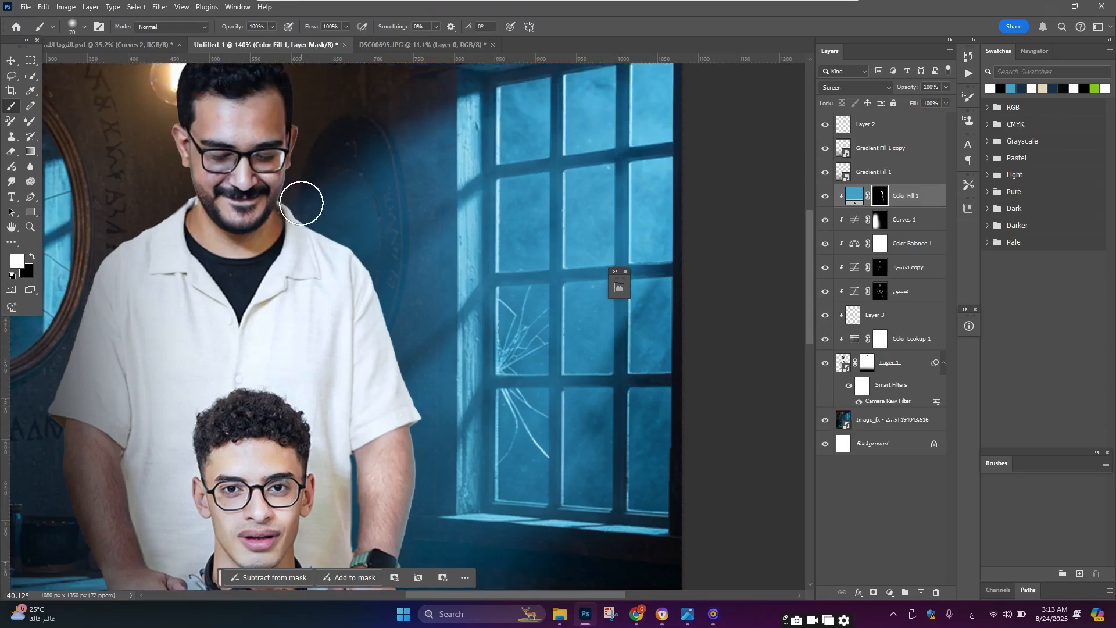
pyautogui.scroll(1, 321, 103)
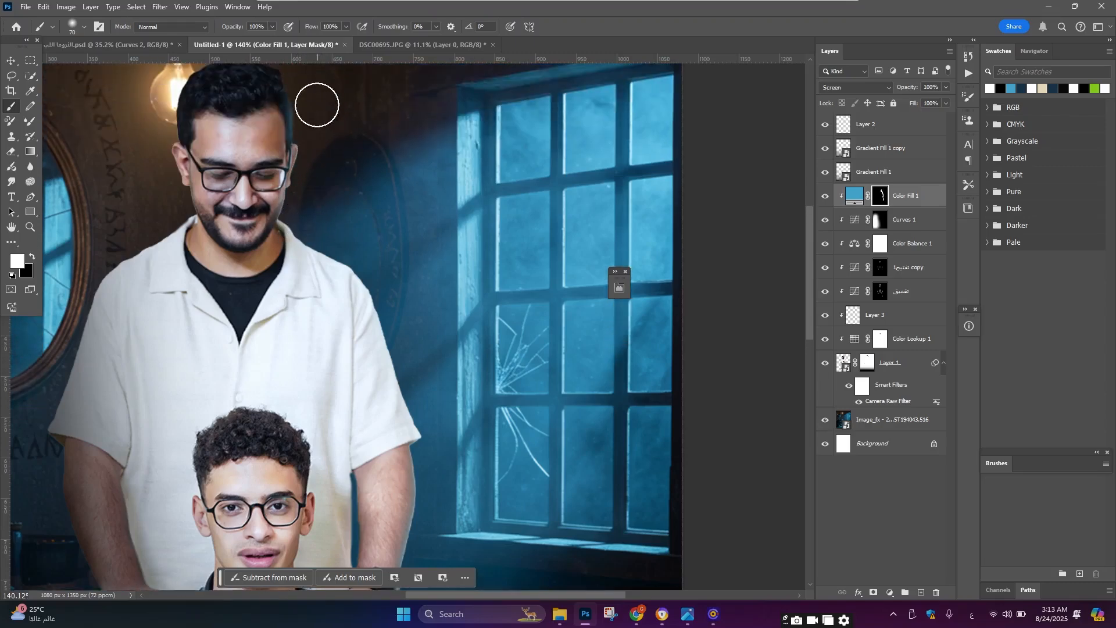
pyautogui.scroll(-3, 319, 110)
pyautogui.scroll(1, 324, 132)
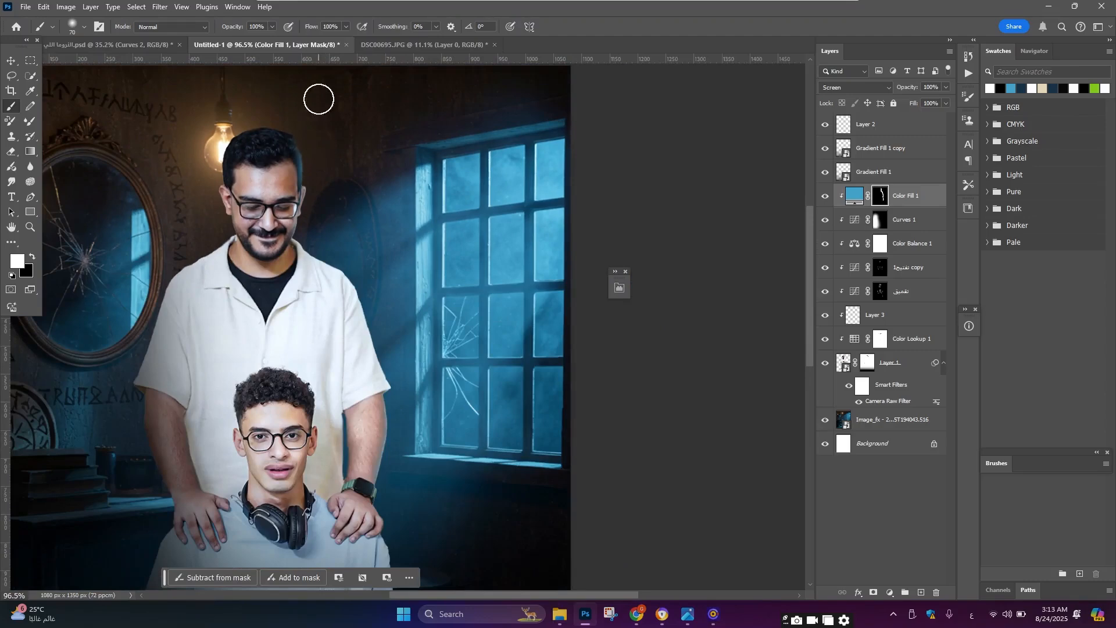
pyautogui.scroll(3, 356, 199)
# Step: Change the Color Fill blend mode to Linear Dodge (Add)
pyautogui.click(839, 88)
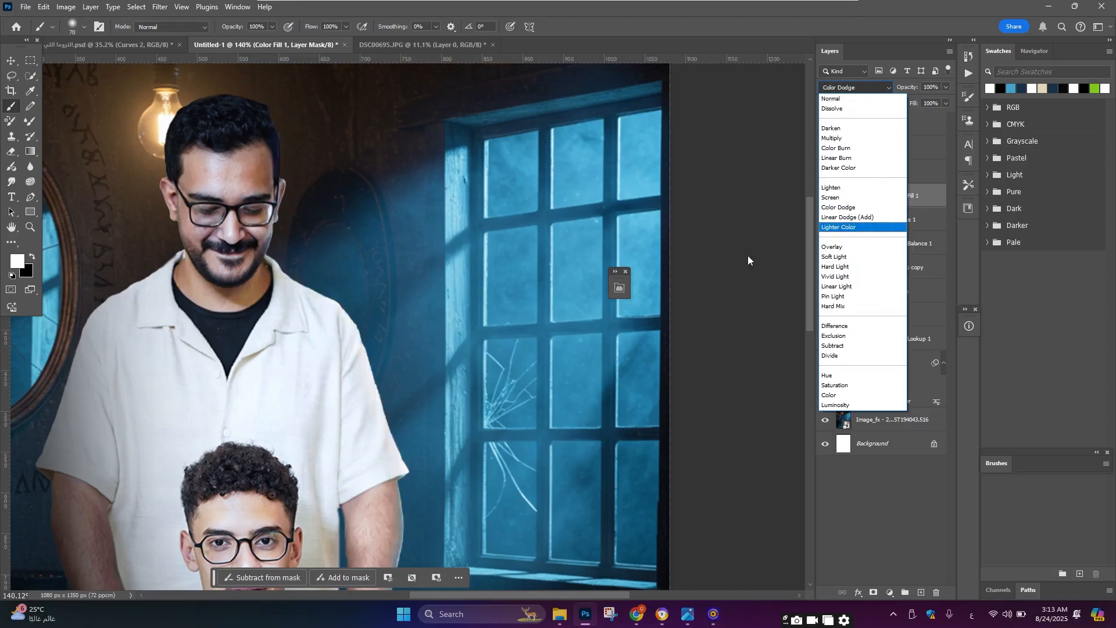
pyautogui.click(891, 219)
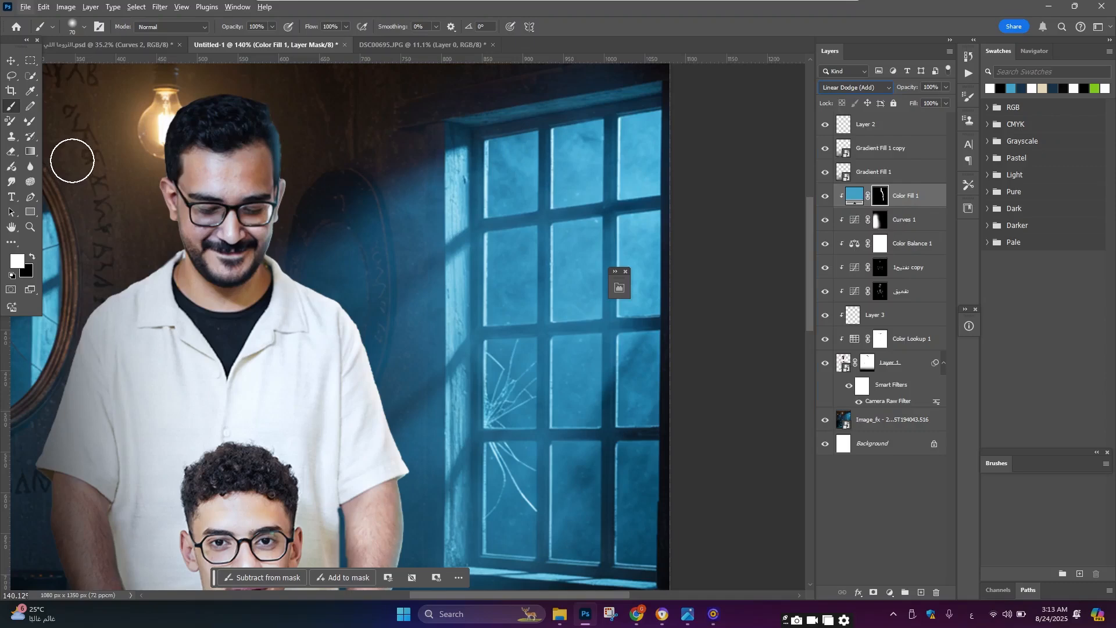
pyautogui.doubleClick(800, 11)
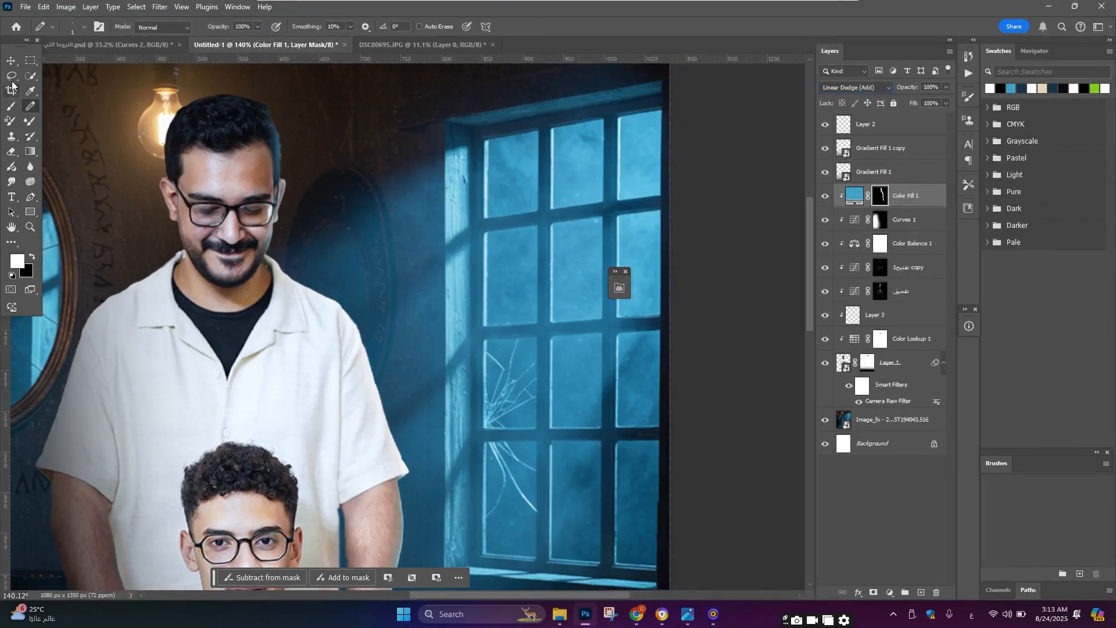
# Step: Zoom around the man's head and the boy's side to inspect the rim lighting
pyautogui.scroll(5, 268, 218)
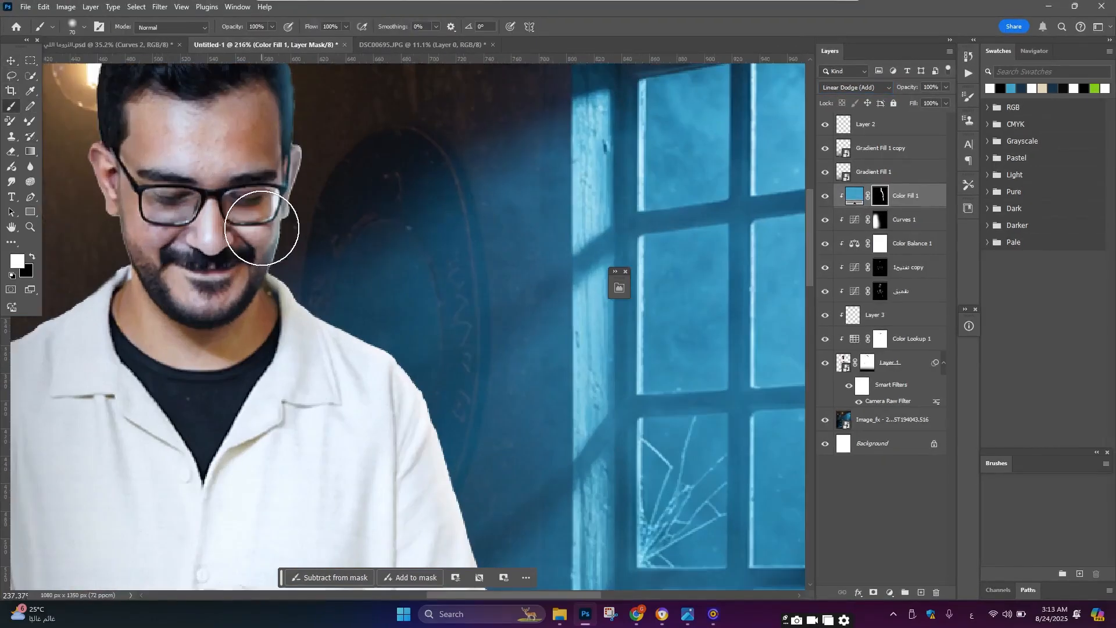
pyautogui.press('x')
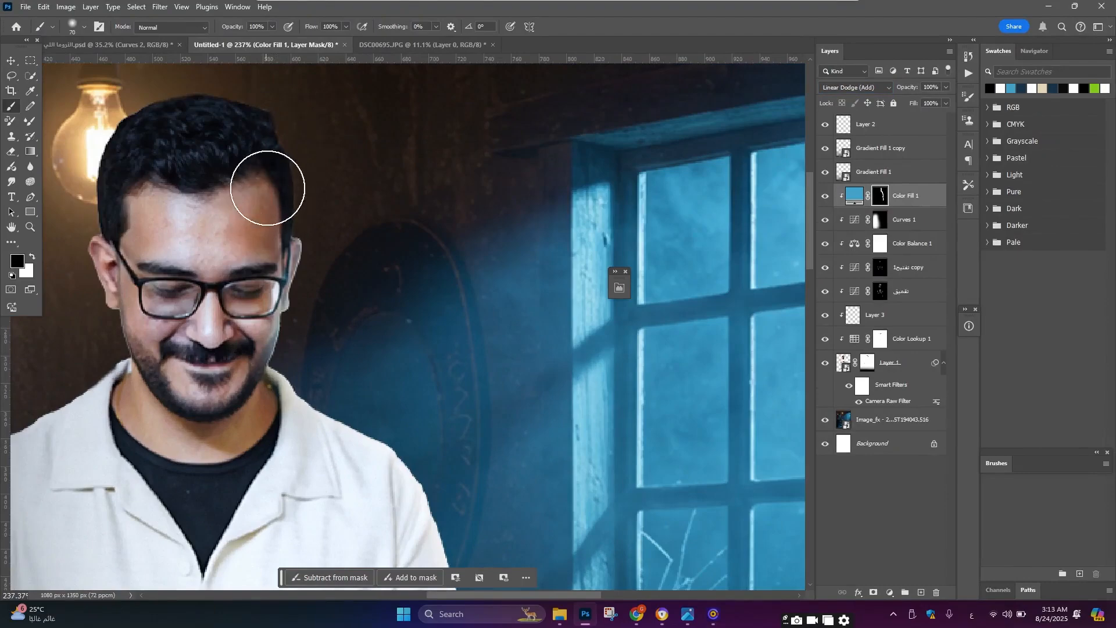
pyautogui.scroll(-5, 323, 200)
pyautogui.scroll(4, 382, 335)
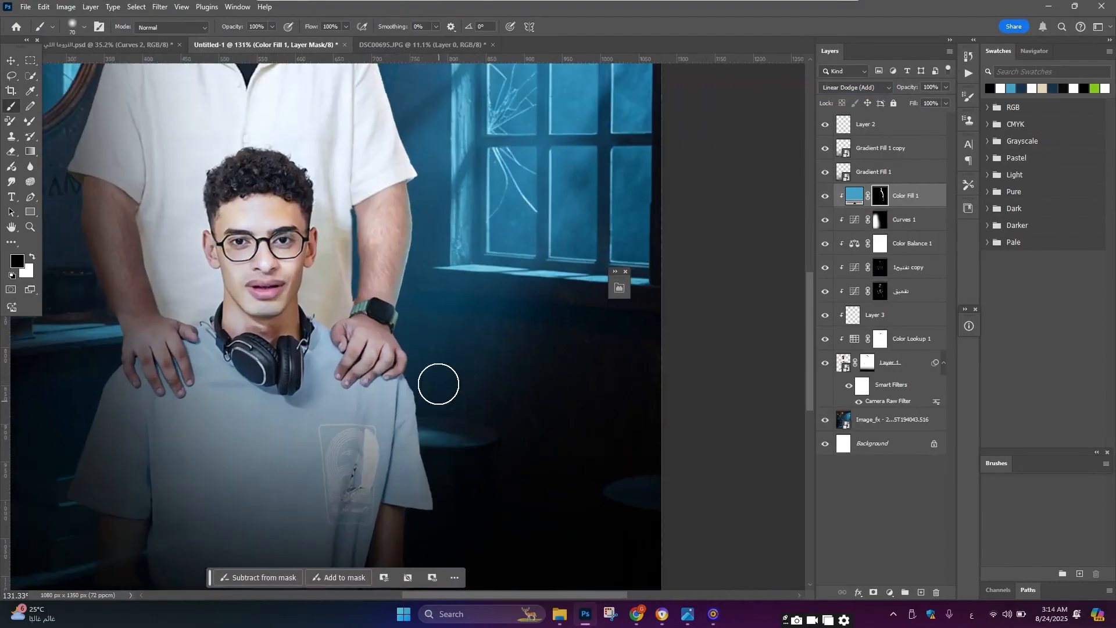
pyautogui.scroll(-2, 454, 419)
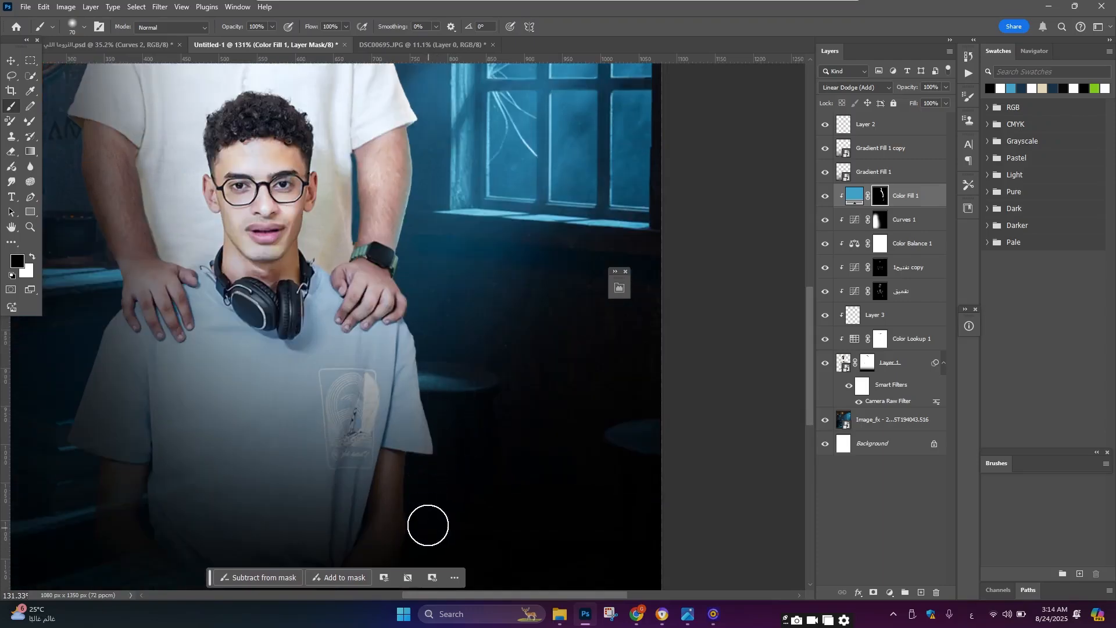
pyautogui.scroll(-3, 431, 498)
pyautogui.press('x')
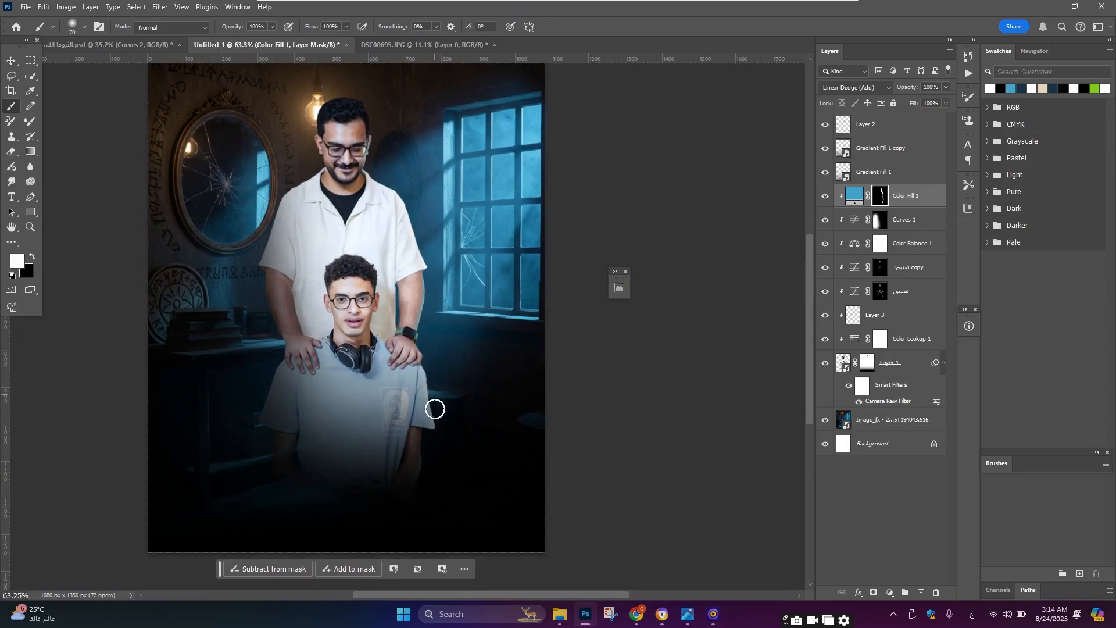
pyautogui.scroll(3, 436, 406)
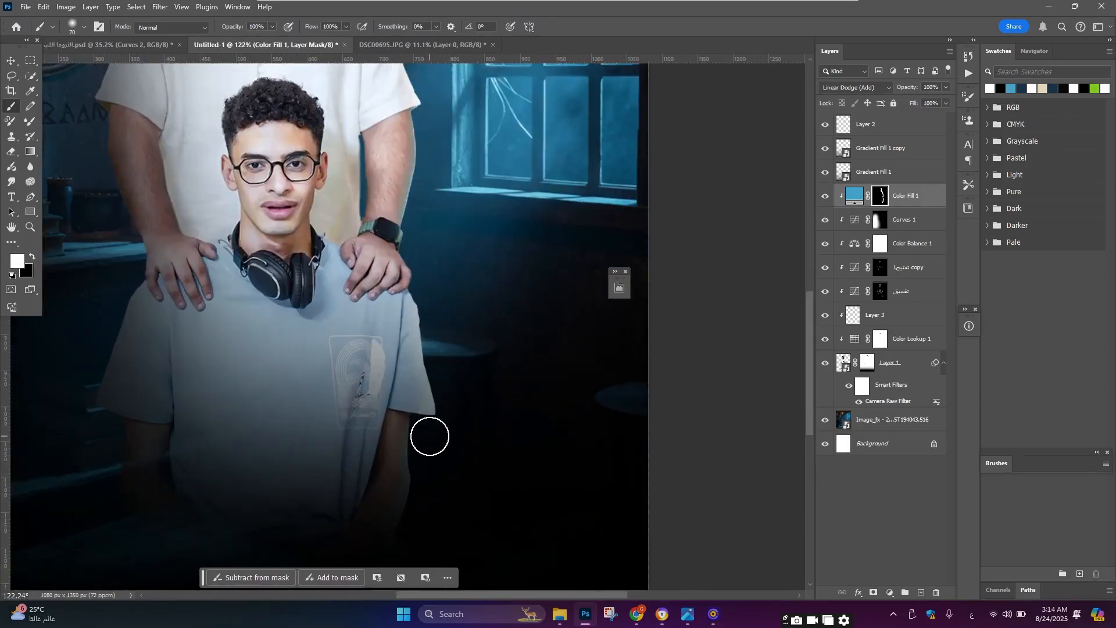
pyautogui.scroll(-2, 437, 300)
pyautogui.scroll(-2, 444, 305)
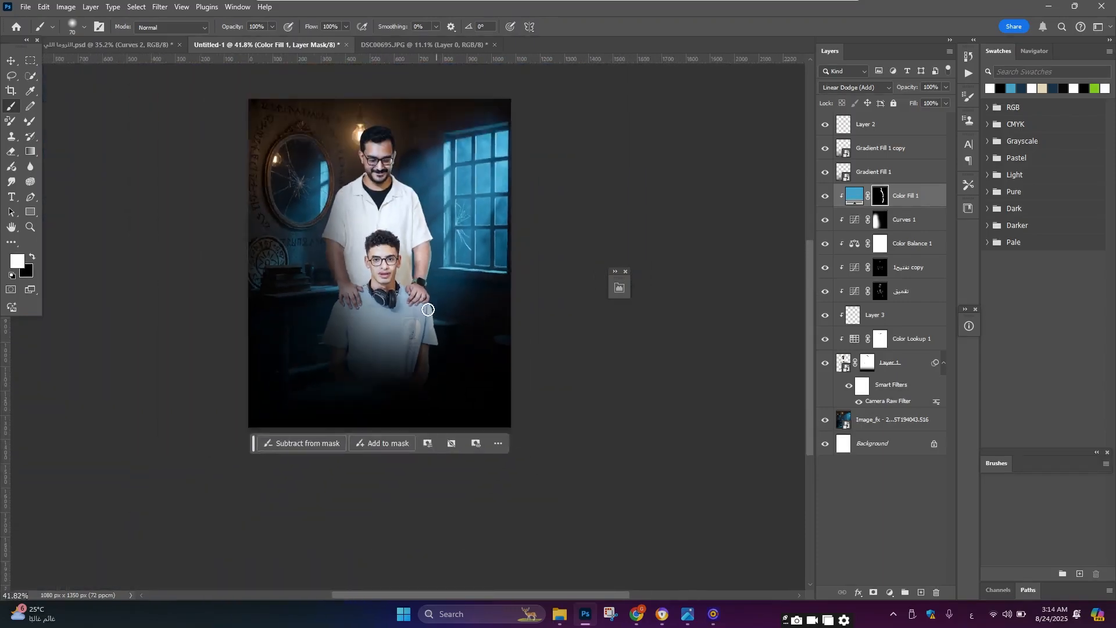
pyautogui.scroll(5, 386, 199)
pyautogui.scroll(-2, 763, 199)
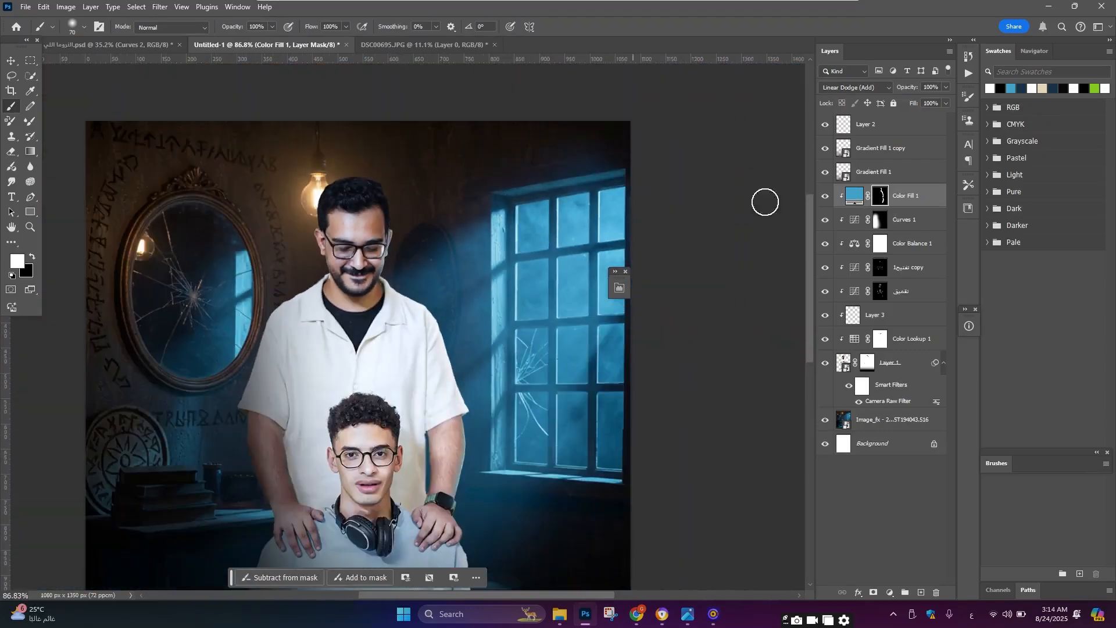
# Step: Delete the Color Fill layer's mask and then the Color Fill layer itself
pyautogui.press('Delete')
pyautogui.press('Delete')
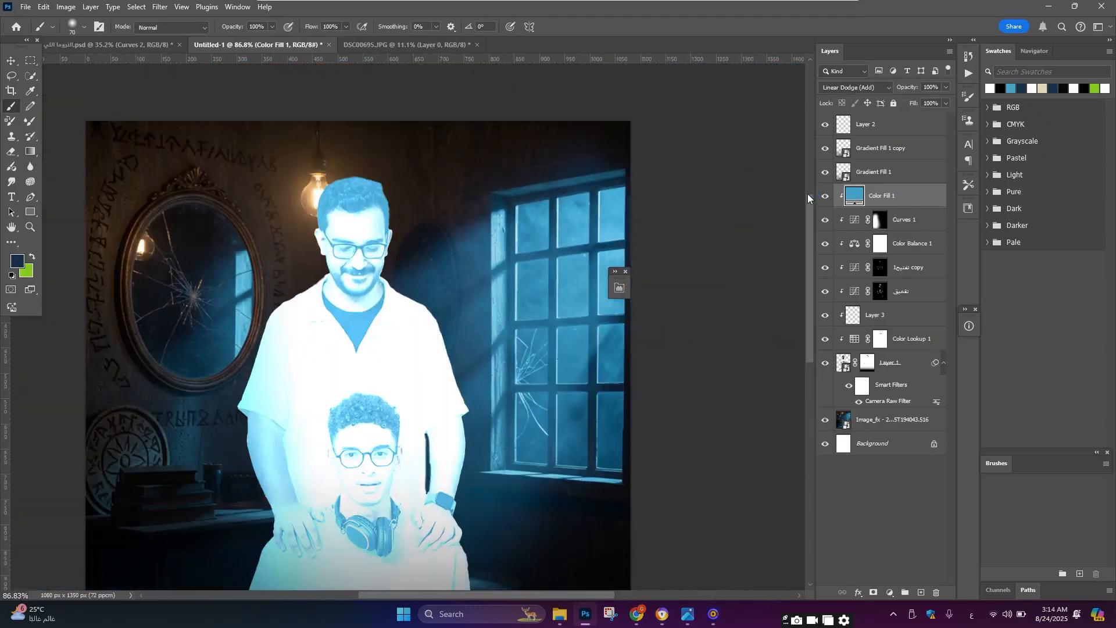
pyautogui.scroll(-2, 545, 251)
pyautogui.scroll(3, 448, 351)
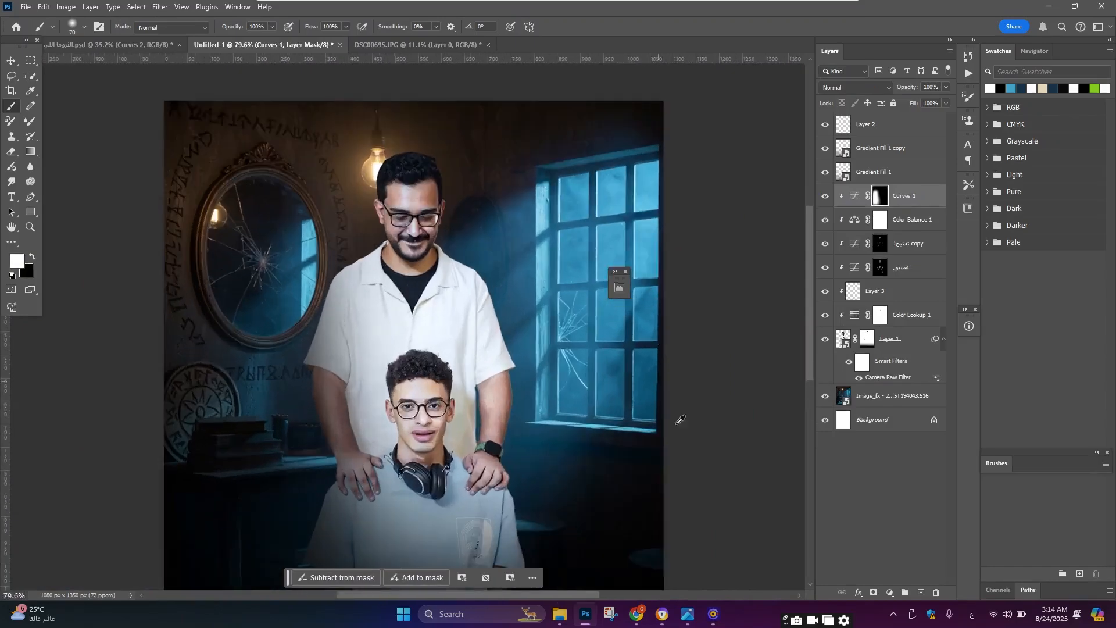
# Step: Add a new empty layer above the Curves 1 adjustment
pyautogui.click(921, 592)
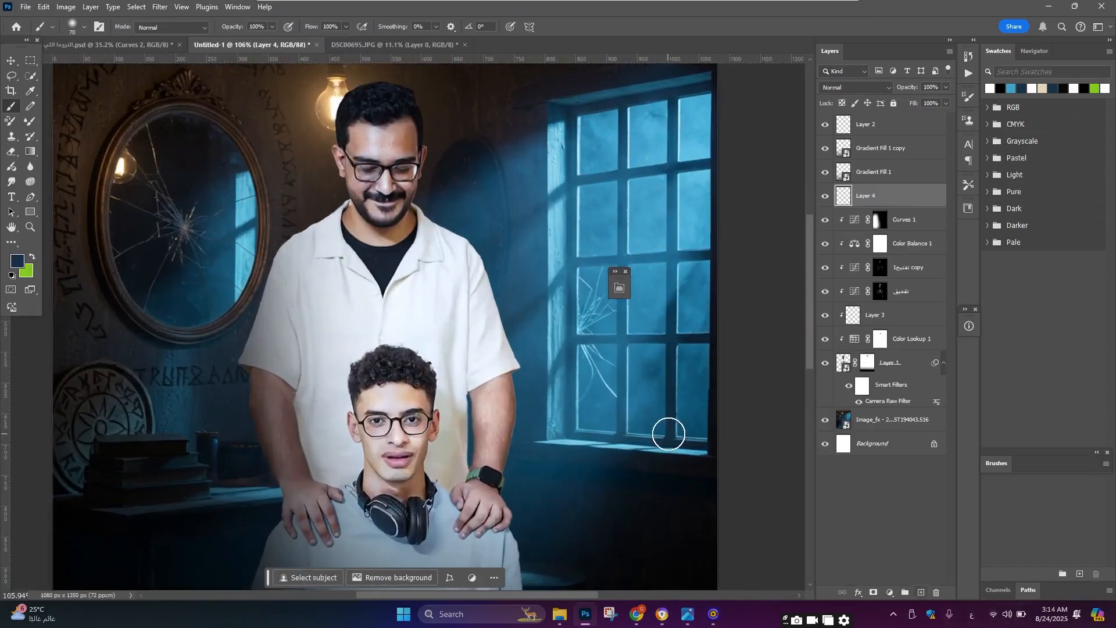
pyautogui.scroll(-2, 383, 326)
pyautogui.scroll(4, 383, 326)
# Step: Set the foreground colour to 10aae9, starting from a blue sampled in the window
pyautogui.click(26, 92)
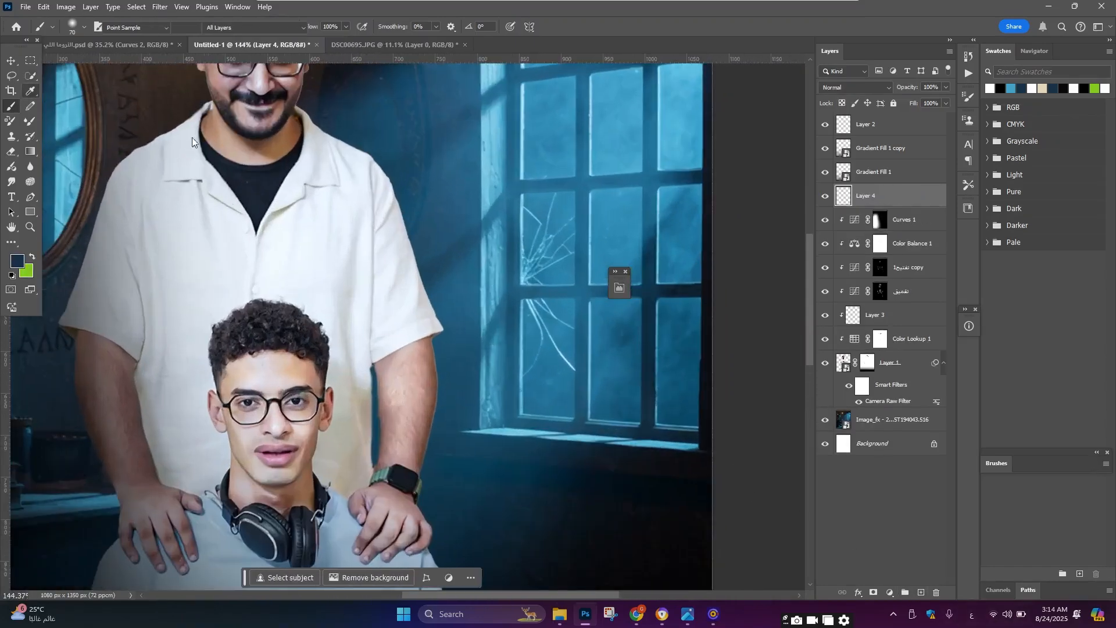
pyautogui.moveTo(607, 200); pyautogui.dragTo(635, 102)
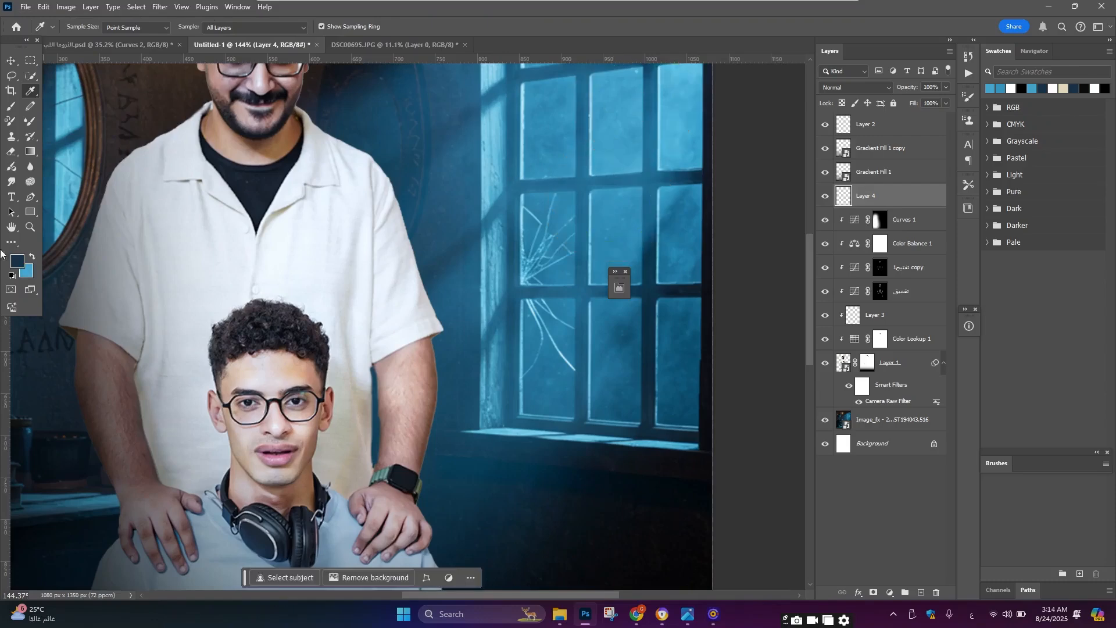
pyautogui.click(32, 256)
pyautogui.click(18, 260)
pyautogui.write('10aae9')
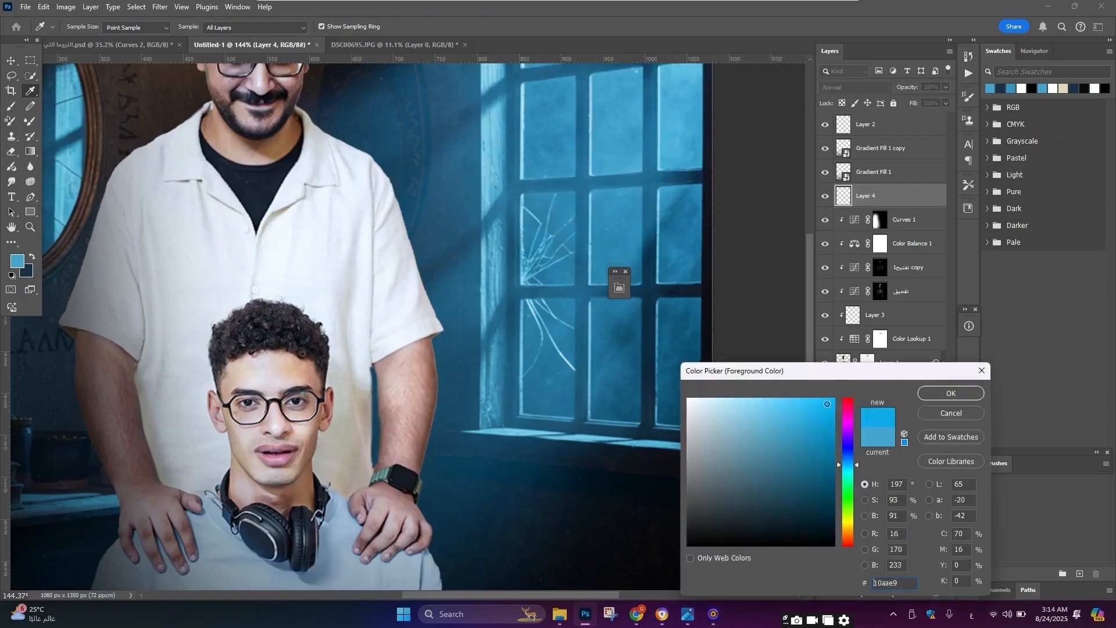
pyautogui.click(963, 396)
pyautogui.scroll(-5, 302, 247)
pyautogui.scroll(3, 389, 342)
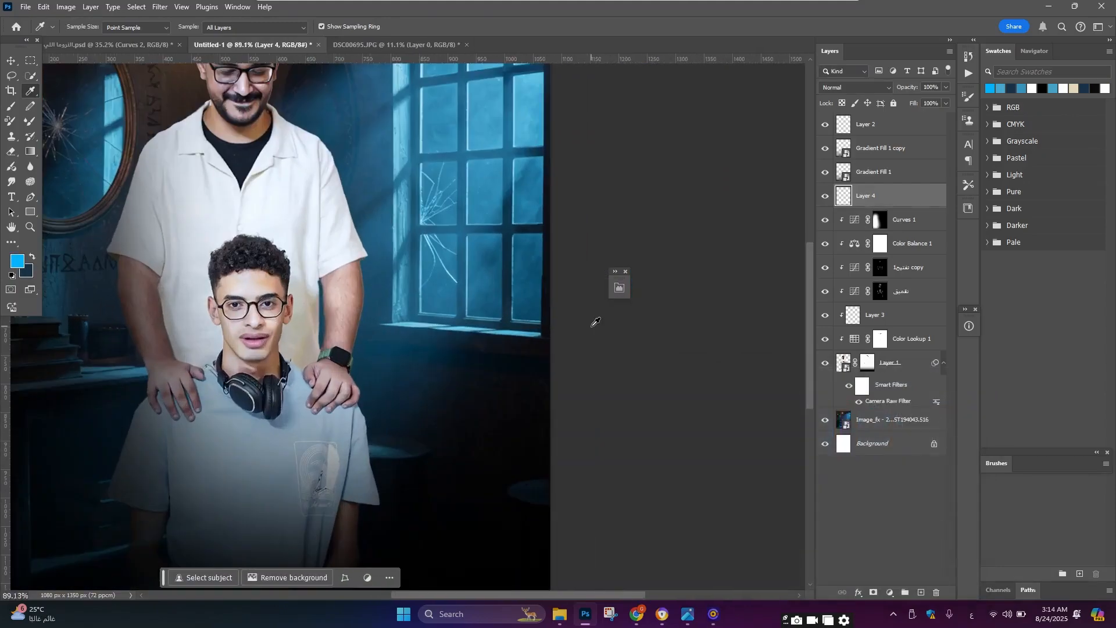
# Step: Clip the new layer to the layer below and paint blue light along the man's right arm and shoulder edge
pyautogui.hotkey('ctrl', 'alt', 'g')
pyautogui.scroll(-1, 407, 337)
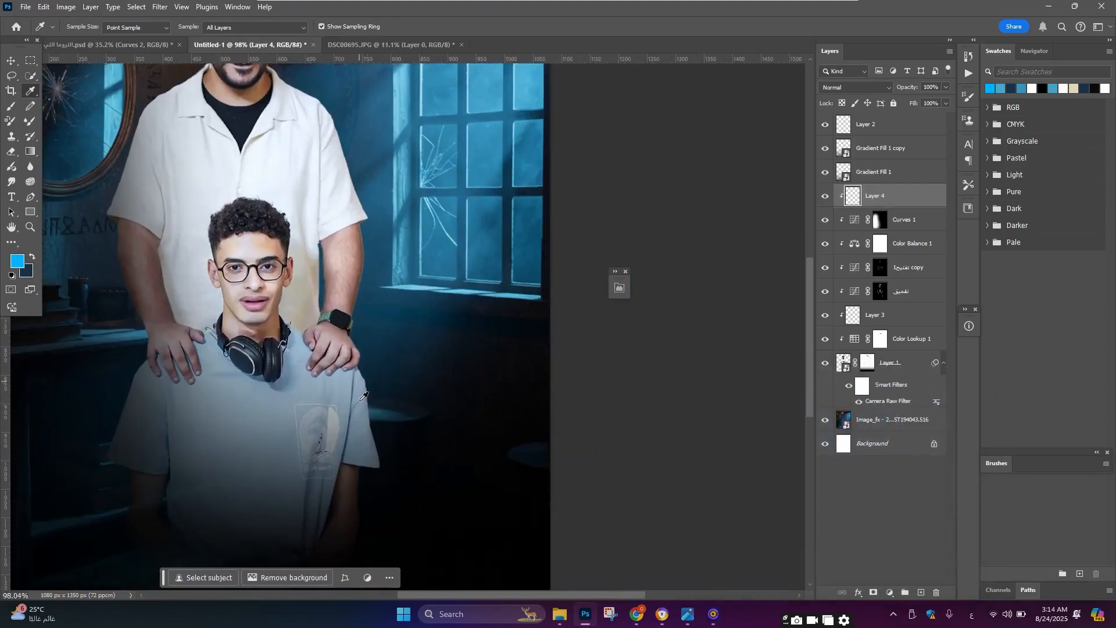
pyautogui.scroll(1, 366, 308)
pyautogui.click(11, 107)
pyautogui.scroll(-2, 359, 422)
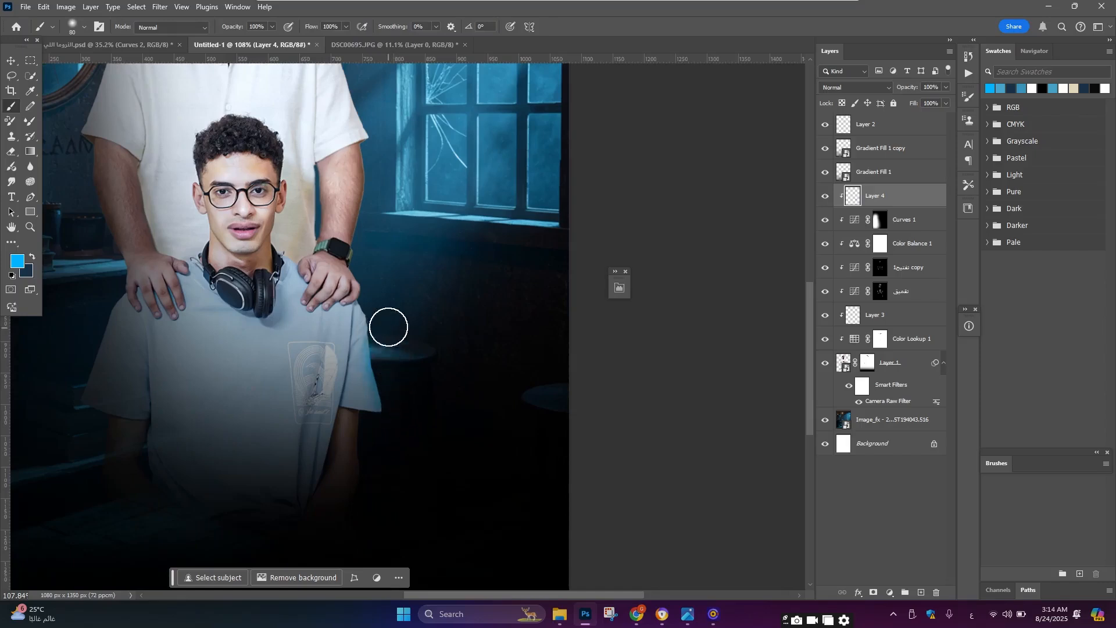
pyautogui.moveTo(382, 296)
pyautogui.mouseDown()
pyautogui.moveTo(373, 241)
pyautogui.moveTo(384, 193)
pyautogui.mouseUp()
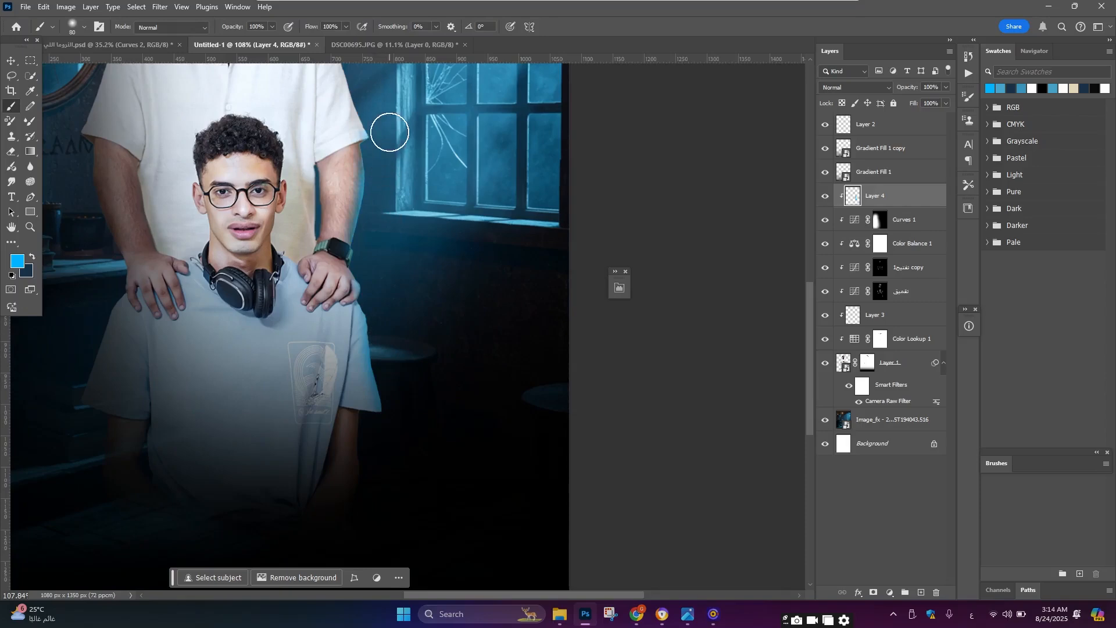
pyautogui.scroll(3, 389, 130)
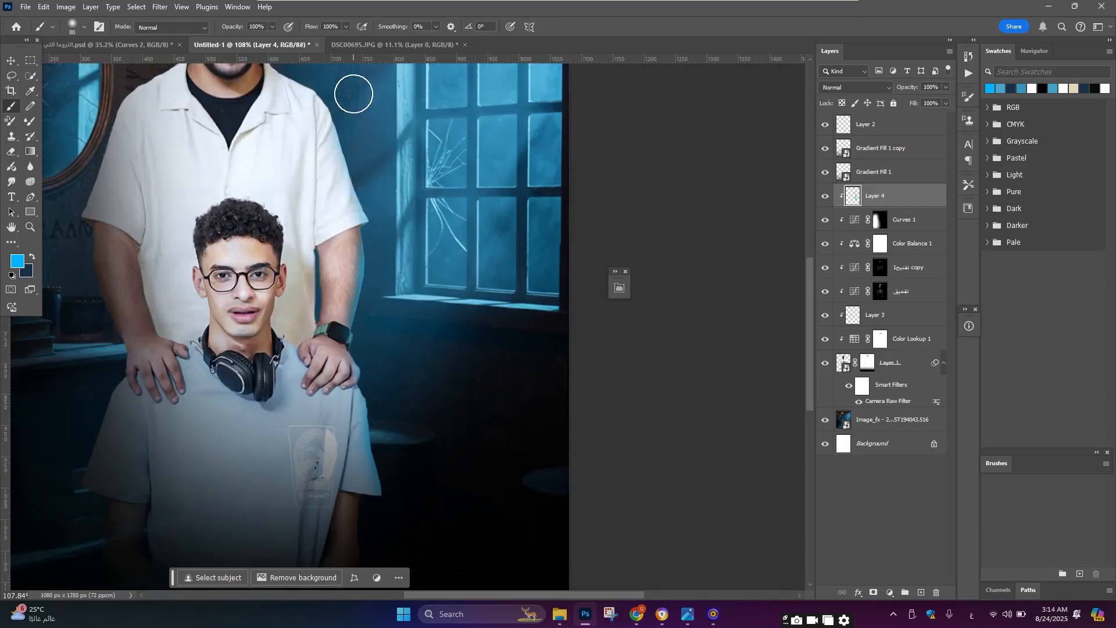
pyautogui.scroll(2, 350, 99)
pyautogui.moveTo(321, 133); pyautogui.dragTo(298, 109)
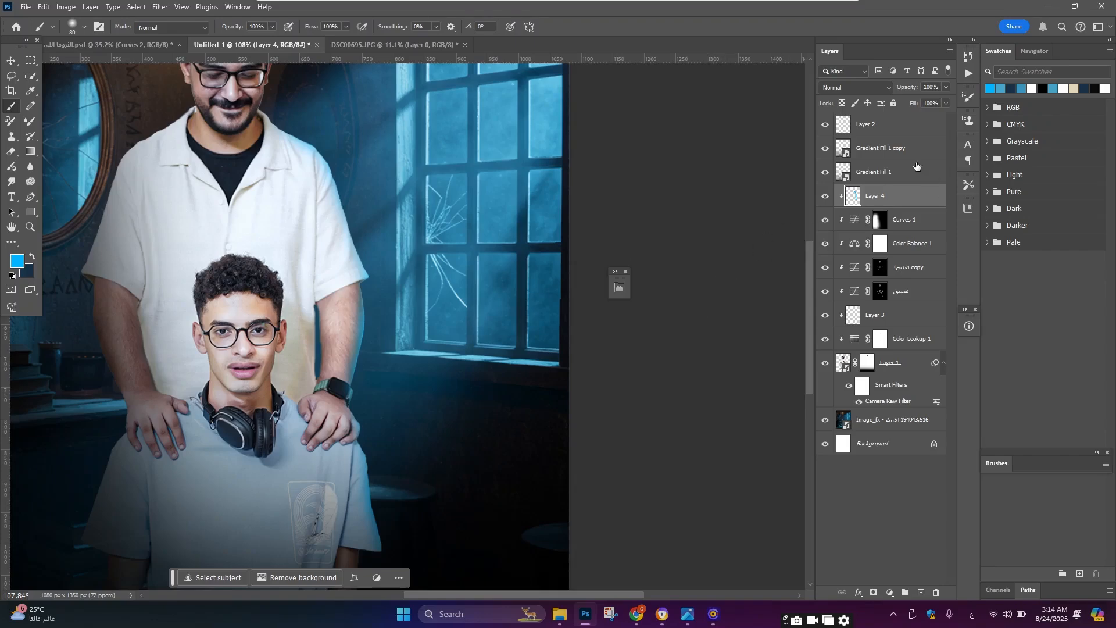
# Step: Set the painted light layer's blend mode to Screen
pyautogui.click(853, 88)
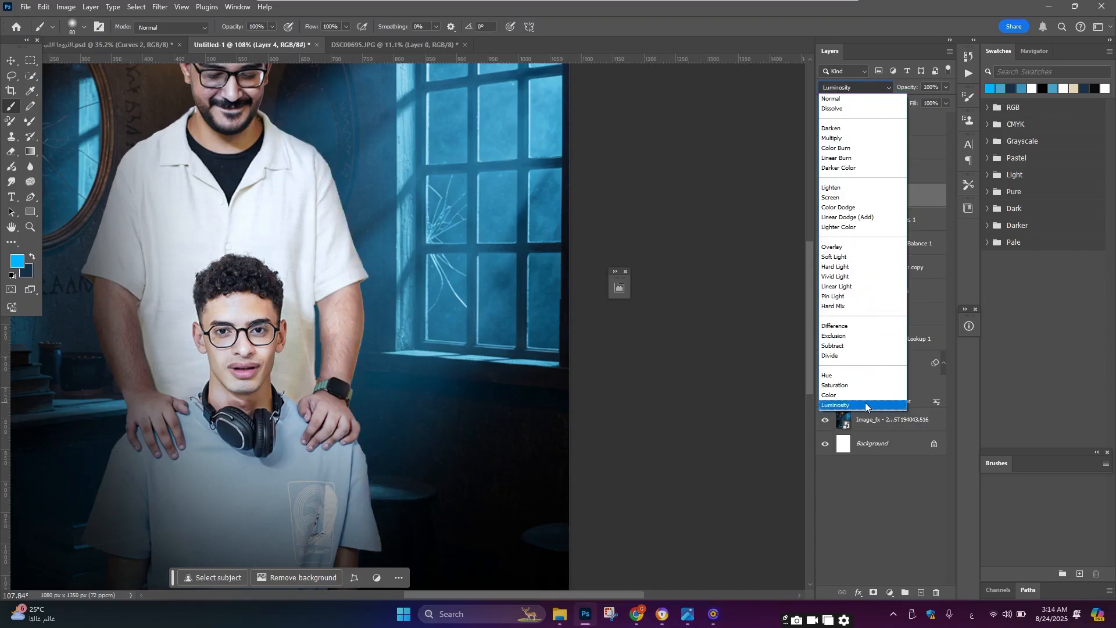
pyautogui.click(837, 198)
# Step: Zoom around the composition to examine the blue rim light on the man's arm and shoulder
pyautogui.click(11, 63)
pyautogui.scroll(-4, 442, 232)
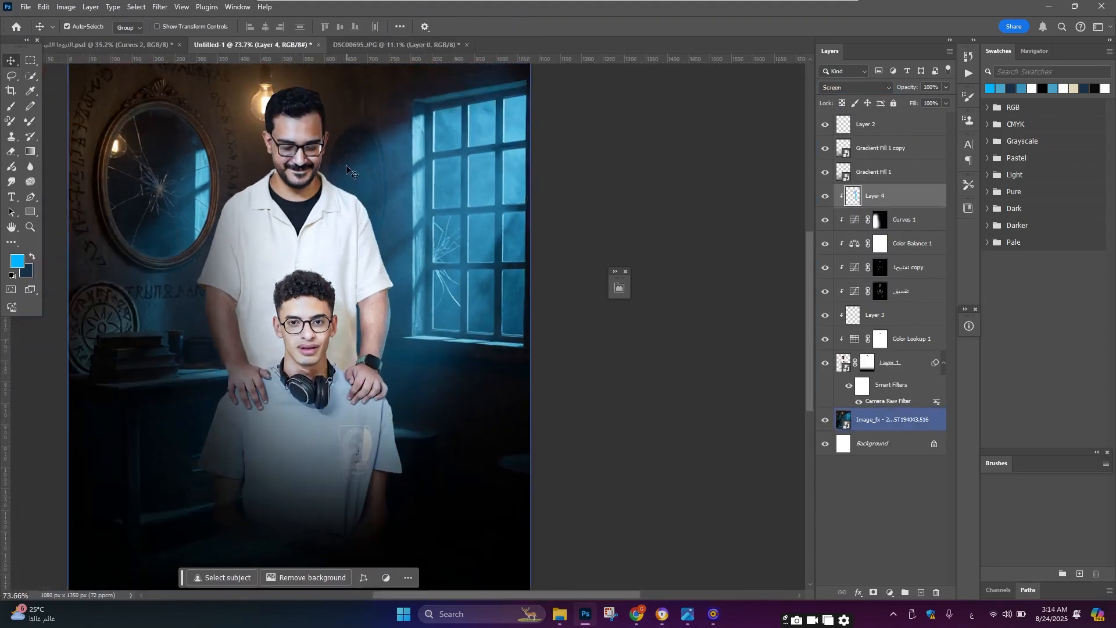
pyautogui.scroll(3, 329, 145)
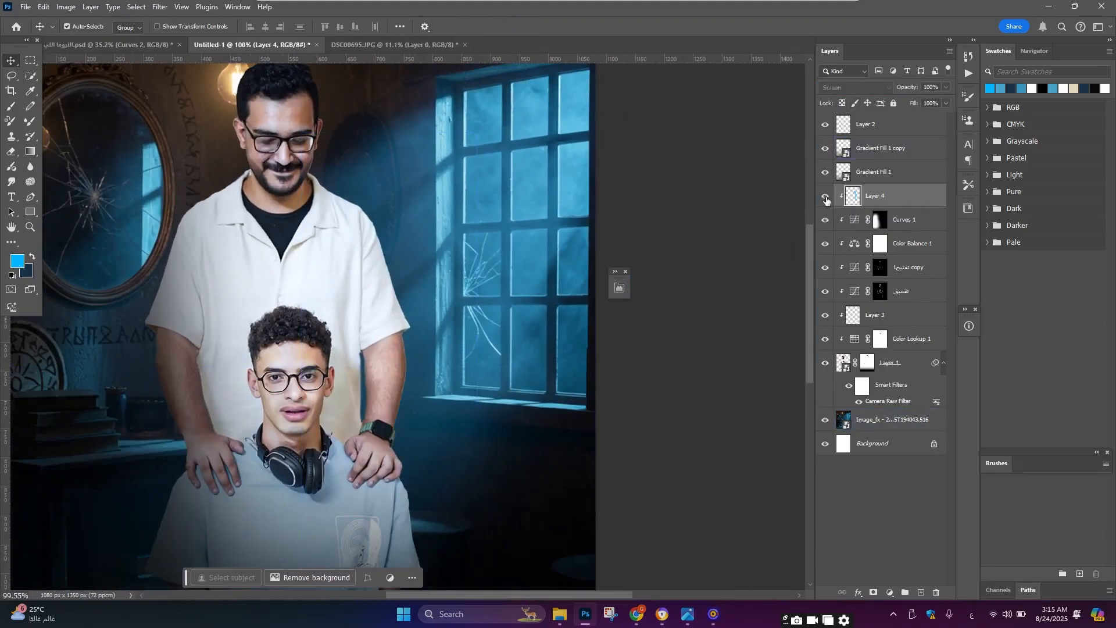
pyautogui.scroll(-3, 361, 352)
pyautogui.scroll(4, 361, 353)
pyautogui.scroll(-3, 362, 353)
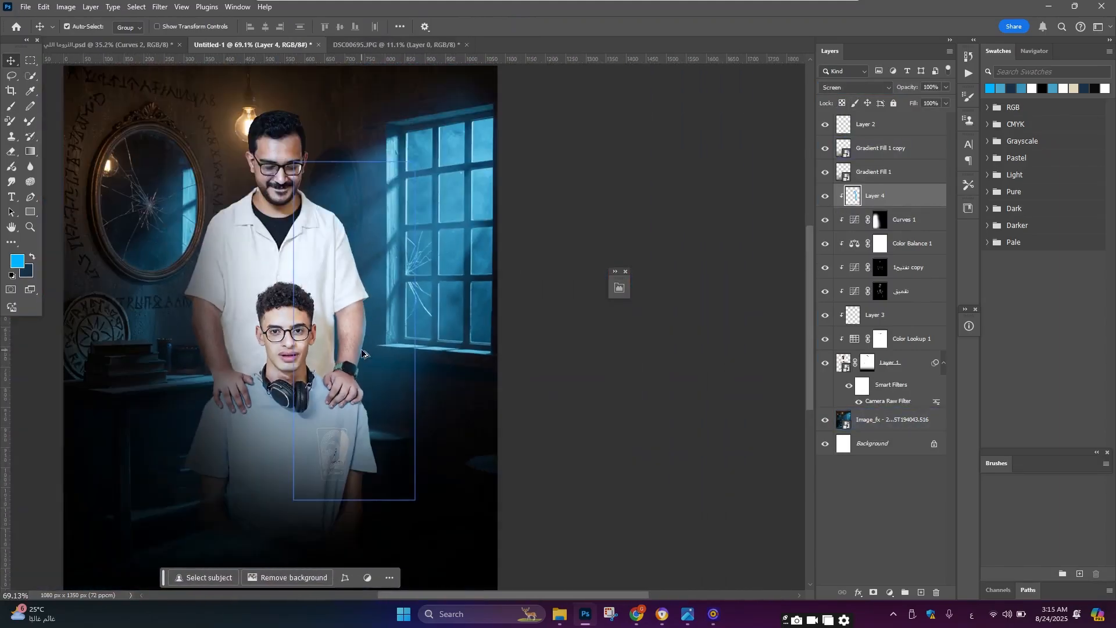
pyautogui.scroll(3, 361, 352)
pyautogui.scroll(-3, 359, 325)
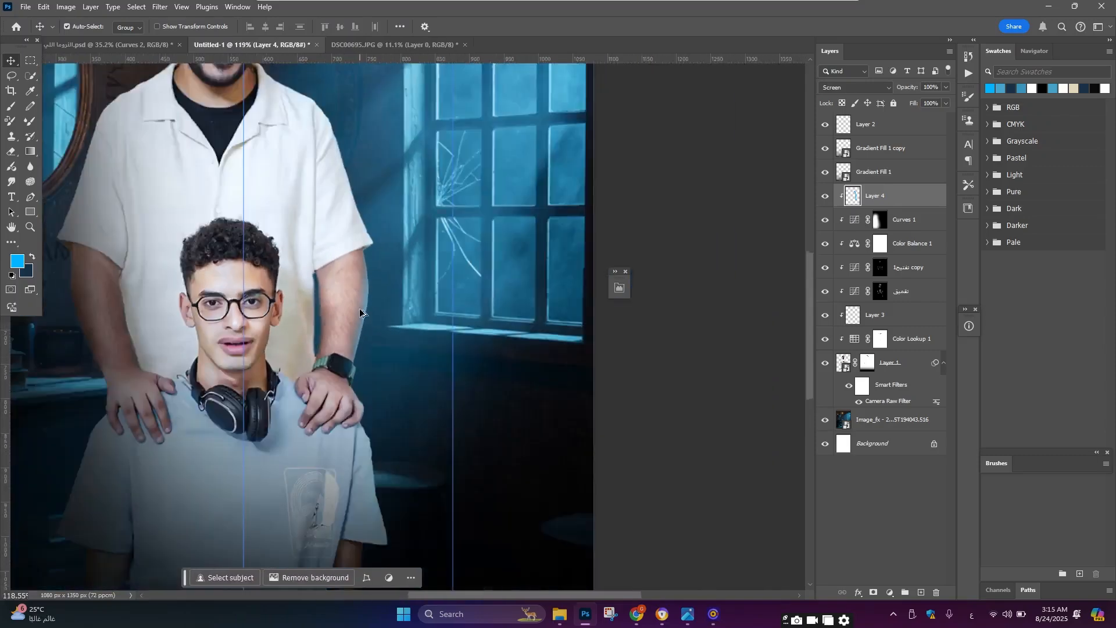
pyautogui.click(291, 383)
pyautogui.scroll(3, 371, 233)
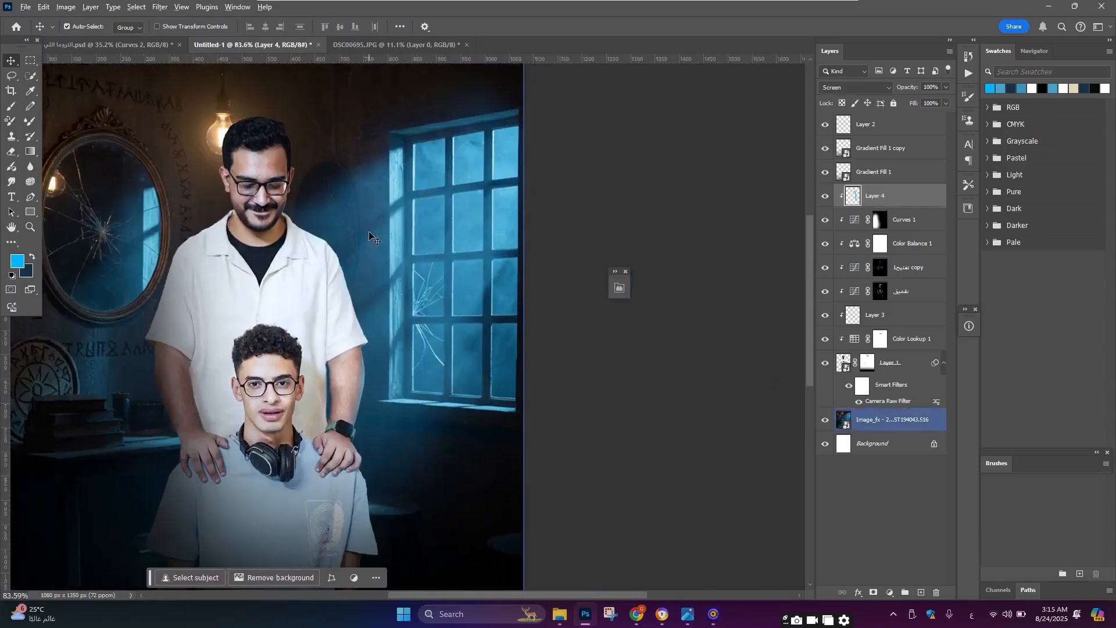
pyautogui.scroll(-4, 369, 231)
pyautogui.scroll(2, 368, 231)
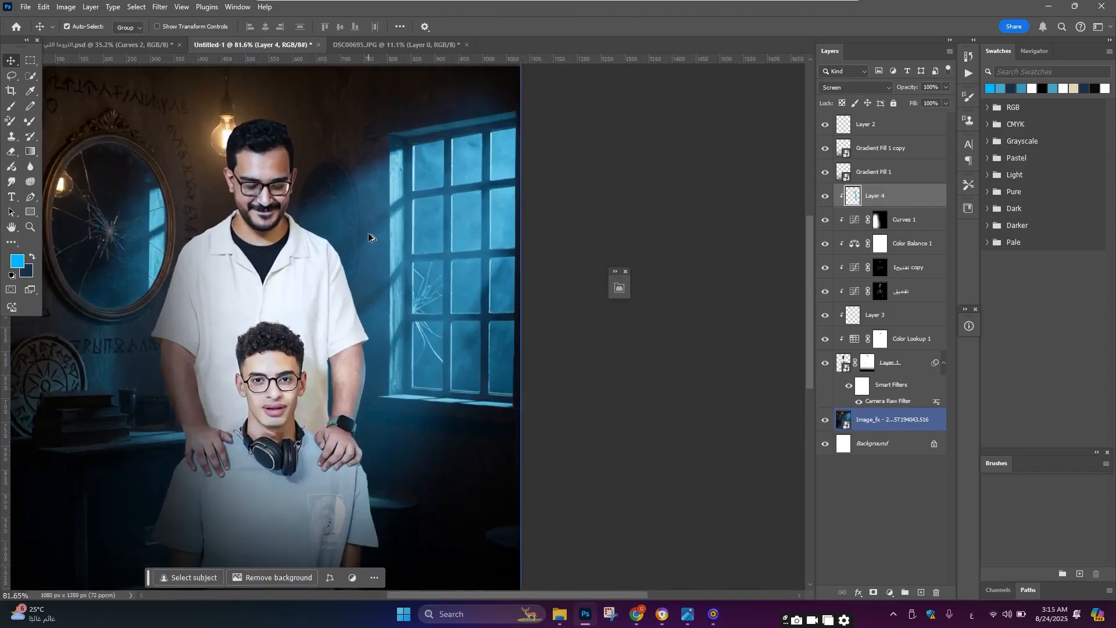
pyautogui.scroll(-1, 368, 232)
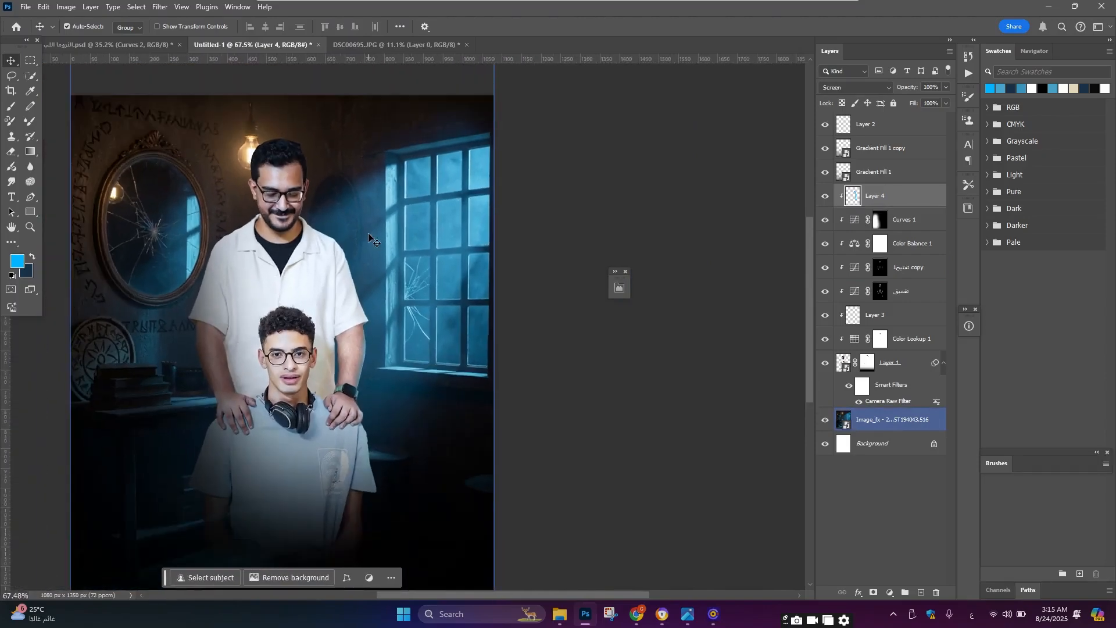
pyautogui.scroll(3, 348, 237)
pyautogui.click(253, 276)
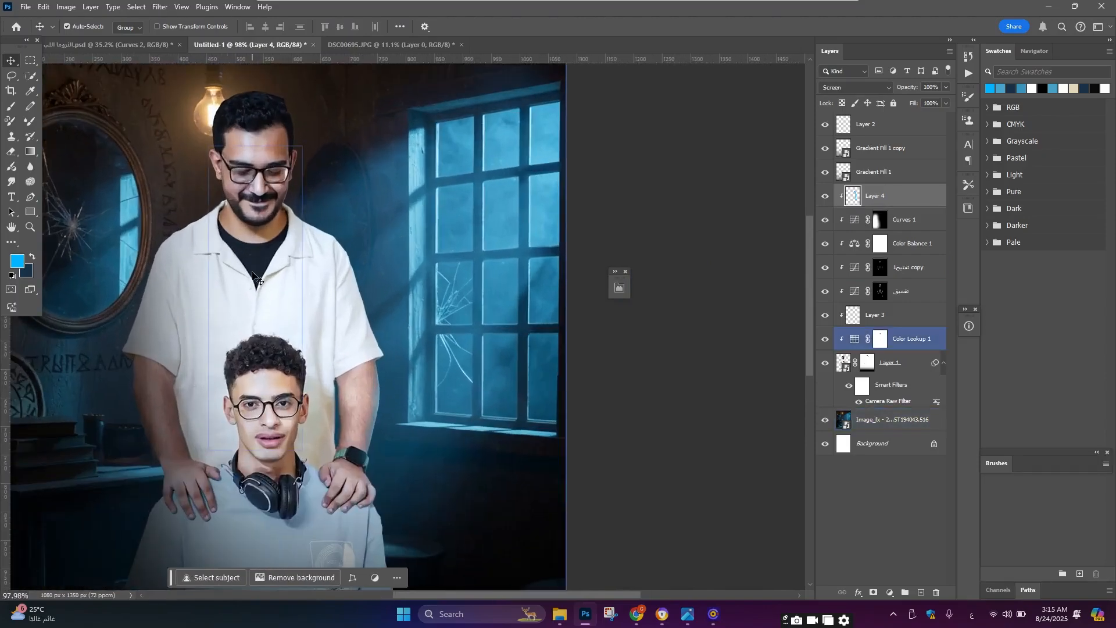
pyautogui.click(710, 448)
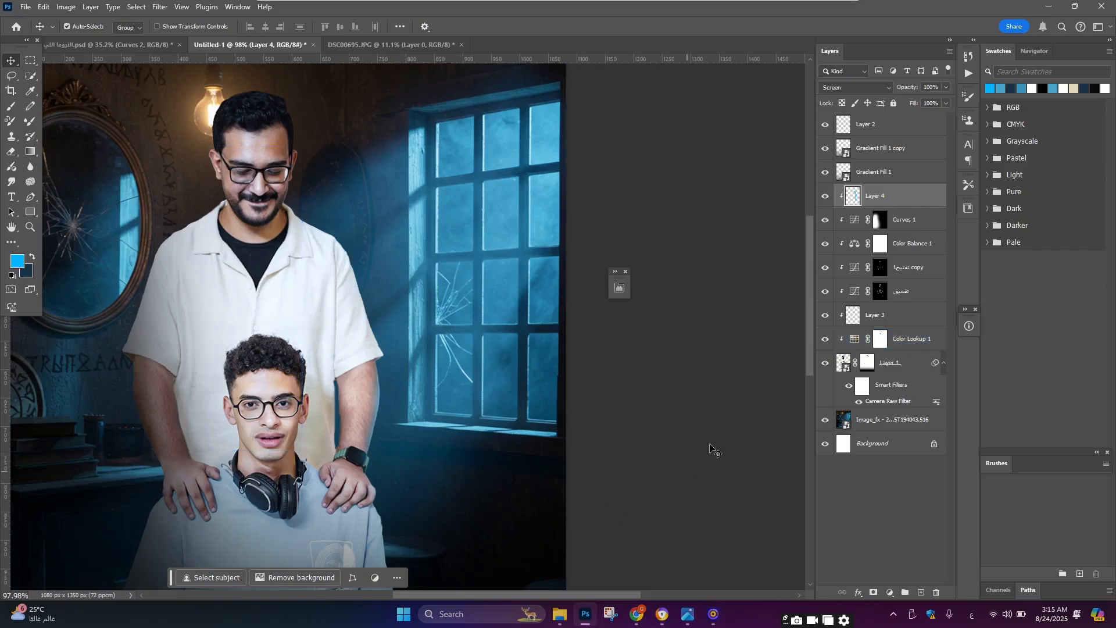
pyautogui.click(855, 591)
pyautogui.click(839, 515)
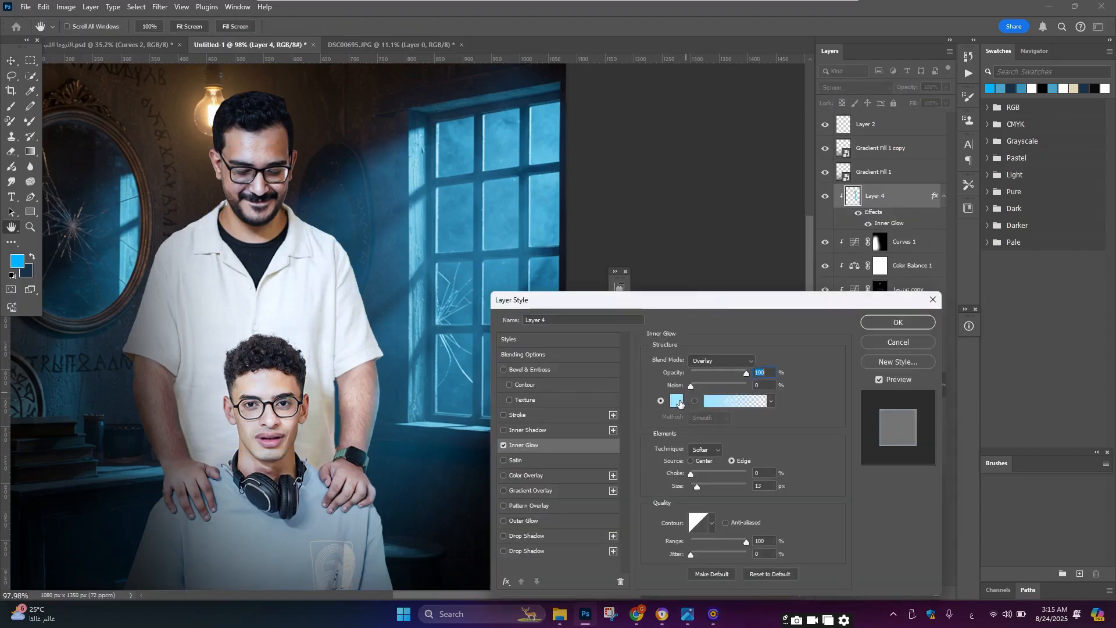
pyautogui.click(676, 400)
pyautogui.moveTo(783, 426); pyautogui.dragTo(857, 374)
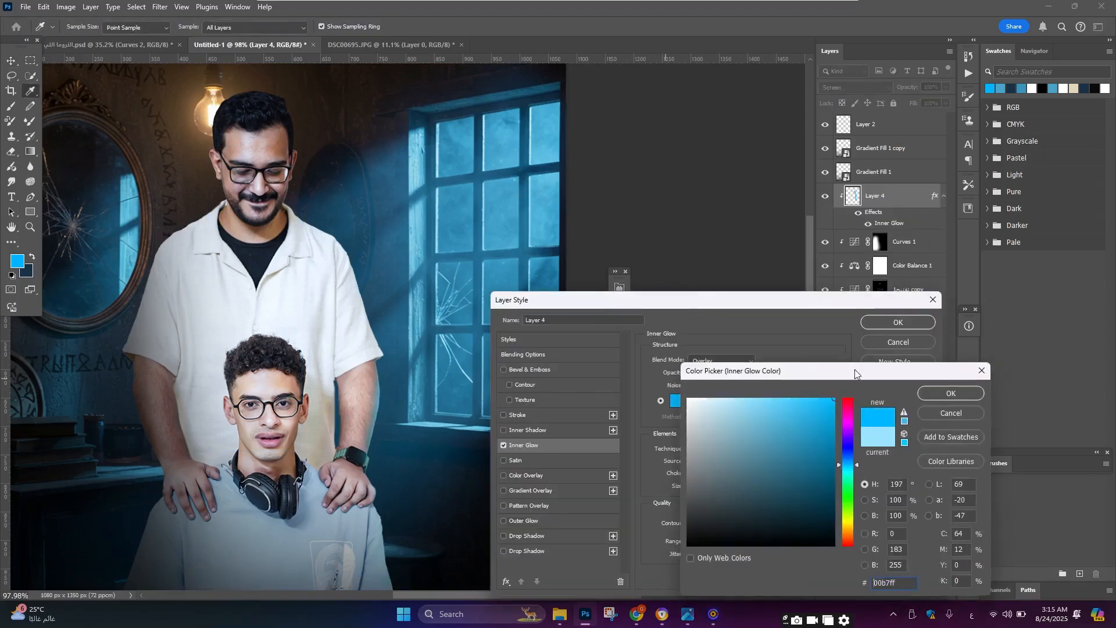
pyautogui.press('Return')
pyautogui.click(720, 361)
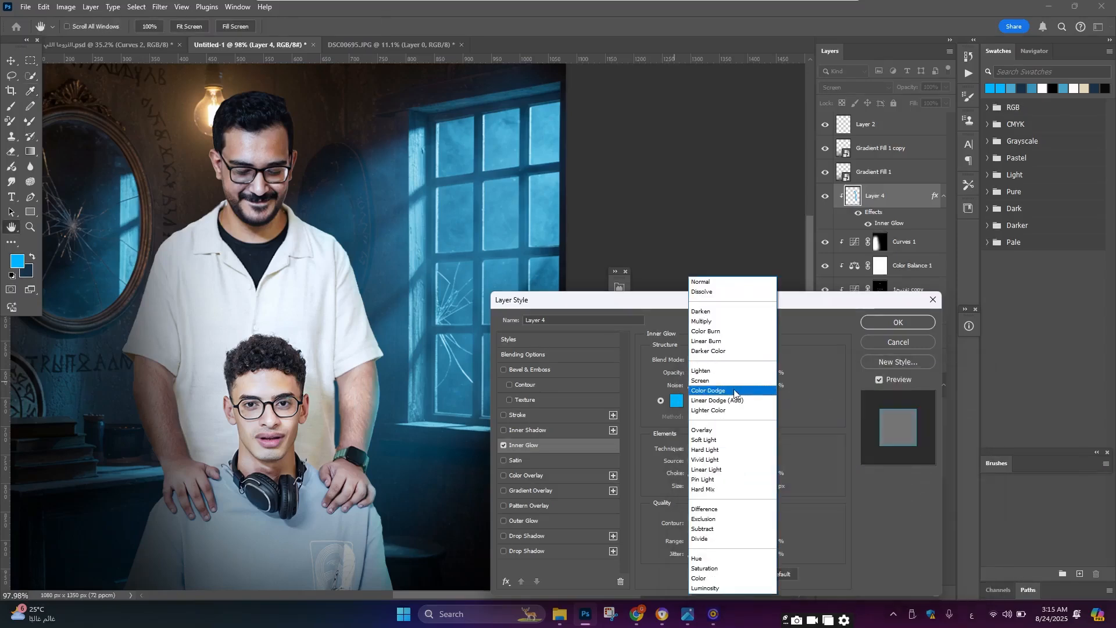
pyautogui.click(735, 400)
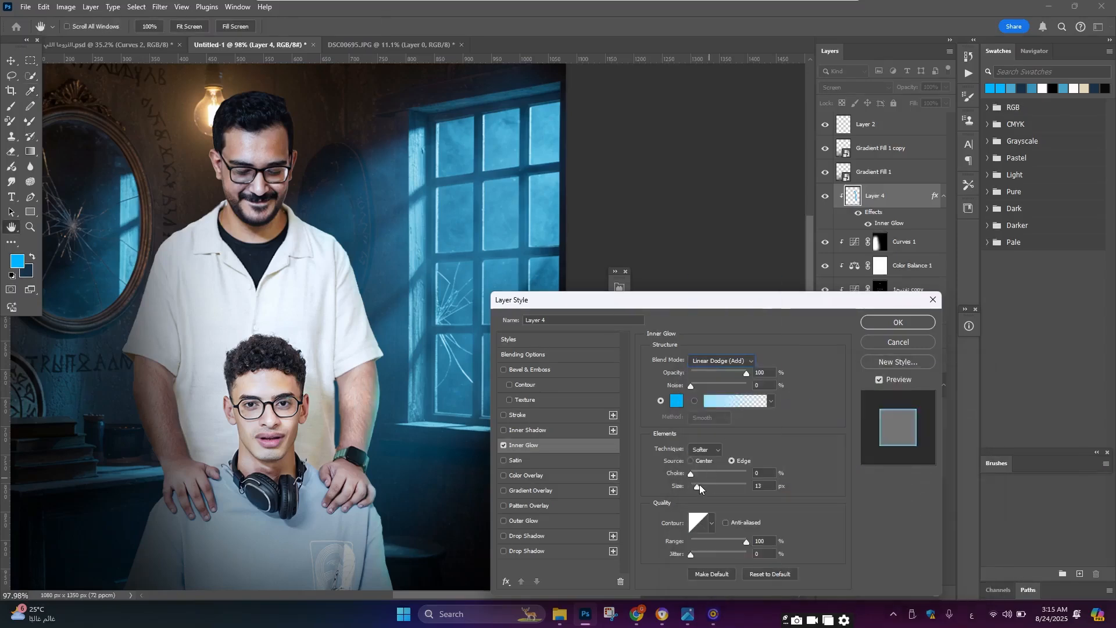
pyautogui.moveTo(700, 484); pyautogui.dragTo(716, 486)
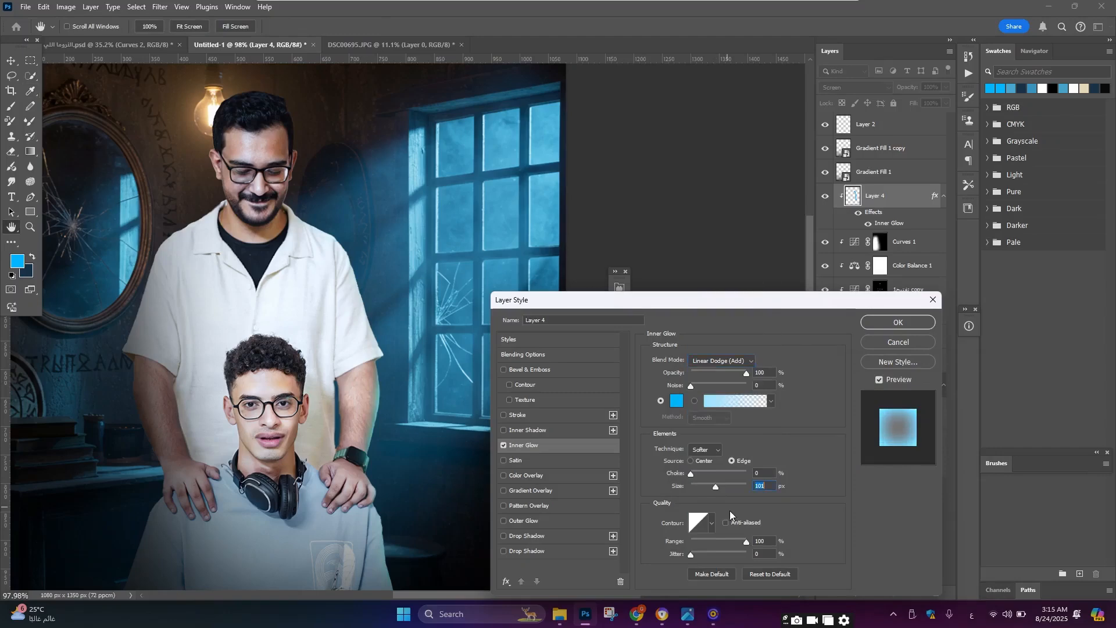
pyautogui.click(934, 299)
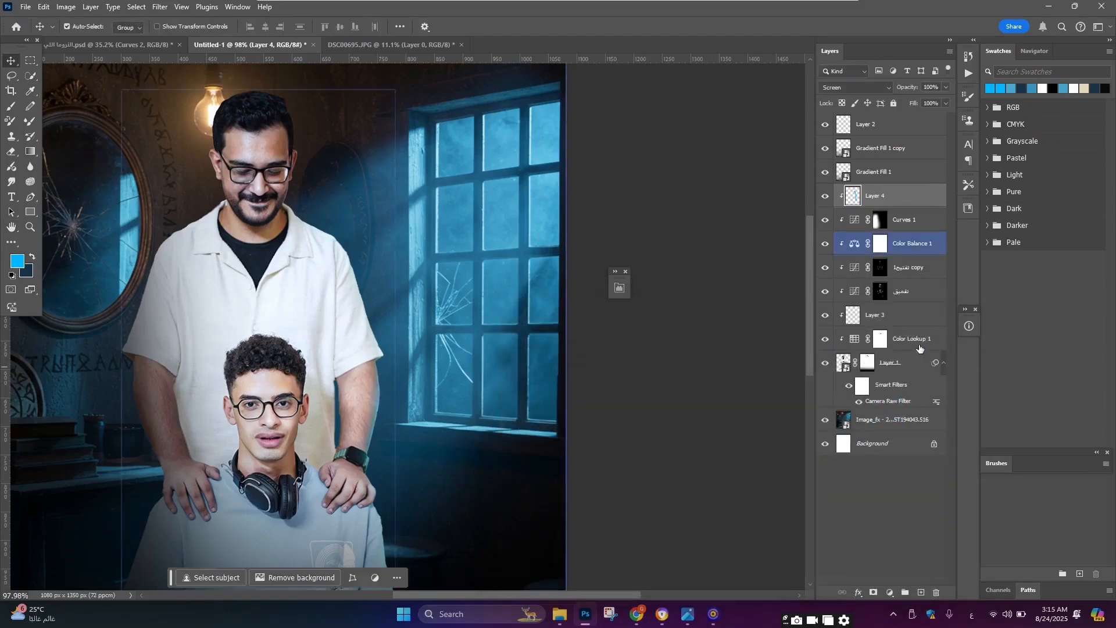
# Step: Add an Inner Glow to the cut-out people layer with Linear Dodge (Add) blend and a range of 75%
pyautogui.click(914, 362)
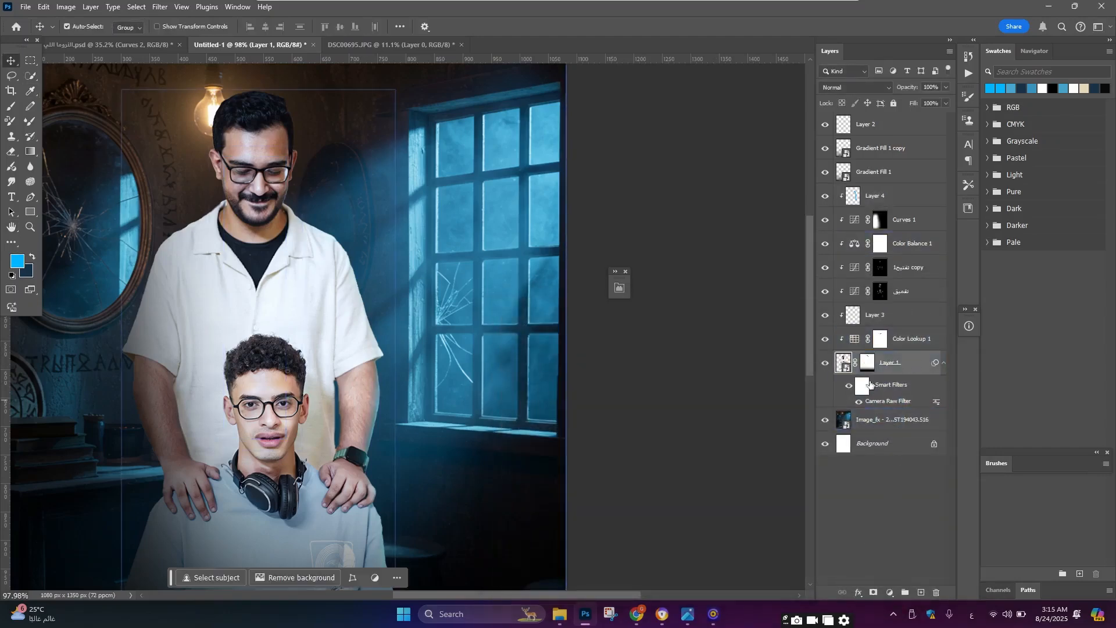
pyautogui.click(858, 592)
pyautogui.click(877, 521)
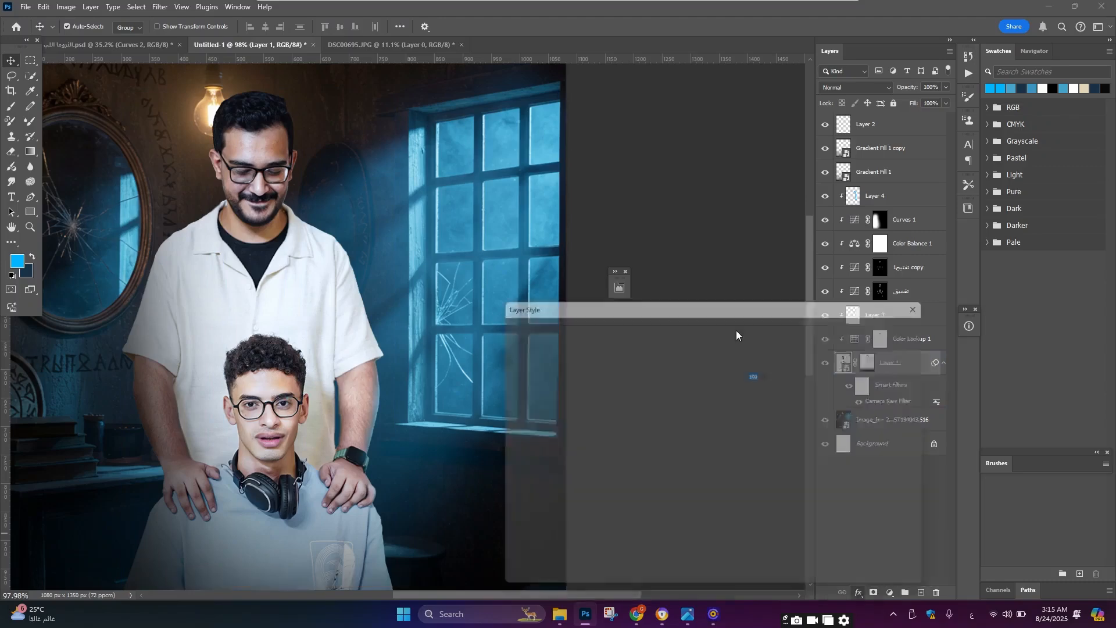
pyautogui.click(728, 361)
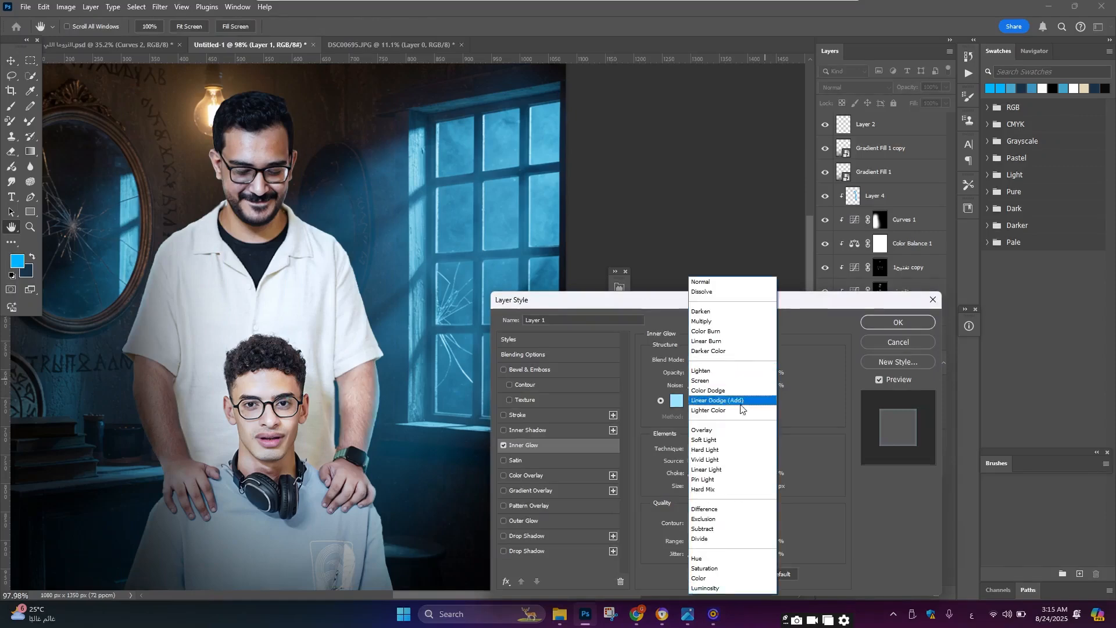
pyautogui.click(692, 402)
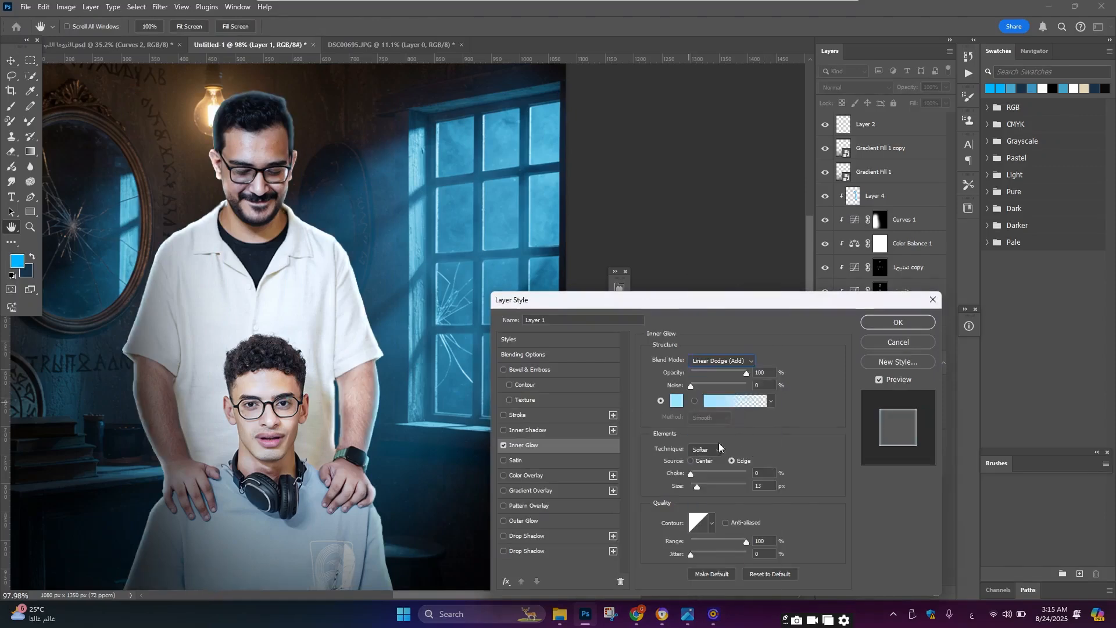
pyautogui.moveTo(704, 487); pyautogui.dragTo(699, 491)
pyautogui.moveTo(746, 542); pyautogui.dragTo(732, 543)
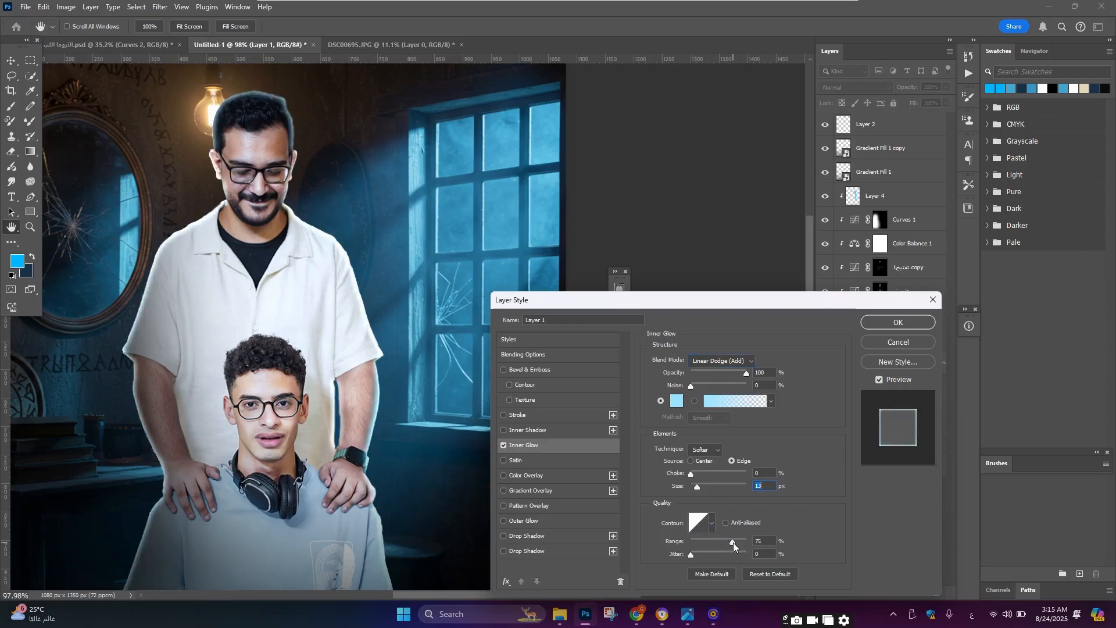
# Step: Set the Inner Glow blend mode to Color Dodge and apply the layer style
pyautogui.click(727, 361)
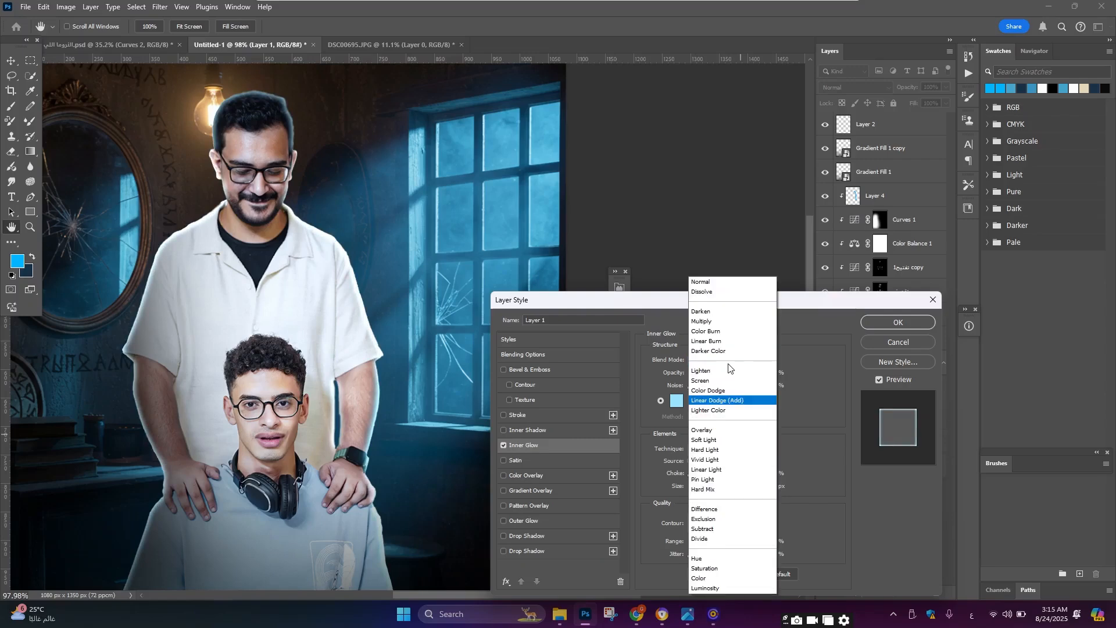
pyautogui.click(730, 390)
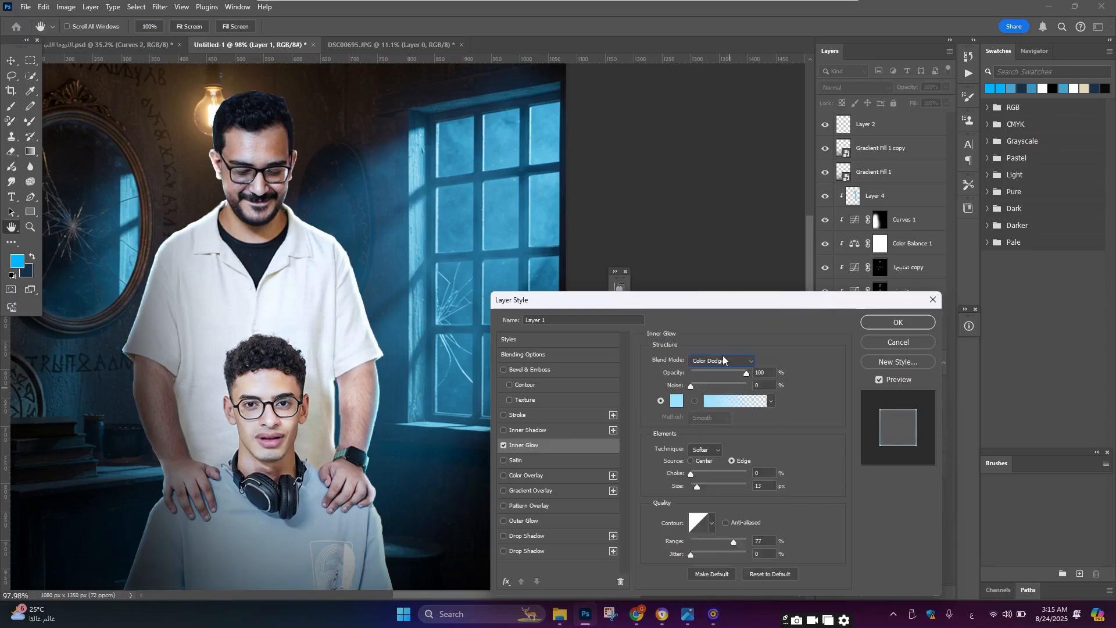
pyautogui.click(723, 356)
pyautogui.click(721, 411)
pyautogui.click(726, 359)
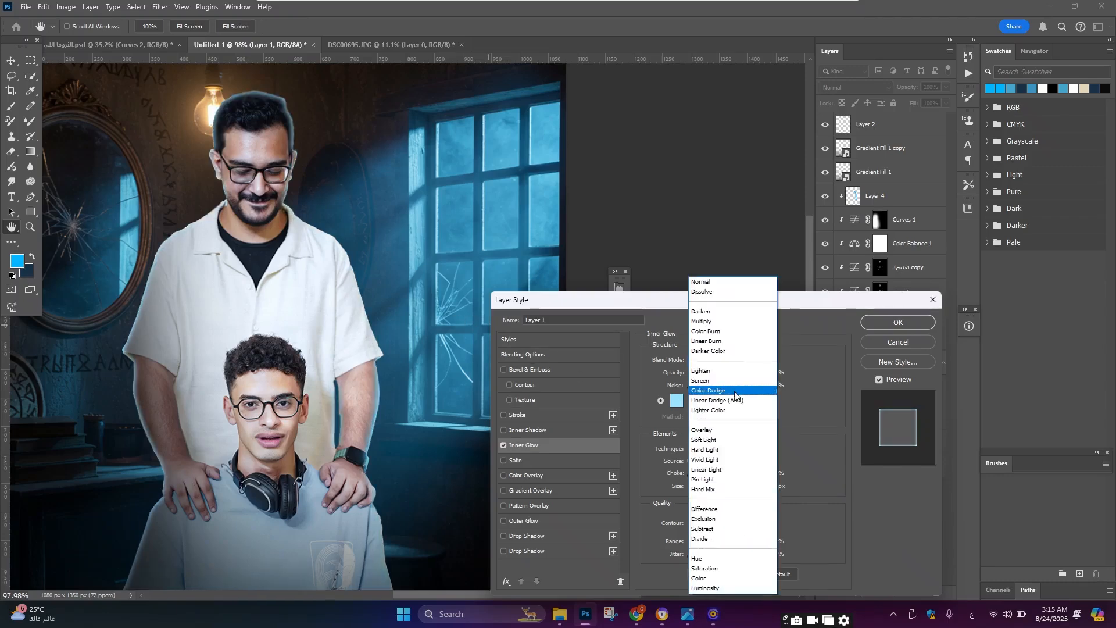
pyautogui.click(735, 395)
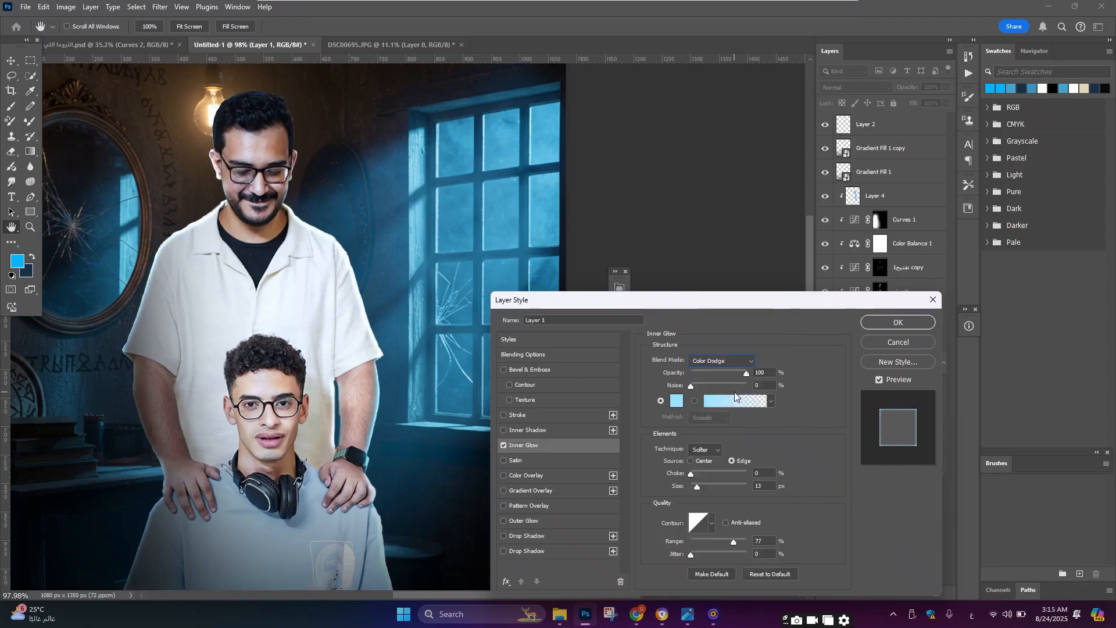
pyautogui.click(884, 324)
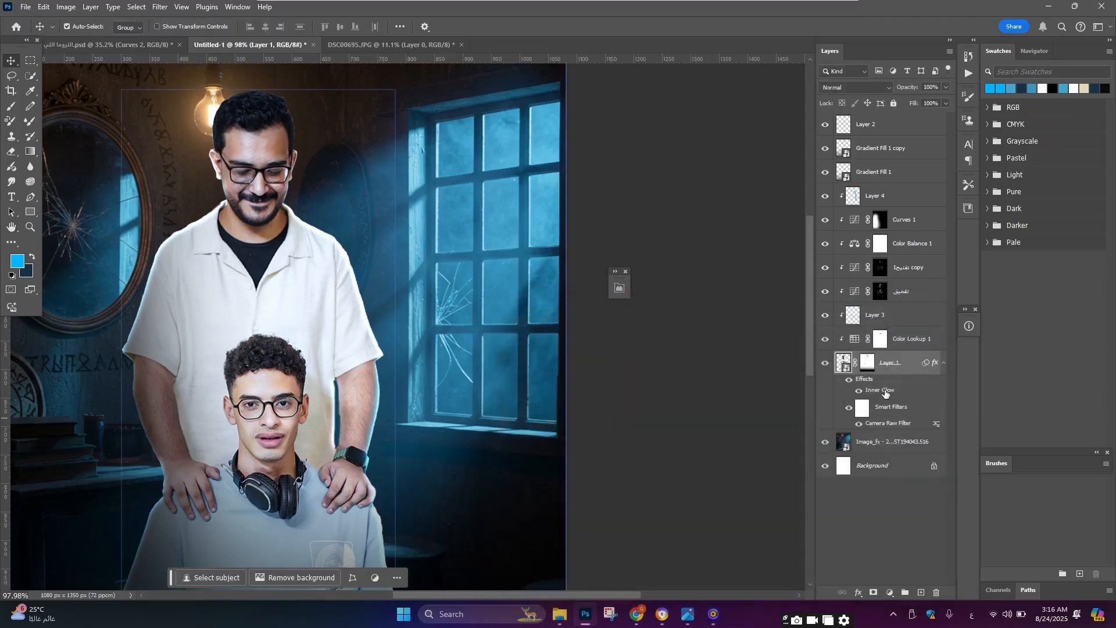
# Step: Convert the Inner Glow effect of the cut-out people layer into its own separate layer
pyautogui.rightClick(885, 393)
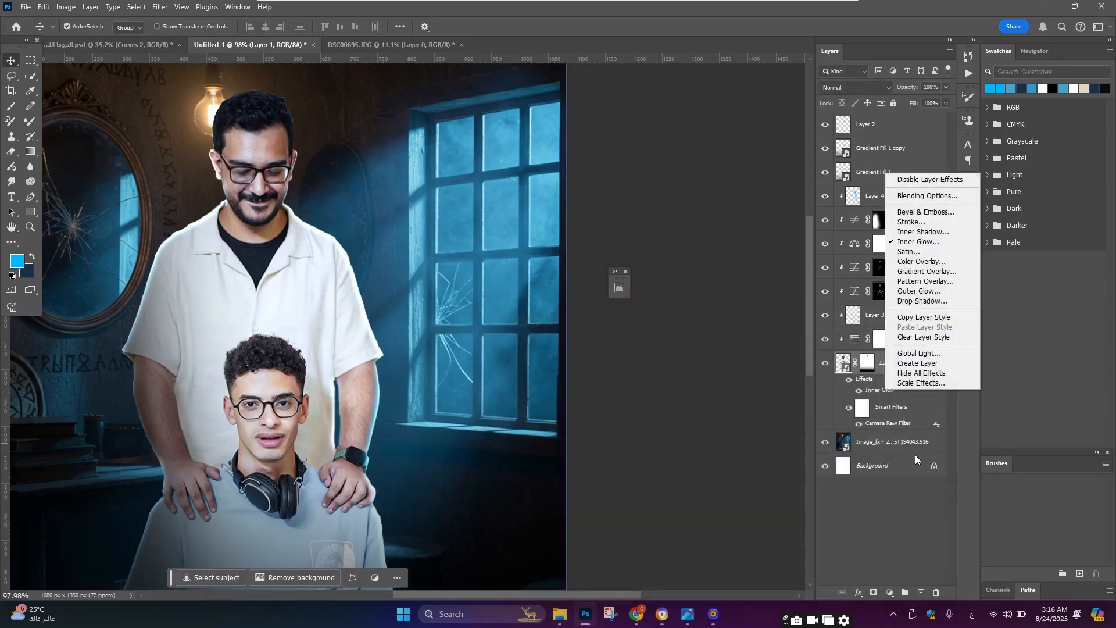
pyautogui.click(925, 362)
pyautogui.press('Return')
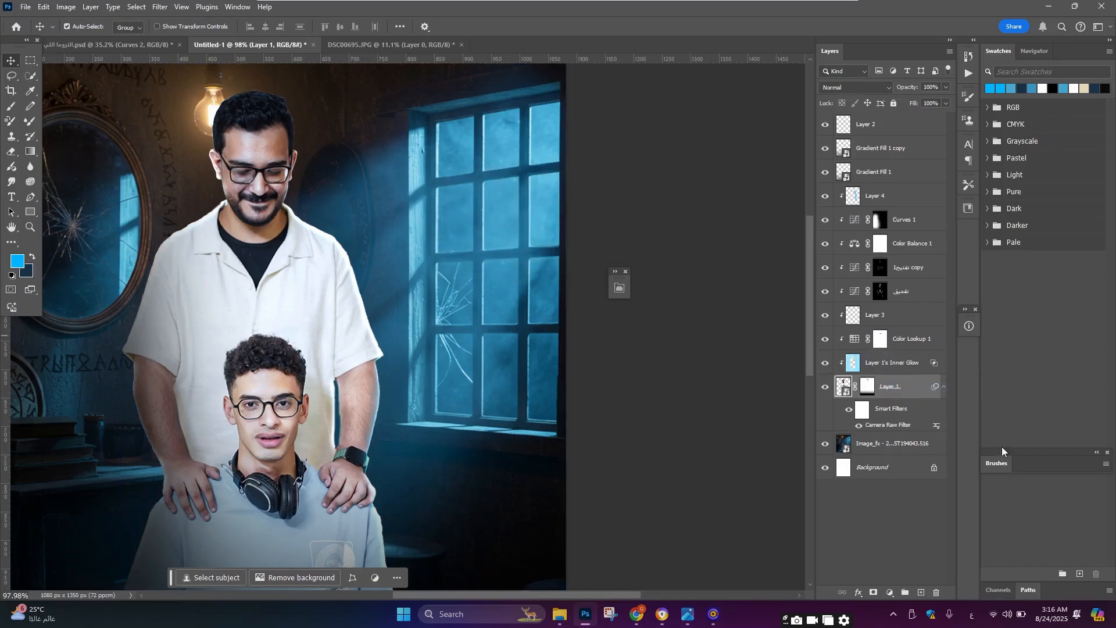
# Step: Add a layer mask to the new inner glow layer and paint out the glow along the people's left side with a large black brush
pyautogui.click(894, 363)
pyautogui.click(873, 592)
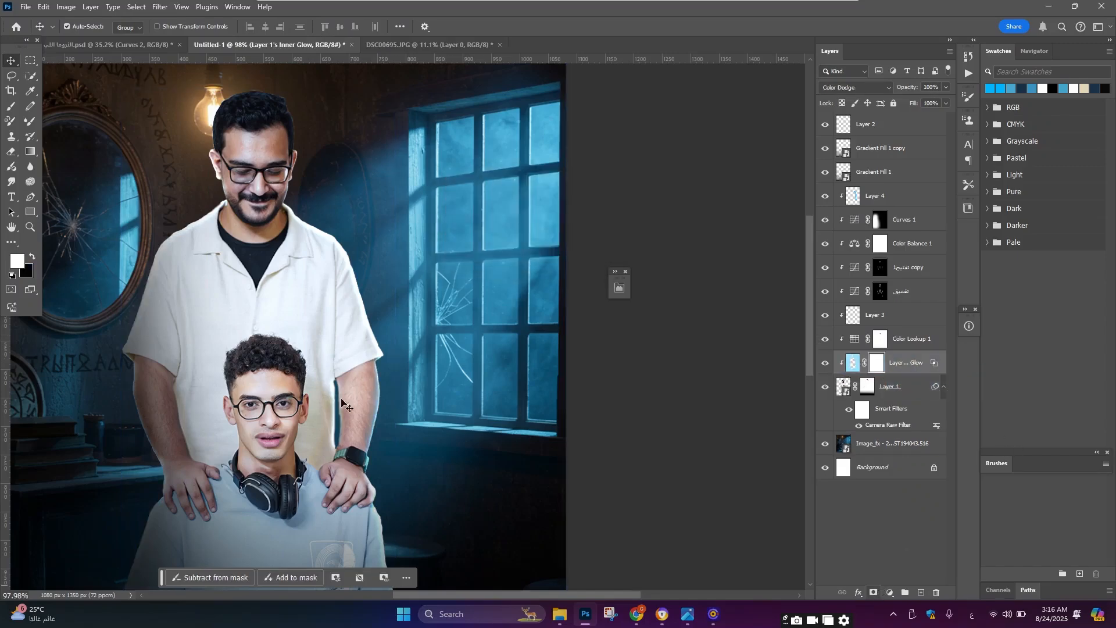
pyautogui.click(11, 106)
pyautogui.scroll(-1, 166, 169)
pyautogui.hscroll(-2, 215, 349)
pyautogui.scroll(-1, 220, 360)
pyautogui.press('x')
pyautogui.scroll(1, 230, 384)
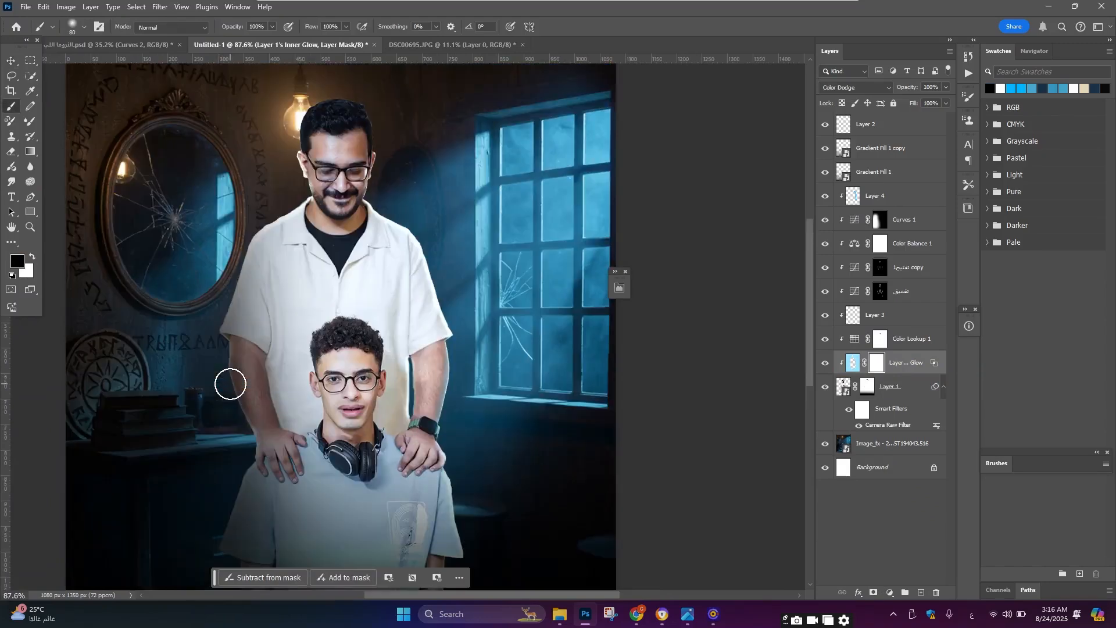
pyautogui.press(']')
pyautogui.press(']')
pyautogui.press(']')
pyautogui.press(']')
pyautogui.press(']')
pyautogui.press(']')
pyautogui.press(']')
pyautogui.press(']')
pyautogui.press(']')
pyautogui.press(']')
pyautogui.moveTo(235, 425)
pyautogui.mouseDown()
pyautogui.moveTo(207, 301)
pyautogui.moveTo(189, 347)
pyautogui.mouseUp()
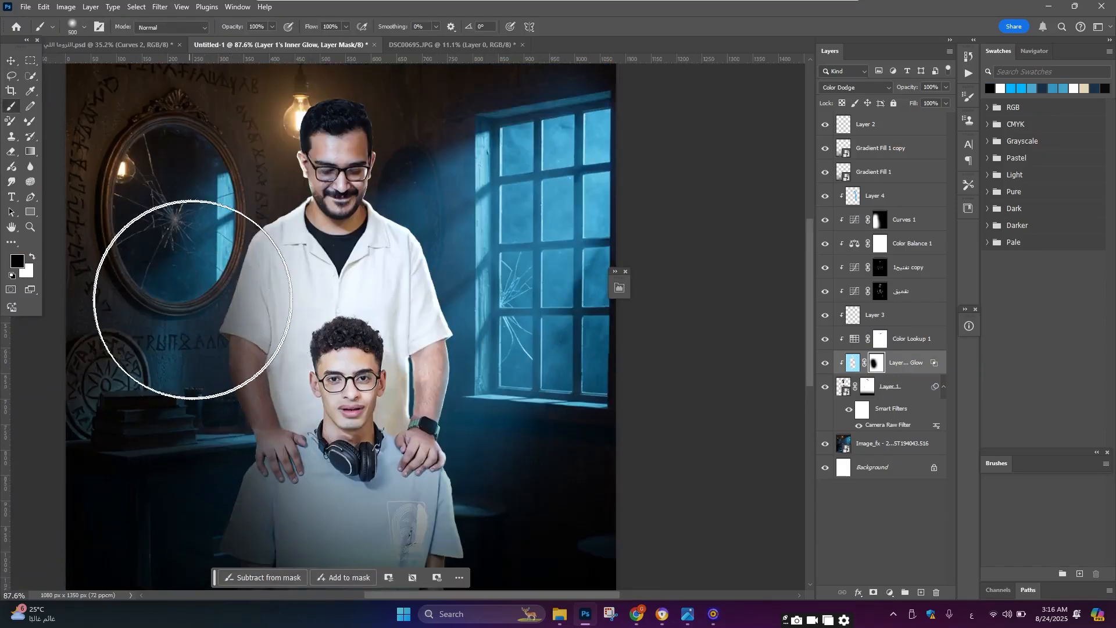
# Step: Zoom around the composition to examine the masked inner glow on the people
pyautogui.press('[')
pyautogui.press('[')
pyautogui.press('[')
pyautogui.scroll(1, 279, 250)
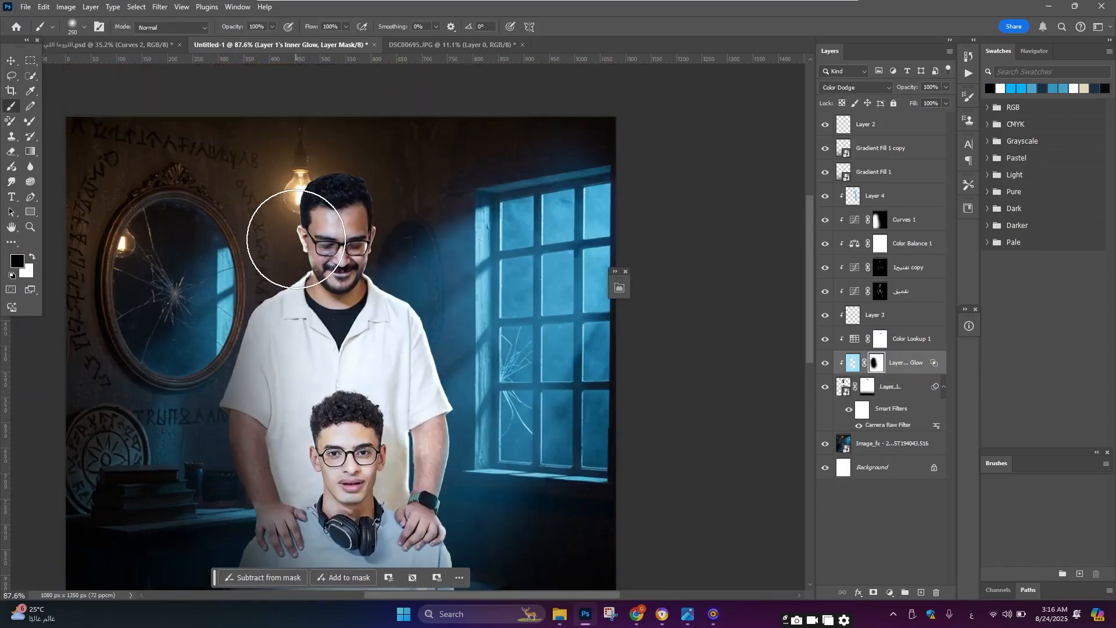
pyautogui.press('[')
pyautogui.press('[')
pyautogui.press('[')
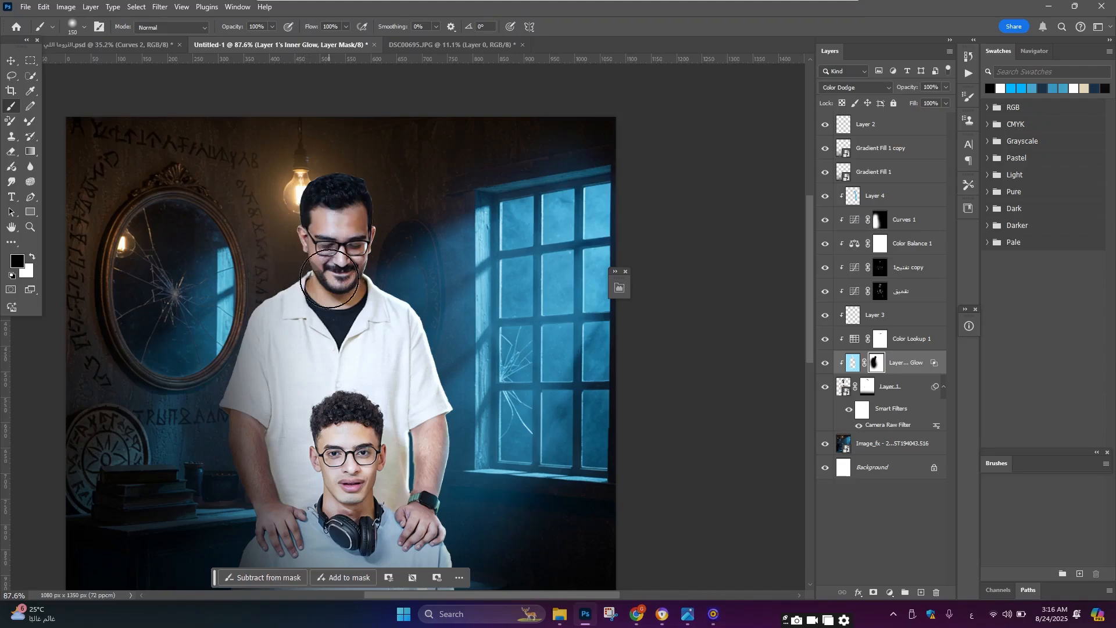
pyautogui.scroll(-2, 332, 212)
pyautogui.scroll(4, 372, 381)
pyautogui.scroll(-5, 343, 332)
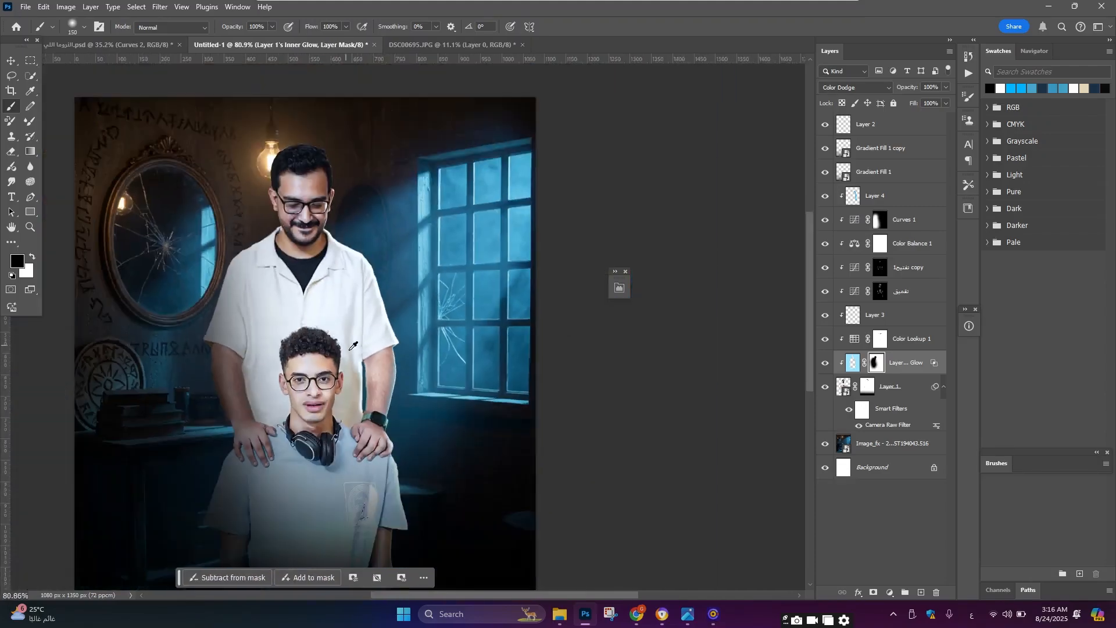
pyautogui.scroll(7, 367, 378)
pyautogui.scroll(-4, 366, 400)
pyautogui.scroll(-8, 367, 400)
pyautogui.scroll(5, 384, 419)
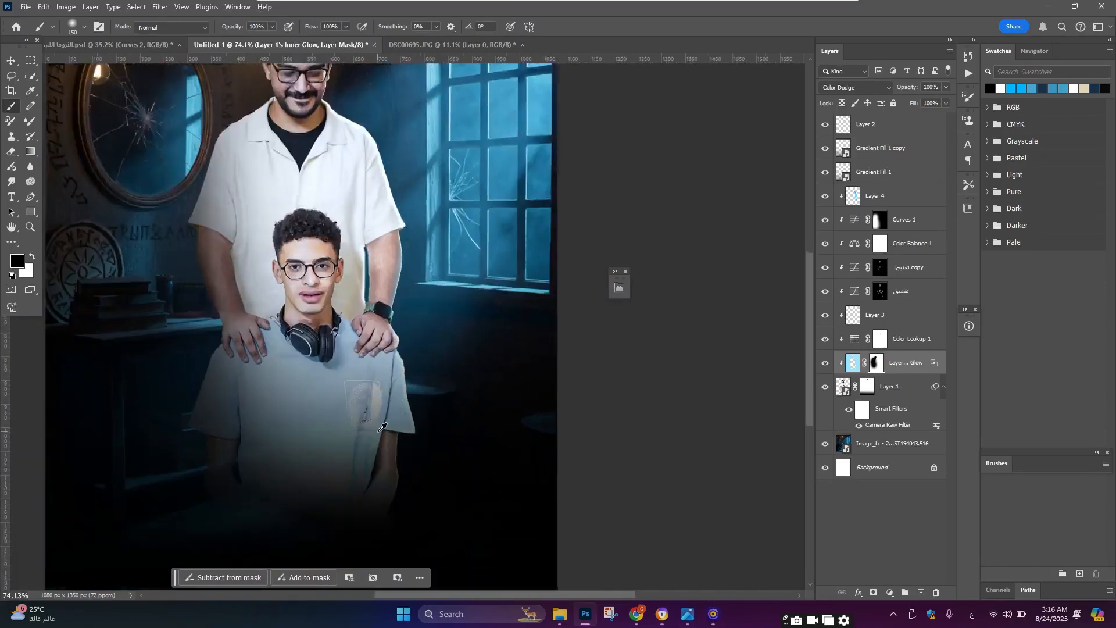
pyautogui.scroll(-5, 341, 355)
pyautogui.scroll(3, 316, 456)
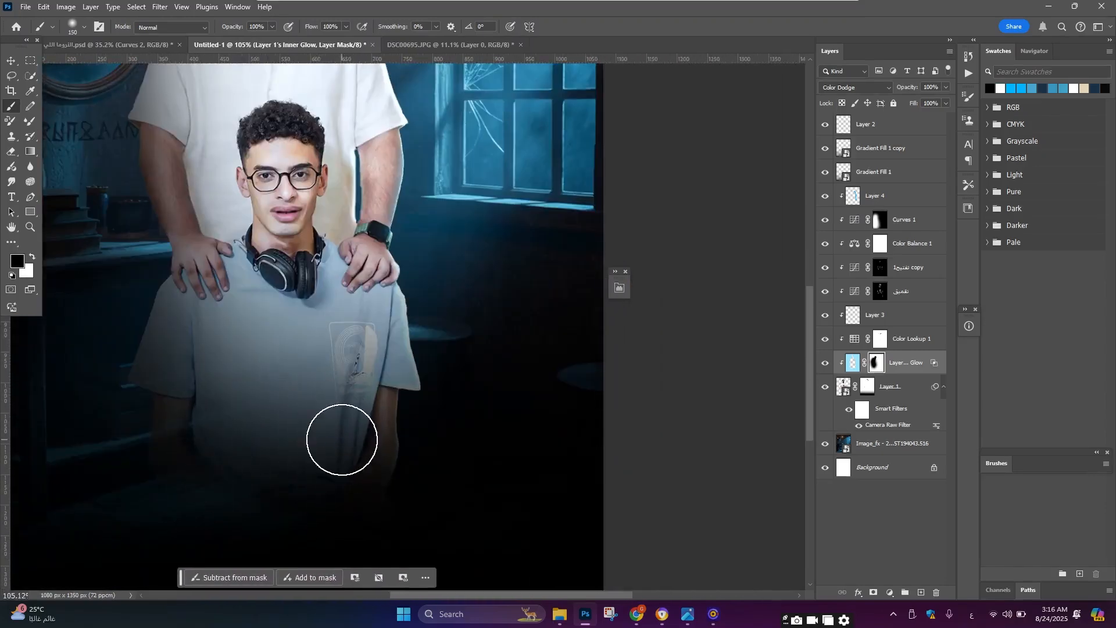
pyautogui.scroll(-3, 342, 441)
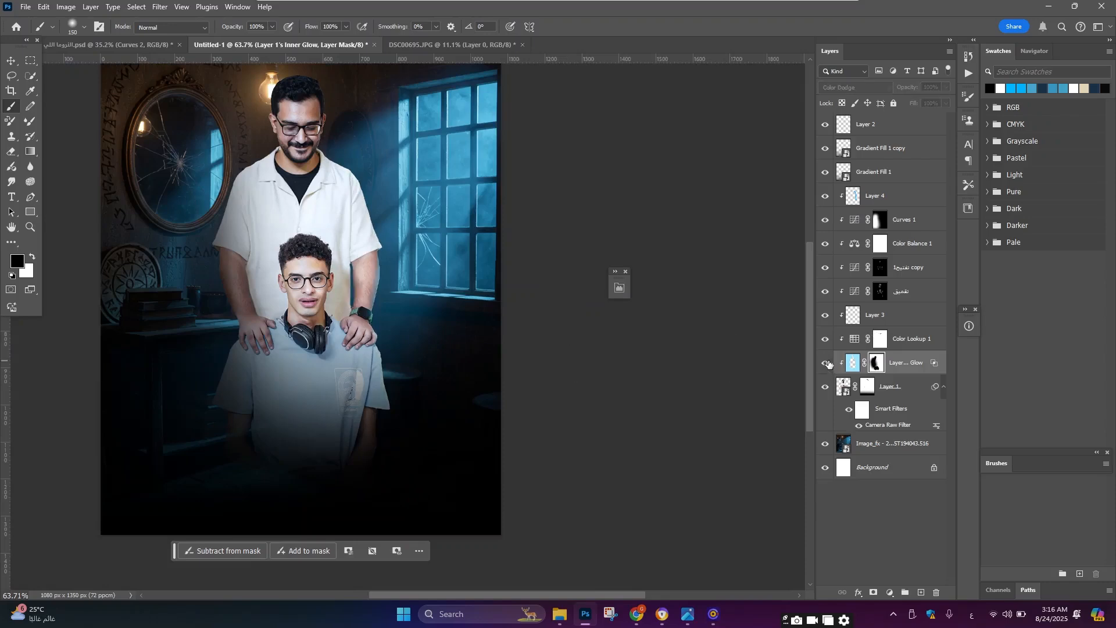
# Step: Toggle the inner glow layer and the blue light layer off and on to compare the effect
pyautogui.click(826, 362)
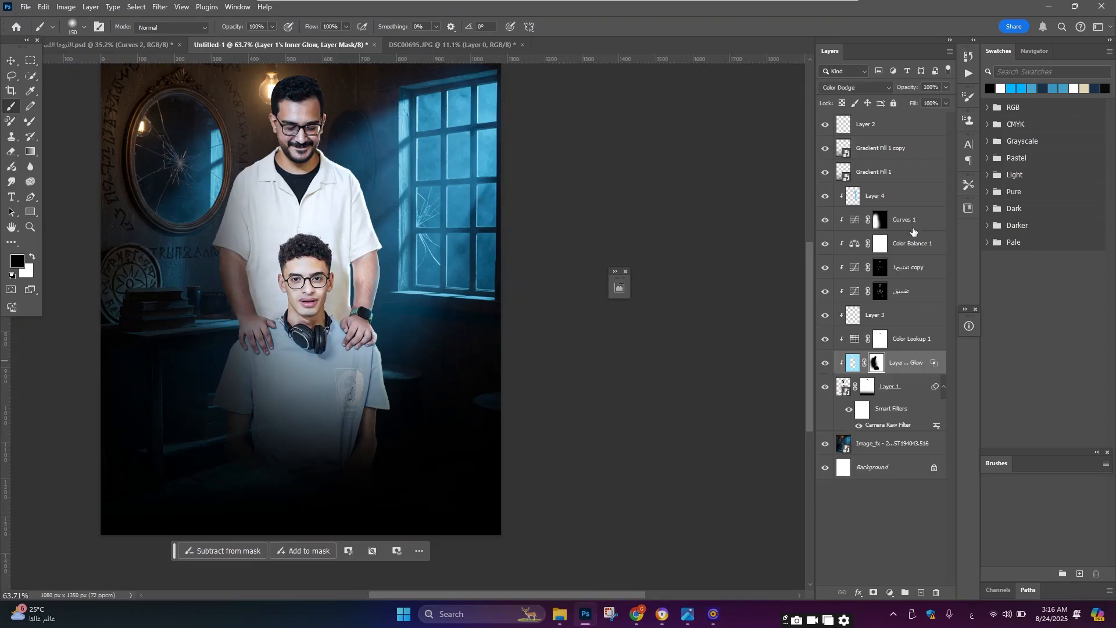
pyautogui.click(900, 201)
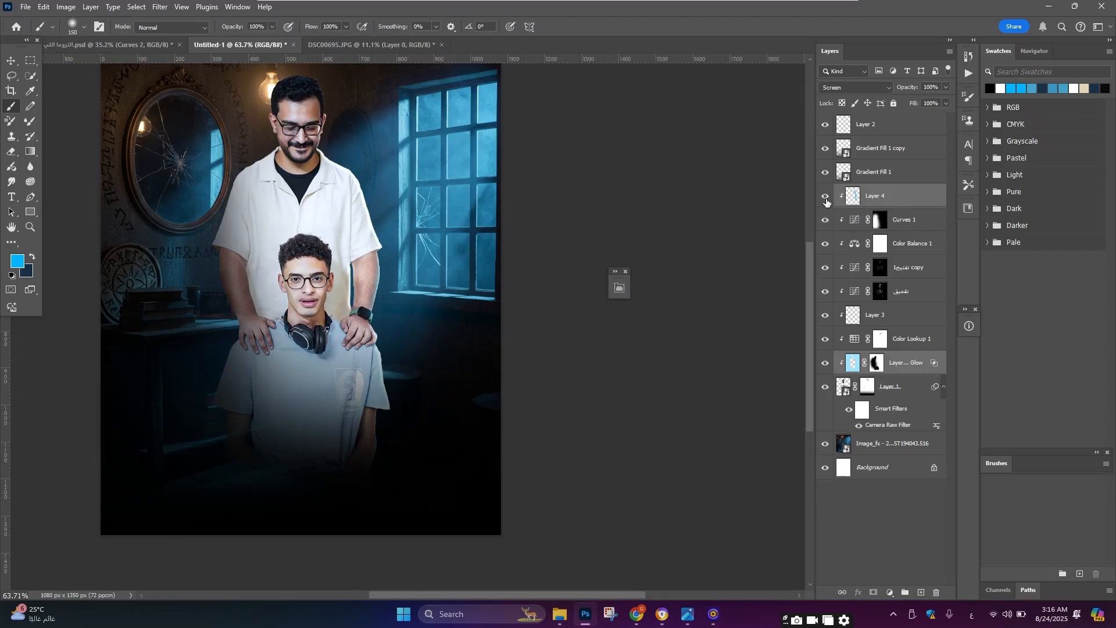
pyautogui.click(826, 197)
pyautogui.click(824, 363)
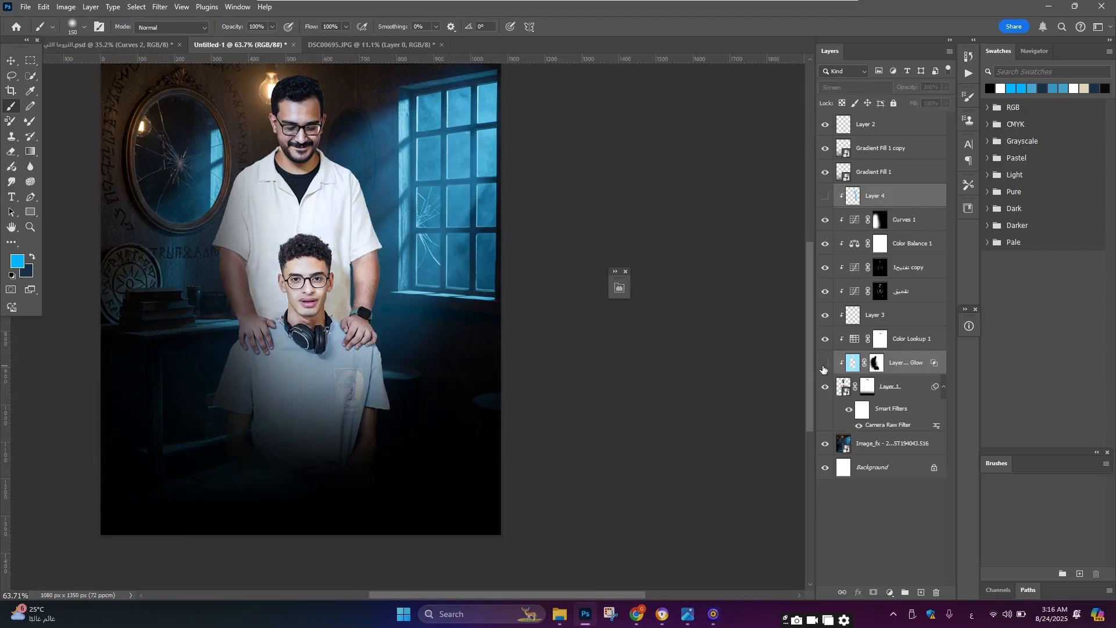
pyautogui.click(826, 201)
# Step: Zoom around the composition to examine the lighting on the two people
pyautogui.scroll(-5, 358, 319)
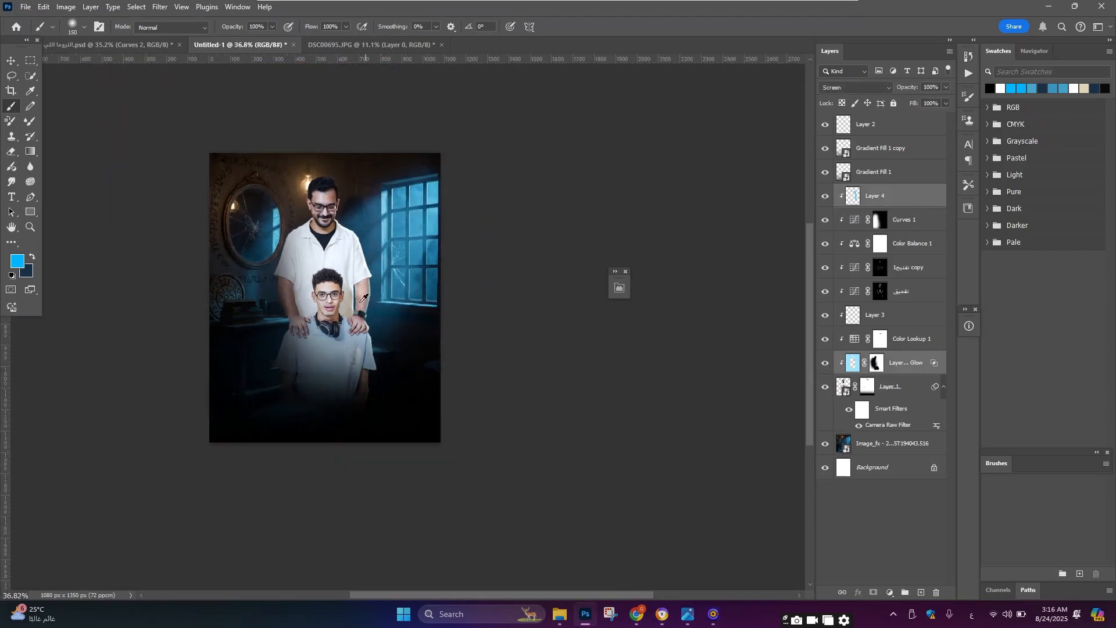
pyautogui.scroll(6, 352, 291)
pyautogui.scroll(1, 135, 159)
pyautogui.click(11, 61)
pyautogui.scroll(-4, 349, 212)
pyautogui.scroll(6, 320, 193)
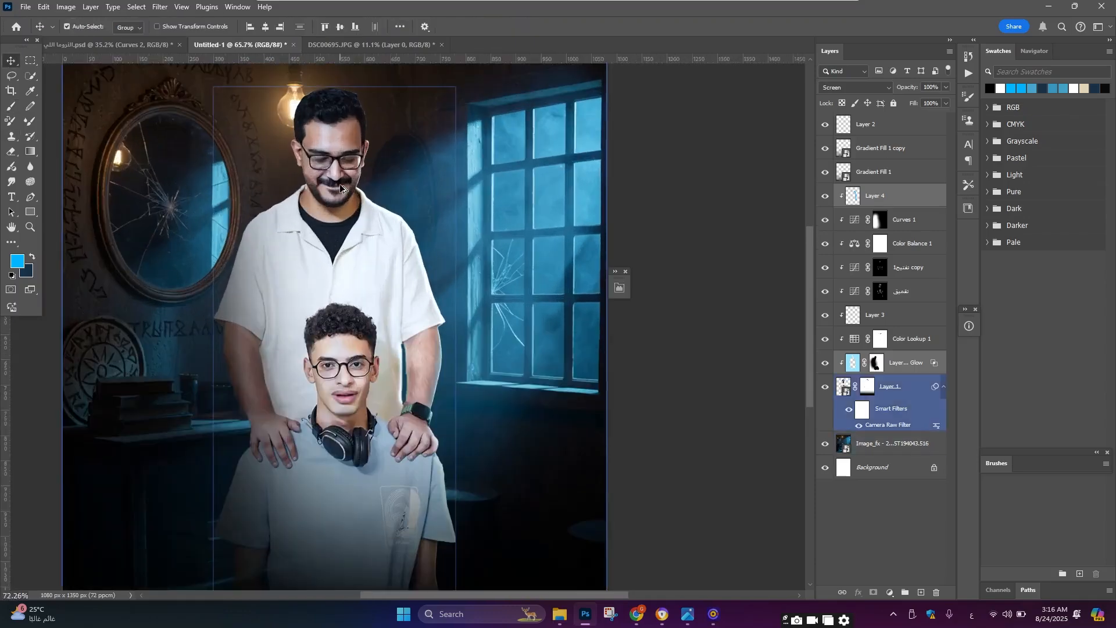
pyautogui.scroll(1, 340, 187)
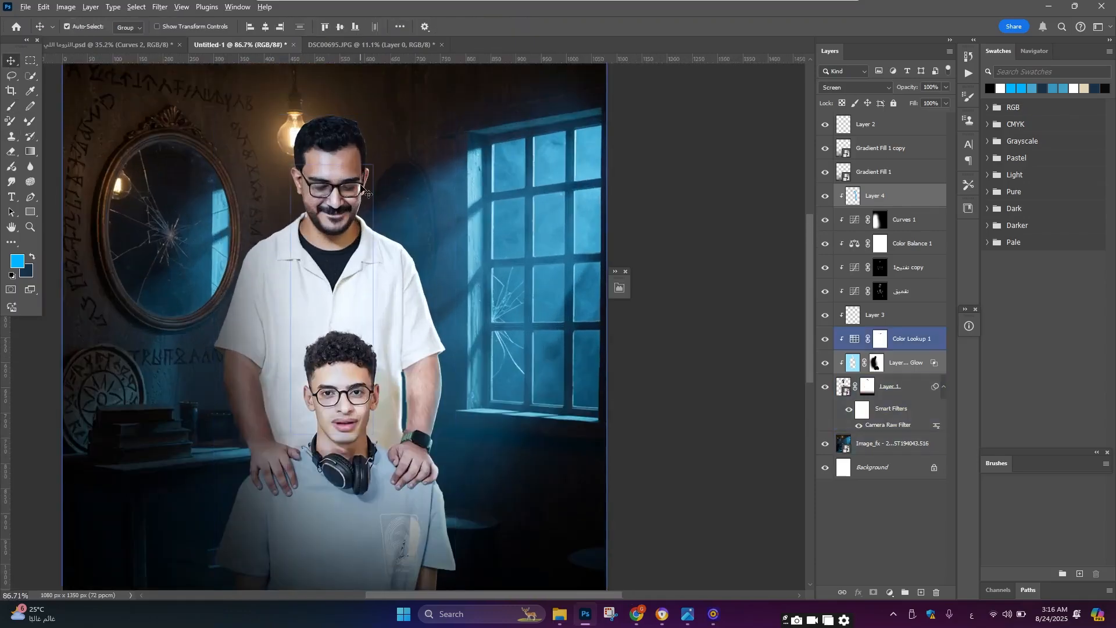
pyautogui.scroll(-2, 360, 189)
pyautogui.scroll(7, 299, 152)
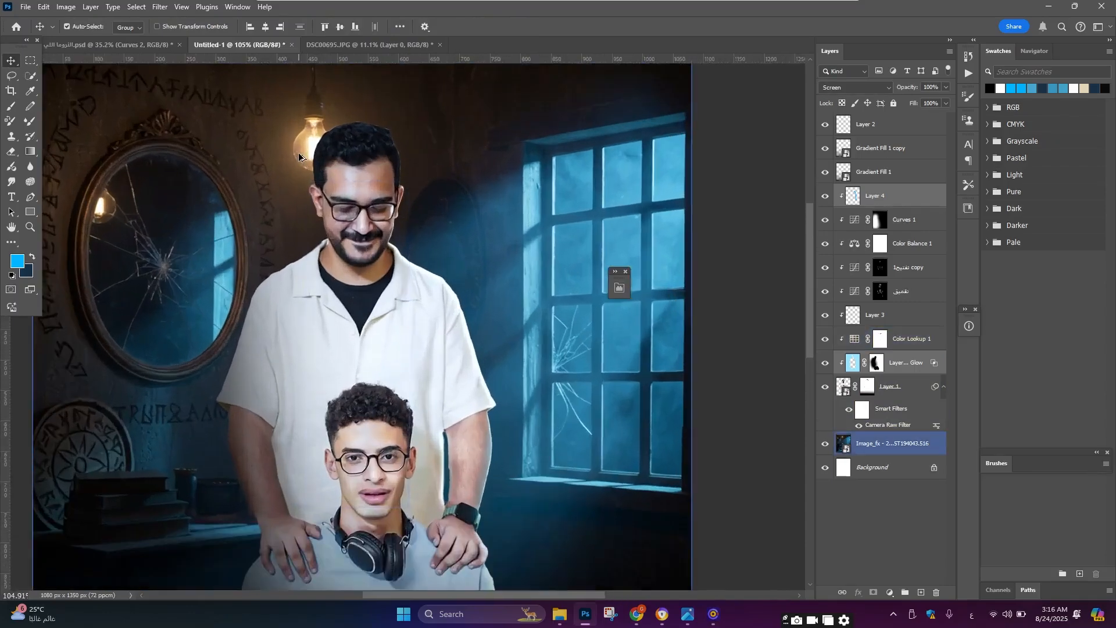
pyautogui.scroll(-2, 304, 152)
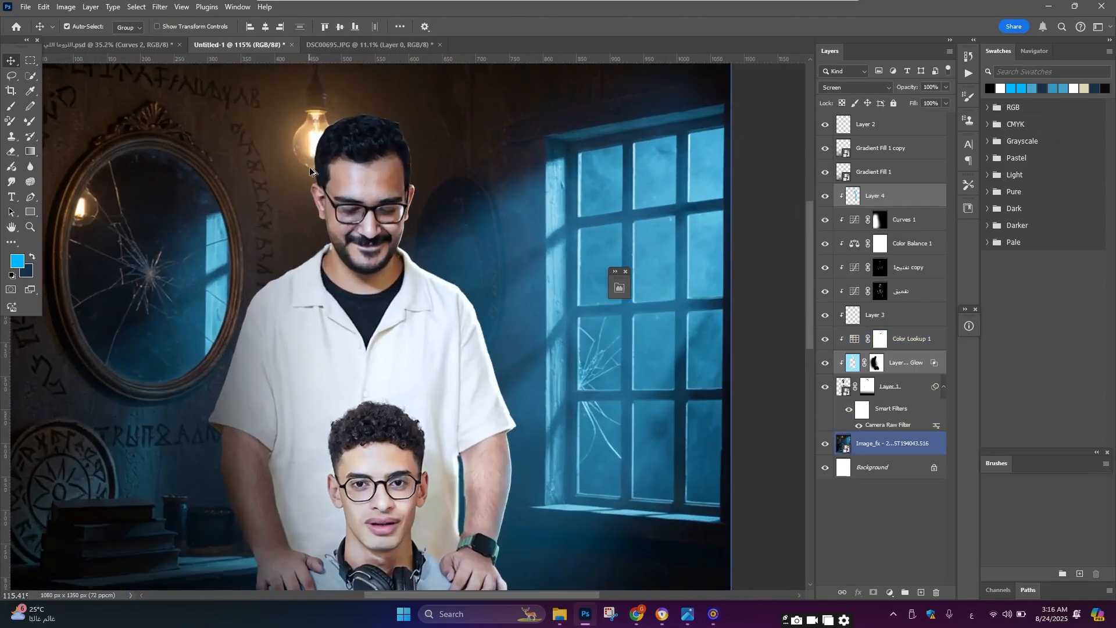
# Step: Add another Inner Glow to the cut-out people layer, sampling the lamp's orange colour and setting the size to about 5 px
pyautogui.click(908, 338)
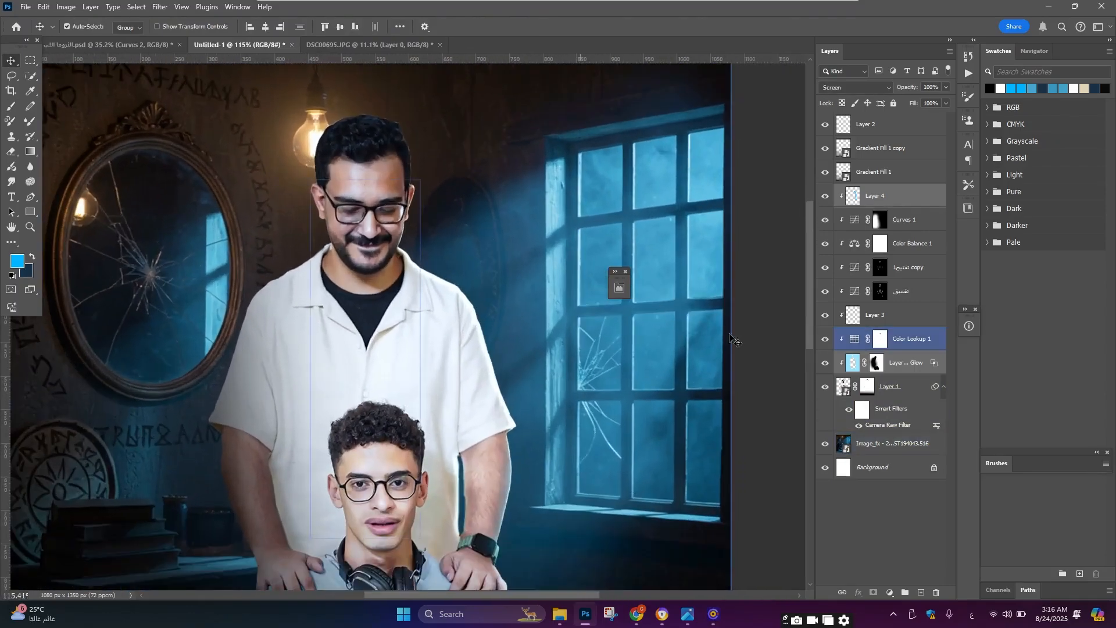
pyautogui.click(903, 396)
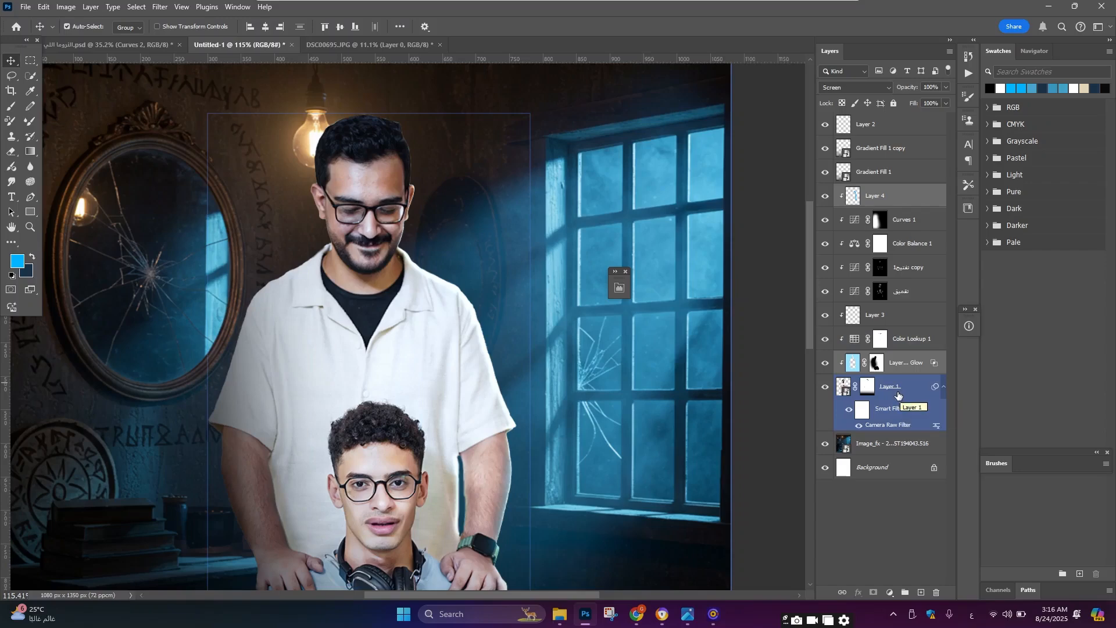
pyautogui.click(897, 392)
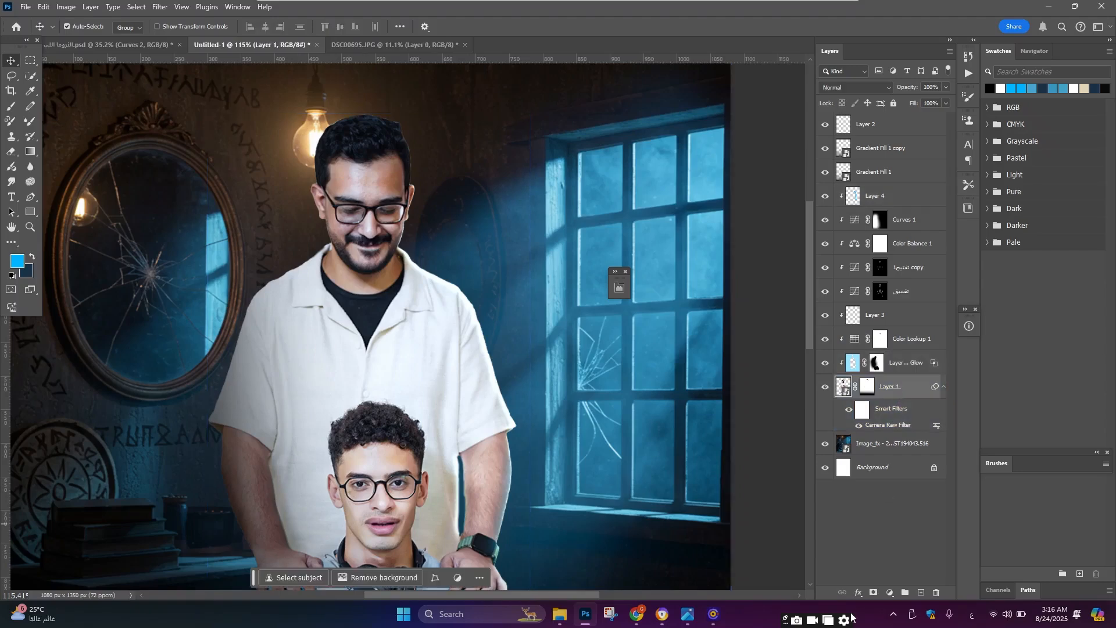
pyautogui.click(860, 591)
pyautogui.click(892, 525)
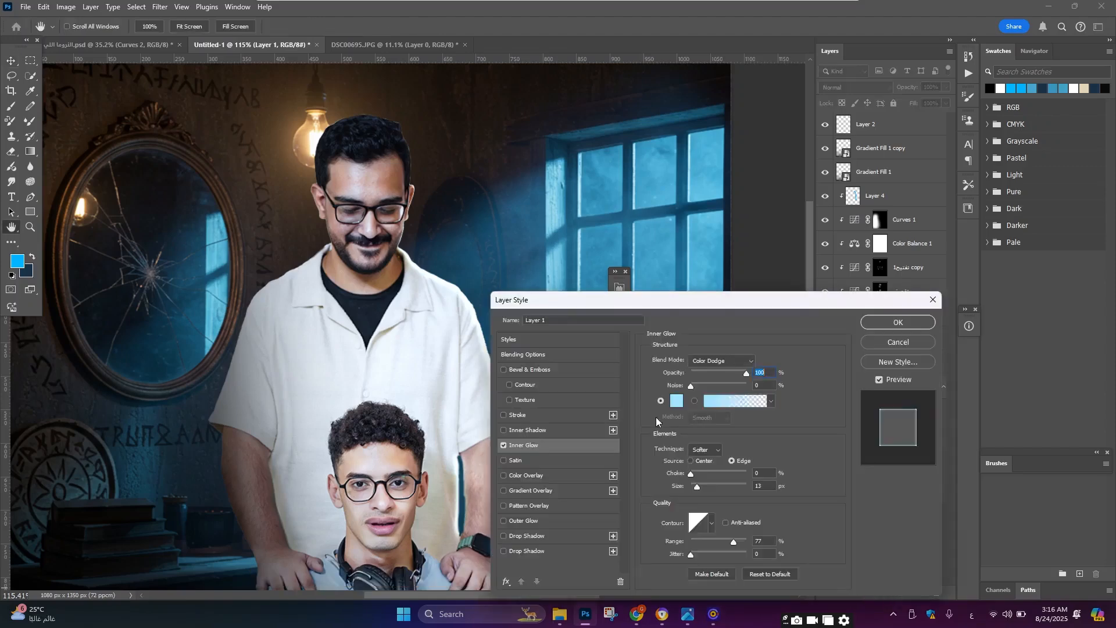
pyautogui.click(675, 401)
pyautogui.click(328, 145)
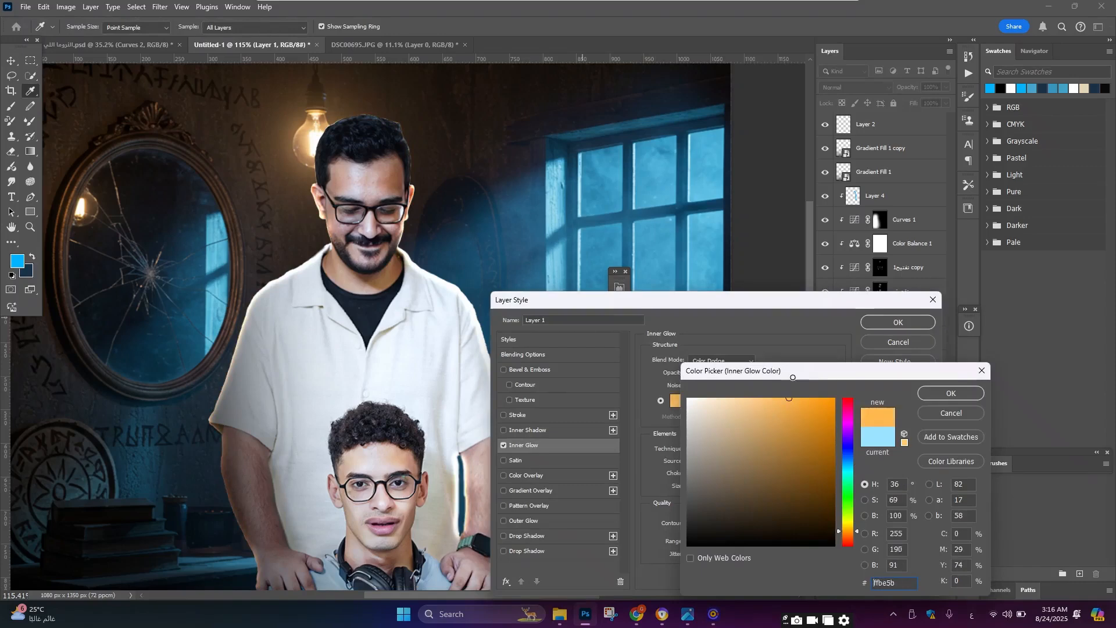
pyautogui.click(943, 394)
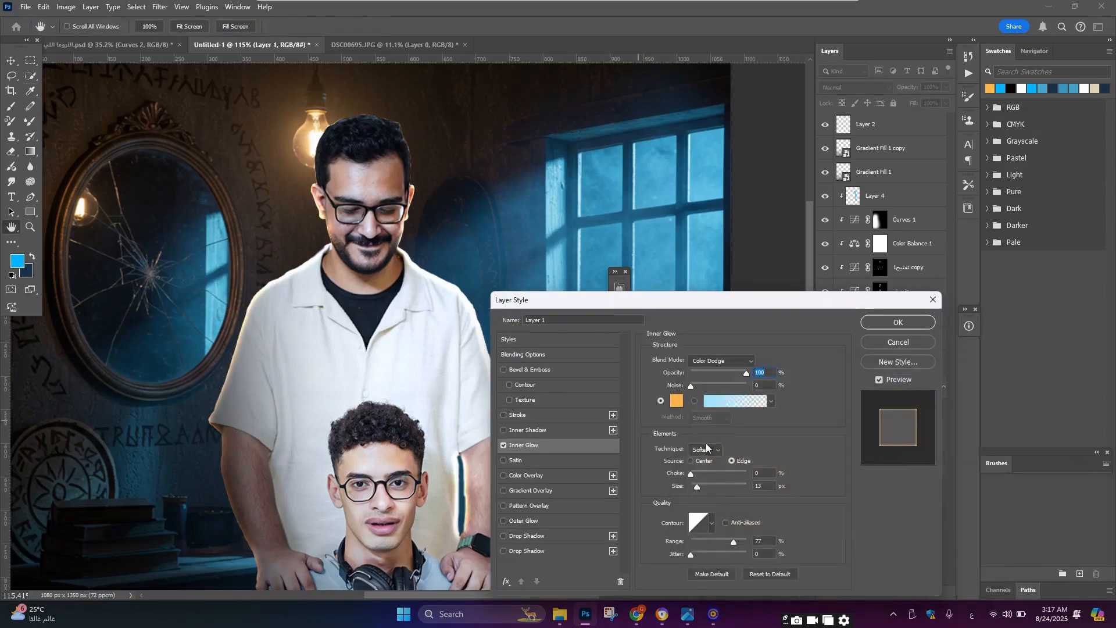
pyautogui.moveTo(696, 486); pyautogui.dragTo(694, 486)
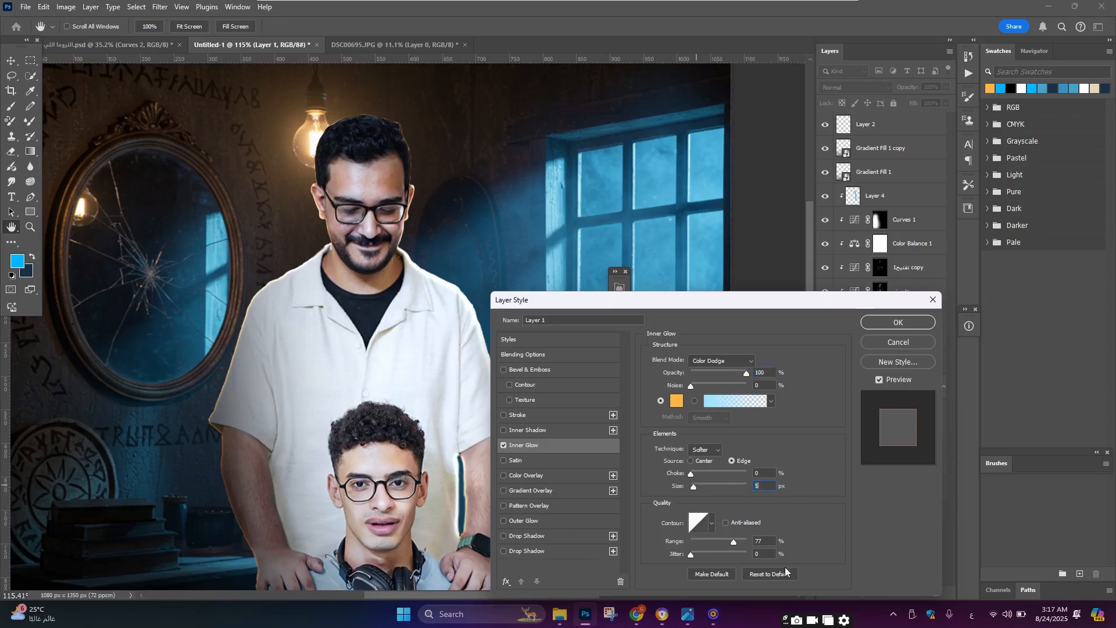
pyautogui.click(911, 323)
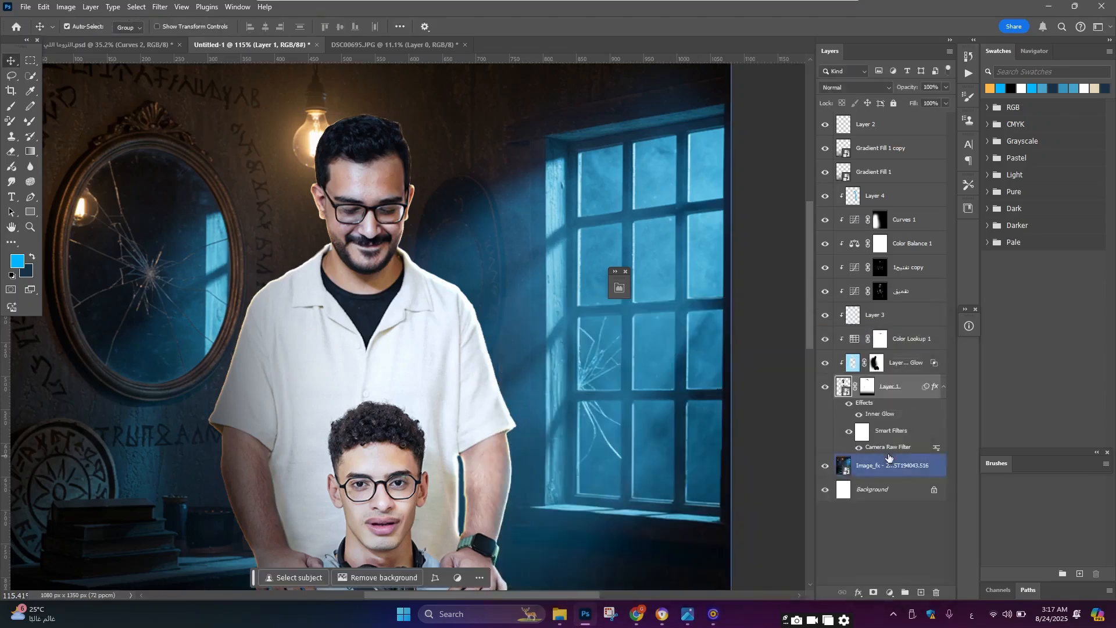
# Step: Convert the Inner Glow effect of the cut-out people layer into a separate layer
pyautogui.rightClick(885, 413)
pyautogui.click(913, 388)
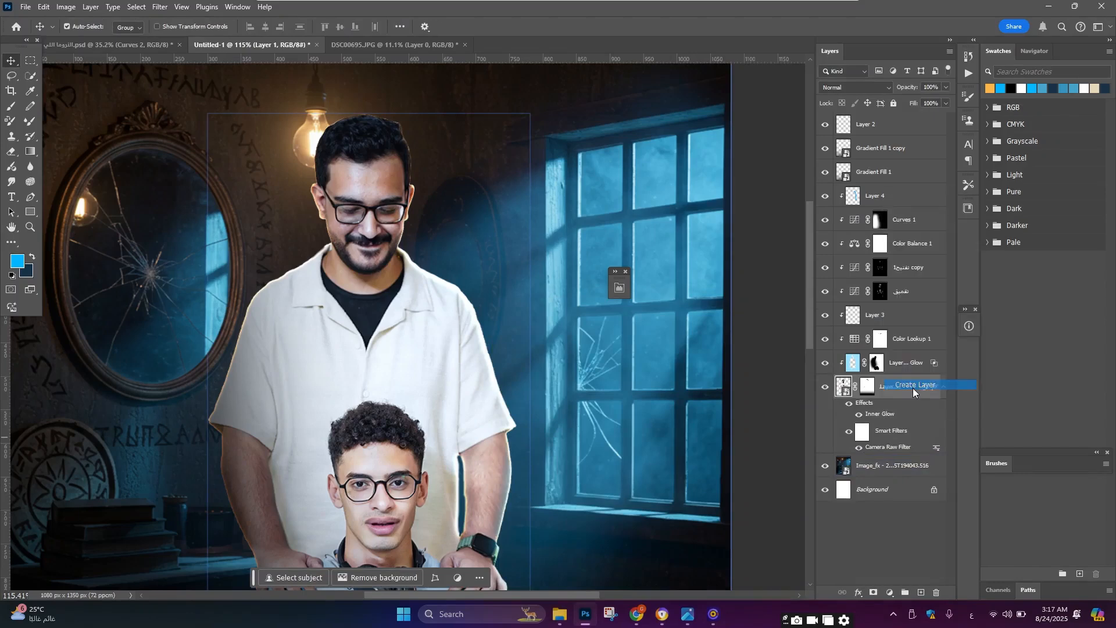
pyautogui.press('Return')
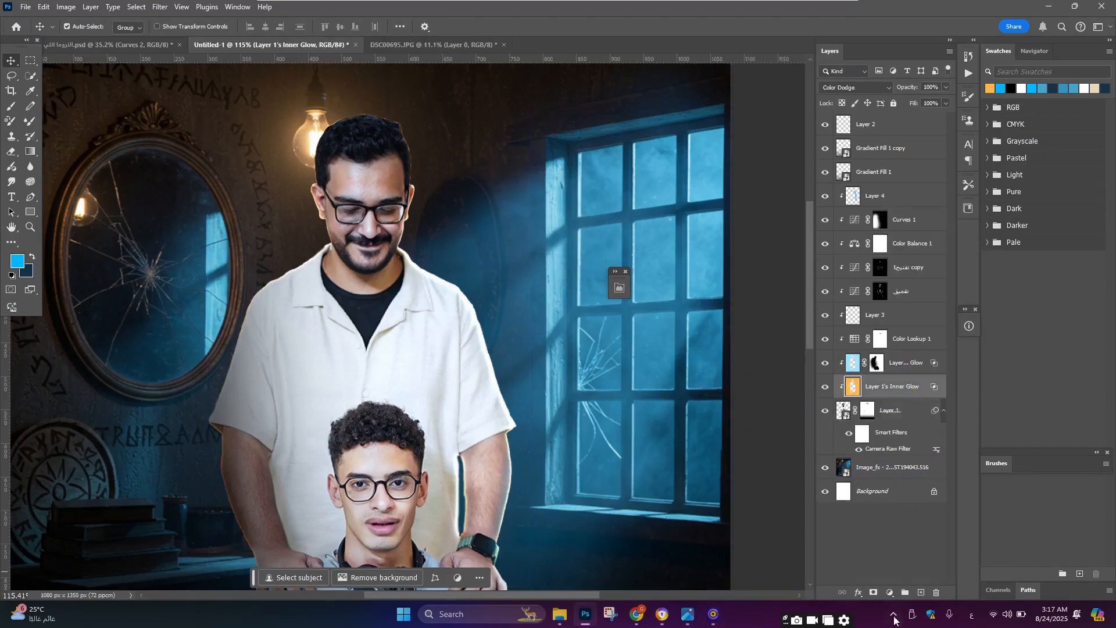
# Step: Add a layer mask to the inner glow layer and paint black over the arms and face edges to hide the glow there
pyautogui.click(873, 593)
pyautogui.press('b')
pyautogui.scroll(-5, 274, 473)
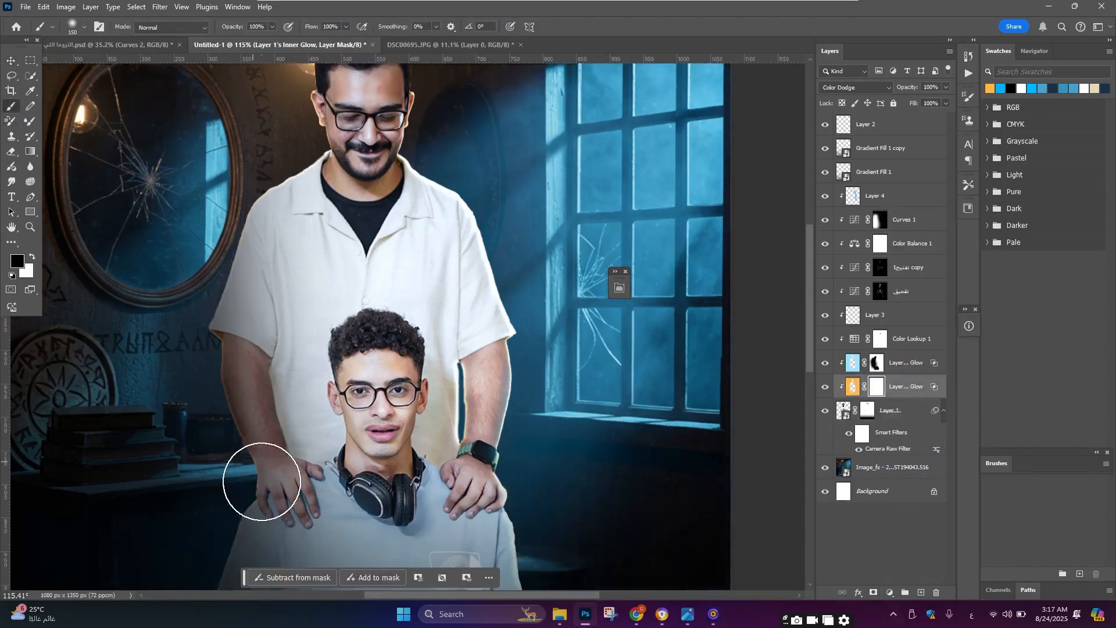
pyautogui.moveTo(254, 489)
pyautogui.mouseDown()
pyautogui.moveTo(278, 382)
pyautogui.moveTo(273, 349)
pyautogui.moveTo(273, 404)
pyautogui.moveTo(260, 296)
pyautogui.mouseUp()
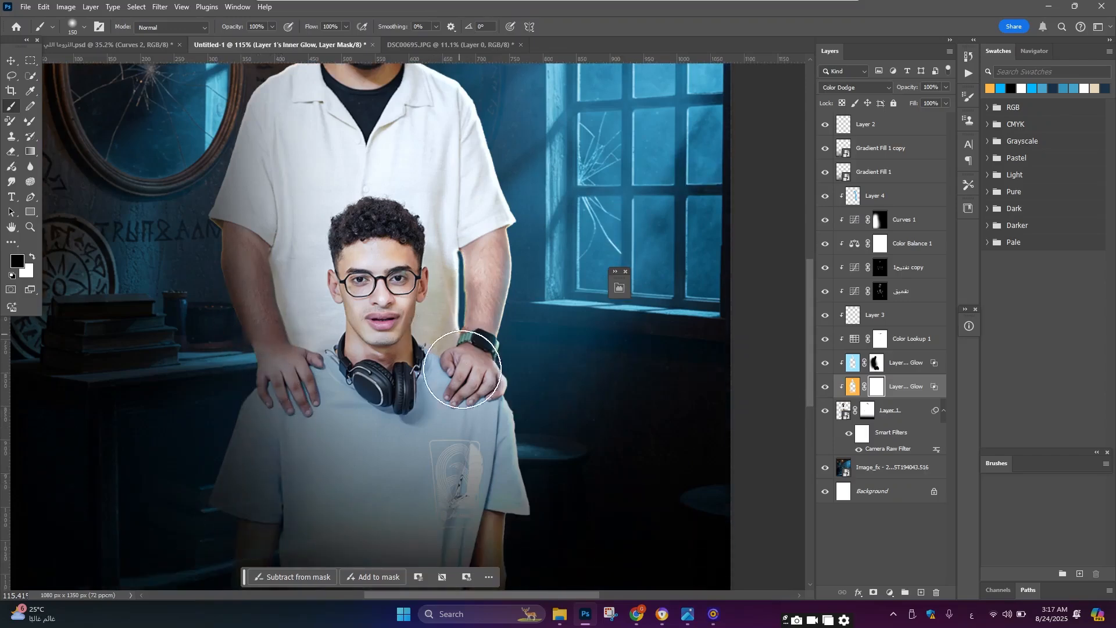
pyautogui.scroll(5, 507, 352)
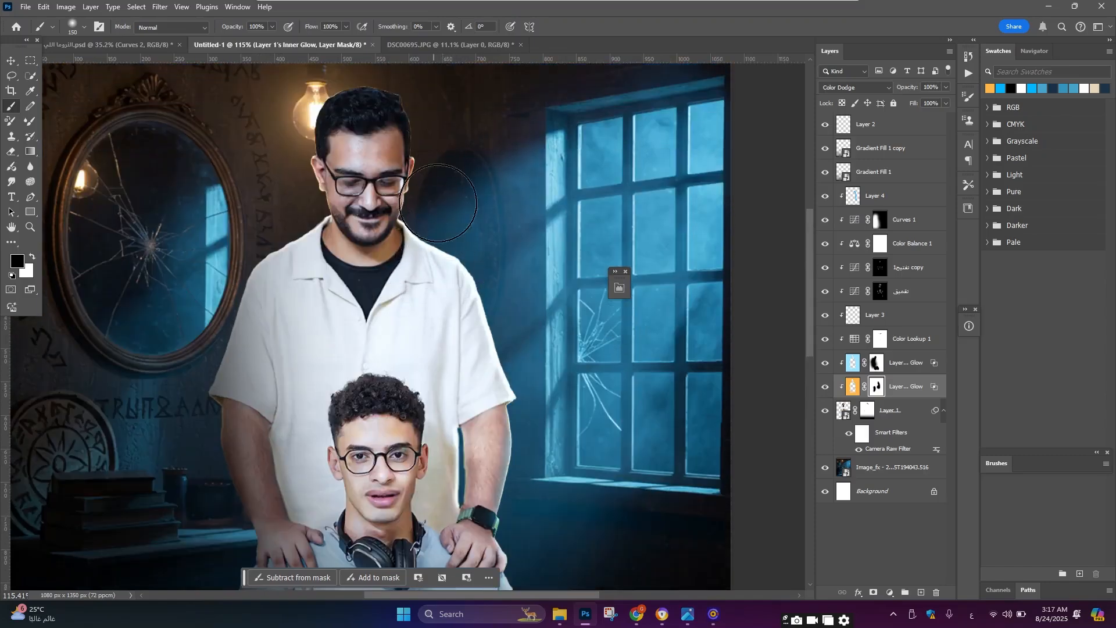
pyautogui.moveTo(426, 173); pyautogui.dragTo(415, 164)
# Step: Zoom and pan around the poster to review the masked glow on both people
pyautogui.scroll(-5, 427, 185)
pyautogui.scroll(4, 448, 415)
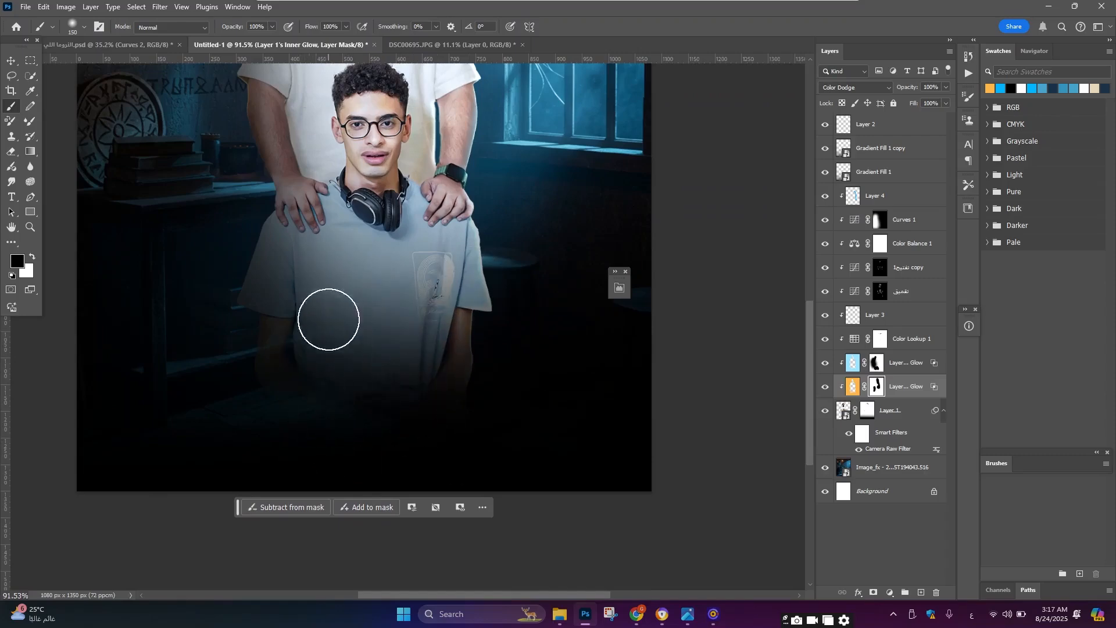
pyautogui.scroll(-3, 456, 191)
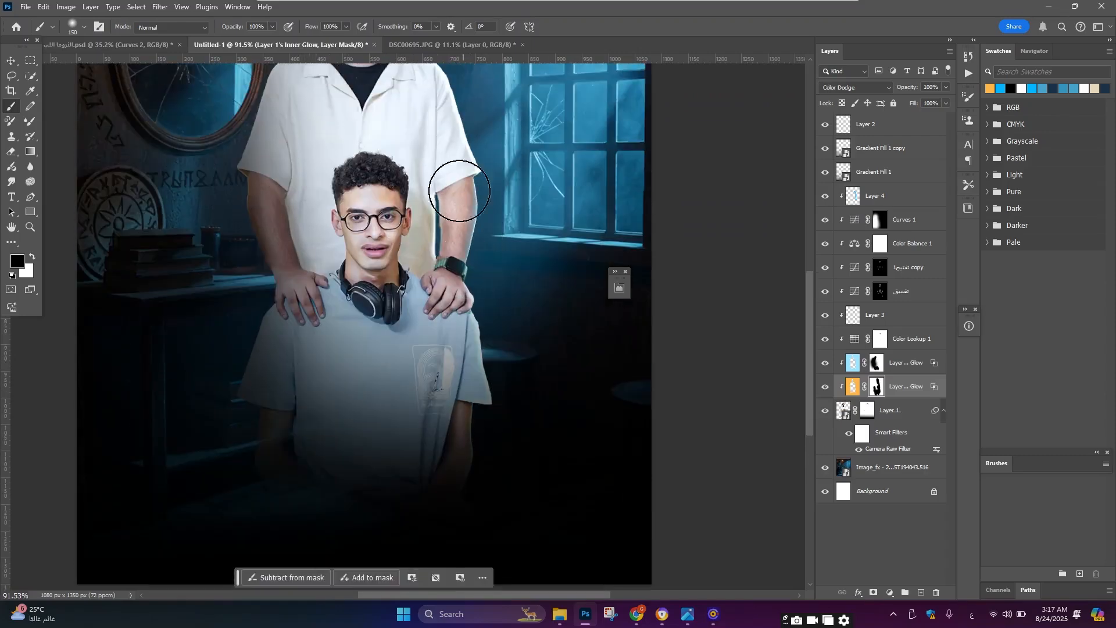
pyautogui.scroll(4, 444, 230)
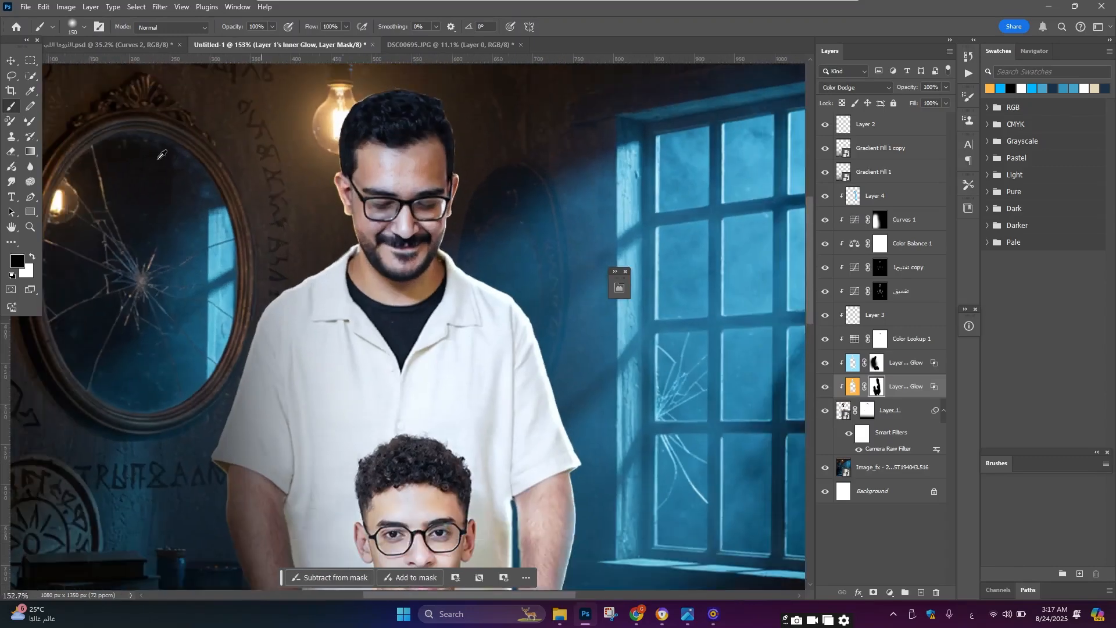
pyautogui.click(6, 60)
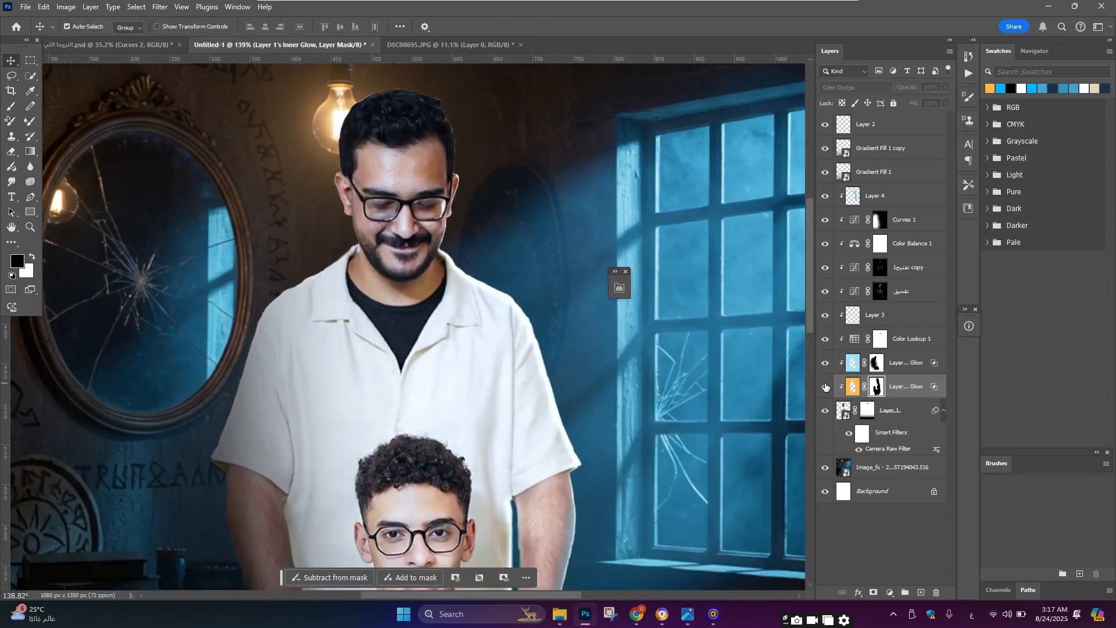
pyautogui.scroll(-3, 431, 215)
pyautogui.scroll(4, 342, 128)
pyautogui.click(342, 128)
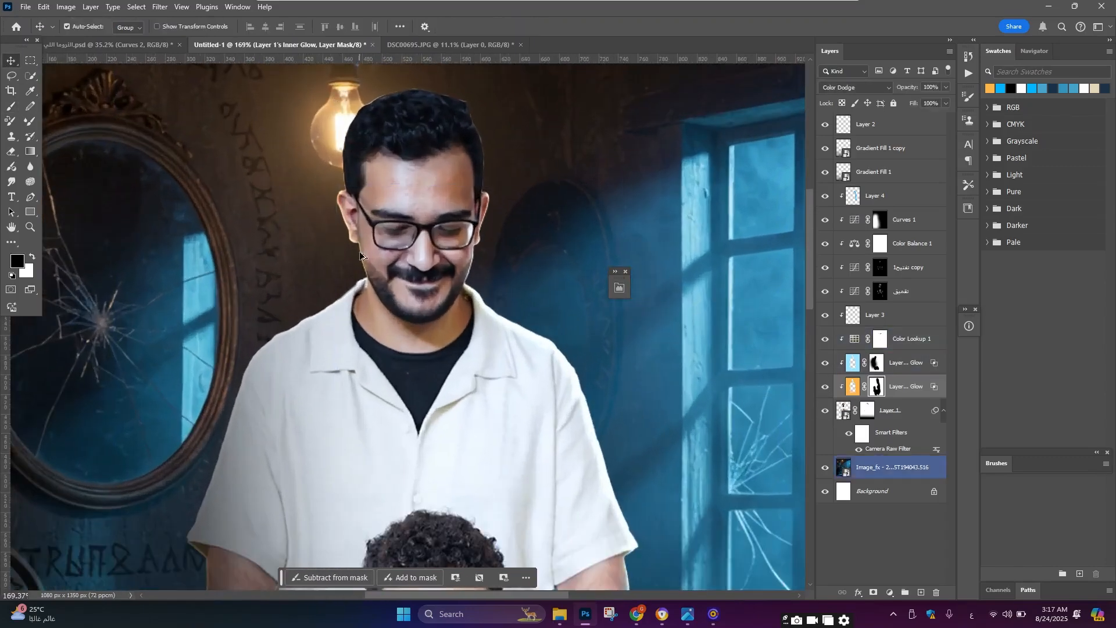
pyautogui.scroll(-5, 360, 255)
pyautogui.scroll(2, 313, 180)
pyautogui.scroll(-1, 308, 174)
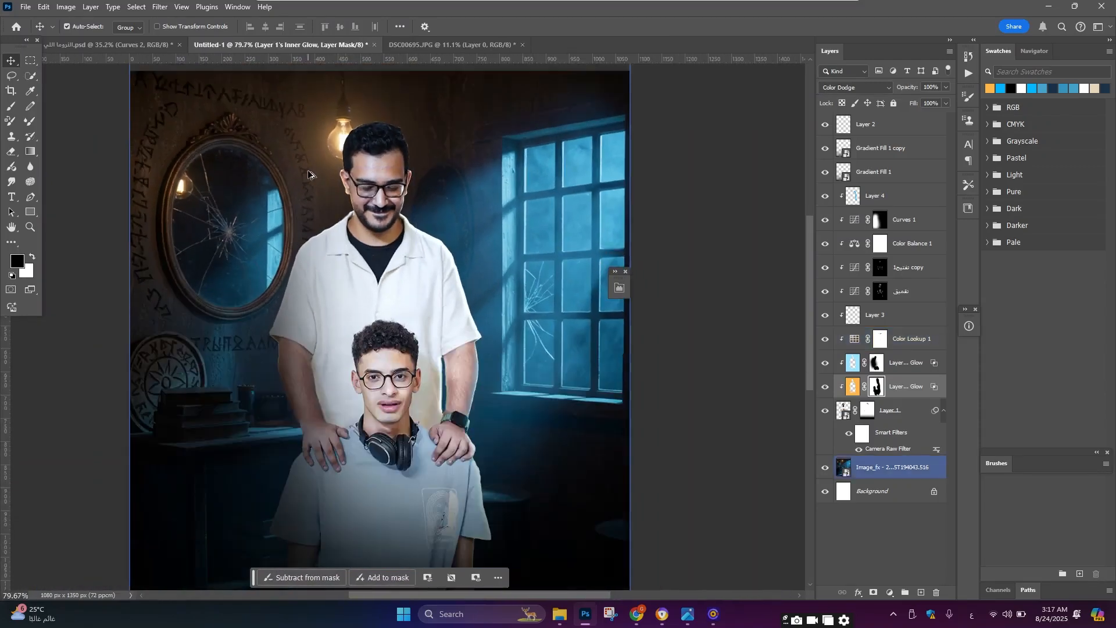
pyautogui.scroll(-3, 308, 174)
pyautogui.scroll(2, 374, 388)
pyautogui.click(374, 388)
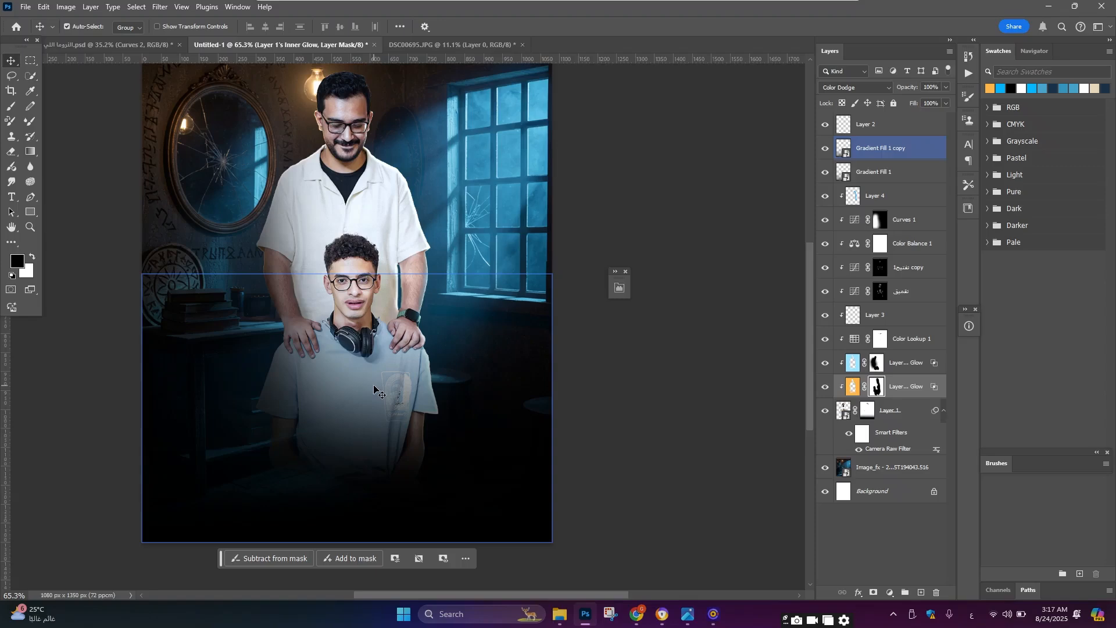
pyautogui.hotkey('ctrl', '0')
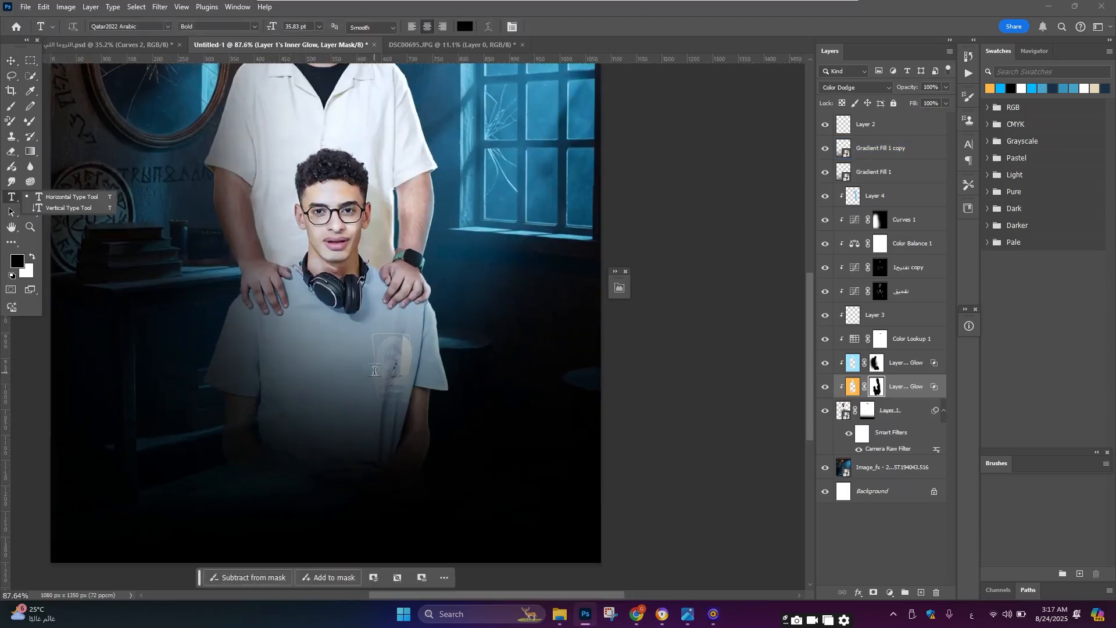
# Step: Add a text layer at the top of the stack reading "التروما اللي" over the boy's shirt
pyautogui.click(872, 124)
pyautogui.scroll(-1, 353, 366)
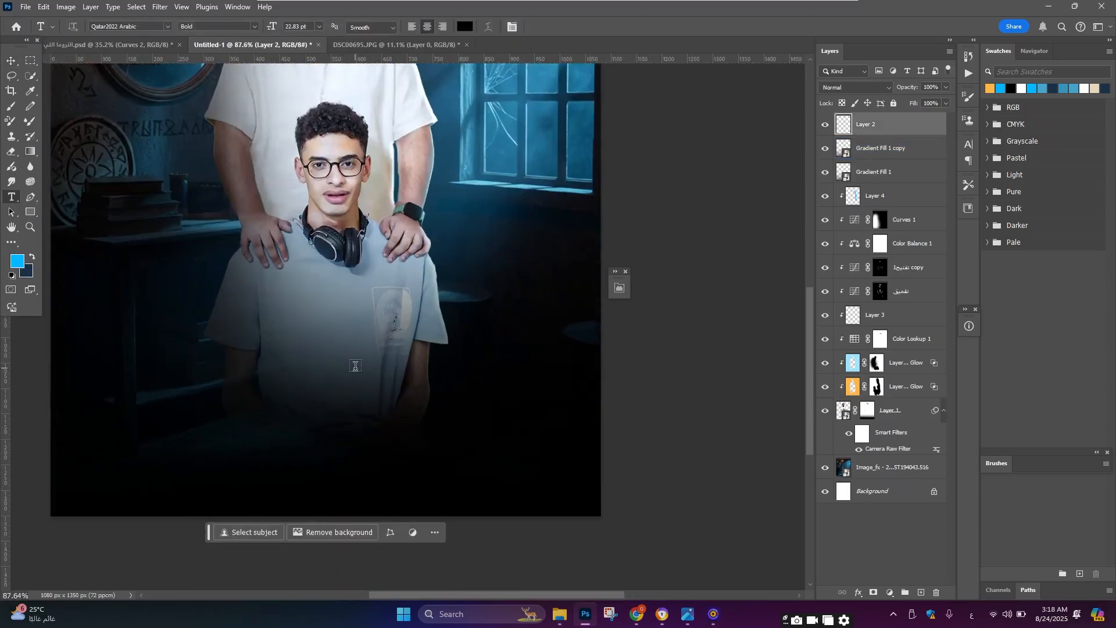
pyautogui.click(354, 365)
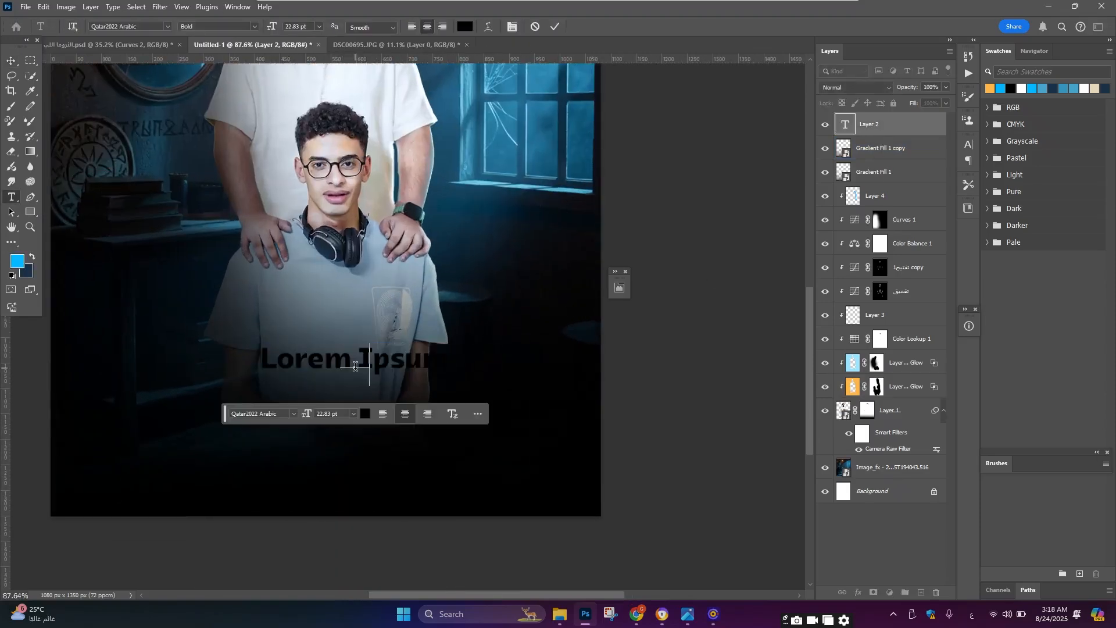
pyautogui.write('التروما اللي')
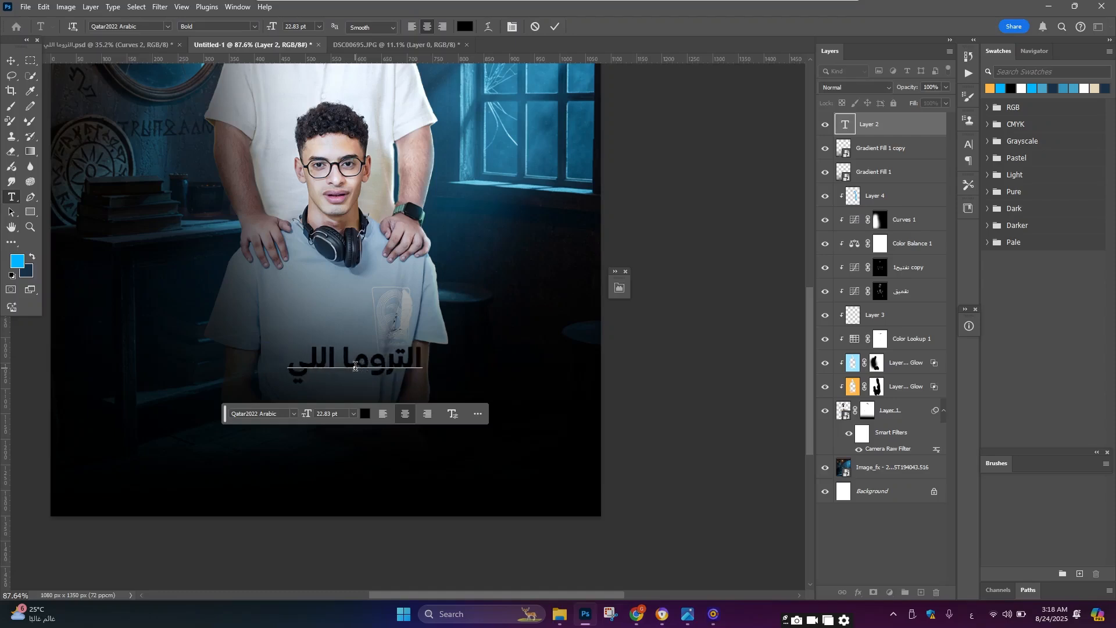
# Step: Set the colour of the title text to white
pyautogui.hotkey('ctrl', 'a')
pyautogui.click(465, 27)
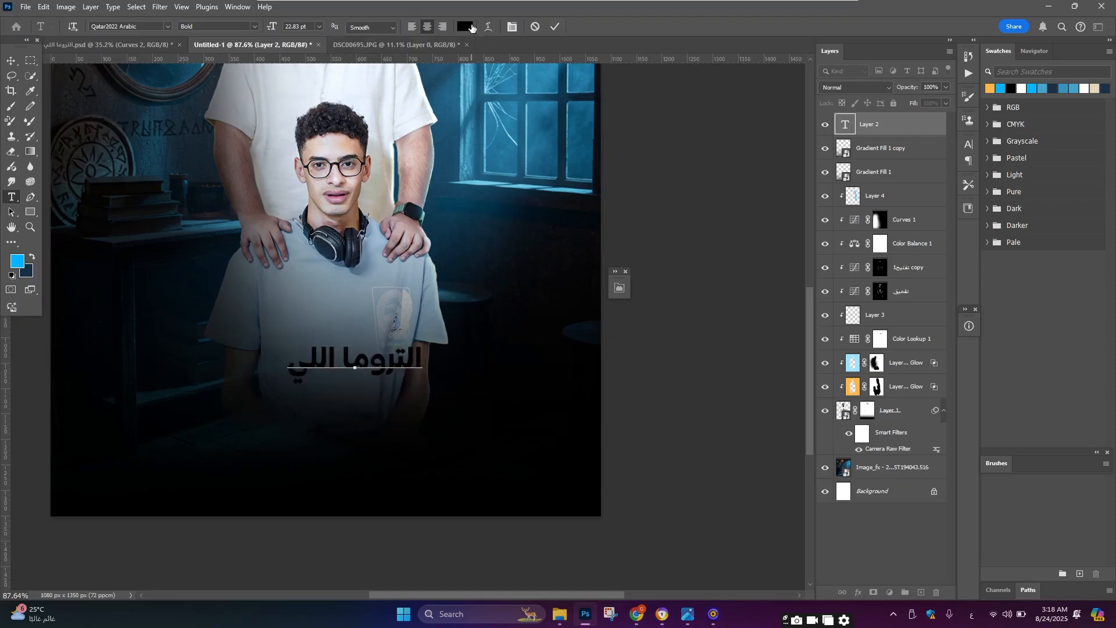
pyautogui.moveTo(768, 486); pyautogui.dragTo(686, 398)
pyautogui.click(932, 393)
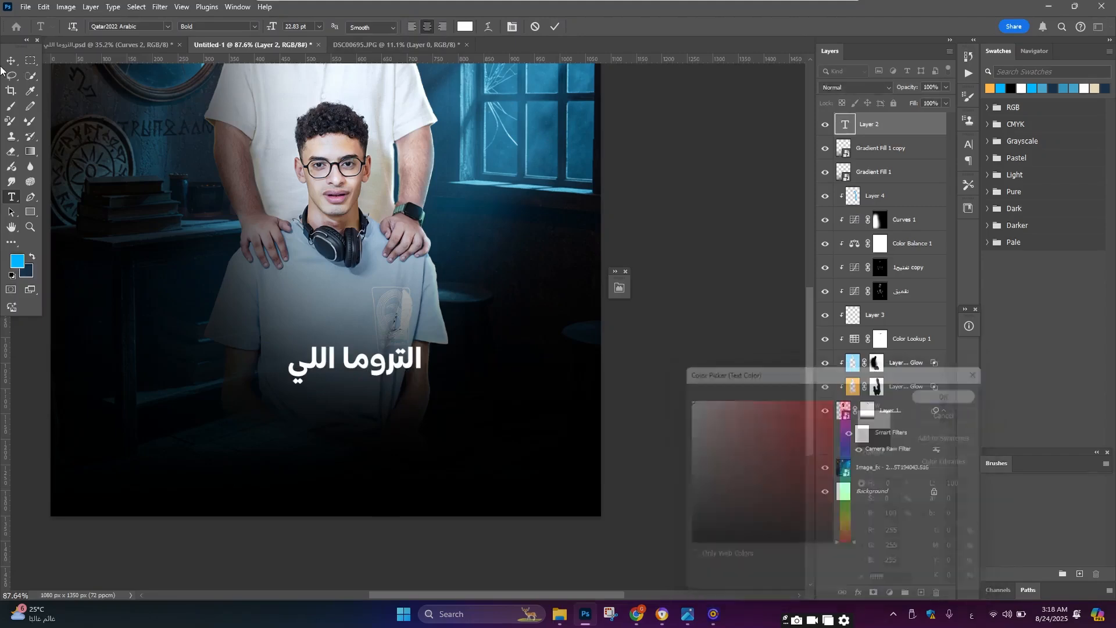
# Step: Align the title text to the horizontal centre of the canvas
pyautogui.click(11, 61)
pyautogui.click(400, 26)
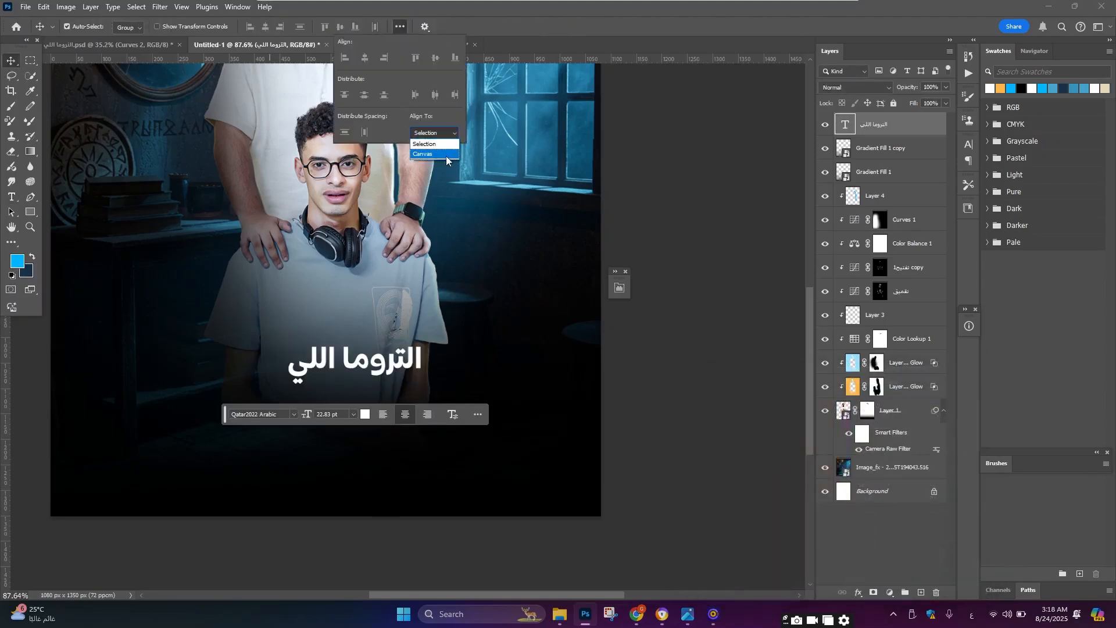
pyautogui.click(365, 58)
pyautogui.click(545, 11)
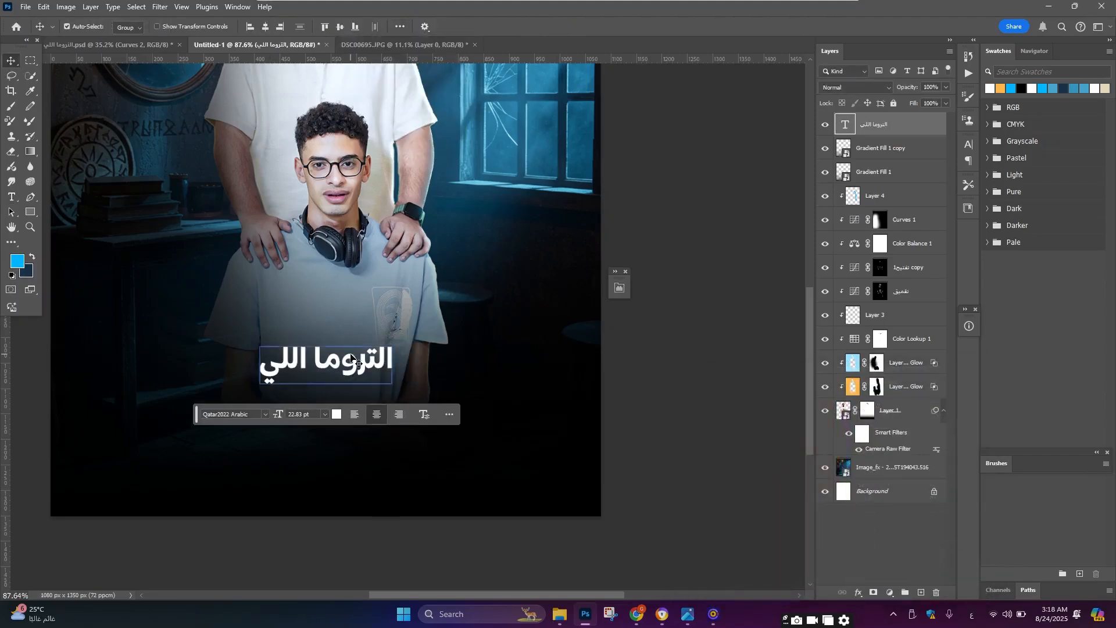
# Step: Duplicate the title line below itself and change the copy to "مش هتعالجها"
pyautogui.scroll(1, 353, 336)
pyautogui.scroll(4, 353, 336)
pyautogui.moveTo(354, 337); pyautogui.dragTo(353, 388)
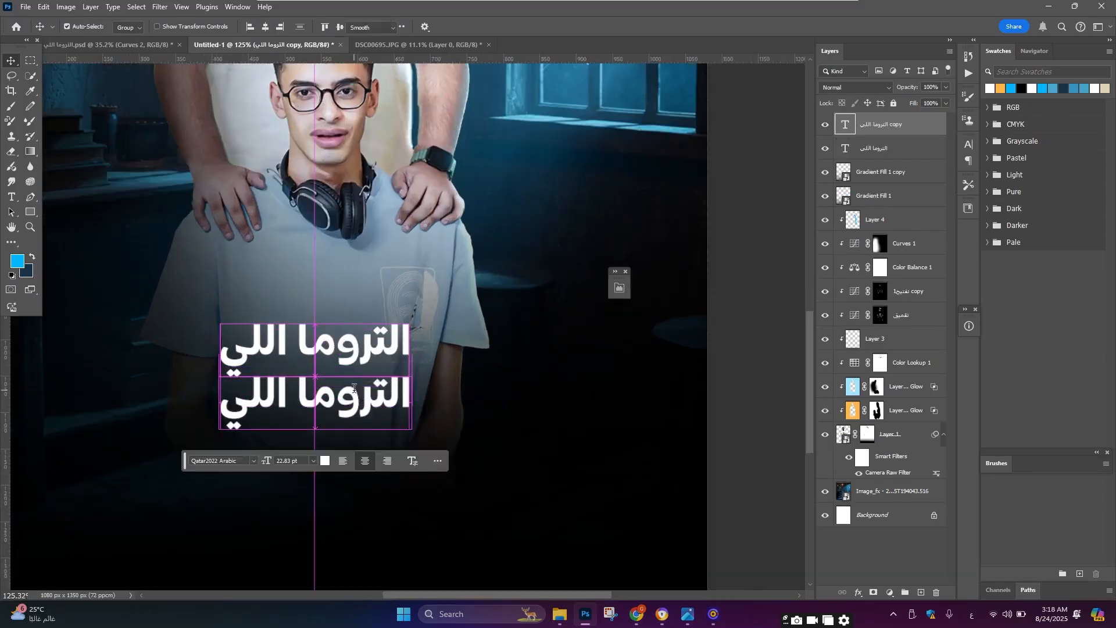
pyautogui.doubleClick(354, 388)
pyautogui.write('مش هت')
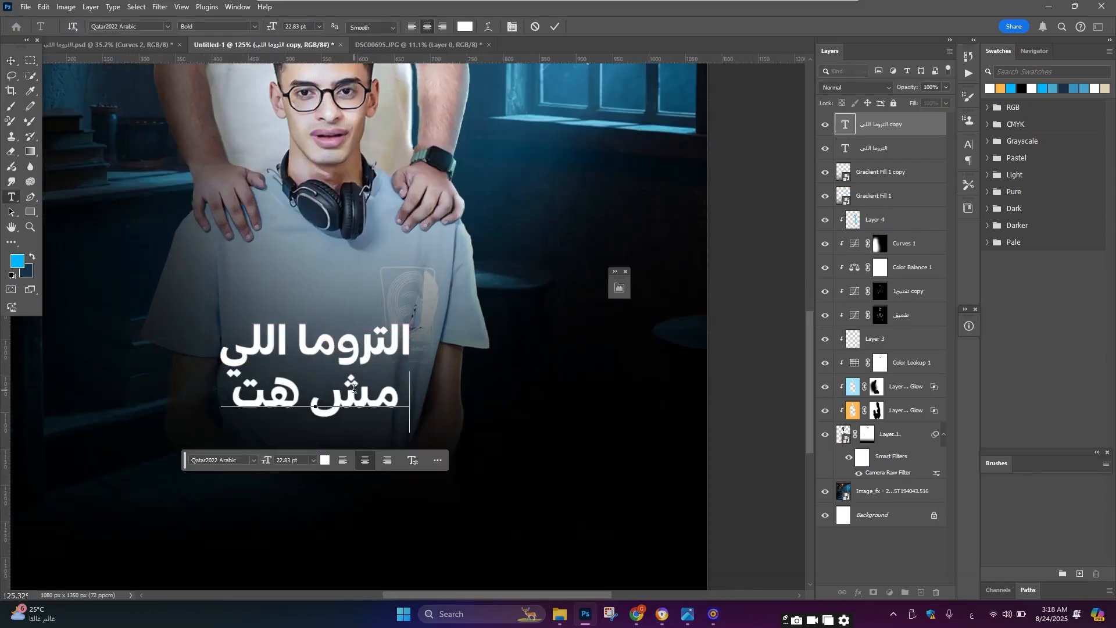
pyautogui.write('عالجها')
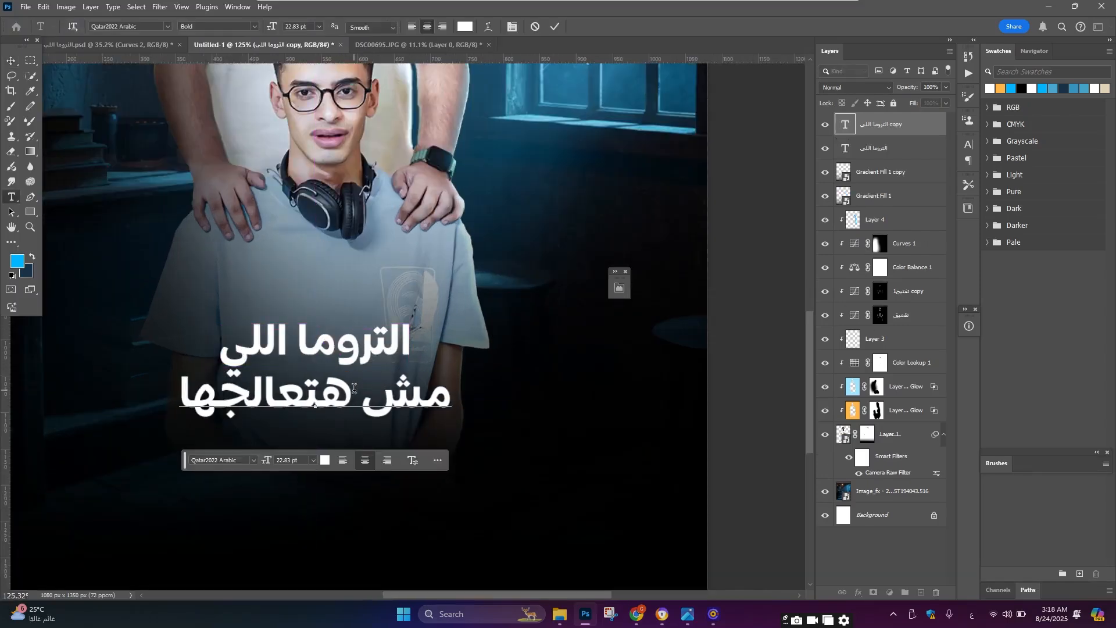
pyautogui.click(11, 60)
# Step: Compare with the reference poster, then duplicate the second line below and rewrite it as "هتعيشها تانى..."
pyautogui.click(107, 44)
pyautogui.scroll(3, 357, 354)
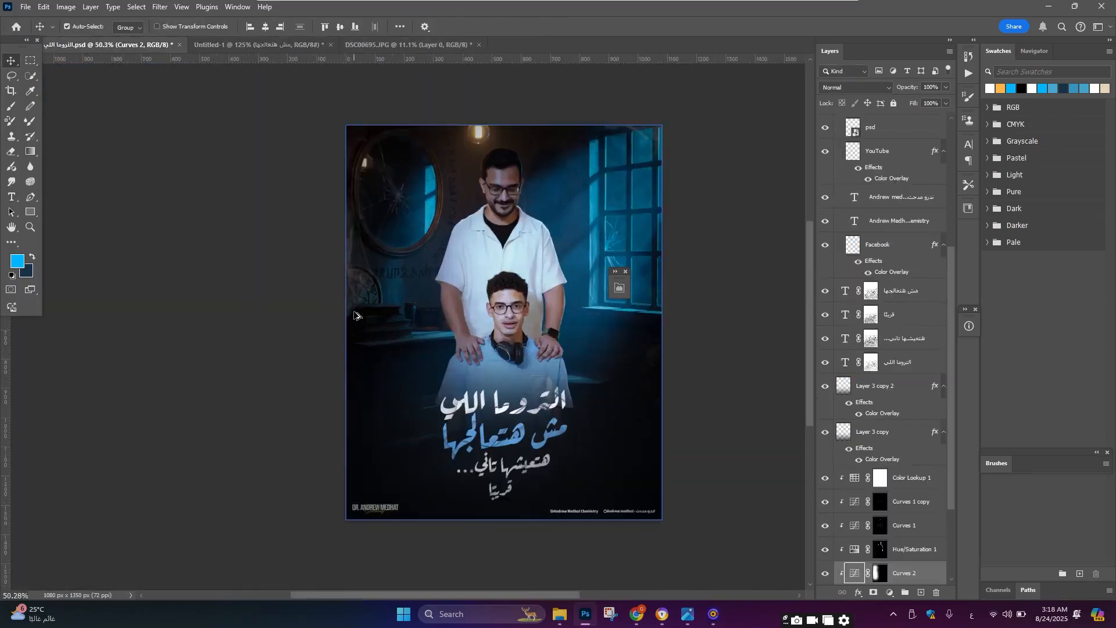
pyautogui.click(270, 44)
pyautogui.moveTo(422, 365); pyautogui.dragTo(432, 406)
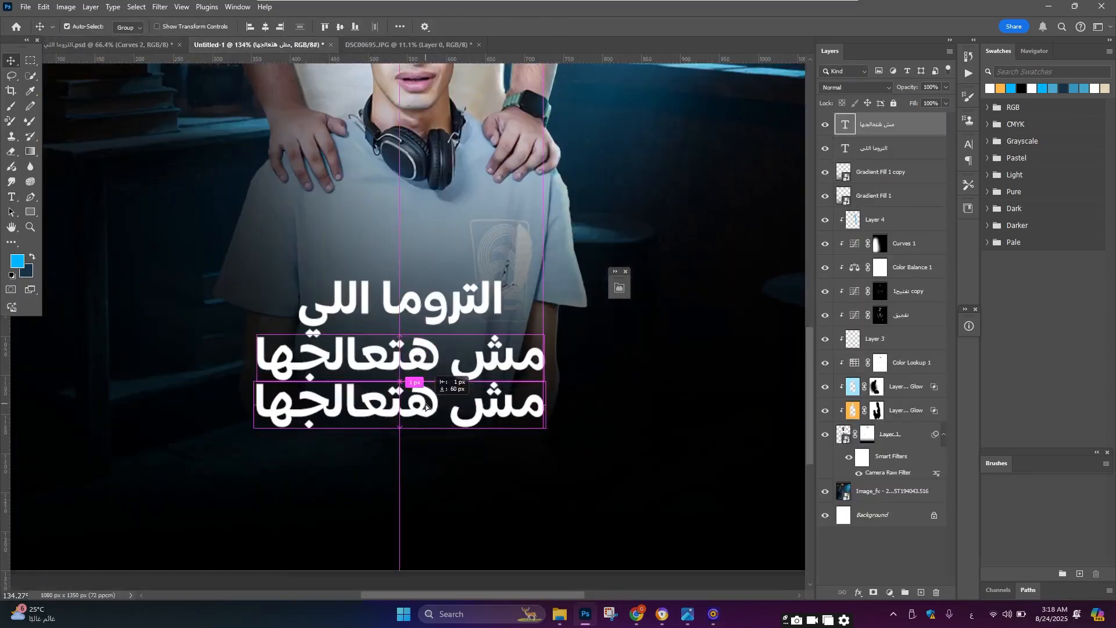
pyautogui.doubleClick(433, 407)
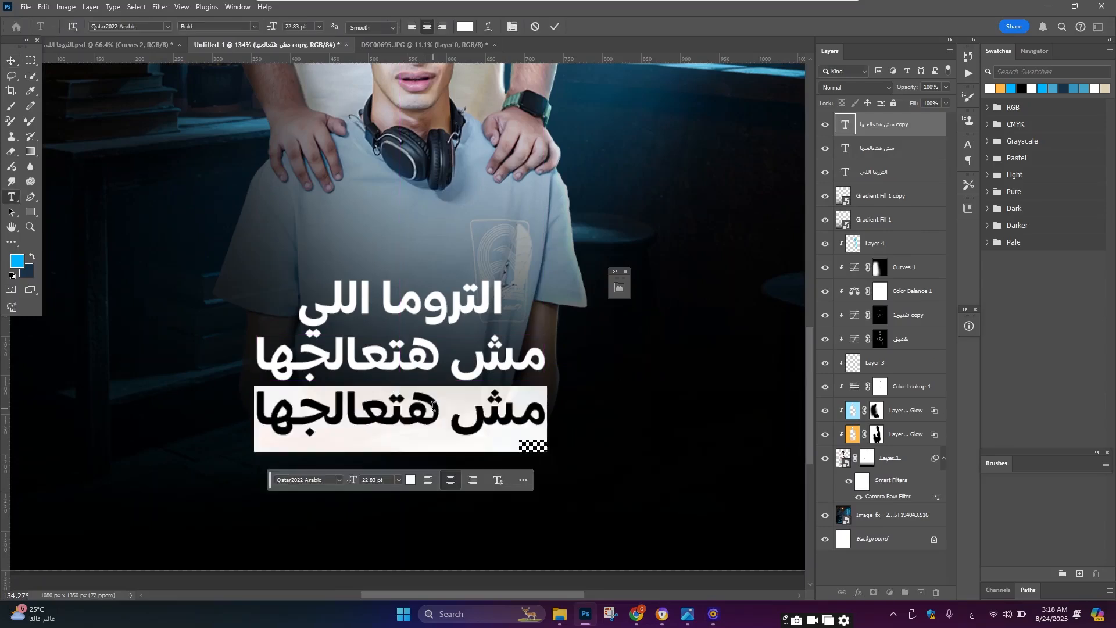
pyautogui.write('هتعيشها تا')
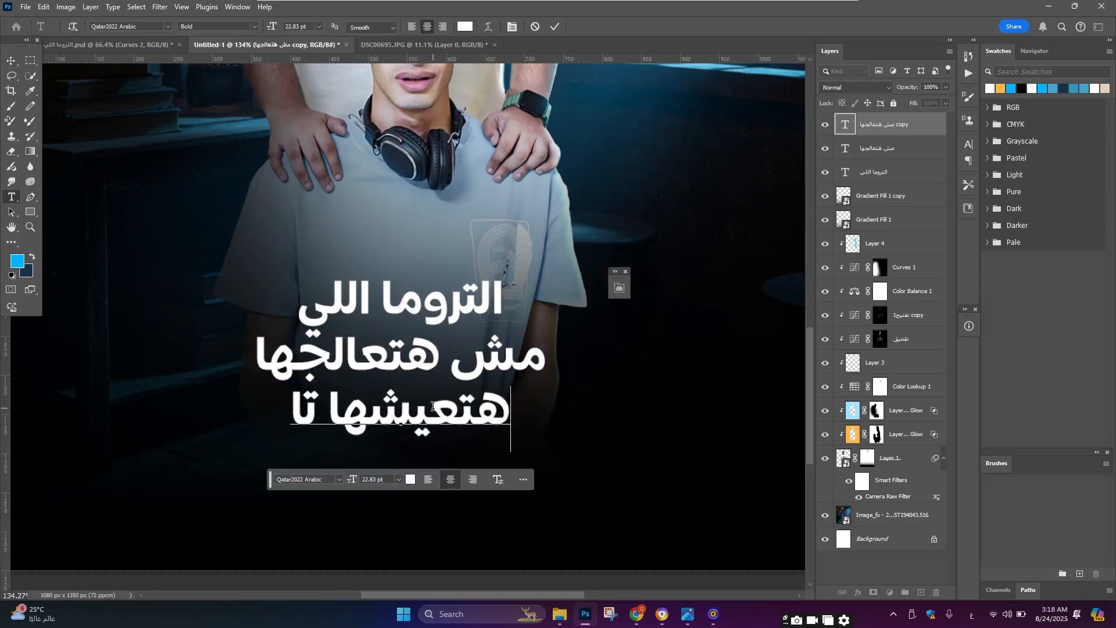
pyautogui.write('نى...')
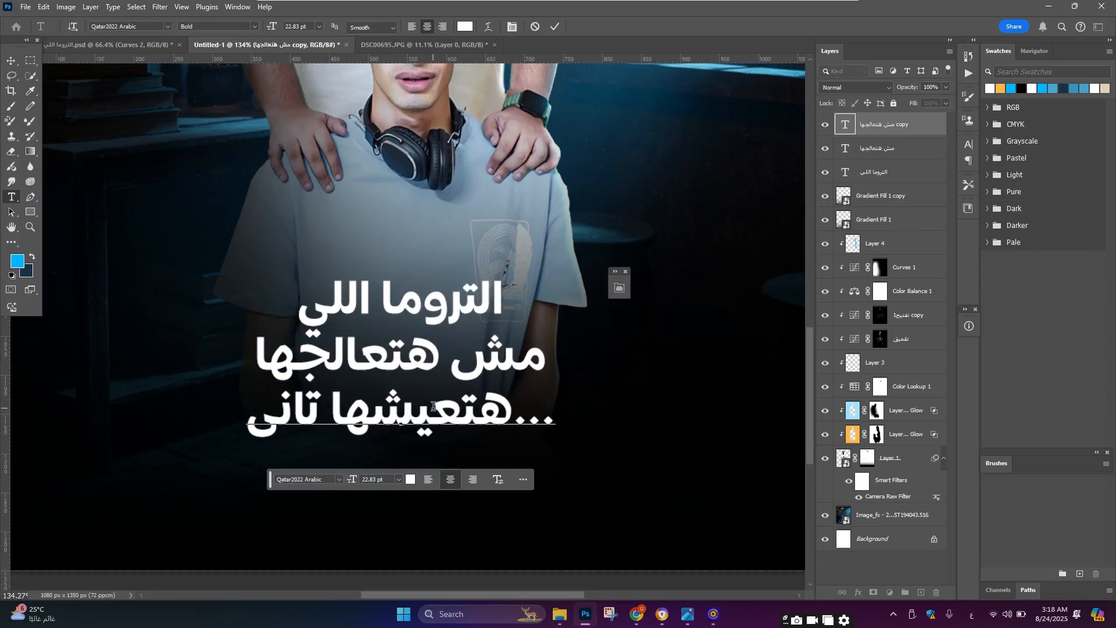
pyautogui.press('BackSpace')
pyautogui.press('BackSpace')
pyautogui.press('BackSpace')
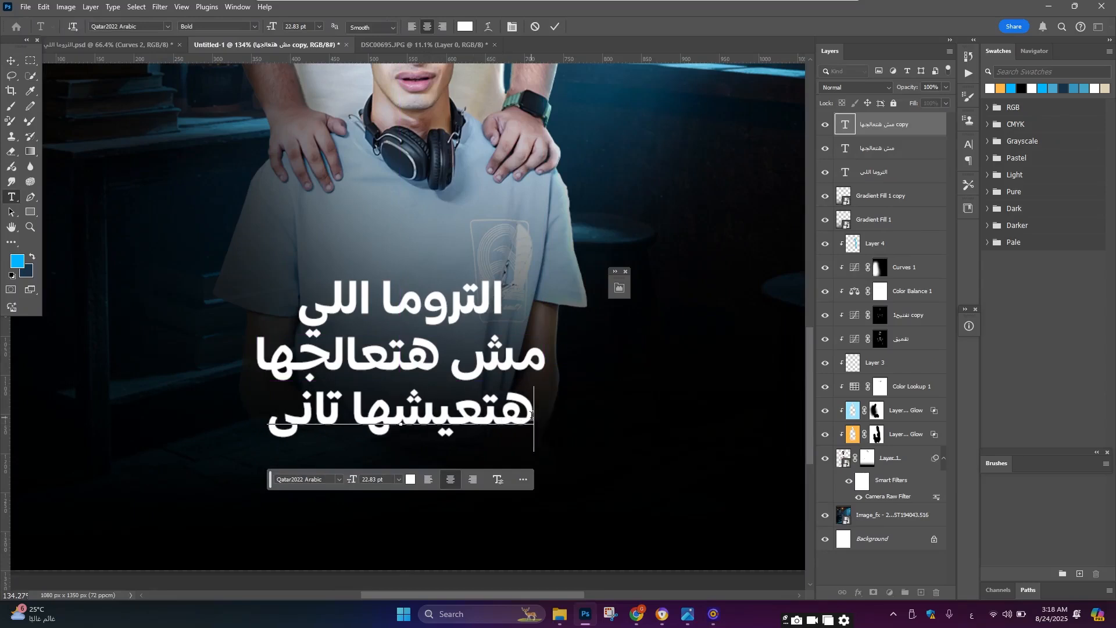
pyautogui.write('...')
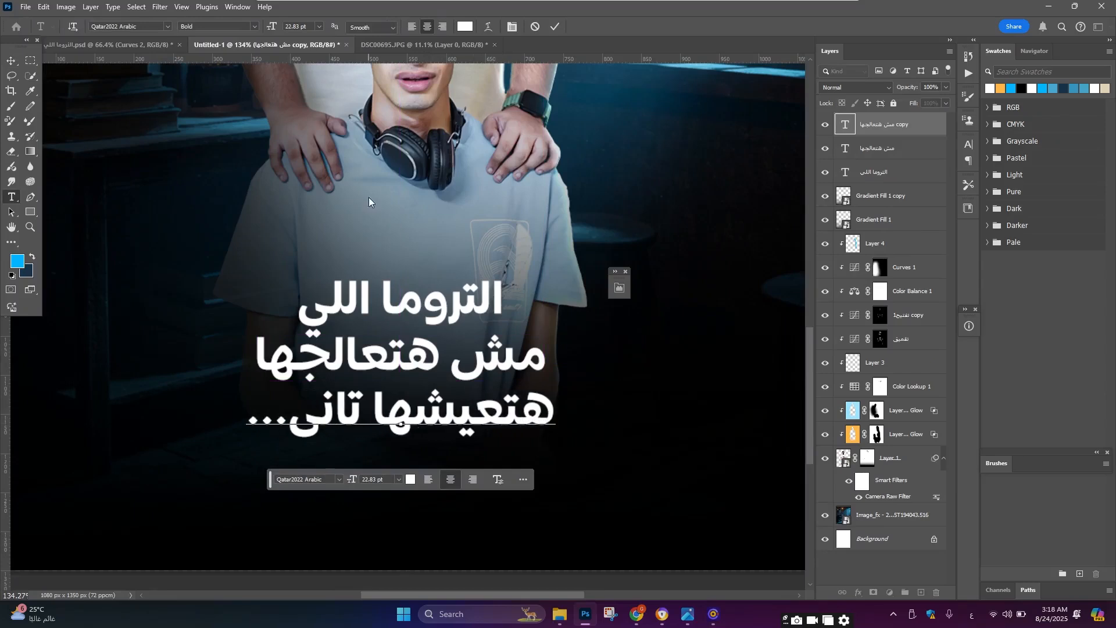
# Step: Centre the third text line horizontally on the canvas
pyautogui.click(11, 61)
pyautogui.scroll(1, 358, 39)
pyautogui.click(266, 26)
pyautogui.scroll(-4, 469, 333)
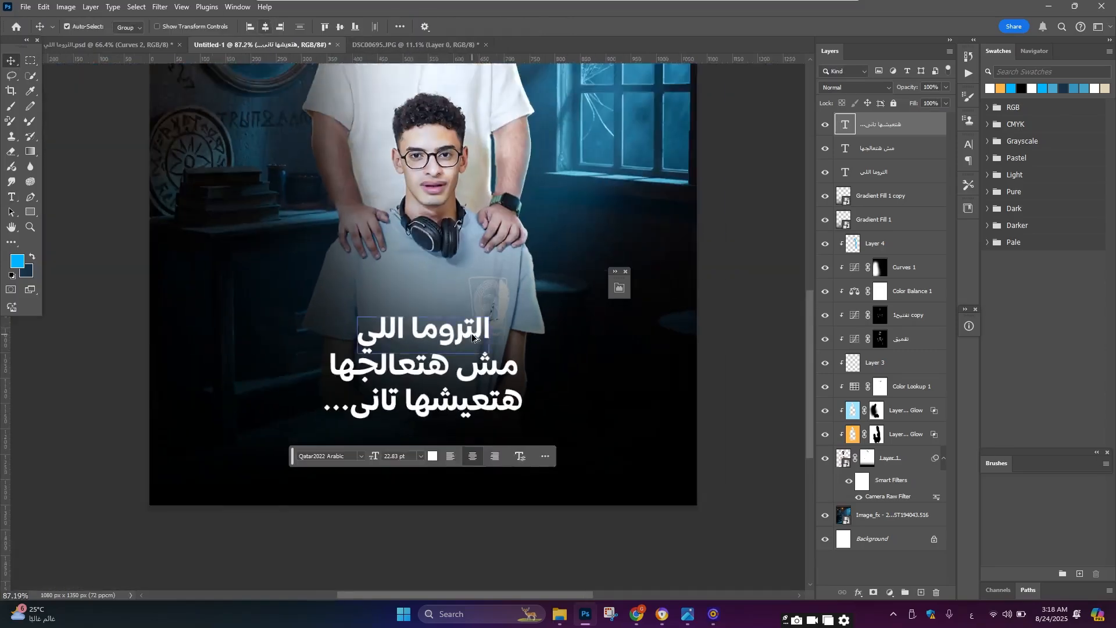
pyautogui.scroll(-3, 471, 333)
pyautogui.scroll(2, 471, 331)
pyautogui.scroll(-4, 470, 329)
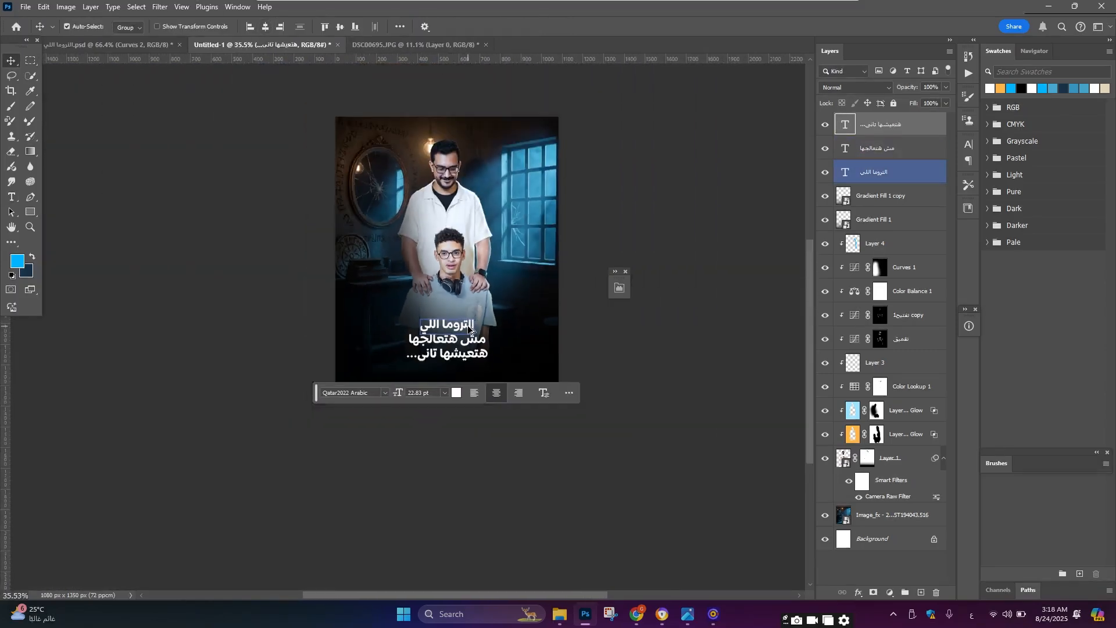
pyautogui.scroll(2, 469, 329)
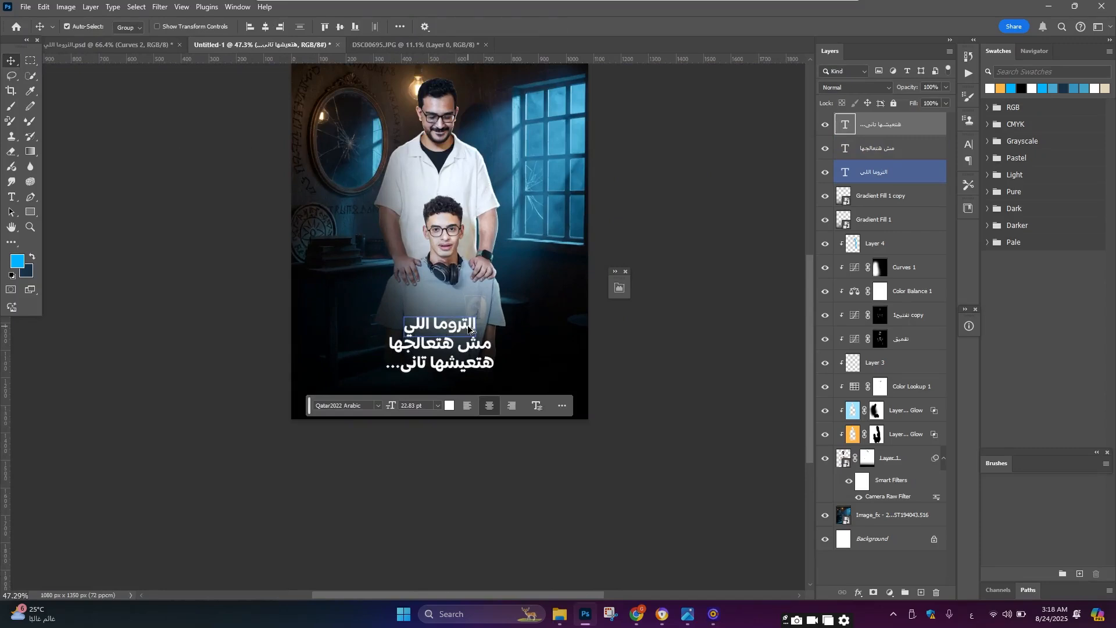
# Step: Change the first title line's font to Aref Ruqaa
pyautogui.scroll(3, 468, 329)
pyautogui.doubleClick(471, 330)
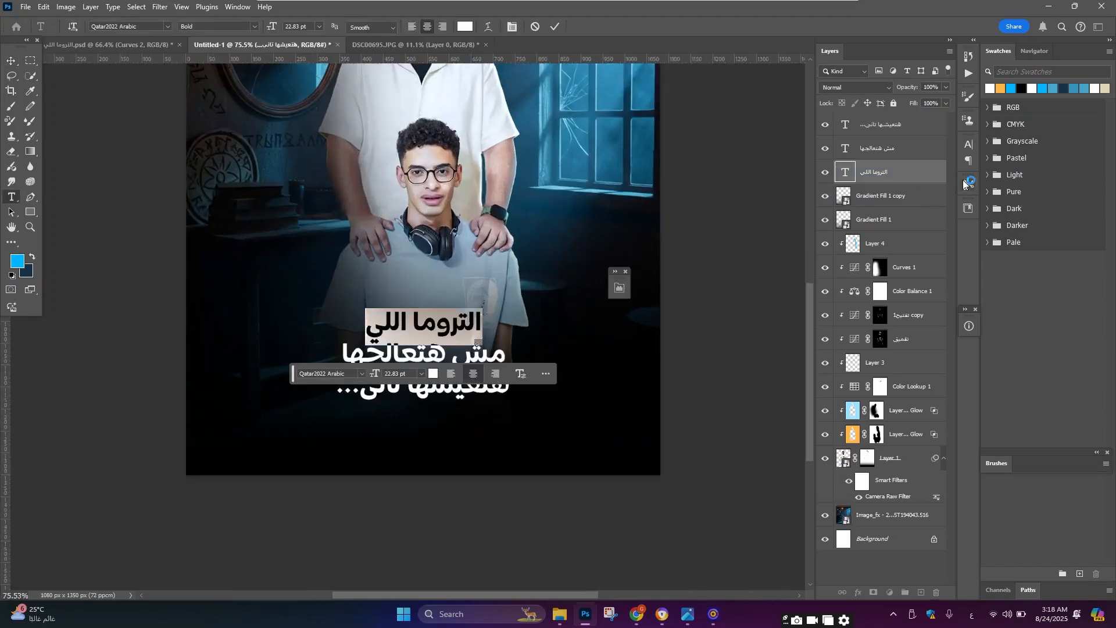
pyautogui.click(966, 145)
pyautogui.click(898, 162)
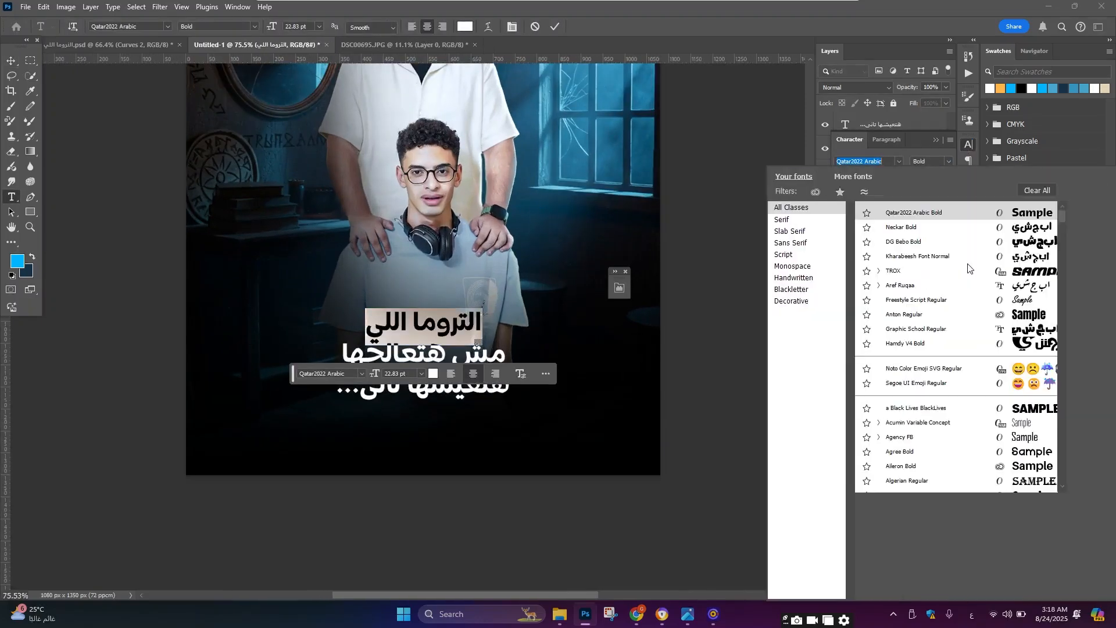
pyautogui.scroll(-3, 988, 349)
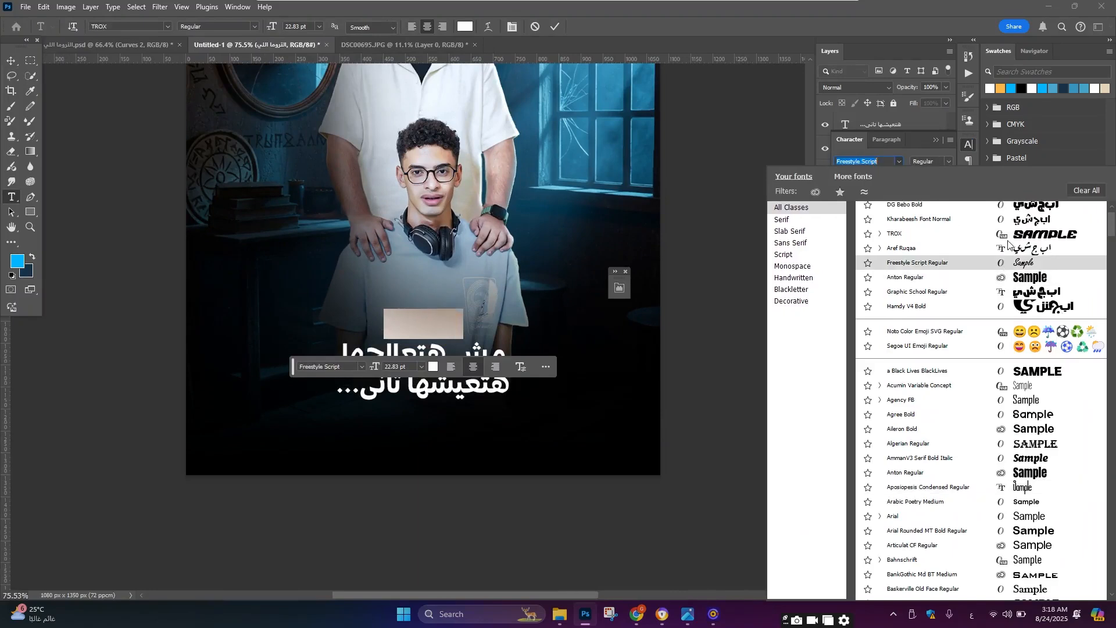
pyautogui.click(1010, 247)
pyautogui.click(11, 61)
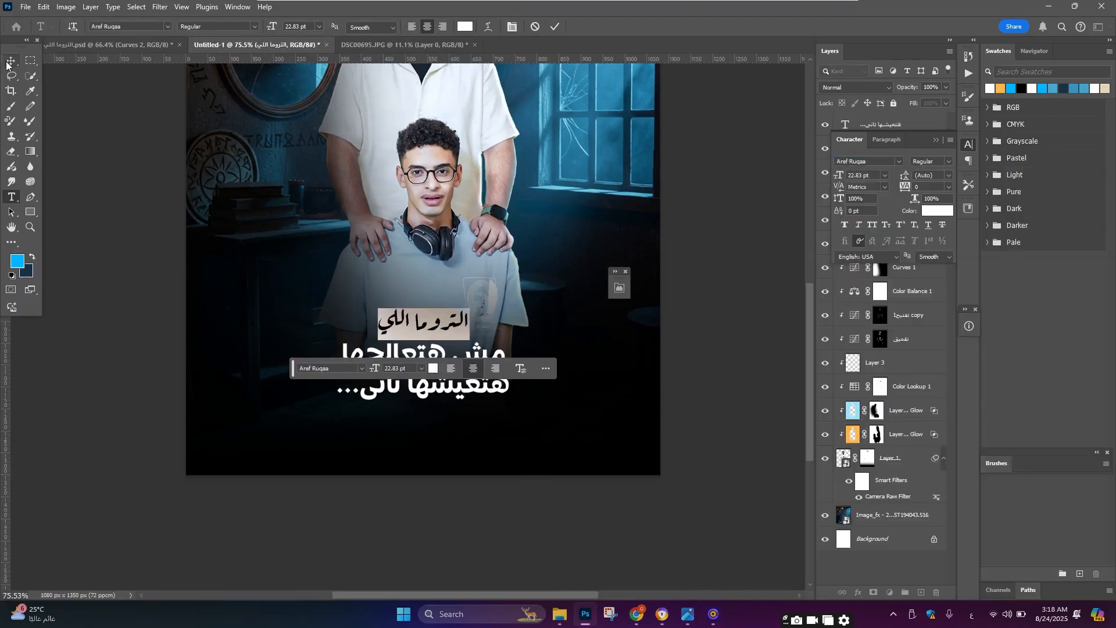
# Step: Scale the first title line up to about 180% with Free Transform
pyautogui.hotkey('ctrl', 't')
pyautogui.moveTo(469, 308); pyautogui.dragTo(506, 293)
pyautogui.press('Return')
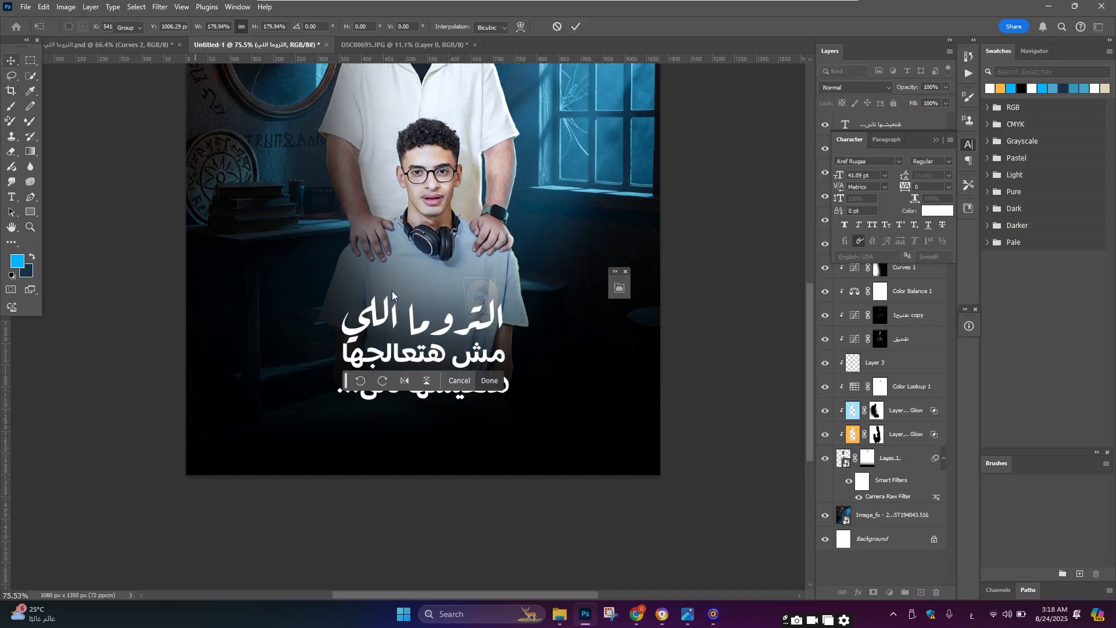
# Step: Change the second title line's font to Aref Ruqaa
pyautogui.doubleClick(411, 344)
pyautogui.click(899, 161)
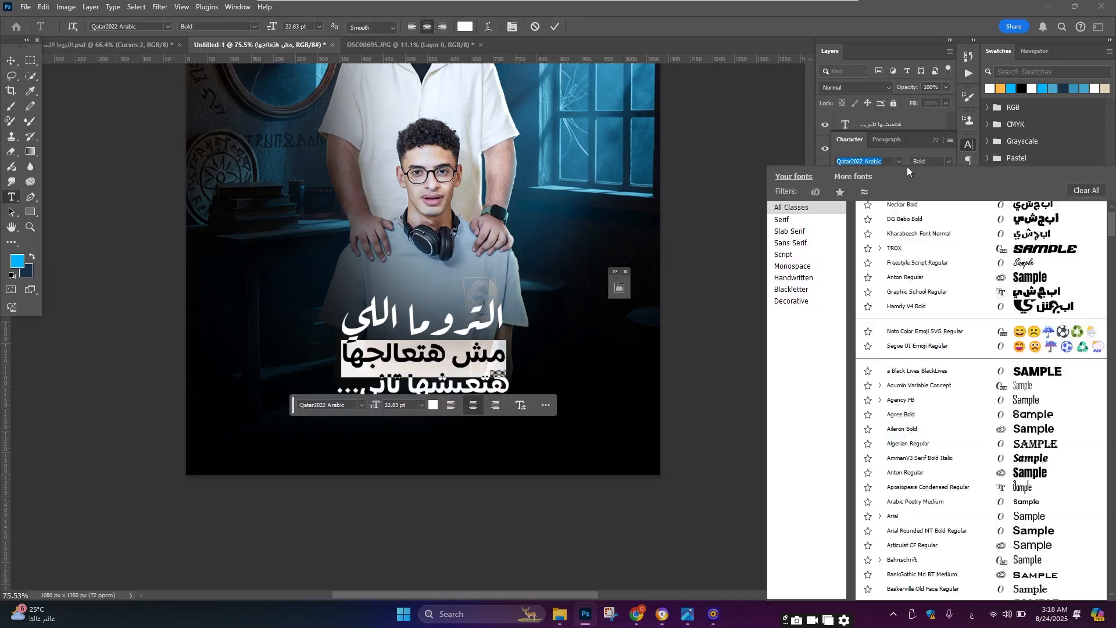
pyautogui.scroll(2, 998, 225)
pyautogui.click(1018, 213)
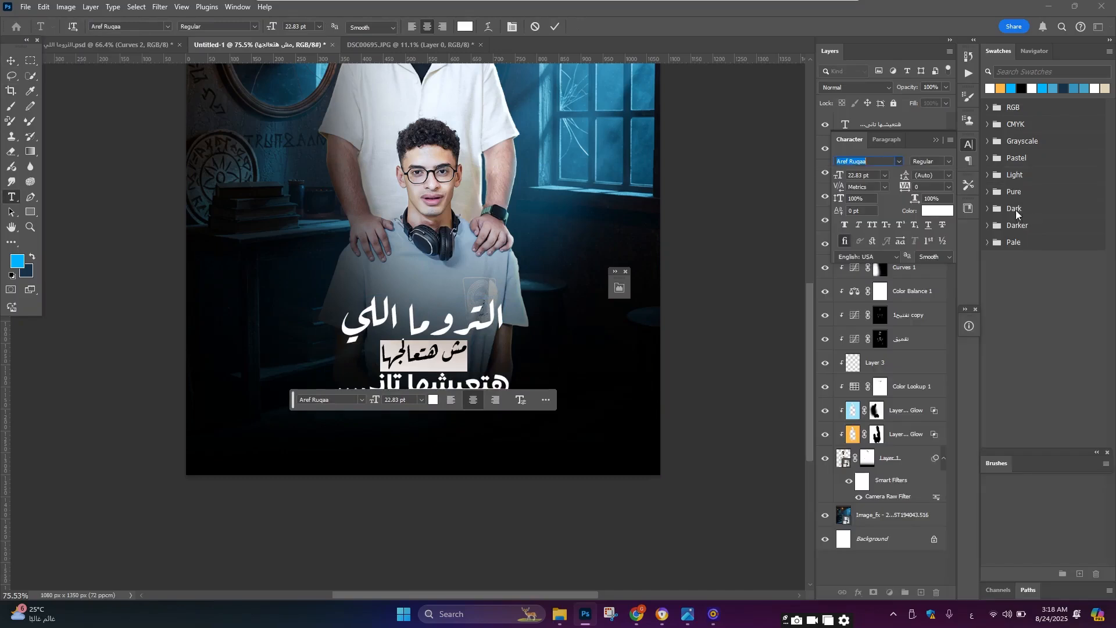
pyautogui.click(11, 61)
# Step: Scale the second title line up with Free Transform so it fills the width under the first line
pyautogui.hotkey('ctrl', 't')
pyautogui.moveTo(467, 354); pyautogui.dragTo(479, 422)
pyautogui.click(500, 437)
# Step: Change the third title line's font to Aref Ruqaa
pyautogui.scroll(4, 466, 399)
pyautogui.doubleClick(480, 427)
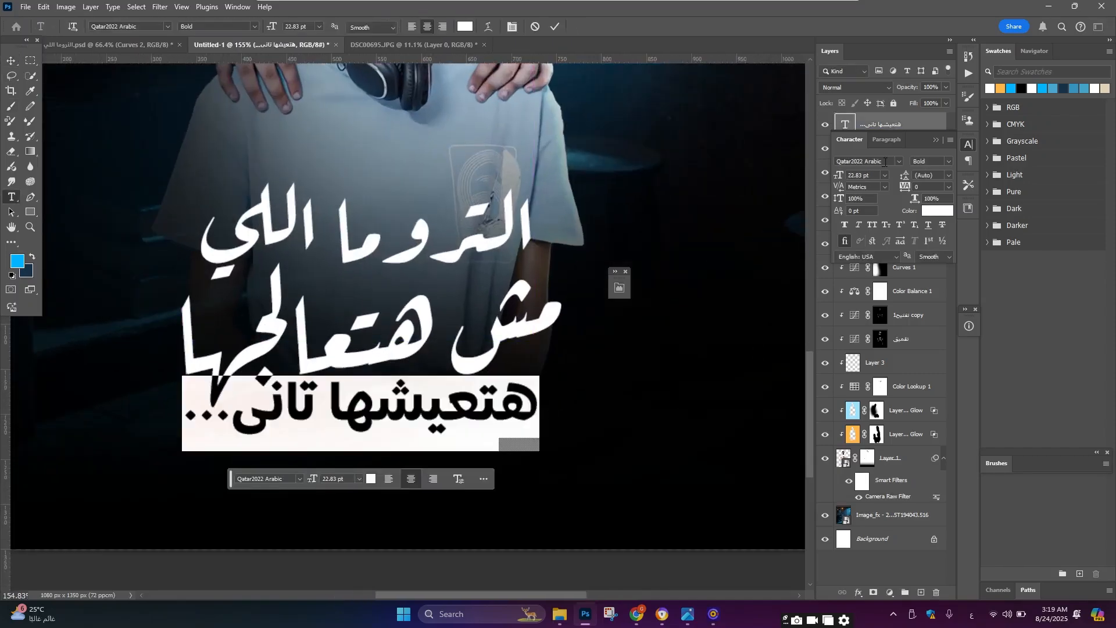
pyautogui.click(899, 161)
pyautogui.click(970, 211)
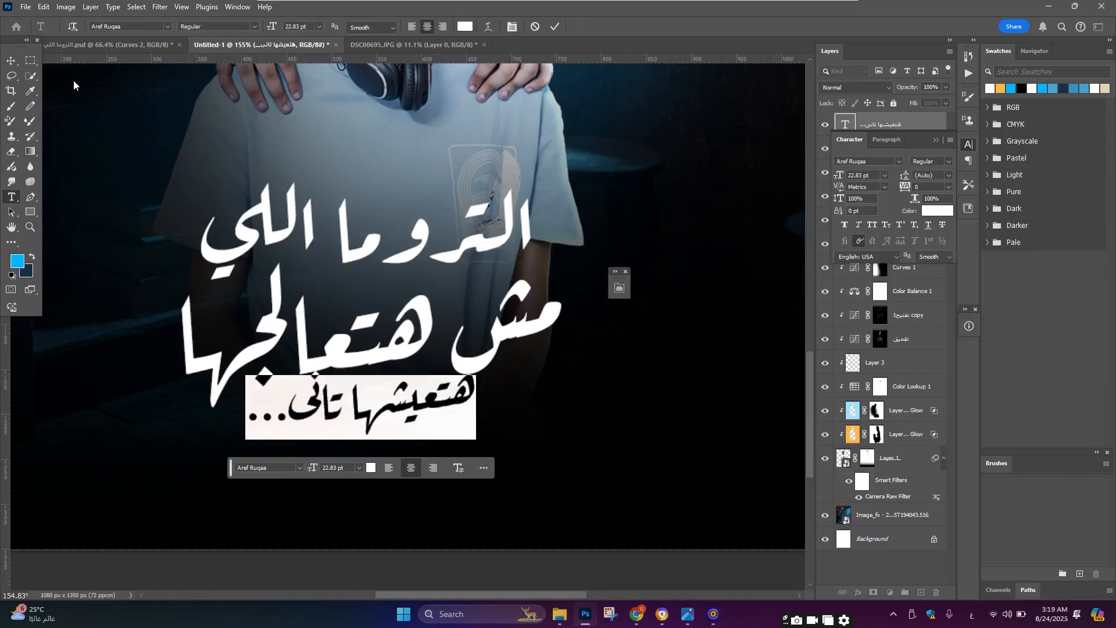
pyautogui.click(11, 61)
# Step: Centre the third title line horizontally on the canvas and scale it up to about 142%
pyautogui.scroll(-4, 434, 419)
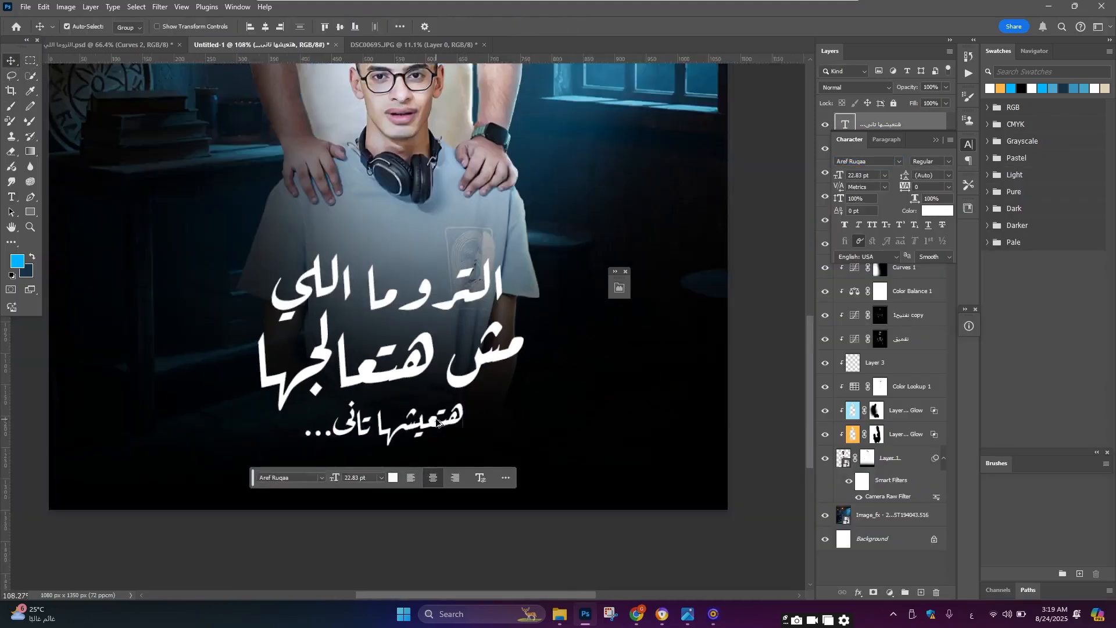
pyautogui.click(265, 27)
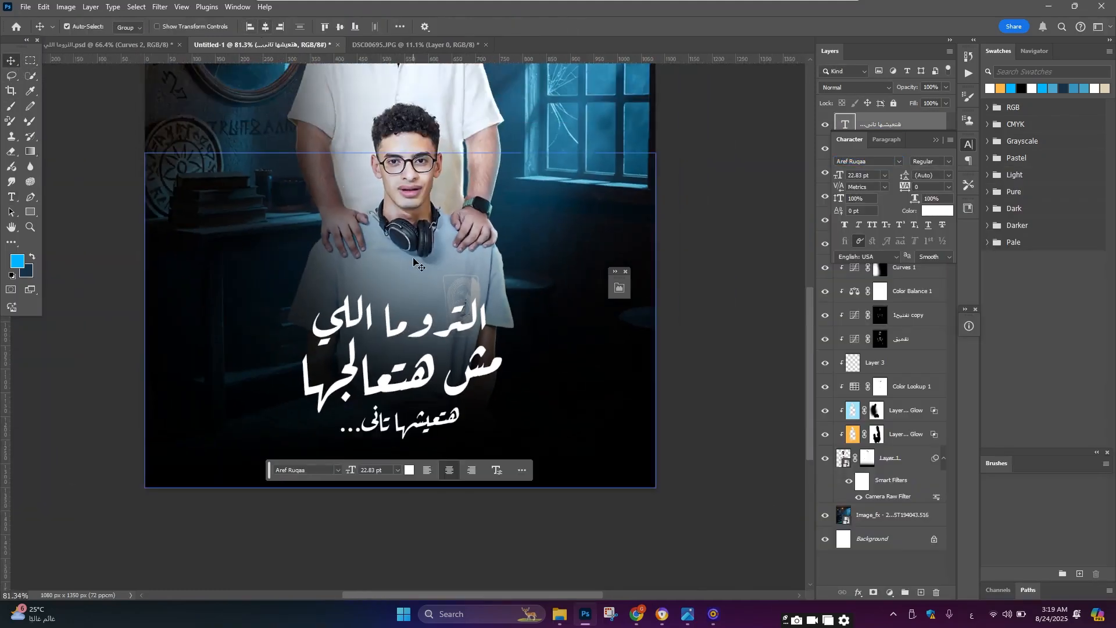
pyautogui.hotkey('ctrl', 't')
pyautogui.moveTo(460, 423); pyautogui.dragTo(486, 423)
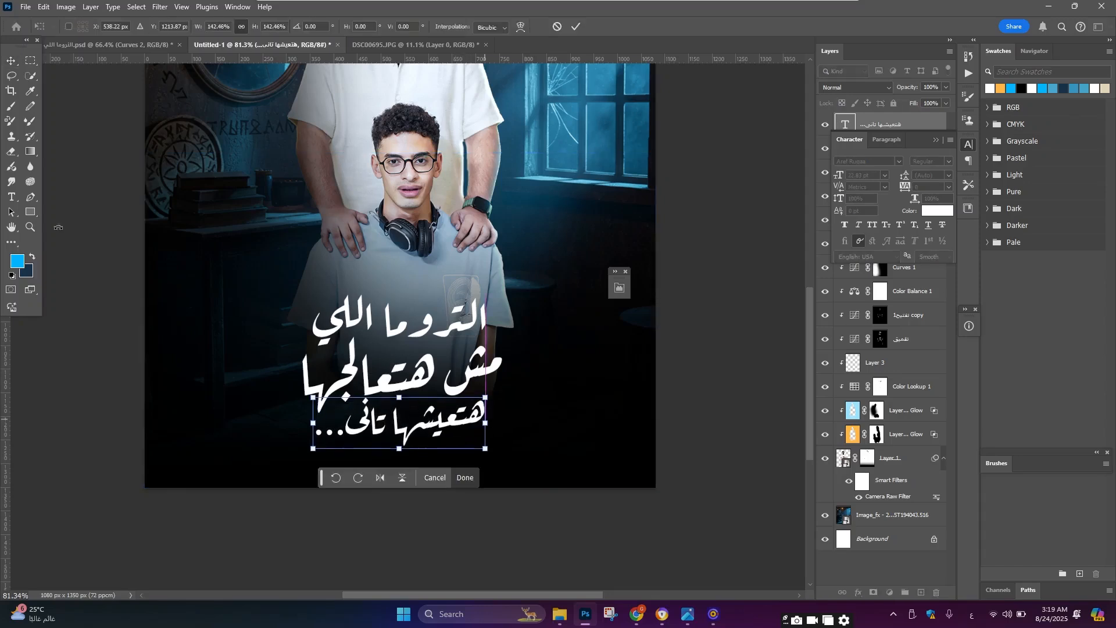
pyautogui.click(11, 61)
# Step: Select all three title layers, scale them together to about 95% and move the block up slightly
pyautogui.click(936, 140)
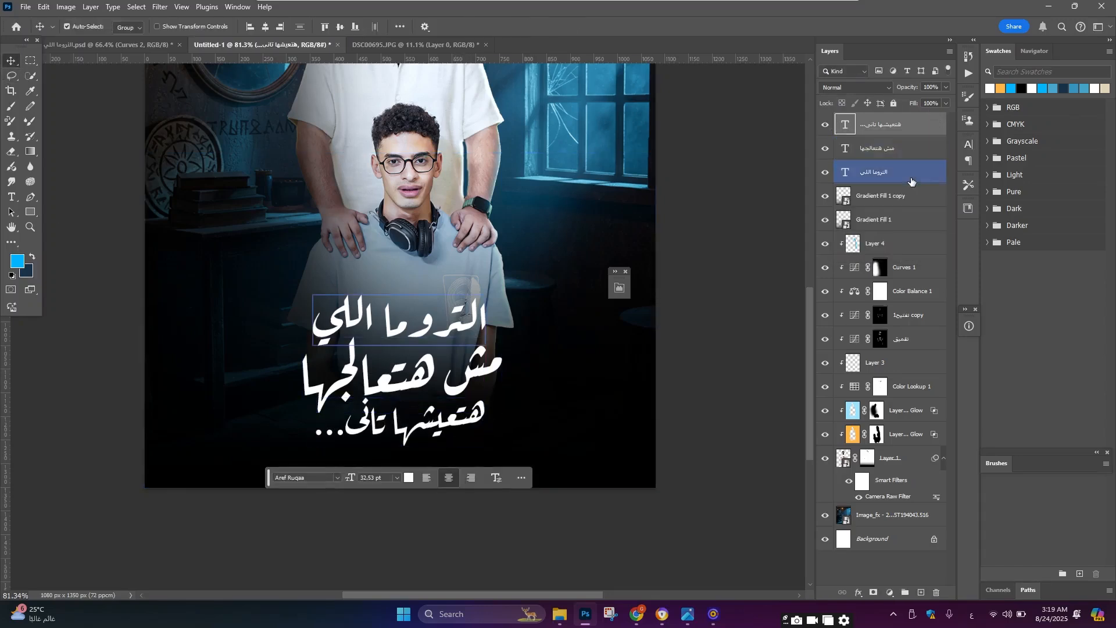
pyautogui.keyDown('shift'); pyautogui.click(918, 174); pyautogui.keyUp('shift')
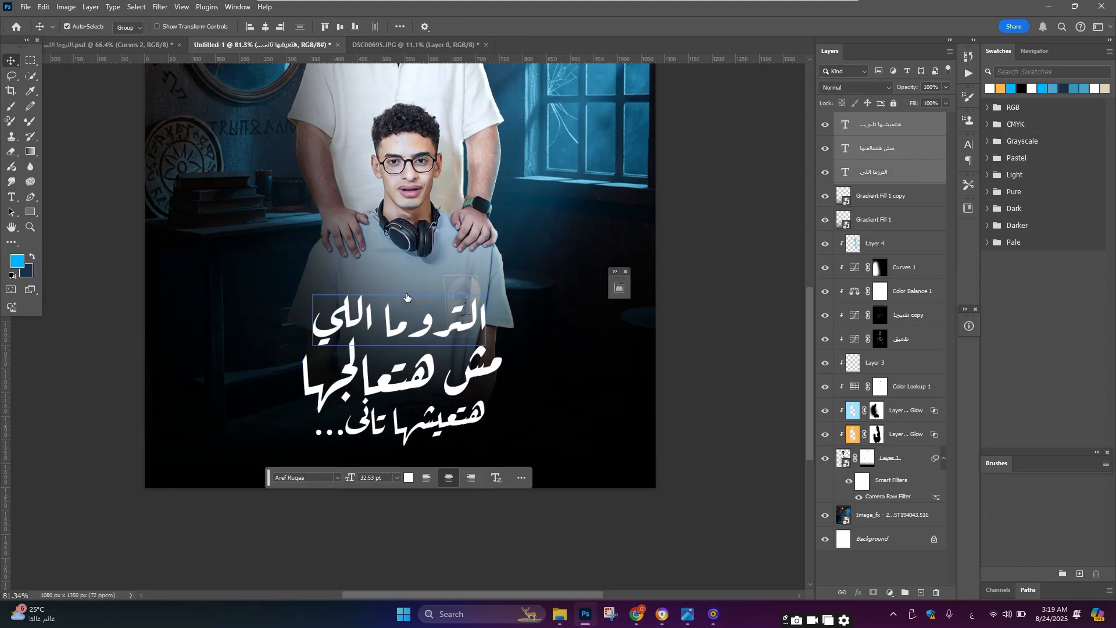
pyautogui.hotkey('ctrl', 't')
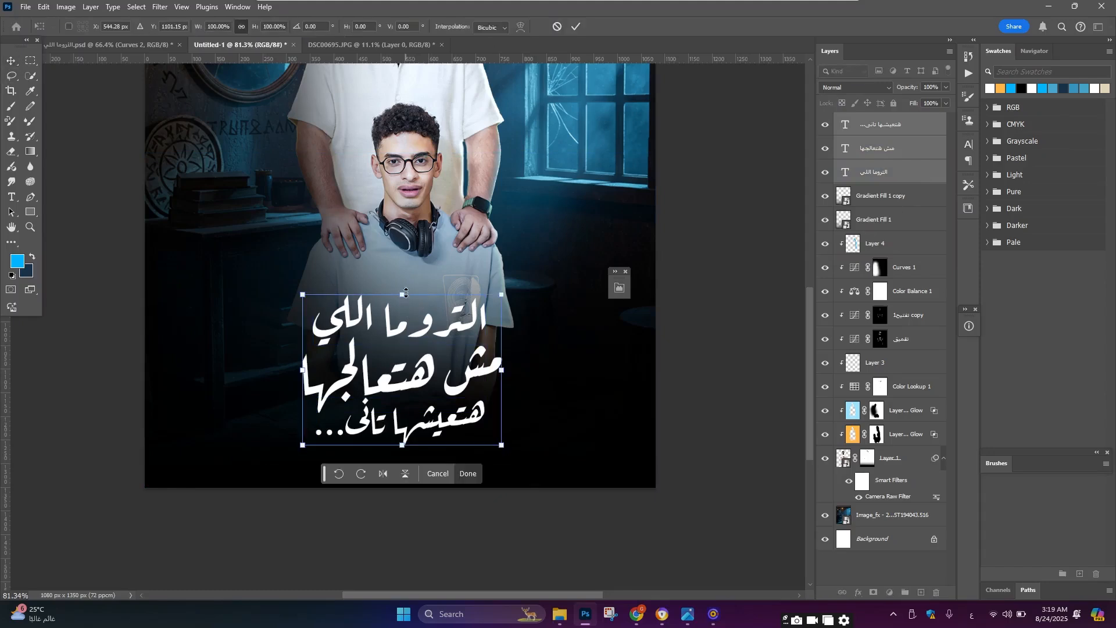
pyautogui.moveTo(401, 294); pyautogui.dragTo(402, 314)
pyautogui.moveTo(427, 375); pyautogui.dragTo(422, 342)
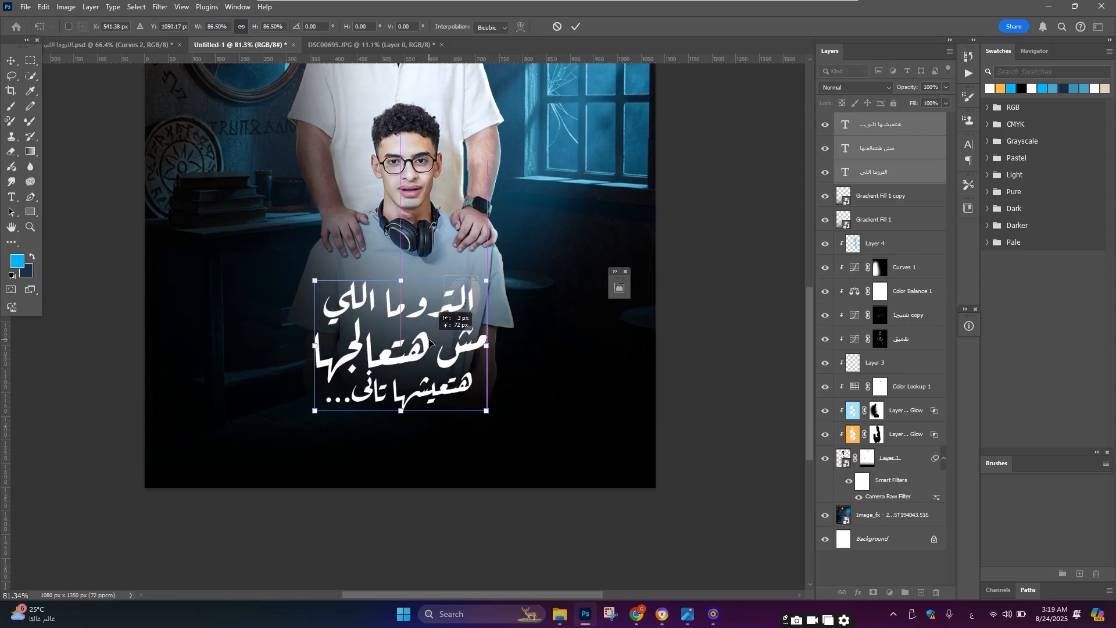
pyautogui.moveTo(487, 280); pyautogui.dragTo(502, 268)
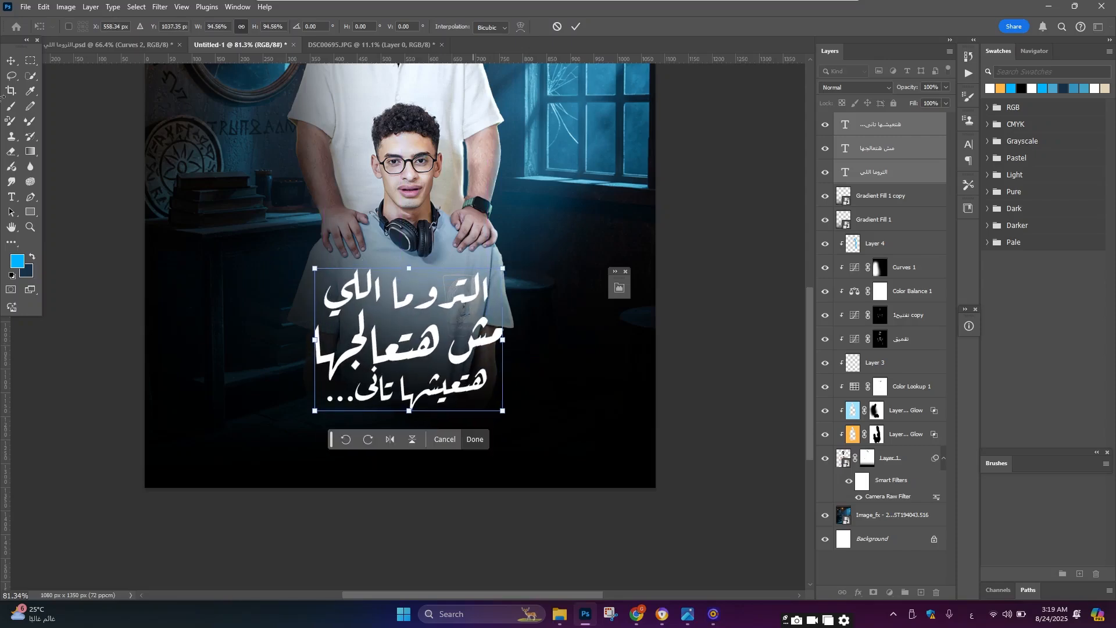
pyautogui.click(11, 60)
# Step: Zoom in and out around the poster to inspect the restyled title against the figures
pyautogui.scroll(-9, 408, 283)
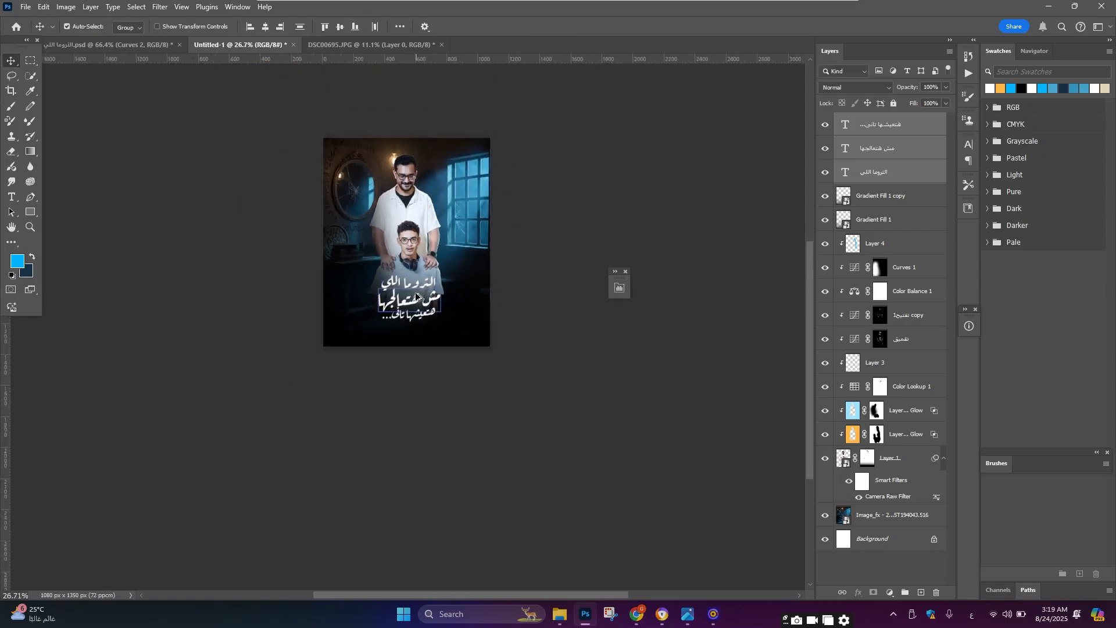
pyautogui.scroll(6, 415, 292)
pyautogui.scroll(5, 402, 279)
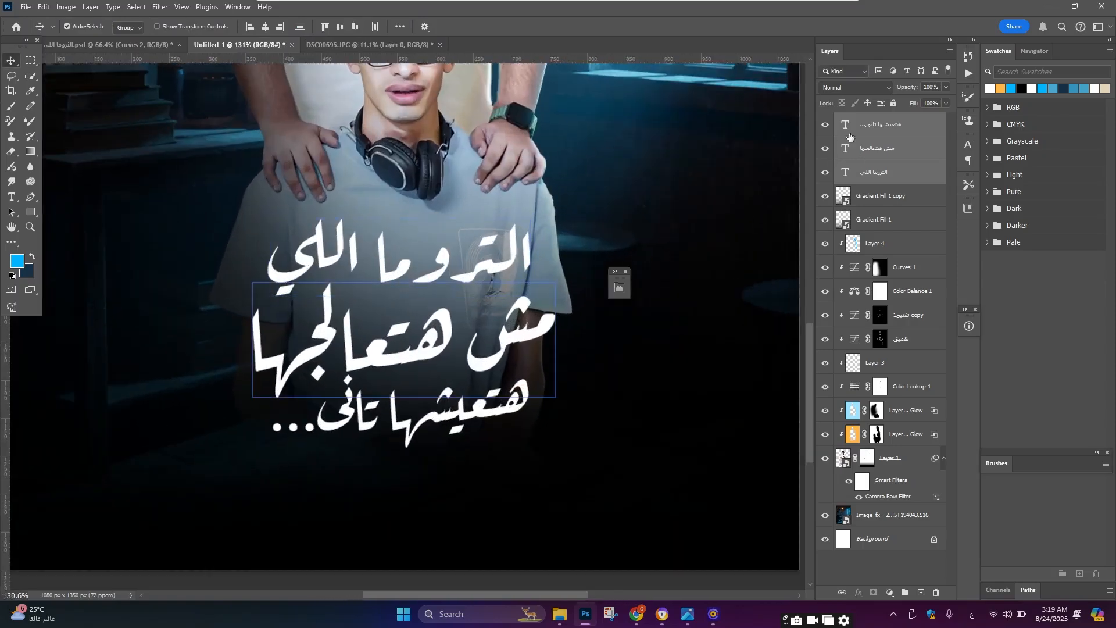
pyautogui.click(410, 280)
pyautogui.scroll(-2, 451, 280)
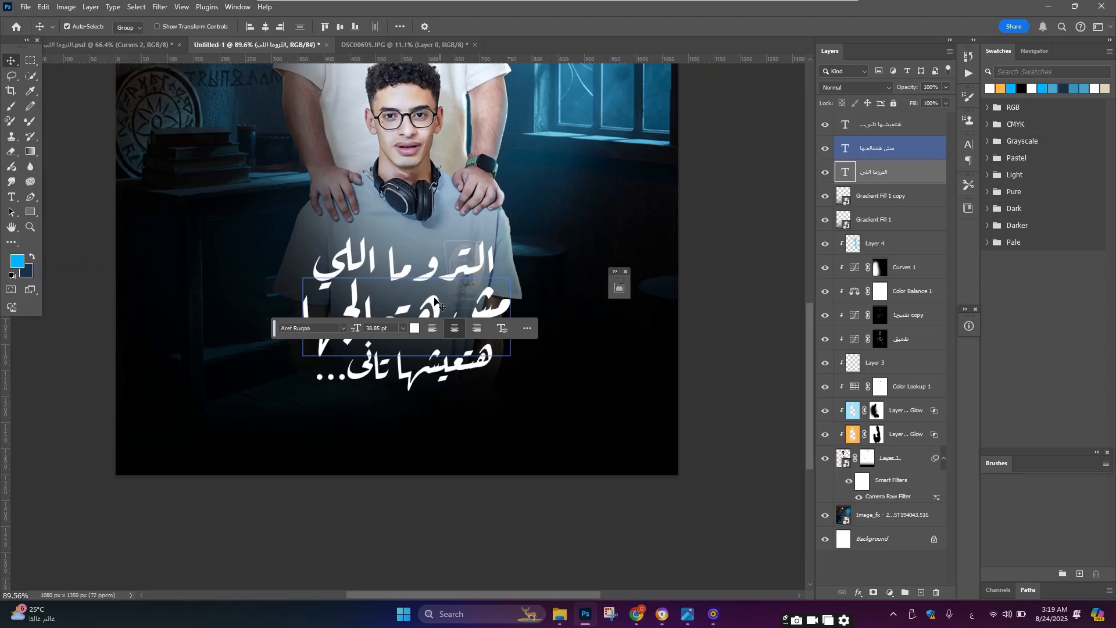
pyautogui.scroll(-1, 437, 301)
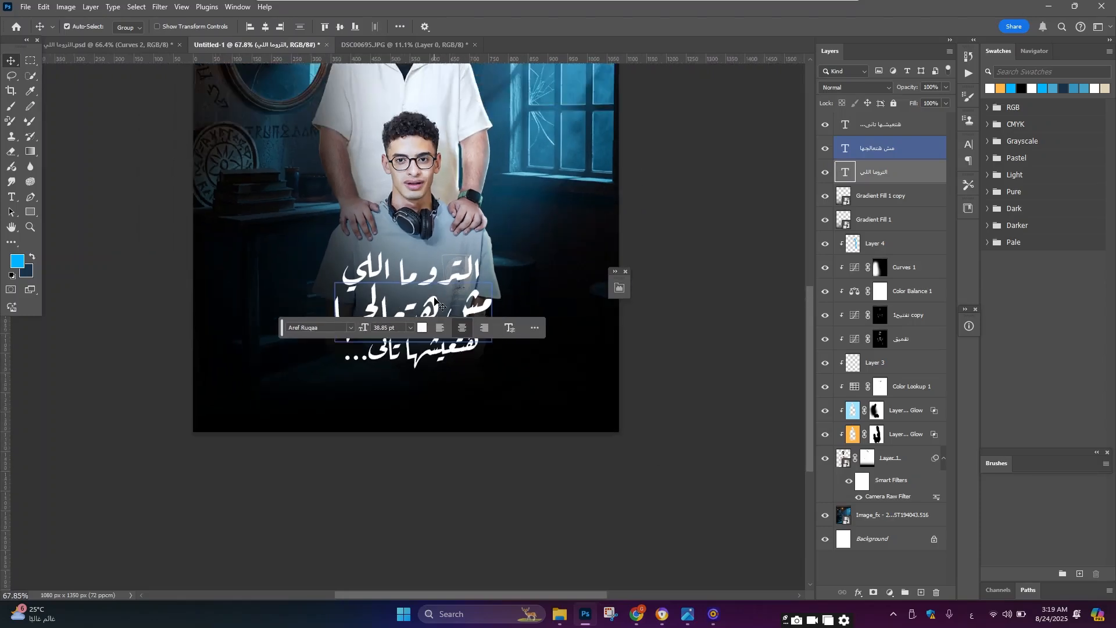
pyautogui.scroll(-2, 435, 301)
pyautogui.scroll(3, 437, 261)
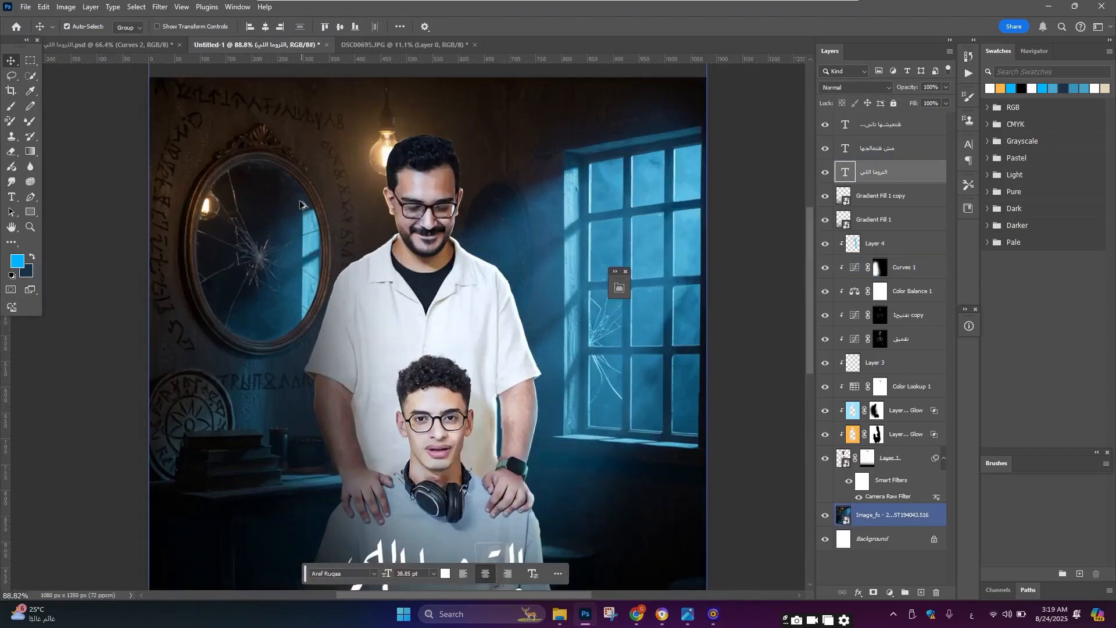
pyautogui.scroll(-1, 468, 247)
pyautogui.scroll(2, 467, 247)
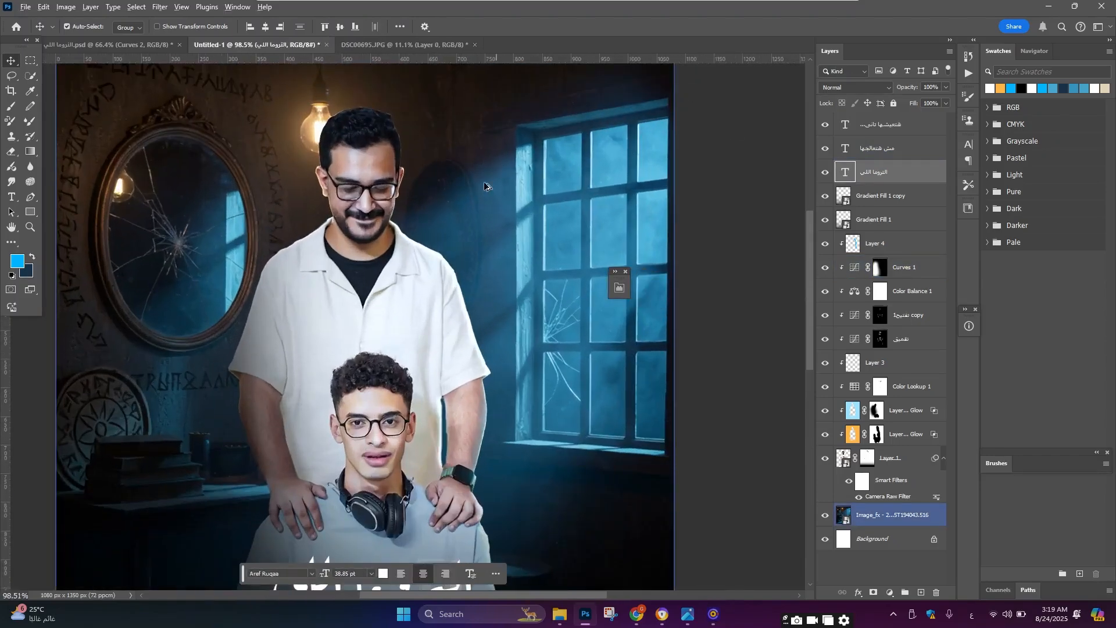
pyautogui.scroll(-1, 488, 204)
pyautogui.scroll(2, 499, 249)
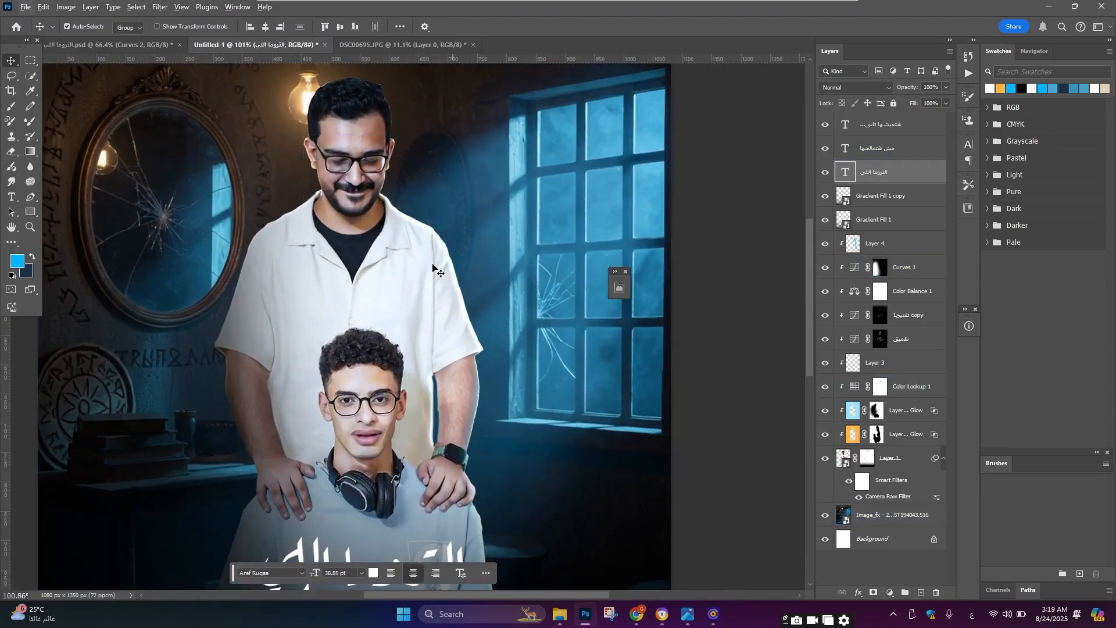
pyautogui.scroll(-1, 442, 290)
pyautogui.scroll(2, 475, 452)
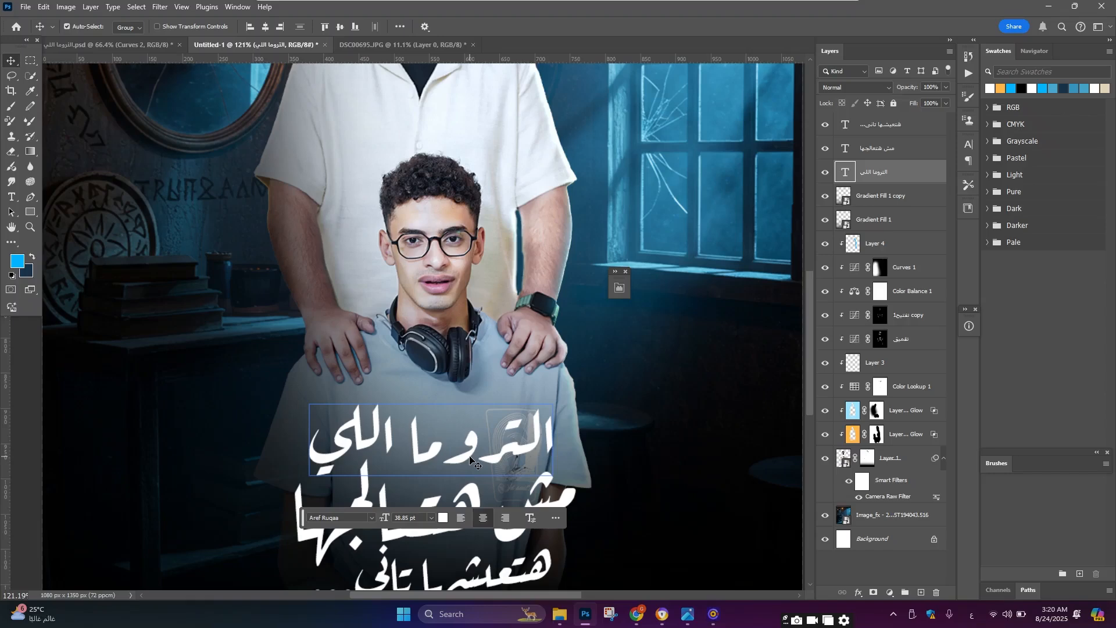
# Step: Recolour the second title line a light blue, #3dbef1
pyautogui.click(467, 465)
pyautogui.scroll(-2, 467, 455)
pyautogui.scroll(-2, 465, 444)
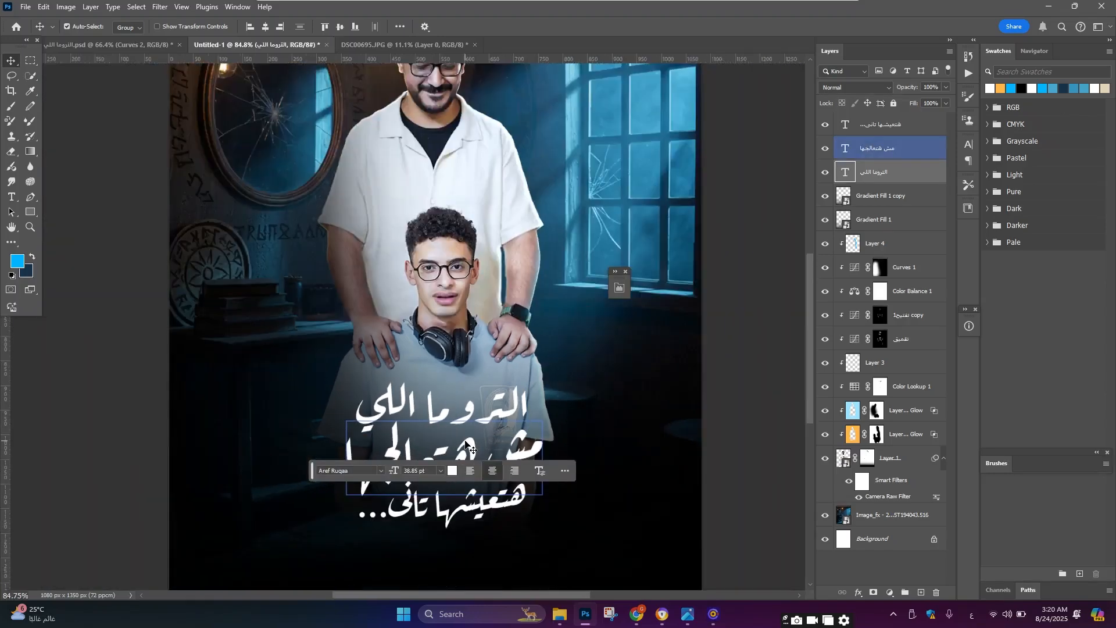
pyautogui.scroll(1, 465, 444)
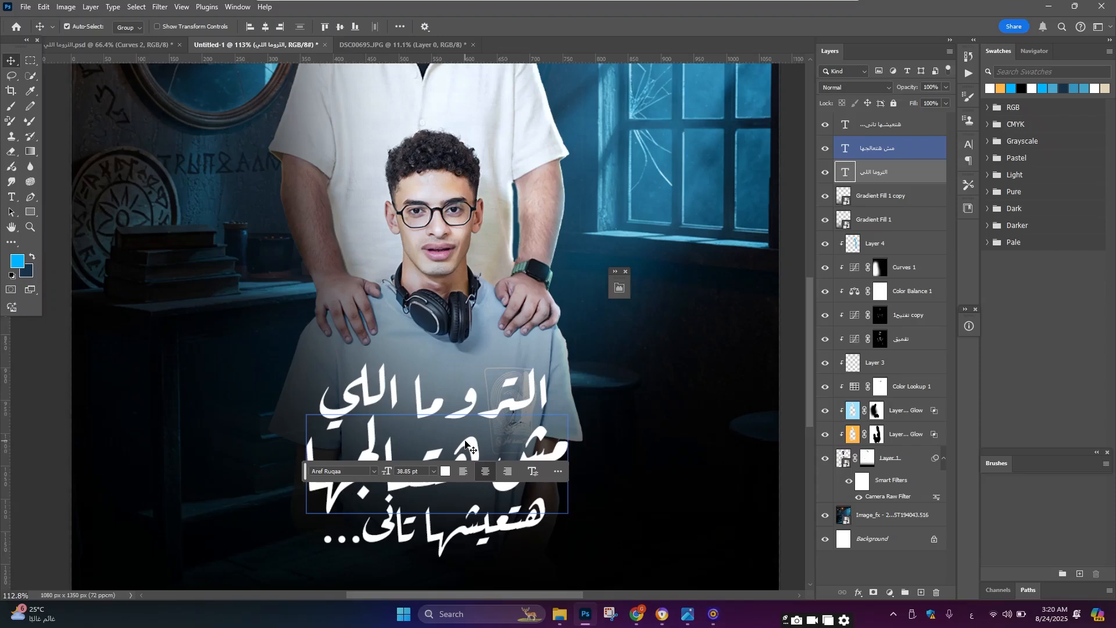
pyautogui.doubleClick(465, 444)
pyautogui.scroll(-4, 411, 440)
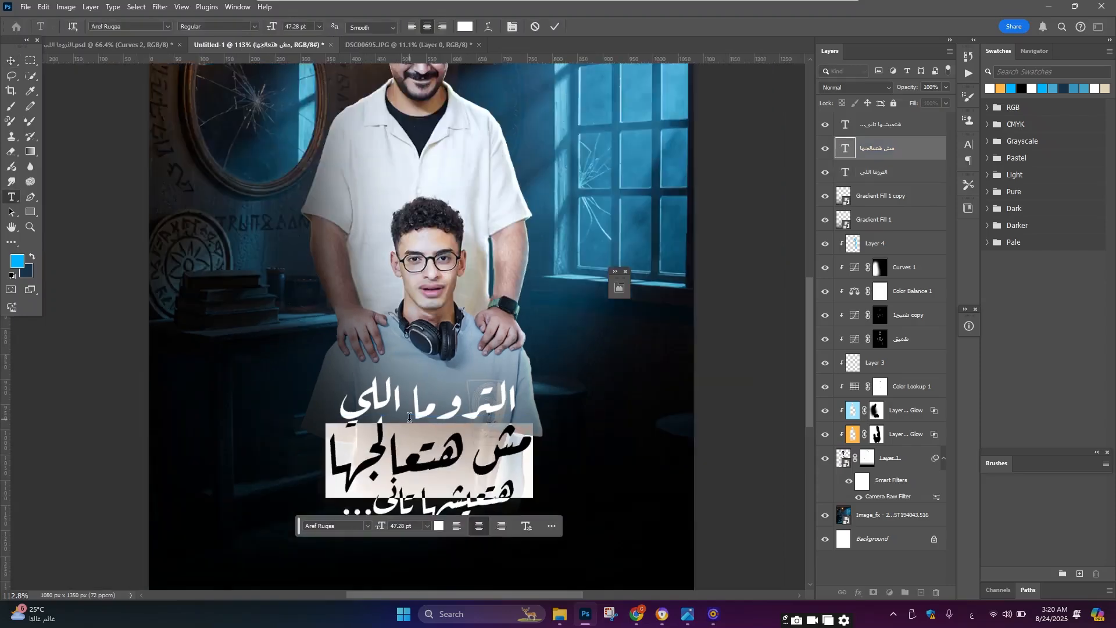
pyautogui.click(463, 28)
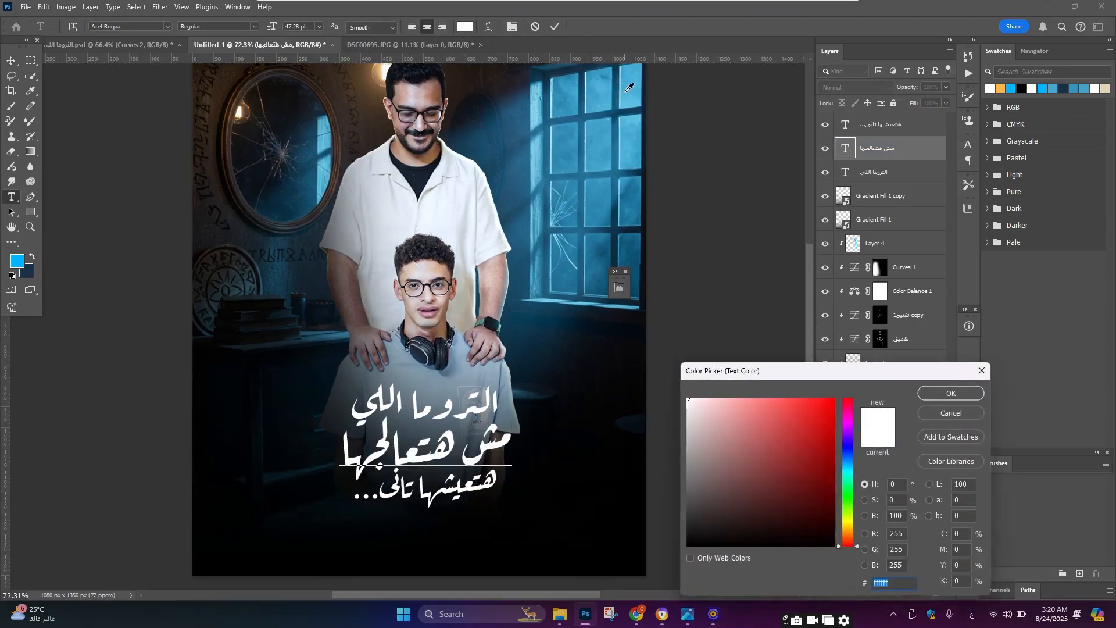
pyautogui.click(629, 88)
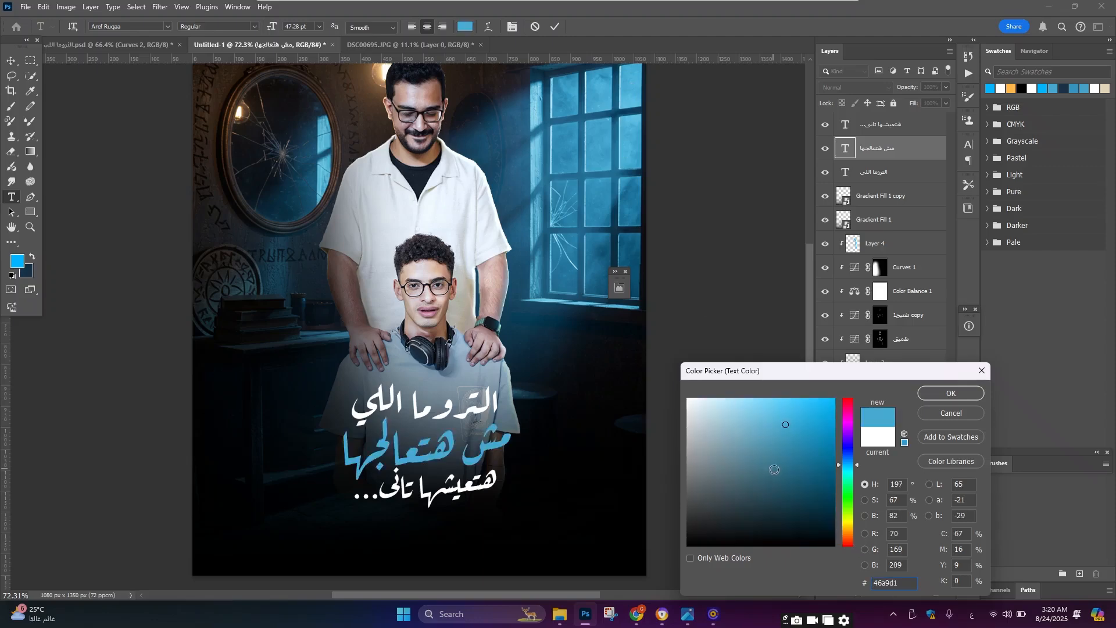
pyautogui.moveTo(784, 441); pyautogui.dragTo(797, 406)
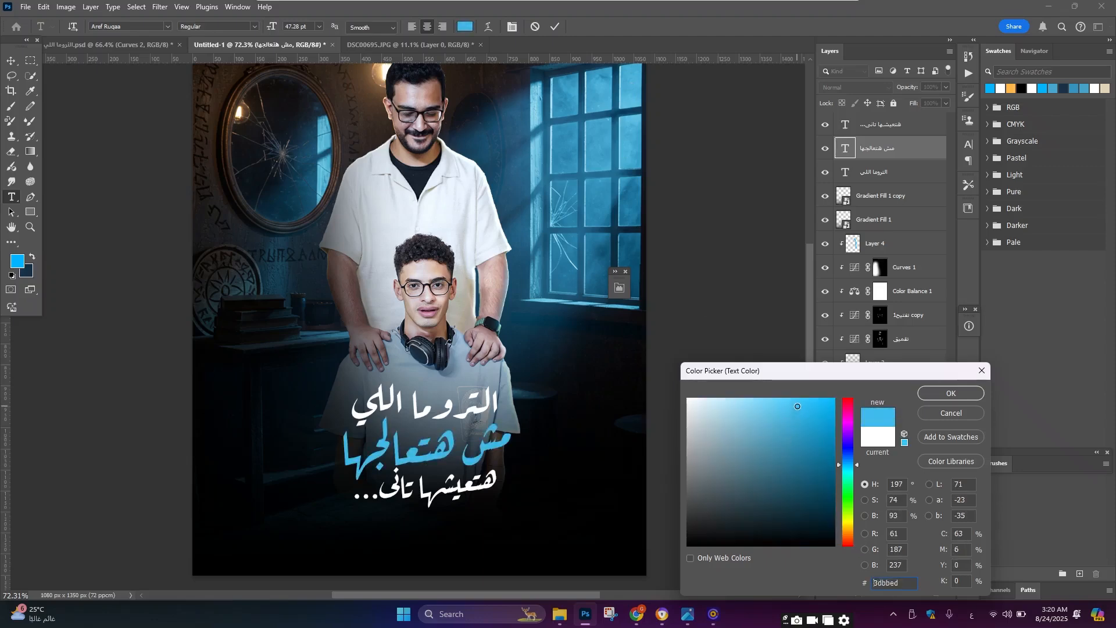
pyautogui.click(932, 395)
# Step: Select all three title layers and move the title block up slightly
pyautogui.click(12, 60)
pyautogui.scroll(-3, 445, 428)
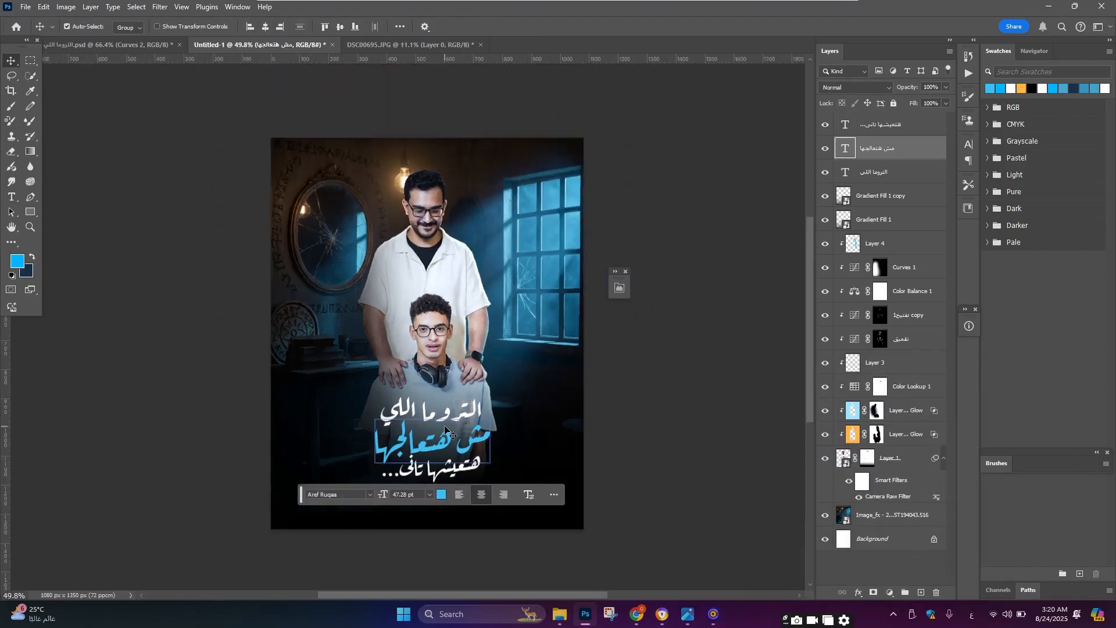
pyautogui.scroll(4, 445, 429)
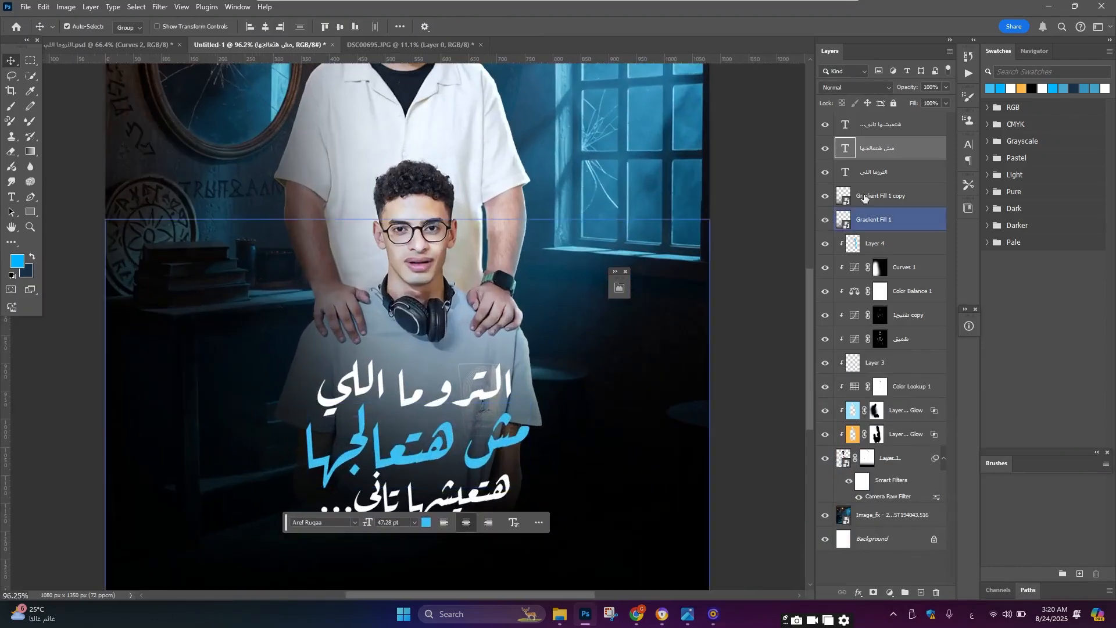
pyautogui.click(906, 172)
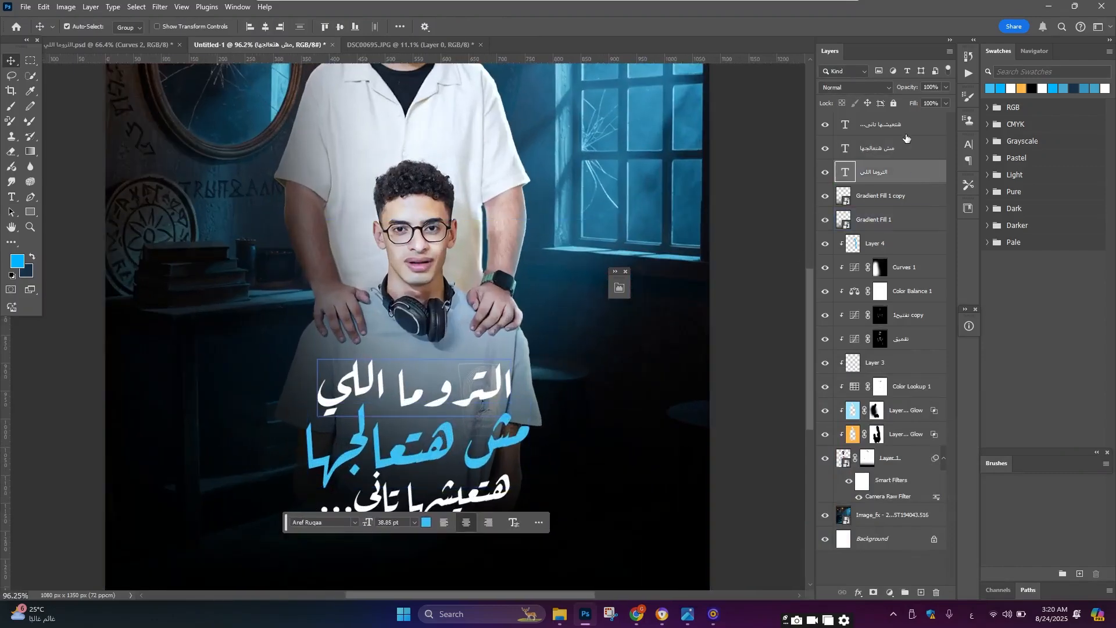
pyautogui.keyDown('shift'); pyautogui.click(906, 124); pyautogui.keyUp('shift')
pyautogui.hotkey('ctrl', 't')
pyautogui.moveTo(418, 348); pyautogui.dragTo(419, 342)
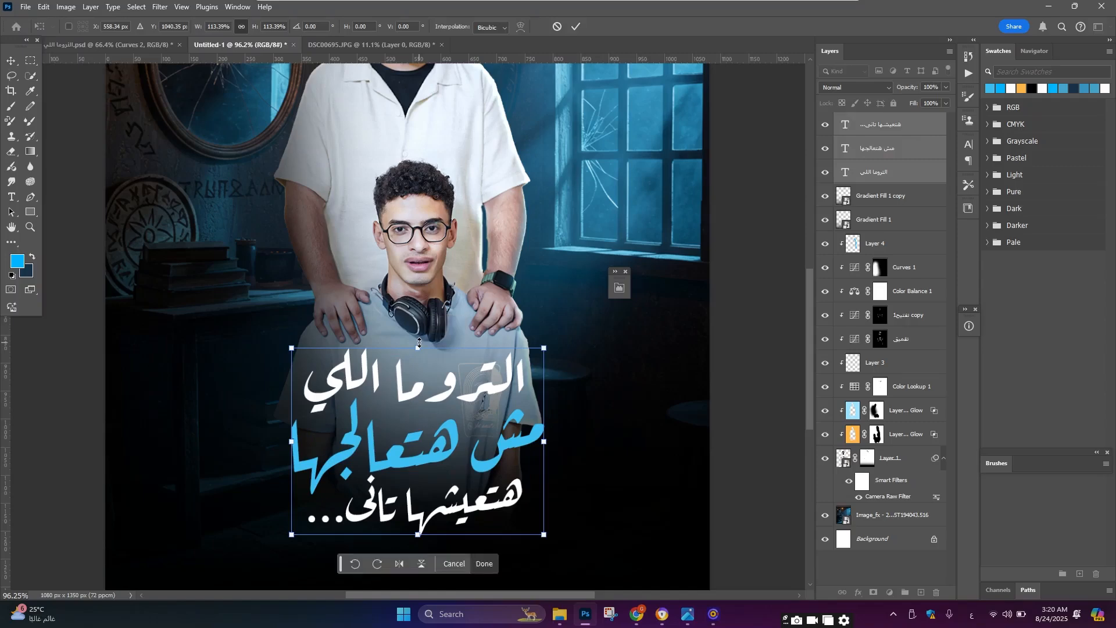
pyautogui.press('Return')
# Step: Add a layer mask to the first title line and pick the Abstract Smoke 24 brush
pyautogui.scroll(-7, 437, 347)
pyautogui.scroll(9, 433, 367)
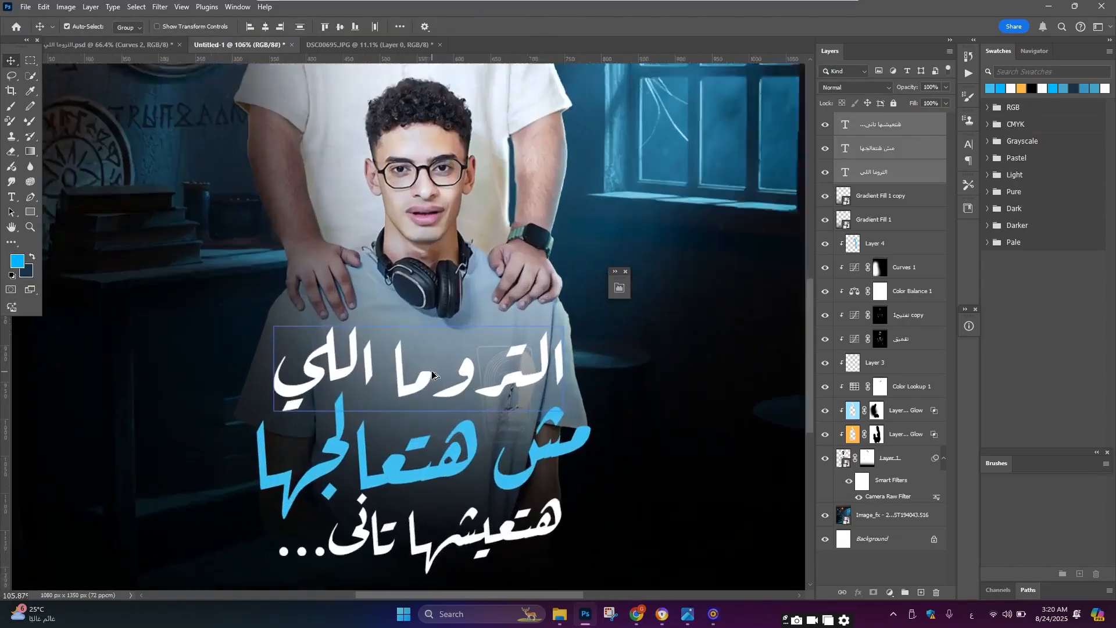
pyautogui.scroll(-3, 433, 375)
pyautogui.click(474, 362)
pyautogui.scroll(5, 474, 360)
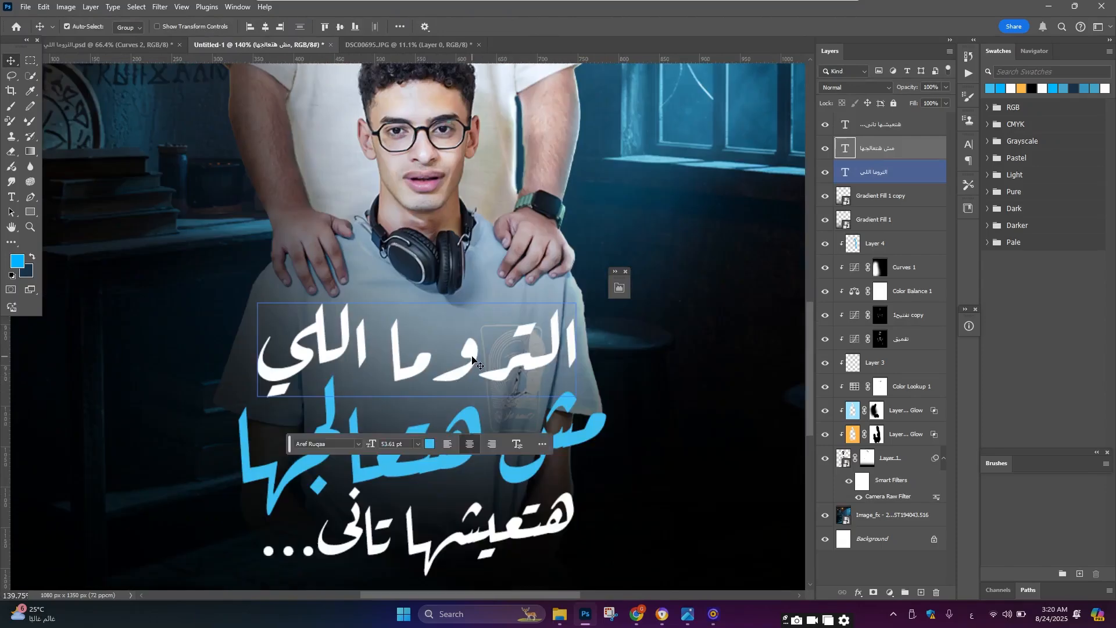
pyautogui.click(473, 358)
pyautogui.click(870, 593)
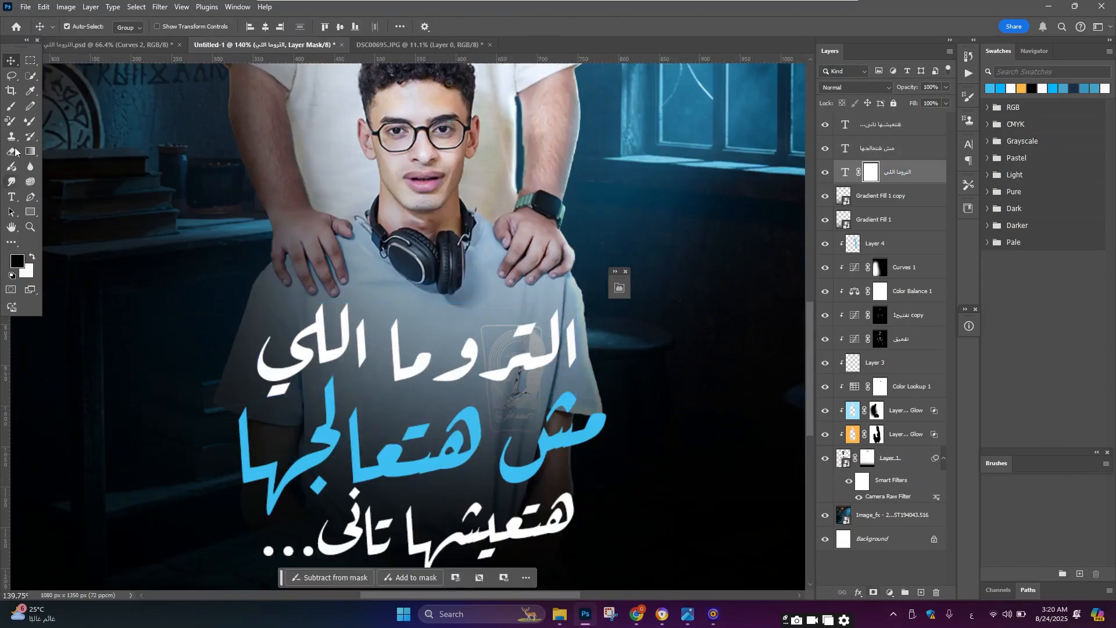
pyautogui.click(10, 106)
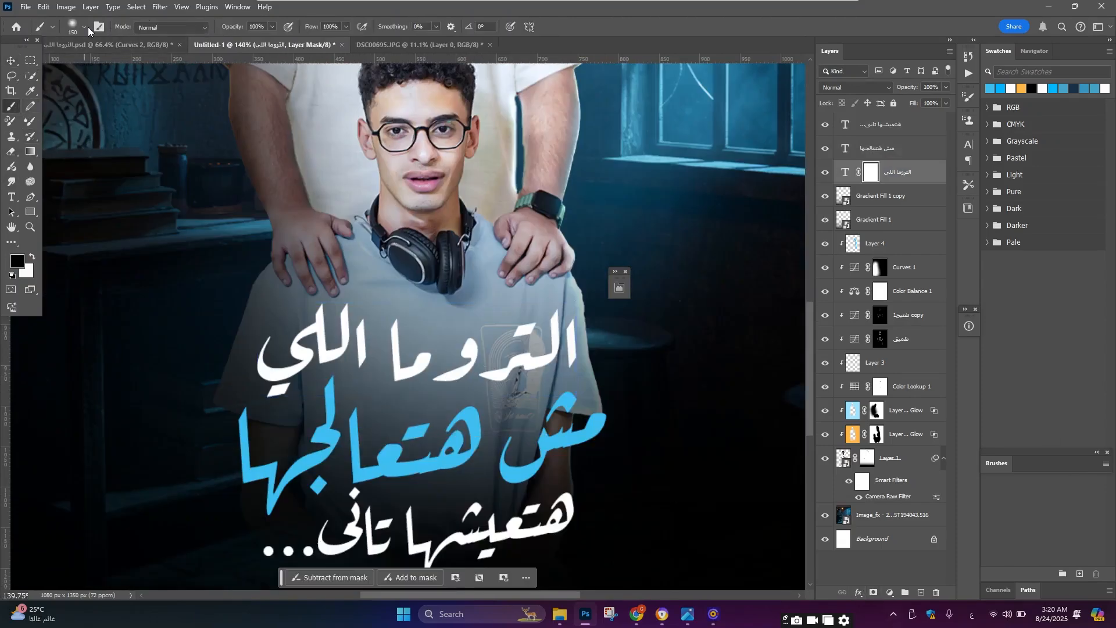
pyautogui.click(85, 26)
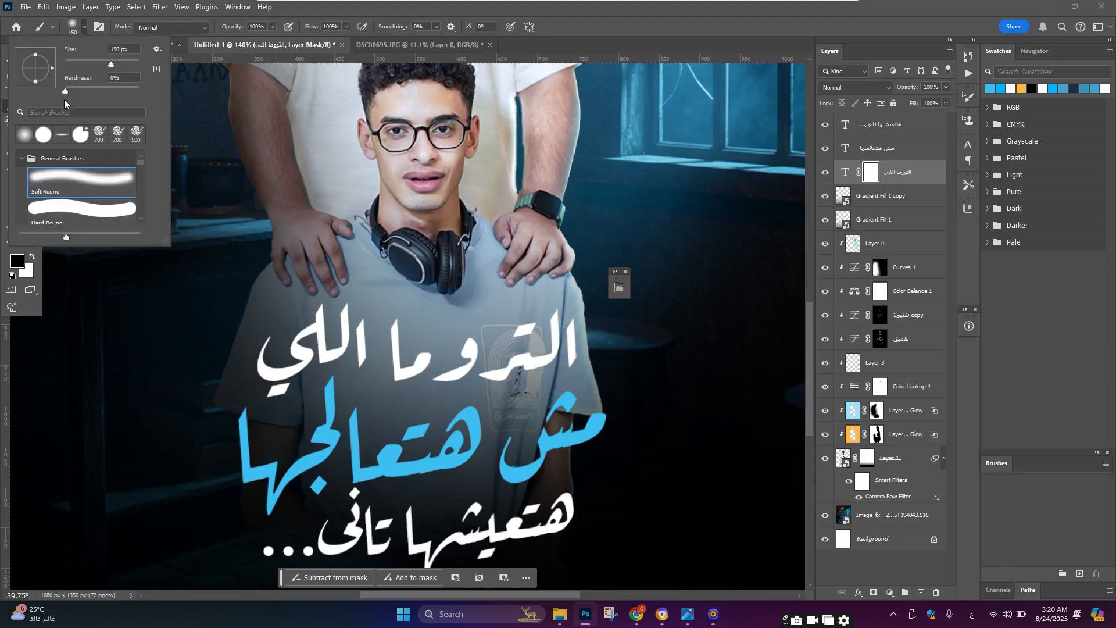
pyautogui.scroll(-10, 60, 179)
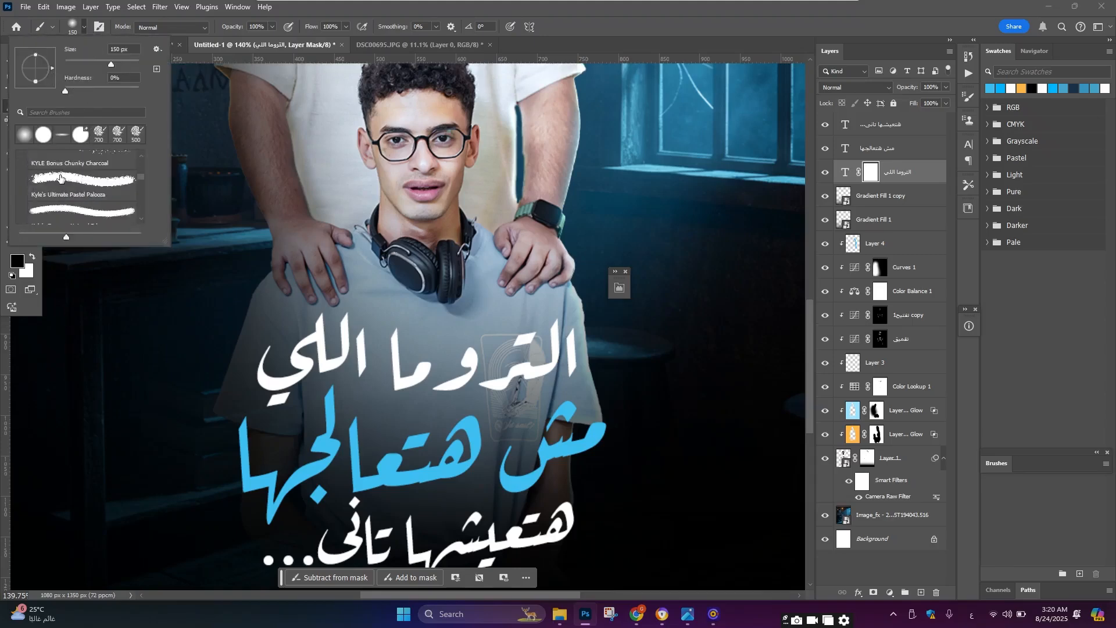
pyautogui.scroll(-15, 61, 180)
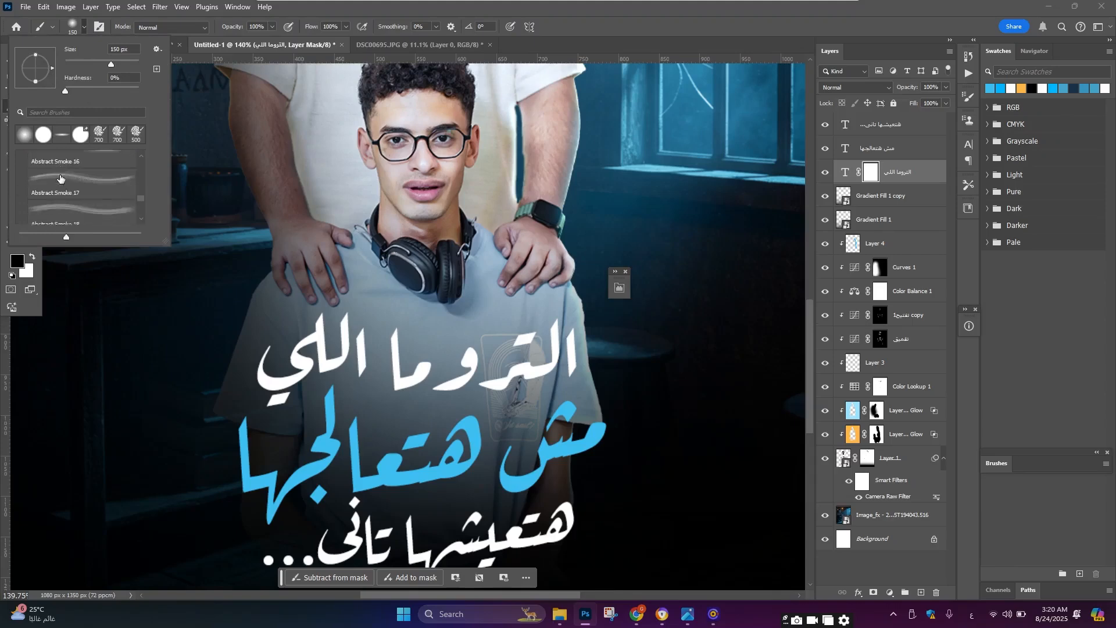
pyautogui.scroll(-10, 65, 181)
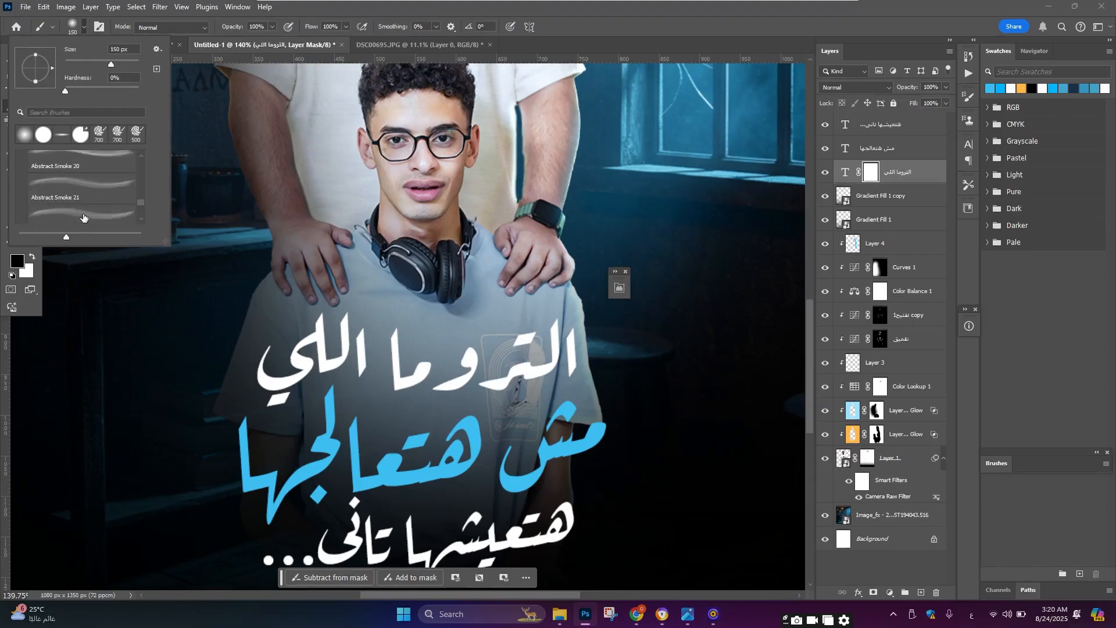
pyautogui.scroll(2, 83, 217)
pyautogui.click(89, 185)
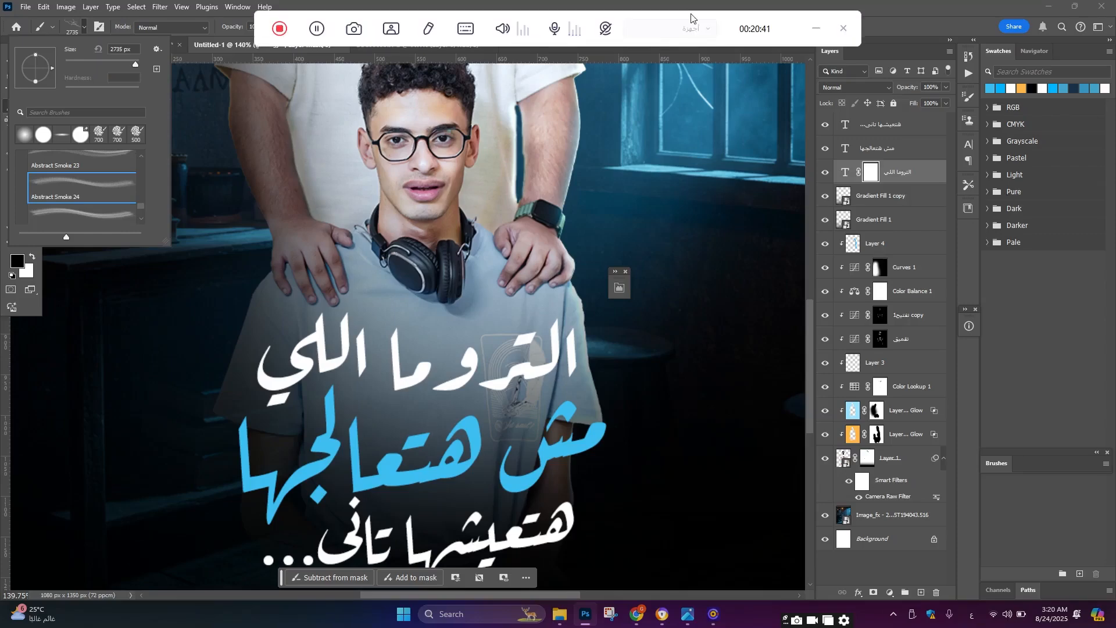
# Step: Set the brush size to about 500 px and stamp black smoke texture onto the first line's mask
pyautogui.click(884, 18)
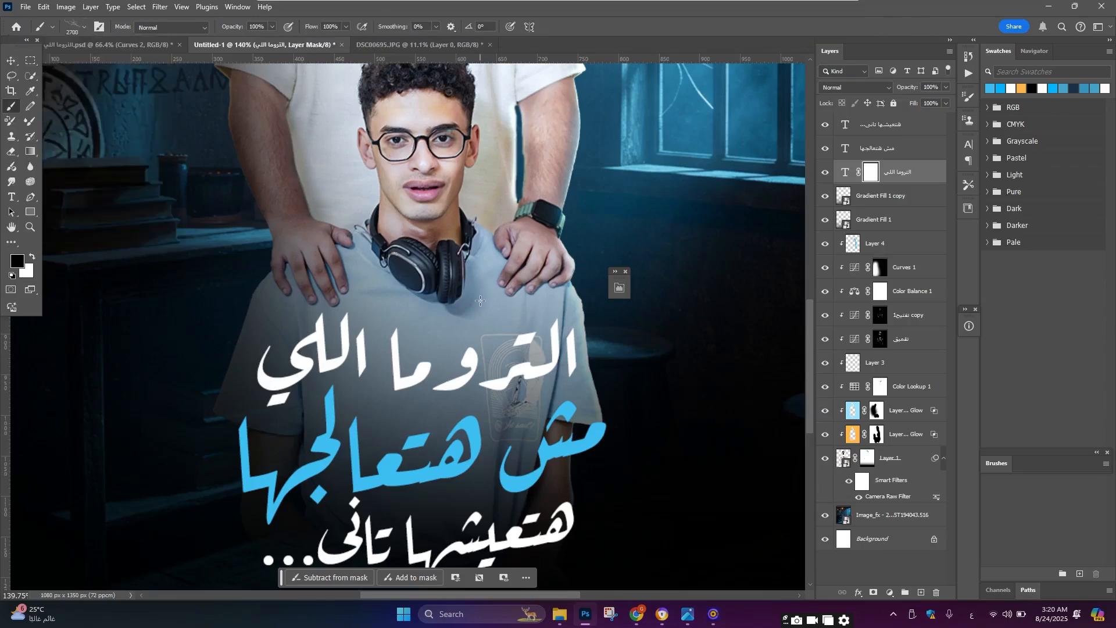
pyautogui.press('[')
pyautogui.press('[')
pyautogui.press('[')
pyautogui.press('[')
pyautogui.press('[')
pyautogui.press('[')
pyautogui.press('[')
pyautogui.press('[')
pyautogui.press('[')
pyautogui.press('[')
pyautogui.press('[')
pyautogui.press('[')
pyautogui.press('[')
pyautogui.press('[')
pyautogui.press('[')
pyautogui.press('[')
pyautogui.press('[')
pyautogui.press('[')
pyautogui.press('[')
pyautogui.press('[')
pyautogui.press(']')
pyautogui.press(']')
pyautogui.press(']')
pyautogui.press(']')
pyautogui.press(']')
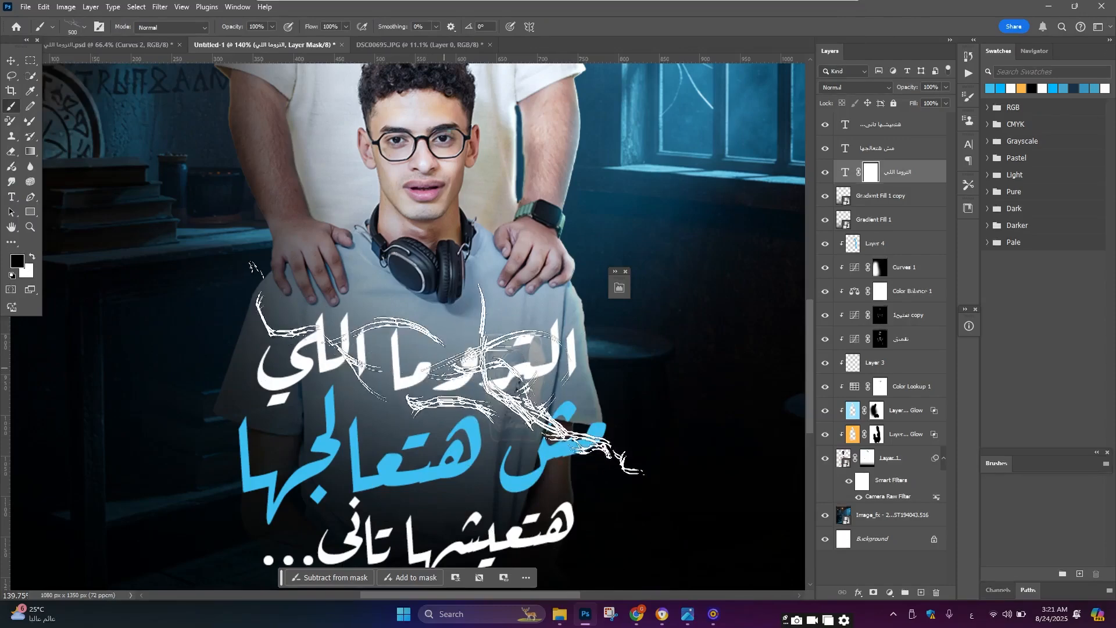
pyautogui.scroll(3, 390, 393)
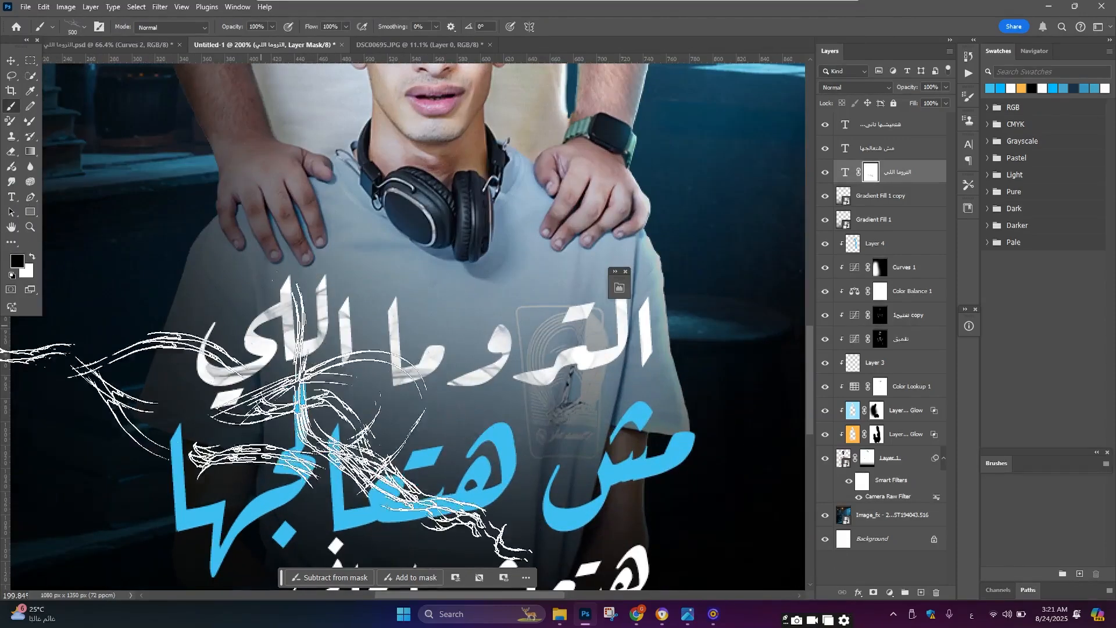
pyautogui.click(264, 405)
pyautogui.scroll(-4, 468, 364)
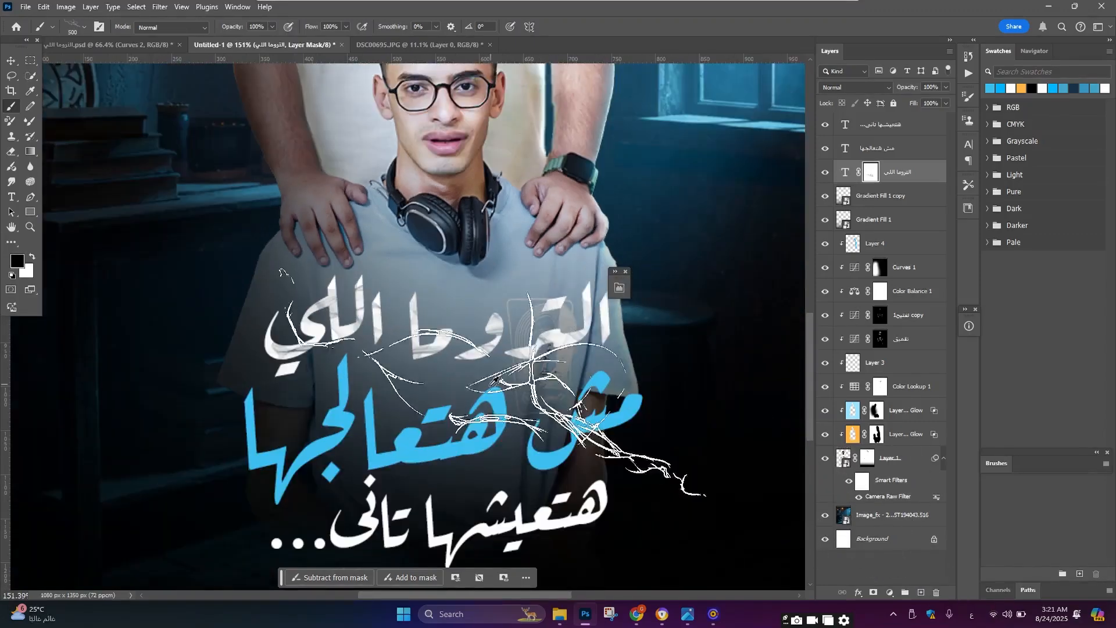
pyautogui.scroll(3, 470, 372)
pyautogui.scroll(-2, 423, 338)
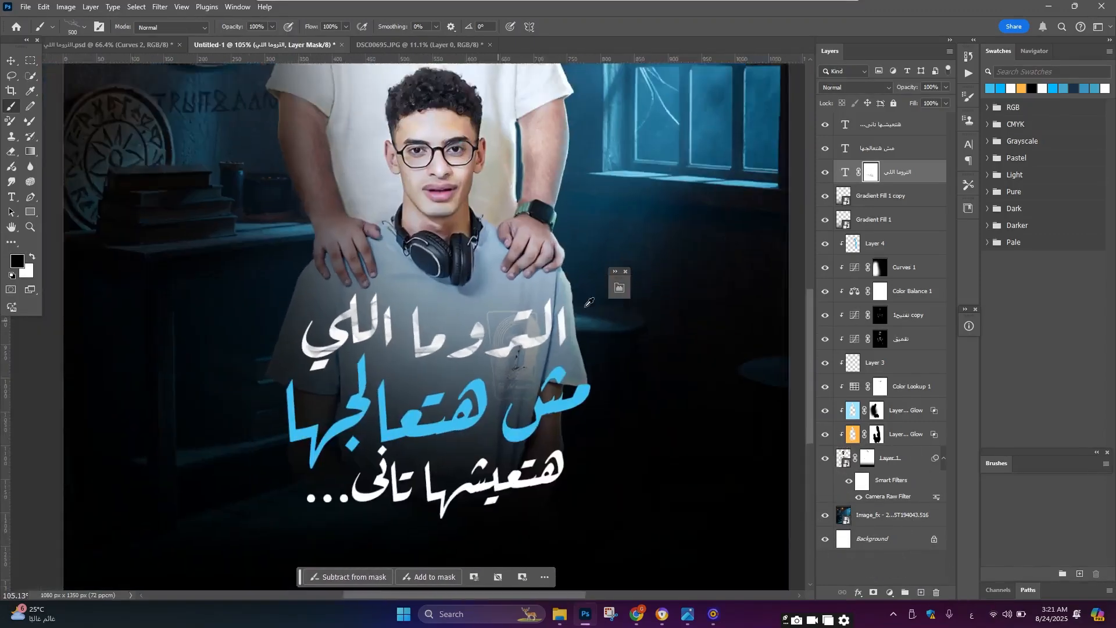
# Step: Add a layer mask to the second title line and stamp it with the smoke brush
pyautogui.click(889, 148)
pyautogui.click(873, 591)
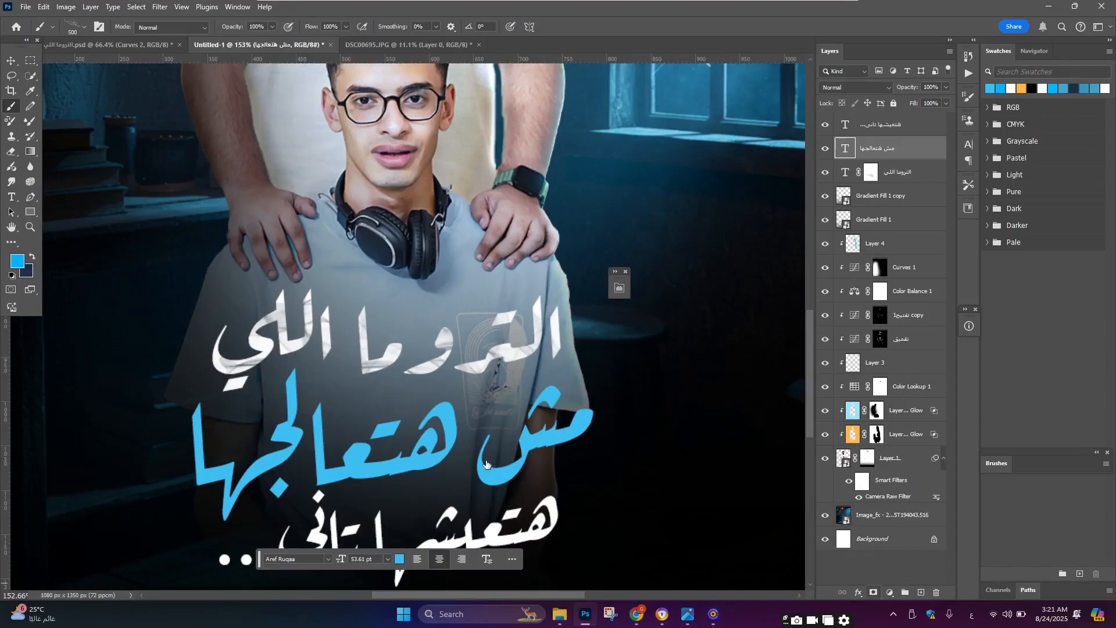
pyautogui.scroll(-1, 581, 433)
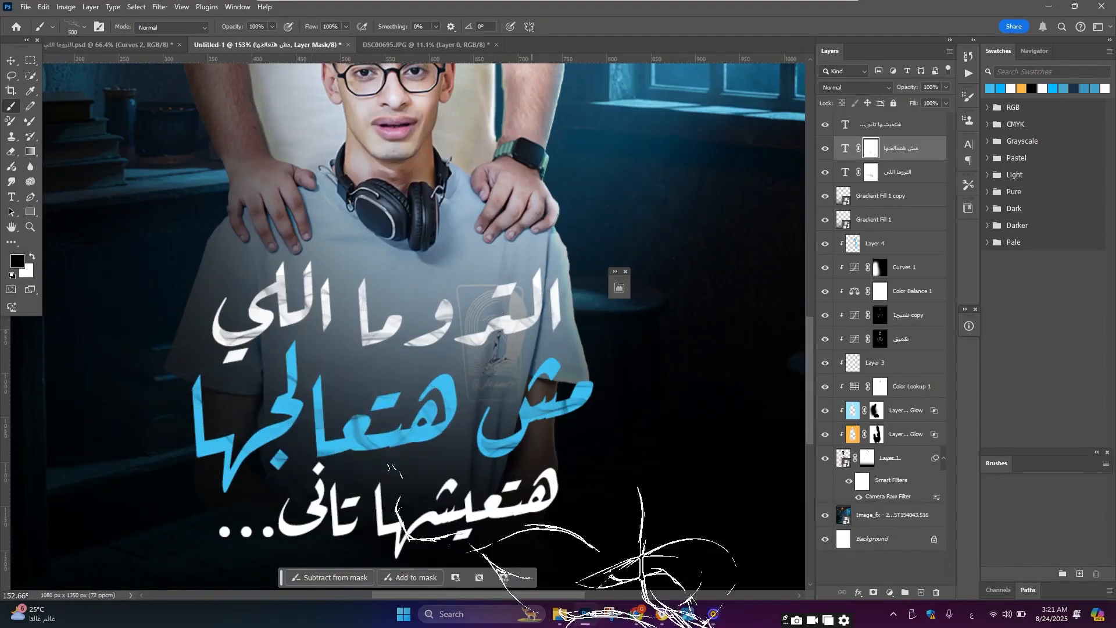
pyautogui.scroll(-9, 430, 203)
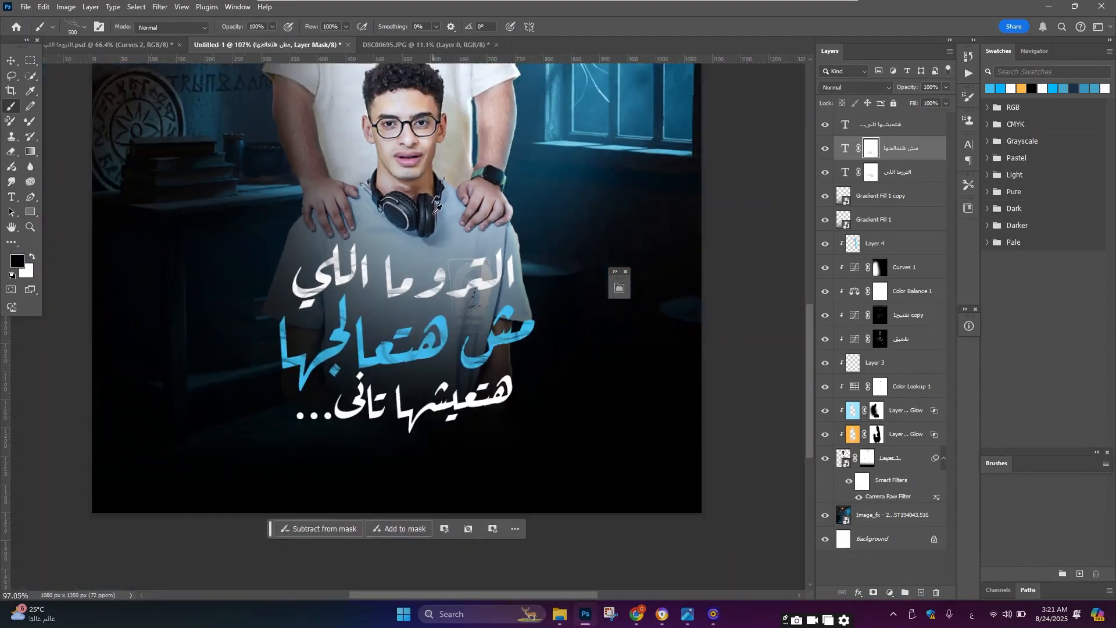
pyautogui.scroll(10, 429, 312)
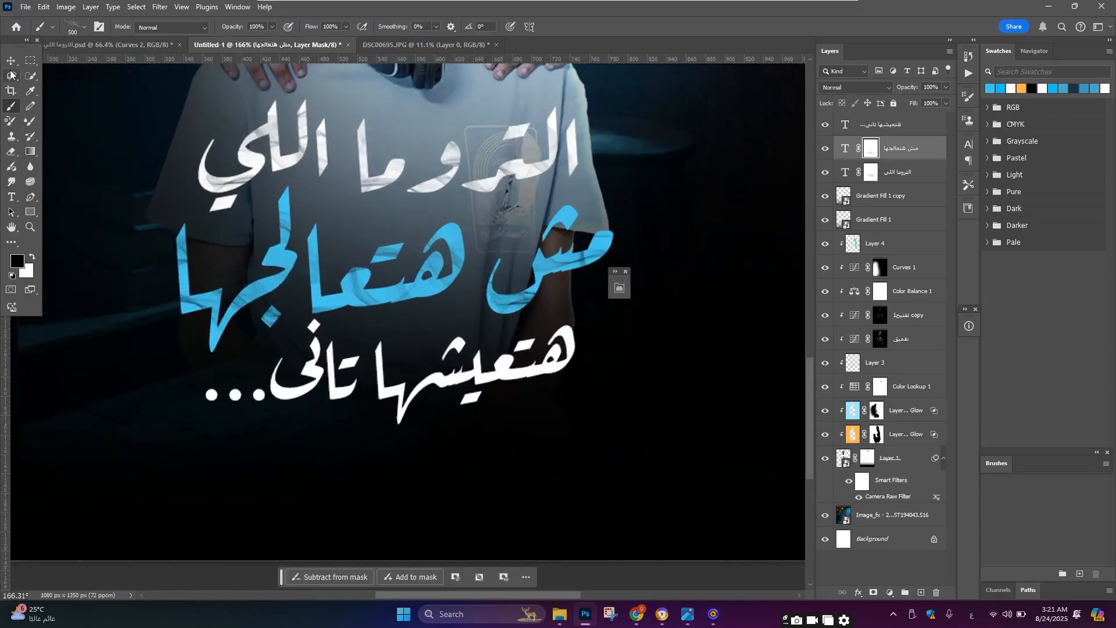
# Step: Add a layer mask to the third title line, reset to default colours and stamp it with the smoke brush
pyautogui.press('v')
pyautogui.click(894, 129)
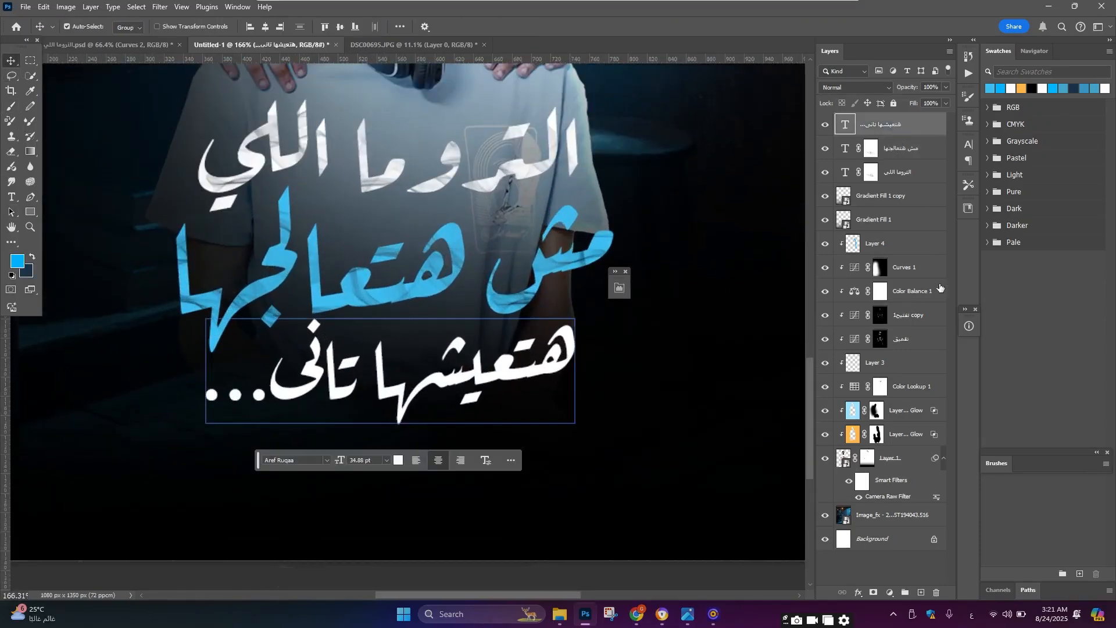
pyautogui.click(871, 593)
pyautogui.press('d')
pyautogui.press('b')
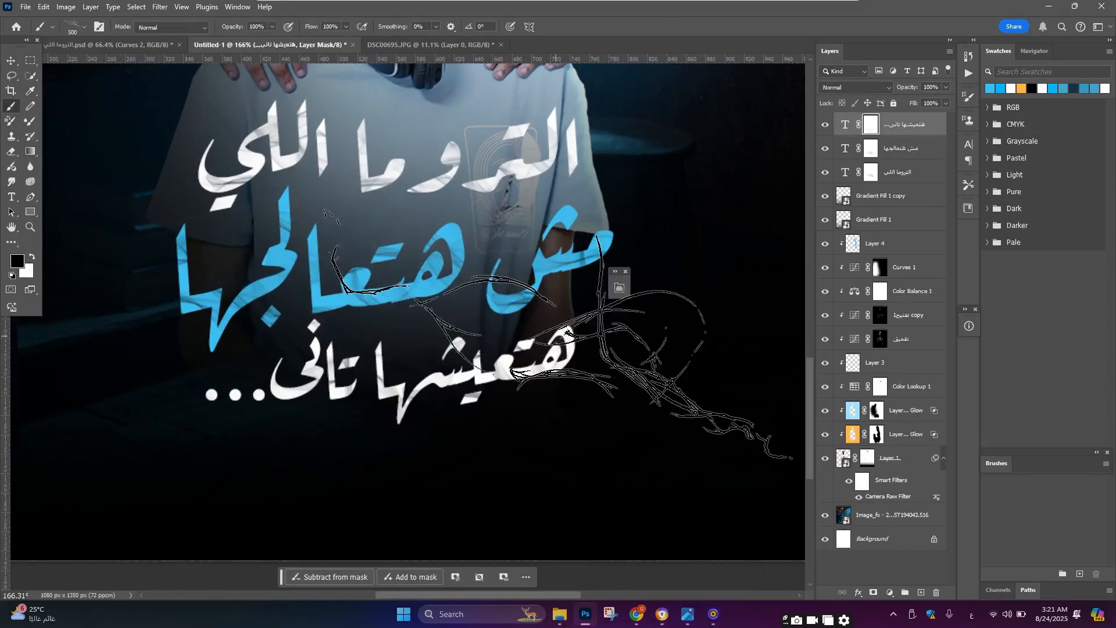
pyautogui.scroll(-4, 408, 283)
pyautogui.scroll(-5, 408, 284)
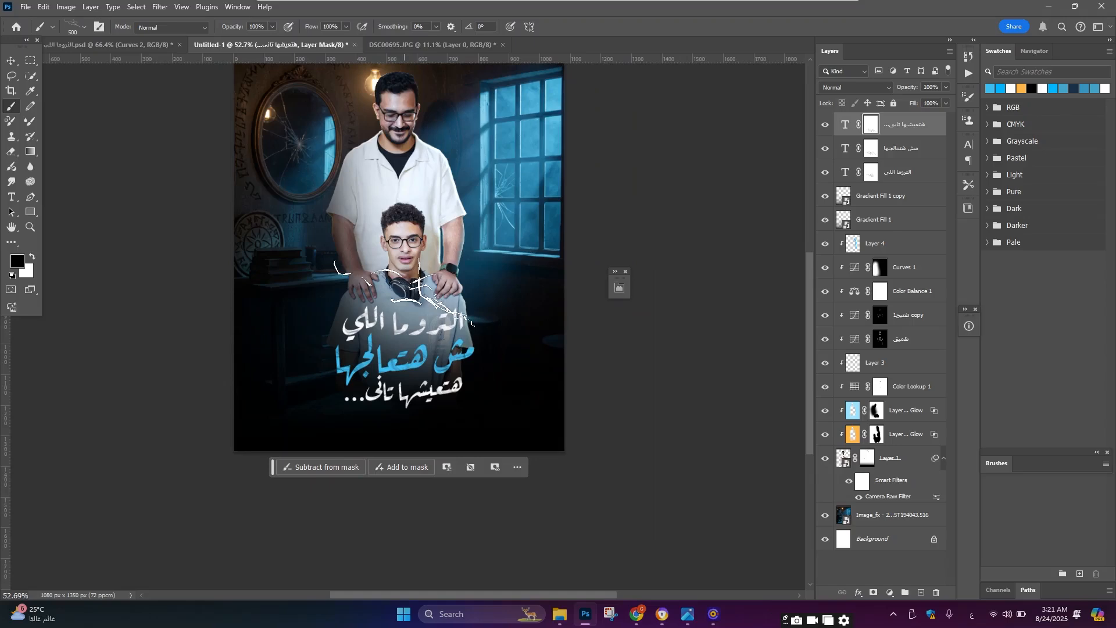
pyautogui.scroll(-2, 465, 215)
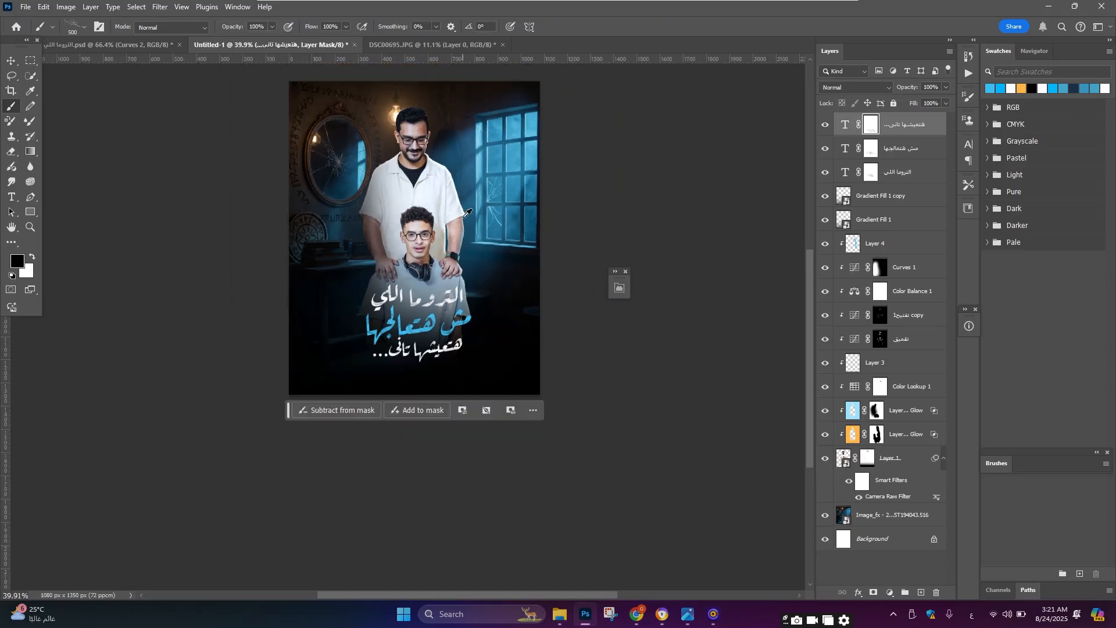
pyautogui.scroll(-2, 440, 299)
pyautogui.scroll(6, 437, 299)
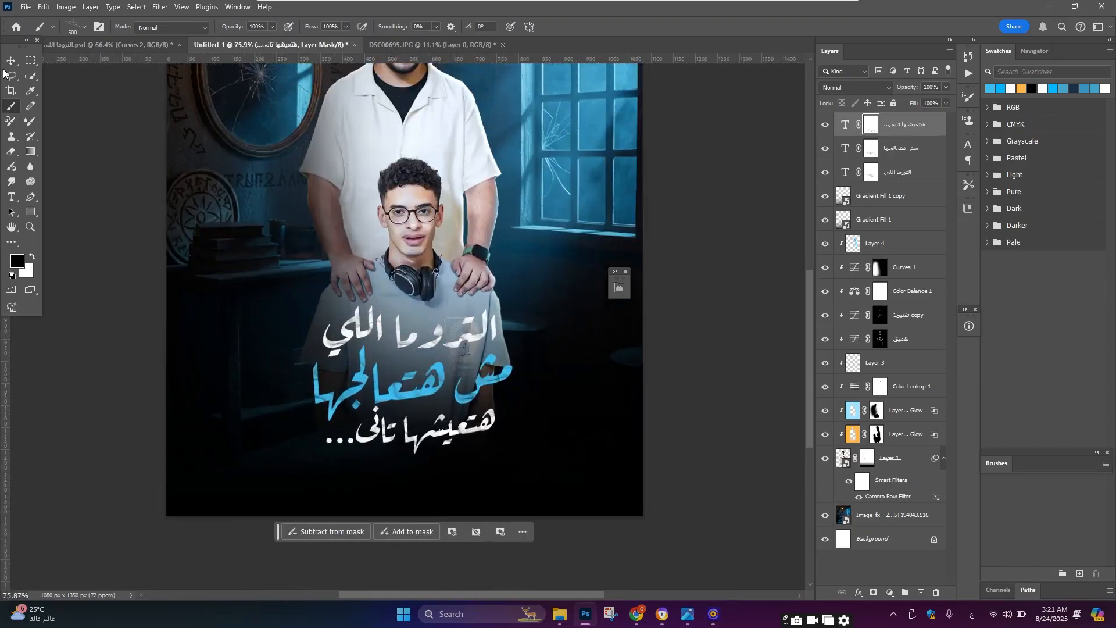
# Step: Zoom around the poster to review the textured title with the Move tool
pyautogui.click(12, 61)
pyautogui.scroll(-6, 355, 220)
pyautogui.scroll(3, 343, 223)
pyautogui.scroll(7, 310, 237)
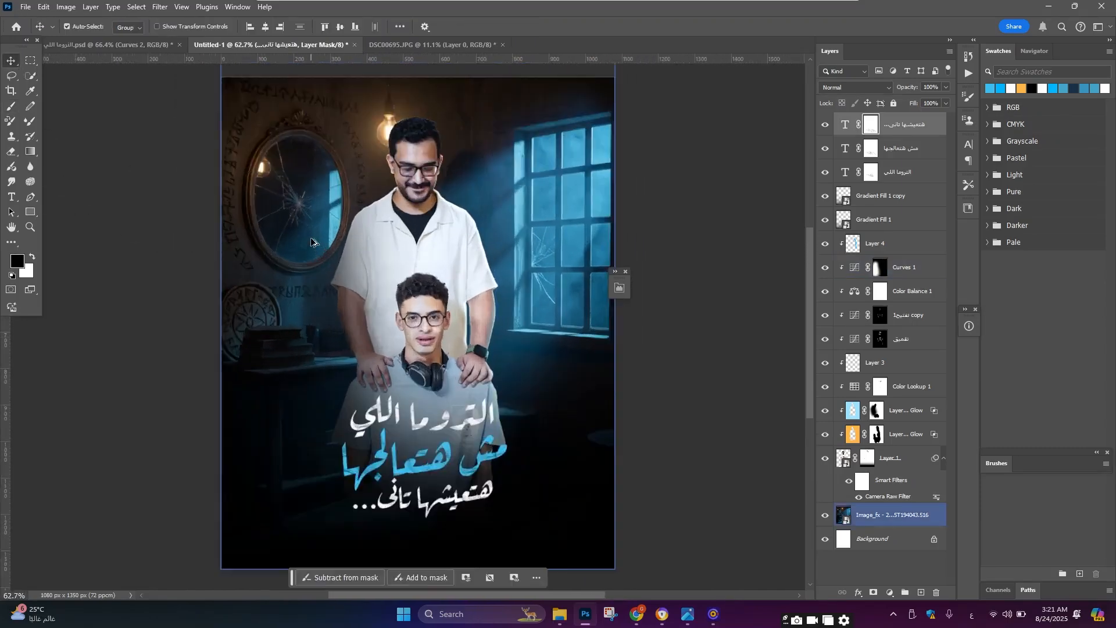
pyautogui.scroll(-1, 311, 241)
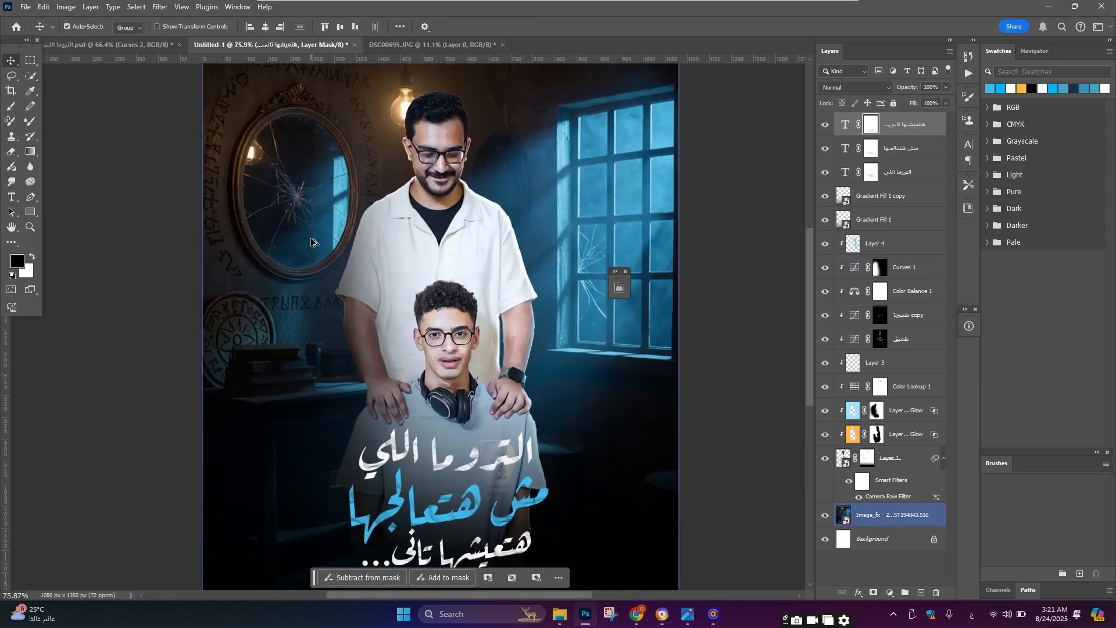
pyautogui.scroll(-3, 310, 237)
pyautogui.click(467, 257)
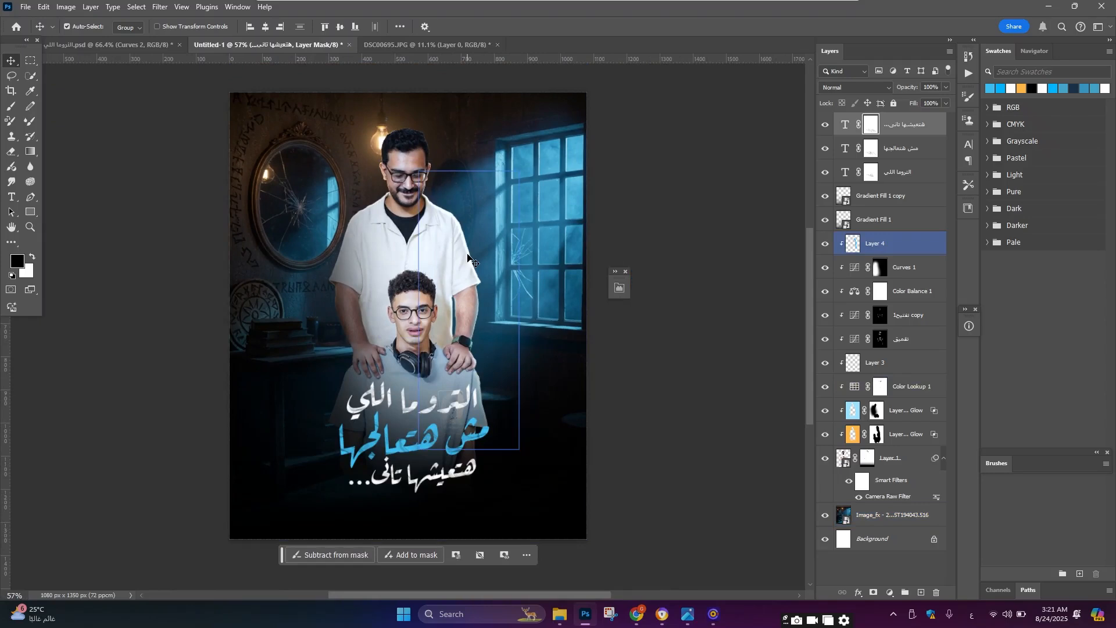
# Step: Switch to the background image layer and remove the carved writing on the wall with the Spot Healing Brush
pyautogui.click(459, 253)
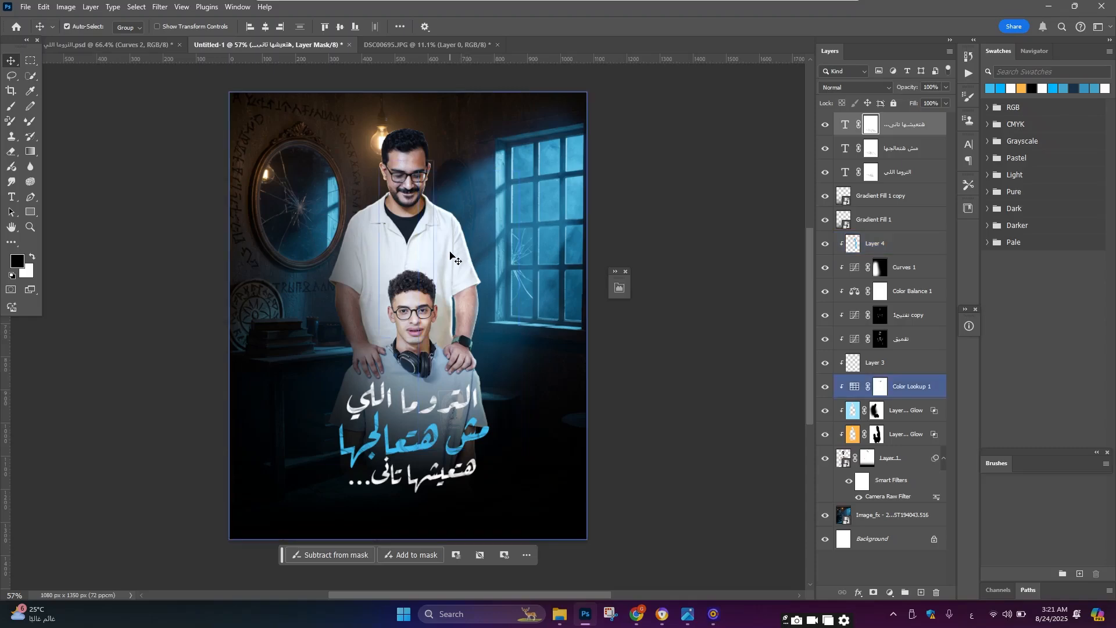
pyautogui.scroll(6, 349, 305)
pyautogui.scroll(-4, 282, 269)
pyautogui.click(898, 520)
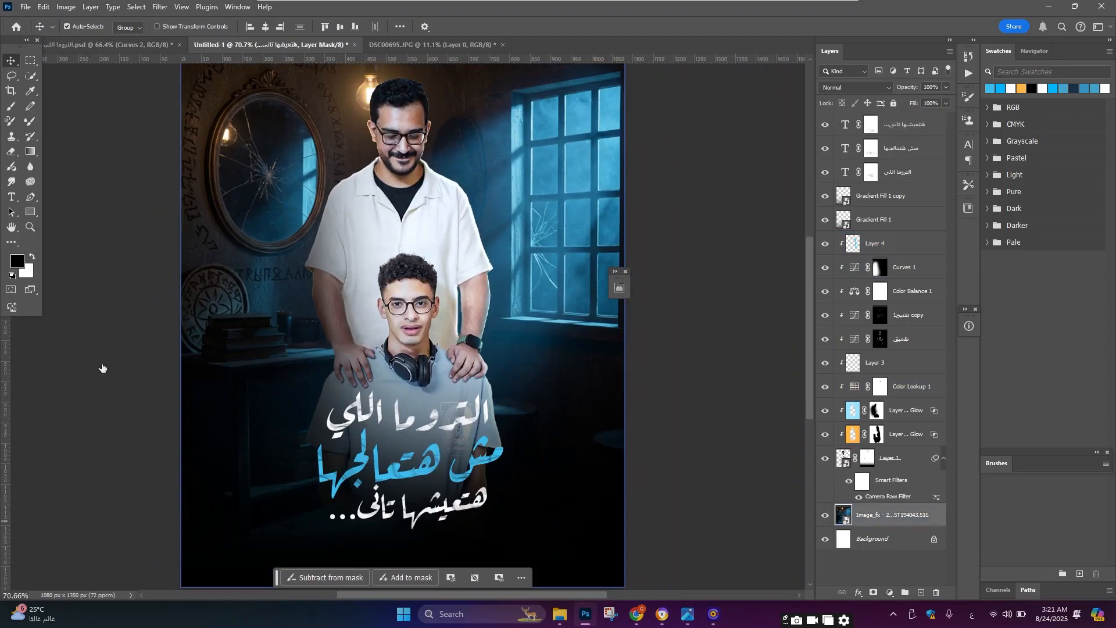
pyautogui.press('j')
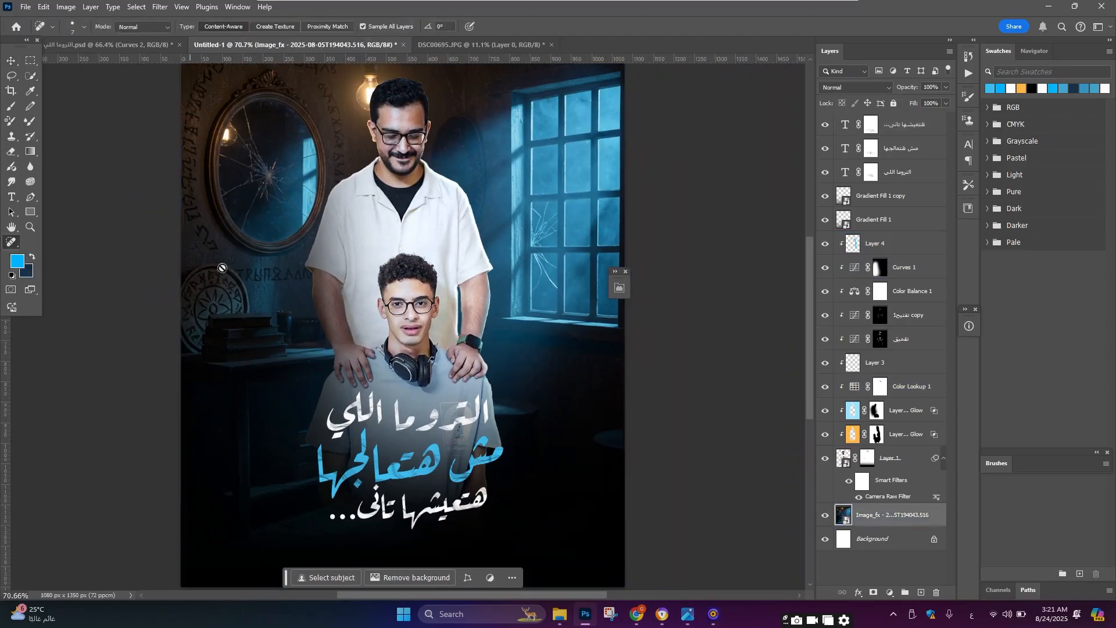
pyautogui.click(348, 267)
pyautogui.click(495, 227)
pyautogui.scroll(-3, 792, 348)
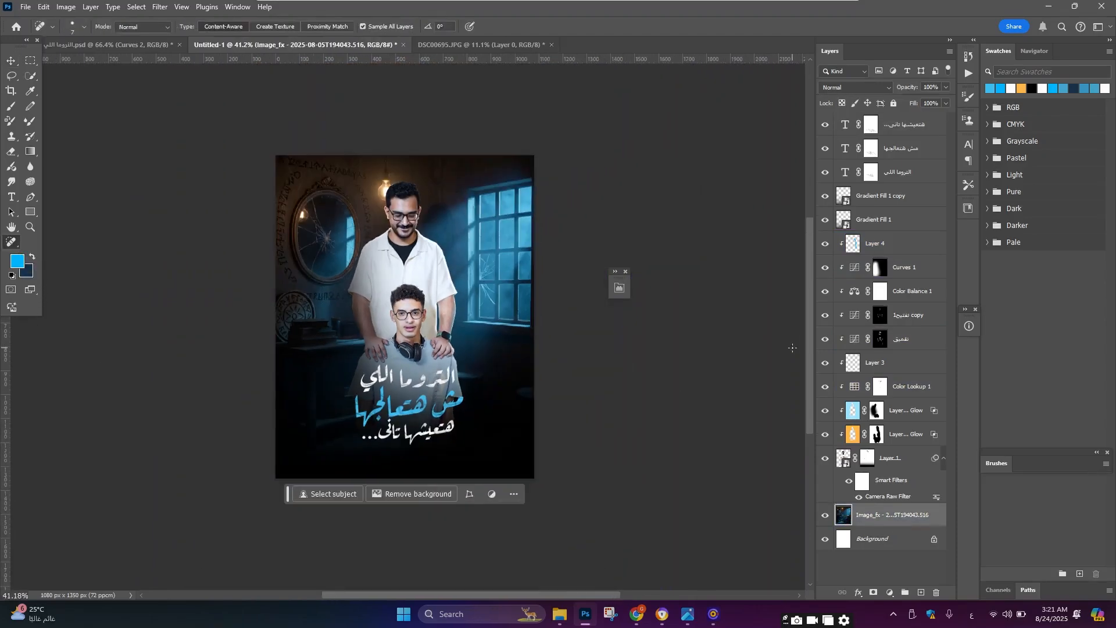
pyautogui.scroll(7, 316, 306)
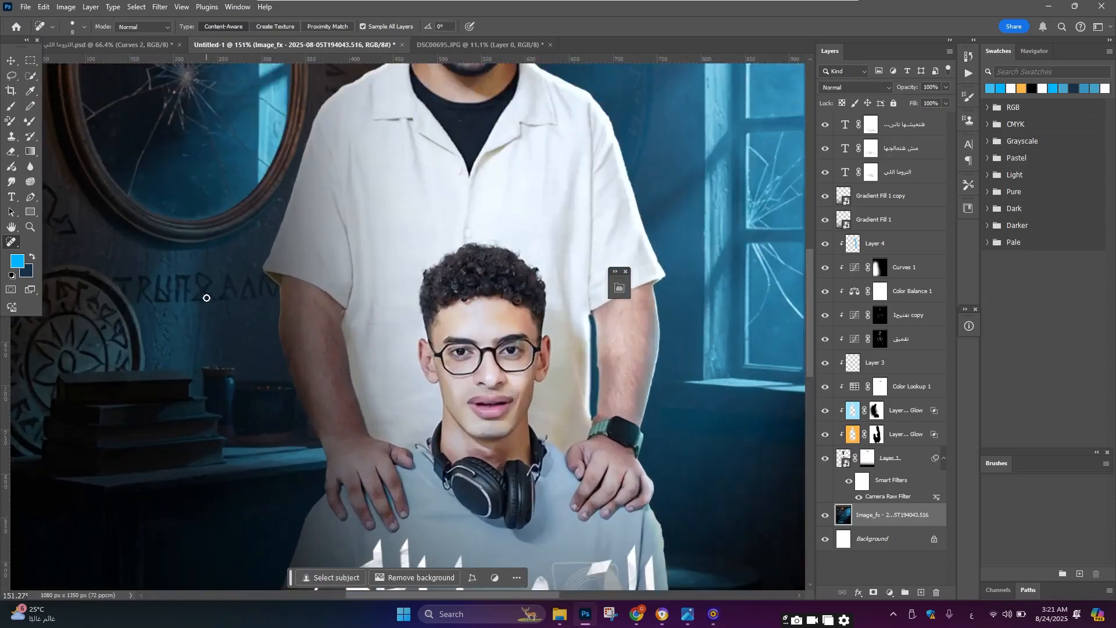
pyautogui.click(204, 298)
pyautogui.moveTo(224, 299); pyautogui.dragTo(263, 287)
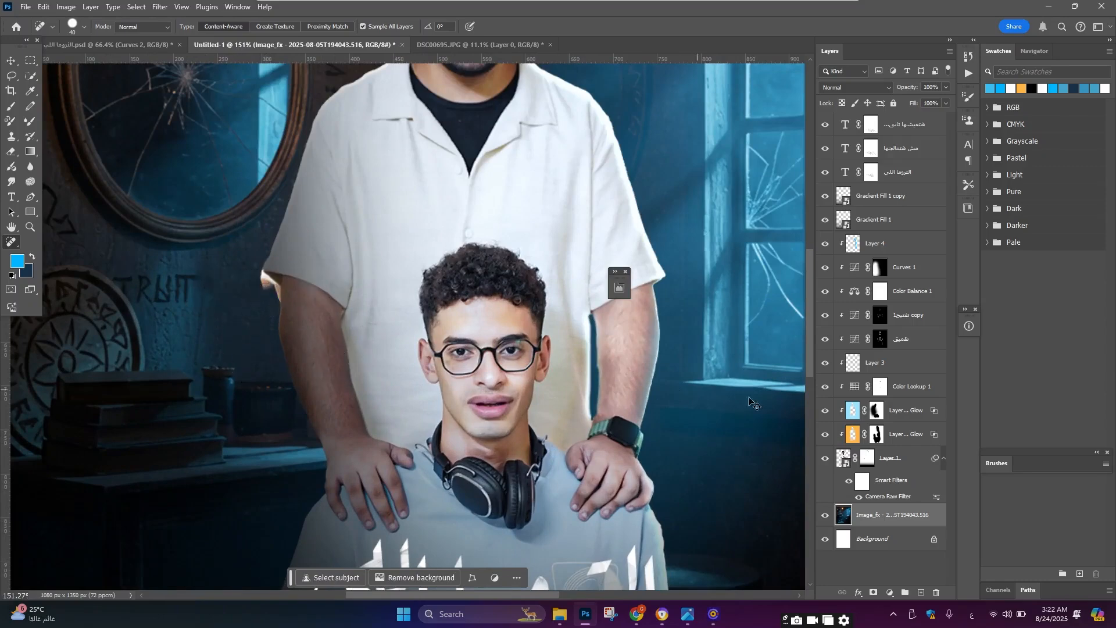
# Step: Group the people cut-out layers with their adjustment layers and hide the new group
pyautogui.click(892, 459)
pyautogui.keyDown('shift'); pyautogui.click(906, 266); pyautogui.keyUp('shift')
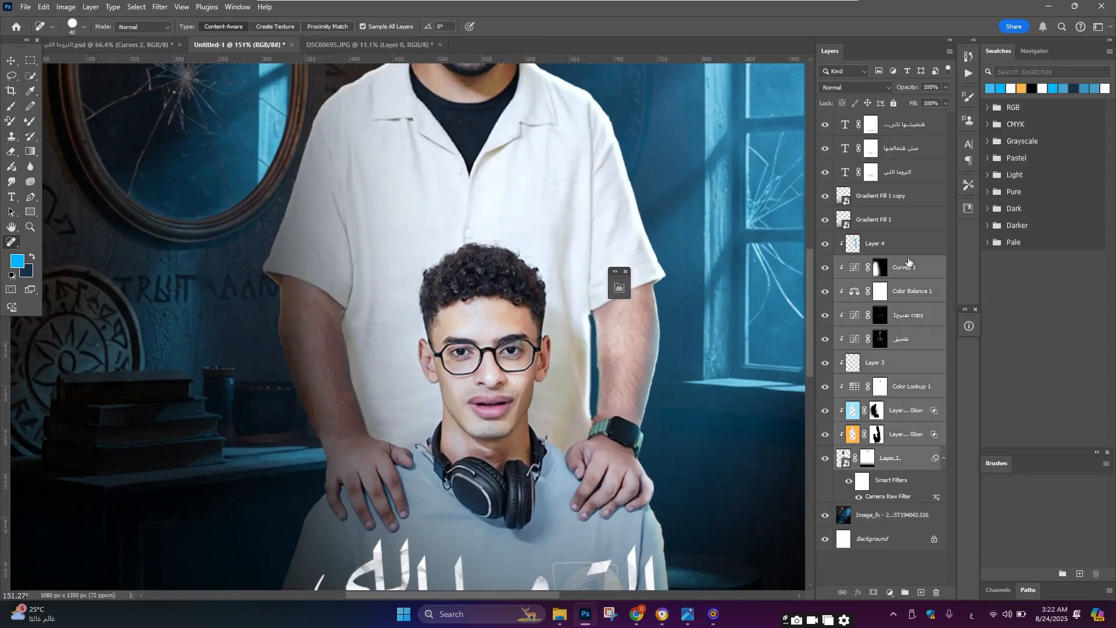
pyautogui.keyDown('shift'); pyautogui.click(907, 249); pyautogui.keyUp('shift')
pyautogui.hotkey('ctrl', 'g')
pyautogui.click(825, 239)
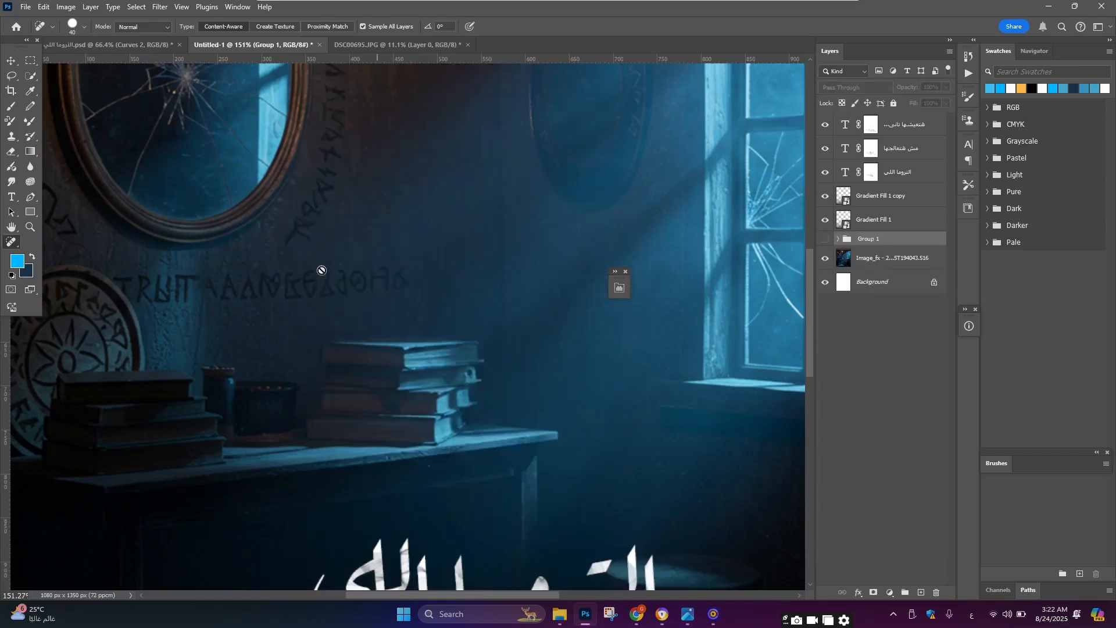
# Step: Paint out the remaining carved writing on the wall around the mirror with the Spot Healing Brush
pyautogui.scroll(2, 321, 318)
pyautogui.click(889, 258)
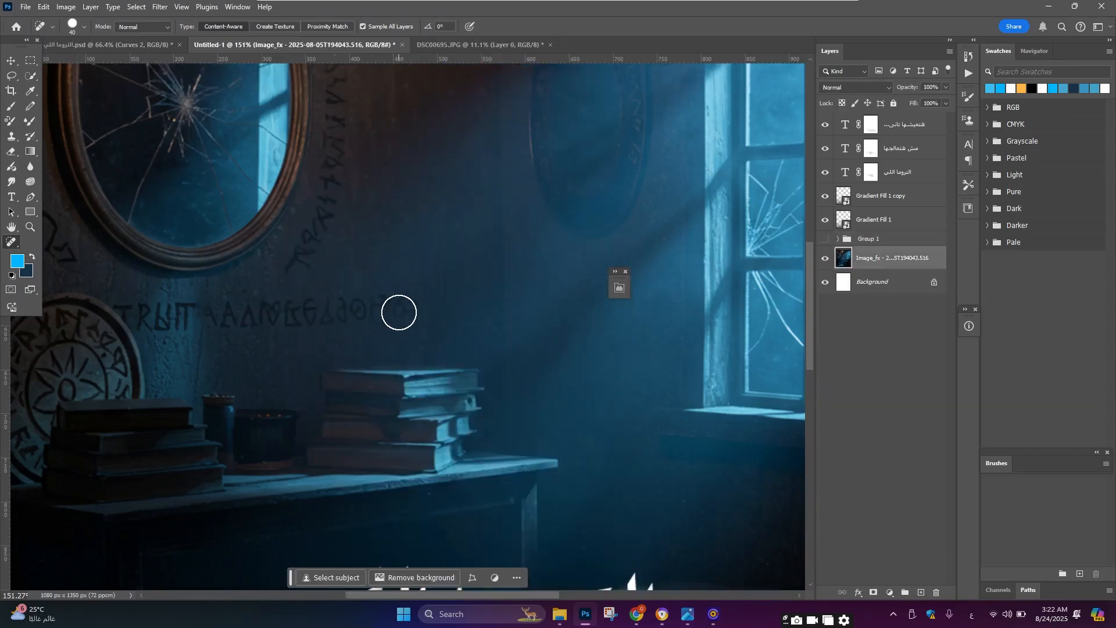
pyautogui.moveTo(399, 309)
pyautogui.mouseDown()
pyautogui.moveTo(162, 311)
pyautogui.moveTo(129, 300)
pyautogui.moveTo(155, 324)
pyautogui.moveTo(162, 295)
pyautogui.mouseUp()
pyautogui.scroll(-2, 332, 309)
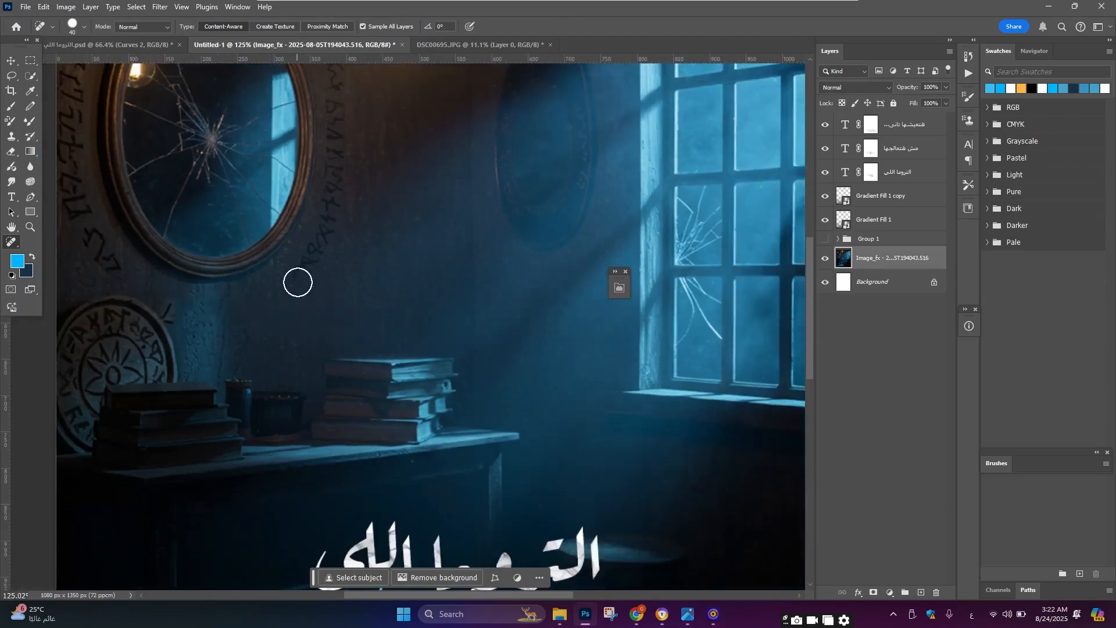
pyautogui.scroll(4, 322, 250)
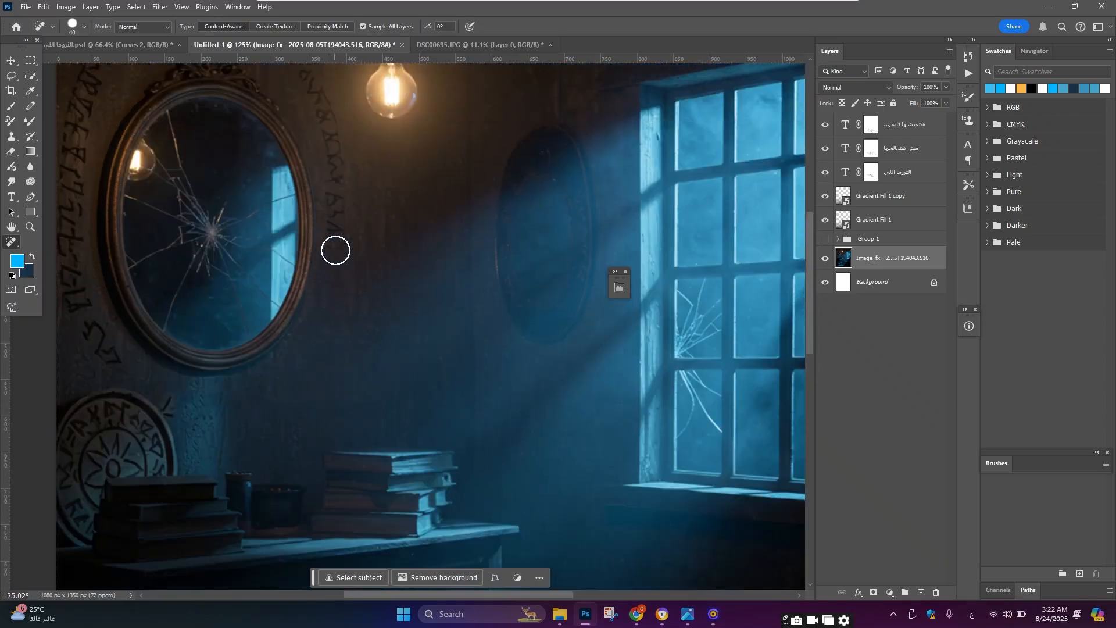
pyautogui.scroll(1, 337, 232)
pyautogui.scroll(2, 315, 161)
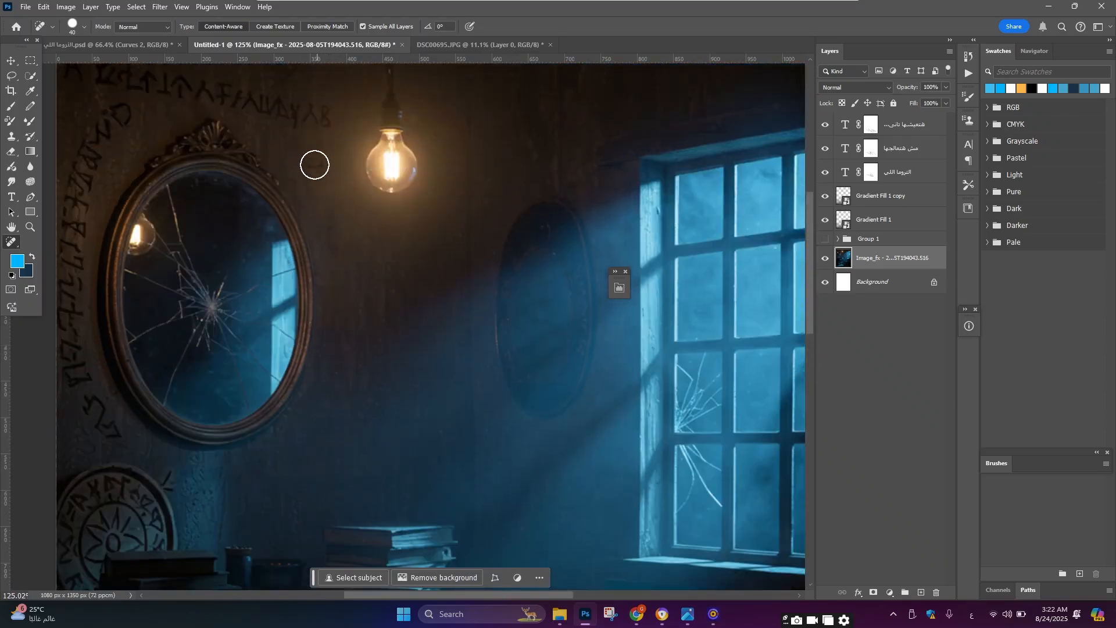
pyautogui.scroll(1, 314, 165)
pyautogui.moveTo(337, 139); pyautogui.dragTo(45, 79)
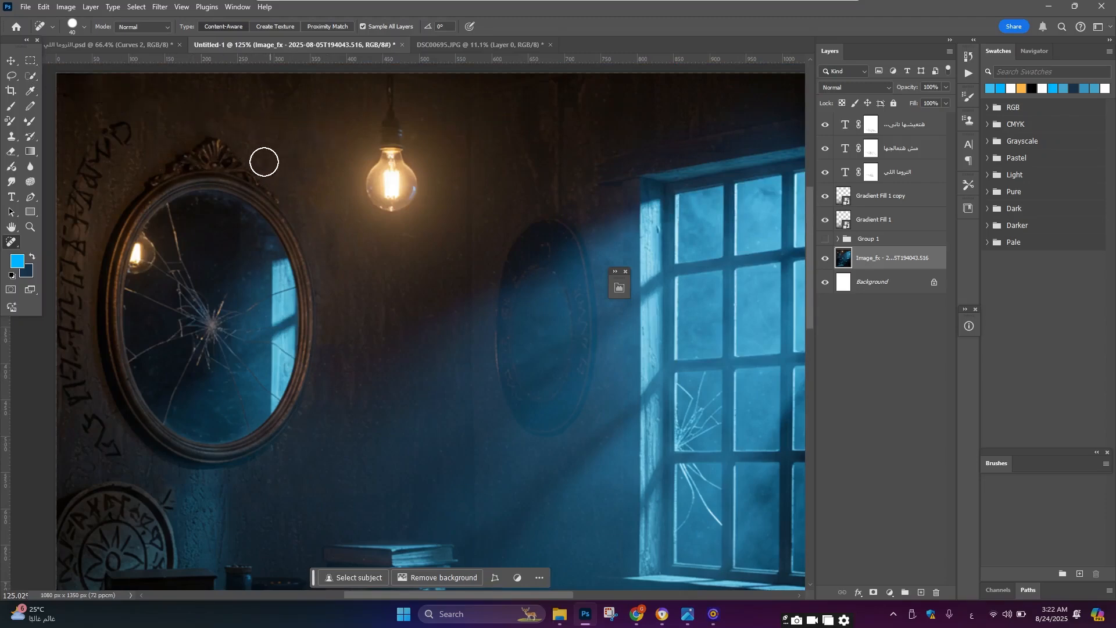
pyautogui.moveTo(132, 124)
pyautogui.mouseDown()
pyautogui.moveTo(70, 229)
pyautogui.moveTo(66, 297)
pyautogui.mouseUp()
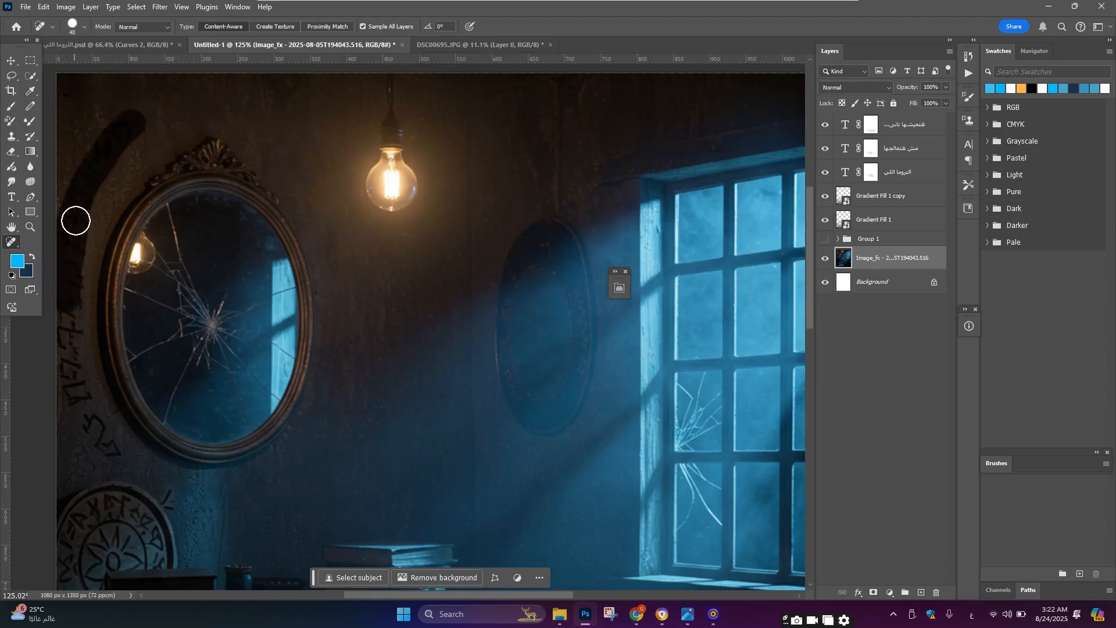
pyautogui.scroll(-1, 48, 319)
pyautogui.moveTo(75, 221)
pyautogui.mouseDown()
pyautogui.moveTo(68, 304)
pyautogui.moveTo(77, 358)
pyautogui.moveTo(104, 404)
pyautogui.mouseUp()
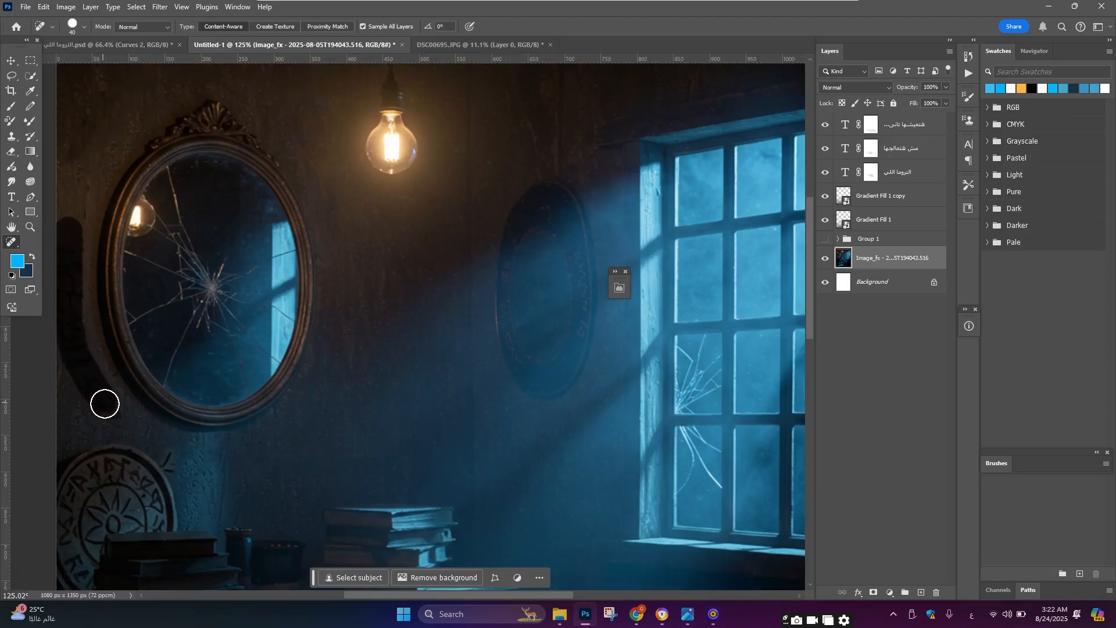
# Step: Zoom in and out around the poster to review the cleaned background wall and title
pyautogui.scroll(-4, 213, 242)
pyautogui.scroll(4, 117, 256)
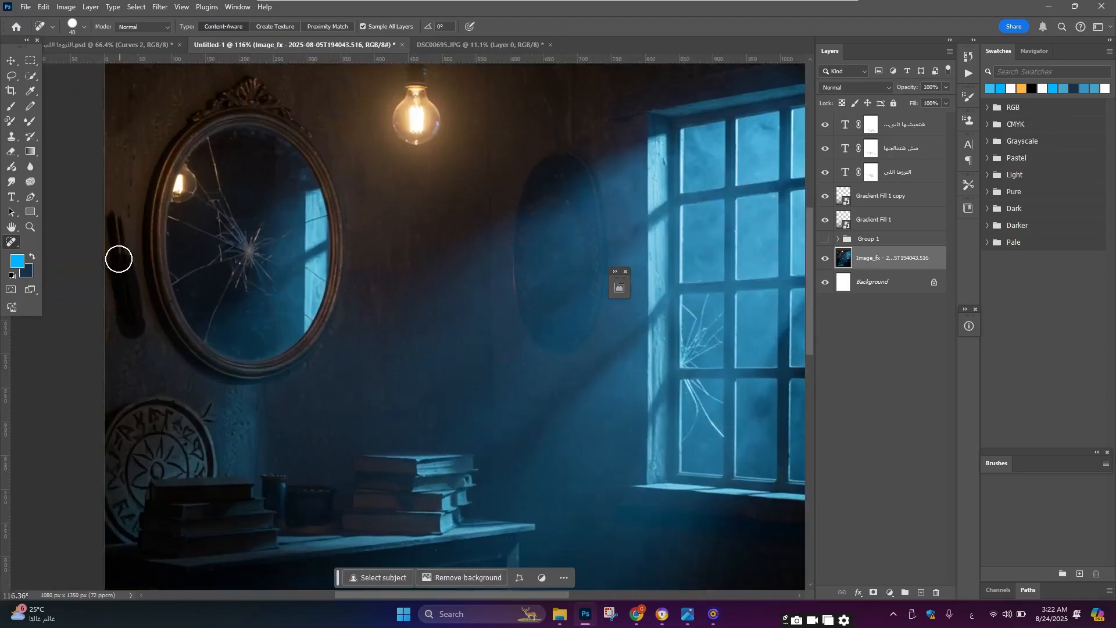
pyautogui.scroll(-4, 262, 302)
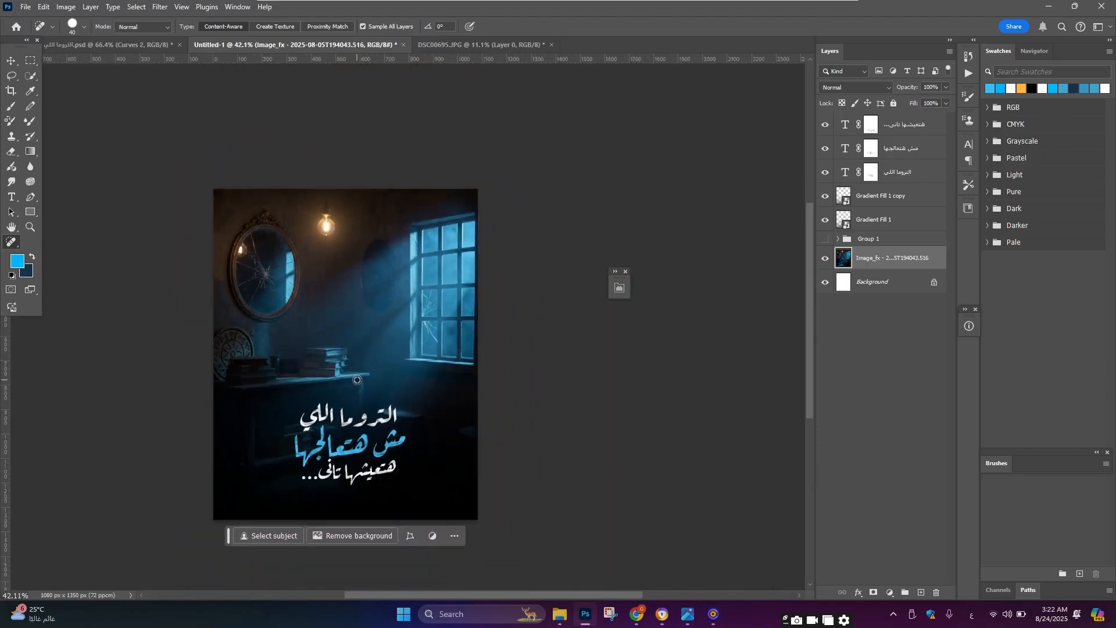
pyautogui.scroll(3, 334, 293)
pyautogui.scroll(-3, 326, 189)
pyautogui.scroll(3, 322, 177)
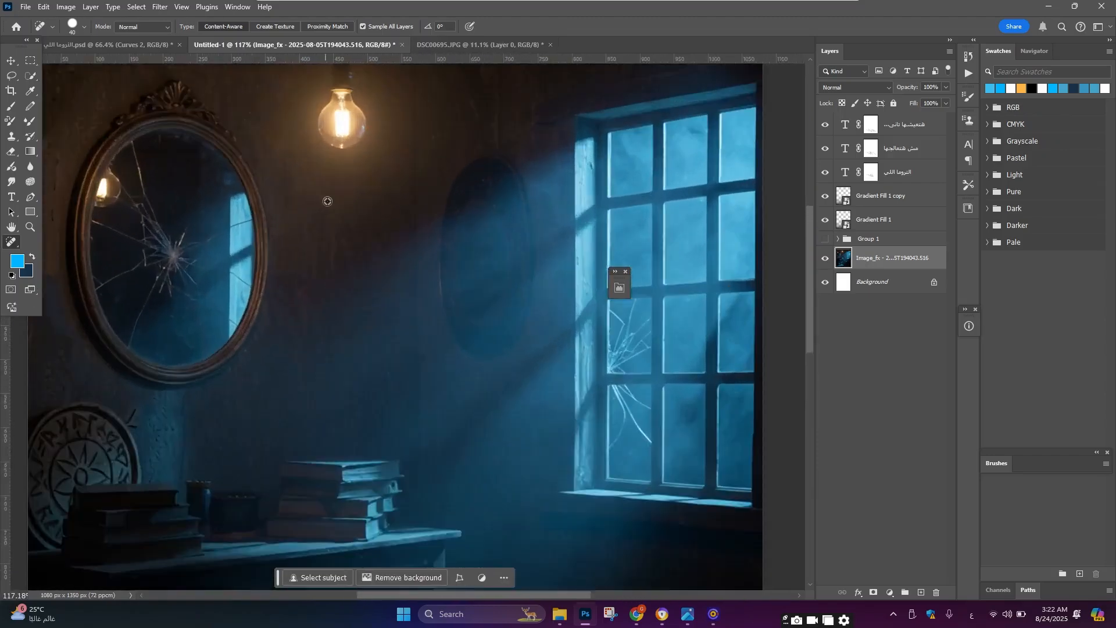
pyautogui.scroll(-3, 312, 197)
pyautogui.scroll(3, 312, 198)
pyautogui.press('v')
pyautogui.scroll(-3, 262, 238)
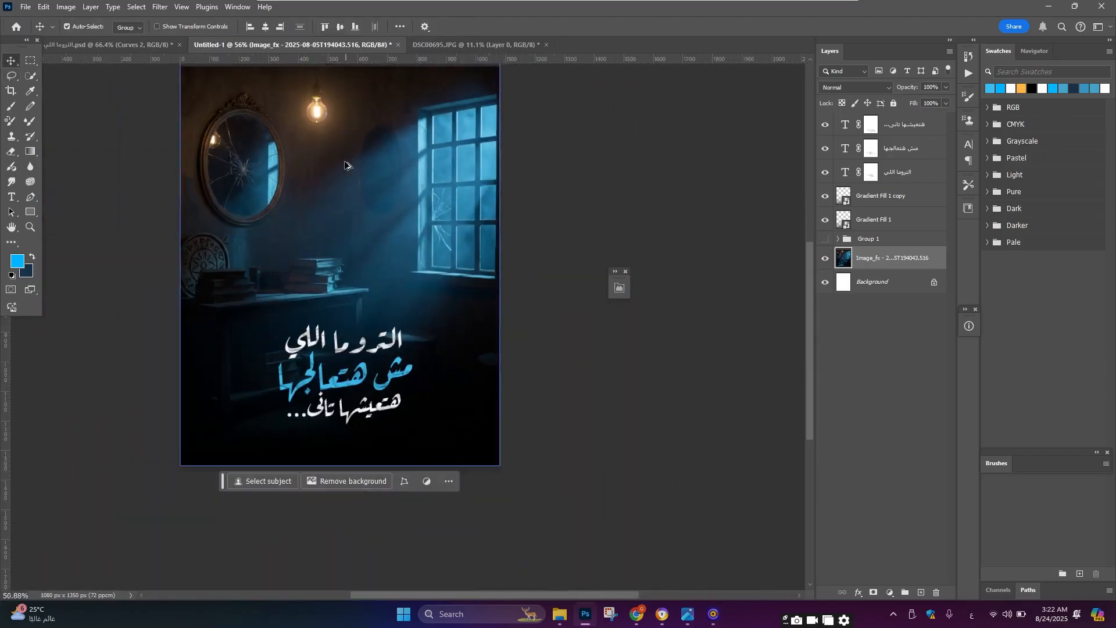
pyautogui.scroll(3, 250, 250)
pyautogui.scroll(1, 250, 250)
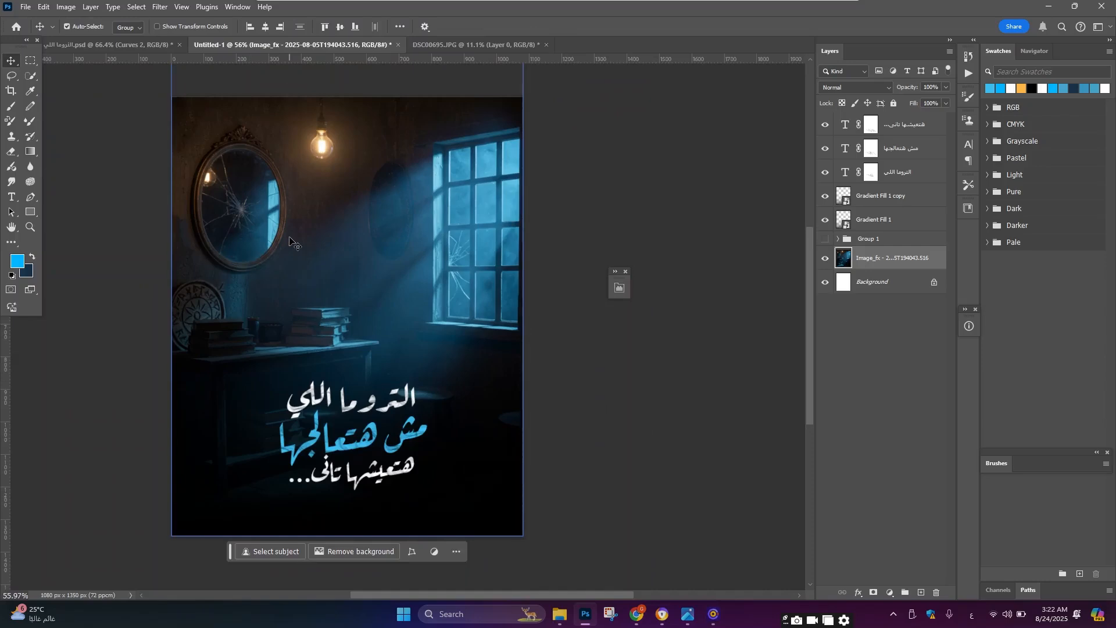
pyautogui.scroll(-3, 290, 238)
pyautogui.scroll(3, 337, 334)
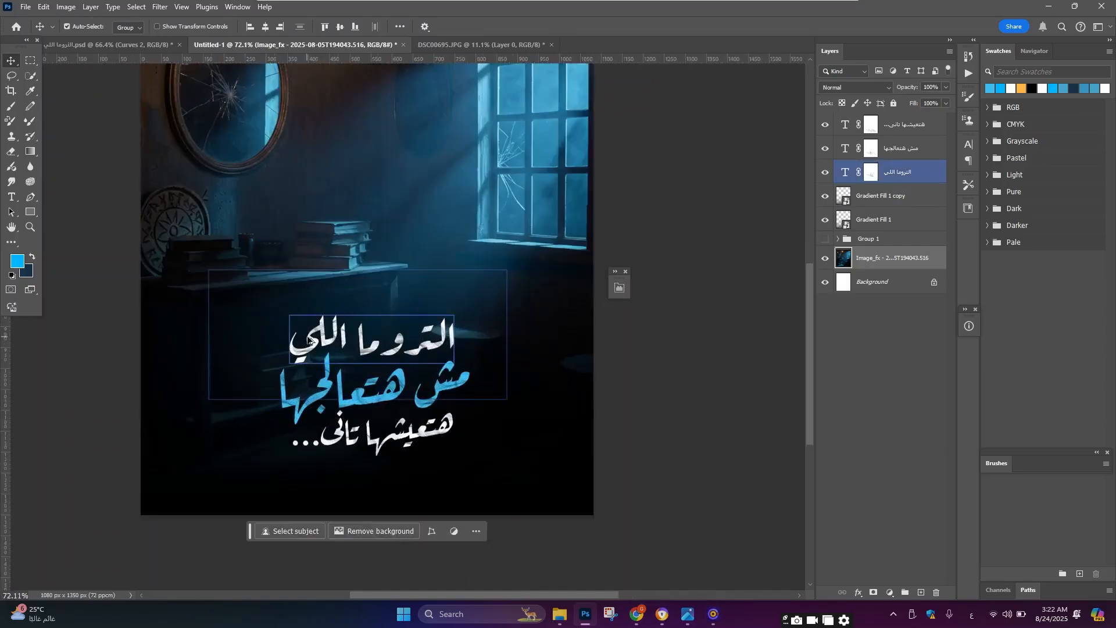
pyautogui.scroll(-2, 336, 328)
pyautogui.scroll(1, 336, 327)
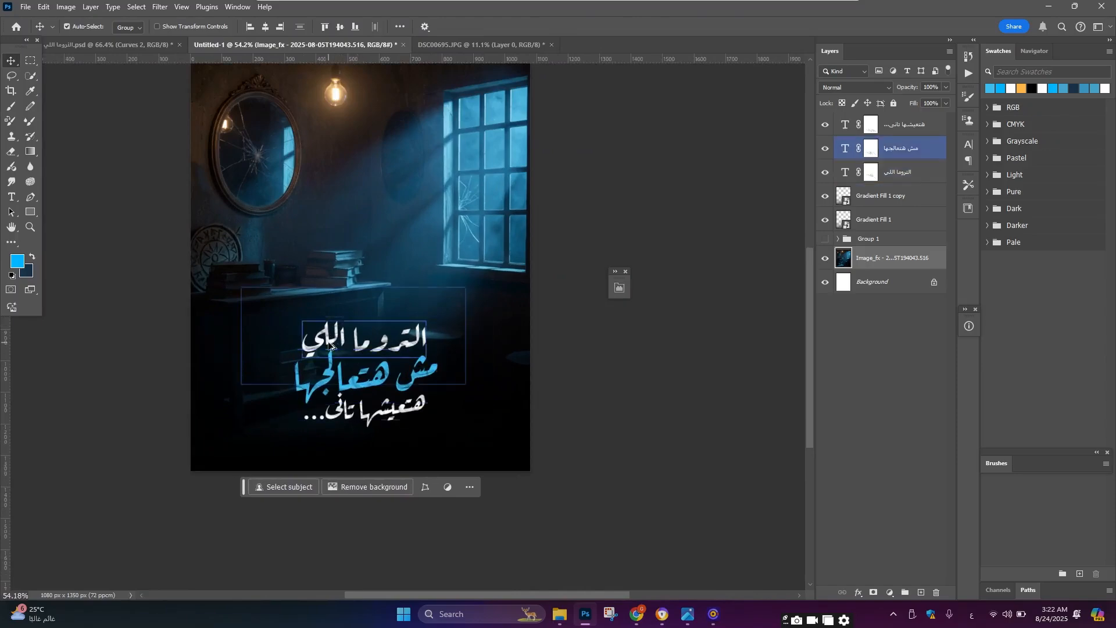
pyautogui.scroll(1, 323, 340)
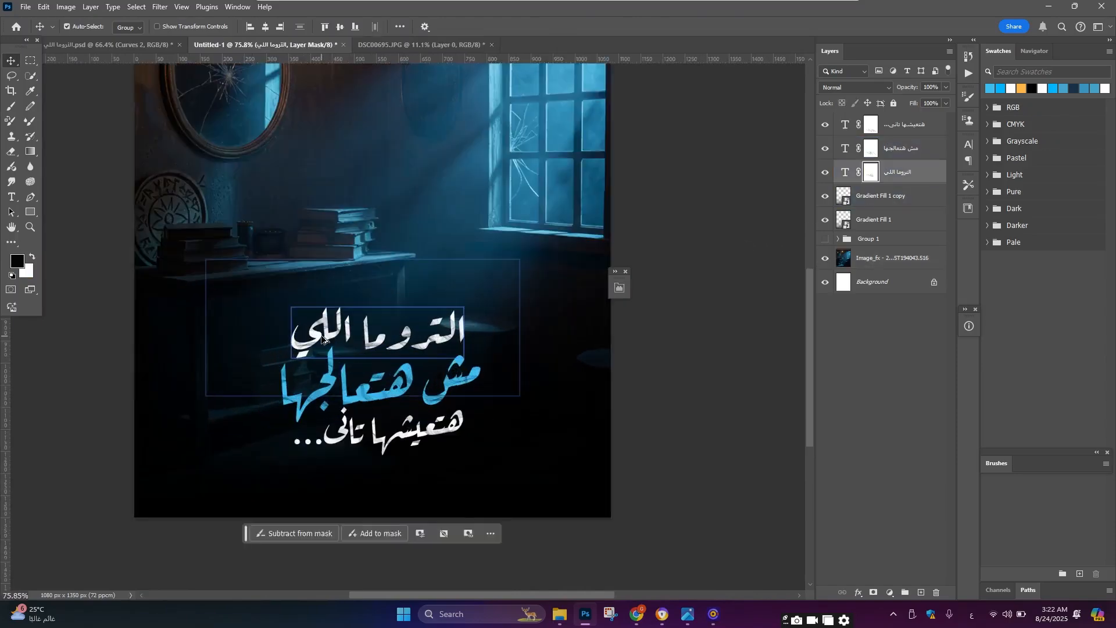
pyautogui.scroll(3, 325, 343)
# Step: Duplicate the first title line up onto the mirror and change its text to قريبا
pyautogui.moveTo(325, 408); pyautogui.dragTo(221, 155)
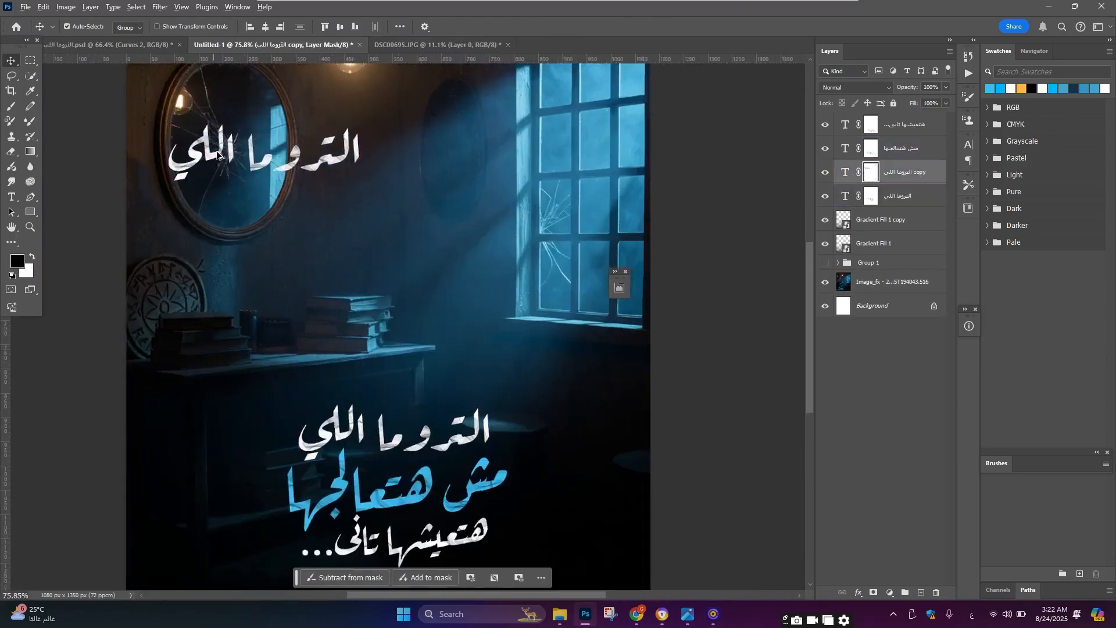
pyautogui.scroll(2, 258, 163)
pyautogui.doubleClick(260, 161)
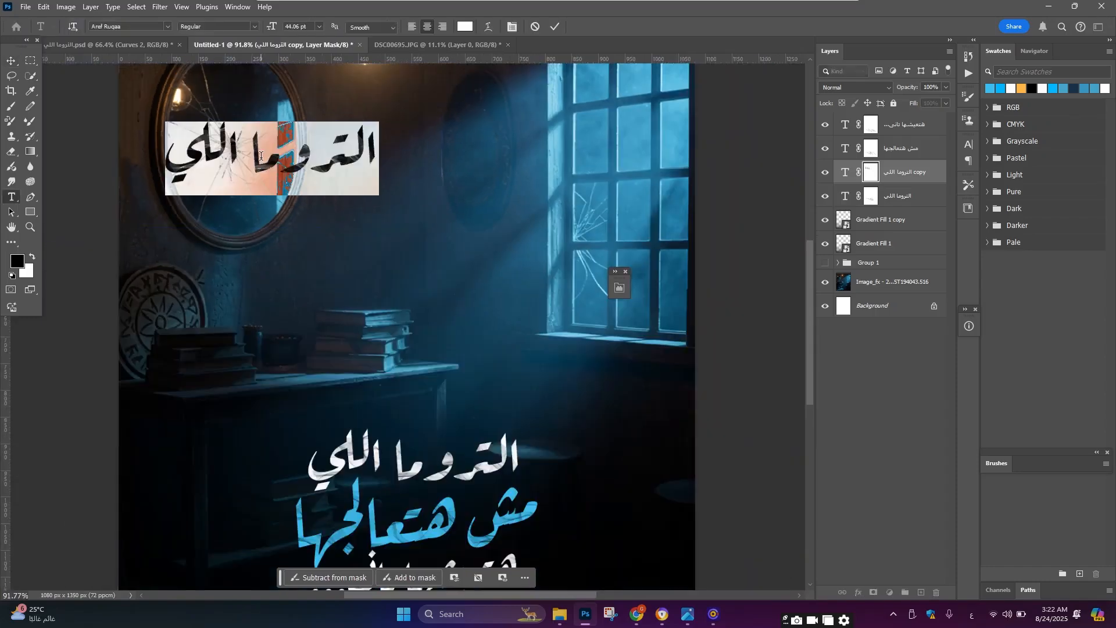
pyautogui.write('قريب')
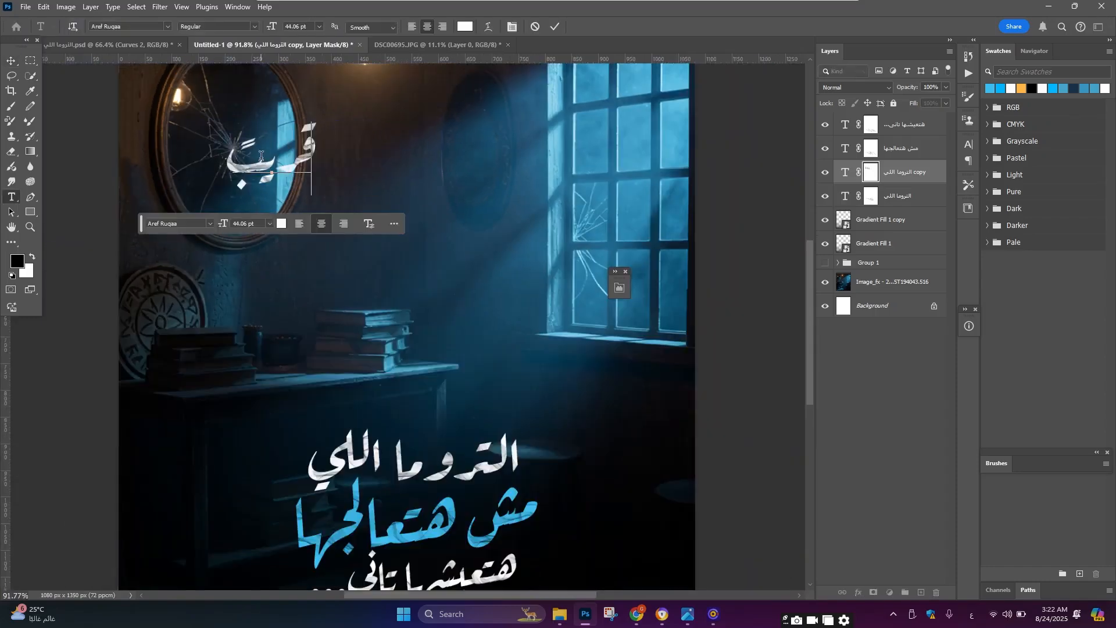
pyautogui.write('ا')
# Step: Enlarge the قريبا text to about 137% and rotate it slightly inside the mirror
pyautogui.click(10, 68)
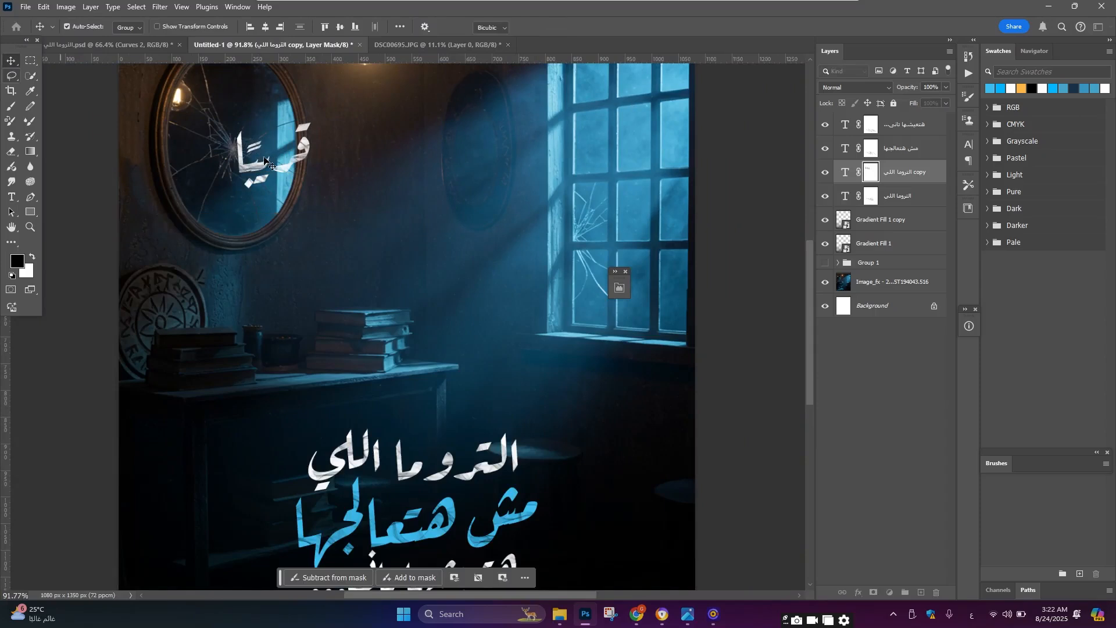
pyautogui.hotkey('ctrl', 't')
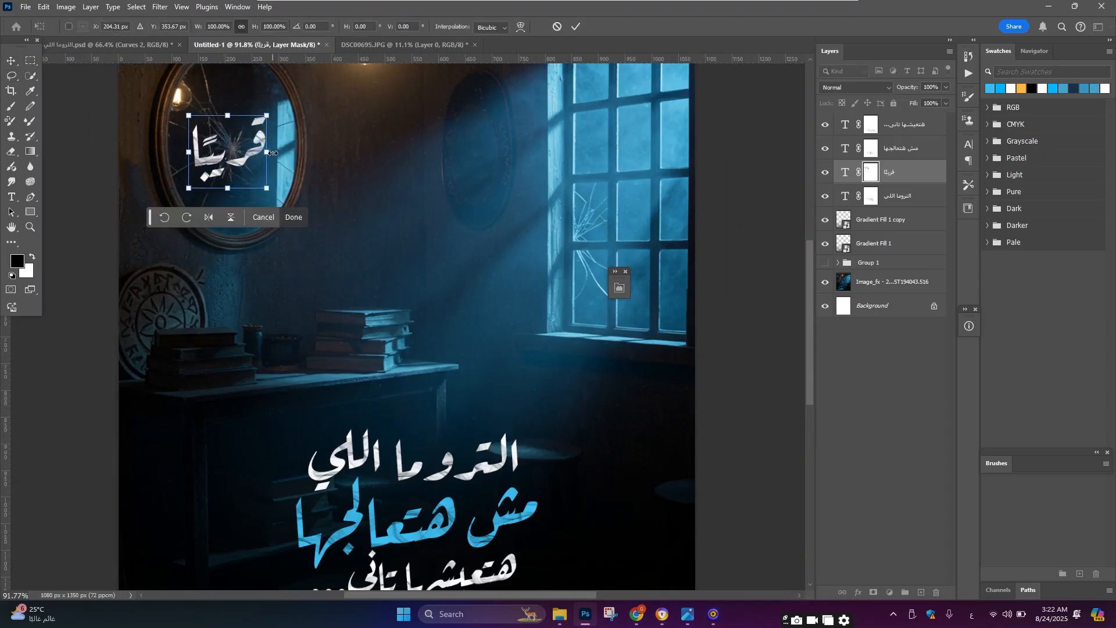
pyautogui.moveTo(273, 149); pyautogui.dragTo(250, 162)
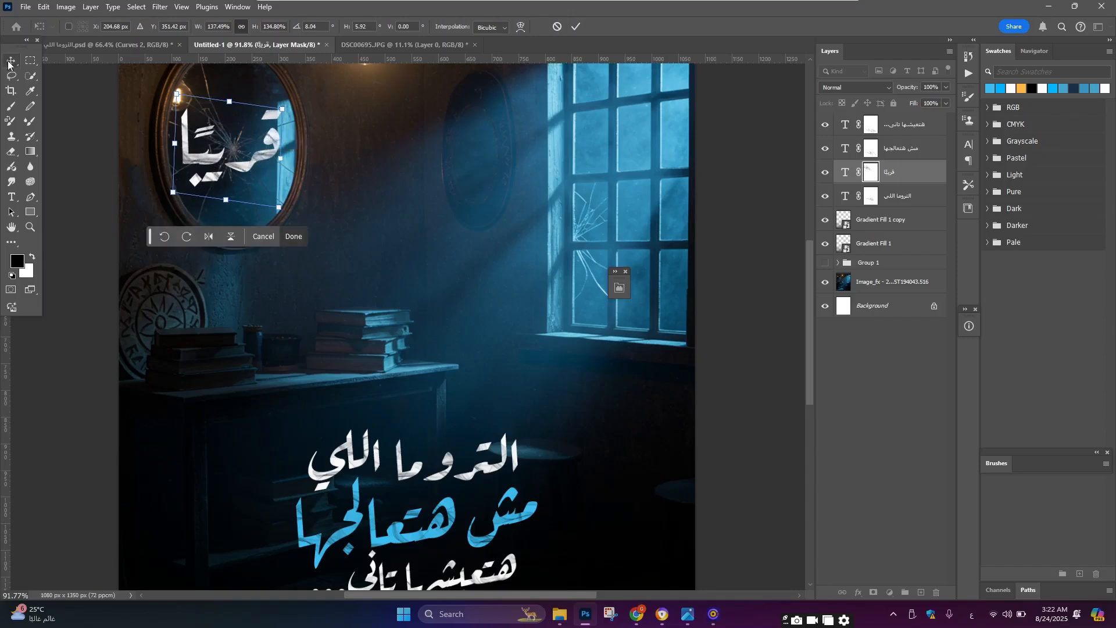
pyautogui.press('Return')
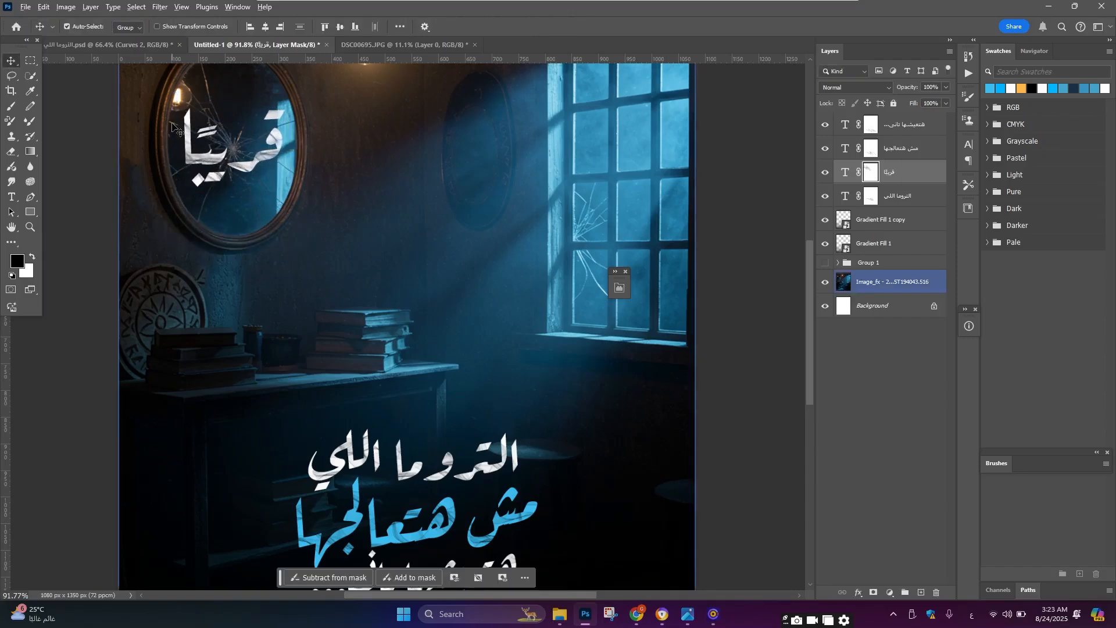
# Step: Split the Blend If underlying-layer black slider to 0/141 on the قريبا layer so it blends into the mirror
pyautogui.scroll(-3, 173, 126)
pyautogui.click(907, 179)
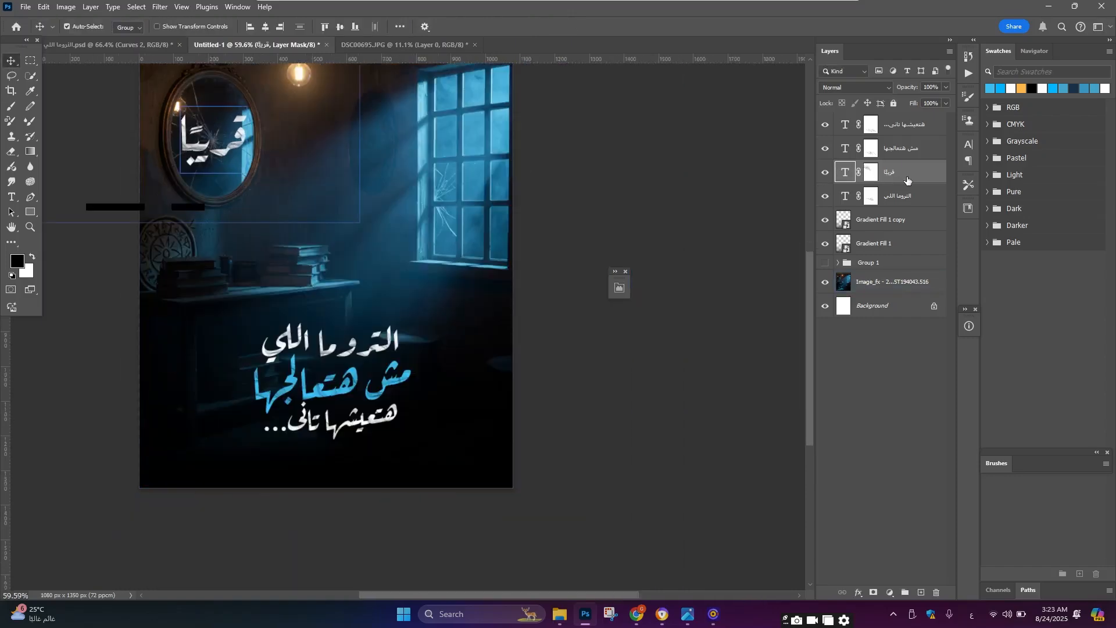
pyautogui.doubleClick(862, 482)
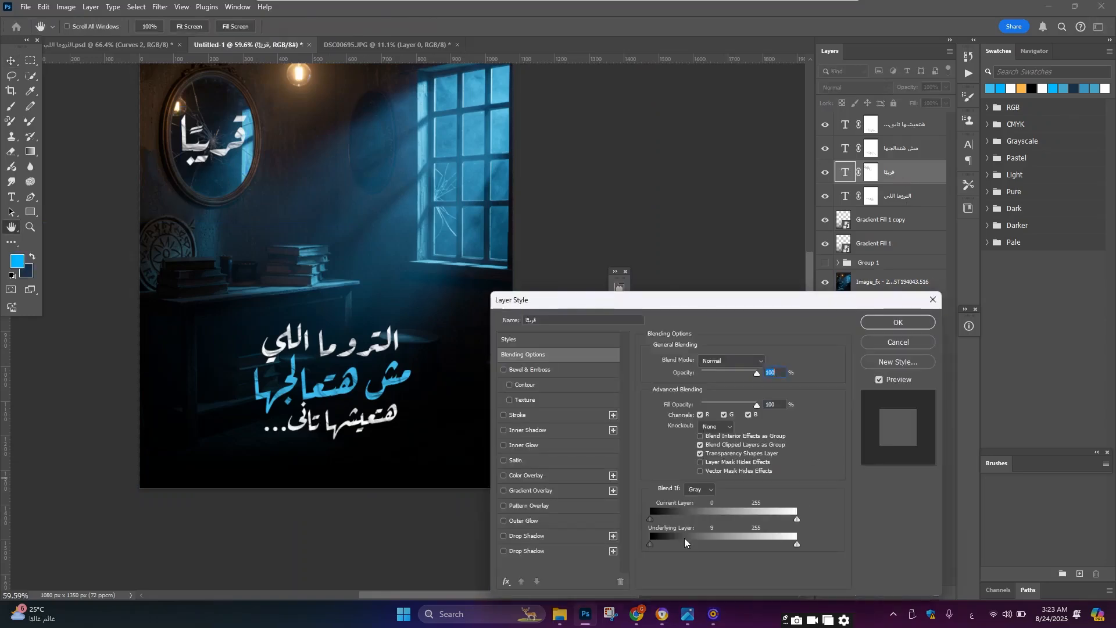
pyautogui.moveTo(684, 538)
pyautogui.mouseDown()
pyautogui.moveTo(705, 535)
pyautogui.moveTo(660, 542)
pyautogui.moveTo(690, 542)
pyautogui.mouseUp()
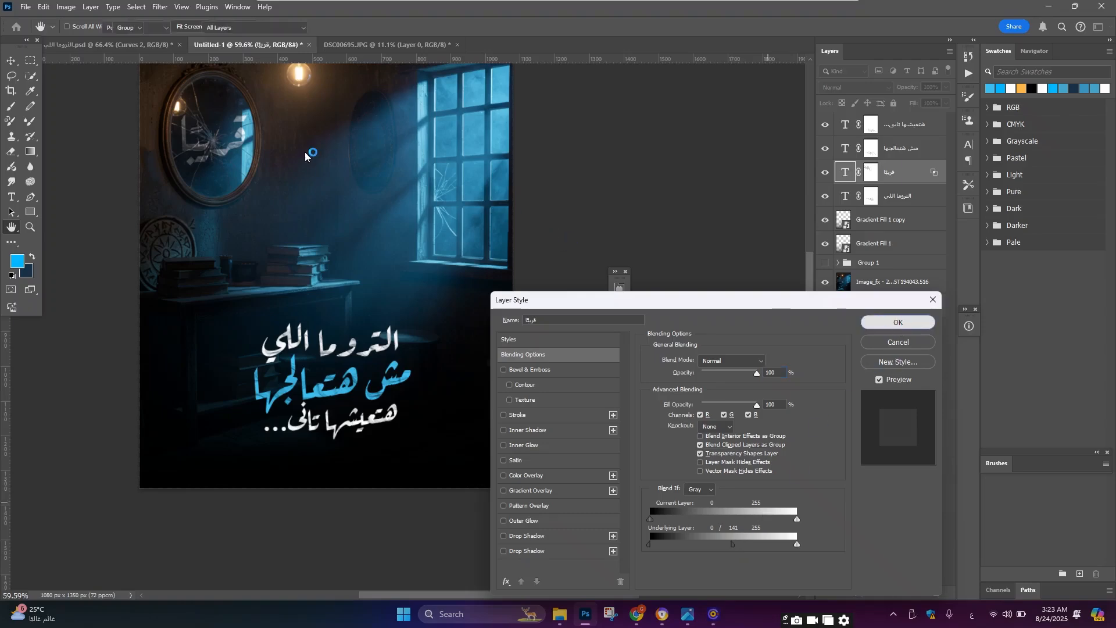
pyautogui.press('Return')
# Step: Zoom in and out to check the blended mirror text
pyautogui.scroll(-3, 304, 151)
pyautogui.scroll(8, 269, 192)
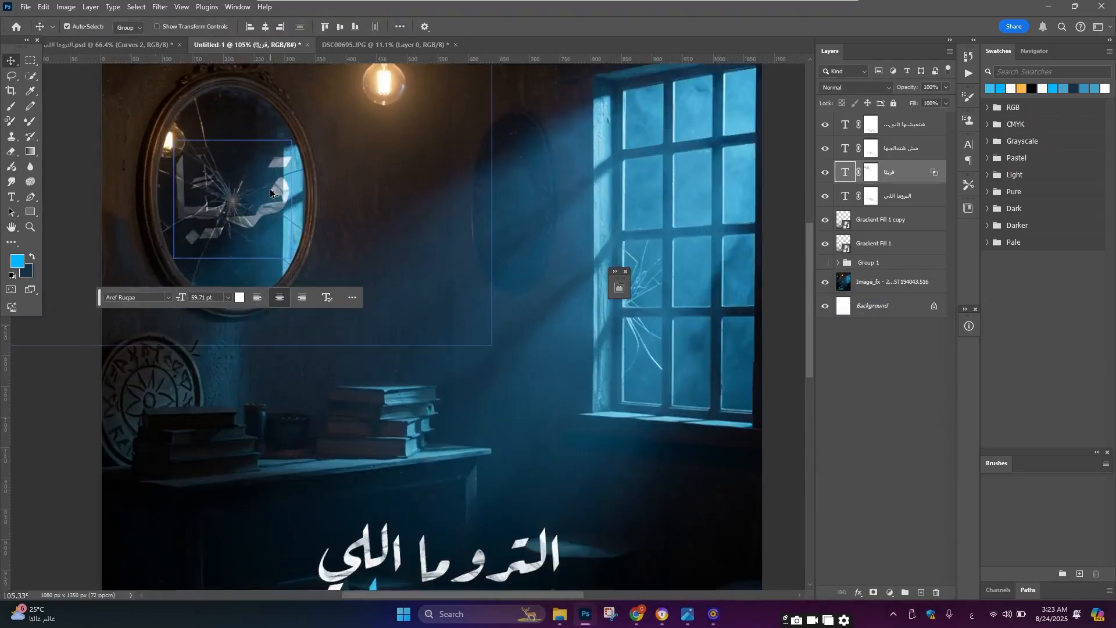
pyautogui.scroll(-7, 270, 193)
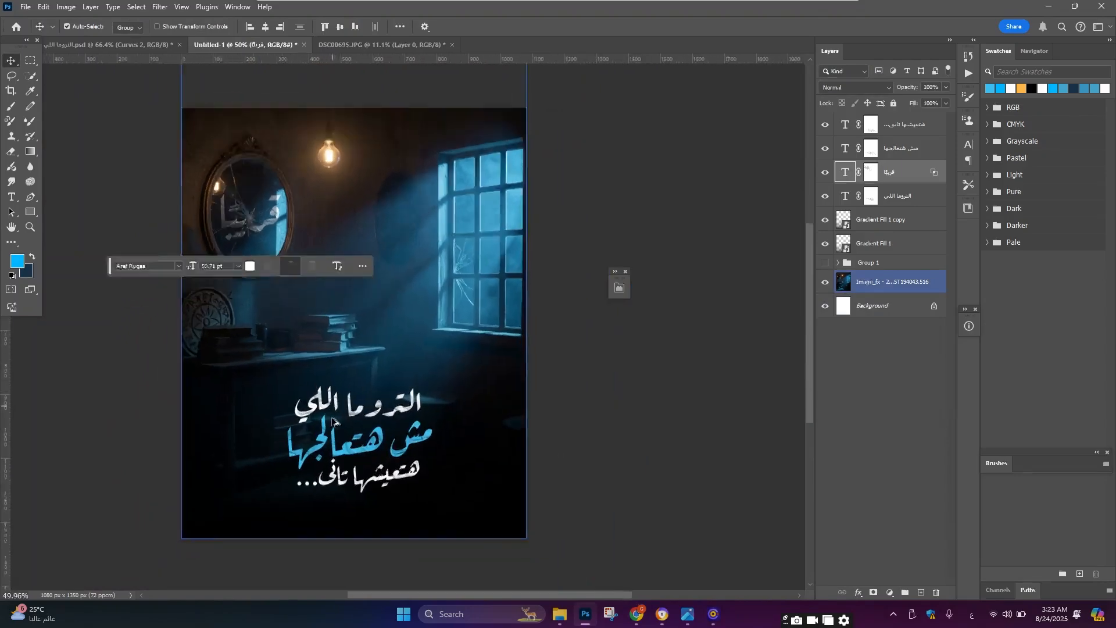
# Step: Duplicate the first title line up below the mirror and change its text to تروما
pyautogui.scroll(4, 334, 427)
pyautogui.scroll(-5, 335, 415)
pyautogui.scroll(5, 261, 268)
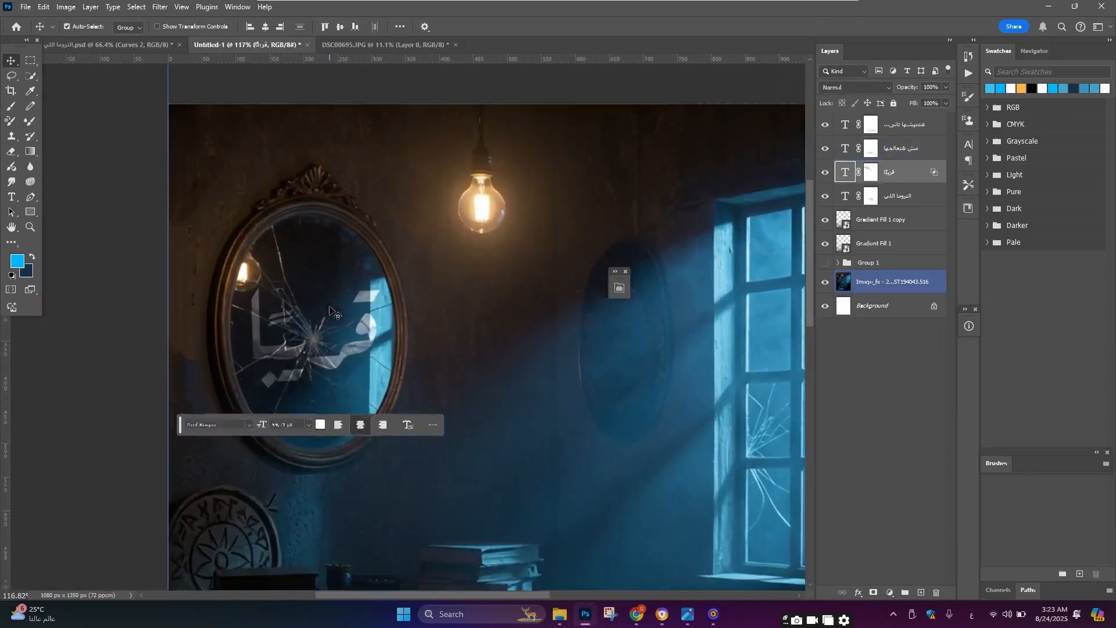
pyautogui.scroll(-3, 470, 510)
pyautogui.keyDown('alt'); pyautogui.moveTo(470, 511); pyautogui.dragTo(451, 338); pyautogui.keyUp('alt')
pyautogui.doubleClick(450, 339)
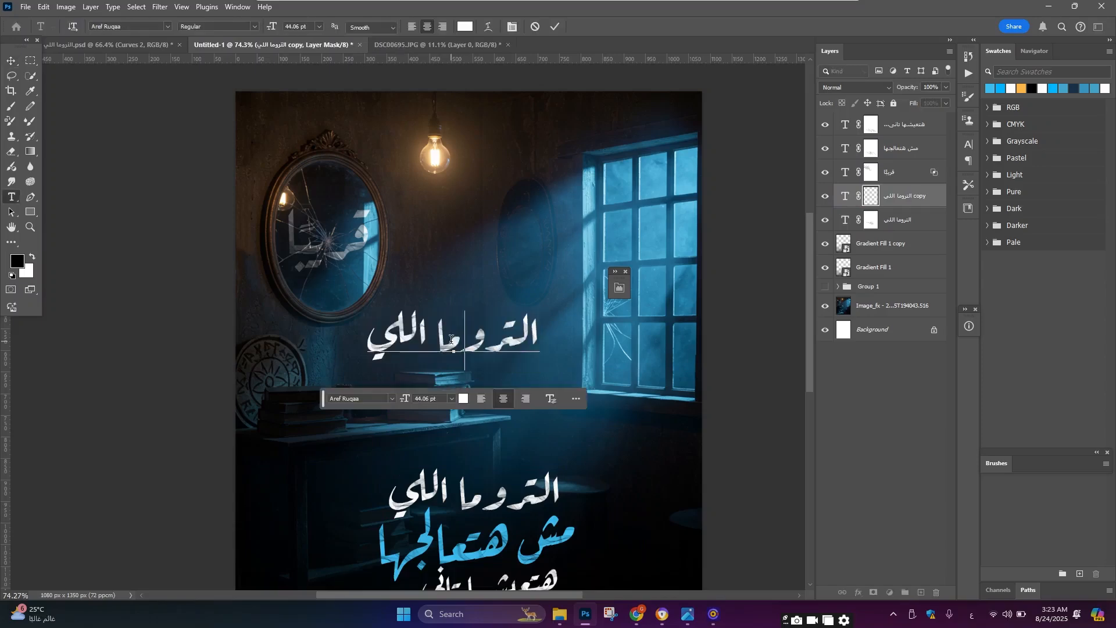
pyautogui.write('تروما')
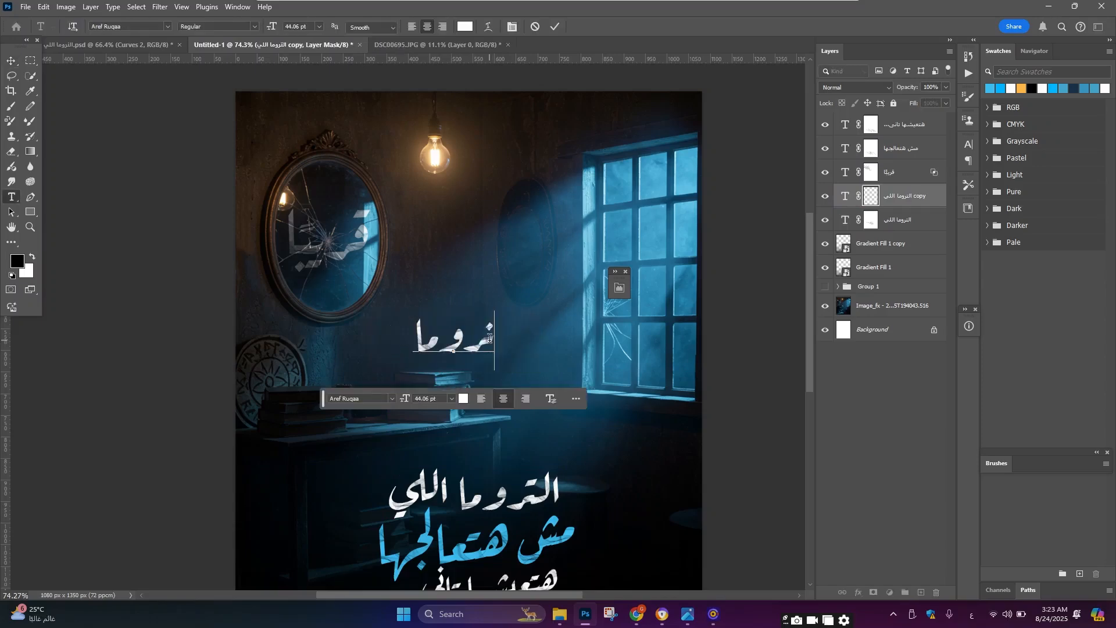
pyautogui.hotkey('ctrl', 'a')
pyautogui.write('تروما')
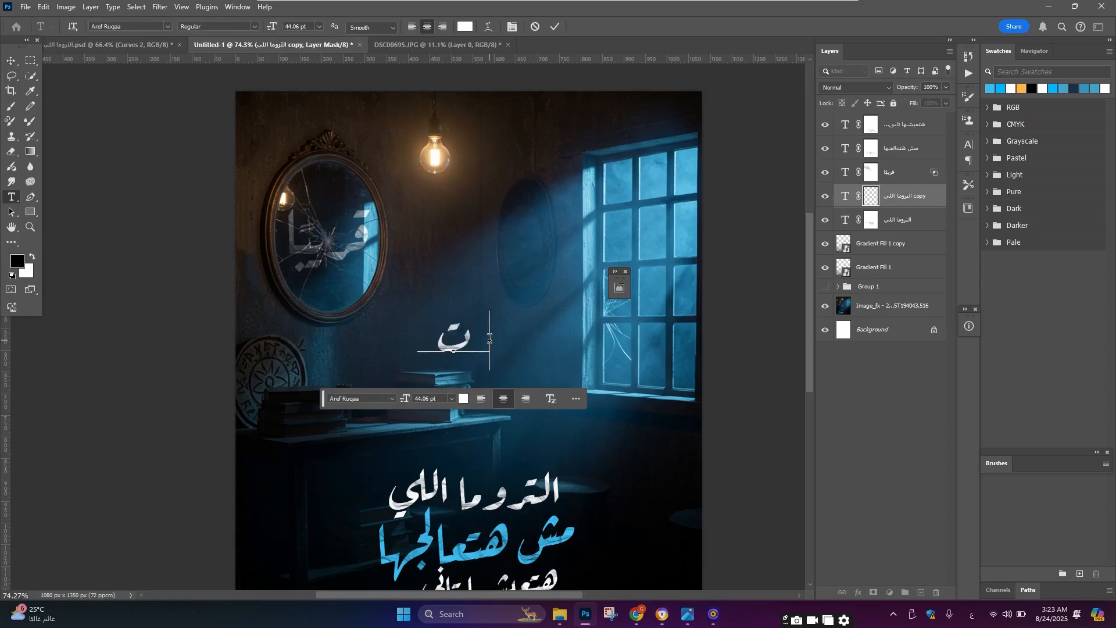
pyautogui.click(10, 59)
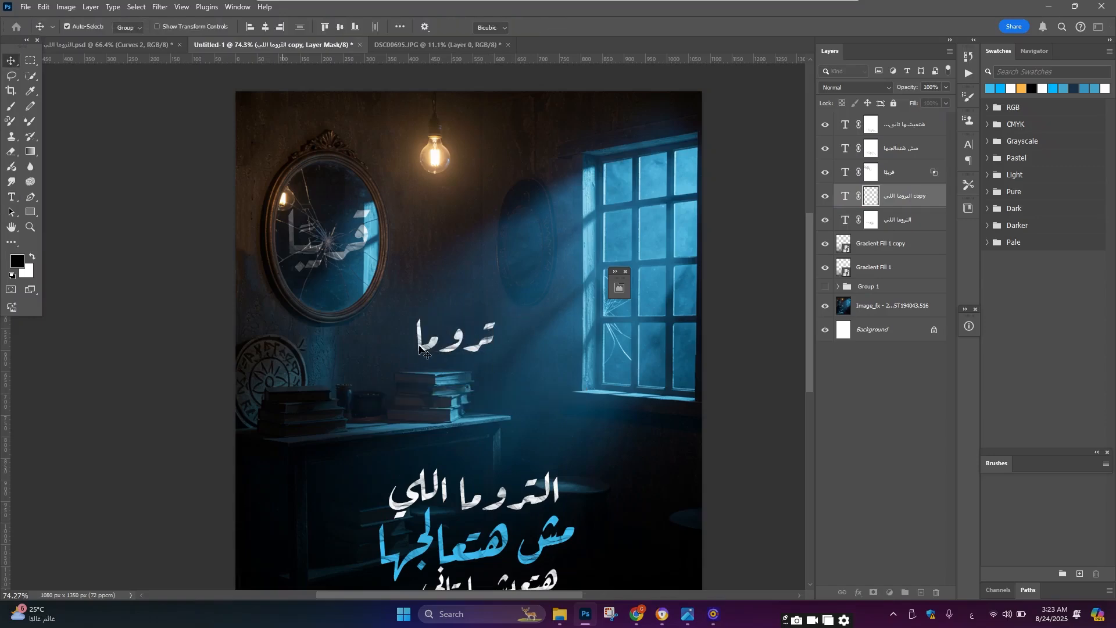
# Step: Transform the تروما text, scaling it and moving it left beneath the mirror
pyautogui.hotkey('ctrl', 't')
pyautogui.moveTo(478, 337); pyautogui.dragTo(388, 353)
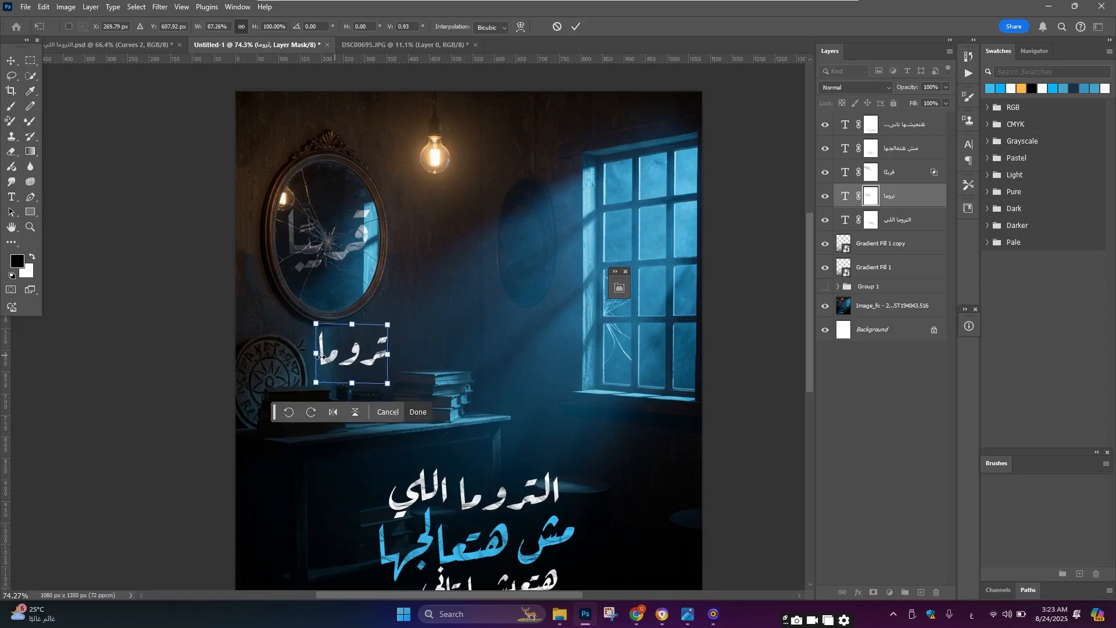
pyautogui.moveTo(321, 357)
pyautogui.mouseDown()
pyautogui.moveTo(296, 350)
pyautogui.moveTo(308, 349)
pyautogui.mouseUp()
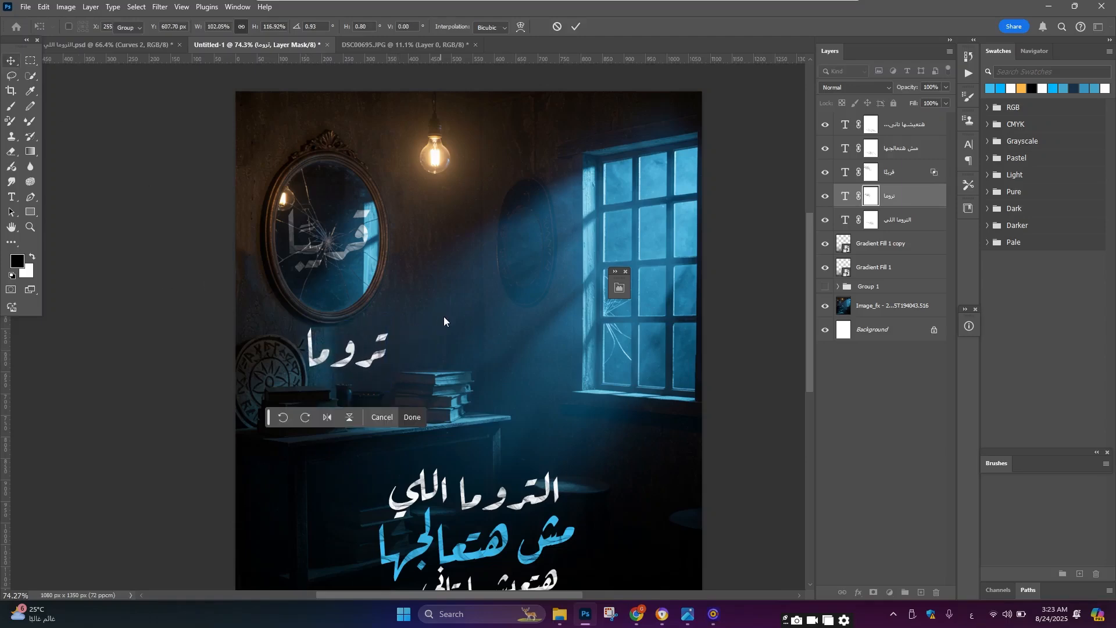
pyautogui.press('Return')
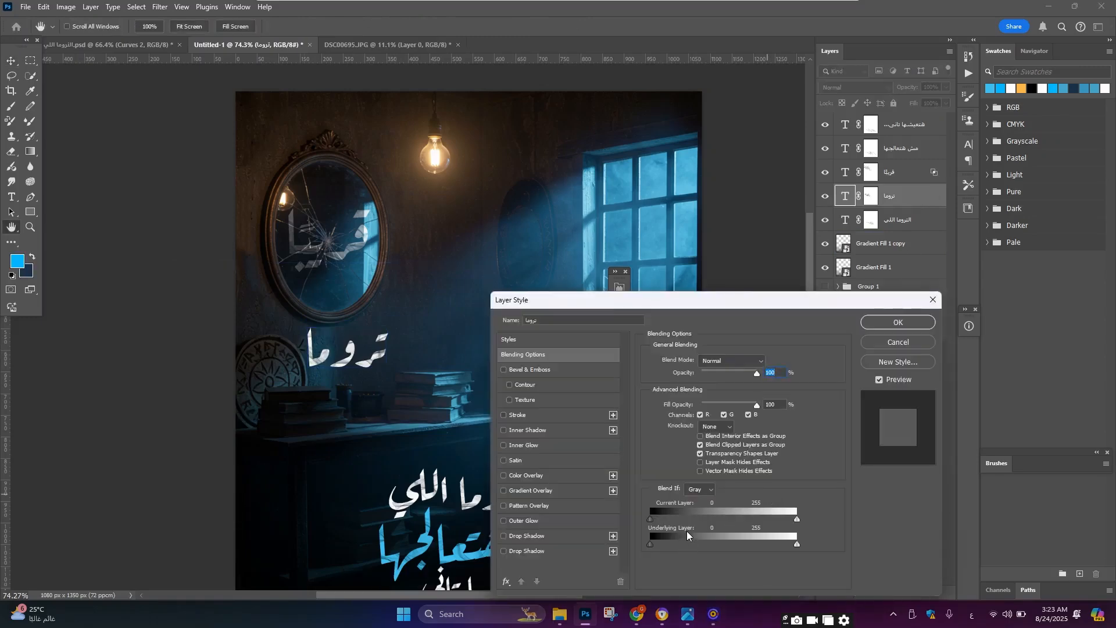
# Step: Split the Blend If underlying-layer black slider on the تروما layer so it blends into the wall
pyautogui.keyDown('alt'); pyautogui.click(657, 543); pyautogui.keyUp('alt')
pyautogui.moveTo(681, 542); pyautogui.dragTo(639, 549)
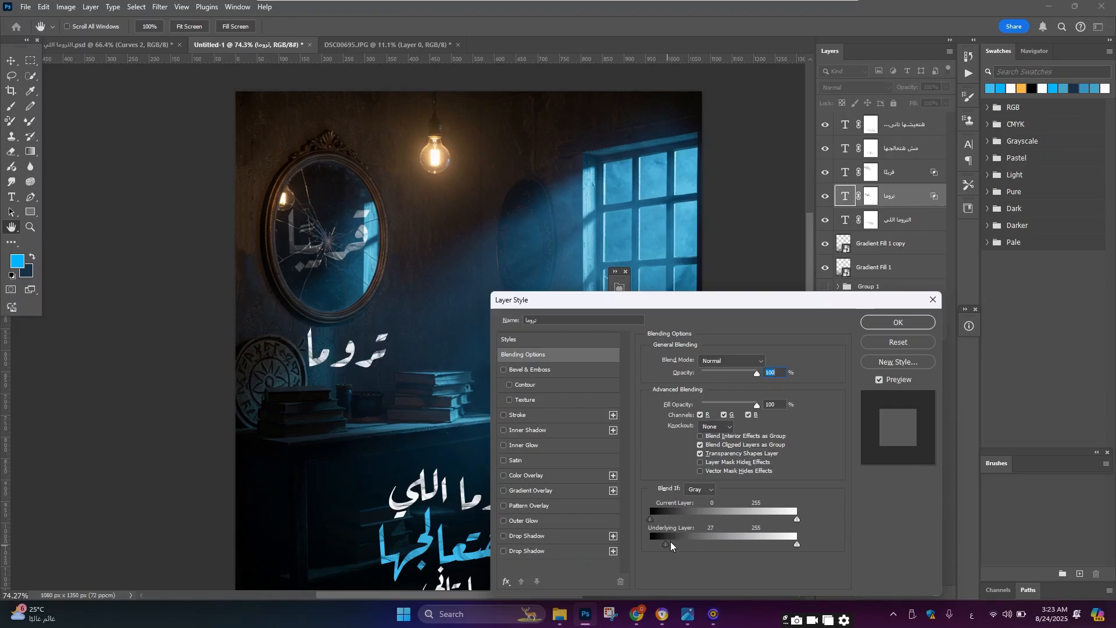
pyautogui.moveTo(671, 542); pyautogui.dragTo(680, 539)
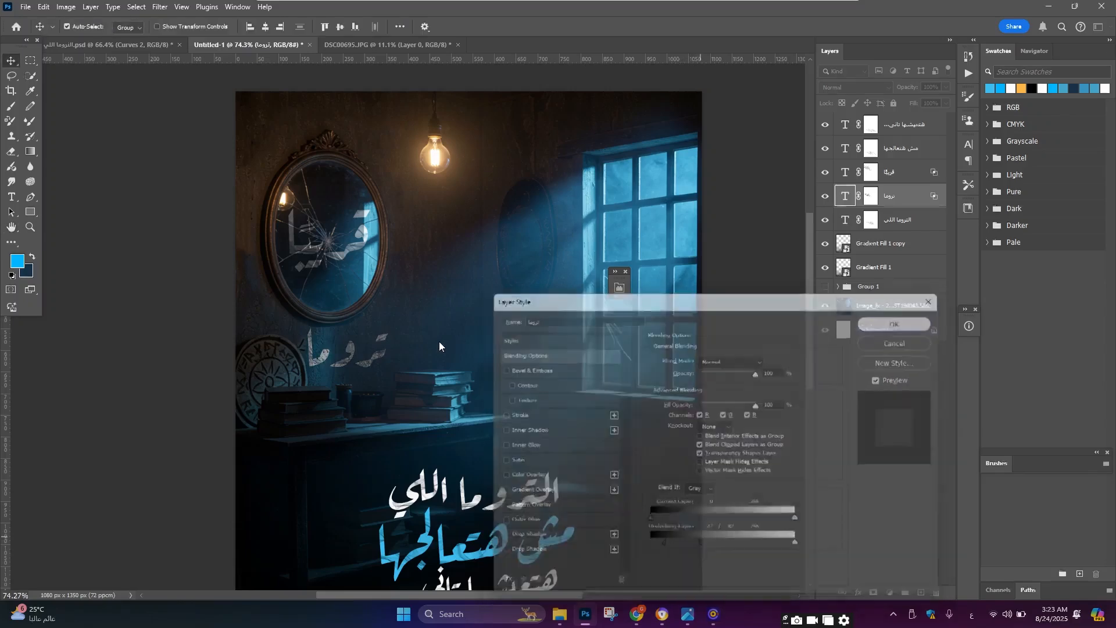
# Step: Zoom in and out to check the blended تروما text on the wall
pyautogui.scroll(-6, 434, 340)
pyautogui.scroll(5, 458, 458)
pyautogui.scroll(3, 457, 459)
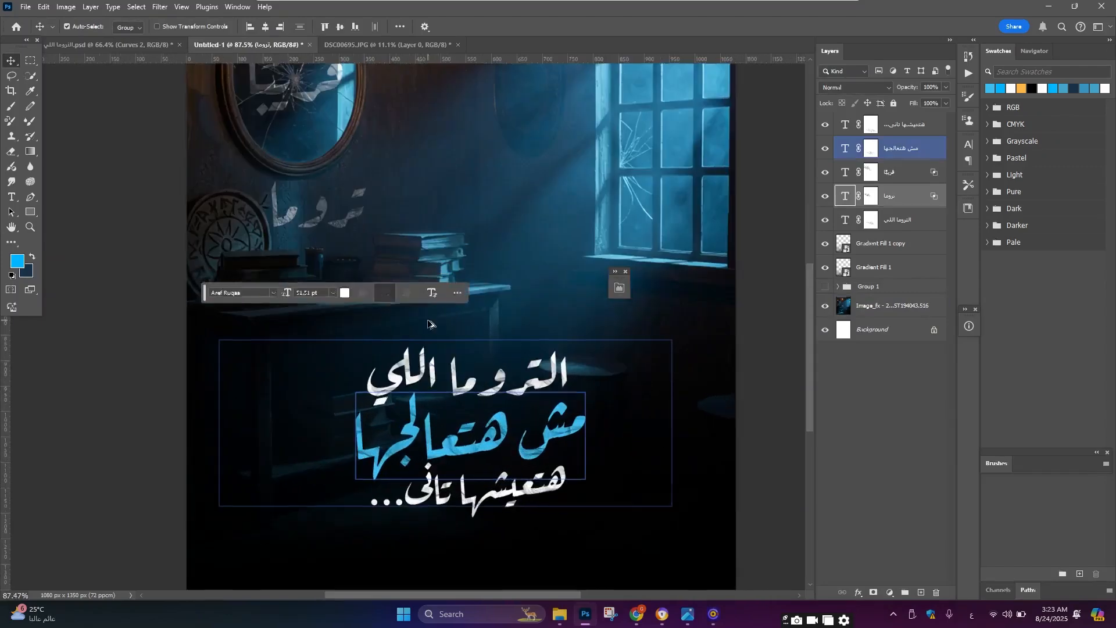
pyautogui.scroll(-7, 403, 260)
pyautogui.scroll(3, 369, 240)
pyautogui.scroll(3, 369, 241)
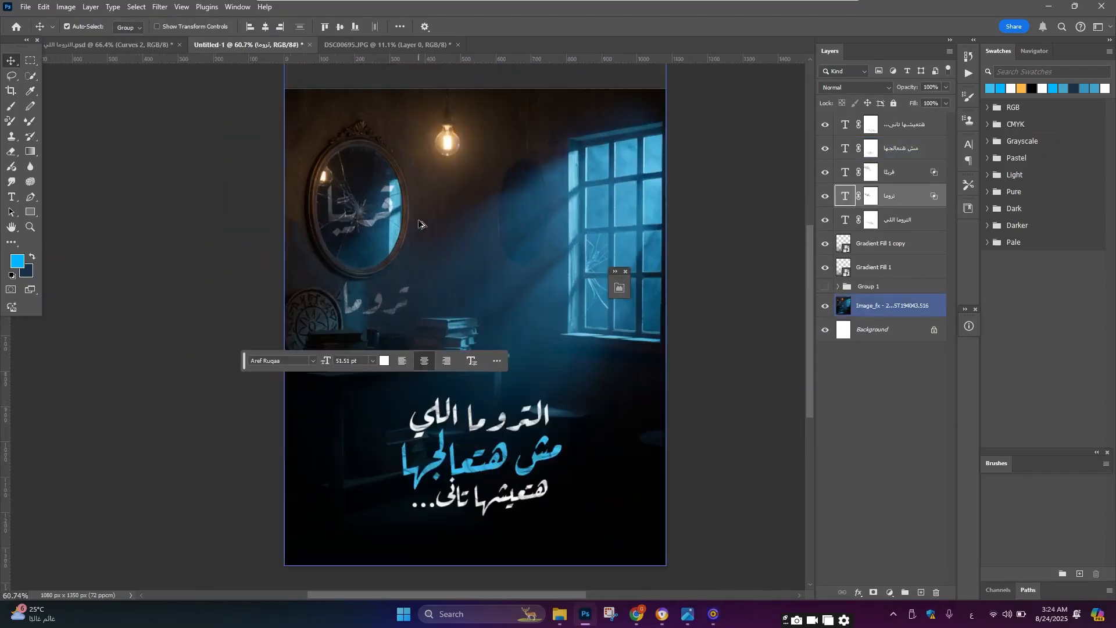
pyautogui.scroll(-3, 451, 218)
pyautogui.scroll(2, 495, 224)
# Step: Turn the cut-out people group's visibility back on
pyautogui.click(824, 287)
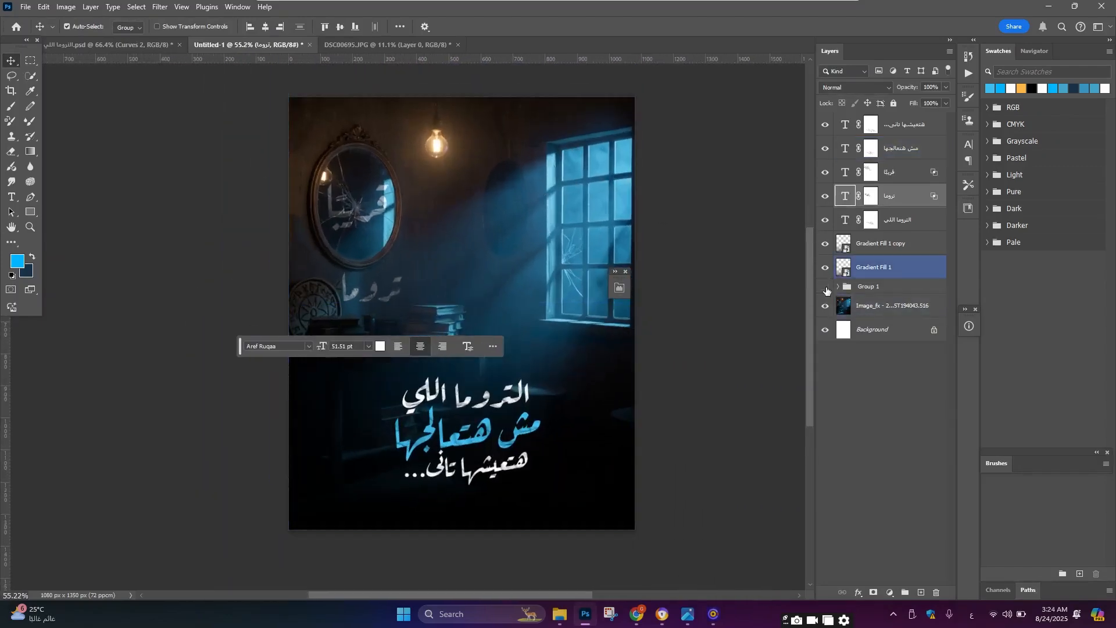
pyautogui.scroll(-2, 479, 245)
pyautogui.scroll(2, 463, 355)
pyautogui.scroll(1, 463, 353)
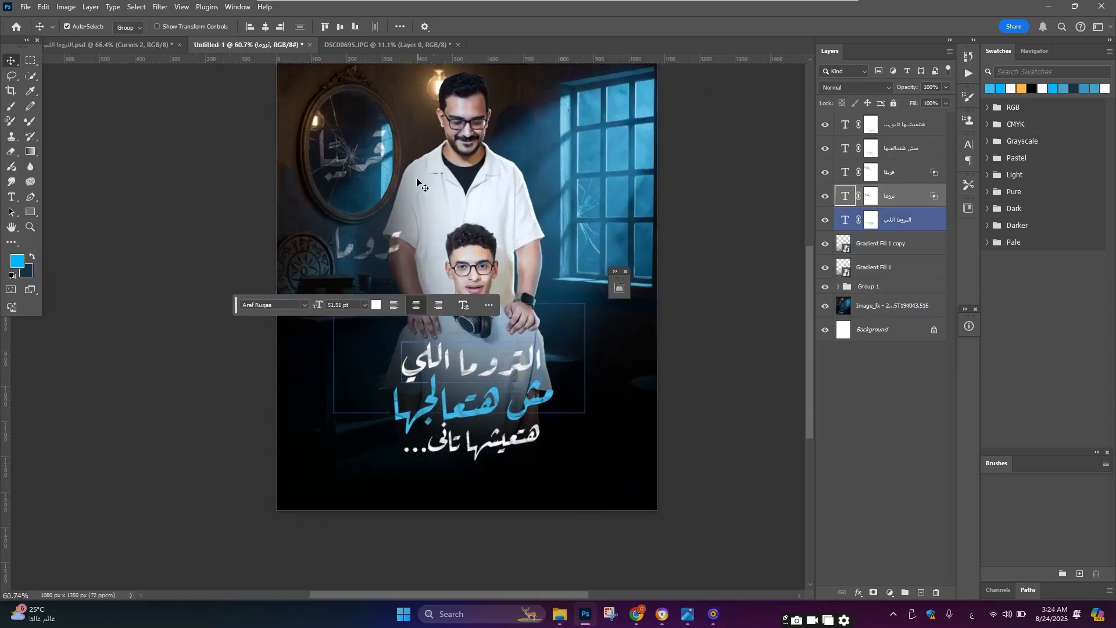
pyautogui.scroll(3, 398, 246)
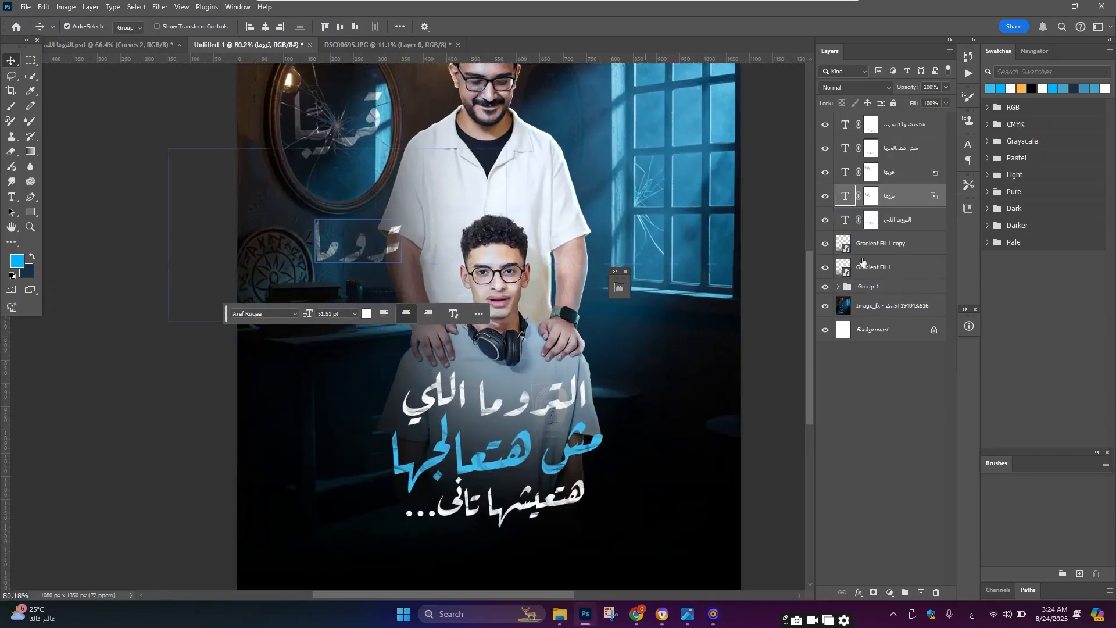
# Step: Move the تروما layer below the people group and nudge it slightly left
pyautogui.moveTo(916, 199); pyautogui.dragTo(914, 294)
pyautogui.hotkey('ctrl', 't')
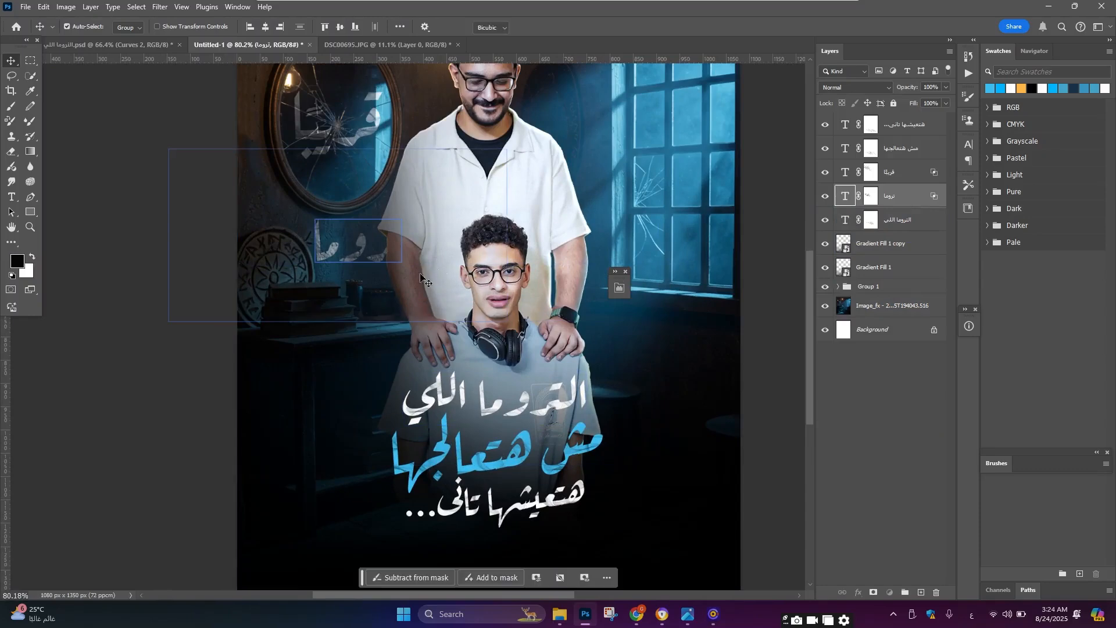
pyautogui.moveTo(403, 247); pyautogui.dragTo(382, 247)
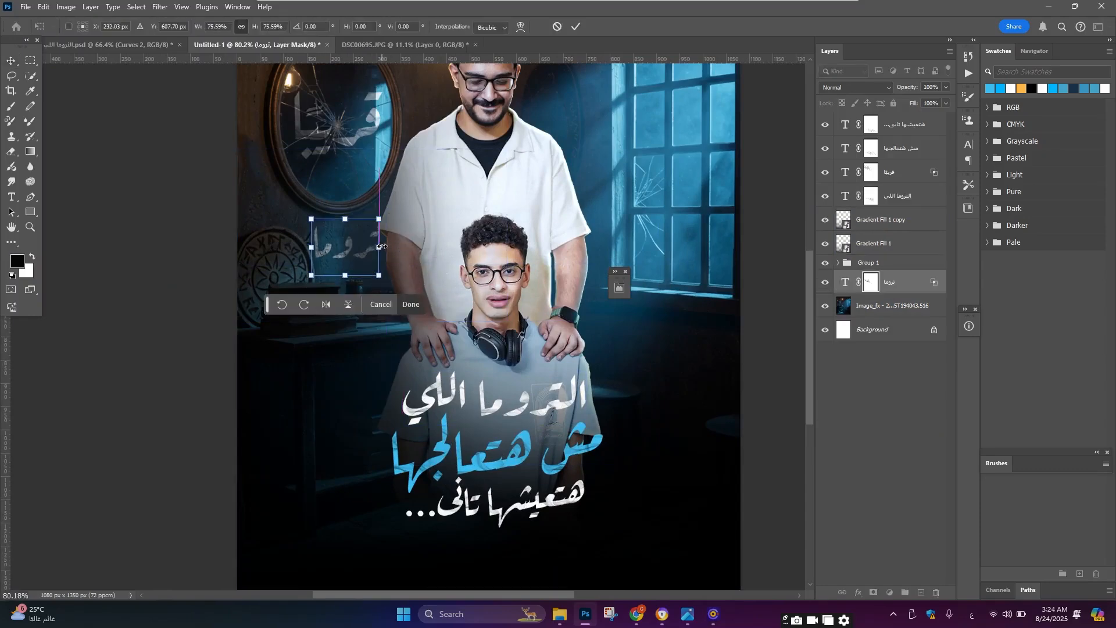
pyautogui.press('Return')
# Step: Copy the footer group with logos and credits from the other poster document into this poster
pyautogui.scroll(-4, 399, 256)
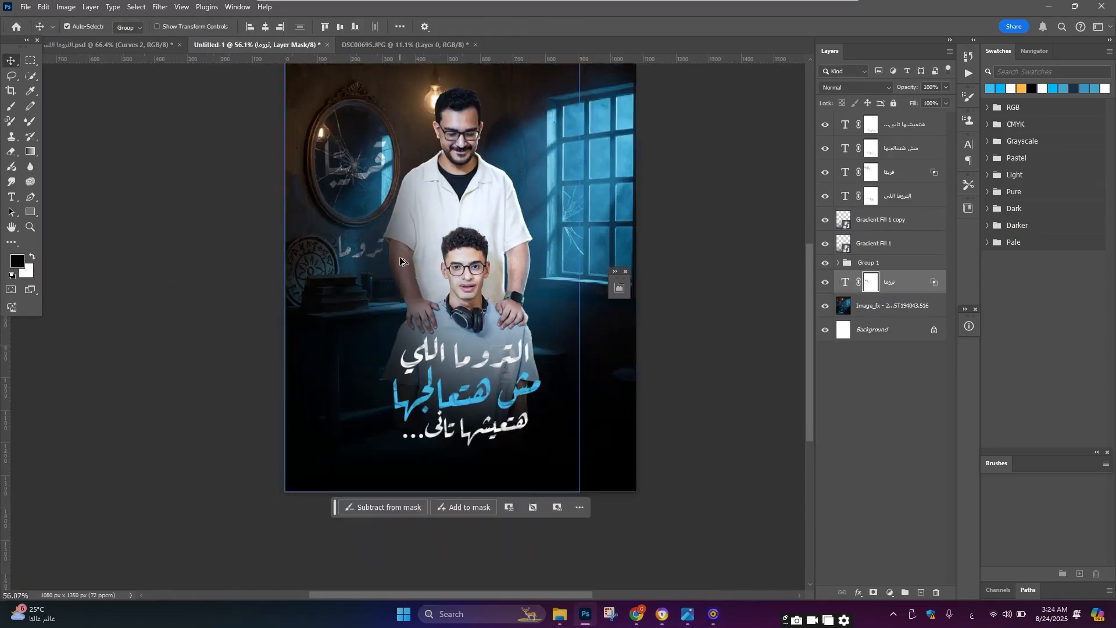
pyautogui.click(388, 258)
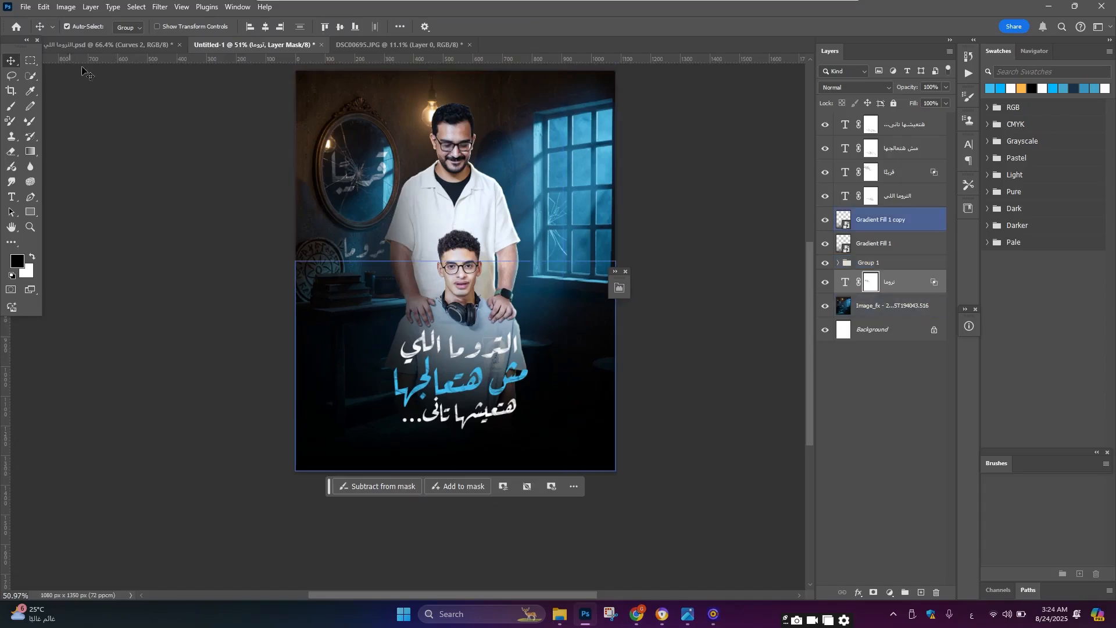
pyautogui.click(87, 45)
pyautogui.scroll(-2, 418, 407)
pyautogui.scroll(4, 433, 483)
pyautogui.click(417, 508)
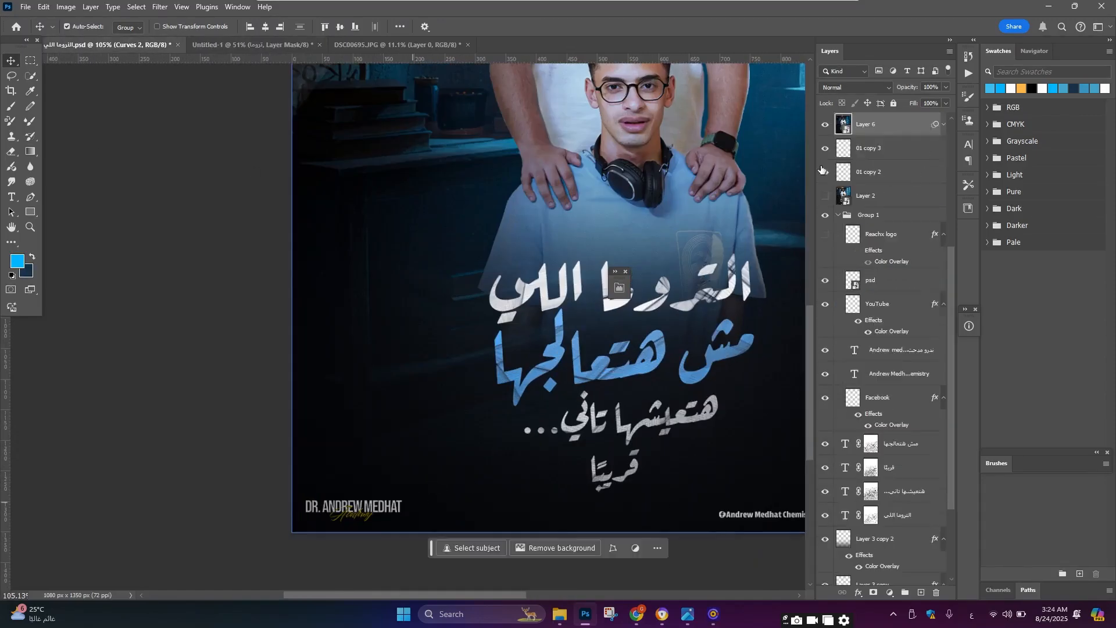
pyautogui.keyDown('ctrl'); pyautogui.click(373, 509); pyautogui.keyUp('ctrl')
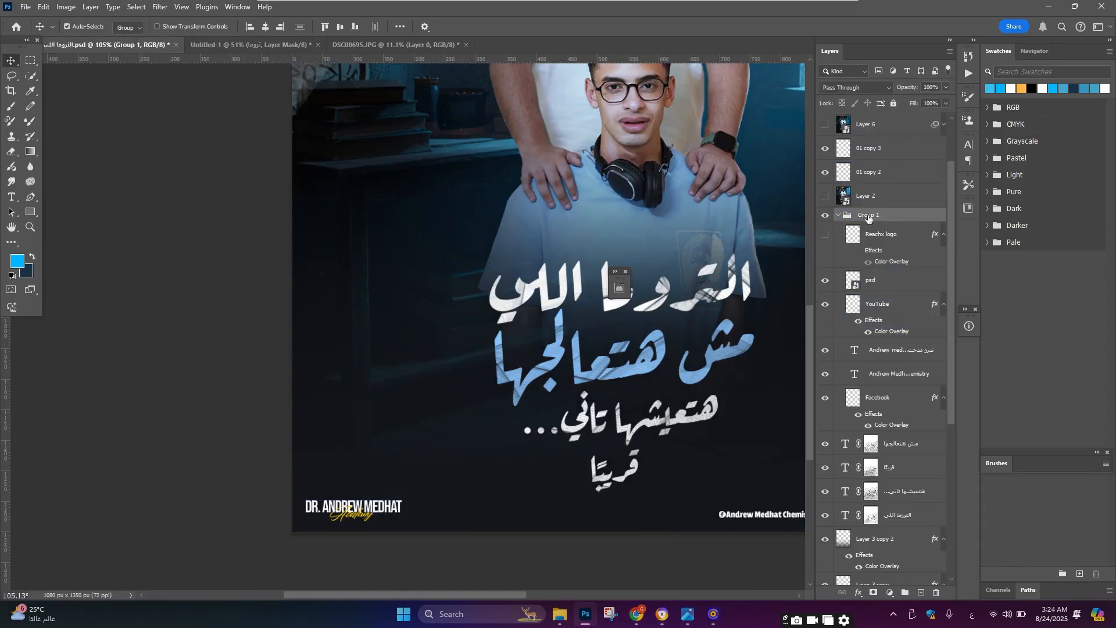
pyautogui.moveTo(868, 217); pyautogui.dragTo(486, 435)
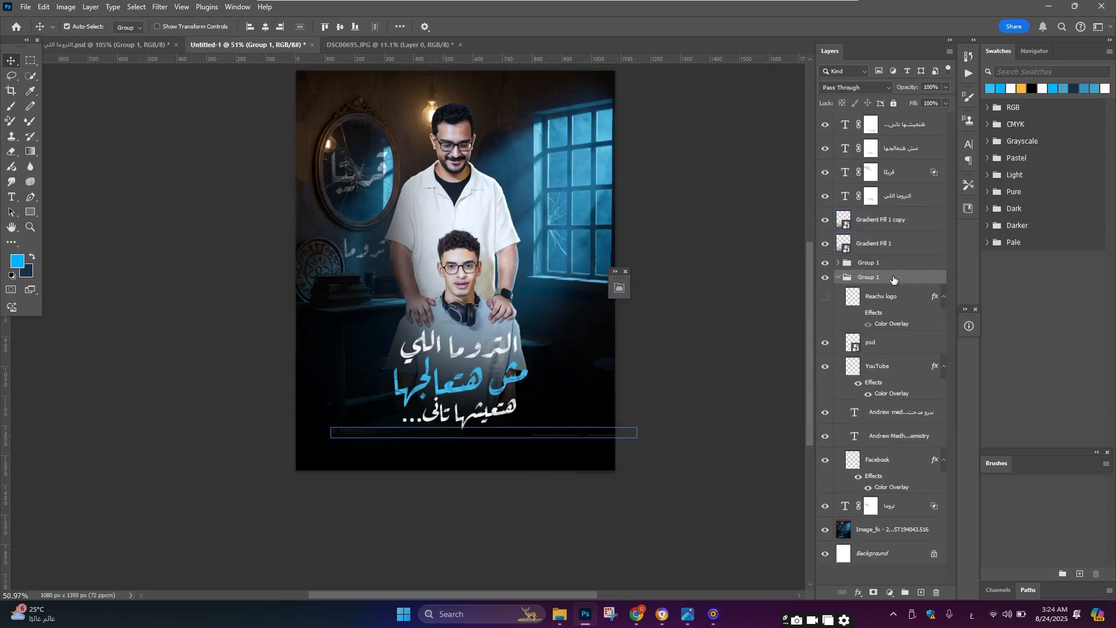
# Step: Move the footer group to the top of the layer stack and shift it down to the poster's bottom edge
pyautogui.moveTo(894, 281); pyautogui.dragTo(898, 93)
pyautogui.hotkey('ctrl', 't')
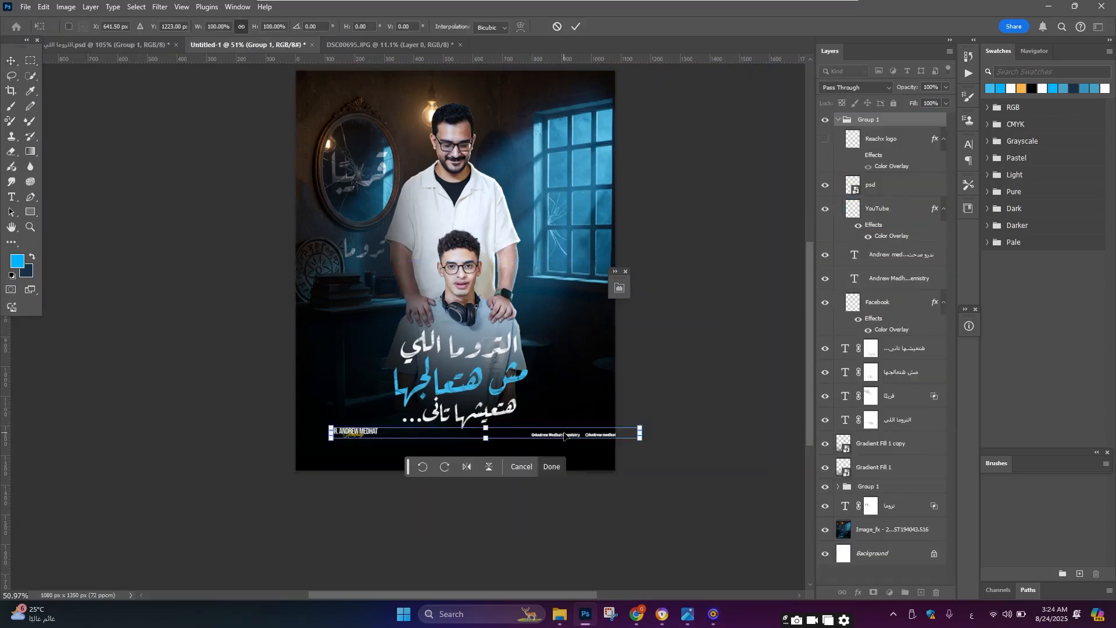
pyautogui.moveTo(569, 434); pyautogui.dragTo(539, 460)
pyautogui.press('Return')
pyautogui.click(538, 460)
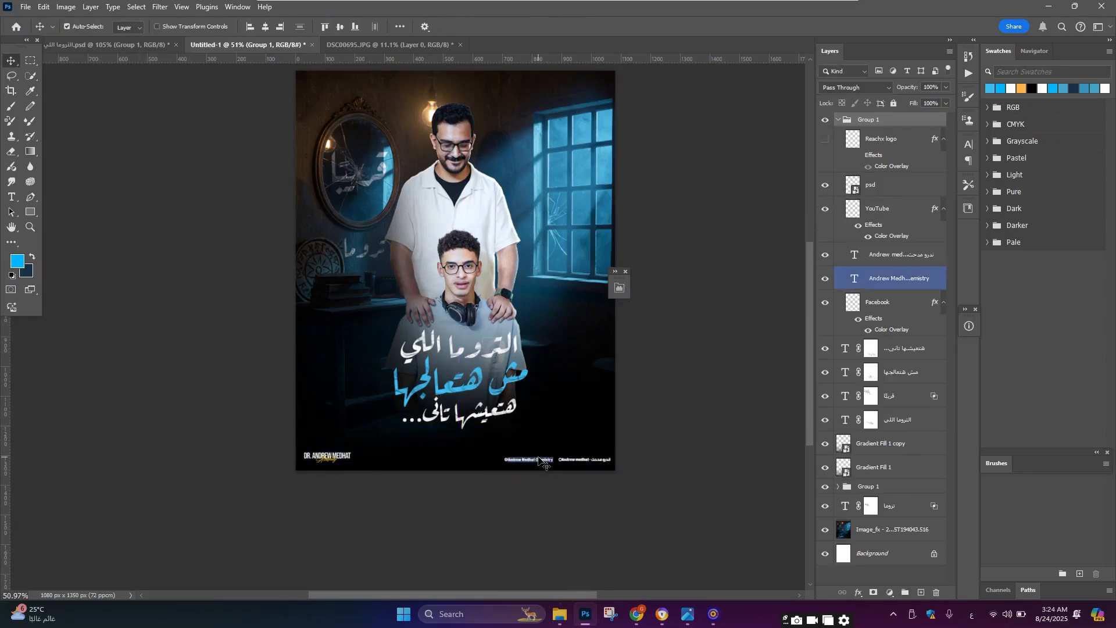
# Step: Select the three title lines together and move them up slightly
pyautogui.scroll(2, 538, 457)
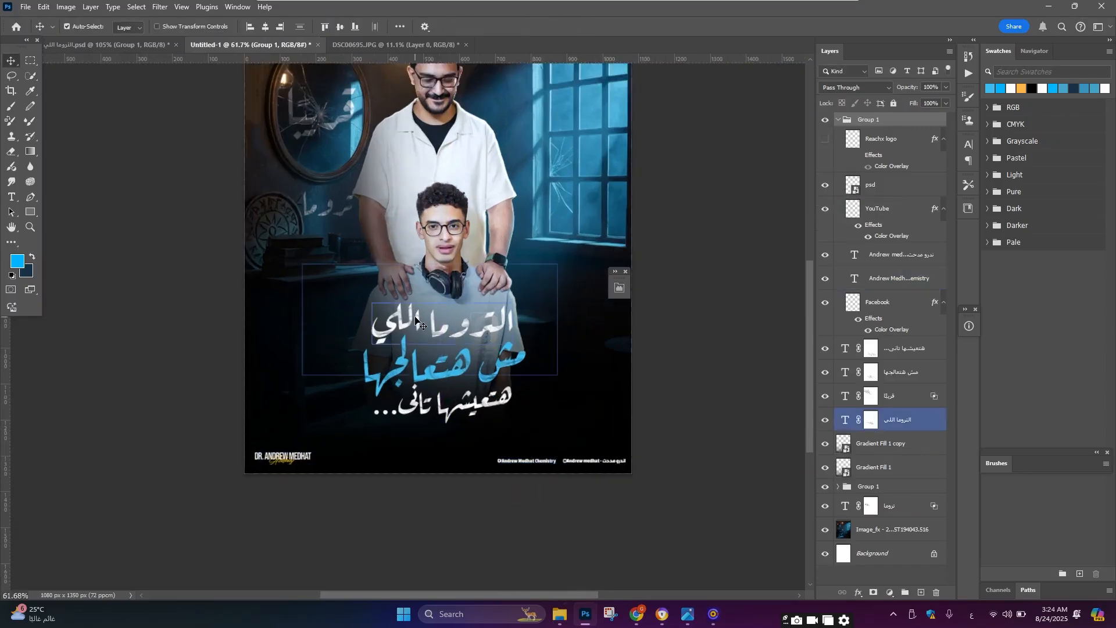
pyautogui.click(420, 324)
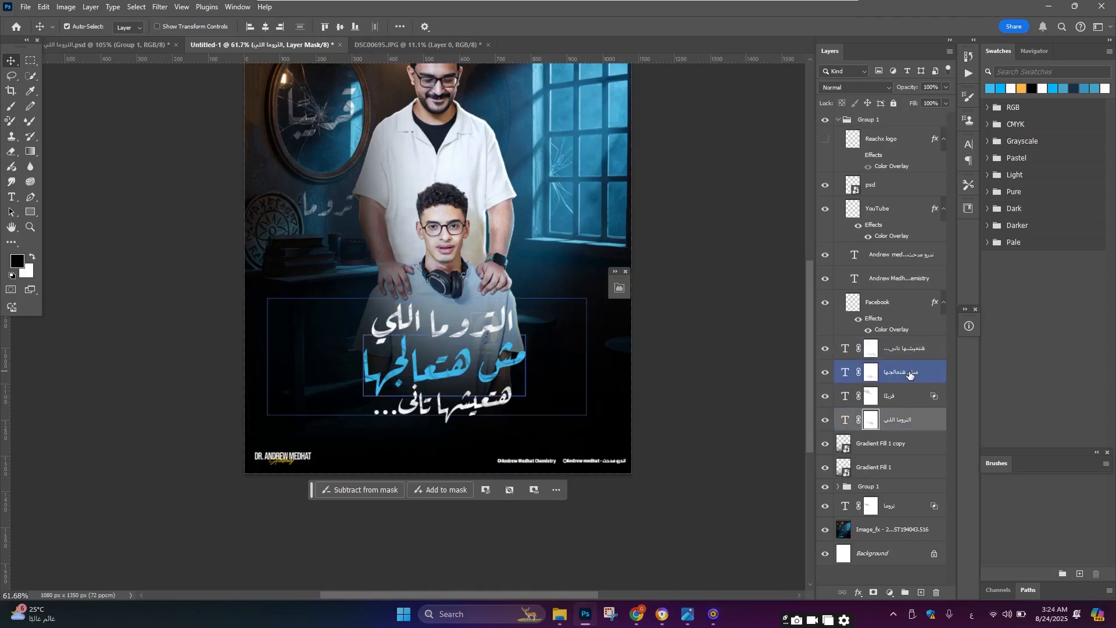
pyautogui.keyDown('ctrl'); pyautogui.click(909, 373); pyautogui.keyUp('ctrl')
pyautogui.keyDown('ctrl'); pyautogui.click(912, 349); pyautogui.keyUp('ctrl')
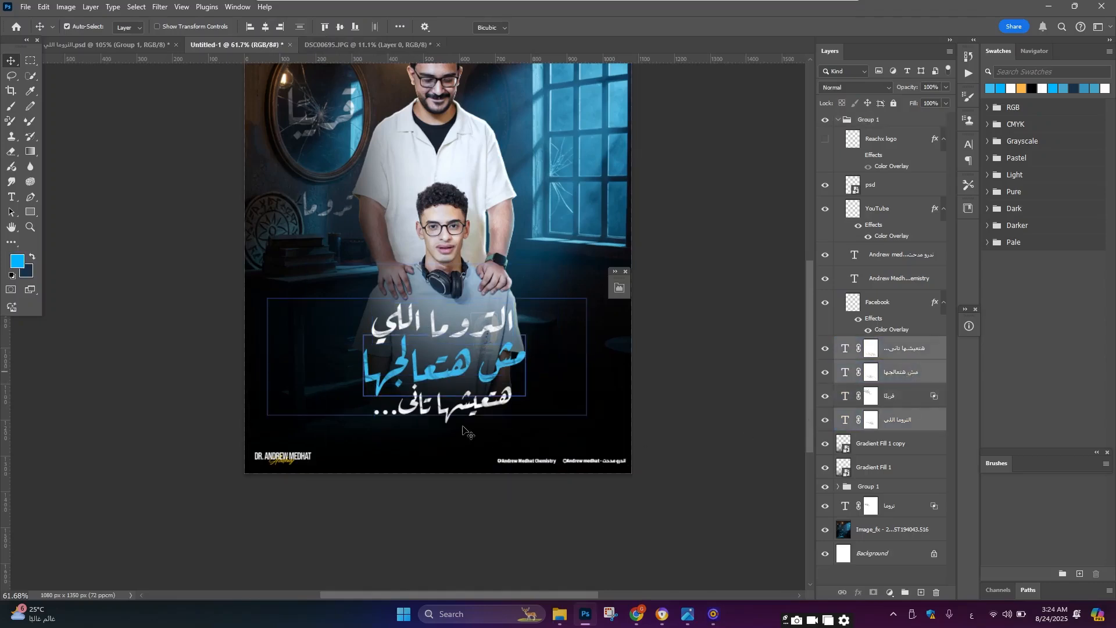
pyautogui.hotkey('ctrl', 't')
pyautogui.moveTo(444, 422); pyautogui.dragTo(443, 407)
pyautogui.press('Return')
# Step: Zoom in and out to review the whole poster composition
pyautogui.scroll(-4, 487, 319)
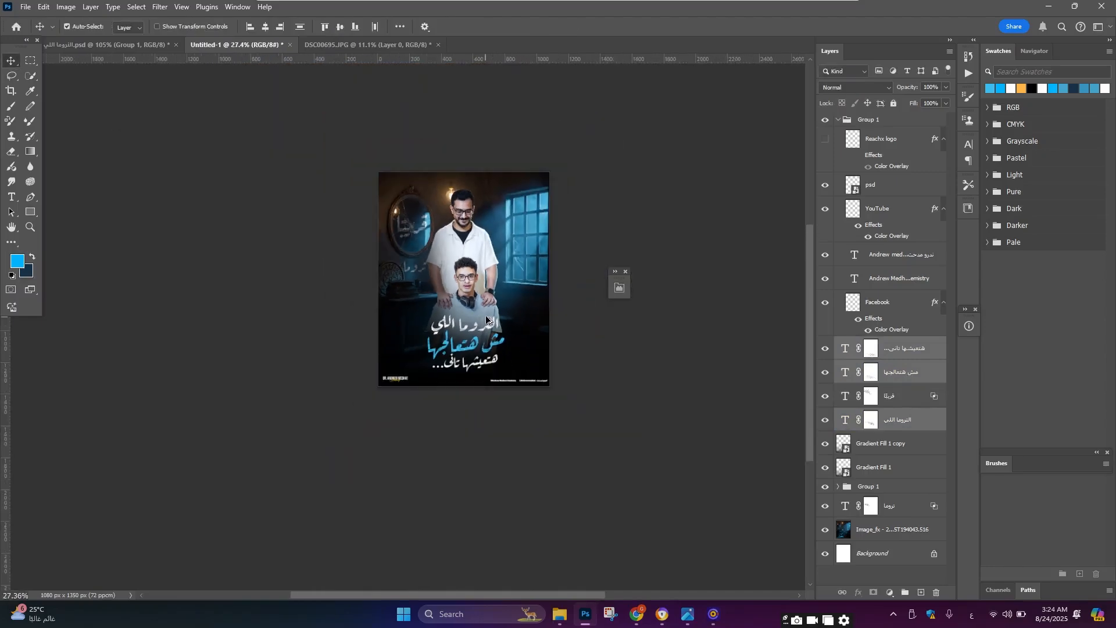
pyautogui.scroll(4, 487, 319)
pyautogui.scroll(-2, 465, 262)
pyautogui.scroll(2, 496, 185)
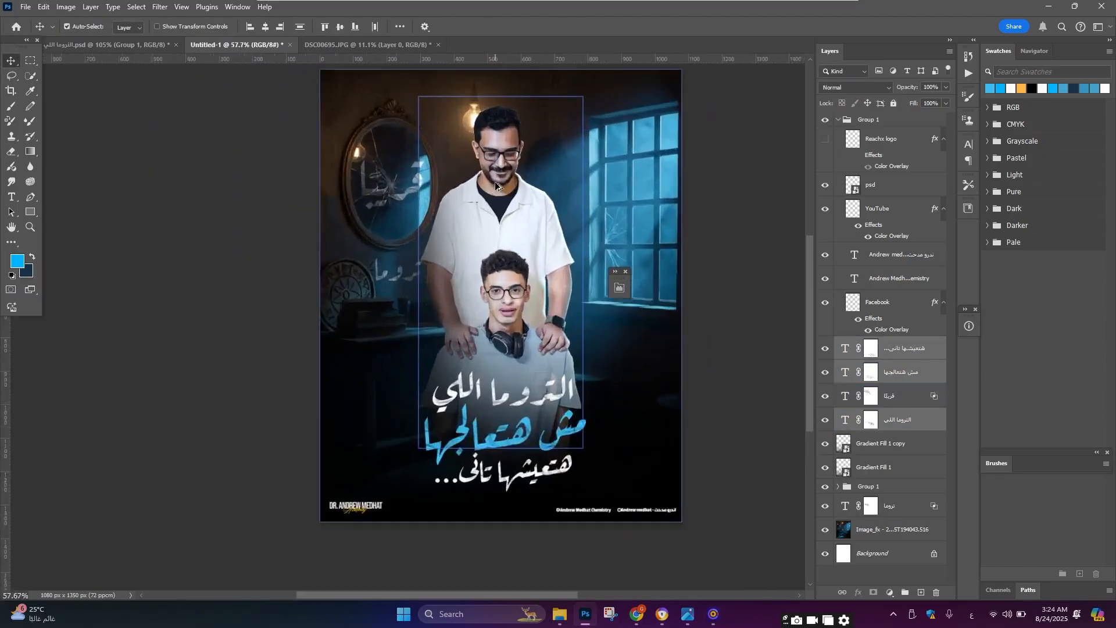
pyautogui.scroll(4, 496, 173)
pyautogui.scroll(-3, 484, 166)
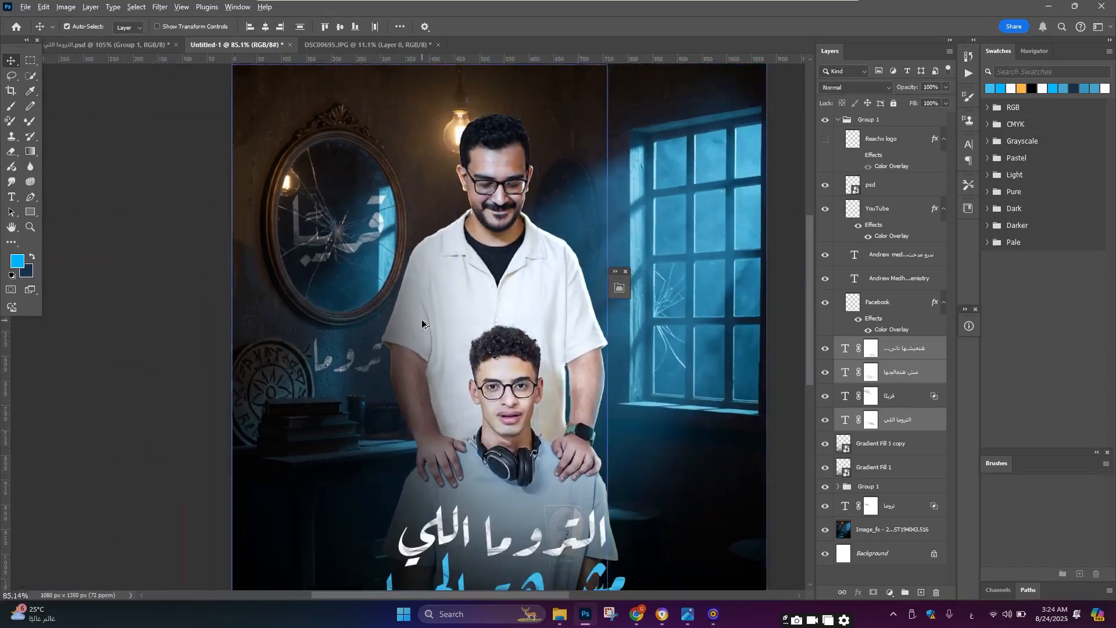
pyautogui.scroll(-3, 422, 323)
pyautogui.scroll(4, 422, 323)
pyautogui.click(888, 279)
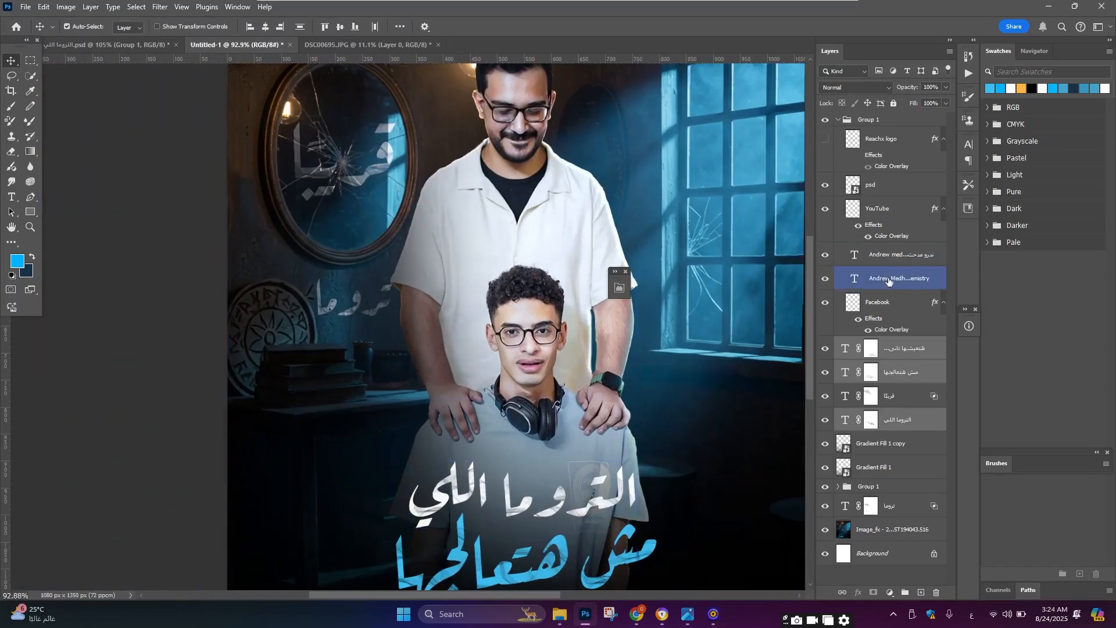
pyautogui.click(502, 293)
pyautogui.scroll(-2, 872, 489)
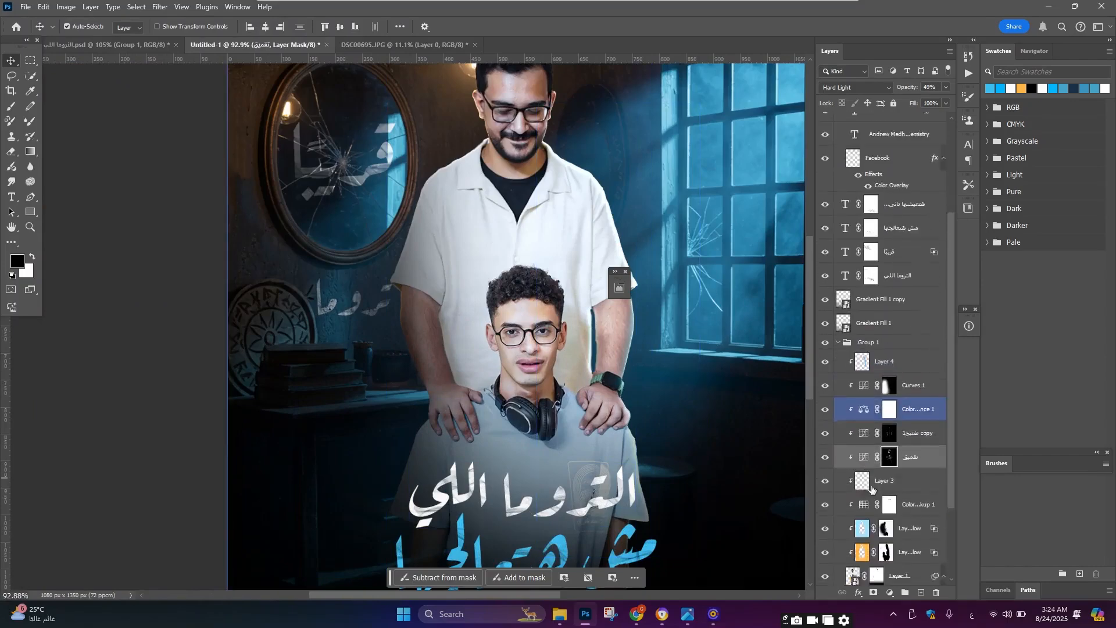
# Step: Select Layer 1's mask, pick a soft 500 px brush and paint a dab of black on the mask beside the man
pyautogui.scroll(-1, 872, 489)
pyautogui.click(885, 523)
pyautogui.press('b')
pyautogui.scroll(1, 427, 294)
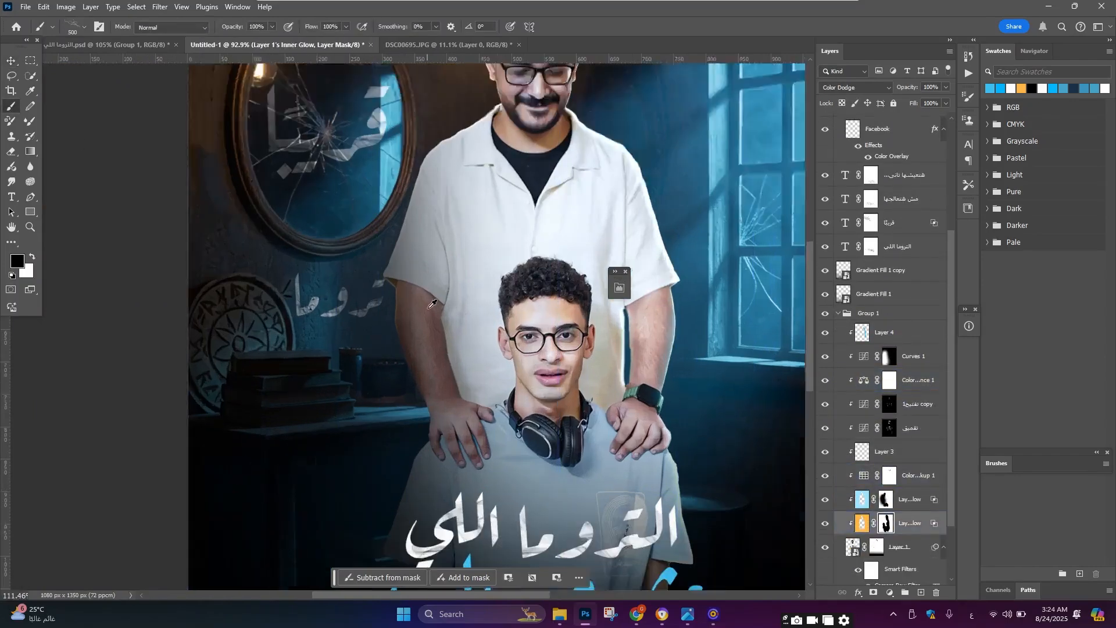
pyautogui.scroll(1, 431, 304)
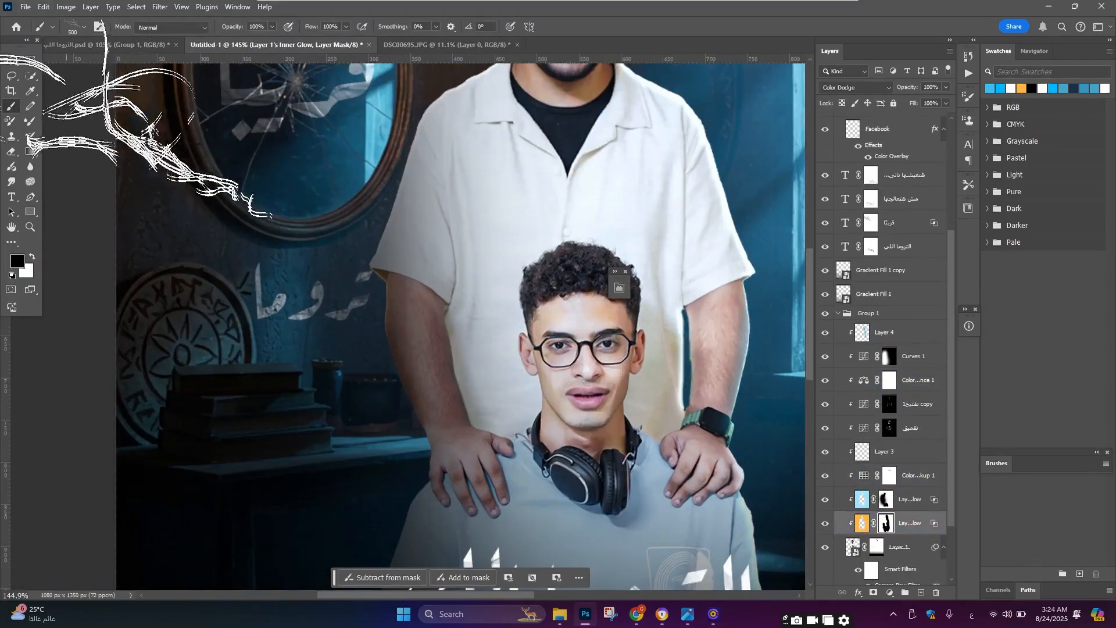
pyautogui.click(84, 26)
pyautogui.click(47, 134)
pyautogui.click(413, 351)
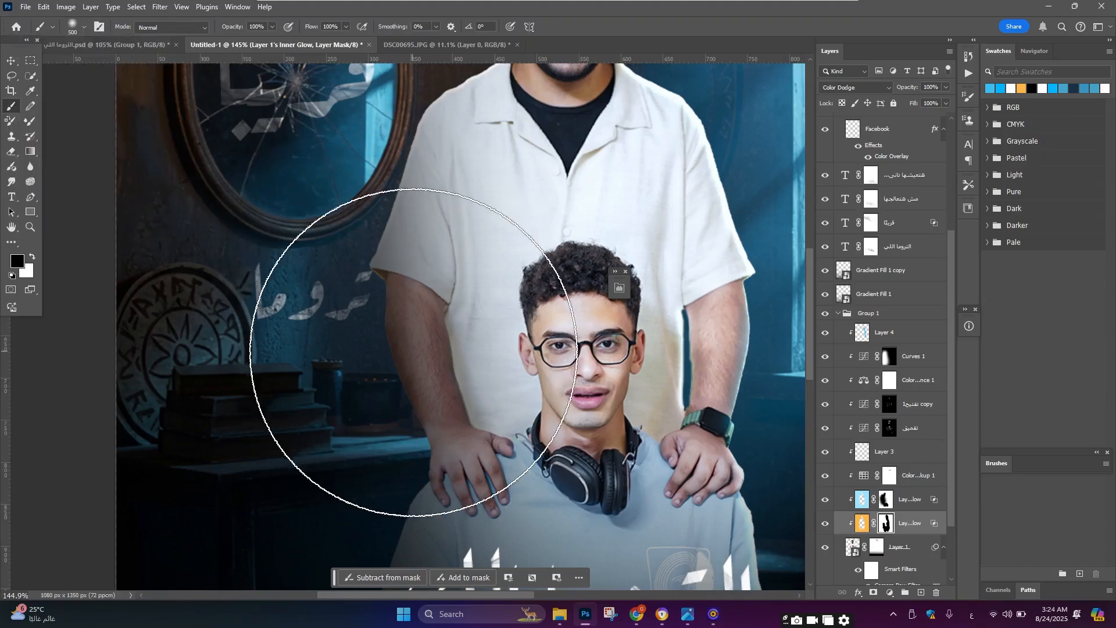
# Step: Stamp all visible layers into a new merged layer above the footer group
pyautogui.scroll(-5, 407, 367)
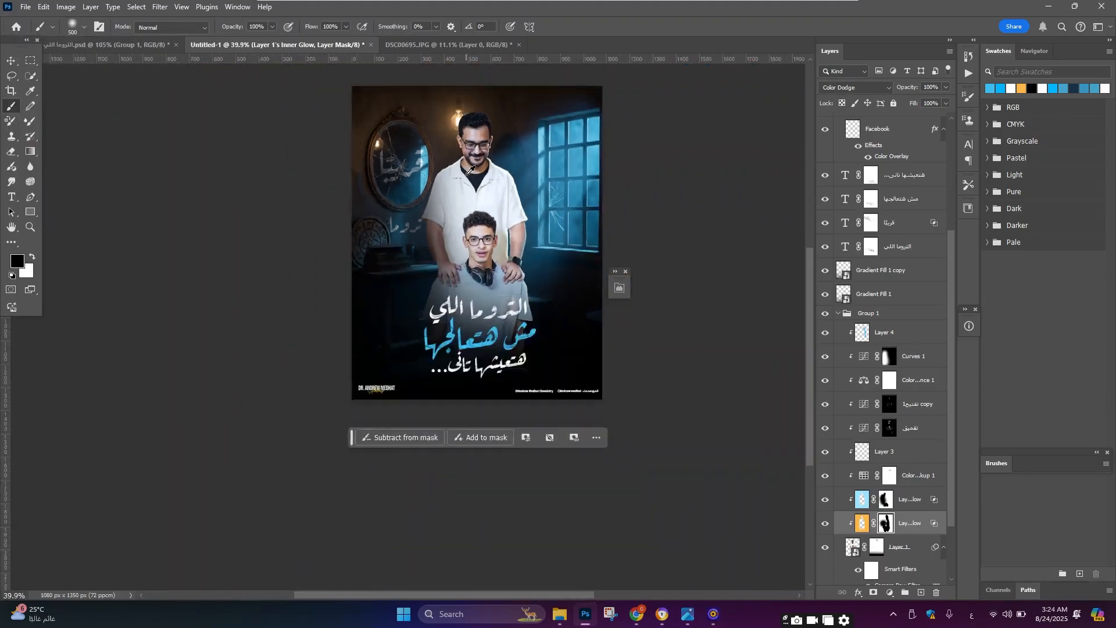
pyautogui.scroll(3, 442, 290)
pyautogui.scroll(-4, 493, 221)
pyautogui.scroll(2, 493, 221)
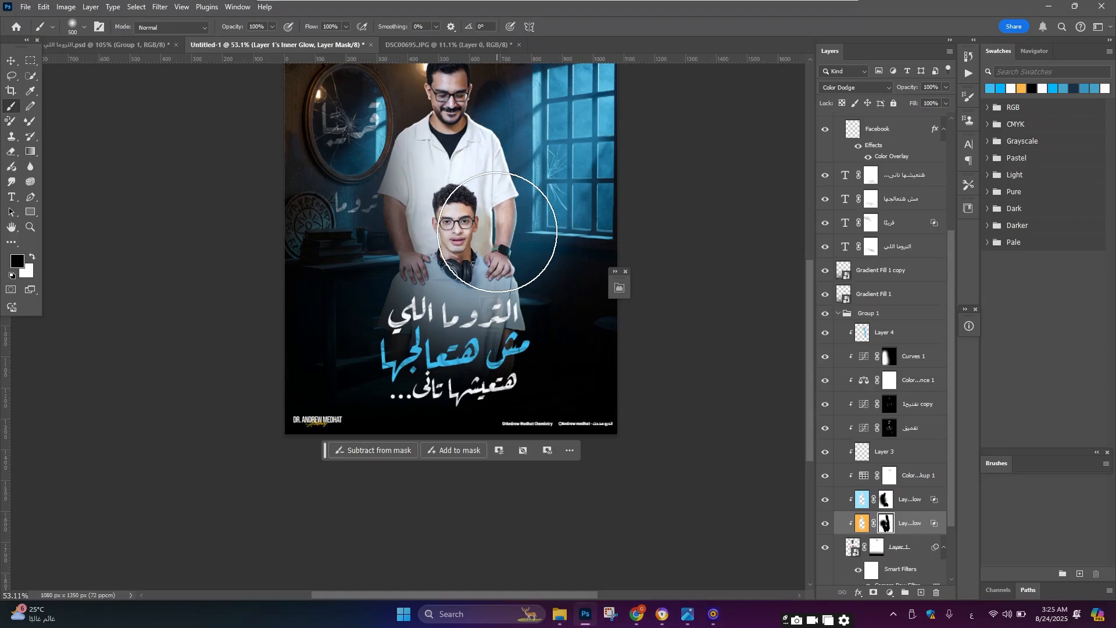
pyautogui.scroll(3, 497, 231)
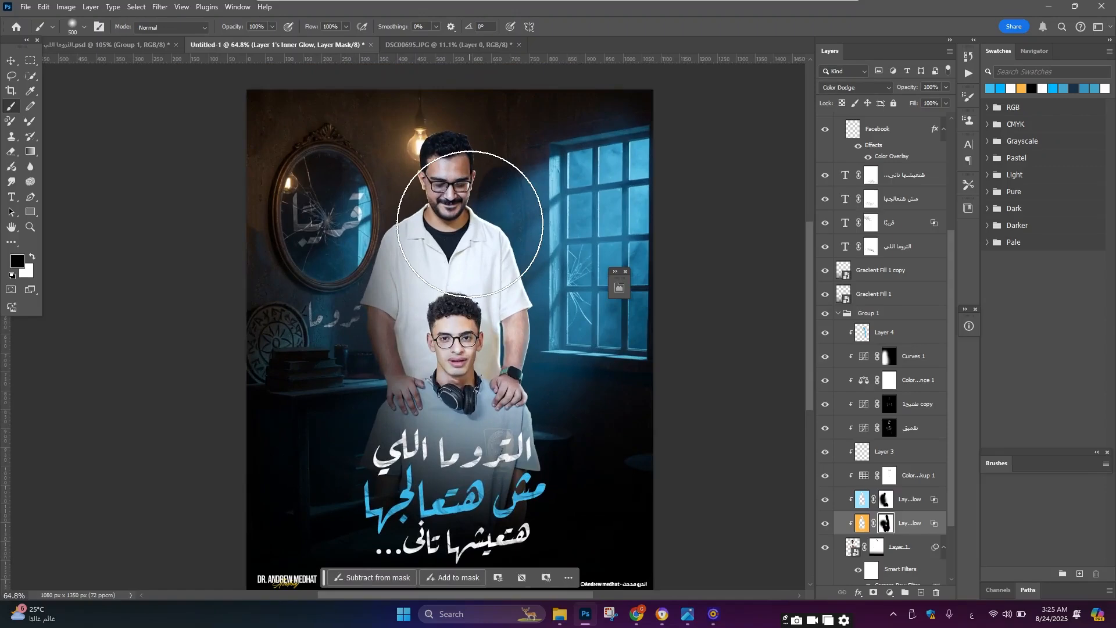
pyautogui.scroll(6, 875, 215)
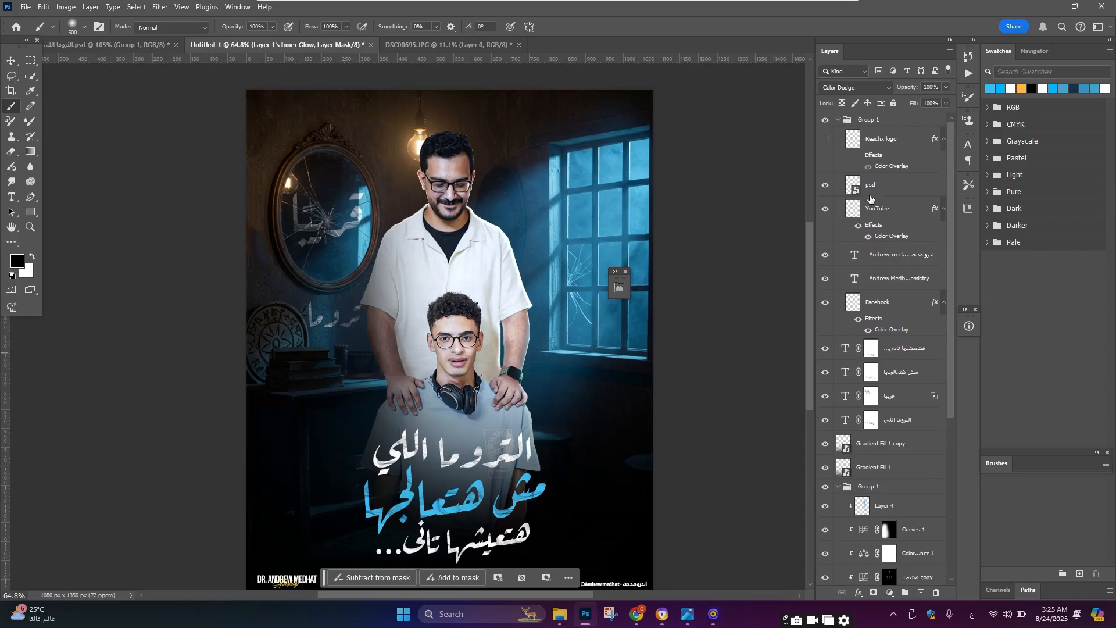
pyautogui.click(886, 120)
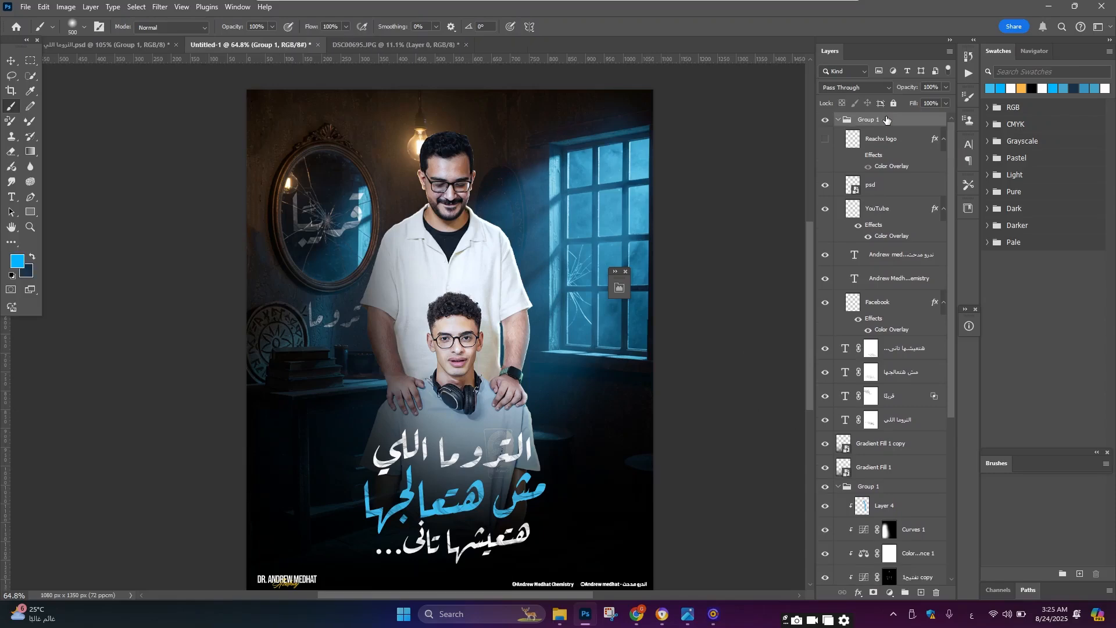
pyautogui.hotkey('ctrl', 'alt', 'shift', 'e')
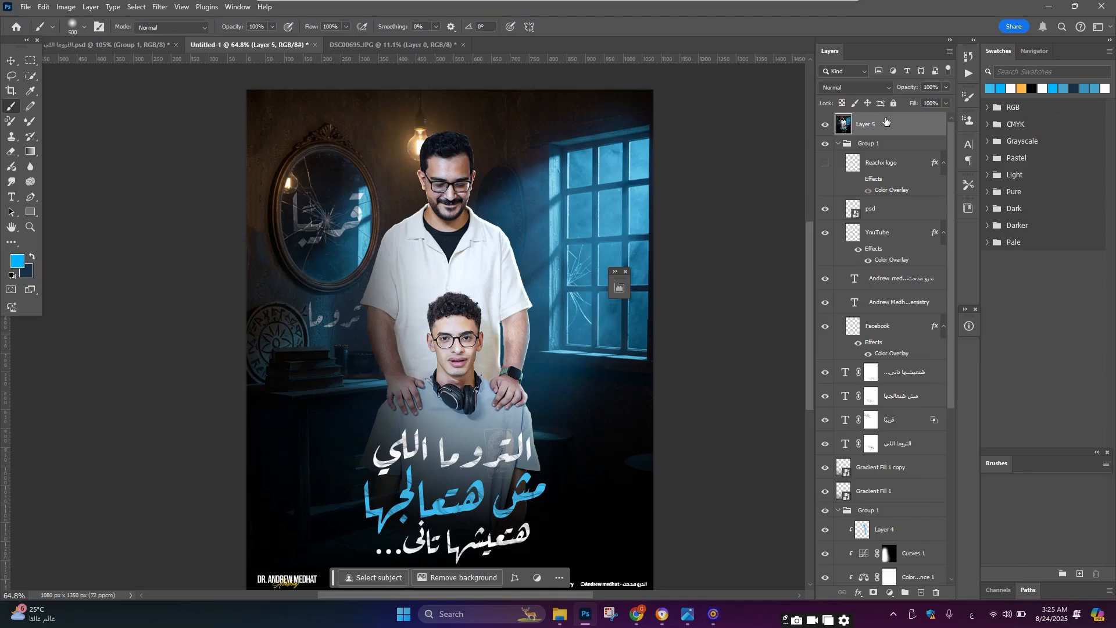
# Step: Convert the merged layer to a smart object and open the Camera Raw Filter on it
pyautogui.rightClick(885, 120)
pyautogui.click(936, 358)
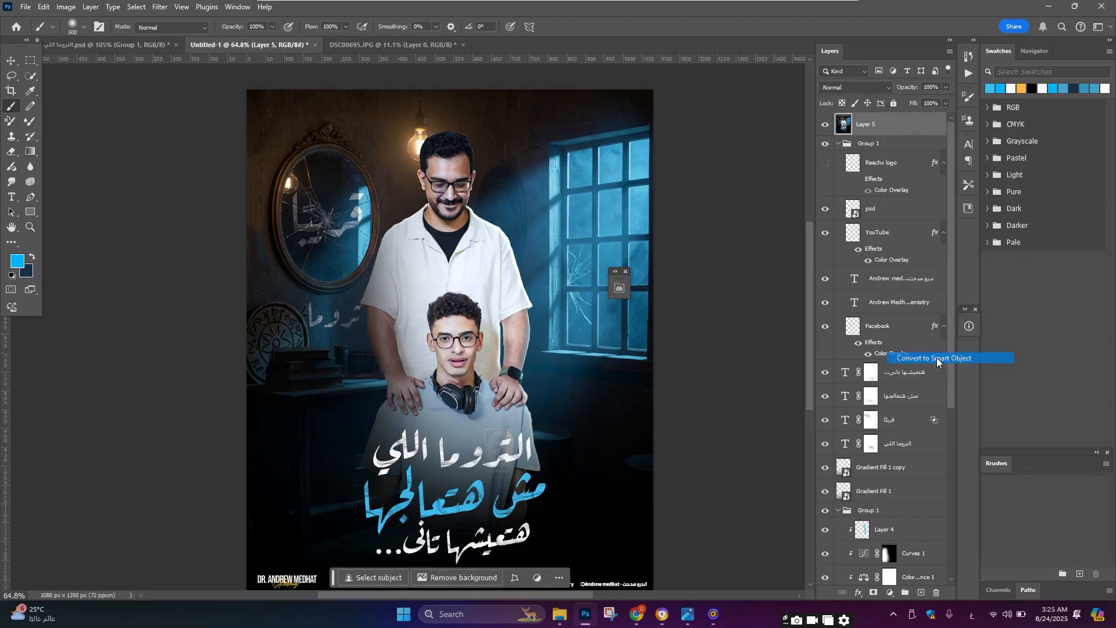
pyautogui.scroll(1, 625, 281)
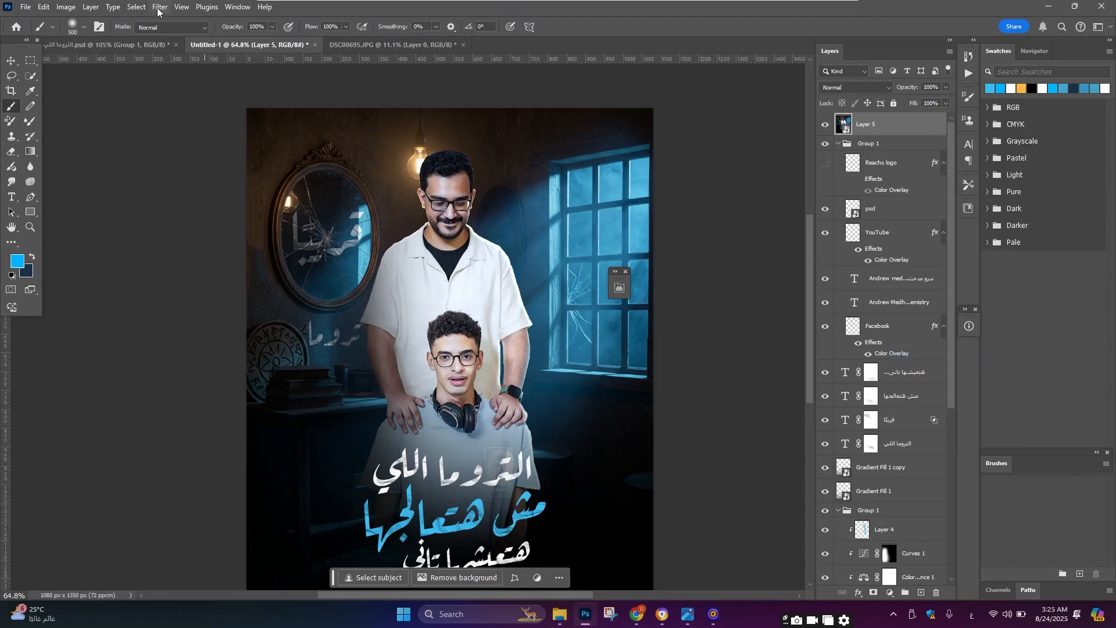
pyautogui.click(160, 7)
pyautogui.click(210, 97)
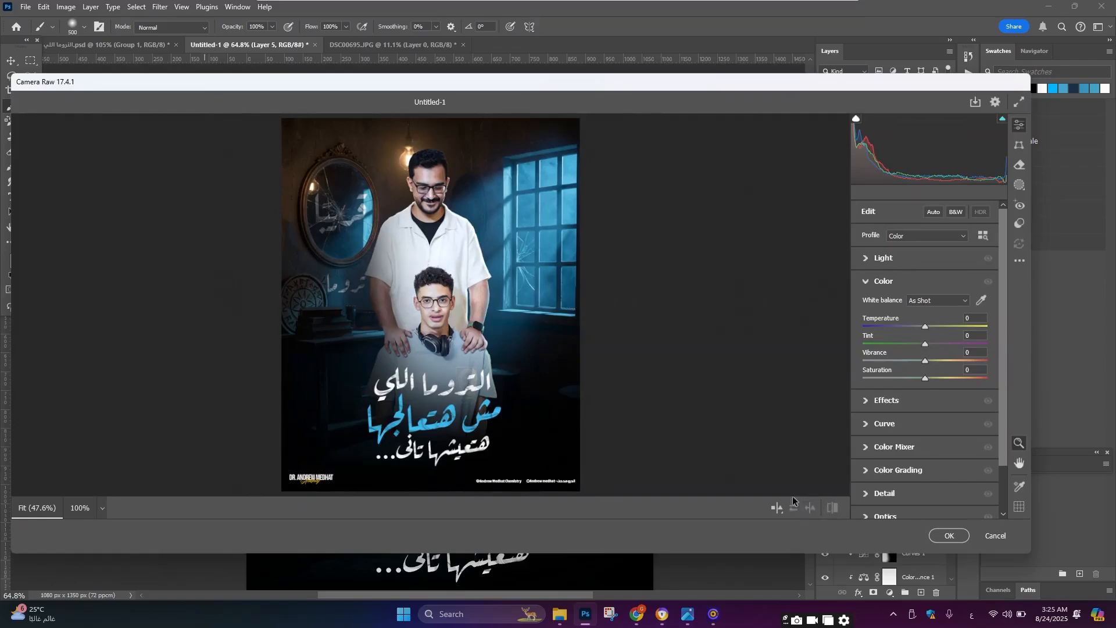
# Step: Show a before/after preview and set Temperature to -10 and Tint to +5, leaving Vibrance and Saturation at 0
pyautogui.click(809, 507)
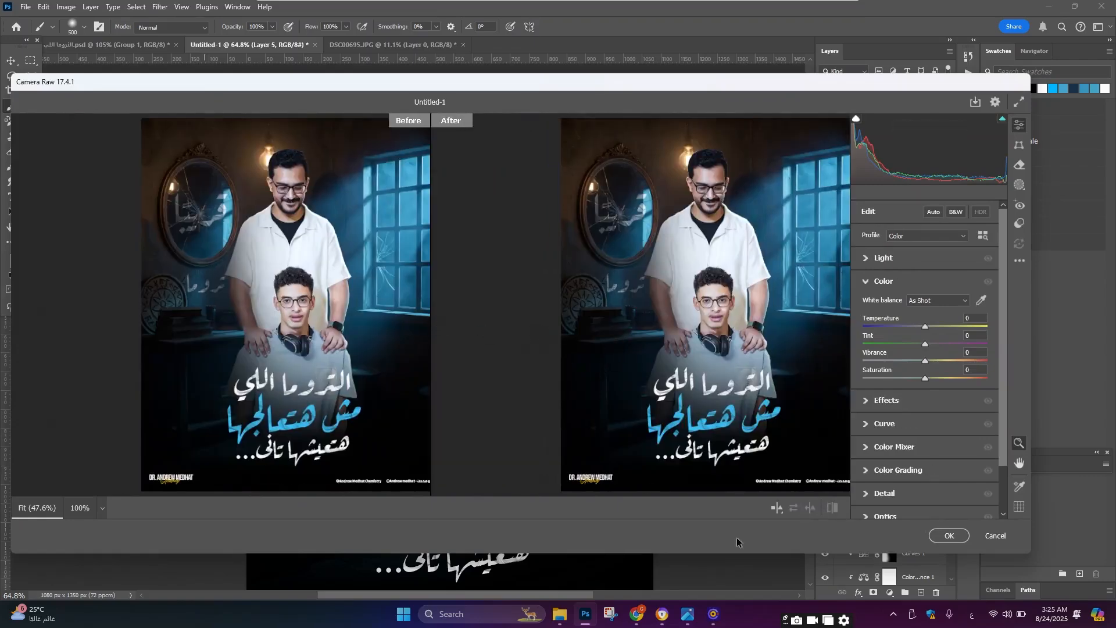
pyautogui.moveTo(675, 401)
pyautogui.mouseDown()
pyautogui.moveTo(611, 400)
pyautogui.moveTo(669, 392)
pyautogui.mouseUp()
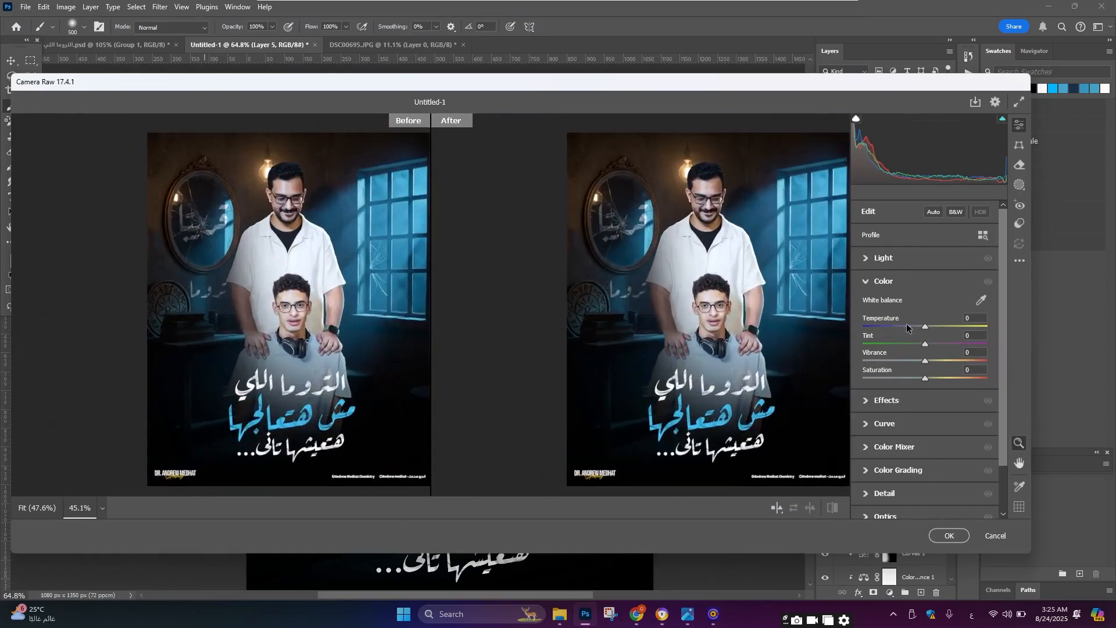
pyautogui.moveTo(926, 327); pyautogui.dragTo(918, 327)
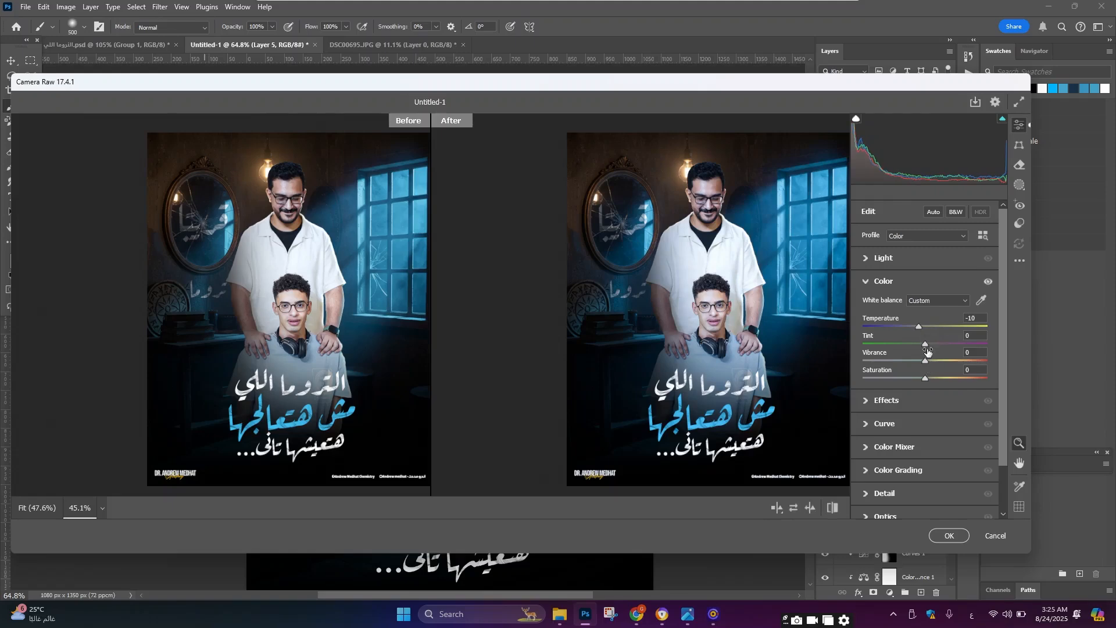
pyautogui.moveTo(925, 345); pyautogui.dragTo(922, 380)
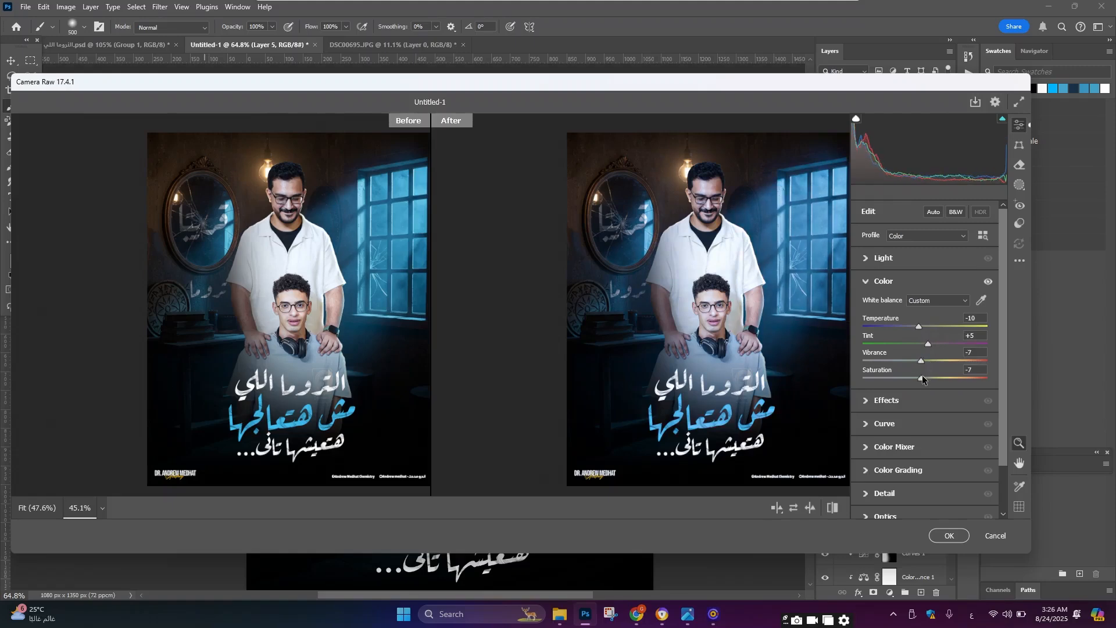
pyautogui.doubleClick(921, 380)
pyautogui.doubleClick(921, 361)
pyautogui.scroll(3, 606, 199)
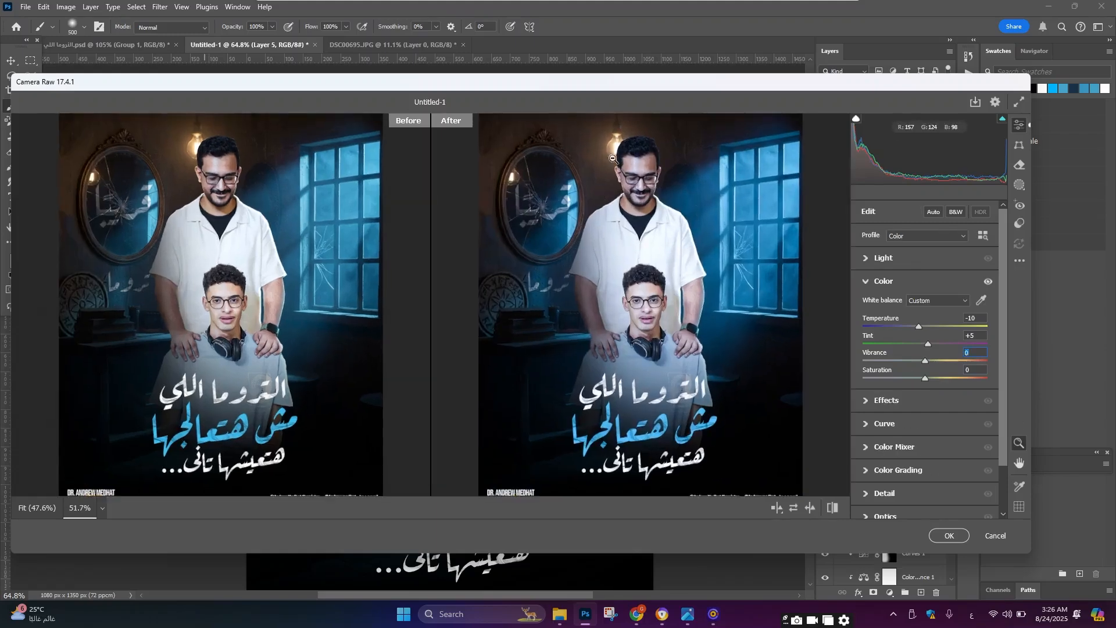
# Step: In the Effects section, set Vignette to -36 and Grain to 5
pyautogui.click(930, 401)
pyautogui.moveTo(925, 329); pyautogui.dragTo(912, 382)
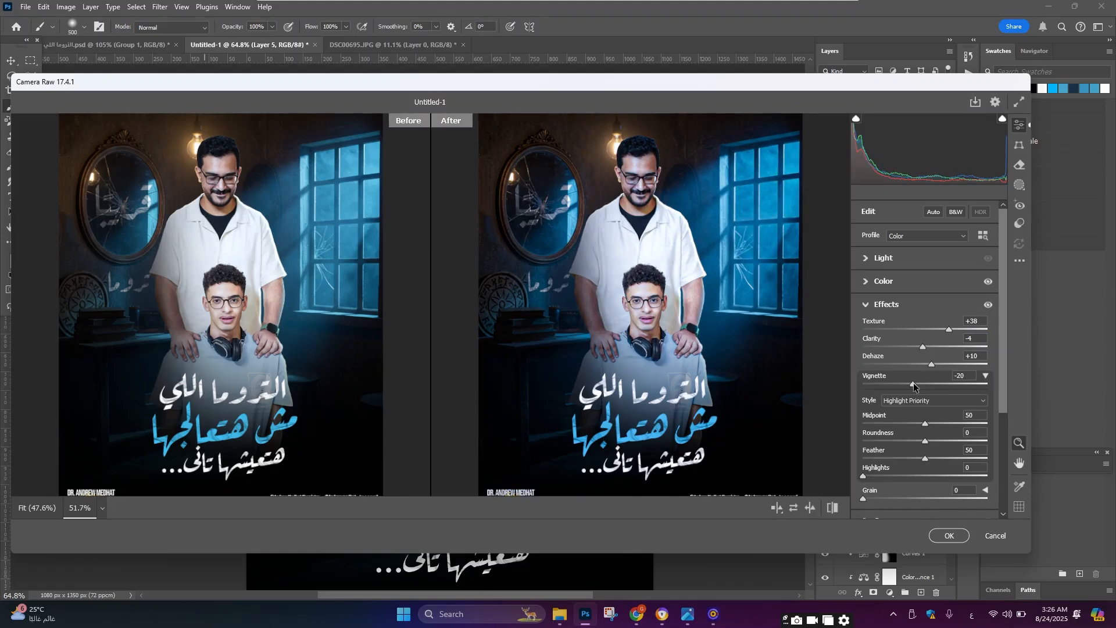
pyautogui.moveTo(910, 383); pyautogui.dragTo(903, 386)
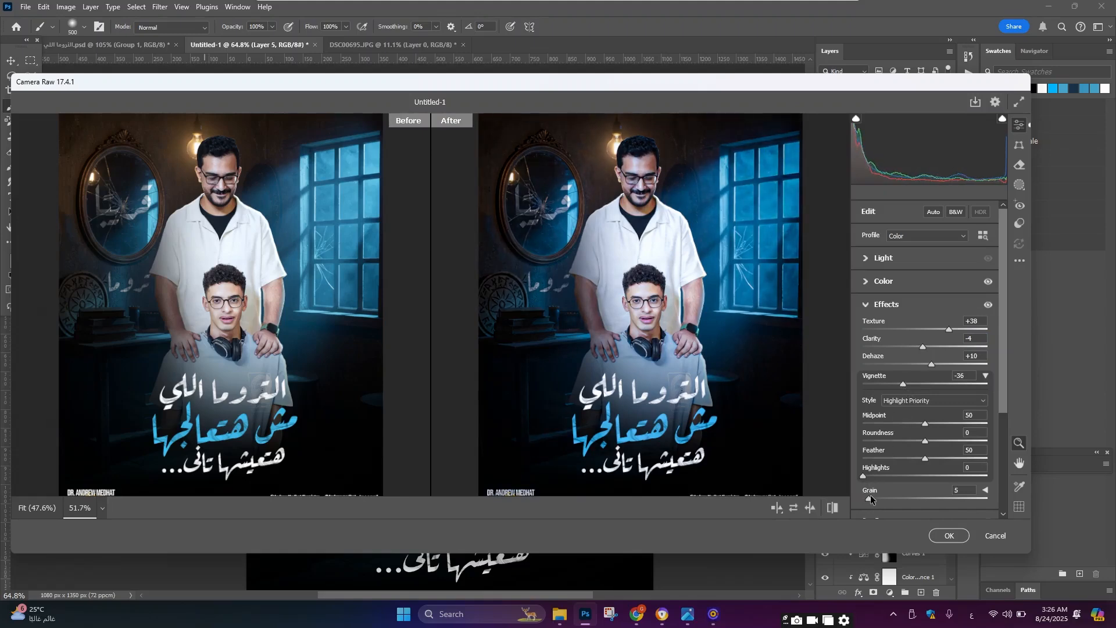
pyautogui.moveTo(870, 498); pyautogui.dragTo(873, 498)
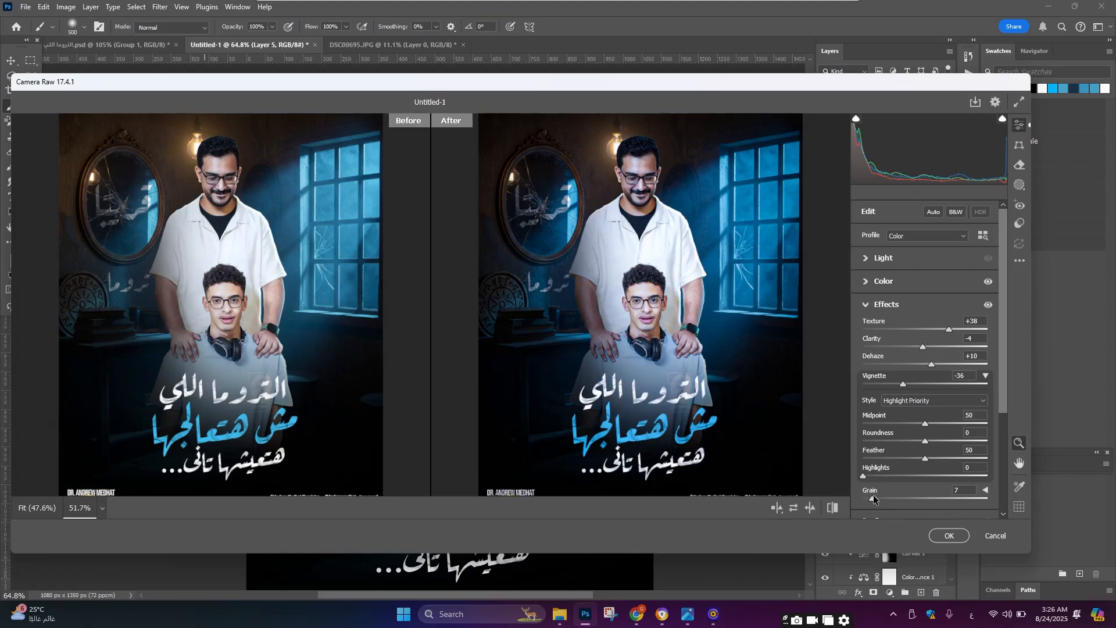
# Step: Set the Light values: Exposure +0.15, Contrast +5, Highlights -43, Shadows +21, Whites -47, Blacks -16
pyautogui.click(915, 262)
pyautogui.moveTo(923, 285); pyautogui.dragTo(915, 371)
# Step: Zoom and pan the Camera Raw preview to compare the before and after images
pyautogui.scroll(1, 554, 428)
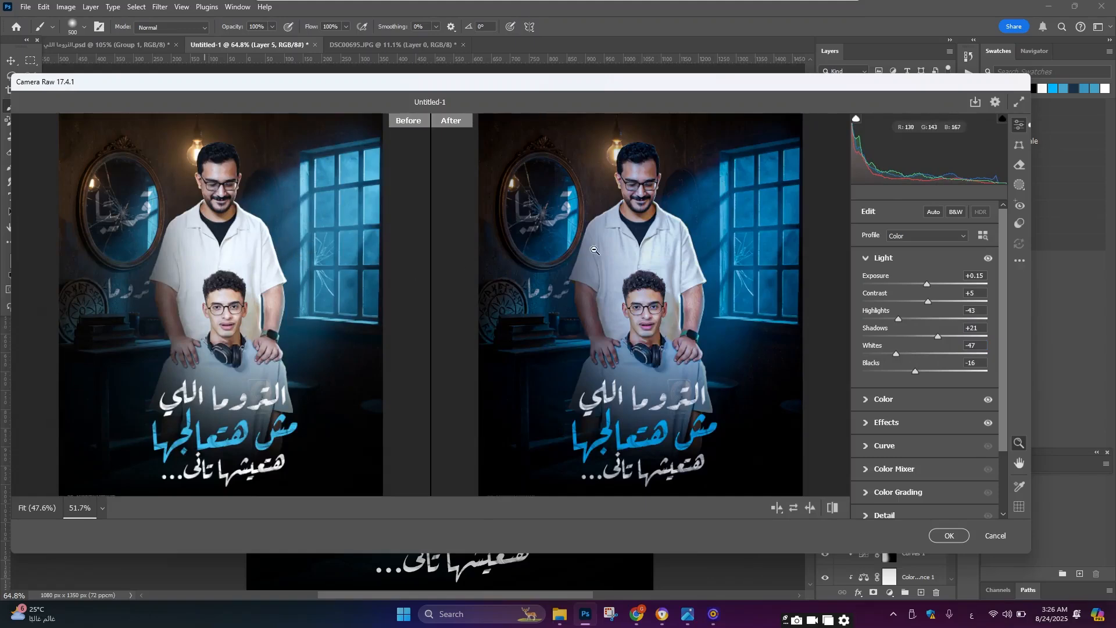
pyautogui.hscroll(-3, 666, 215)
pyautogui.scroll(-5, 719, 232)
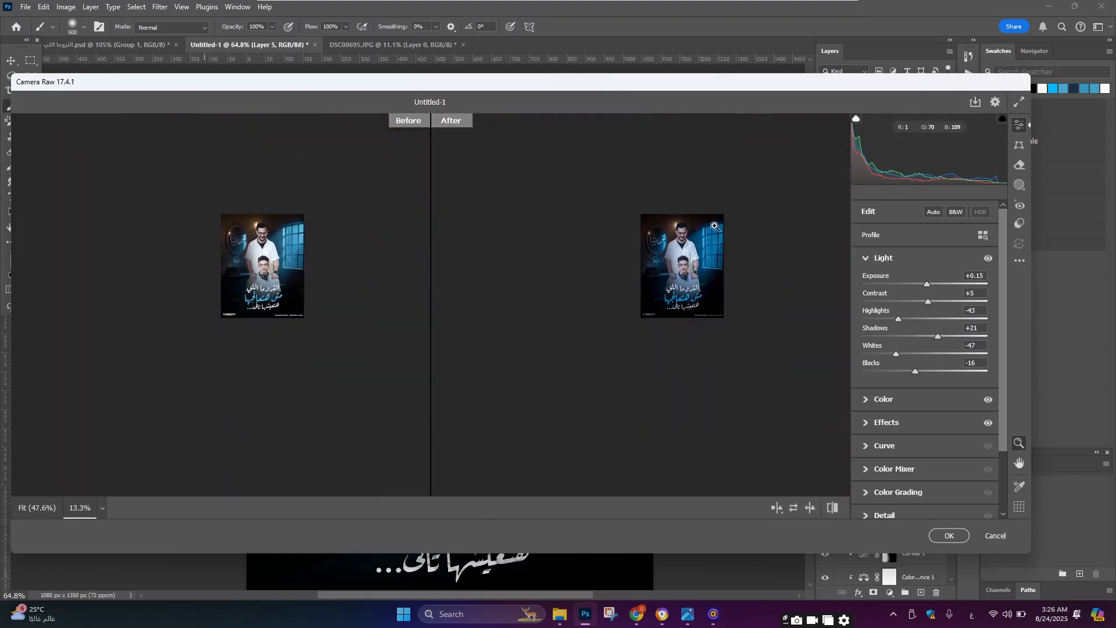
pyautogui.scroll(3, 651, 281)
pyautogui.hscroll(-3, 651, 330)
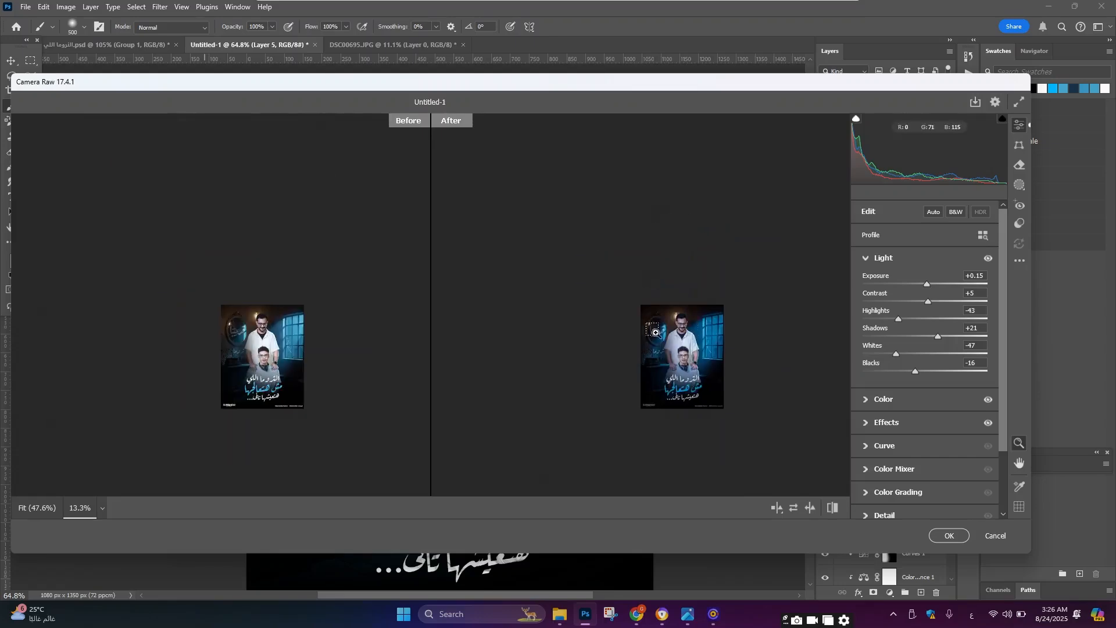
pyautogui.moveTo(720, 324); pyautogui.dragTo(722, 332)
pyautogui.hscroll(-3, 663, 182)
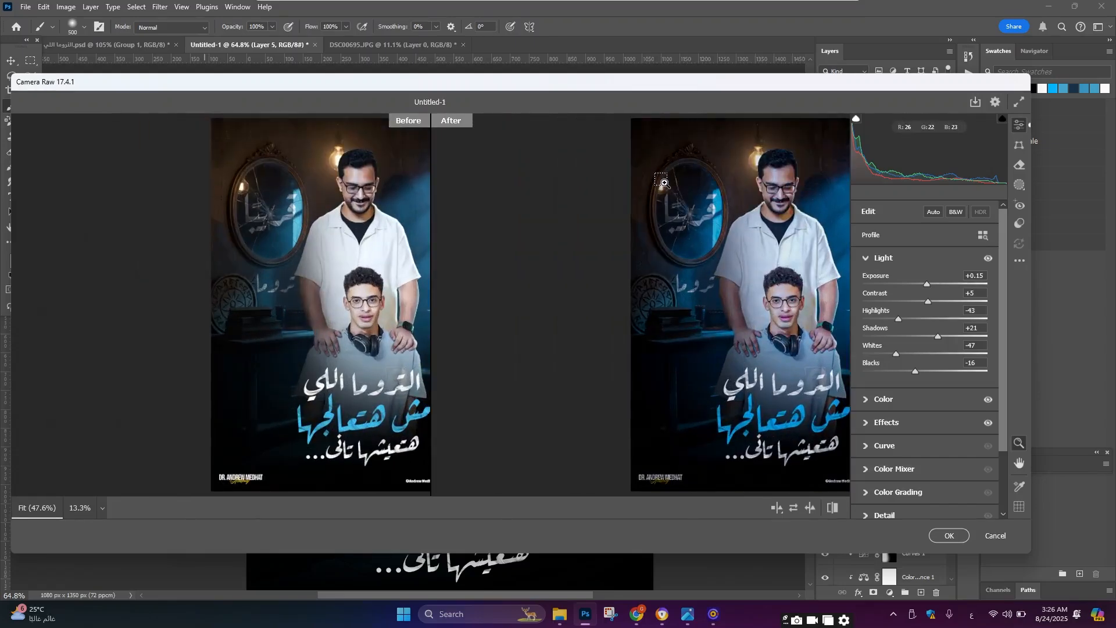
pyautogui.scroll(-5, 523, 321)
pyautogui.hscroll(-1, 541, 322)
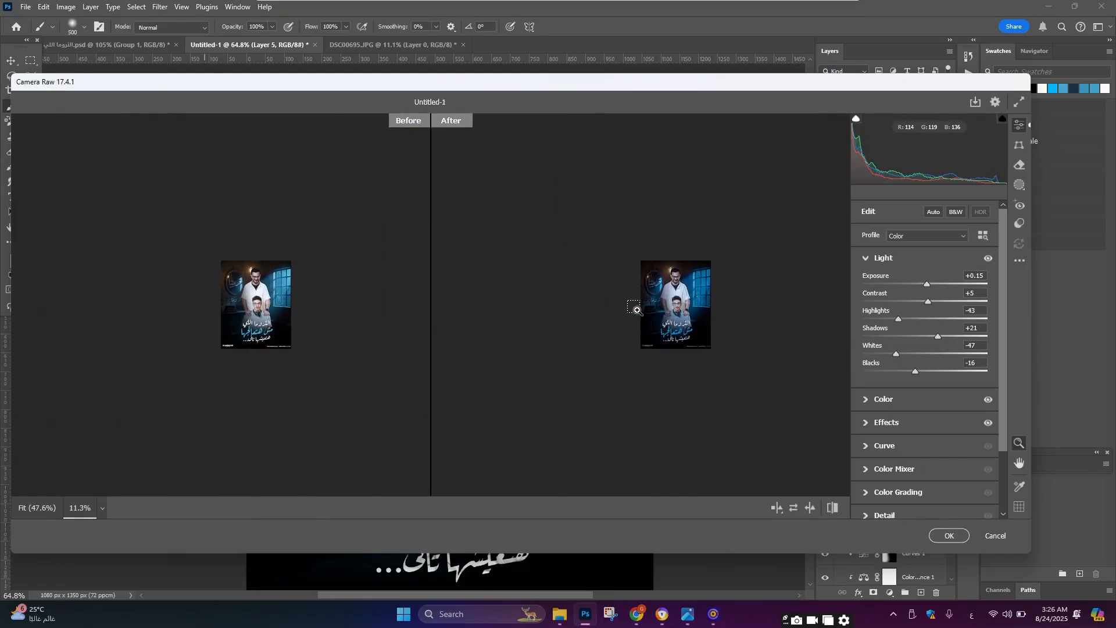
pyautogui.moveTo(705, 313); pyautogui.dragTo(705, 318)
pyautogui.scroll(6, 705, 318)
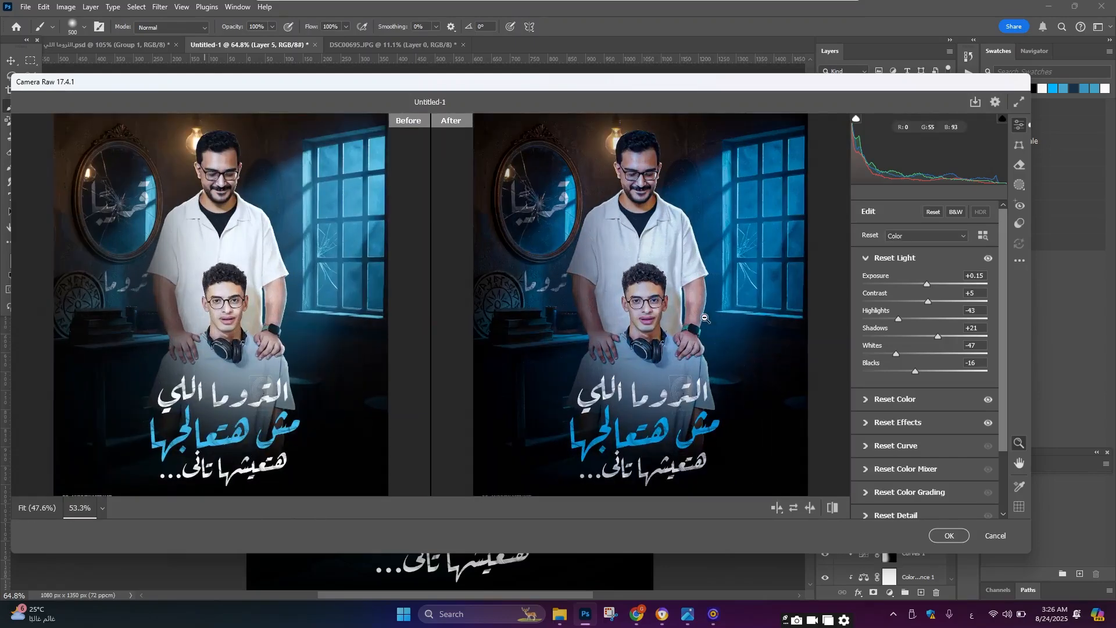
# Step: In the Color section, set Vibrance to -7, Saturation to -11 and Temperature to -7
pyautogui.click(901, 399)
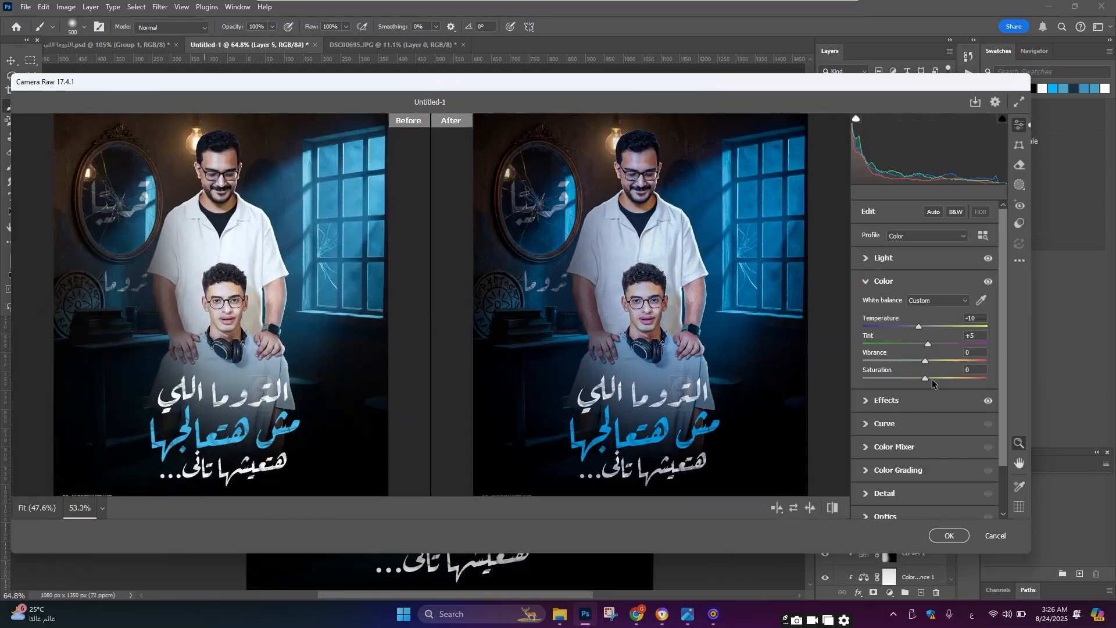
pyautogui.moveTo(925, 363); pyautogui.dragTo(918, 378)
pyautogui.moveTo(919, 326); pyautogui.dragTo(921, 327)
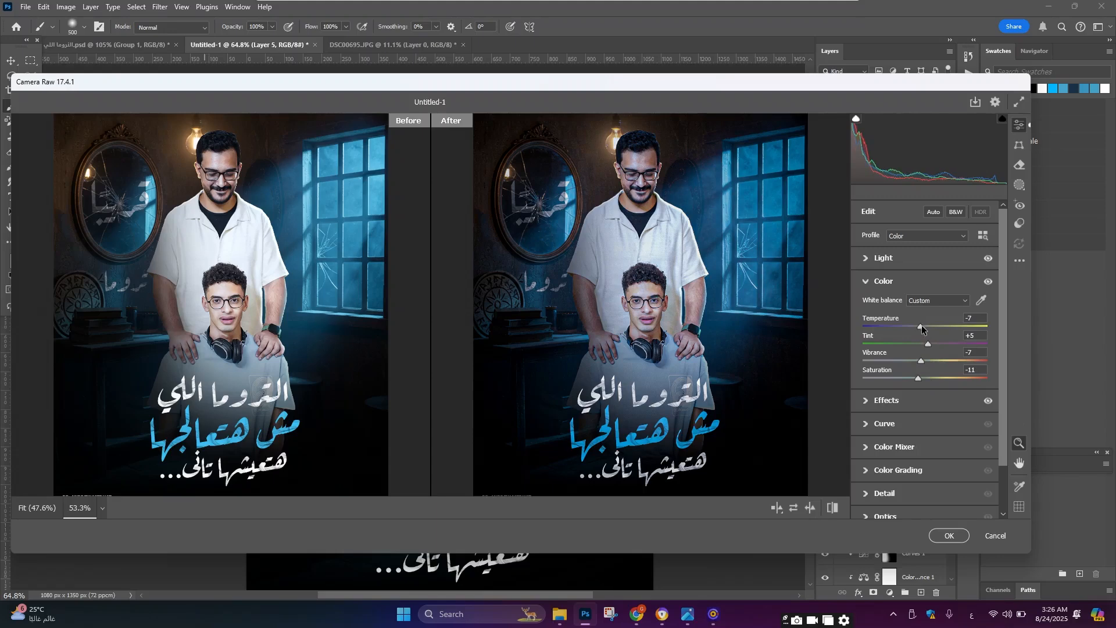
# Step: In the Color Mixer, set the aqua hue to -7, saturation +13, luminance +7, and apply the filter
pyautogui.scroll(-2, 922, 445)
pyautogui.click(913, 390)
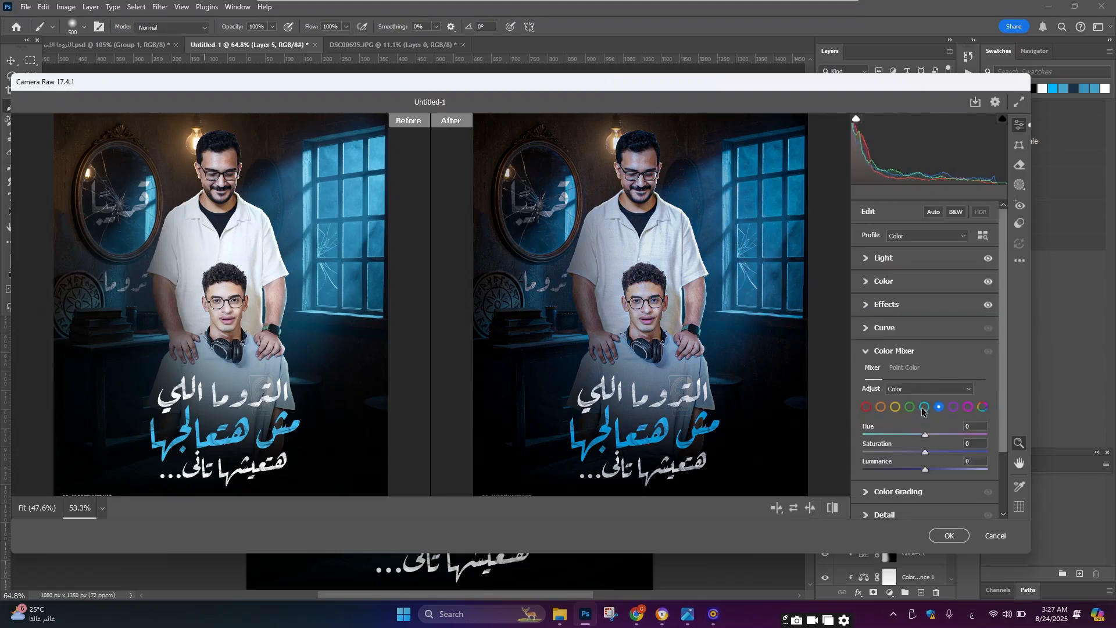
pyautogui.moveTo(926, 451)
pyautogui.mouseDown()
pyautogui.moveTo(944, 450)
pyautogui.moveTo(916, 471)
pyautogui.moveTo(919, 434)
pyautogui.moveTo(937, 452)
pyautogui.moveTo(931, 469)
pyautogui.mouseUp()
pyautogui.click(924, 407)
pyautogui.scroll(-4, 650, 402)
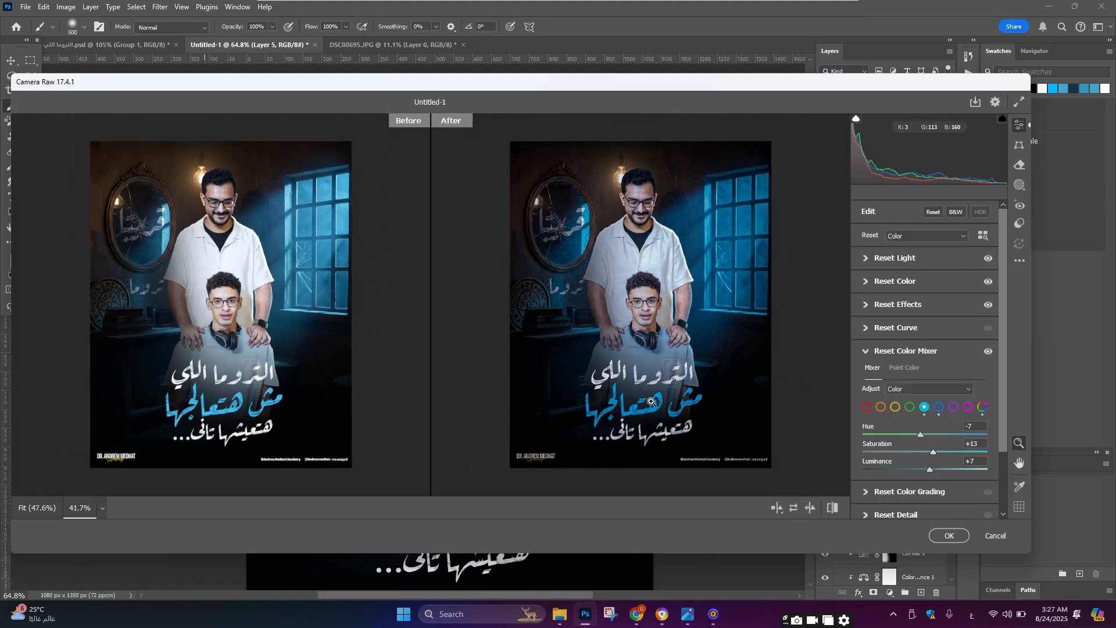
pyautogui.scroll(1, 651, 402)
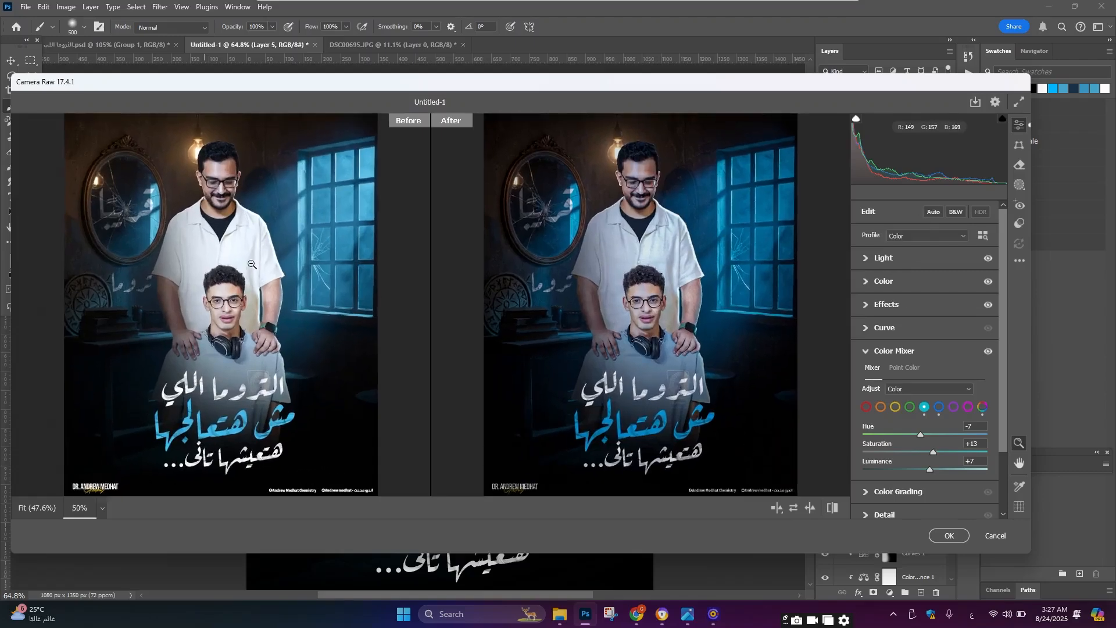
pyautogui.click(949, 535)
# Step: Zoom in and out to review the colour-graded poster
pyautogui.scroll(8, 448, 218)
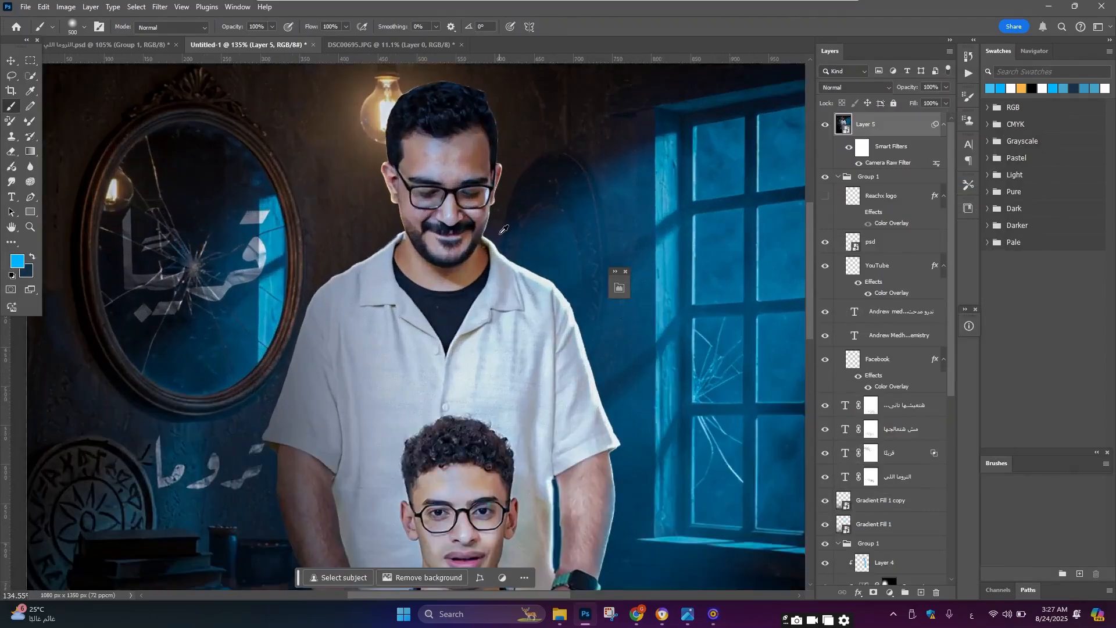
pyautogui.scroll(-4, 459, 211)
pyautogui.scroll(-3, 476, 186)
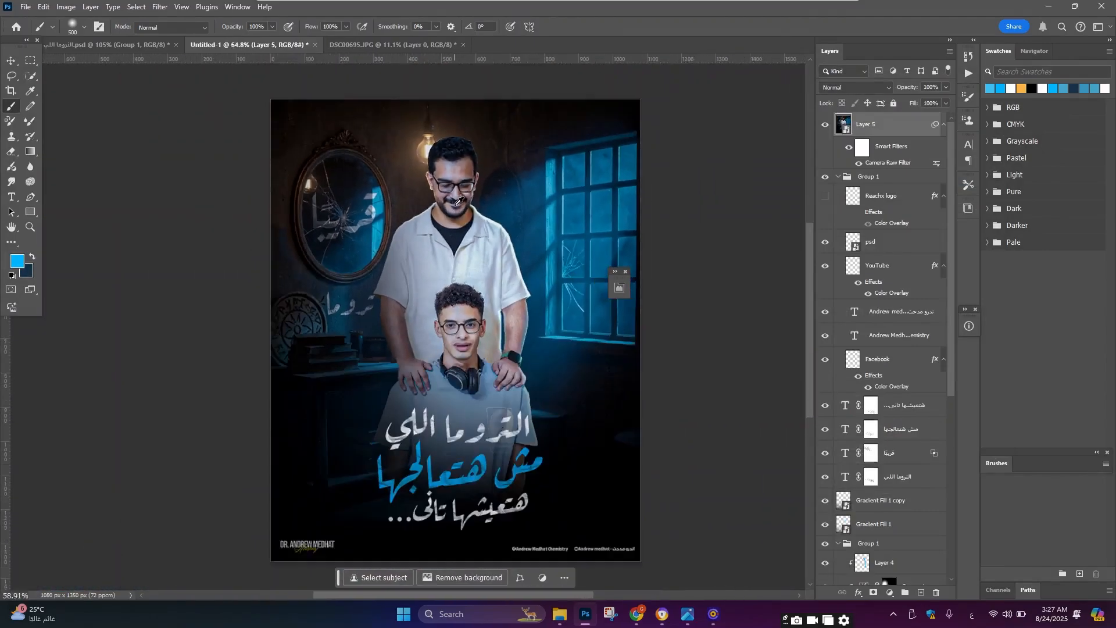
pyautogui.scroll(2, 459, 200)
pyautogui.scroll(-2, 458, 200)
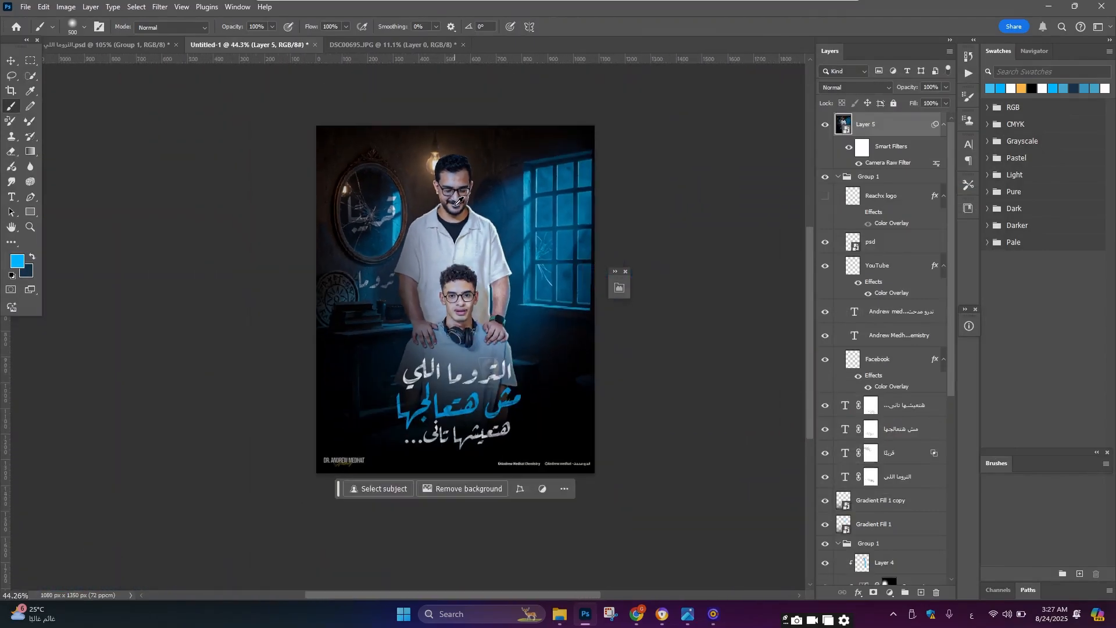
pyautogui.scroll(2, 462, 237)
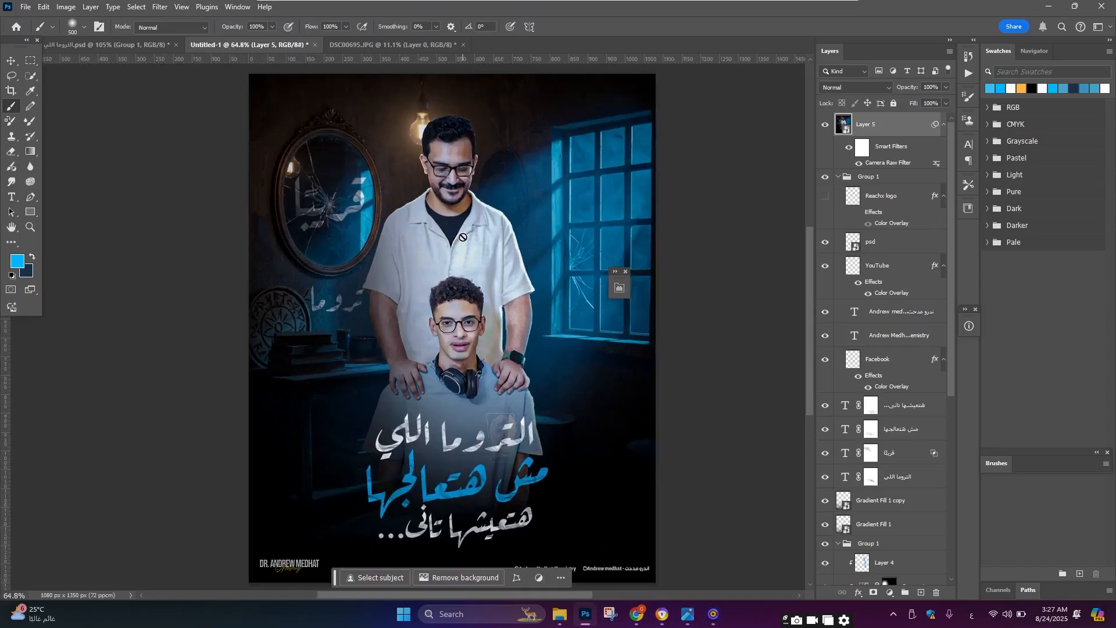